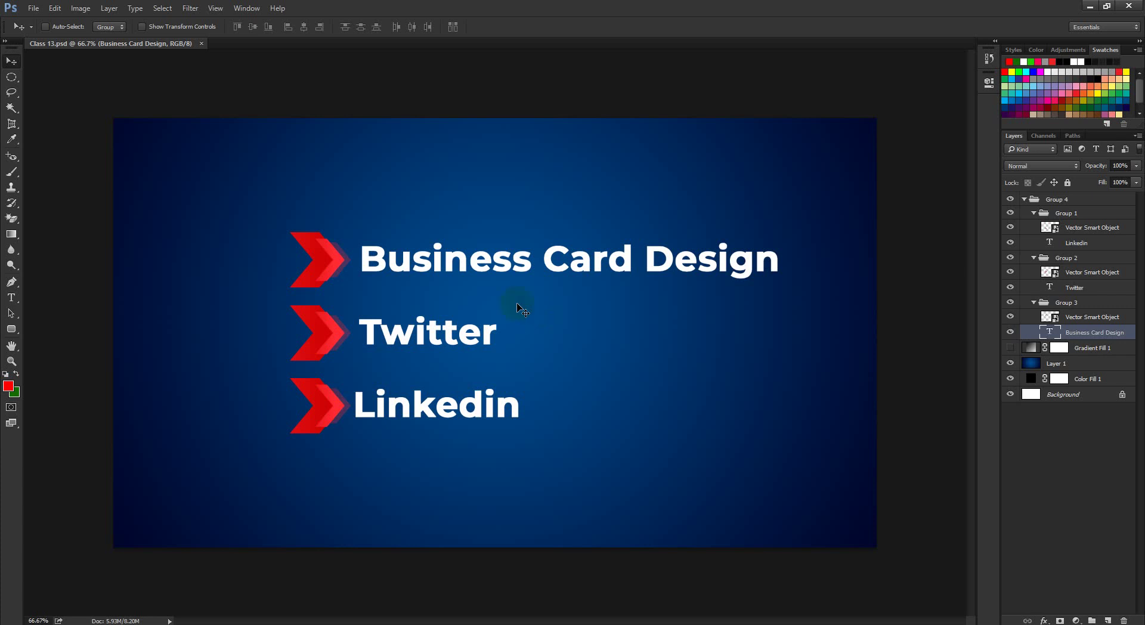
- Switch to Chrome and search Google Images for "business card" in a new browser tab
left_click(96, 596)
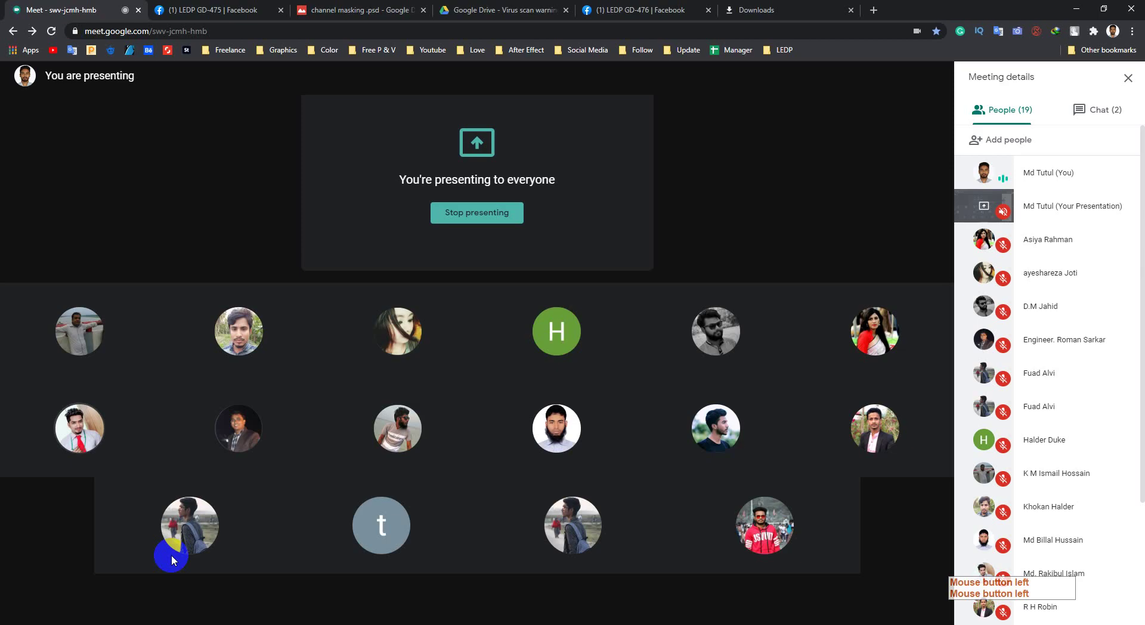
left_click(872, 12)
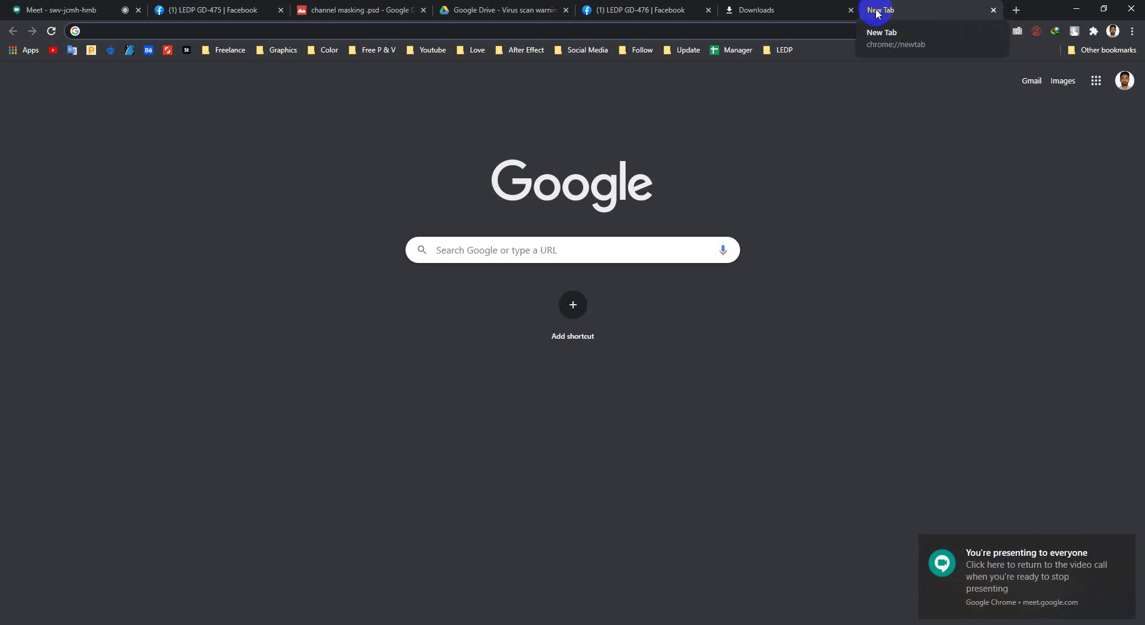
type("business card")
key("Return")
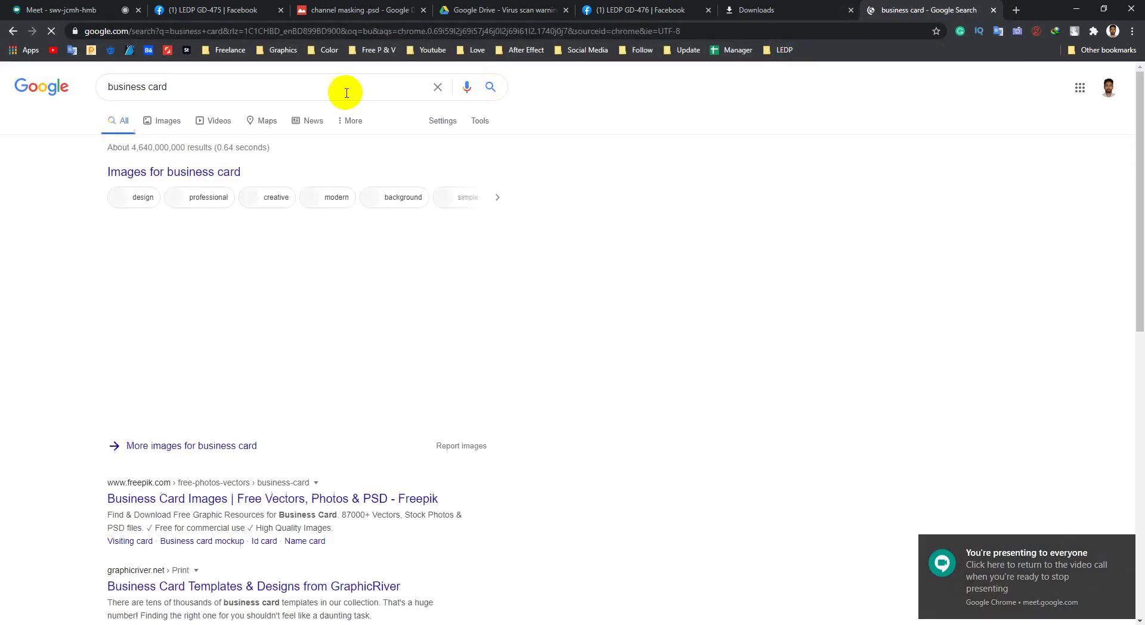
left_click(156, 121)
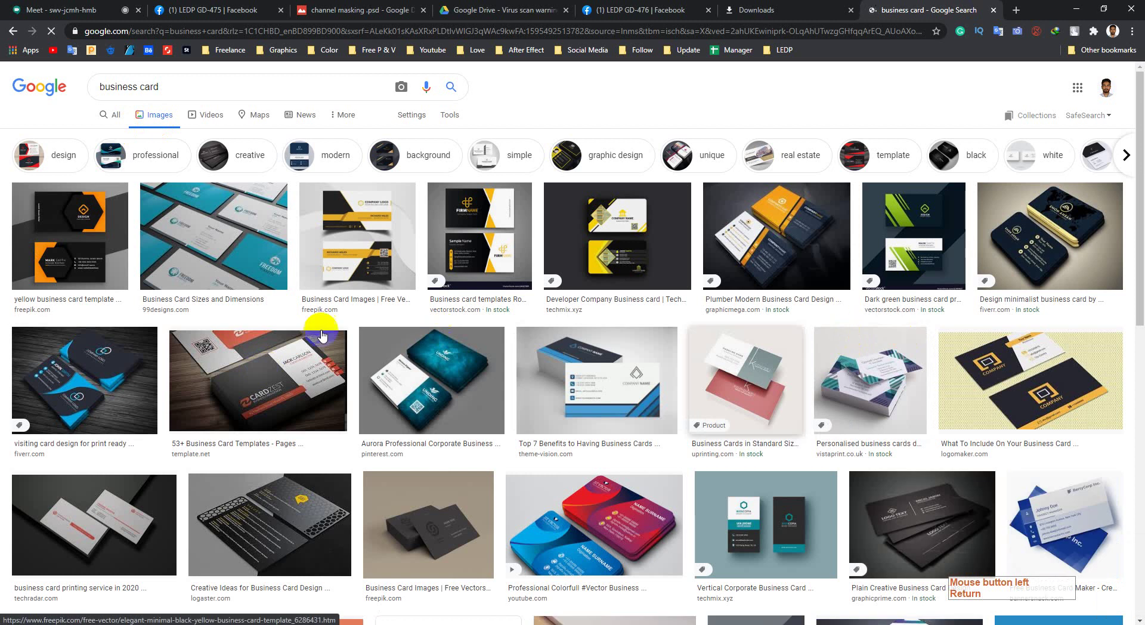
- Preview the black and yellow business card template and the Developer Company Business card among the image results, closing each preview
left_click(80, 235)
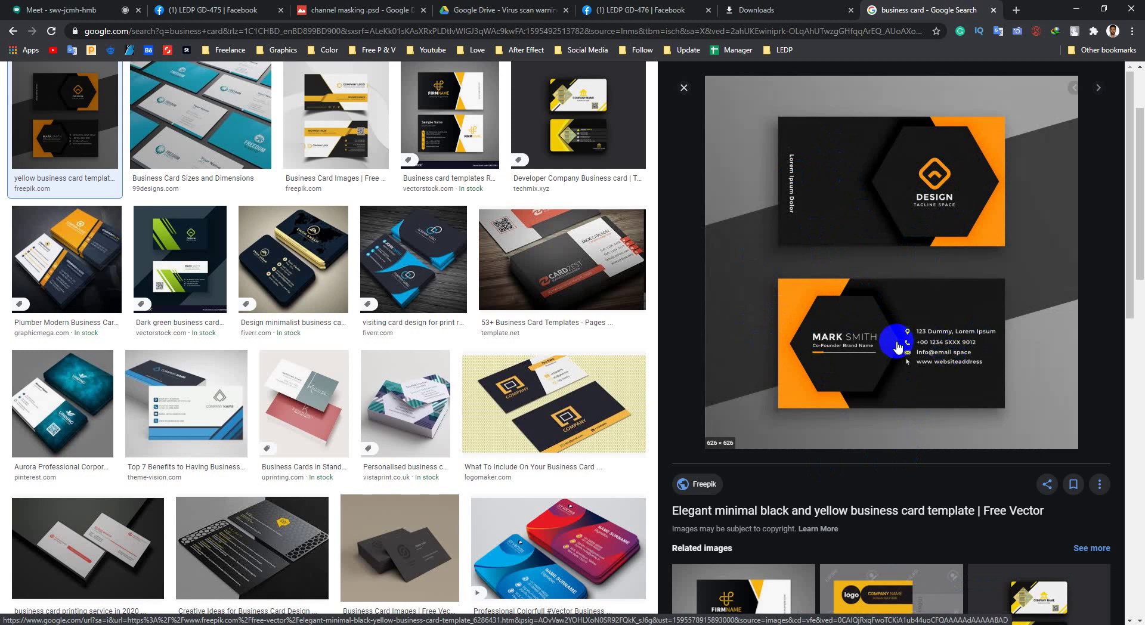
left_click(684, 88)
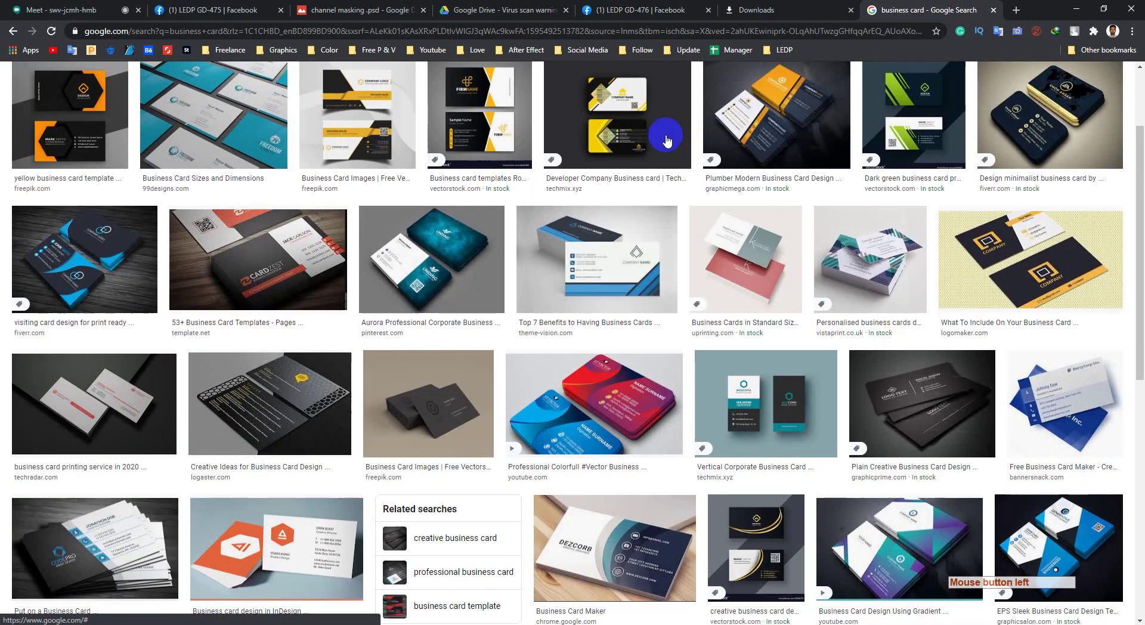
scroll(248, 215, "up", 3)
left_click(89, 239)
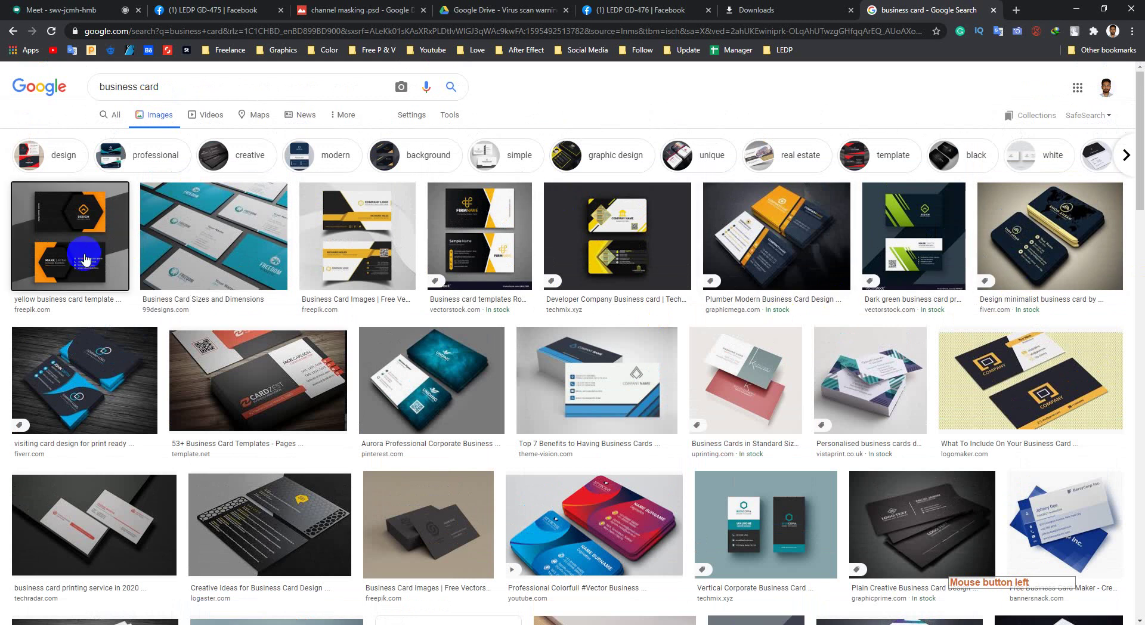
left_click(686, 89)
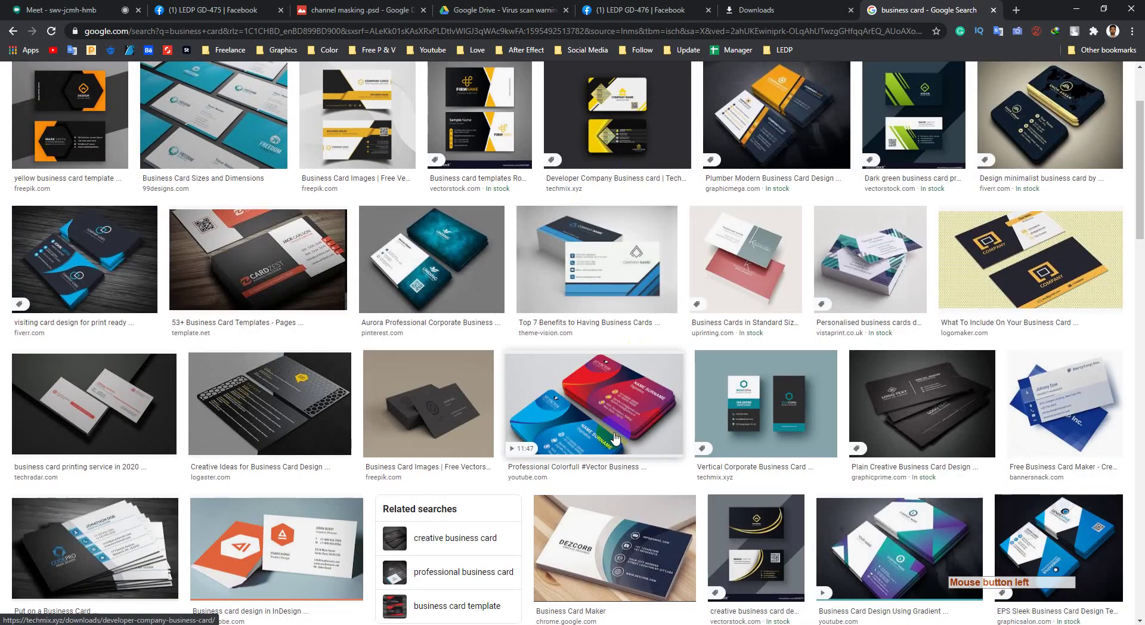
left_click(633, 172)
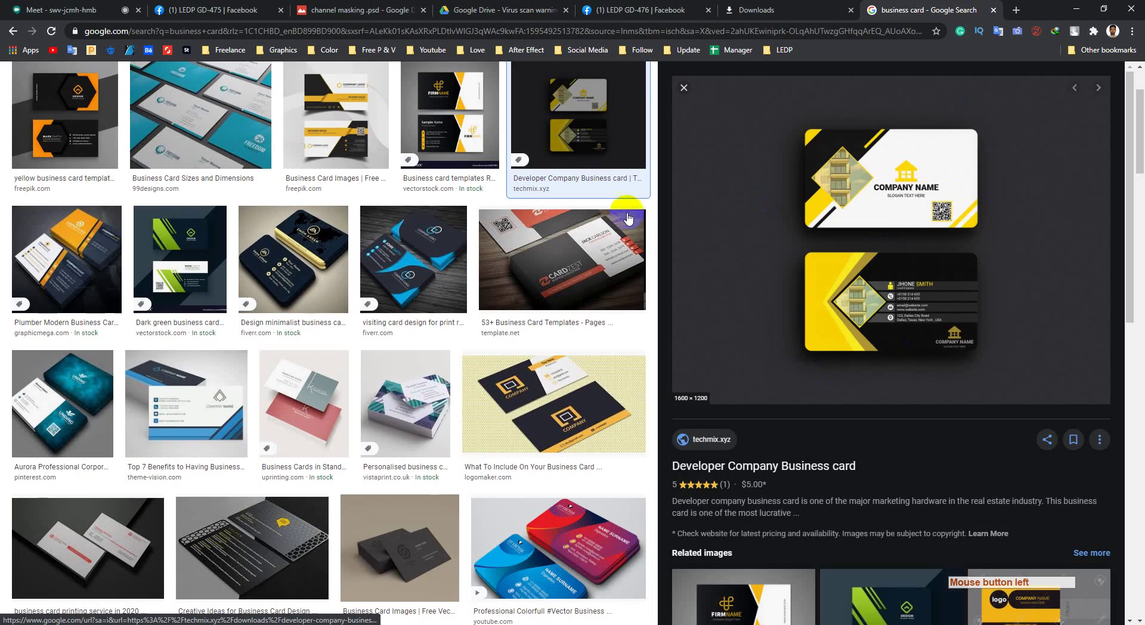
left_click(684, 89)
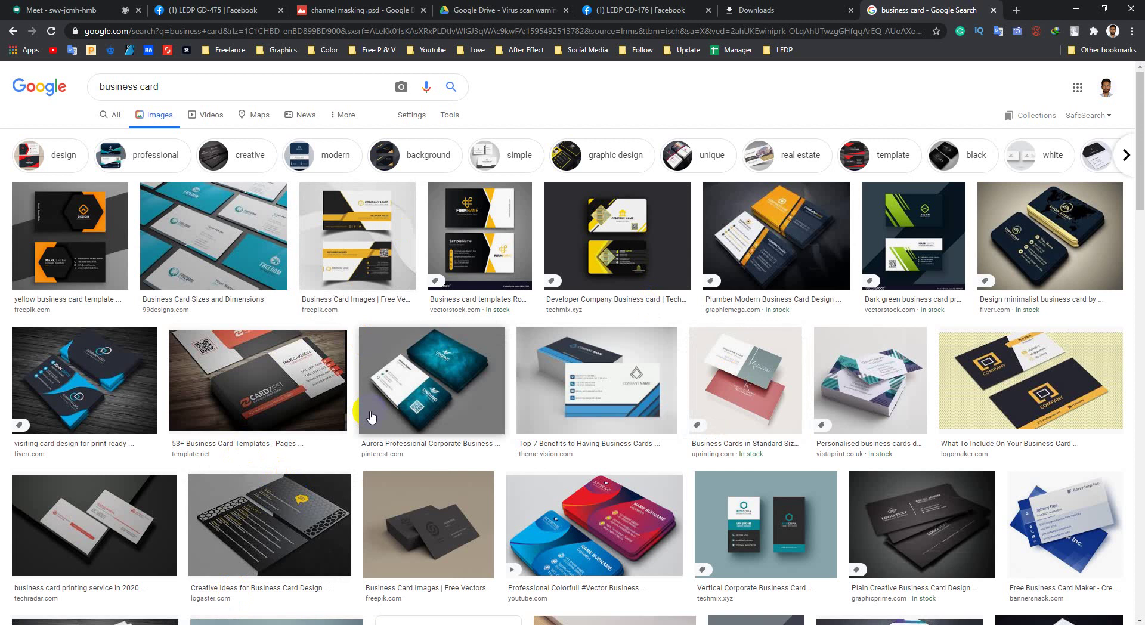
- Switch to the Google Meet call and admit the participant waiting to join
left_click(75, 9)
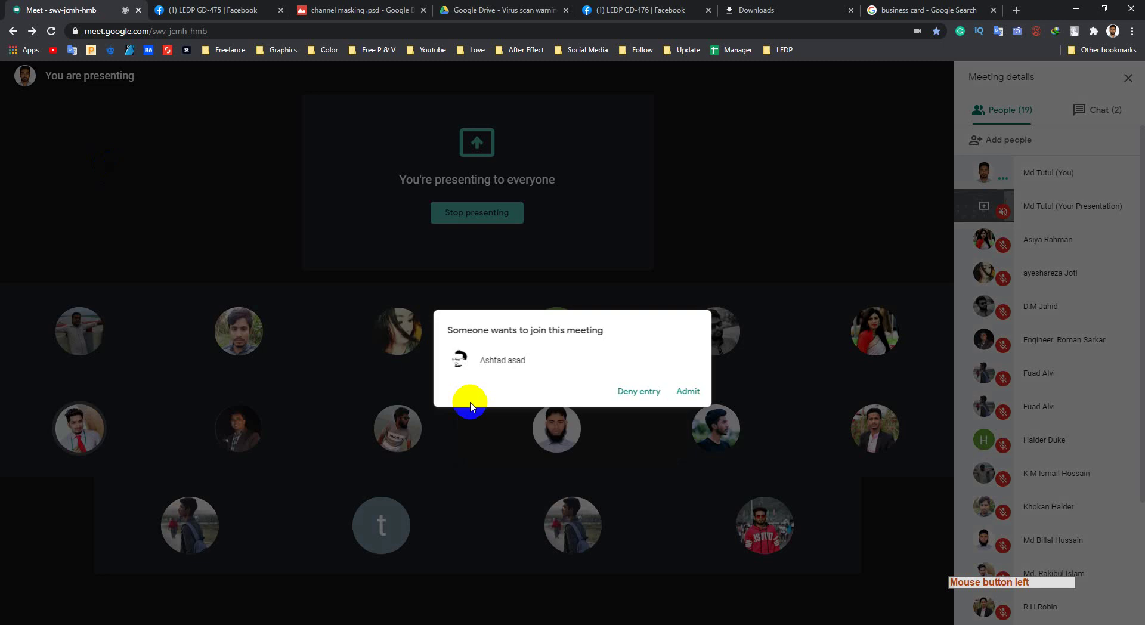
left_click(690, 379)
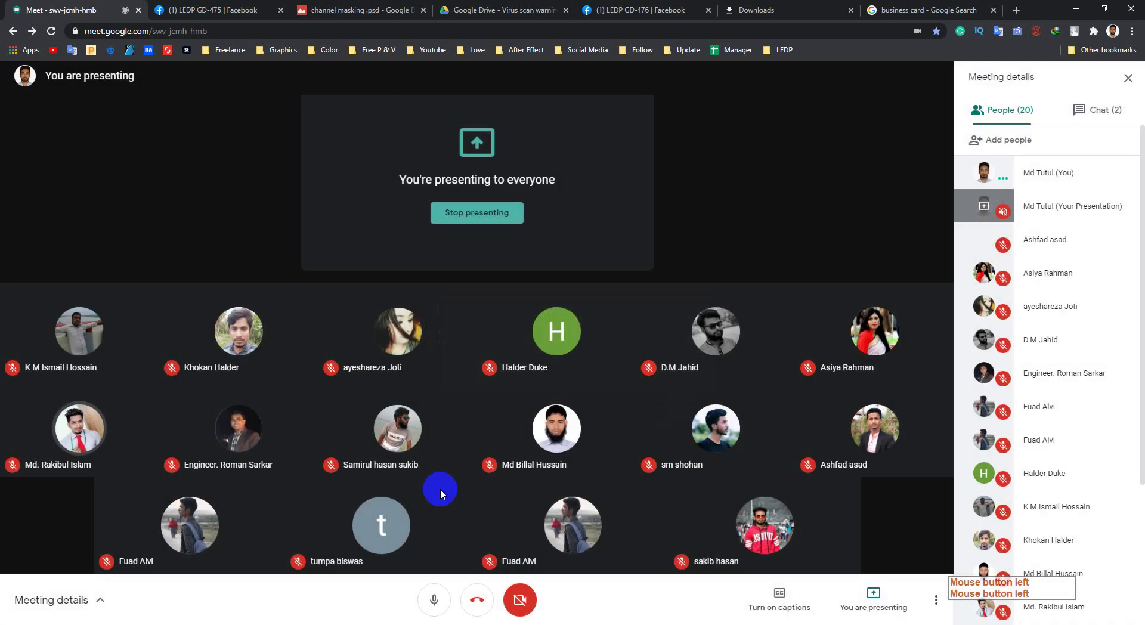
- Minimize the open windows, create a Word document named "Business Card" on the desktop, and open it
left_click(1077, 8)
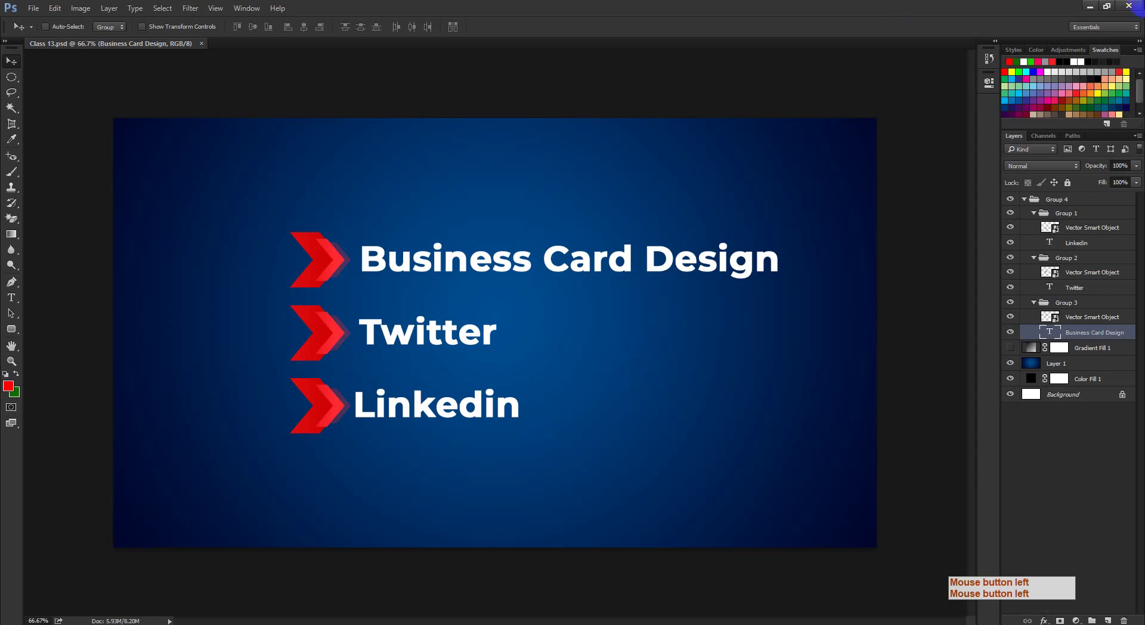
left_click(1088, 8)
right_click(504, 245)
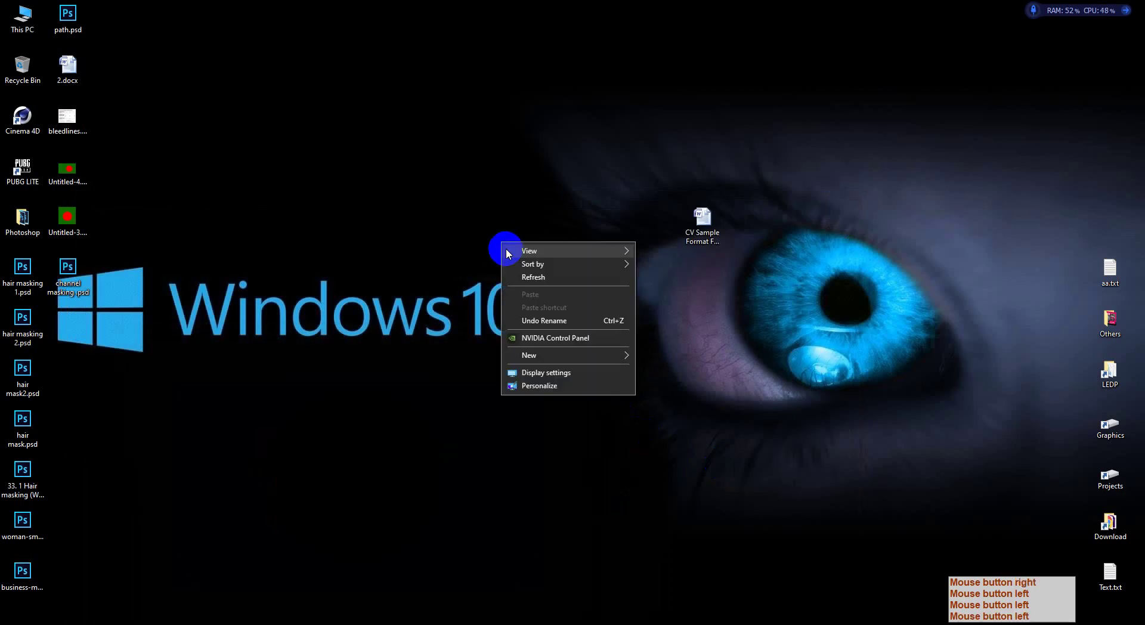
mouse_move(609, 356)
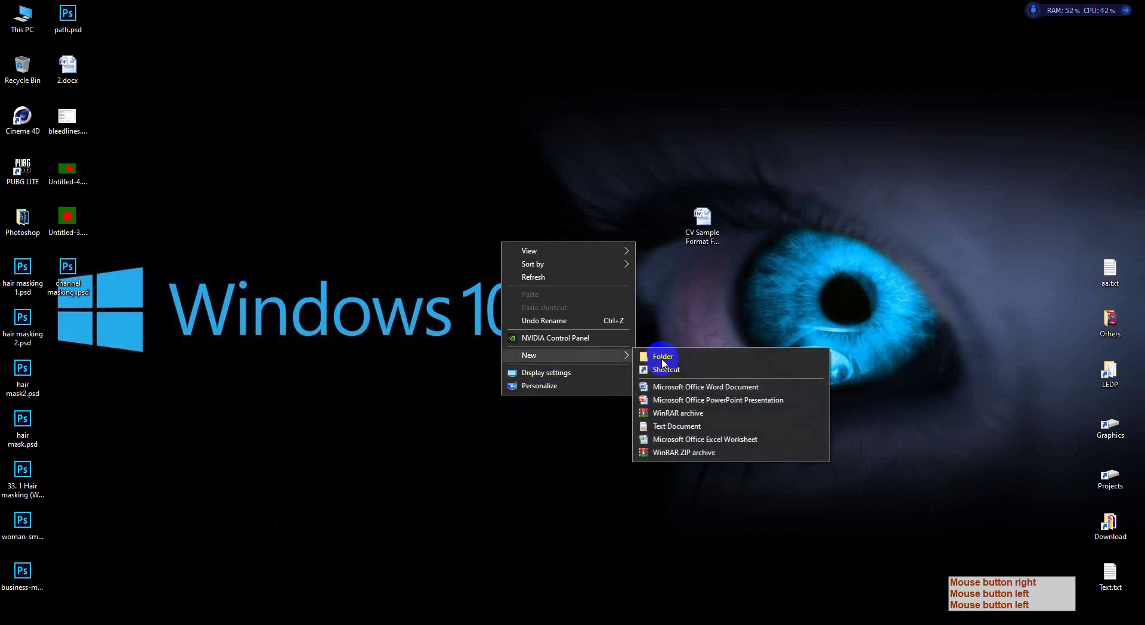
left_click(709, 389)
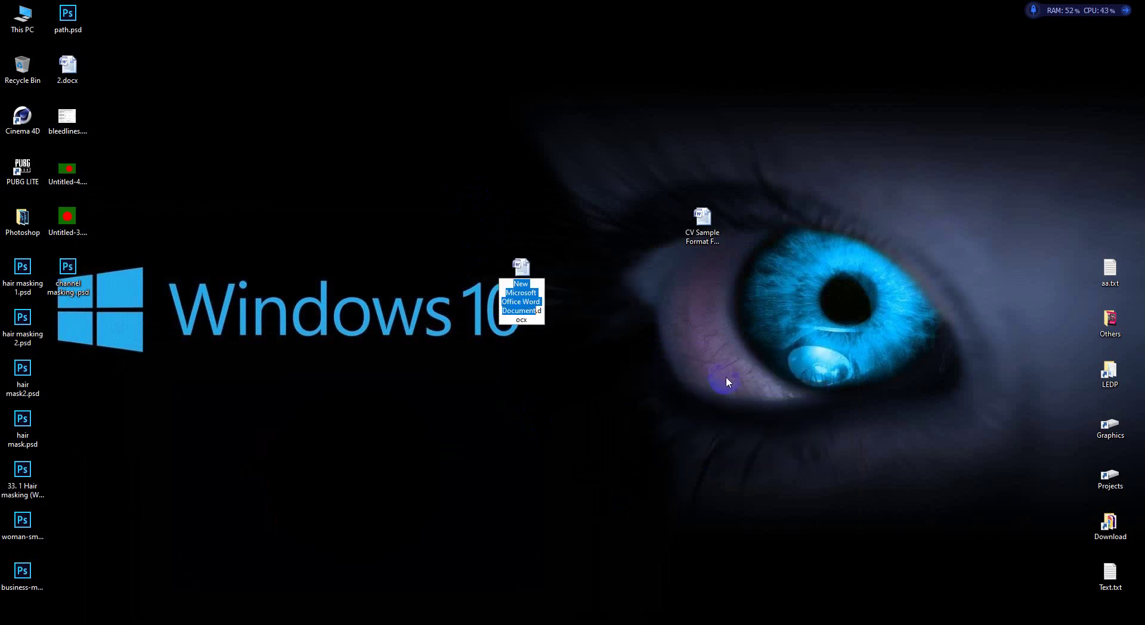
type("Business cArd")
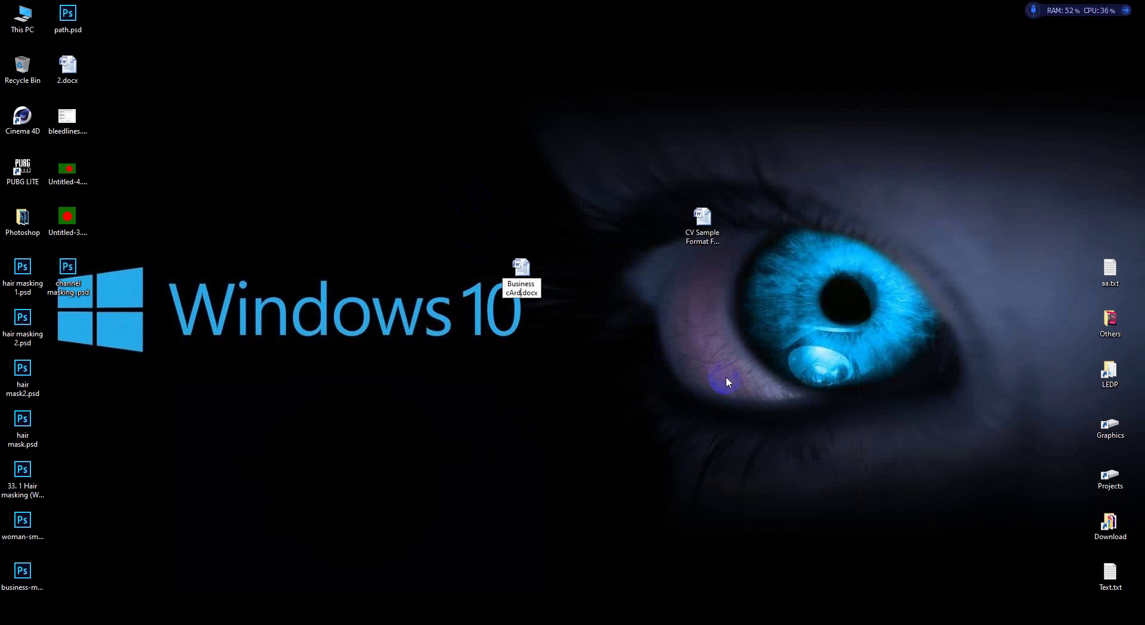
key("BackSpace")
key("BackSpace")
type("Card")
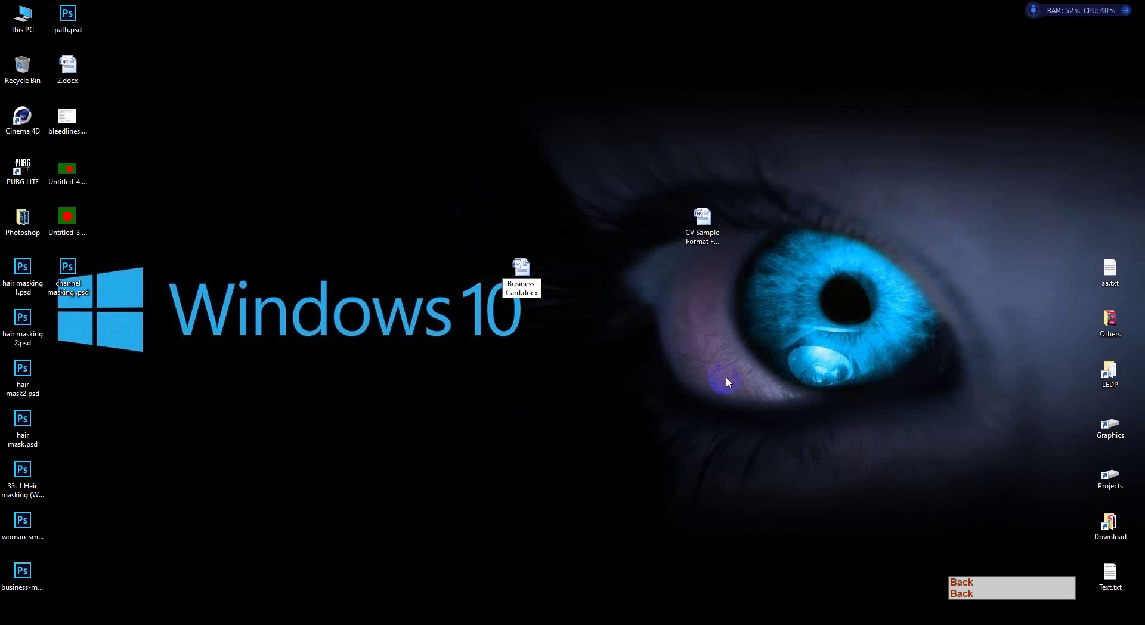
key("Return")
key("Return")
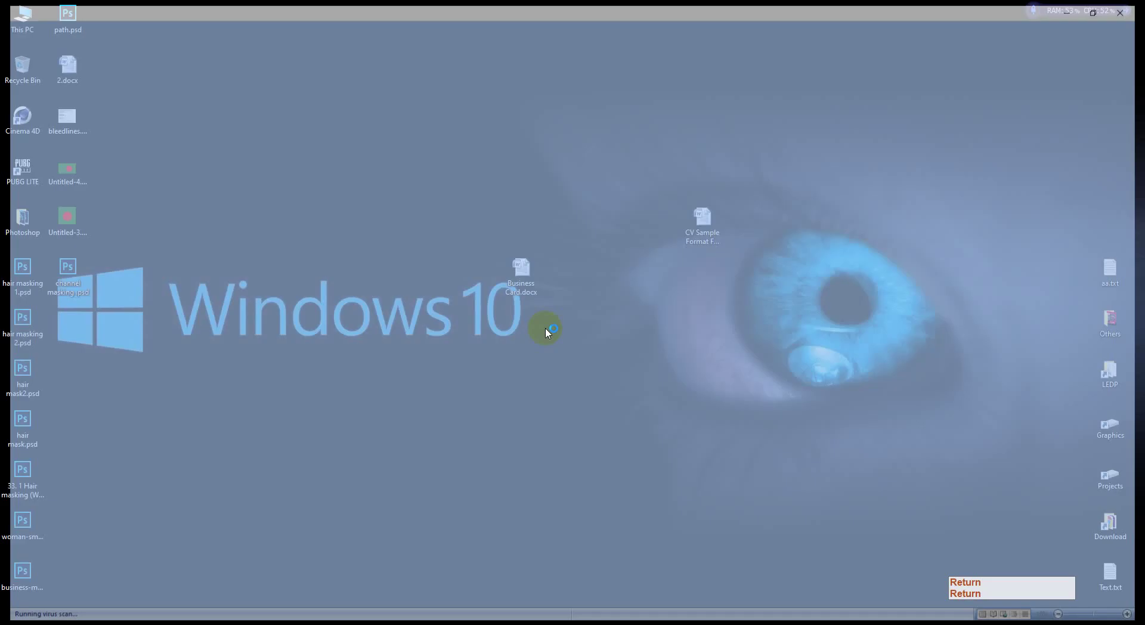
type("10")
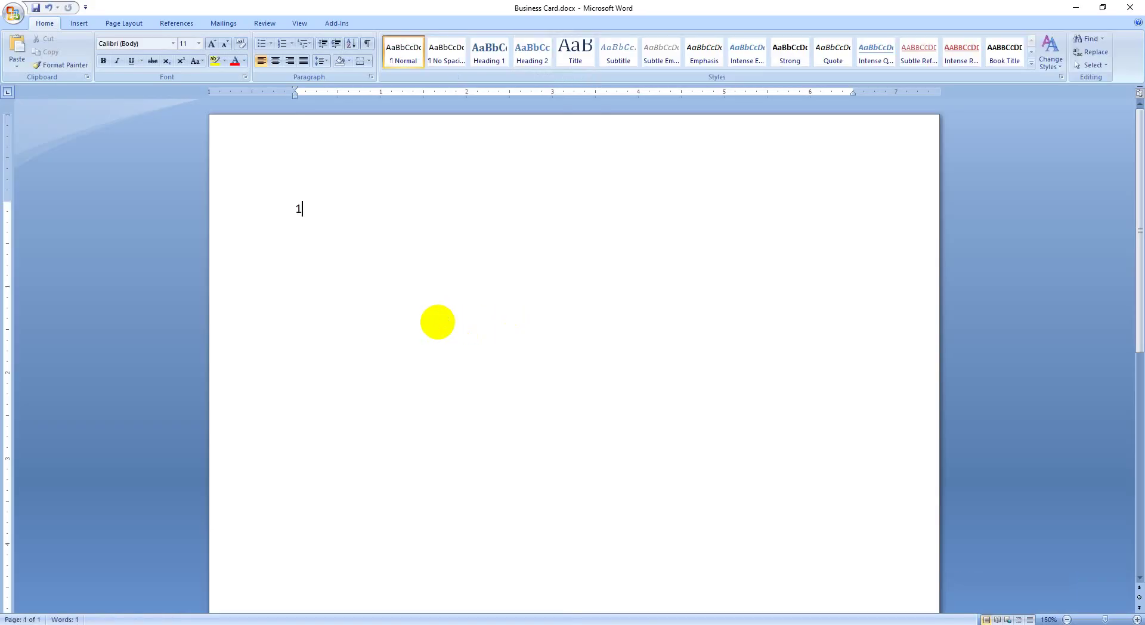
key("BackSpace")
key("BackSpace")
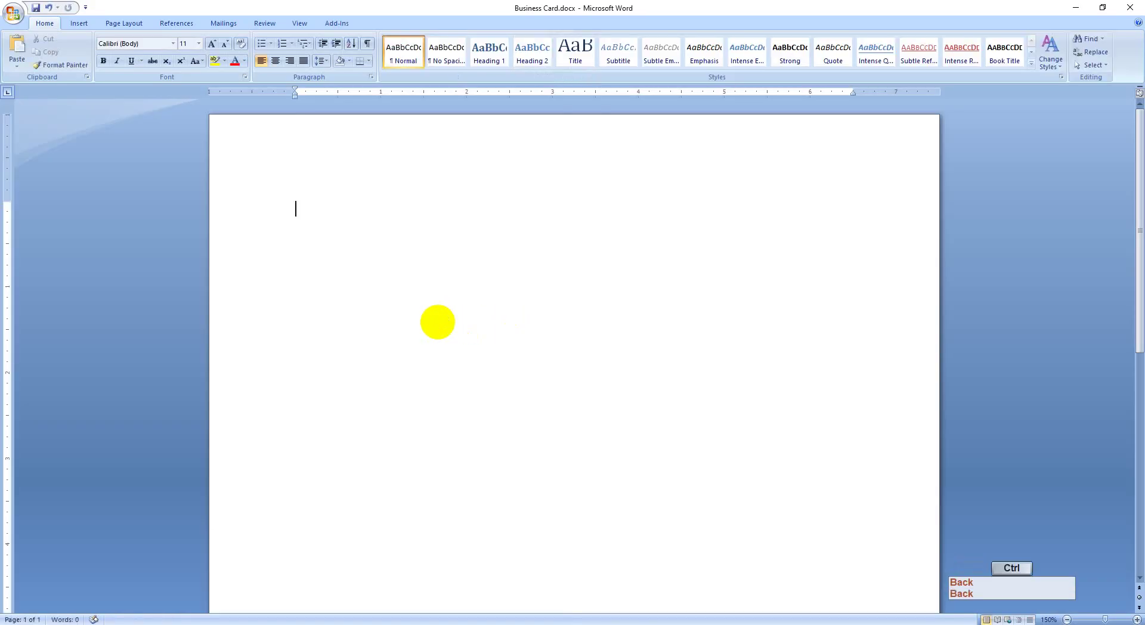
key("ctrl+alt+v")
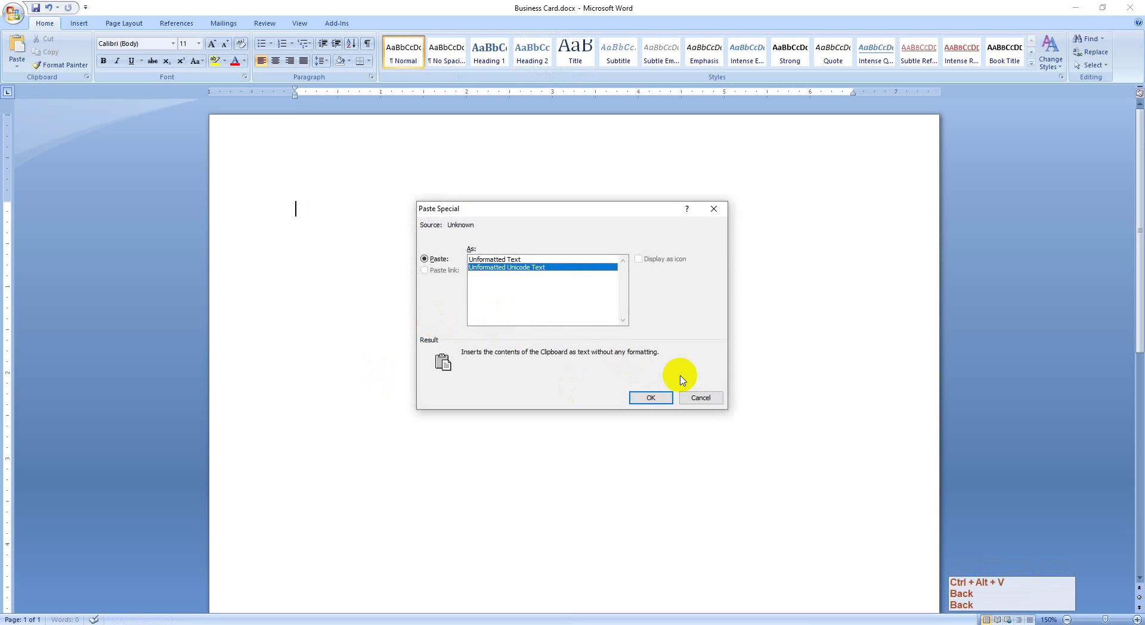
left_click(699, 398)
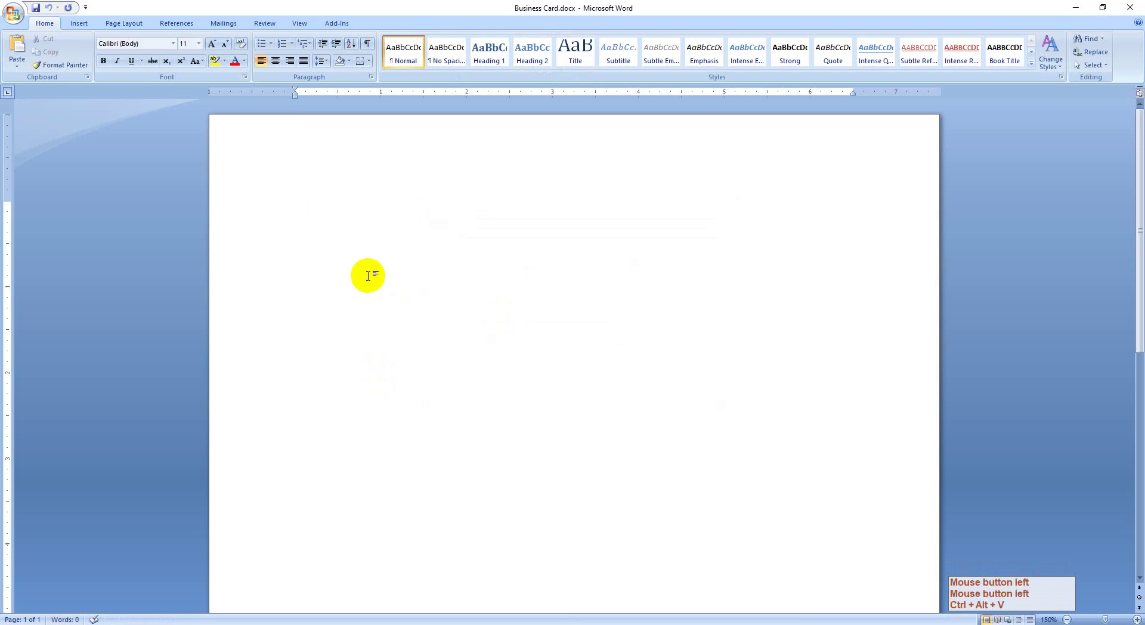
- Start the first numbered line of the document with "1। বিজনেস"
type("1")
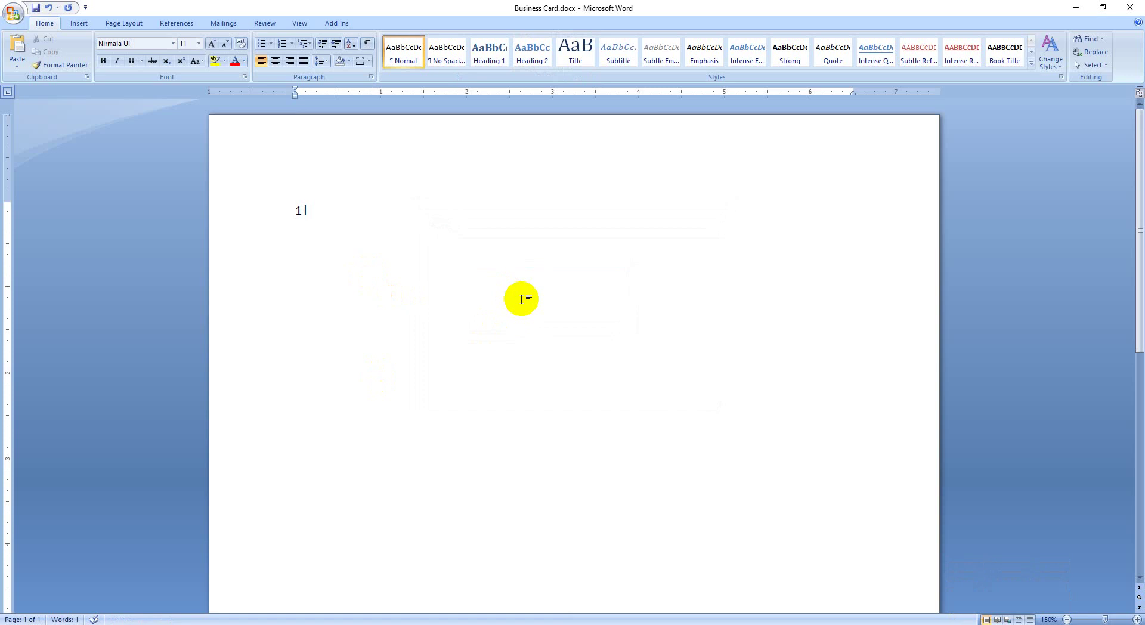
type("বিজনে")
key("BackSpace")
key("BackSpace")
type("নেস")
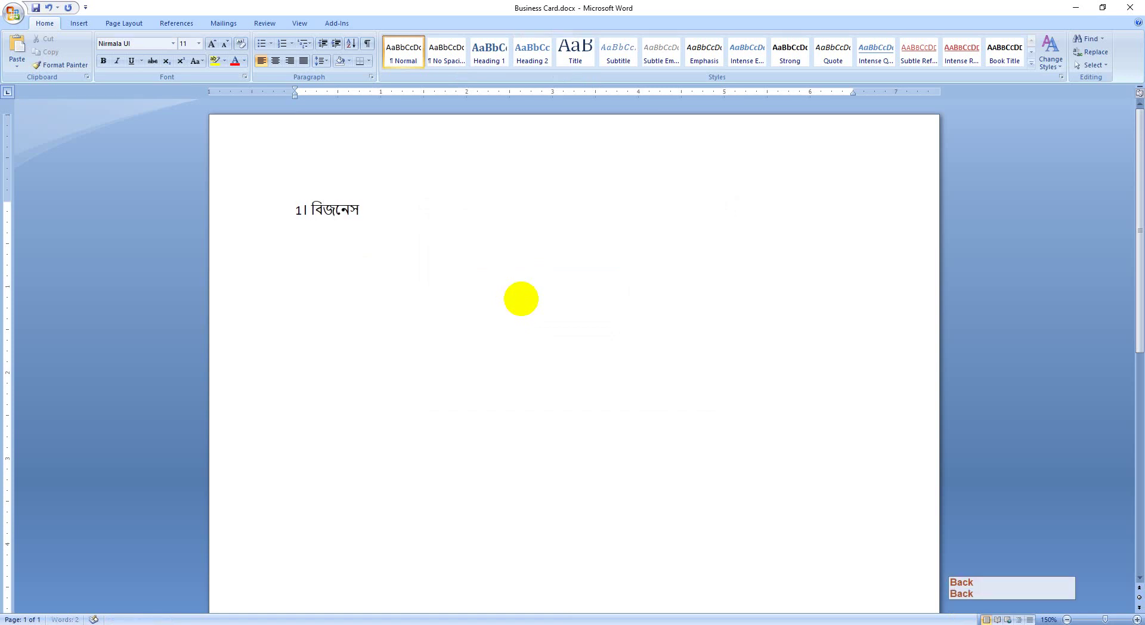
- Add the word "কার্ড" after "বিজনেস" in the first line, correcting its spelling
type(" ক")
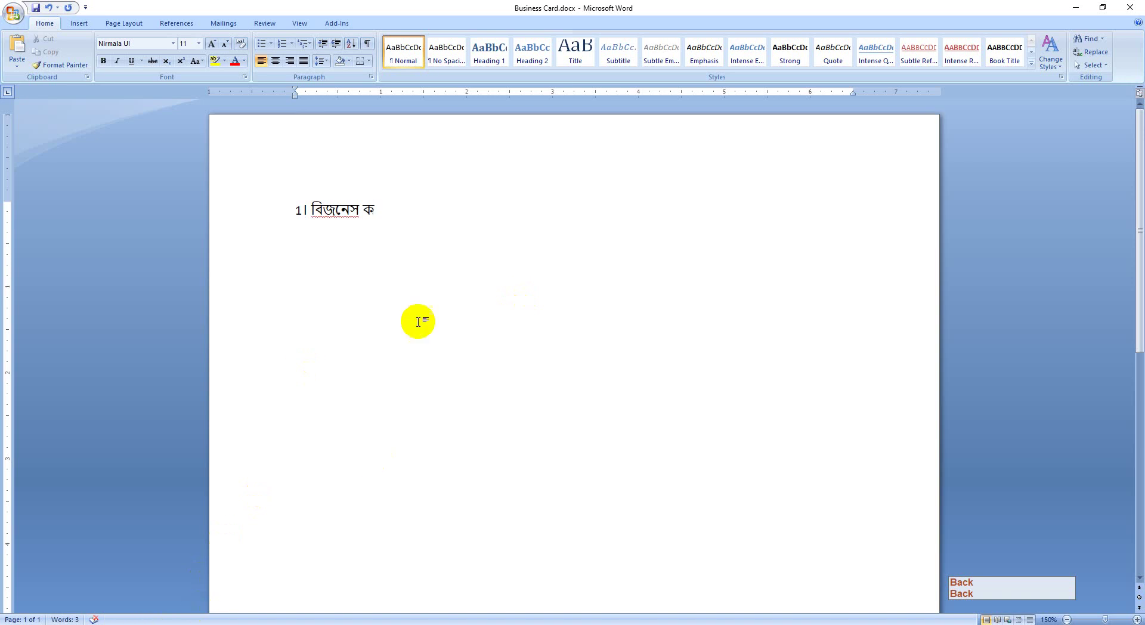
type("াড")
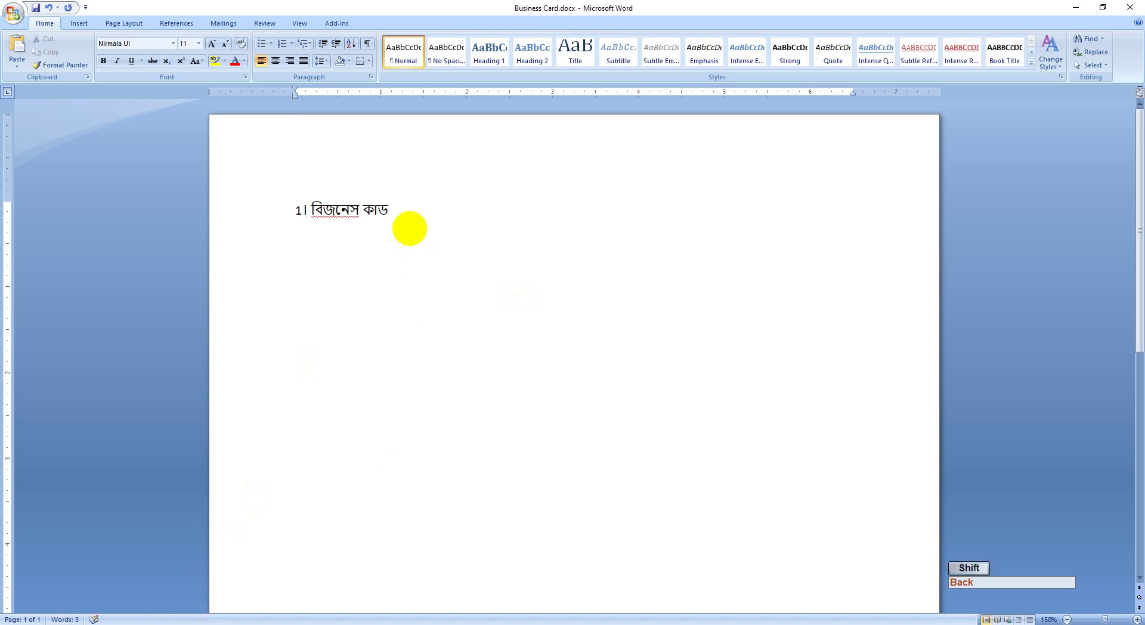
key("shift+Right")
key("shift+Left")
key("BackSpace")
type("র")
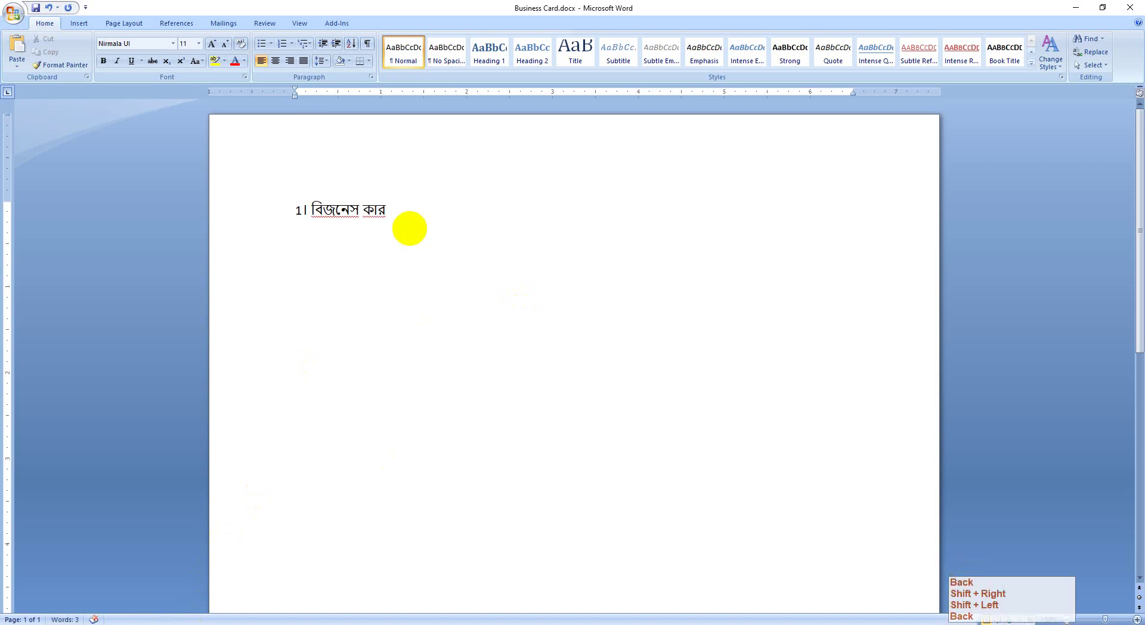
key("BackSpace")
type("রড")
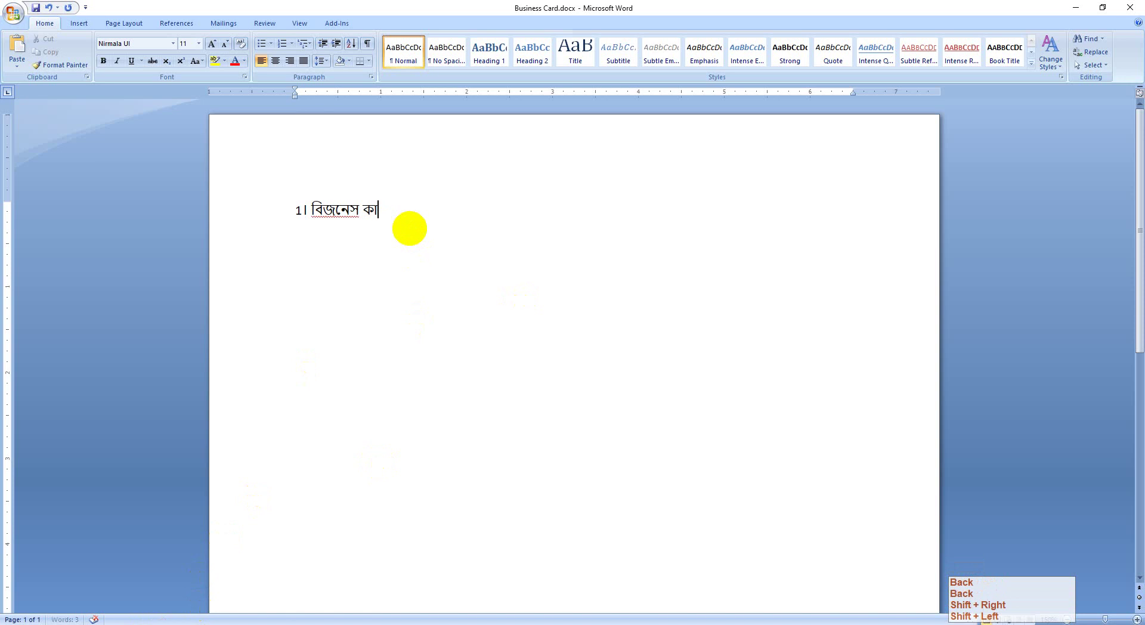
key("BackSpace")
key("BackSpace")
key("BackSpace")
key("BackSpace")
type("কারড ")
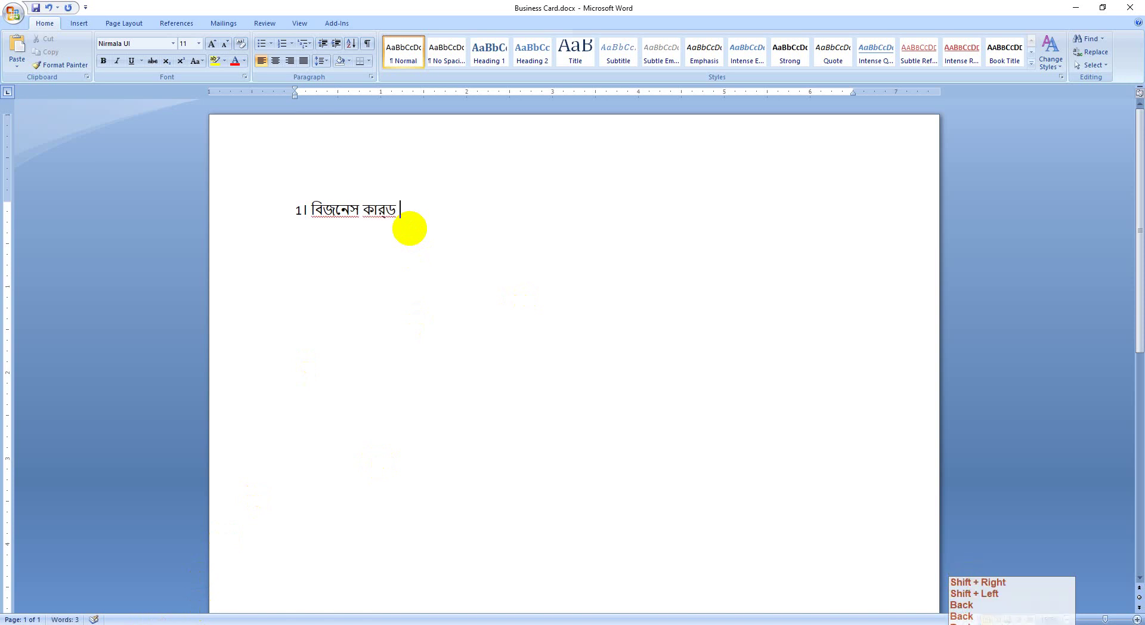
- Continue the first line with "তৈরি মূল উদ্দেশ্য", correcting the spelling of "উদ্দেশ্য"
type("তৈরি মু")
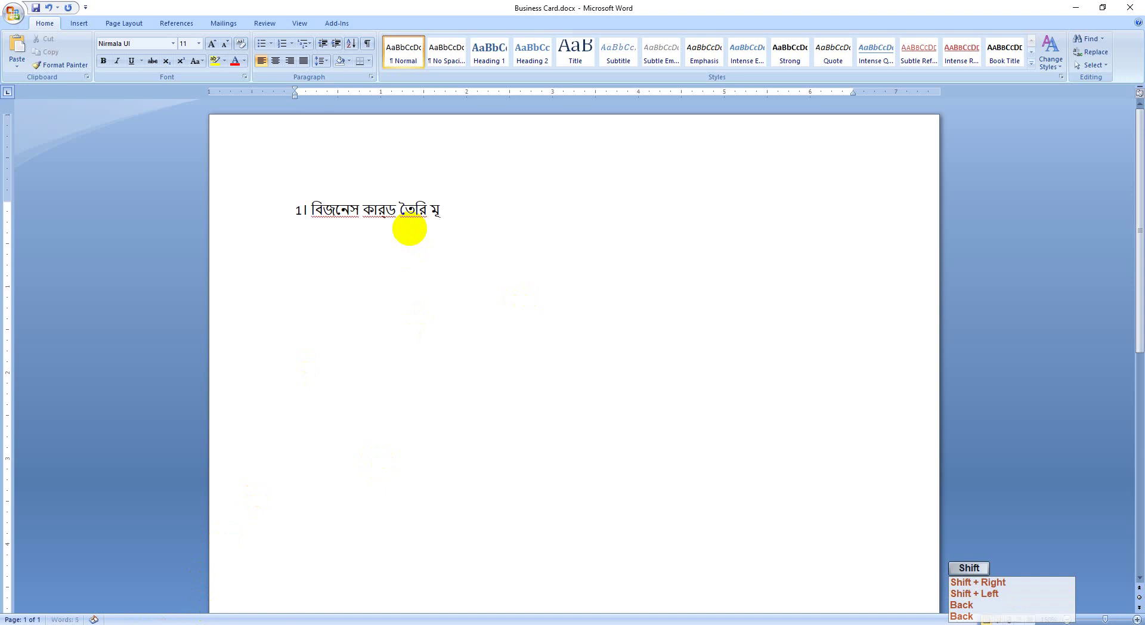
type("ল উদ্দেশ")
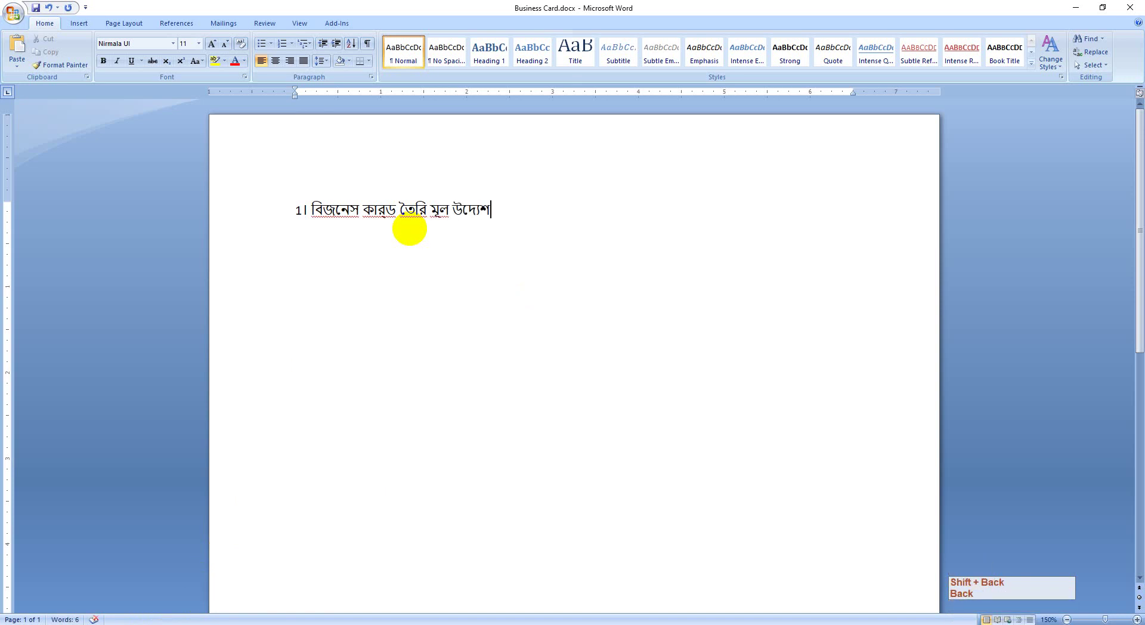
key("BackSpace")
key("BackSpace")
key("BackSpace")
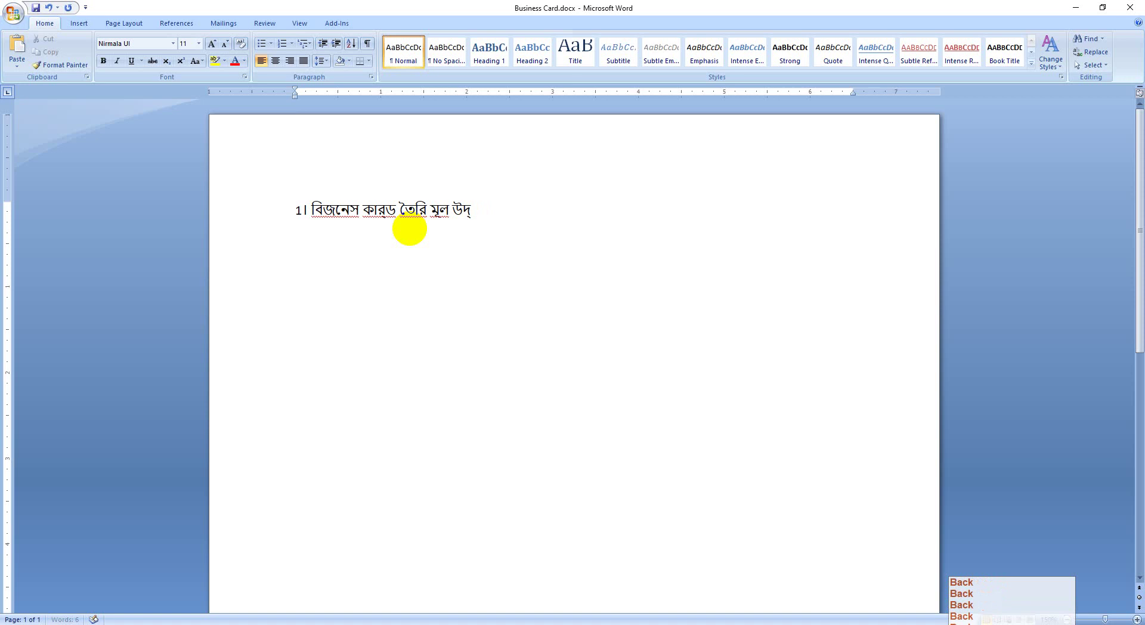
type("দ")
key("BackSpace")
key("BackSpace")
type("দে্দ")
key("BackSpace")
key("BackSpace")
key("BackSpace")
key("BackSpace")
key("BackSpace")
key("BackSpace")
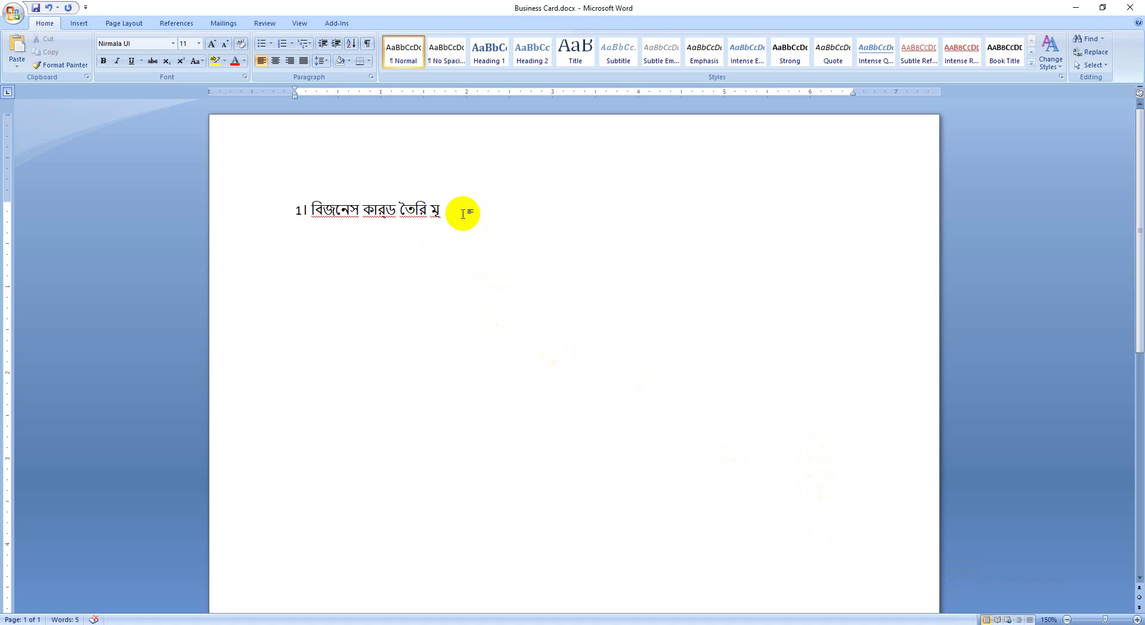
type("ল উদ্দে")
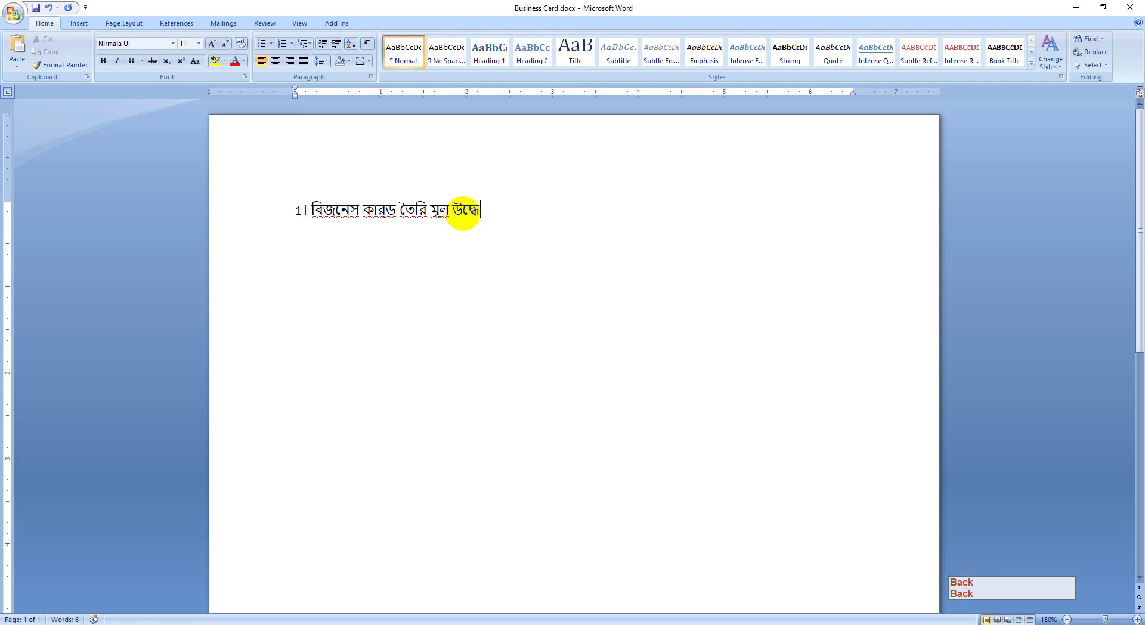
key("BackSpace")
key("BackSpace")
key("BackSpace")
key("BackSpace")
type("দ্দে")
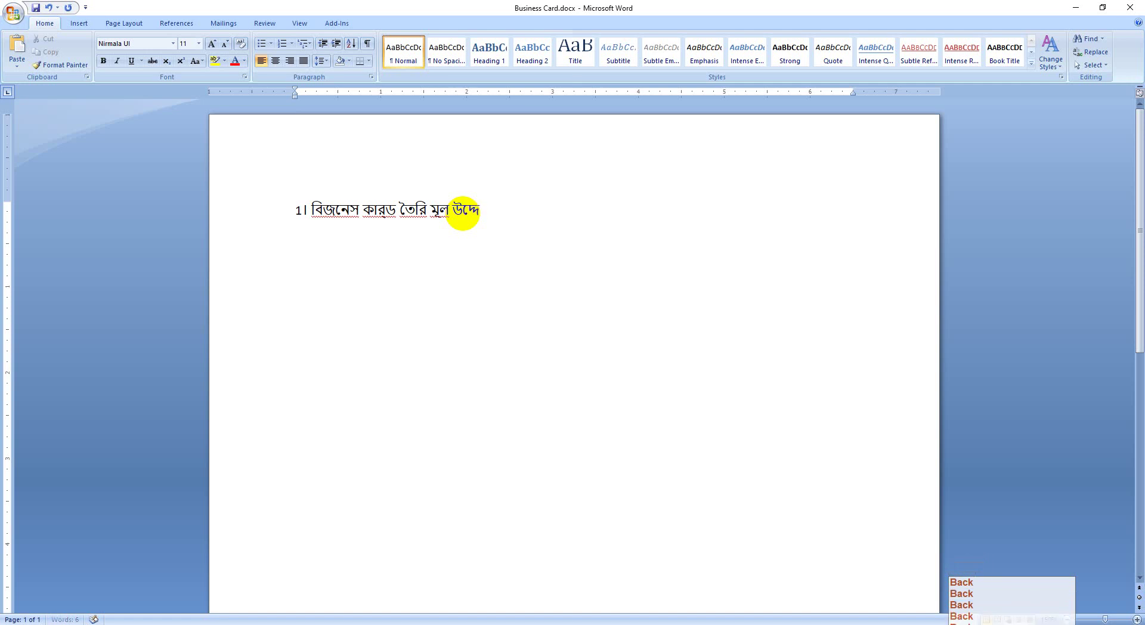
type("শ্য নির্ধ")
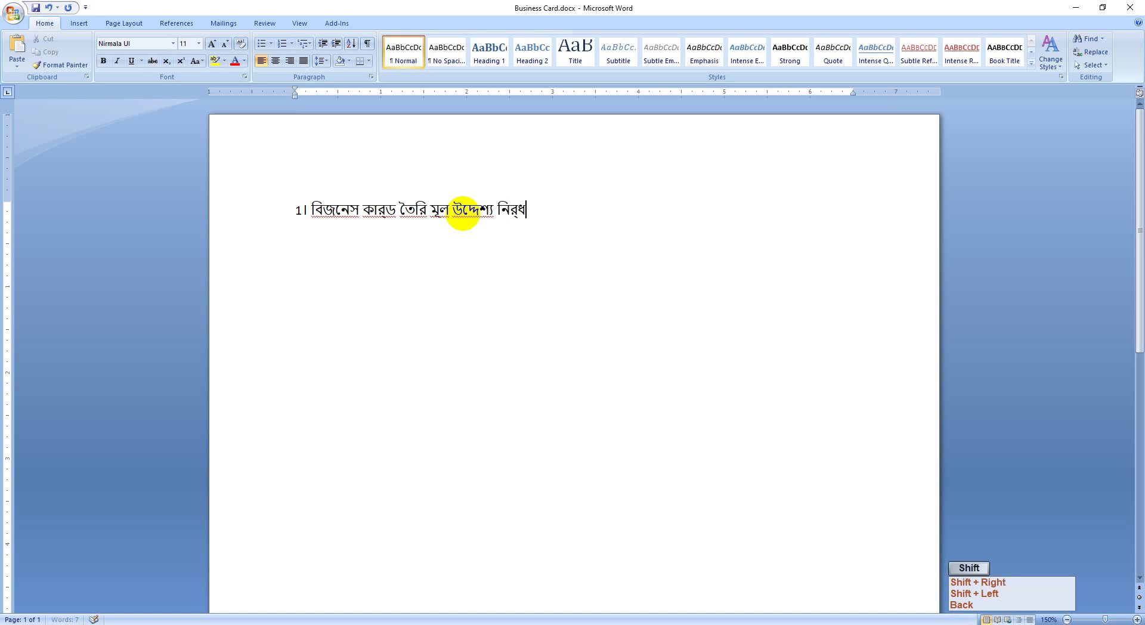
- Finish the first line with the correctly spelled word "নির্ধারণ।"
key("BackSpace")
key("BackSpace")
key("BackSpace")
key("BackSpace")
key("BackSpace")
key("BackSpace")
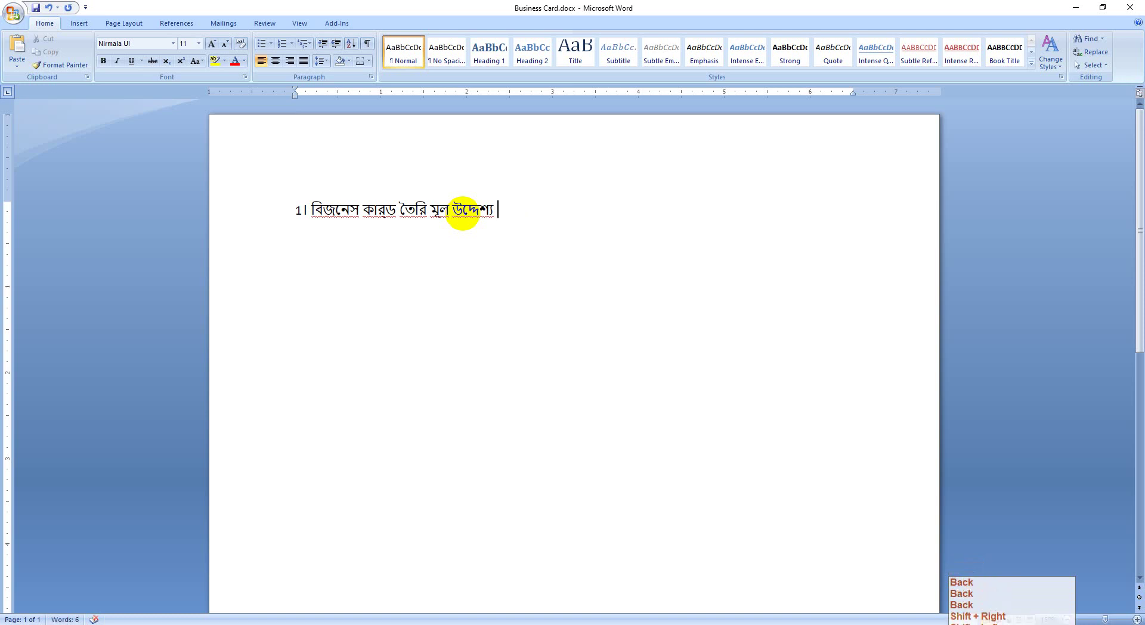
type("নির্ধা")
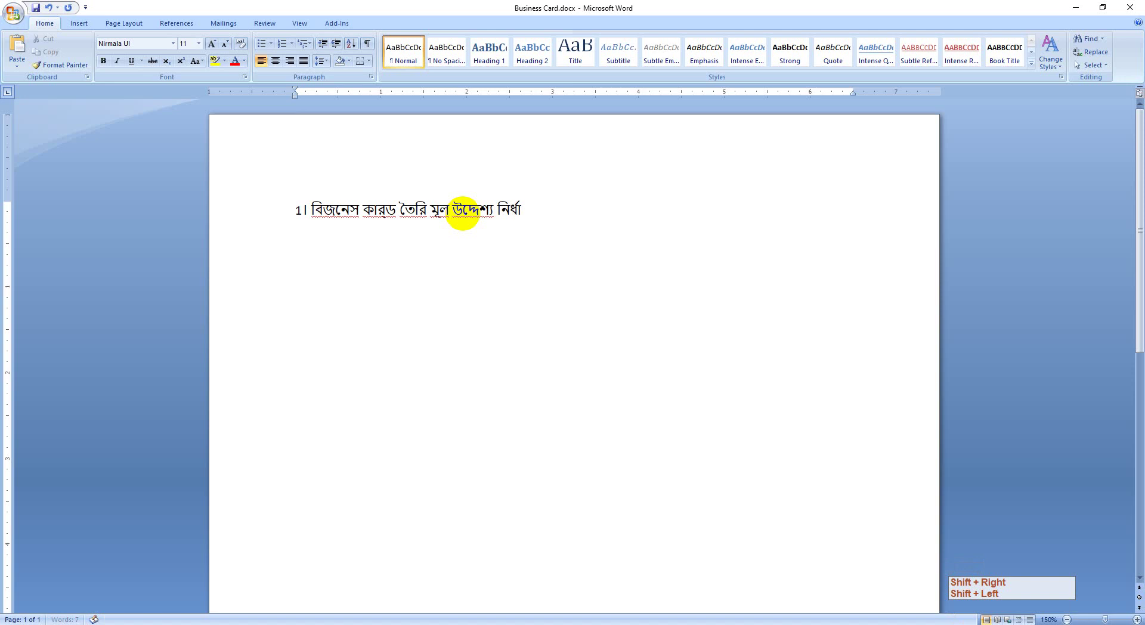
type("রণ।")
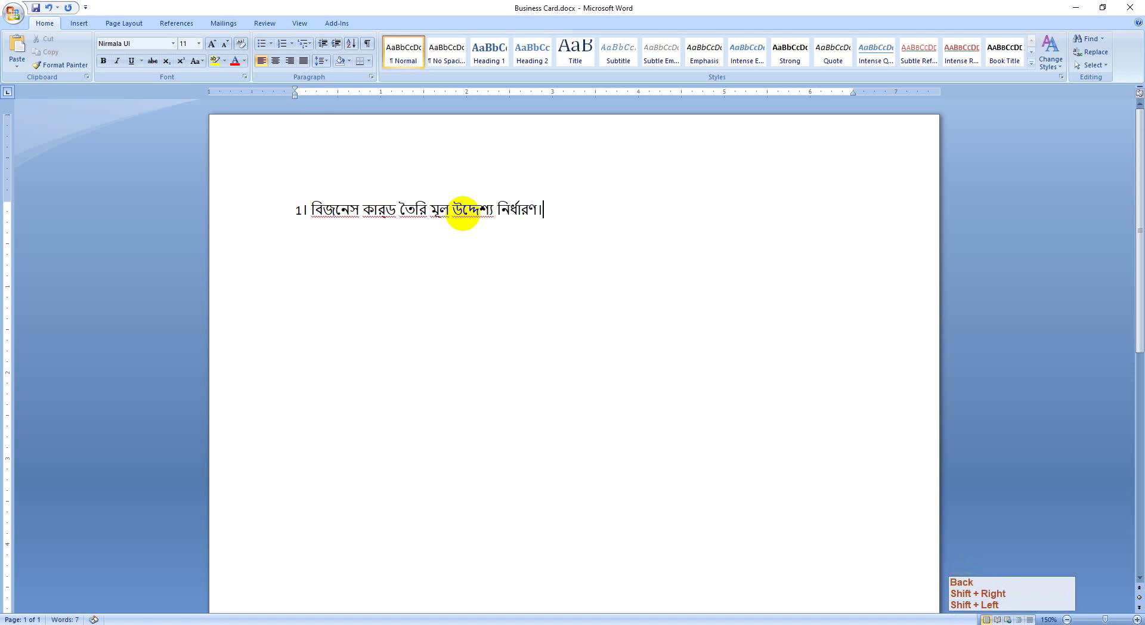
- Start a second line numbered "2।" below the first one and place the cursor after the number
key("Return")
type("2")
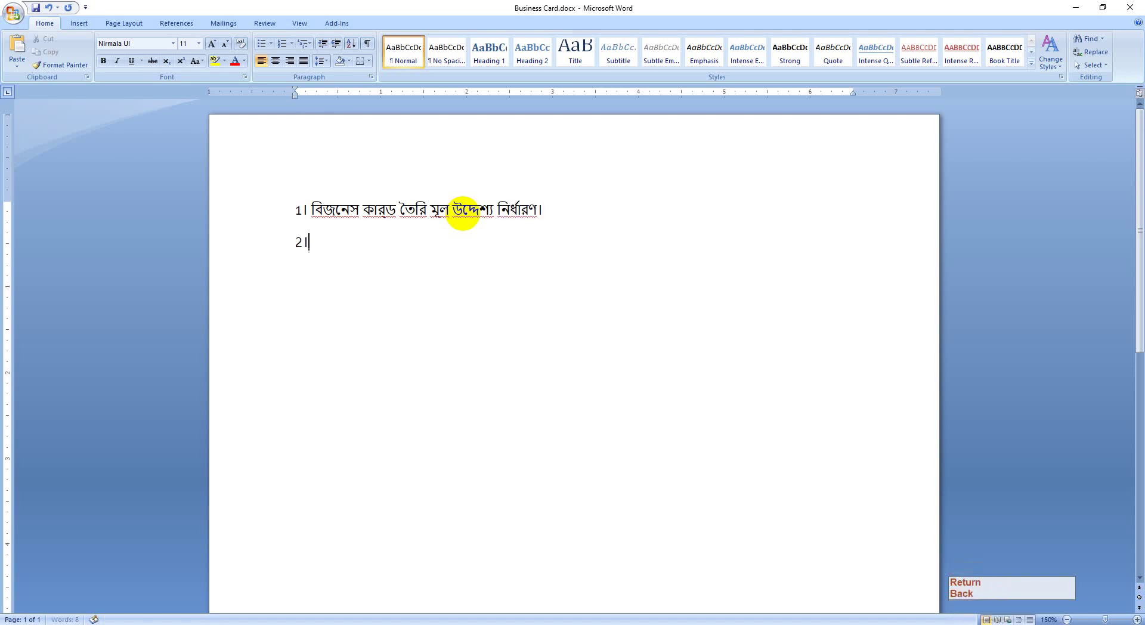
type("।")
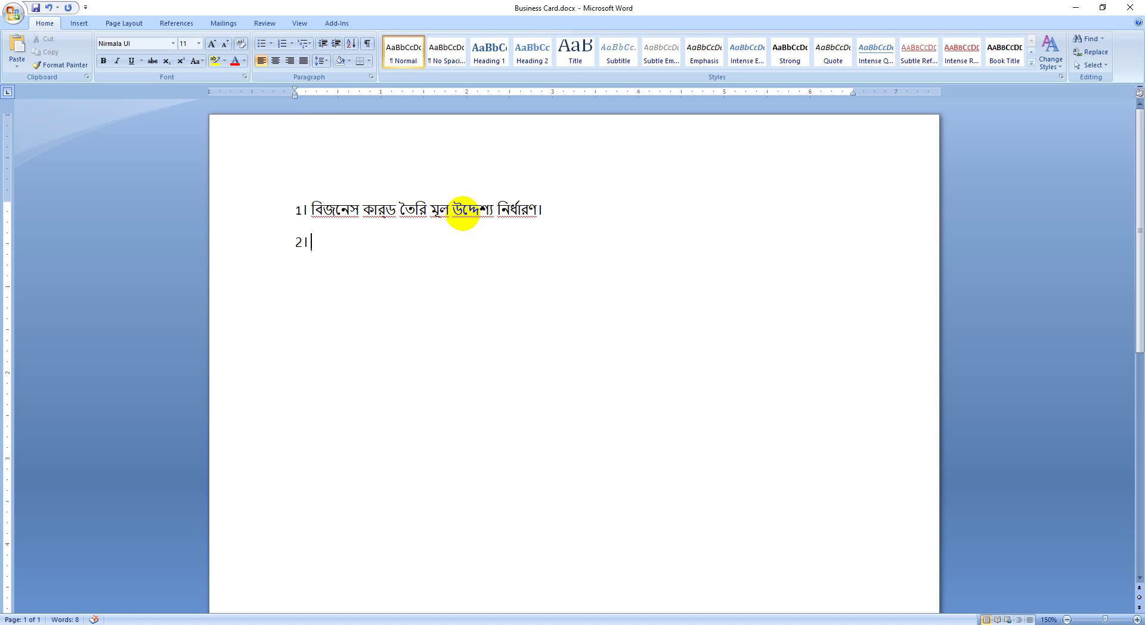
left_click(994, 624)
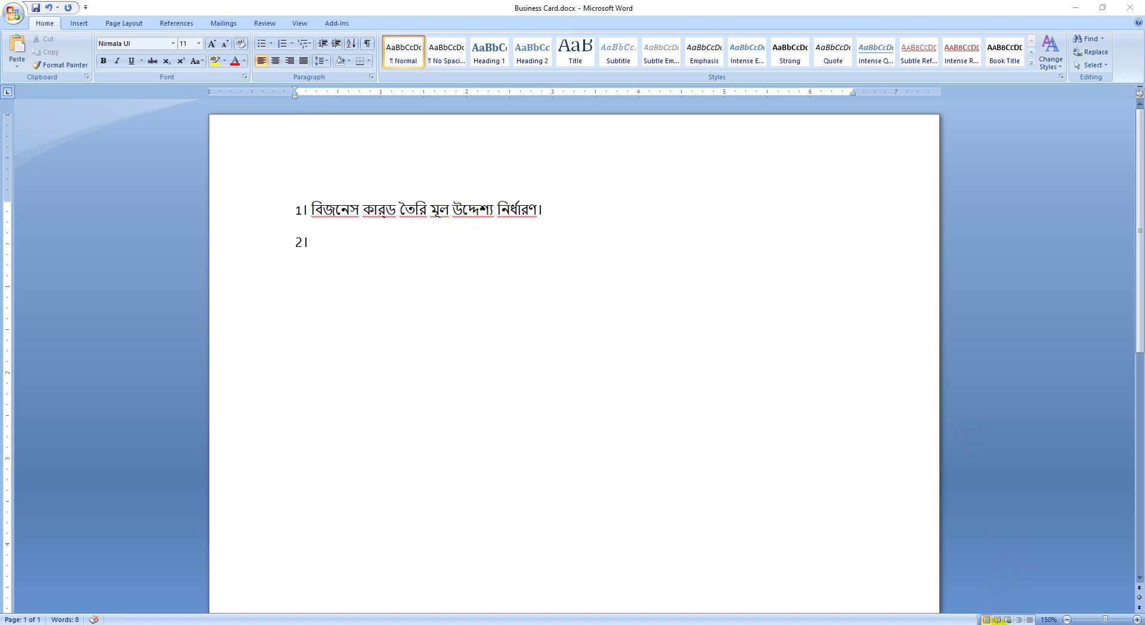
left_click(360, 235)
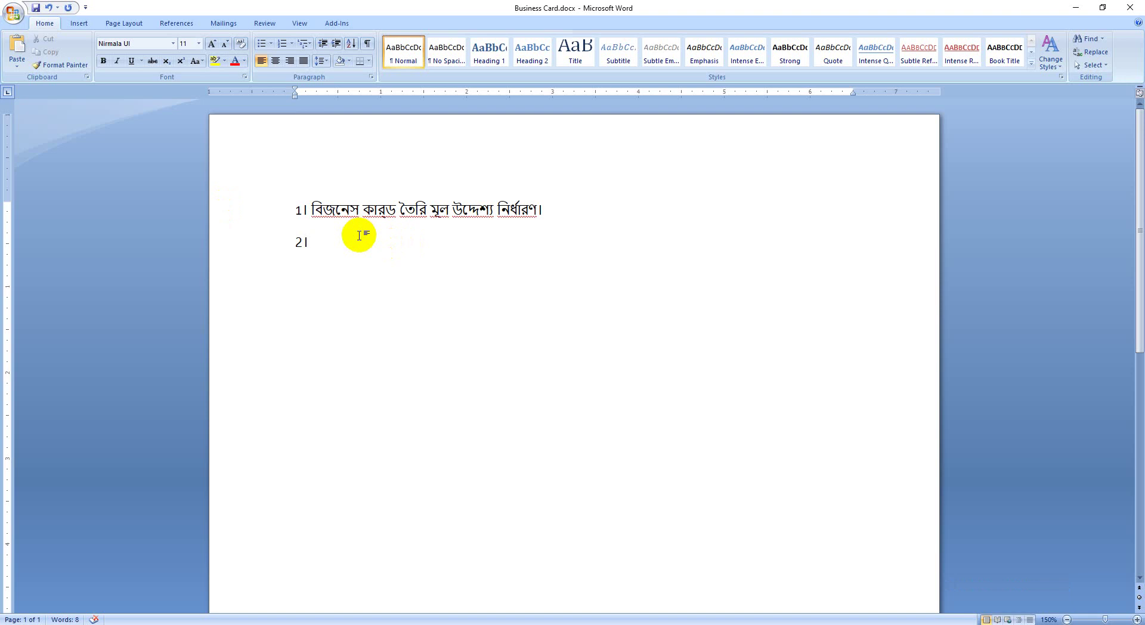
- Begin the second line's text with "কার্ডের জন্য উপযুক্ত" using Bangla input
type("ki")
key("BackSpace")
key("BackSpace")
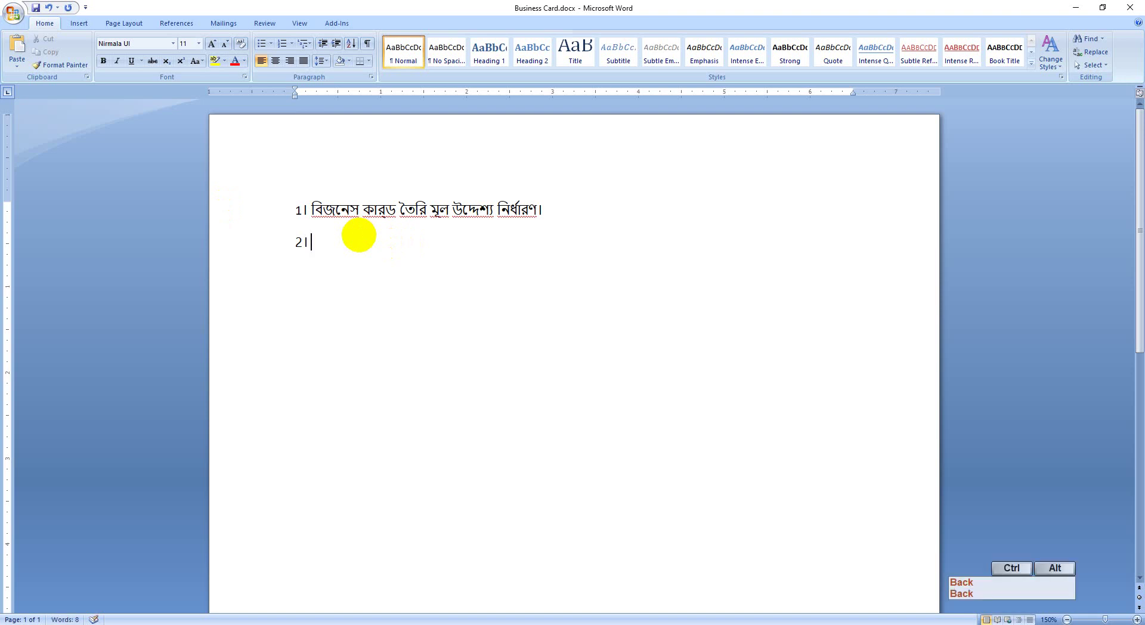
type("কা")
type("র্ডে")
key("shift+Right")
key("shift+Left")
type("র")
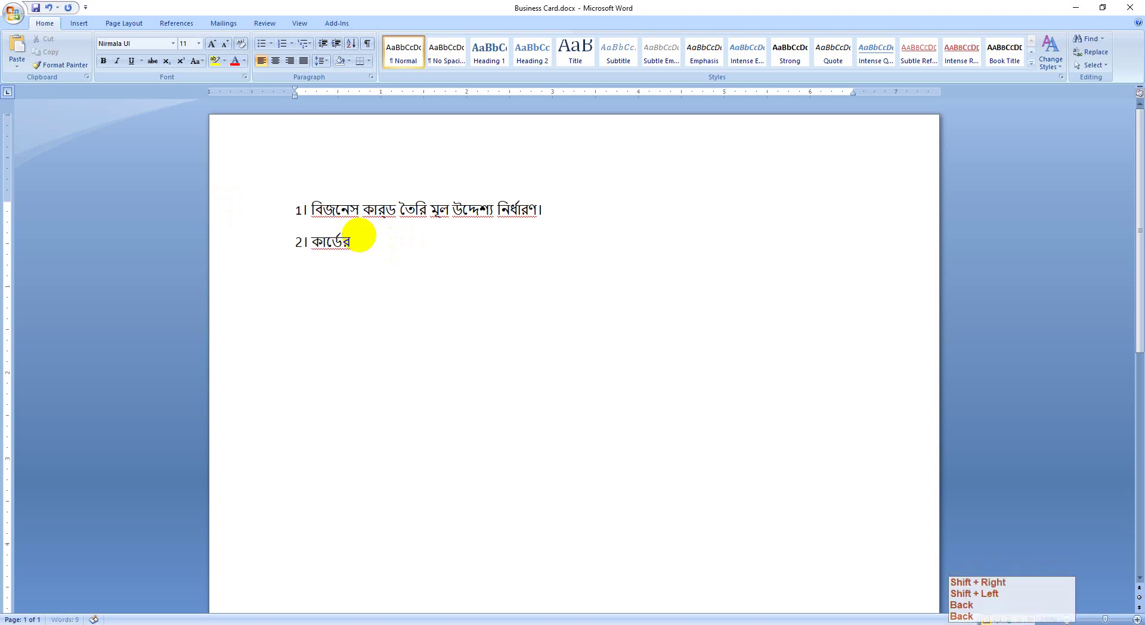
type(" জন্য উপযুক্ত")
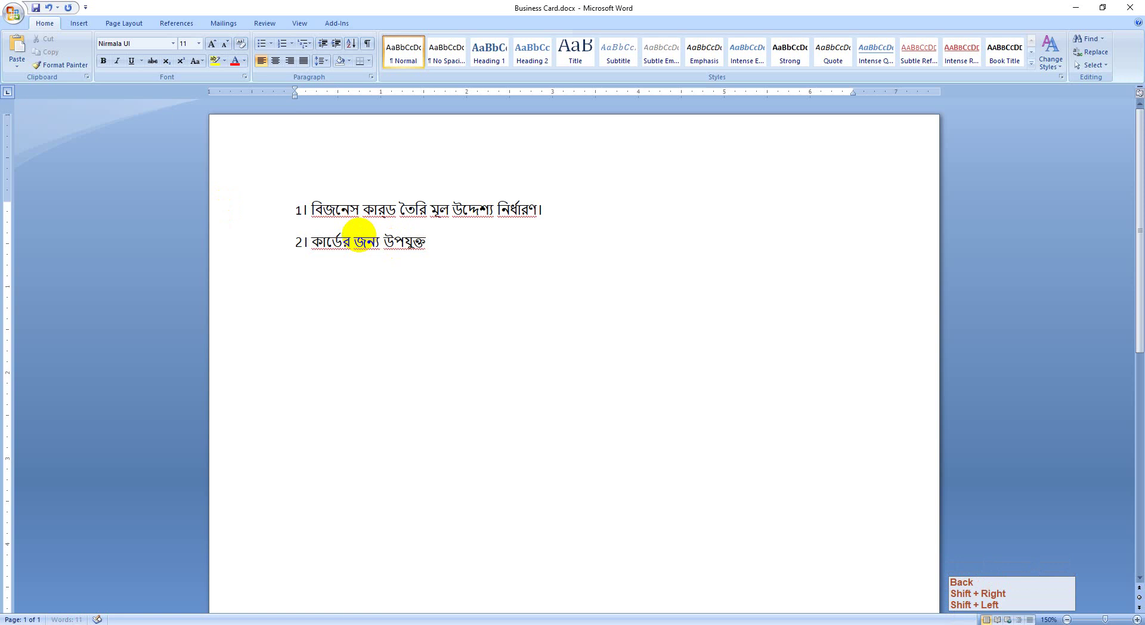
- Complete the second line with "লোগো নির্বাচন করা।"
type(" লোগো নি")
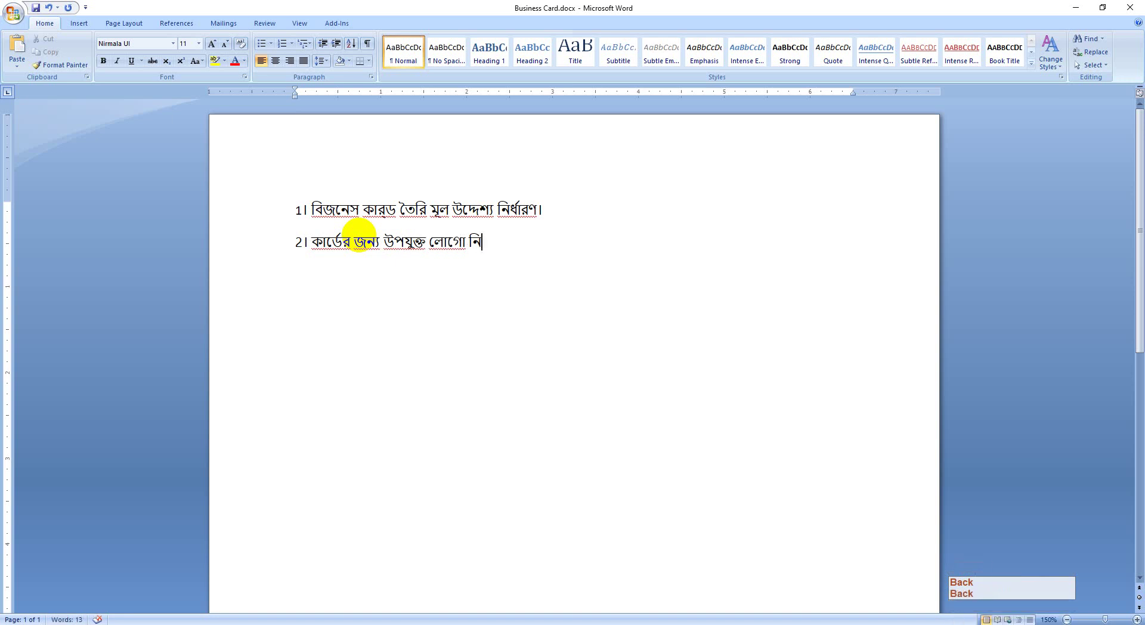
key("BackSpace")
type("নির্বাচন কর")
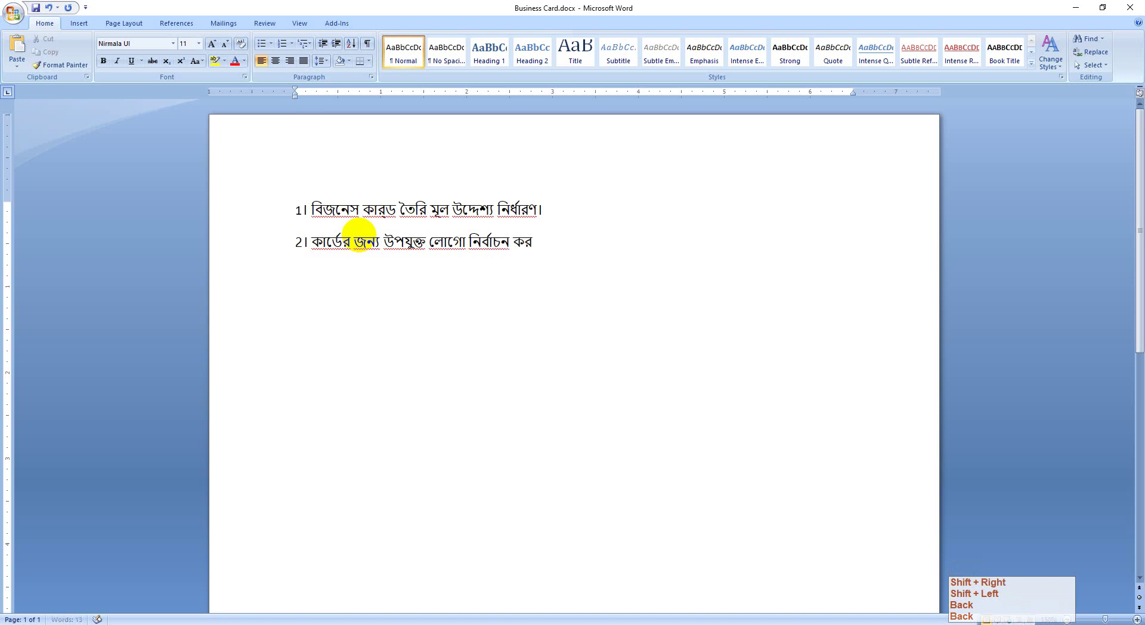
type("া।")
- Start a third line numbered "3।" and save the document
key("Return")
type("3।")
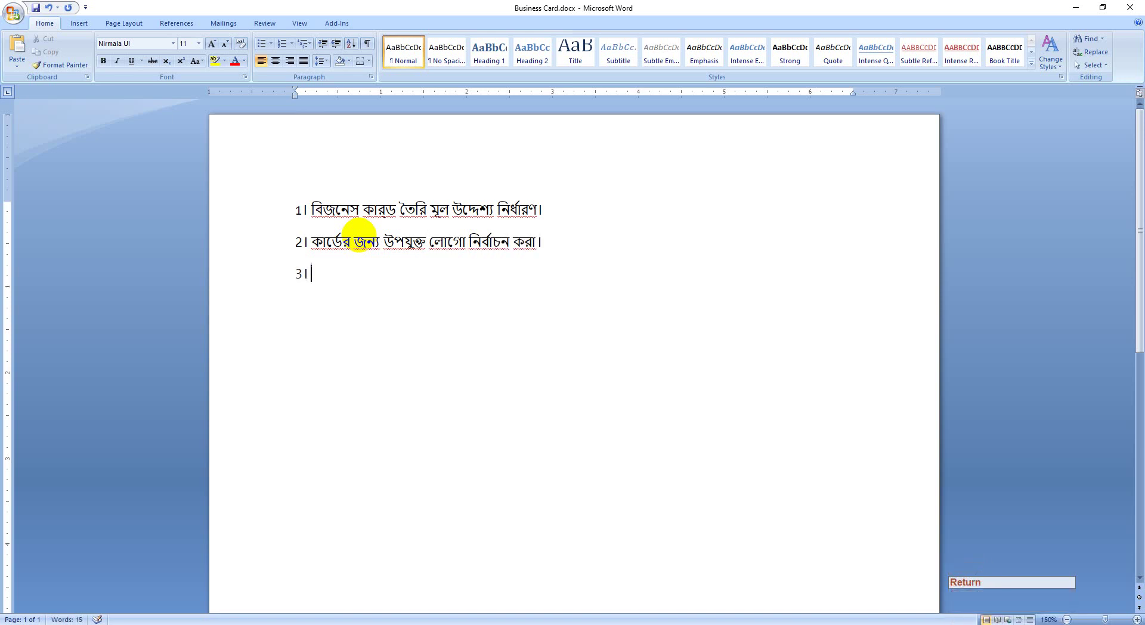
key("ctrl+s")
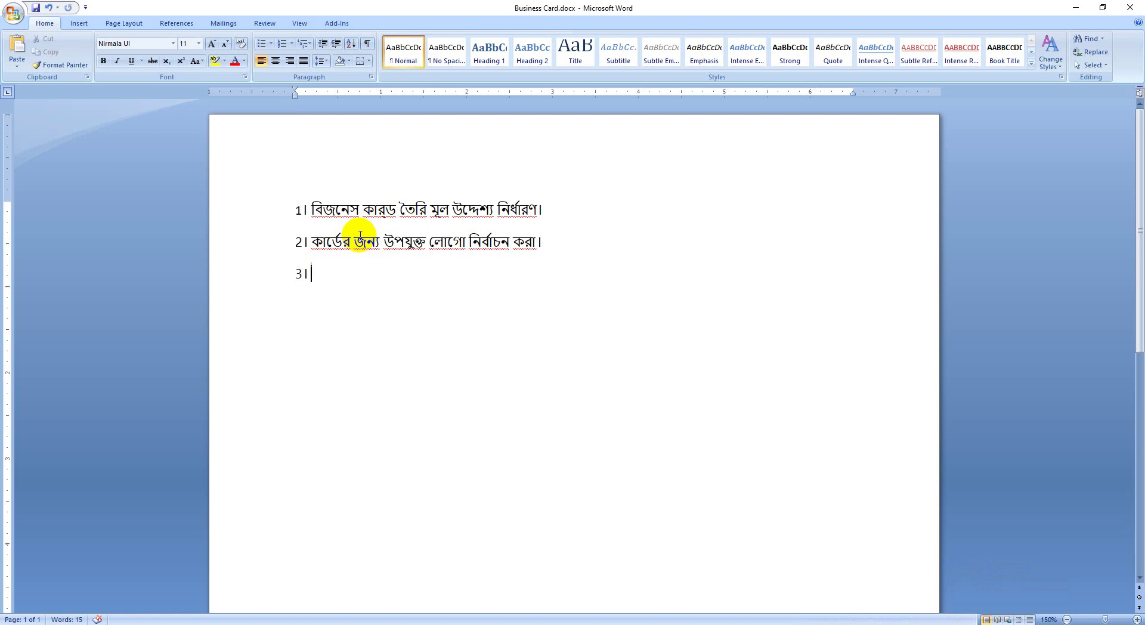
- Write "কার্ডের সঠিক পরিমাপ নির্ধারণ।" as the text of the third line
type("কার্ডের স")
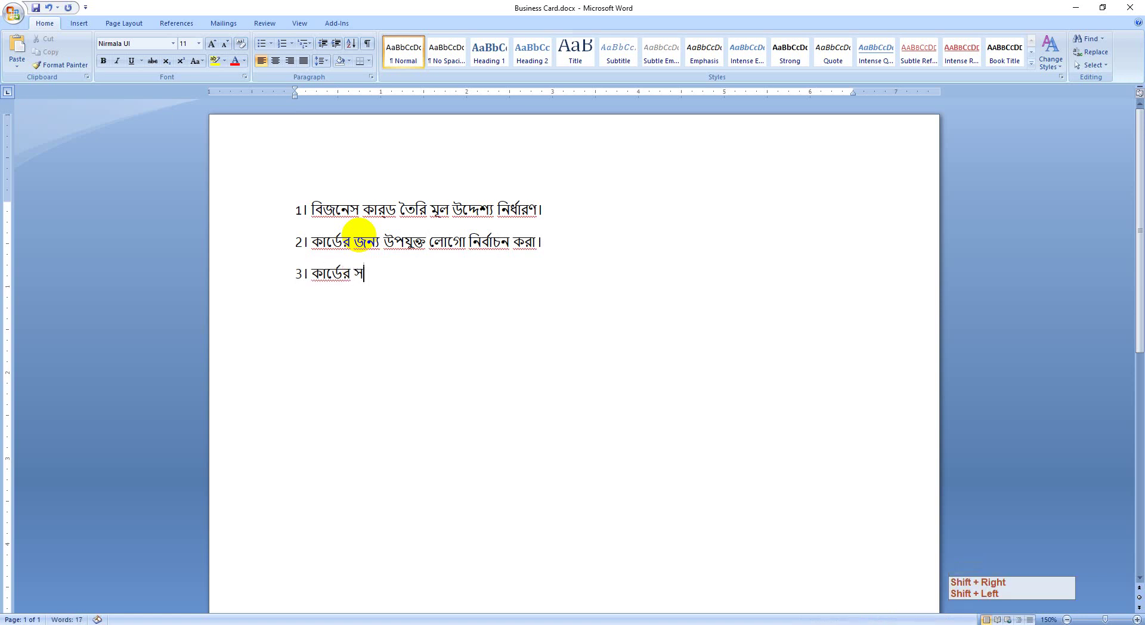
type("ঠিক পরিমা")
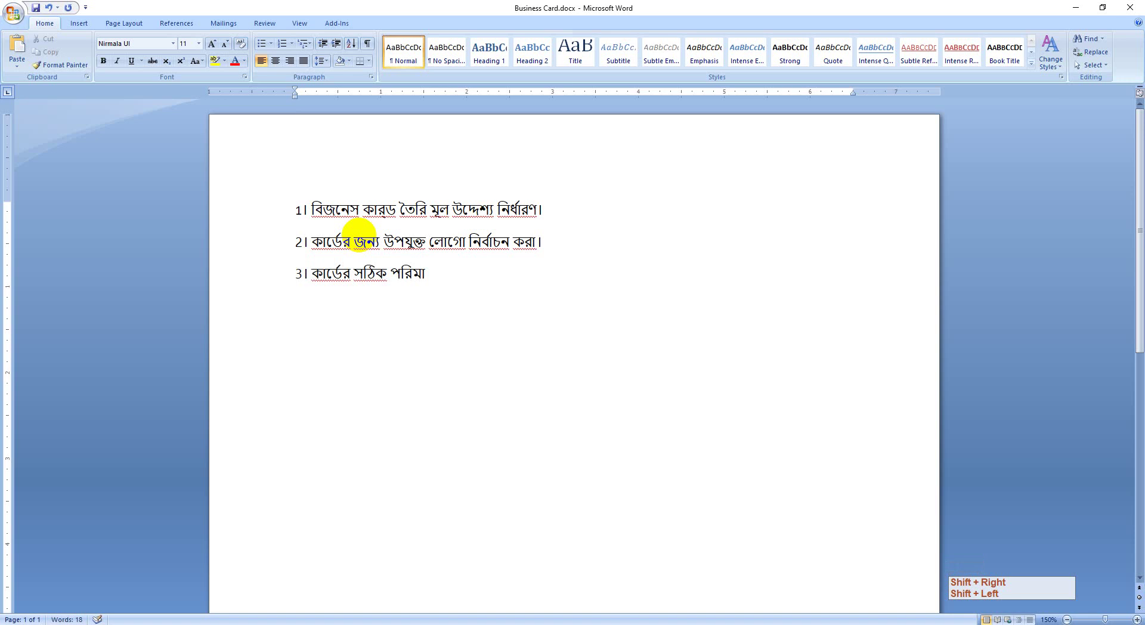
type("প নির্ধারণ।")
- Add a fourth numbered line reading "4। কালার মোড এবং রেজুলেশন।"
key("Return")
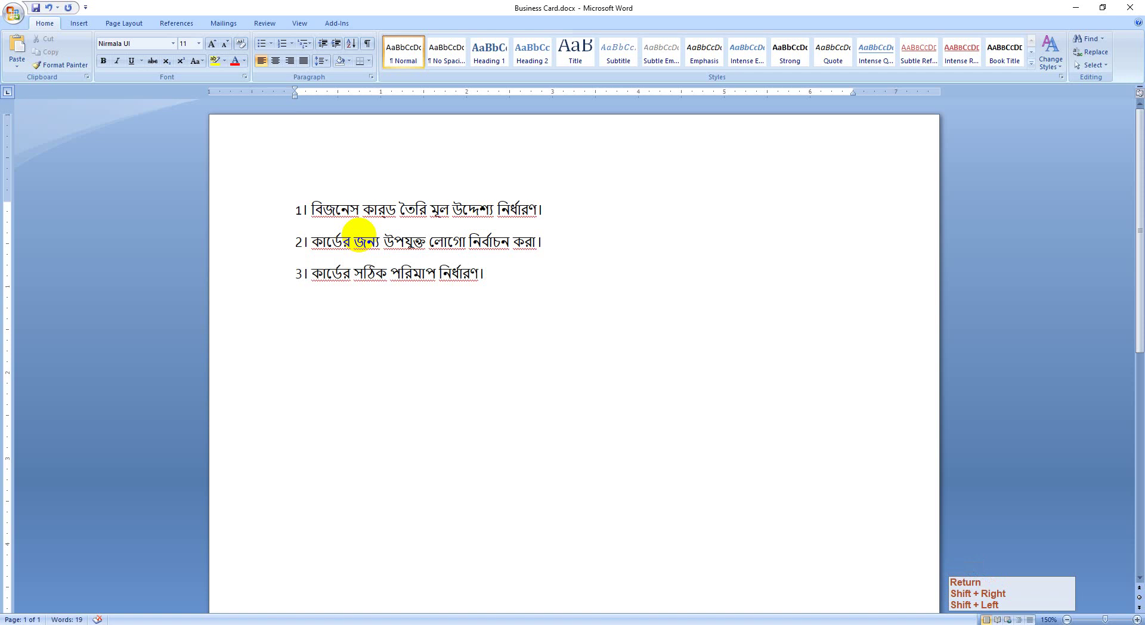
type("4।")
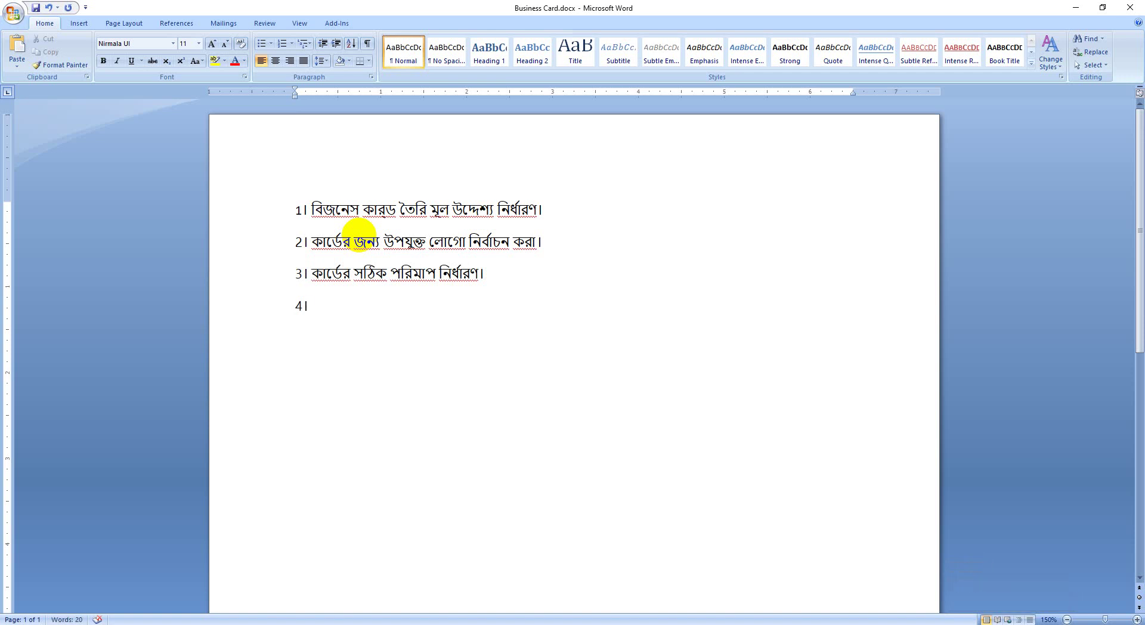
type("কালার মোর")
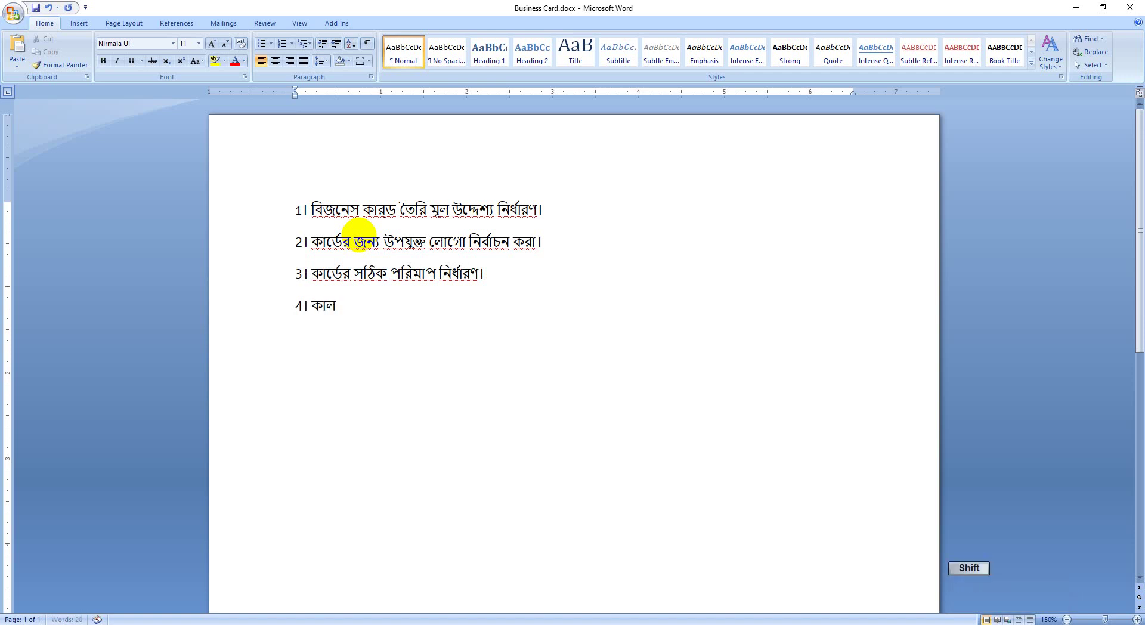
key("BackSpace")
type("ড এবং")
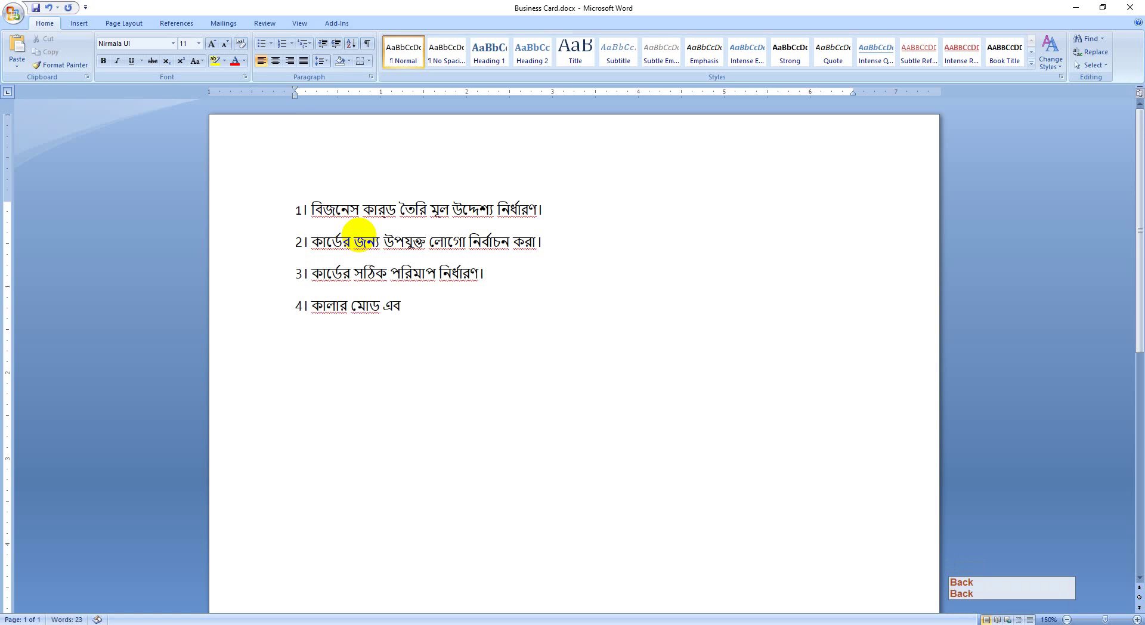
type("গ")
key("BackSpace")
type("রেজুলেশন।")
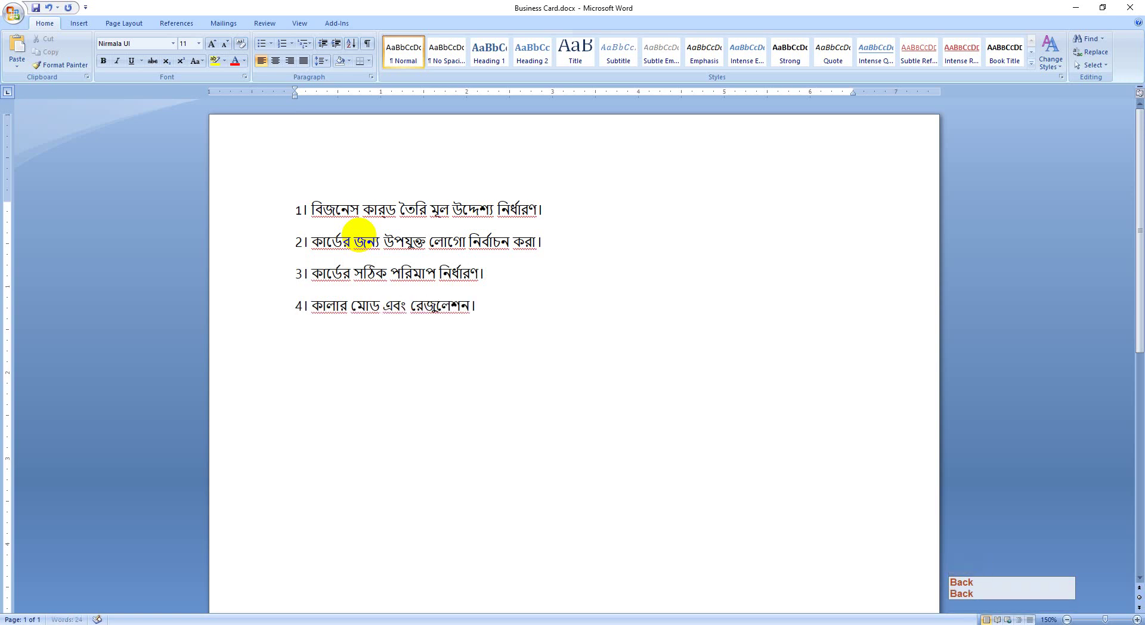
- Start a fifth numbered line with "5। প্রফেশনাল"
key("Return")
type("5।")
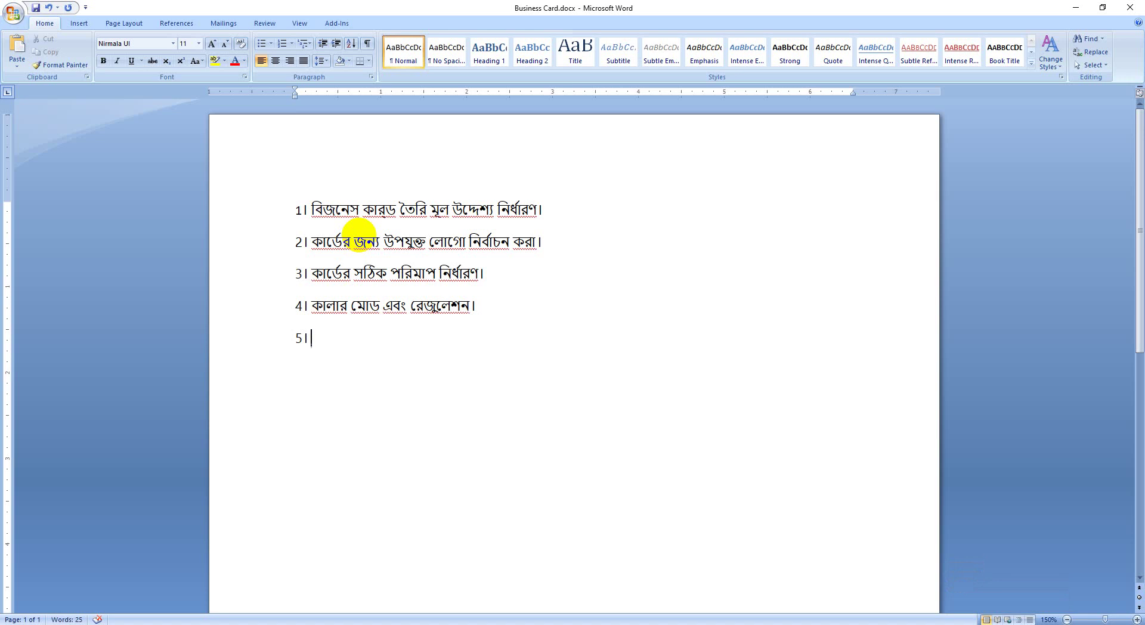
left_click(337, 340)
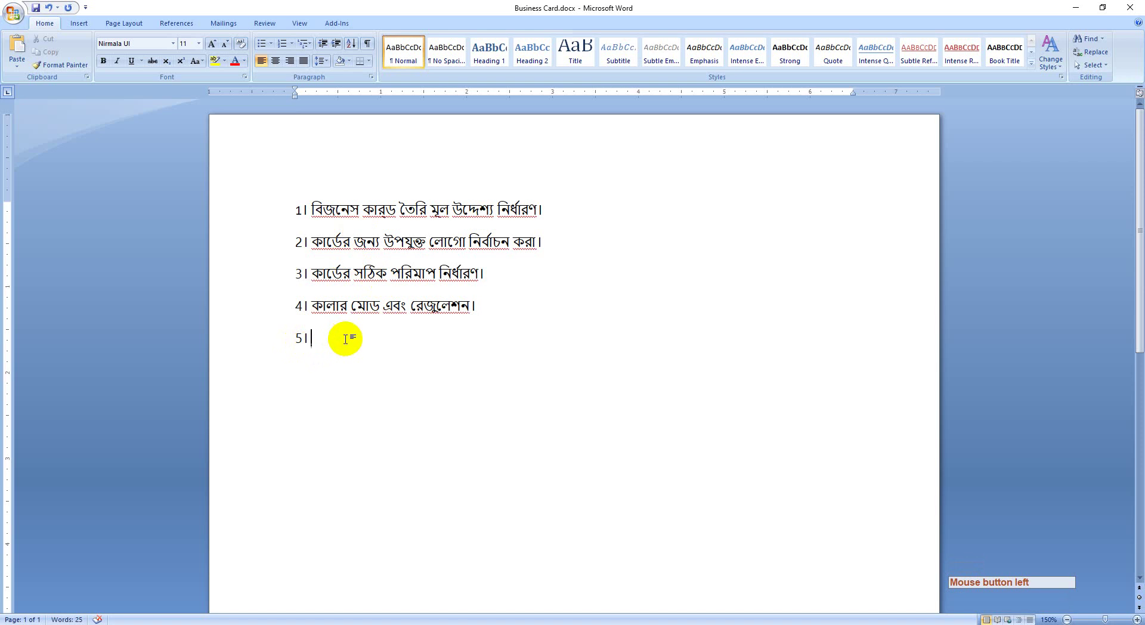
type("প্রয়ে")
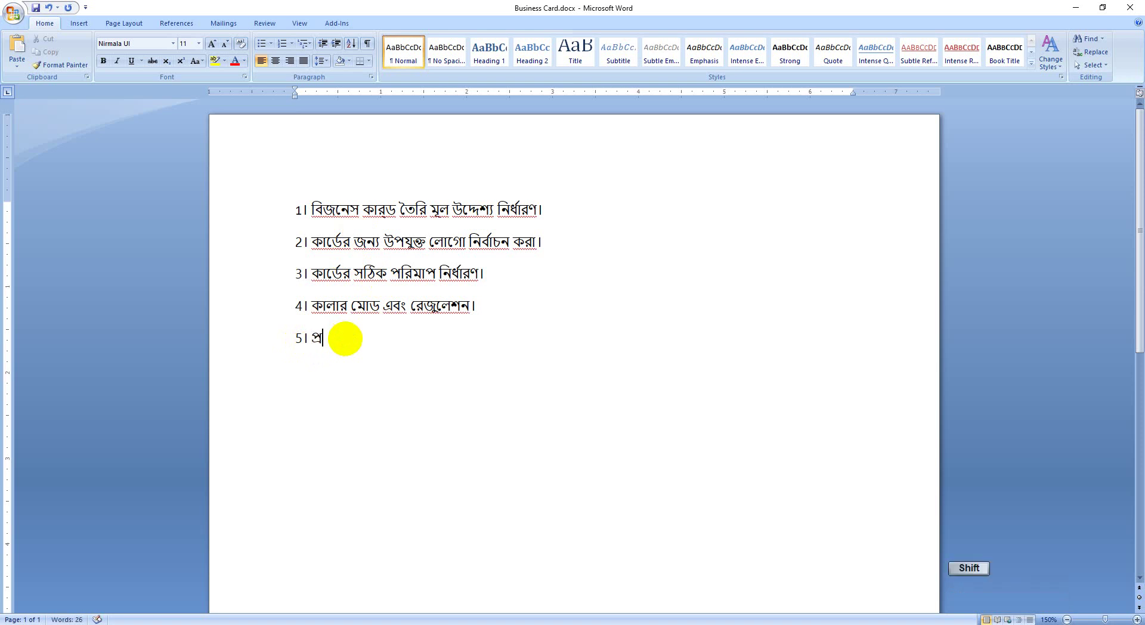
key("BackSpace")
key("BackSpace")
type("ফেশনা")
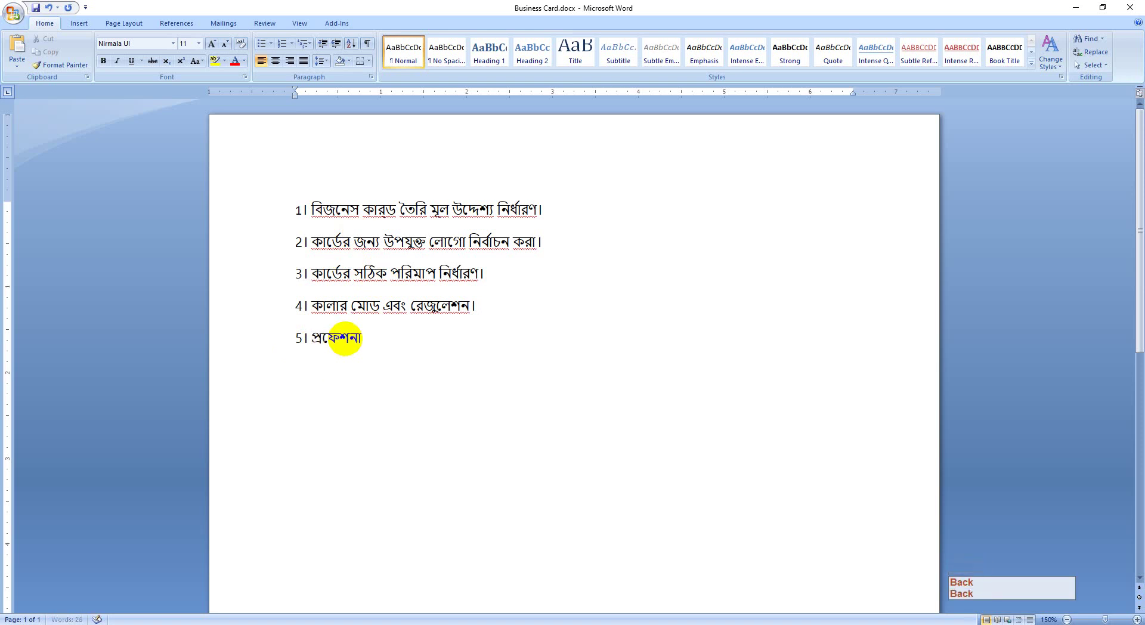
type("ল ম্য")
- Complete the fifth line so that it reads "5। প্রফেশনাল মূল তথ্য উপস্থাপন"
key("BackSpace")
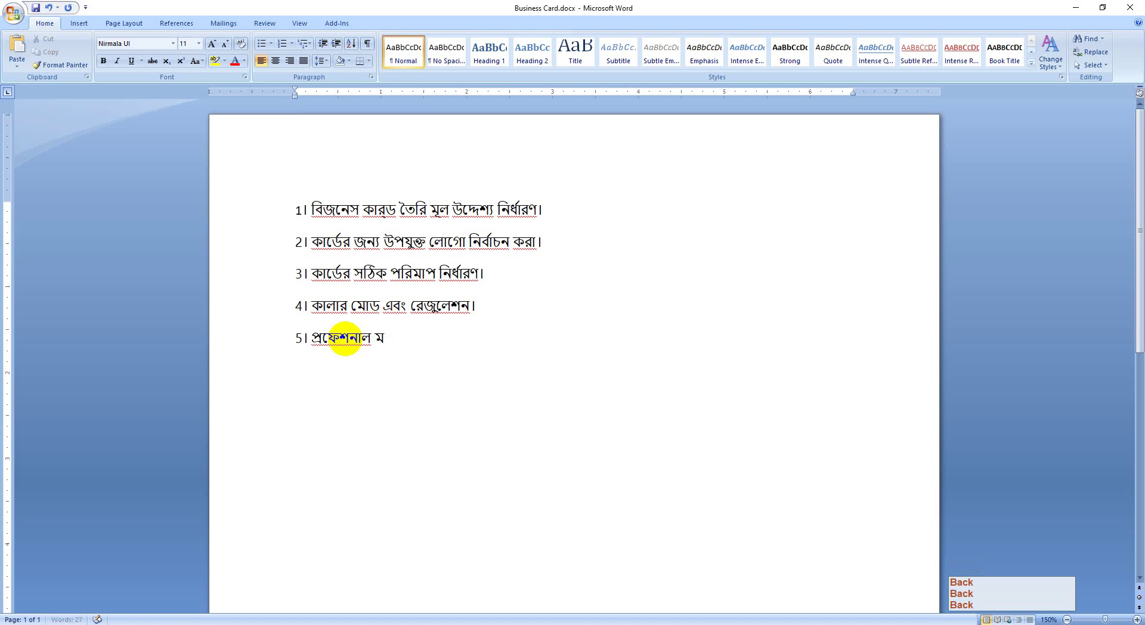
key("BackSpace")
type("ূল খ")
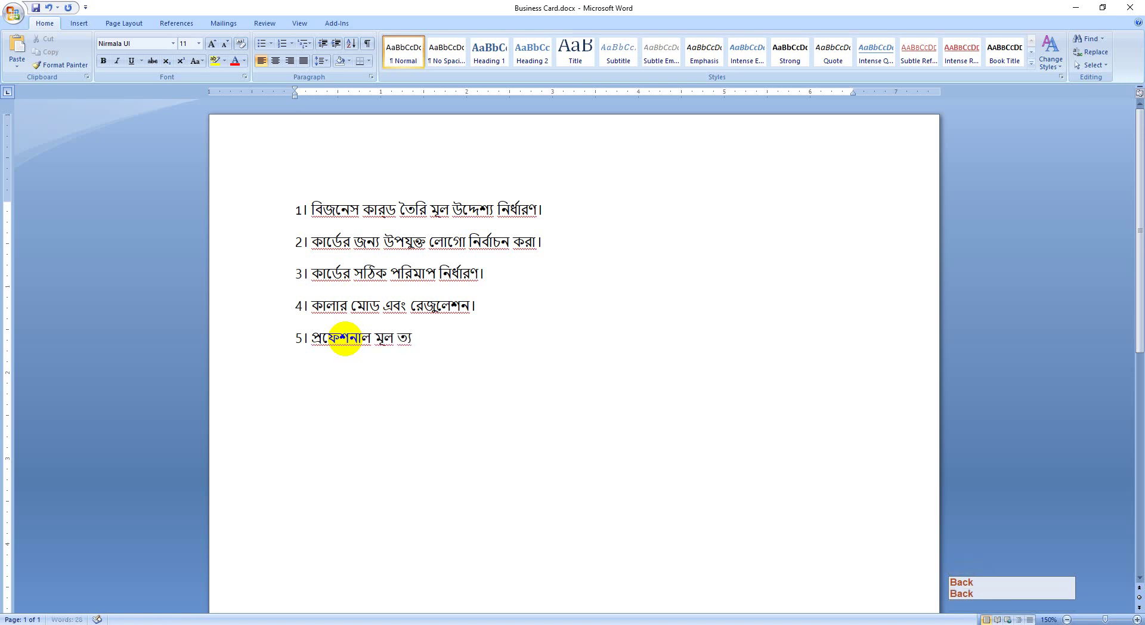
key("BackSpace")
key("BackSpace")
type("তথ্য উ")
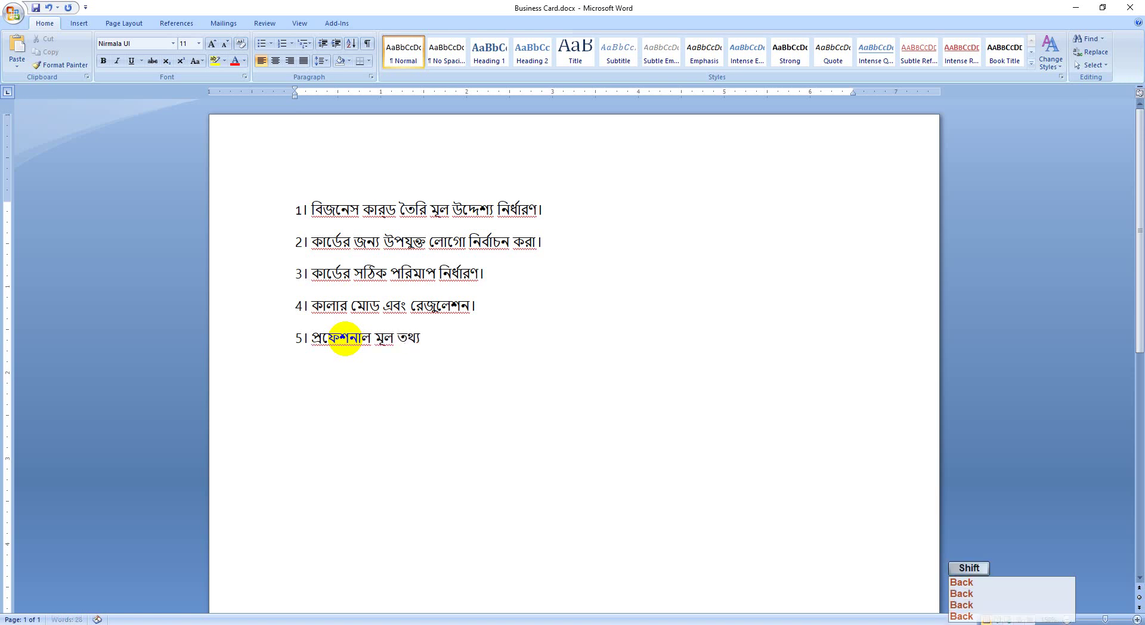
type("পস্থাপন")
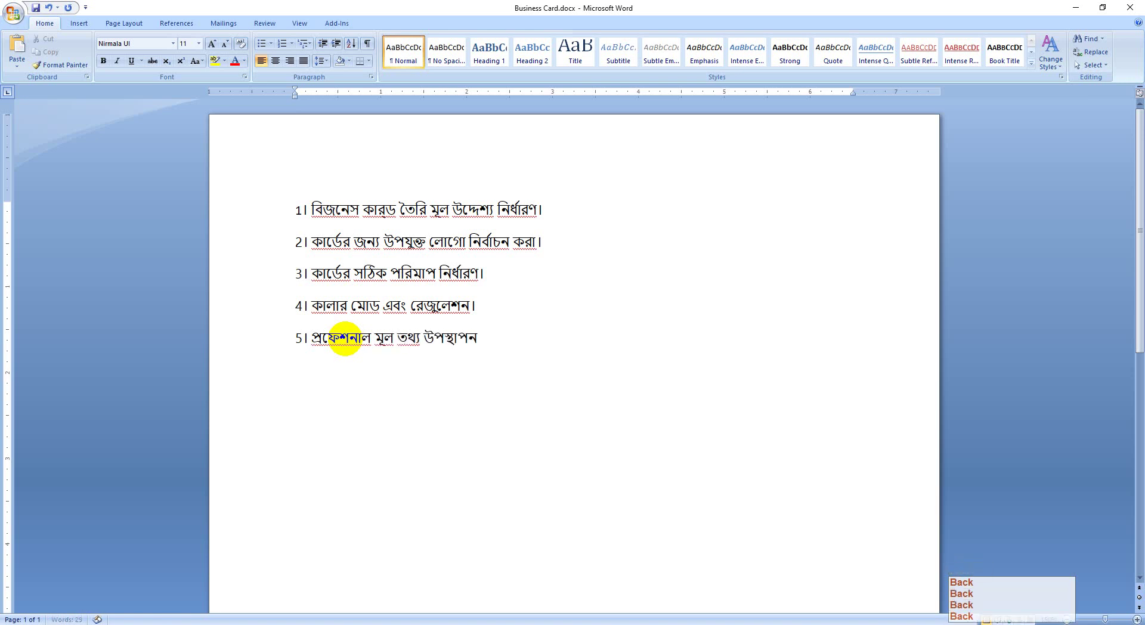
- Start a sixth line below it, numbered "6।"
key("Return")
type("36")
key("BackSpace")
key("BackSpace")
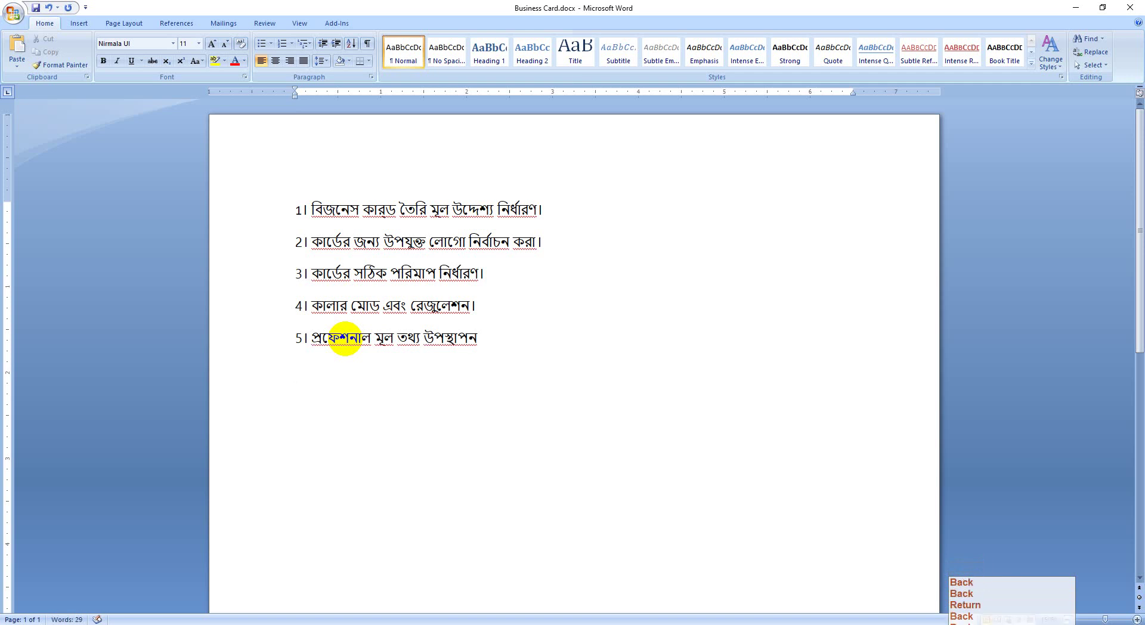
type("6।")
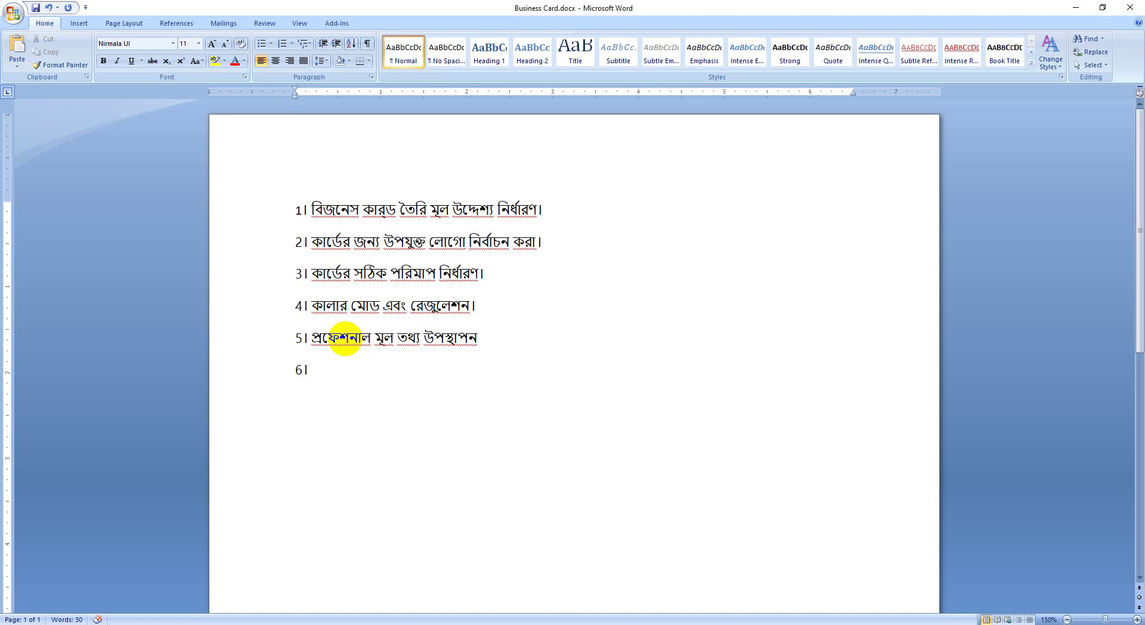
- Write "সঠিক ফন্ট নির্ধারণ।" as the text of the sixth line
type("সঠিক ফল")
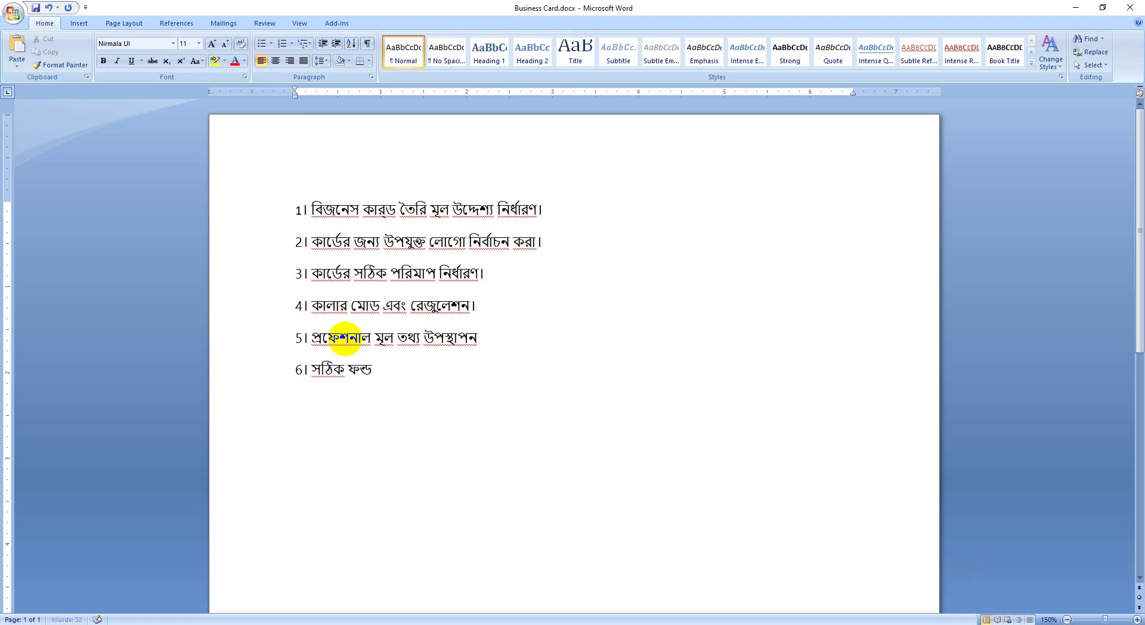
key("BackSpace")
key("BackSpace")
key("BackSpace")
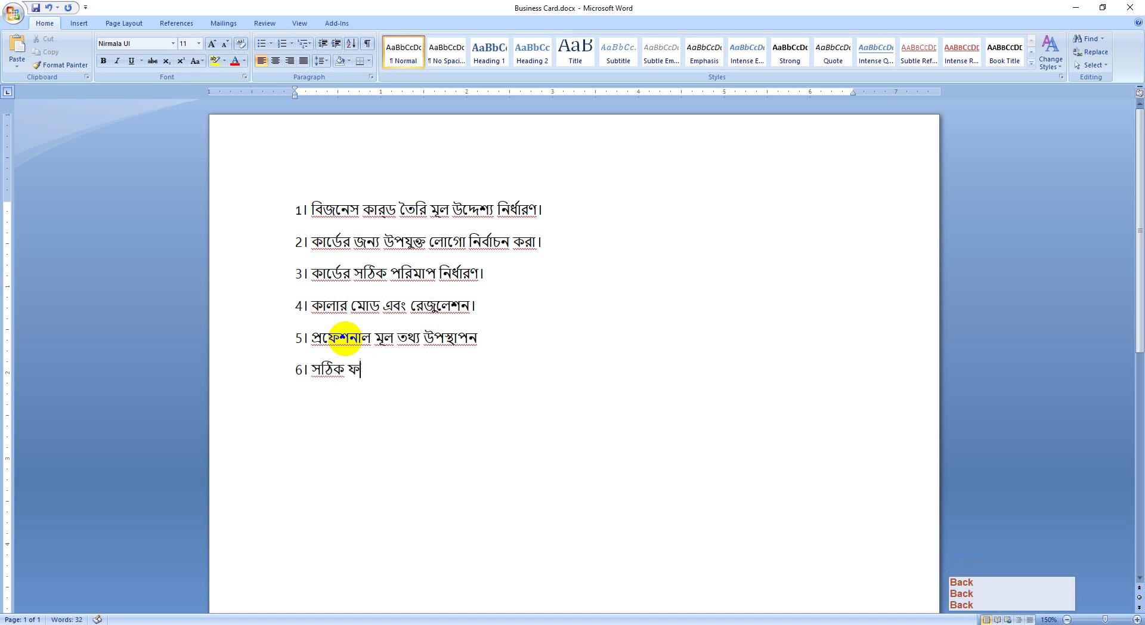
type("ন্ট নি")
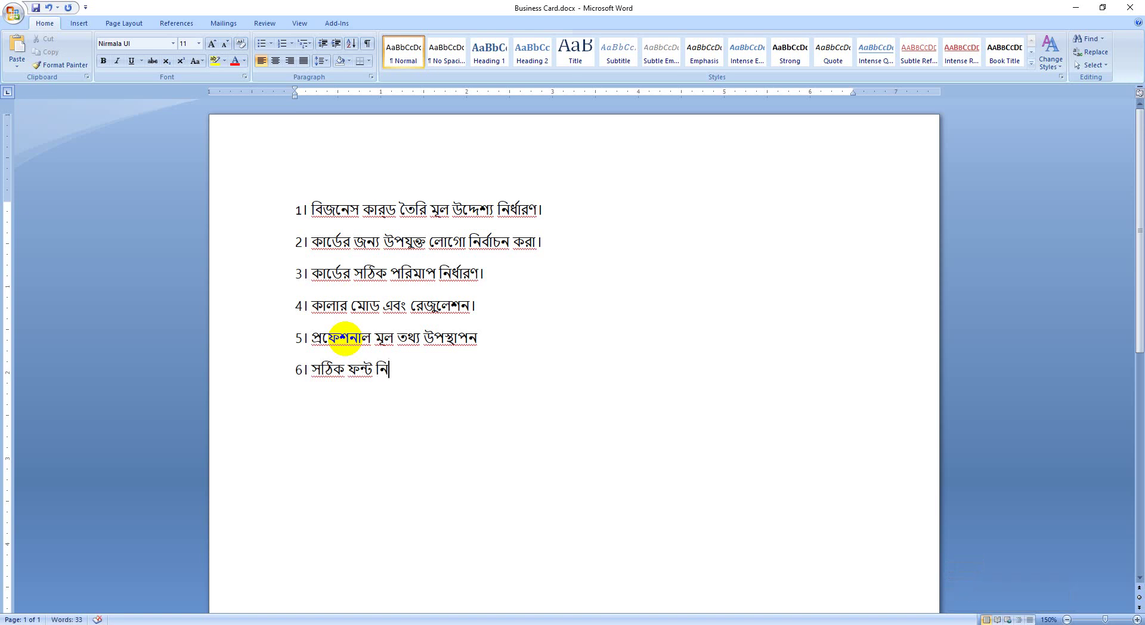
type("র্ধা")
type("র")
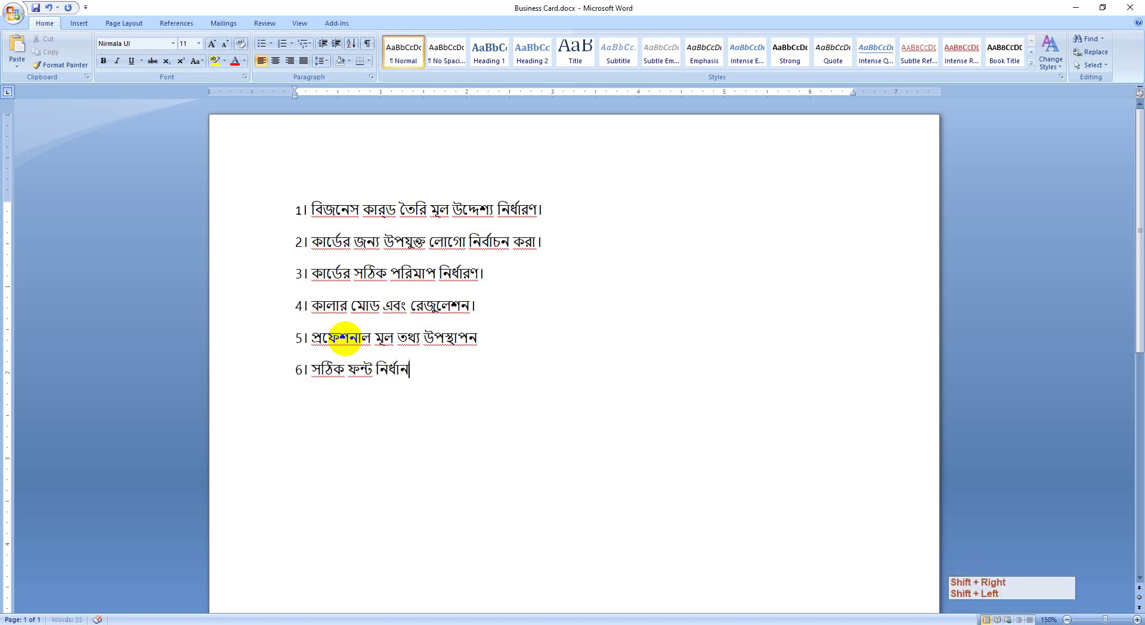
key("BackSpace")
type("রণ।")
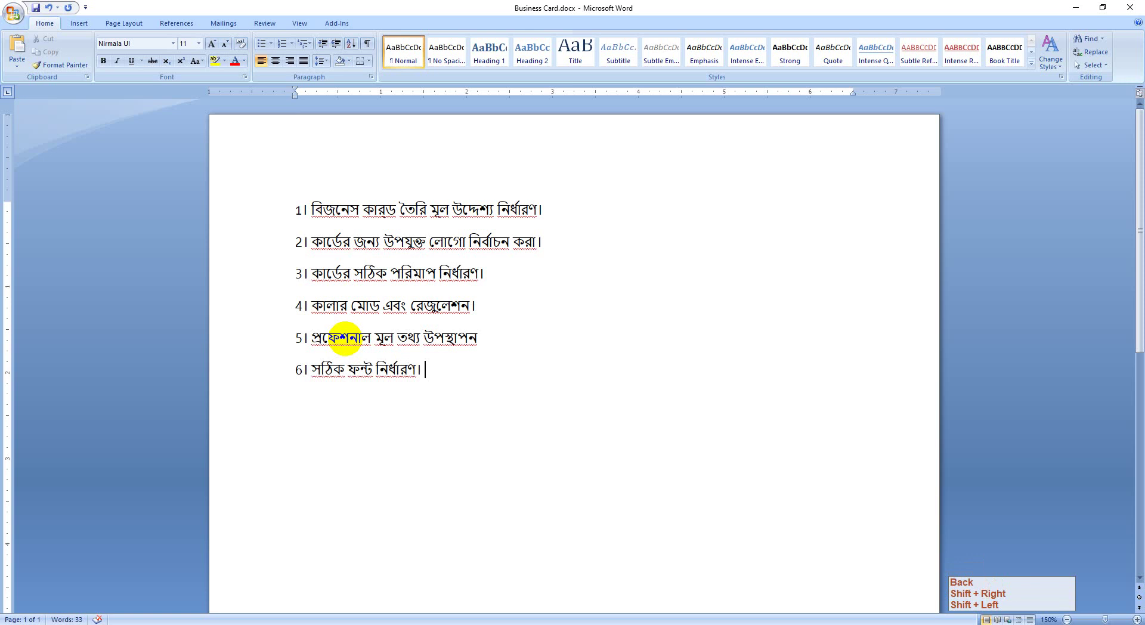
- Add a seventh numbered line reading "7। প্রিন্ট"
key("Return")
type("7।")
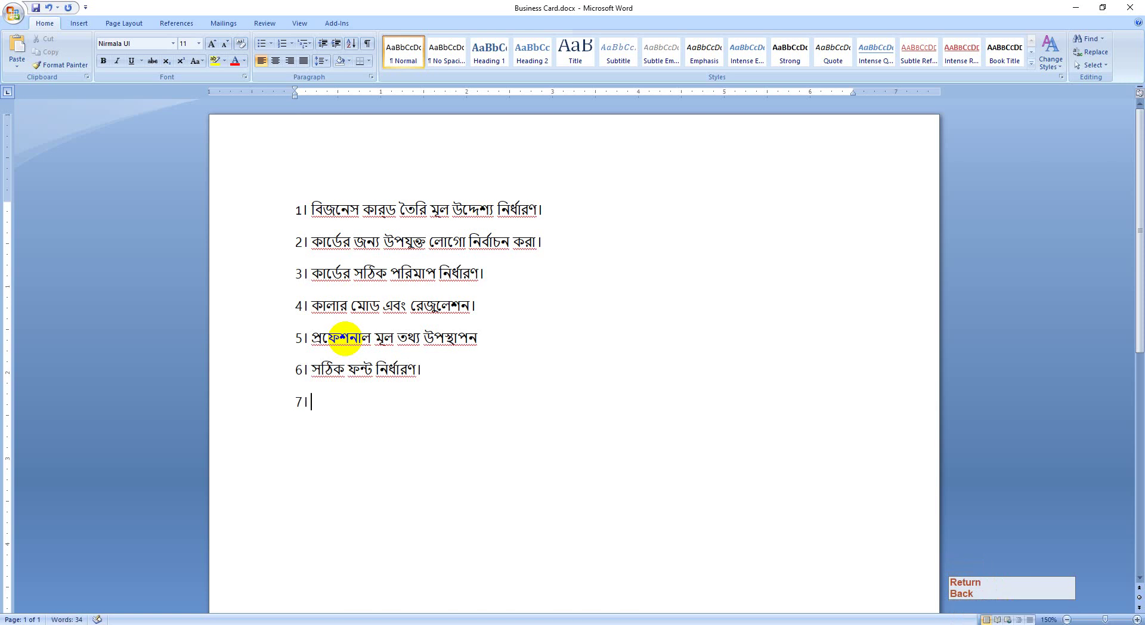
type(" প্রি")
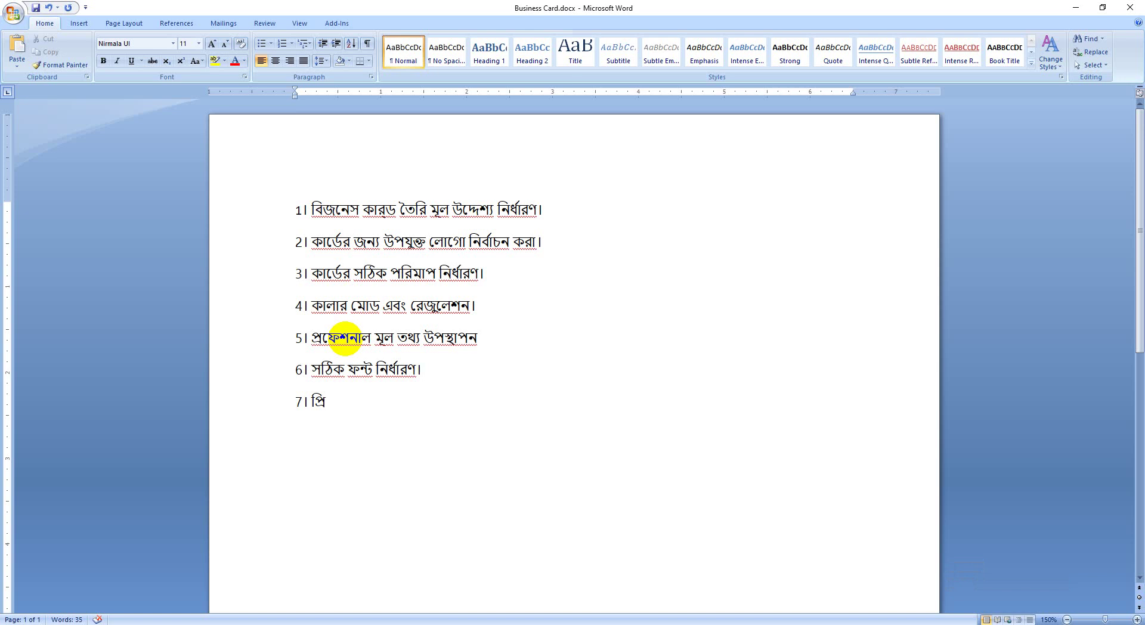
type("ন্ট")
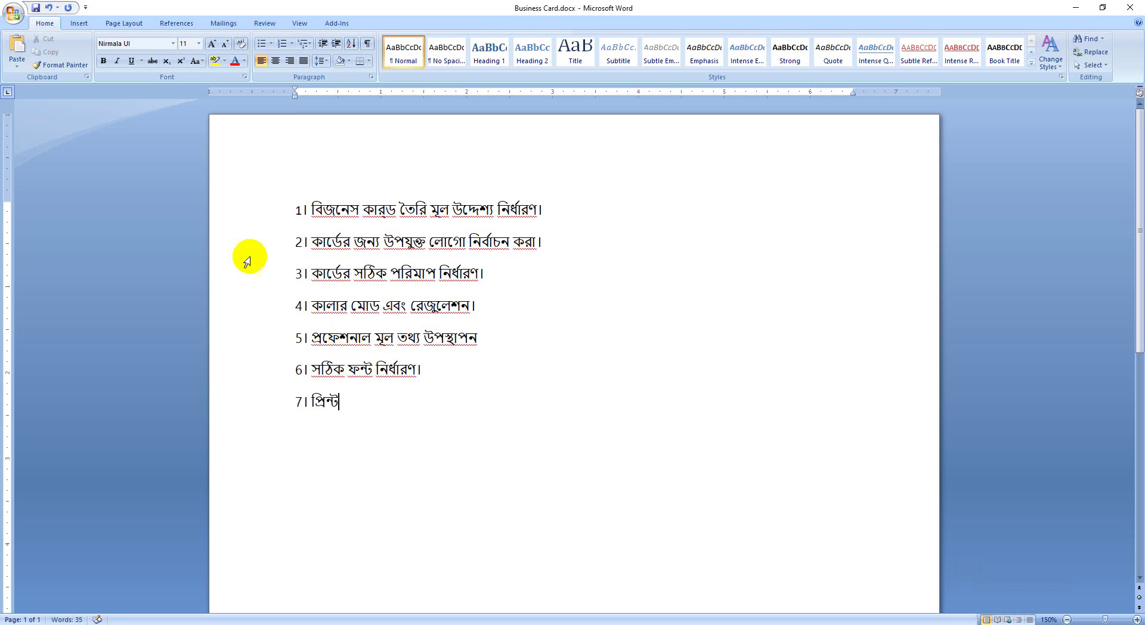
- Copy the whole numbered list from line 1 through line 7
left_click_drag(359, 405, 255, 186)
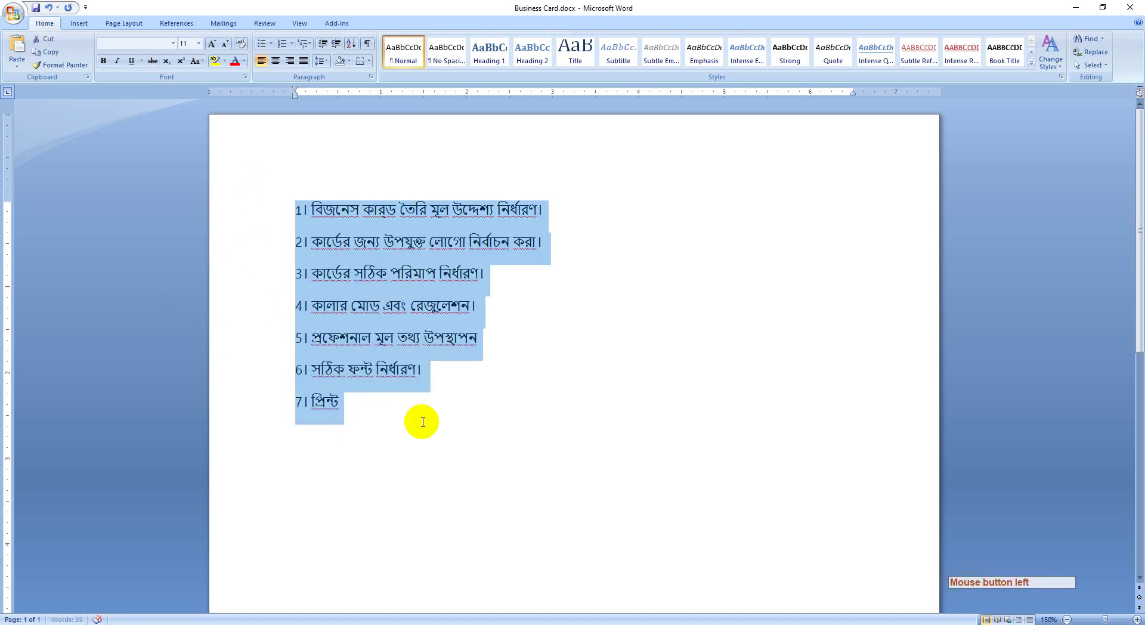
left_click(397, 409)
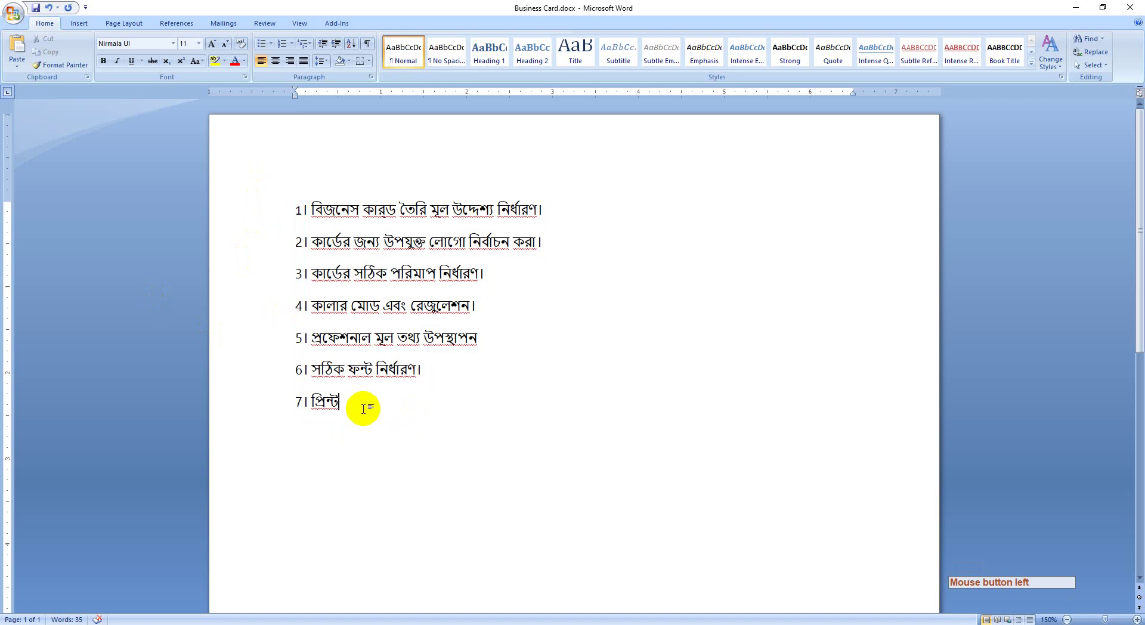
left_click_drag(355, 404, 236, 210)
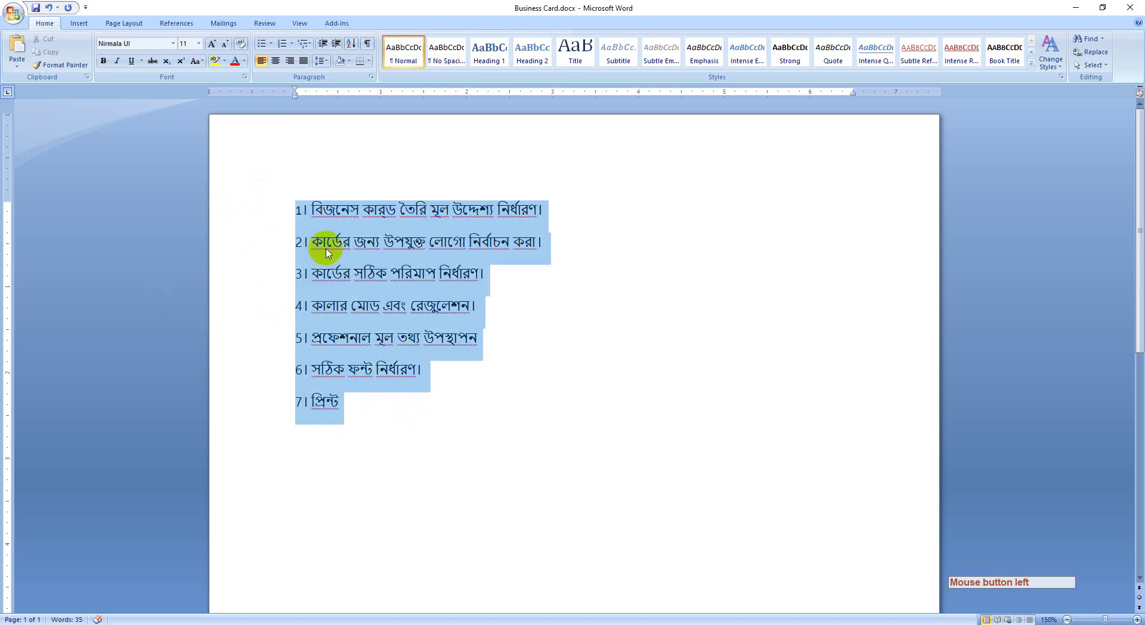
right_click(460, 278)
left_click(467, 298)
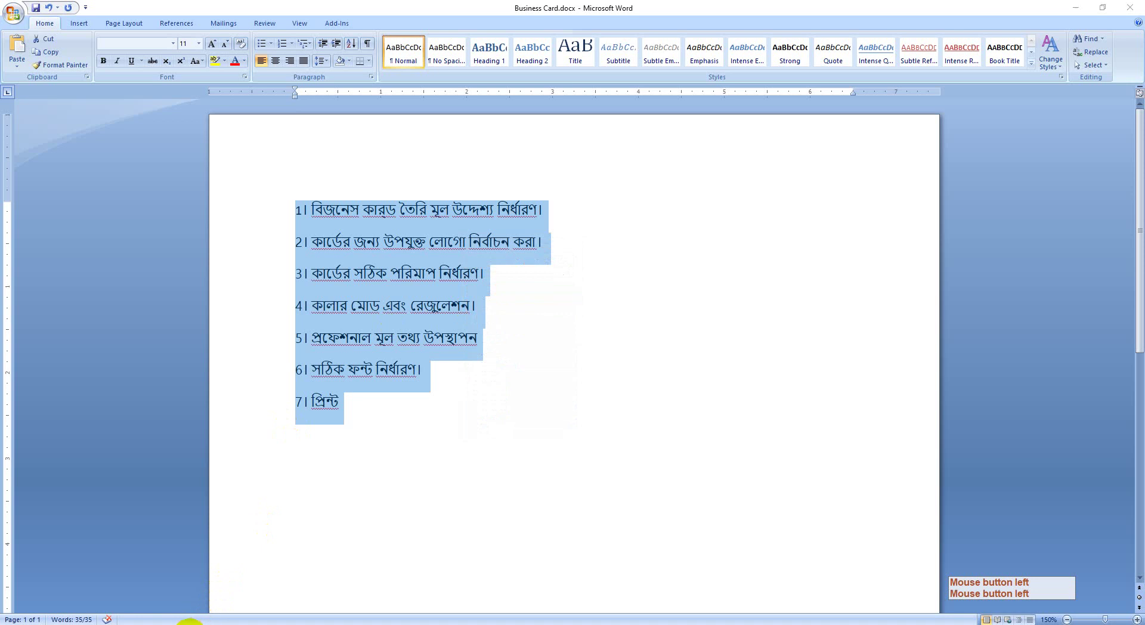
- Switch to Chrome and publish the copied list as a new post in the LEDP GD-476 Facebook group
mouse_move(190, 620)
left_click(122, 564)
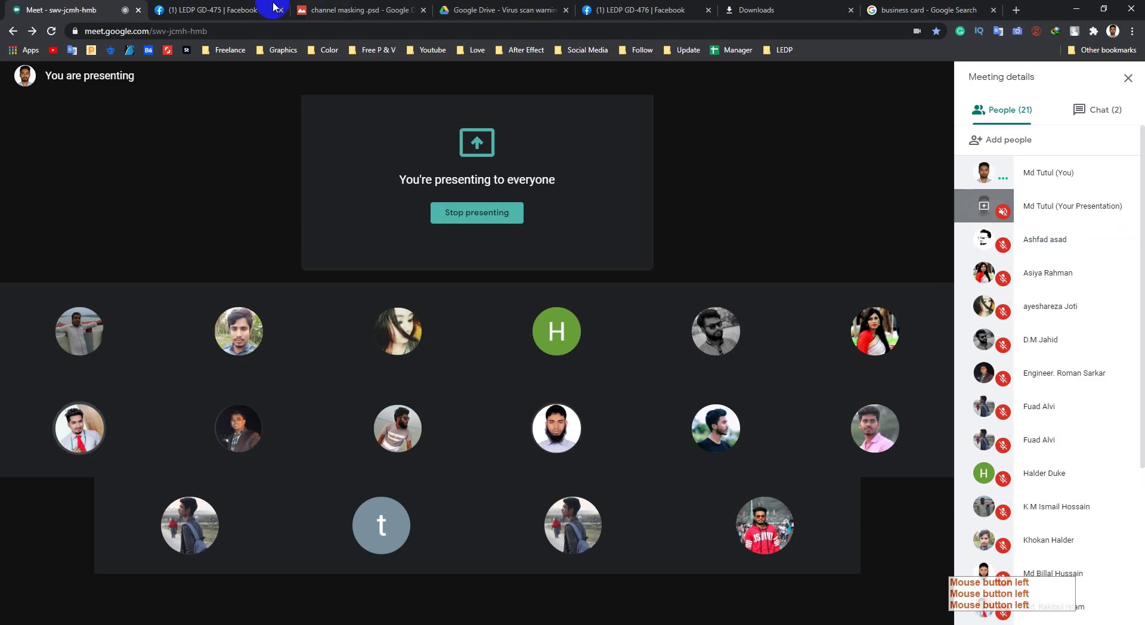
left_click(641, 5)
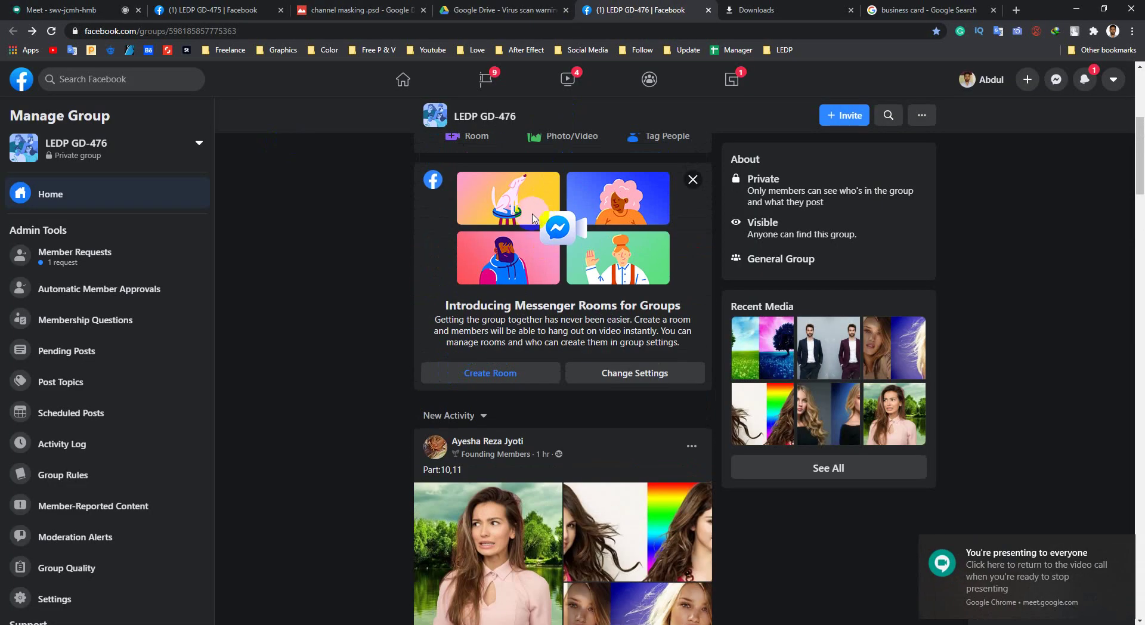
scroll(533, 218, "up", 2)
left_click(522, 228)
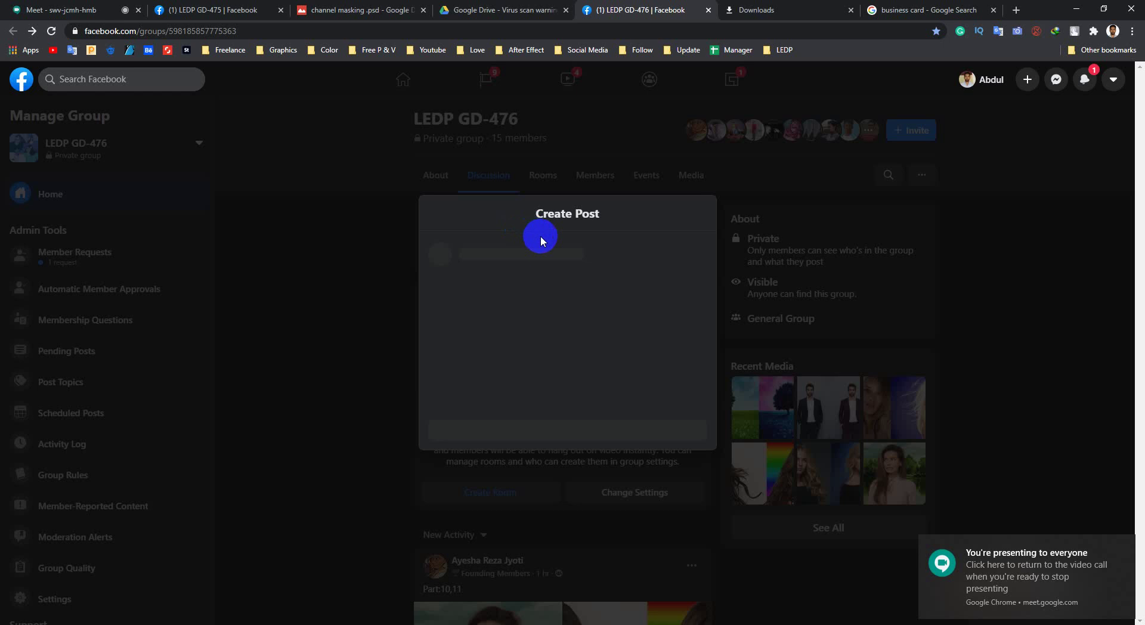
key("ctrl+v")
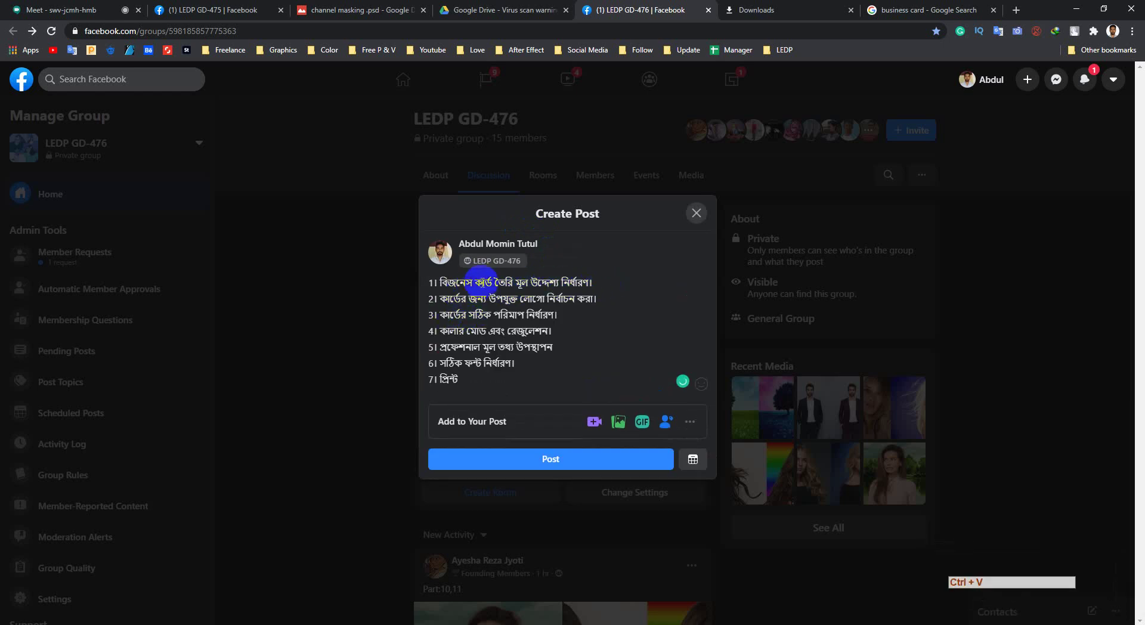
left_click(482, 282)
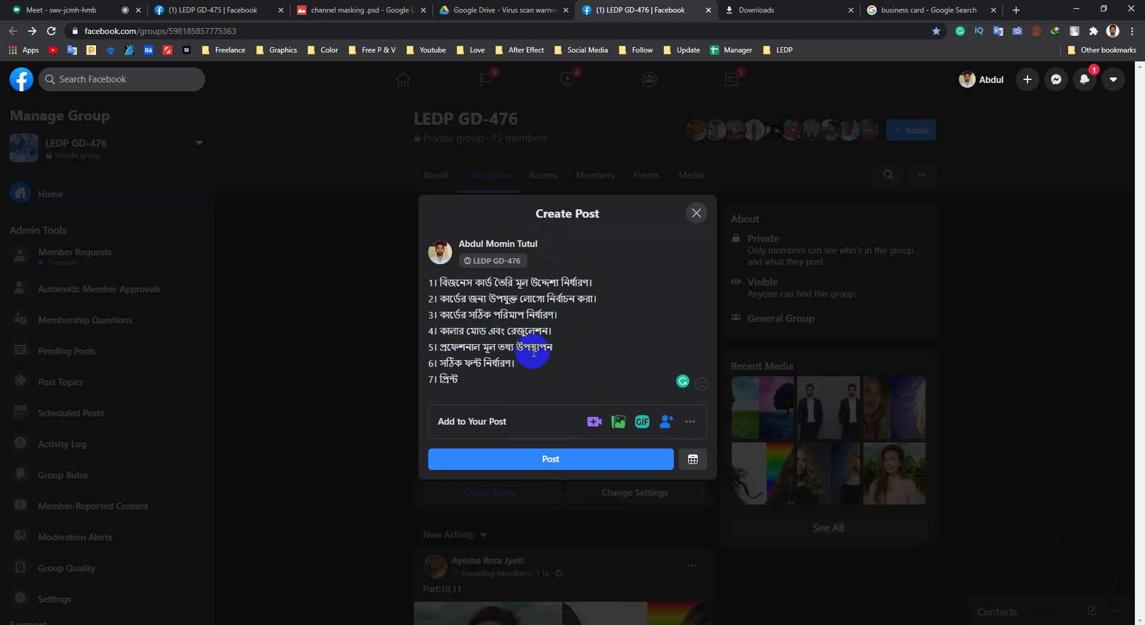
left_click(519, 459)
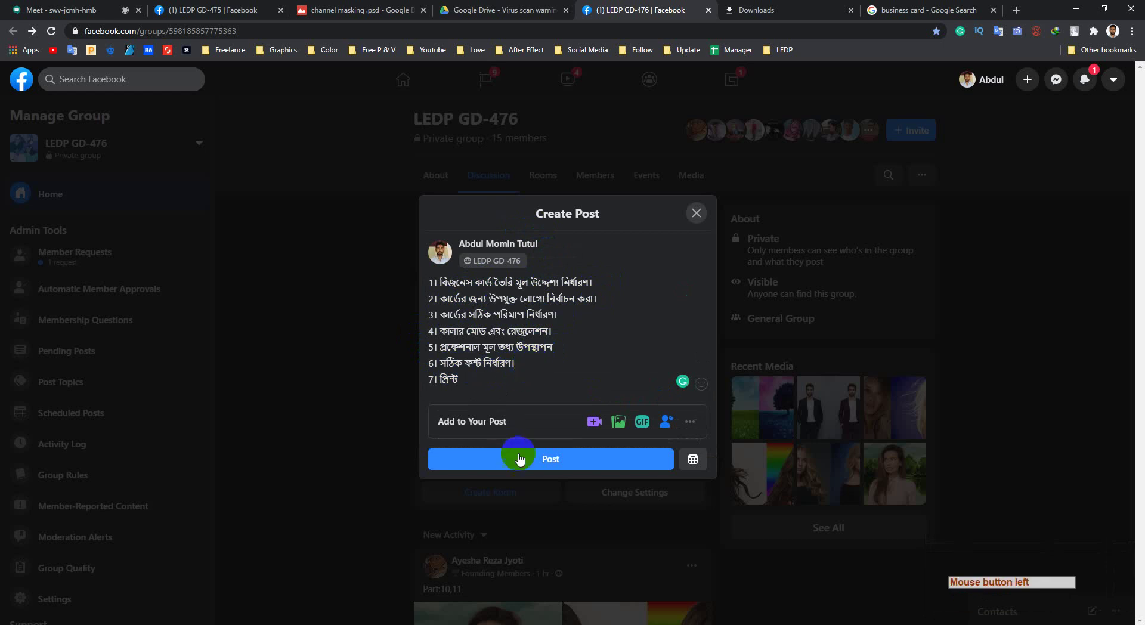
left_click(518, 460)
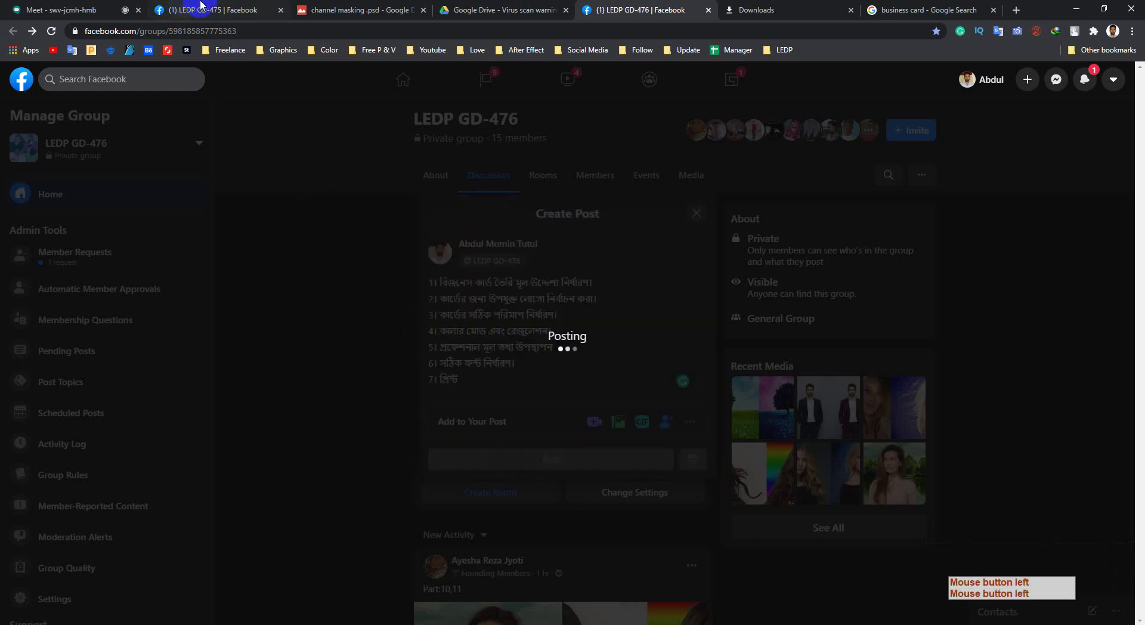
- Publish the same copied list as a new post in the LEDP GD-475 Facebook group
left_click(201, 9)
left_click(592, 431)
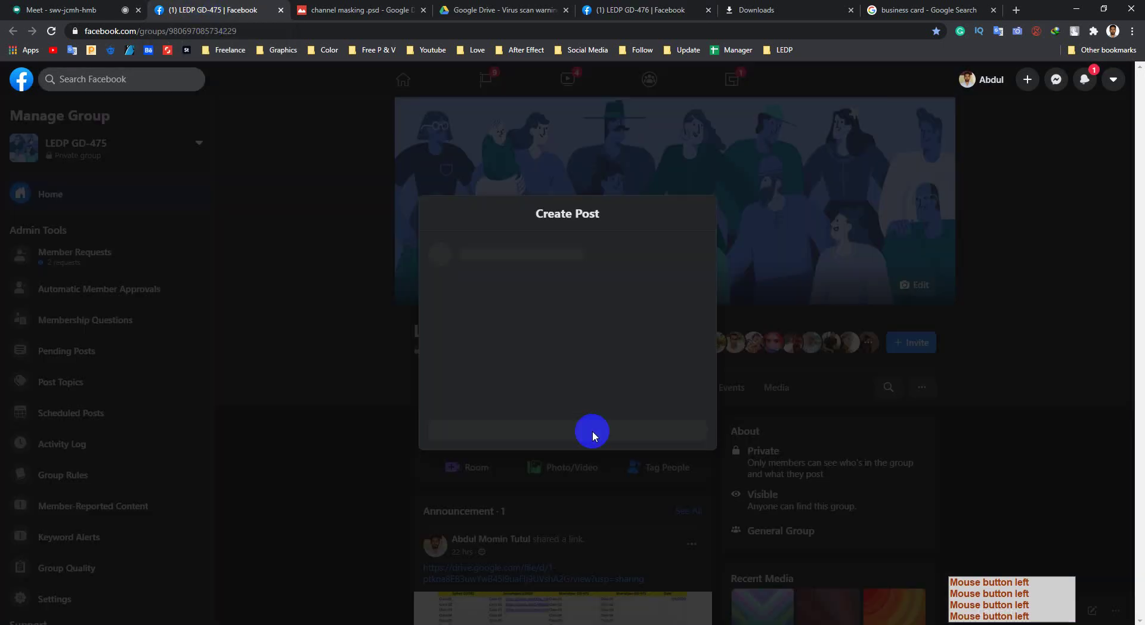
key("ctrl+v")
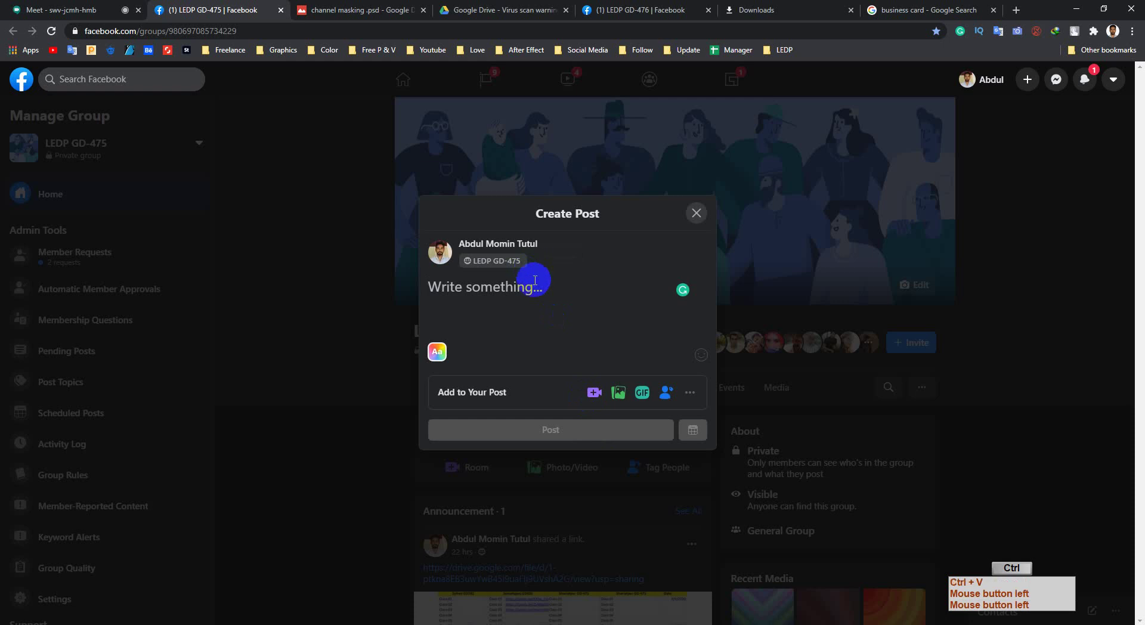
left_click(565, 461)
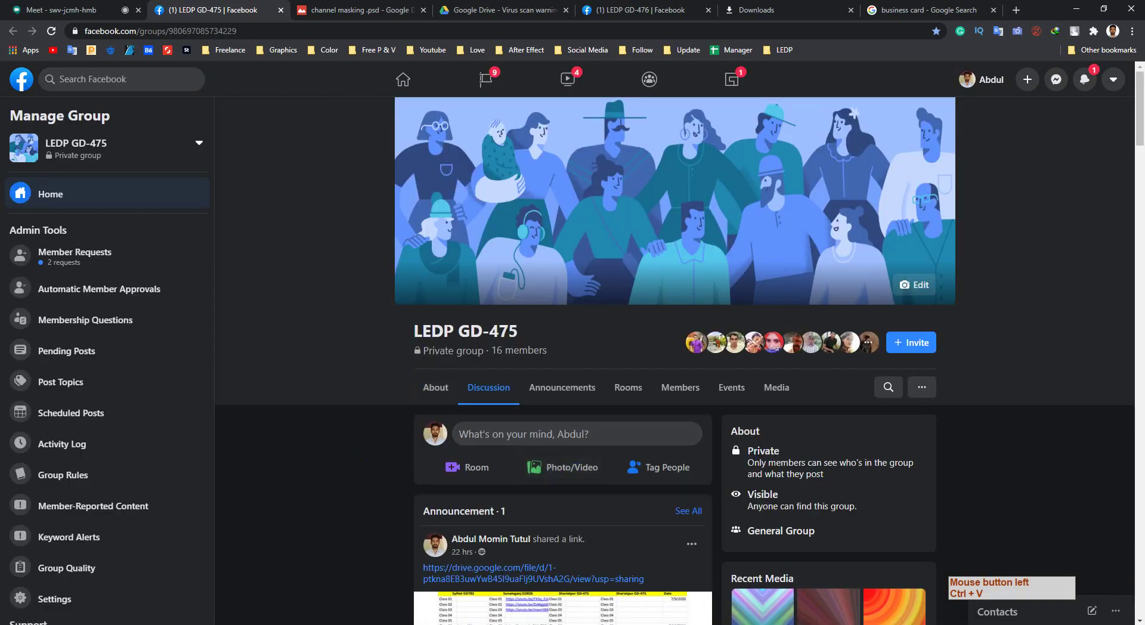
- Return to the Word document and highlight the first three list lines one at a time to review them
left_click(269, 623)
left_click(499, 339)
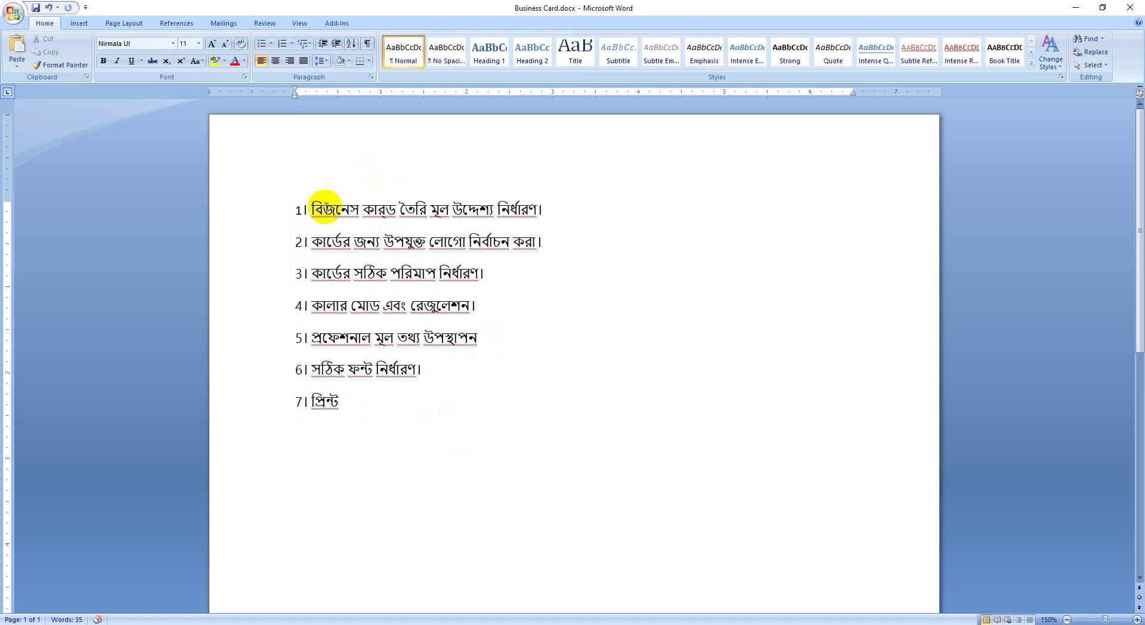
left_click_drag(570, 213, 302, 235)
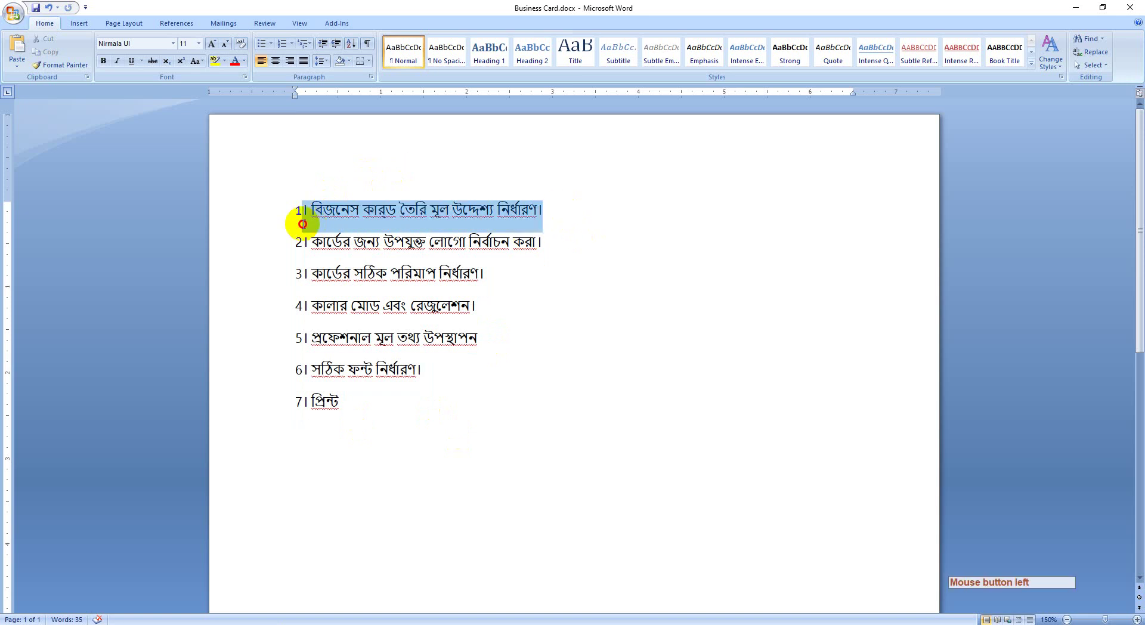
left_click(552, 310)
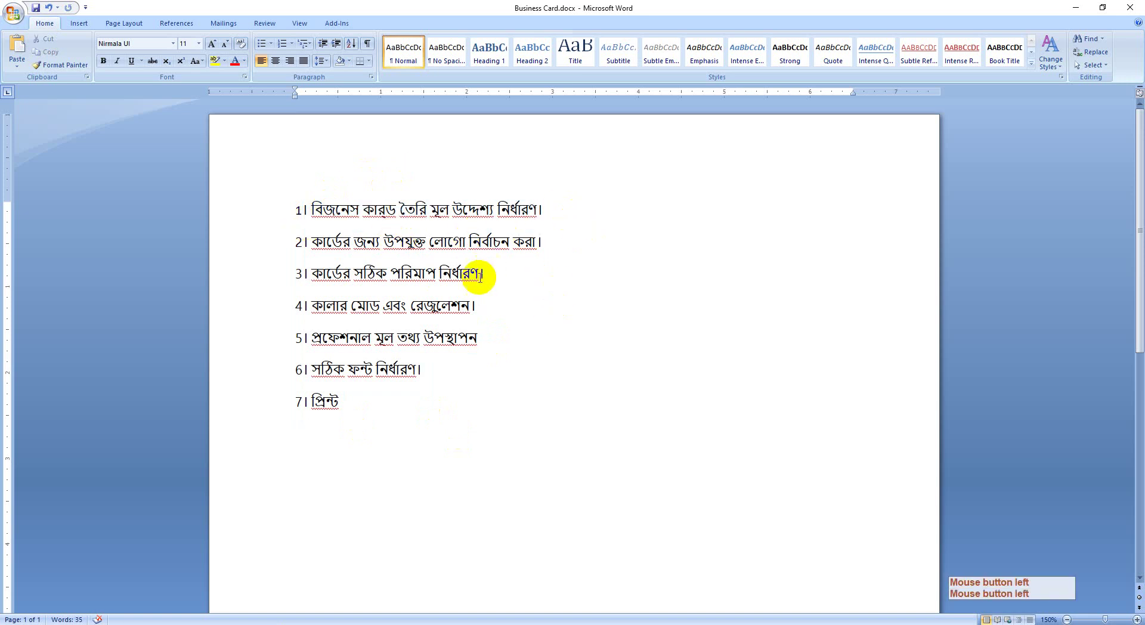
left_click_drag(545, 212, 292, 210)
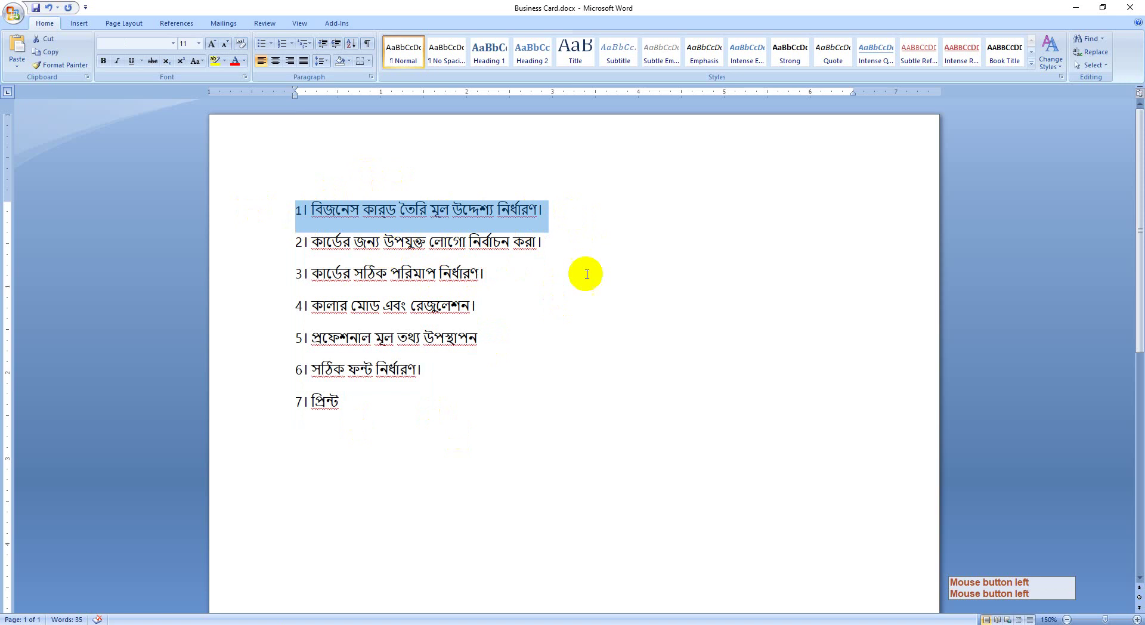
left_click(586, 271)
left_click(274, 243)
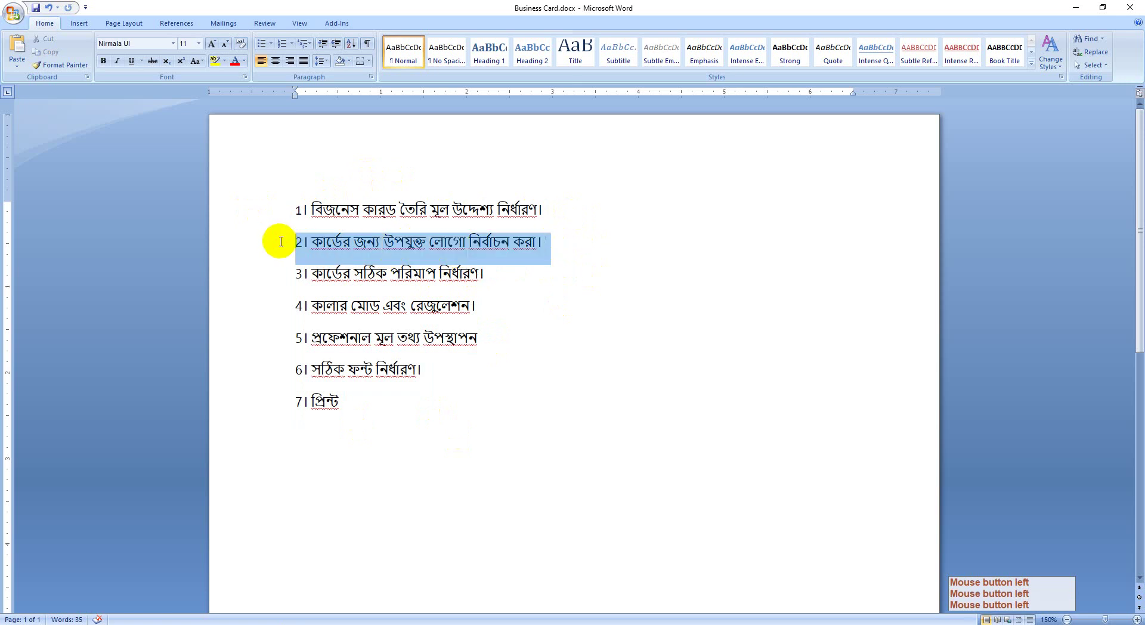
left_click(582, 309)
left_click_drag(501, 276, 277, 274)
left_click(616, 329)
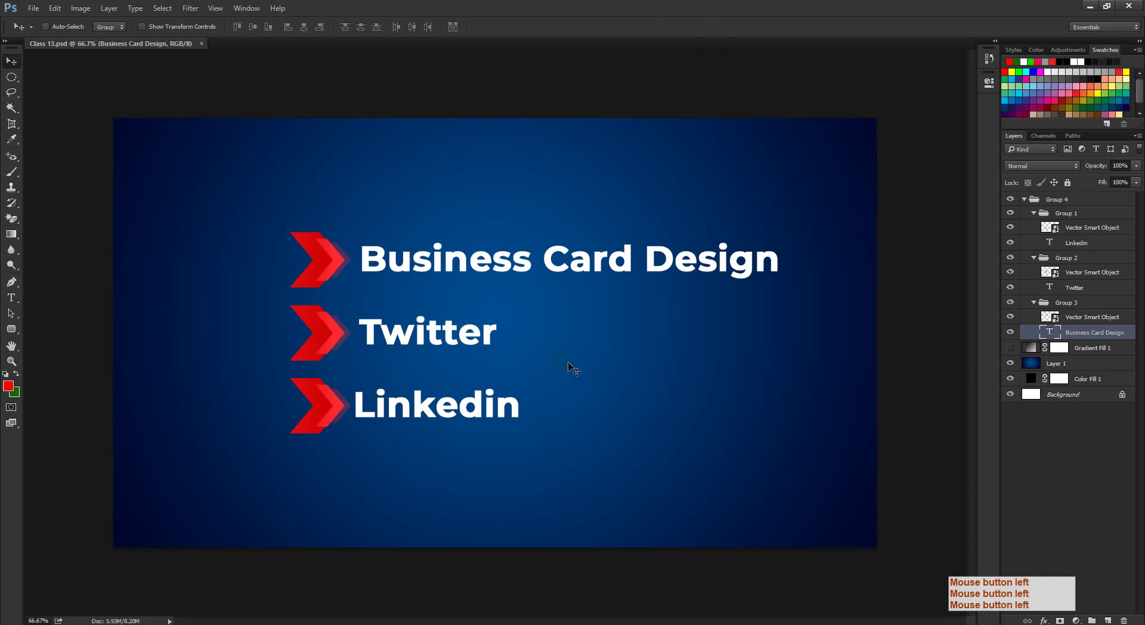
- Switch to Chrome and search Google for "business card" in a new tab
key("ctrl+space")
left_click_drag(574, 370, 387, 474)
mouse_move(197, 621)
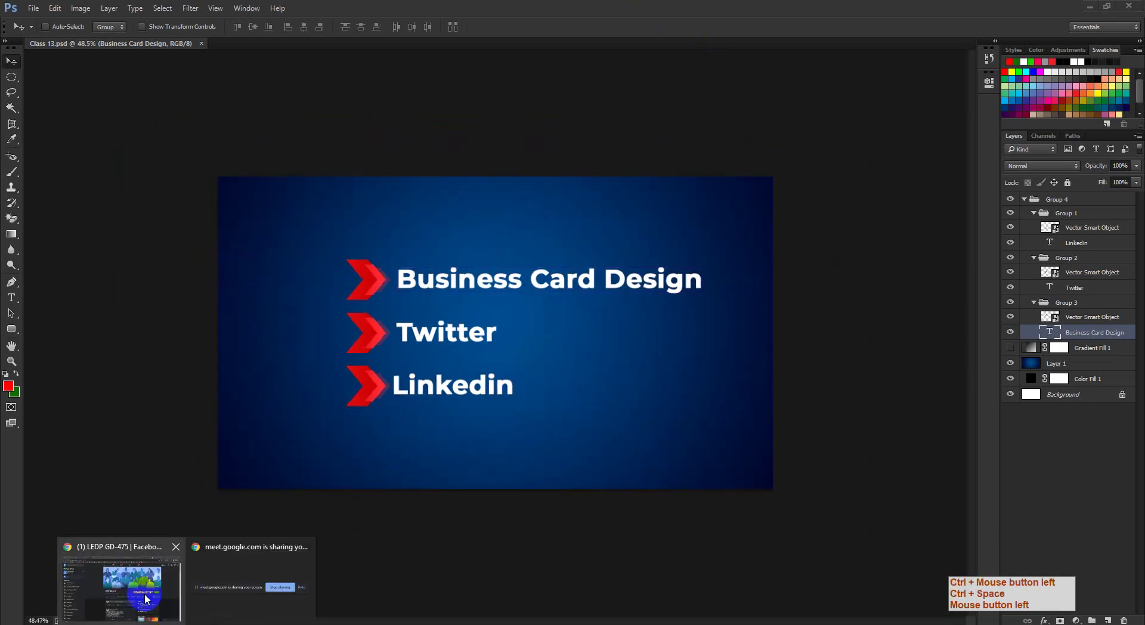
left_click(141, 582)
left_click(1018, 11)
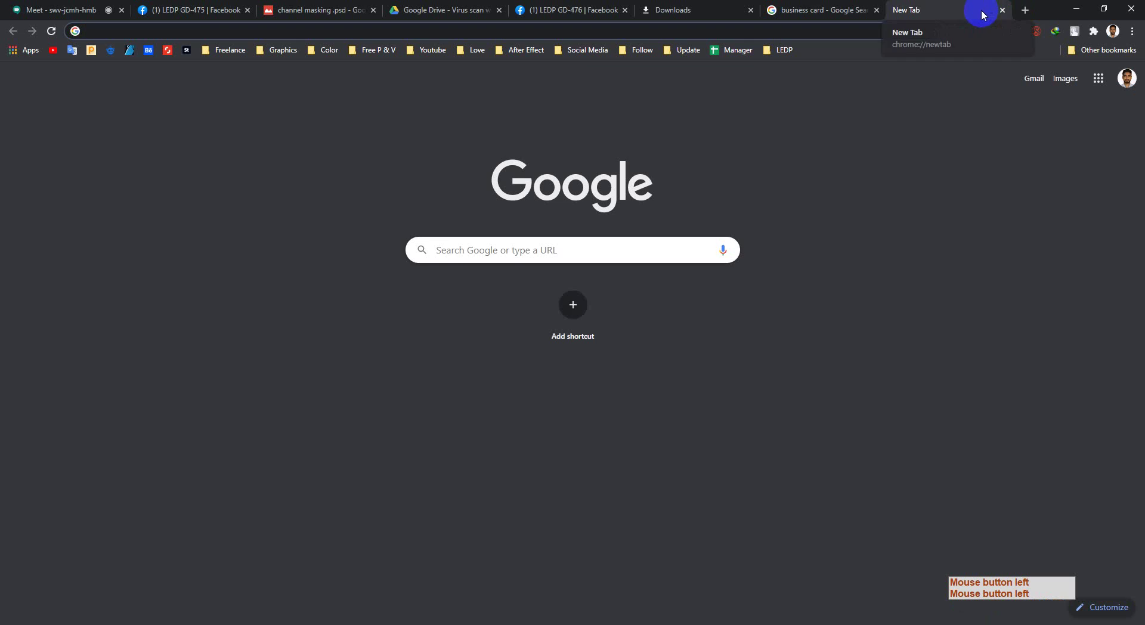
type("busi")
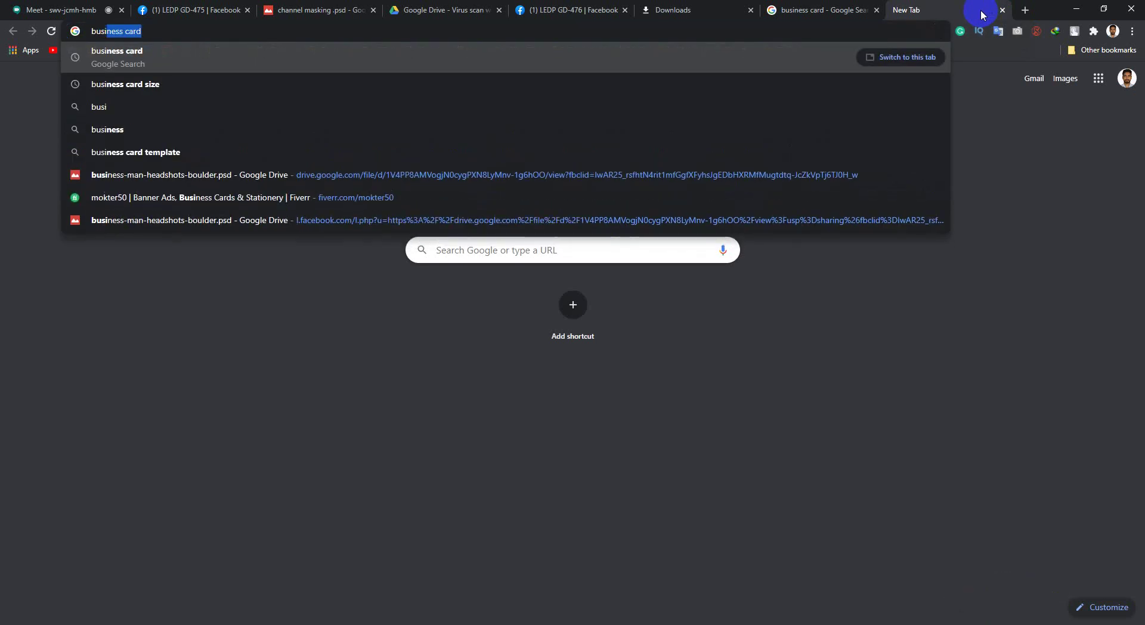
key("Right")
key("Return")
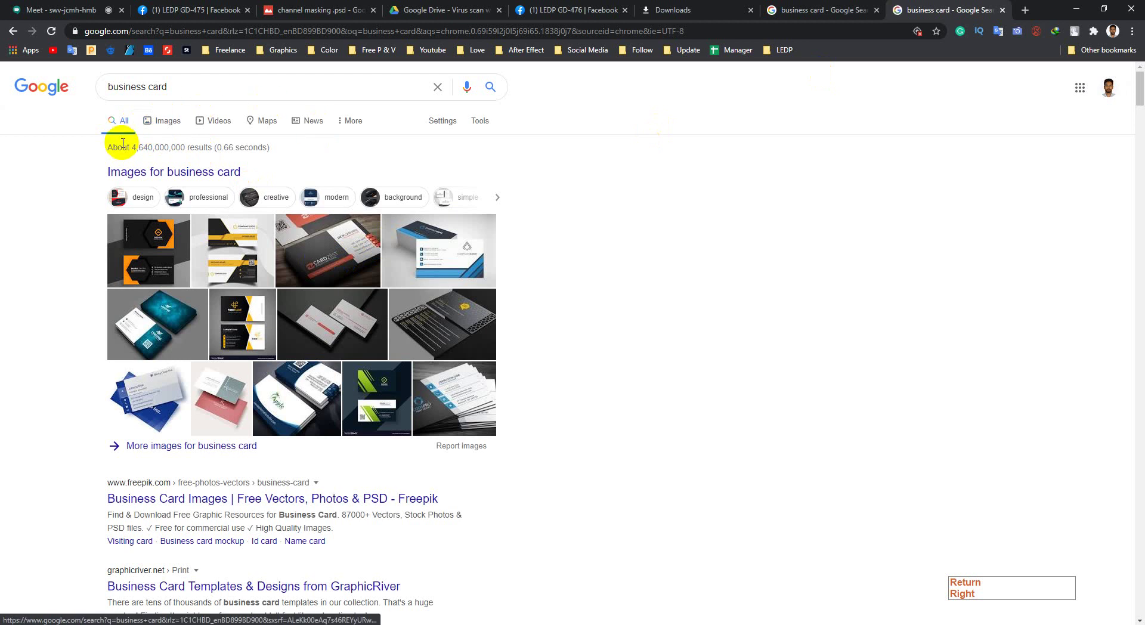
- Search Google for "business card size" and skim the results on standard dimensions
scroll(107, 384, "down", 2)
scroll(149, 239, "up", 2)
left_click(198, 89)
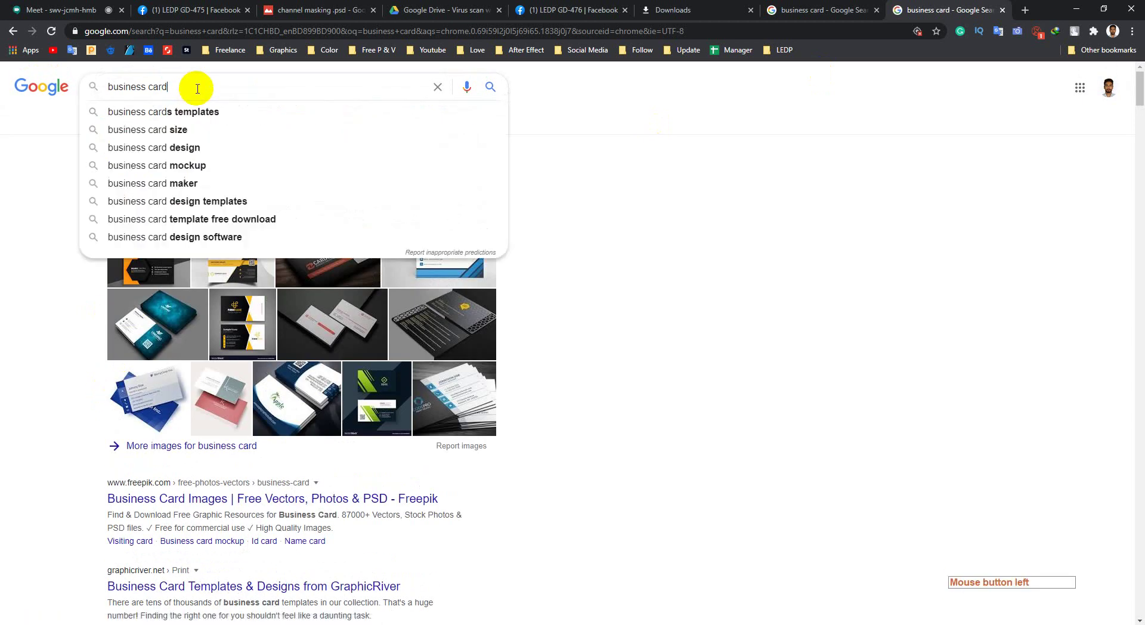
key("Down")
key("Down")
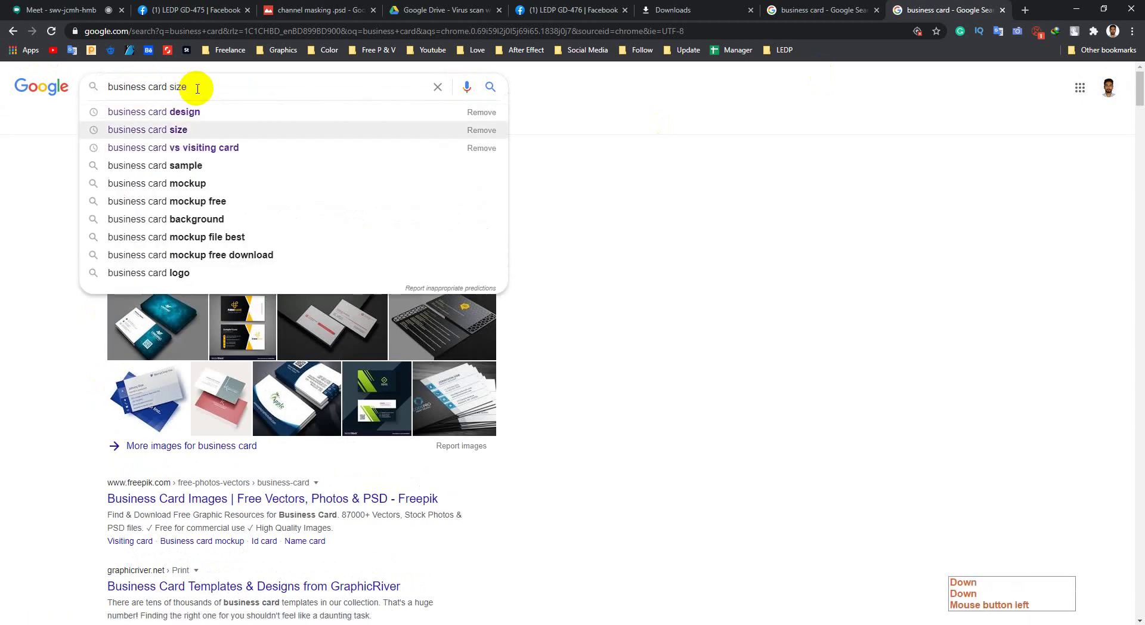
key("Return")
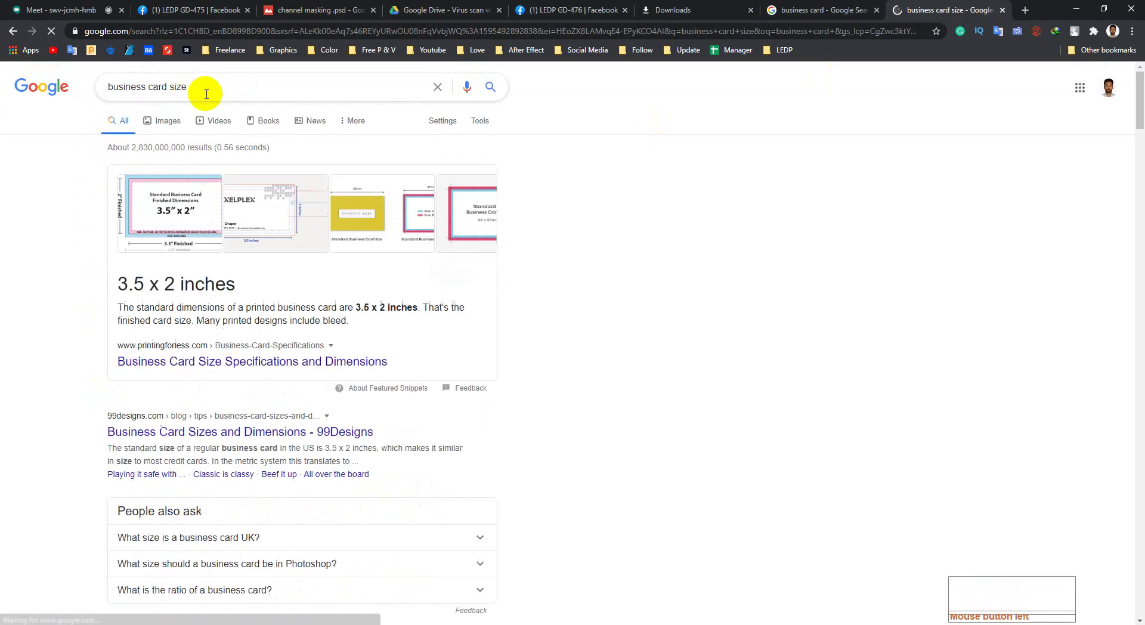
scroll(398, 352, "down", 5)
scroll(294, 511, "down", 1)
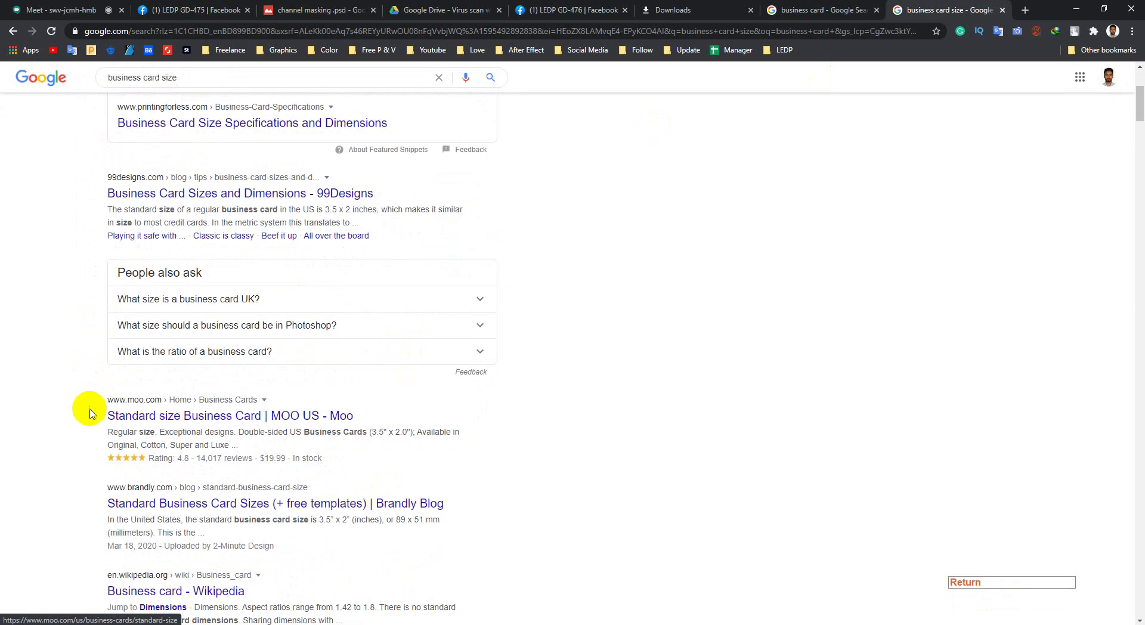
scroll(84, 330, "up", 6)
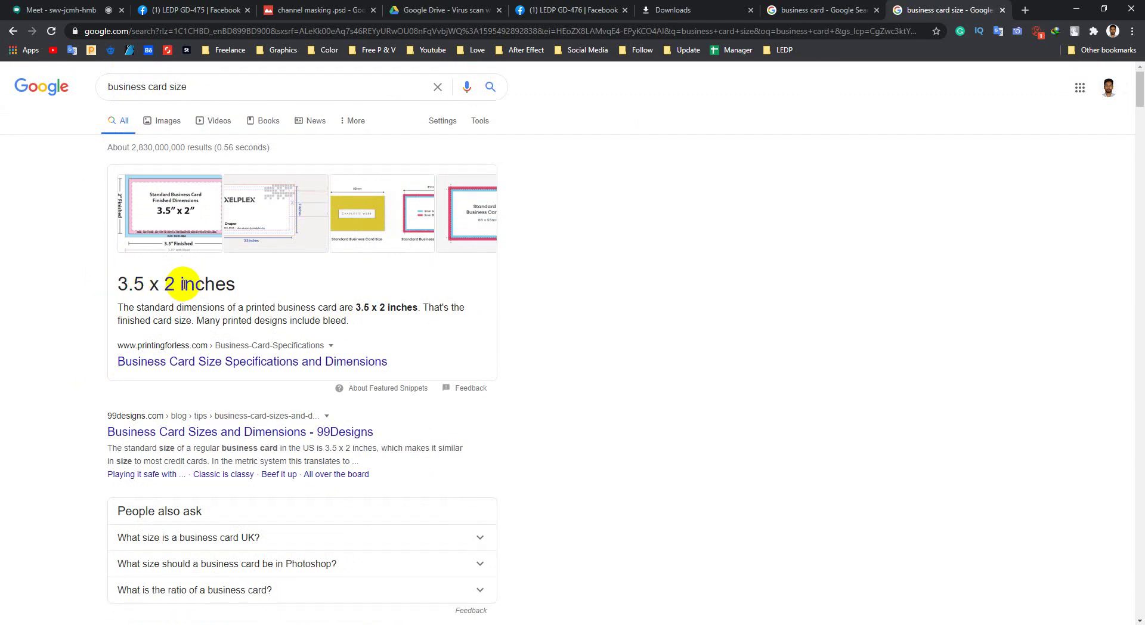
- Highlight the card dimensions in the featured result, first the full size and then only the width figure
mouse_move(236, 289)
left_mouse_down()
mouse_move(122, 295)
mouse_move(235, 284)
left_mouse_up()
left_click(136, 303)
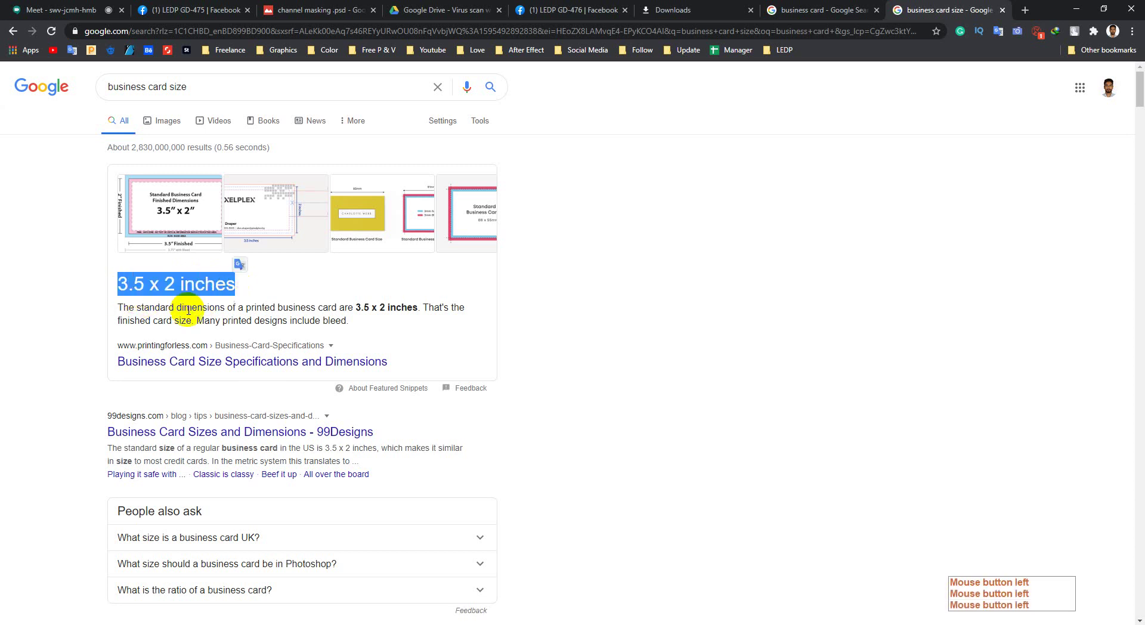
left_click(149, 310)
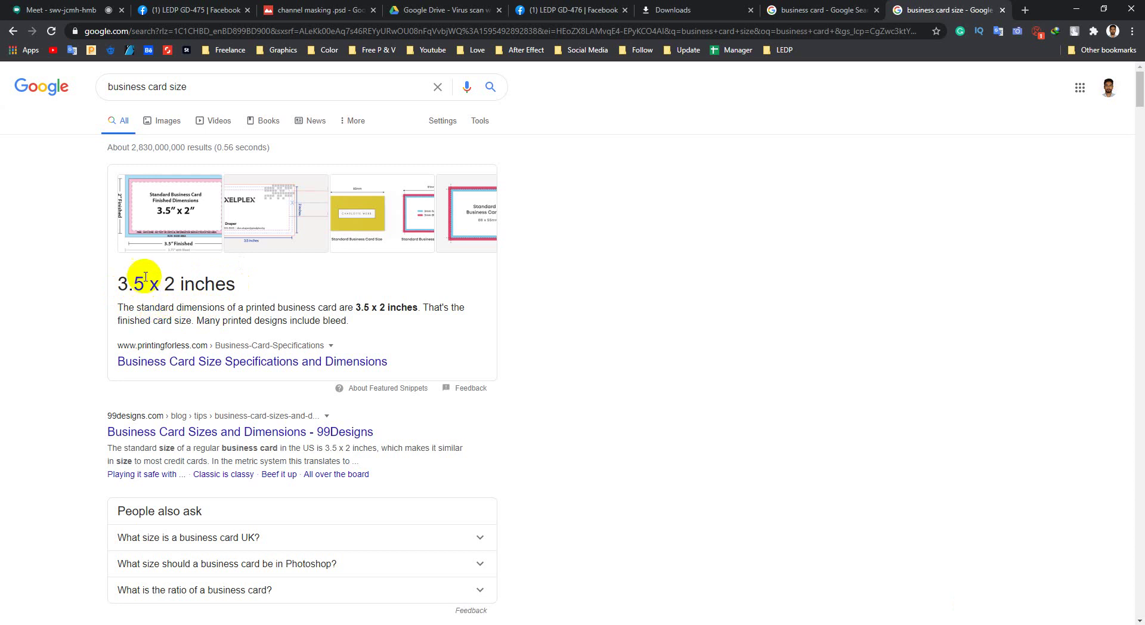
left_click_drag(146, 280, 113, 286)
left_click(184, 305)
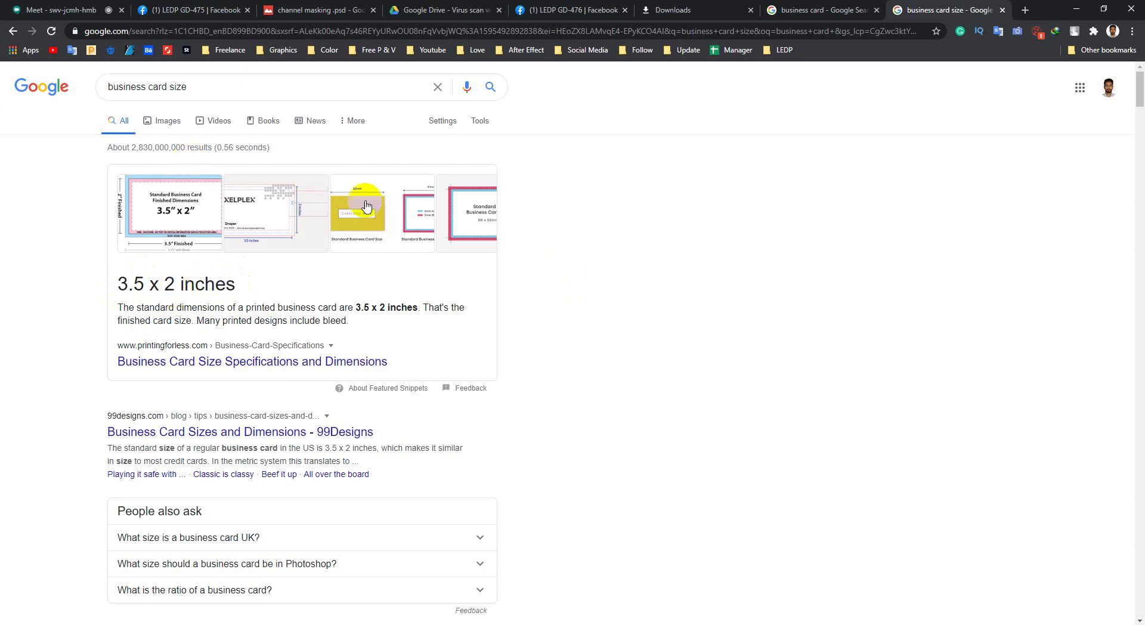
- Switch to Photoshop, open bleedlines.jpeg from the UPdate folder and enlarge it for reading
left_click(255, 623)
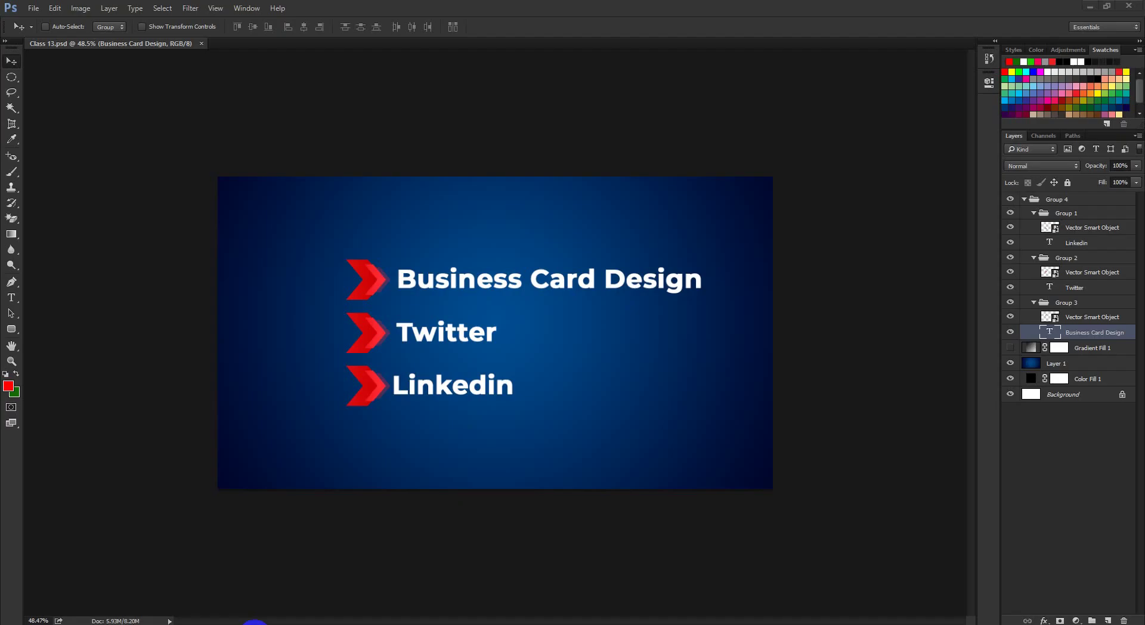
left_click(33, 8)
left_click(45, 33)
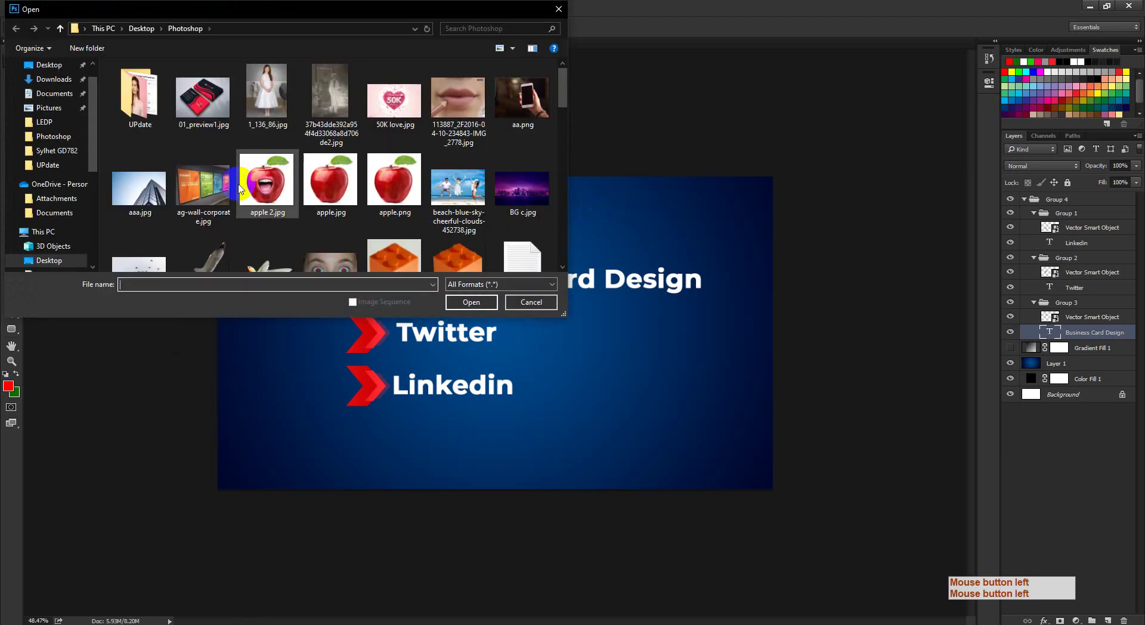
left_click(344, 199)
left_click(139, 95)
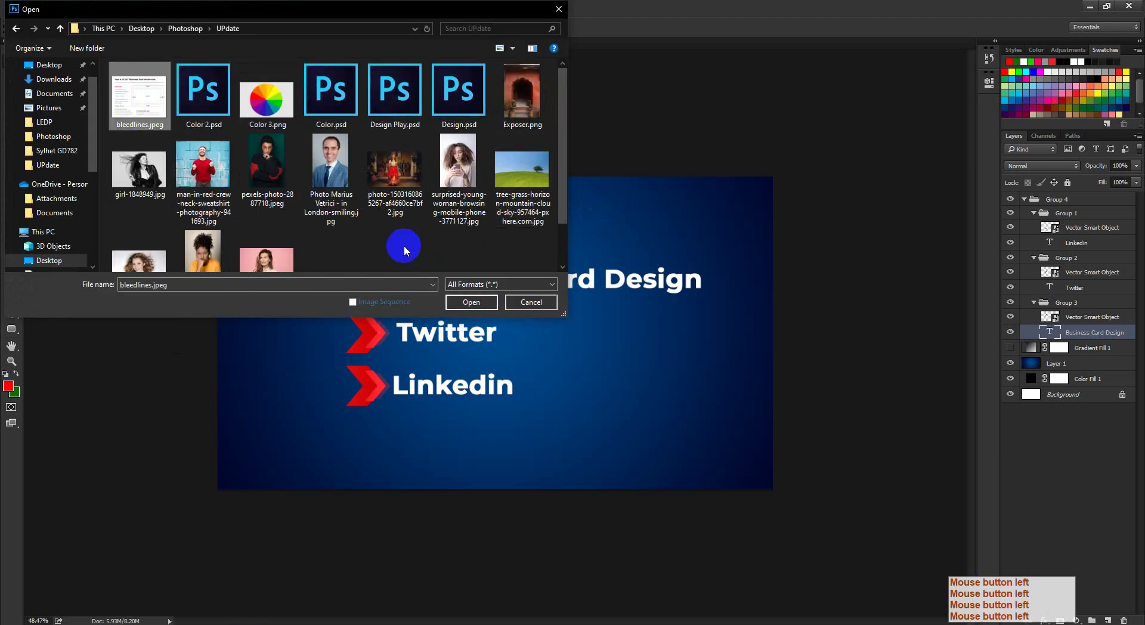
left_click(471, 302)
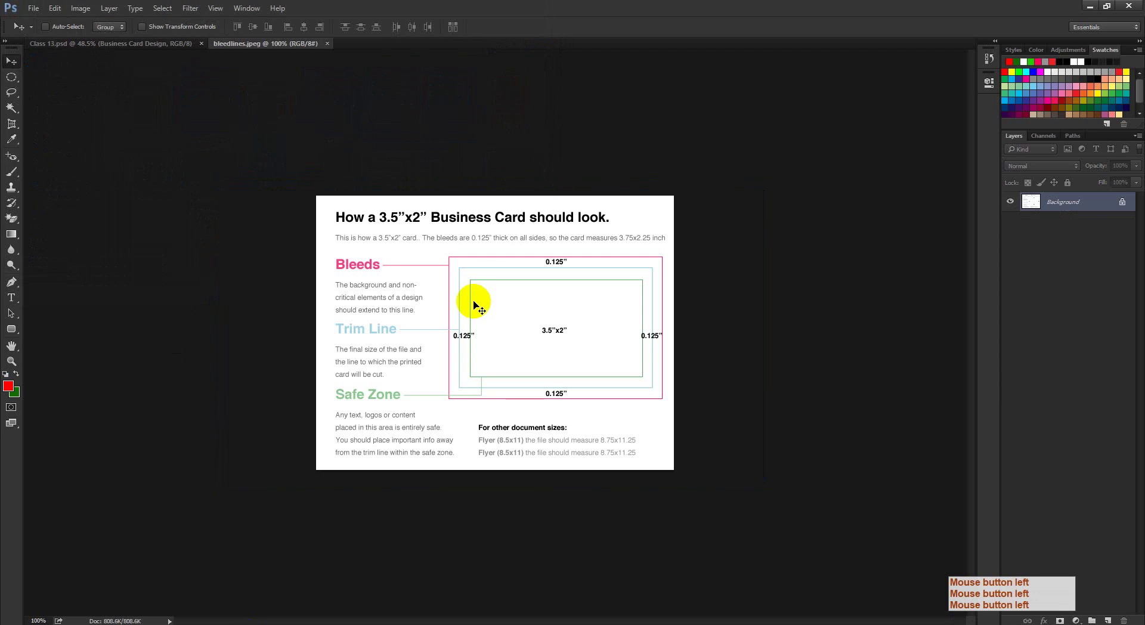
key("ctrl+space")
left_click_drag(475, 302, 487, 301)
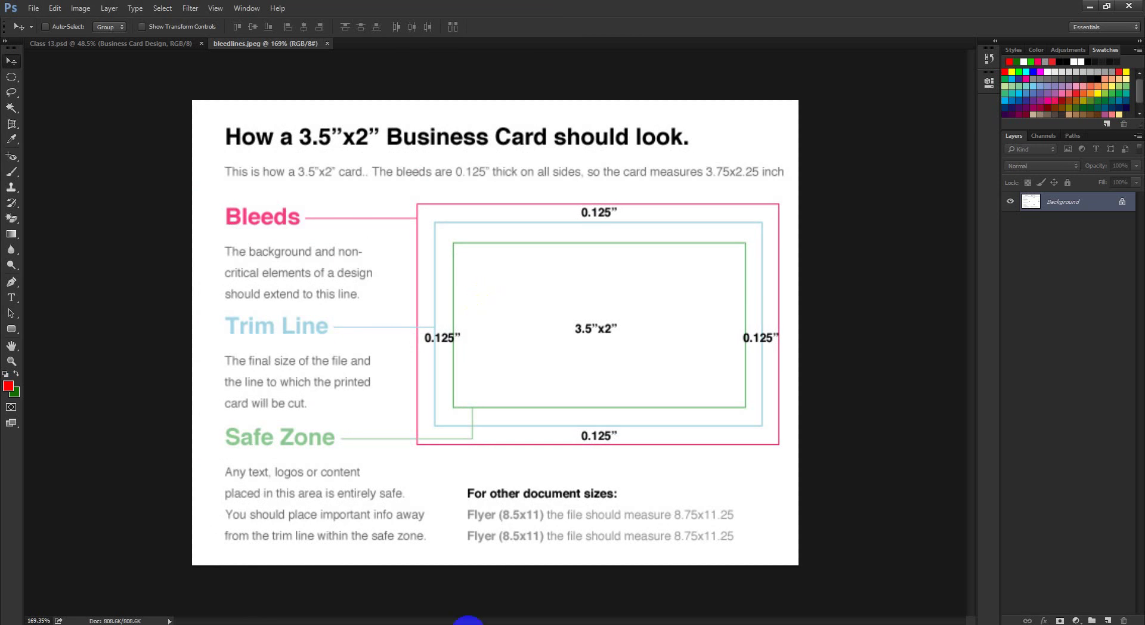
- Return to the Google result in Chrome to highlight the standard card size, and go back to the bleed diagram in Photoshop
left_click(197, 621)
left_click(165, 615)
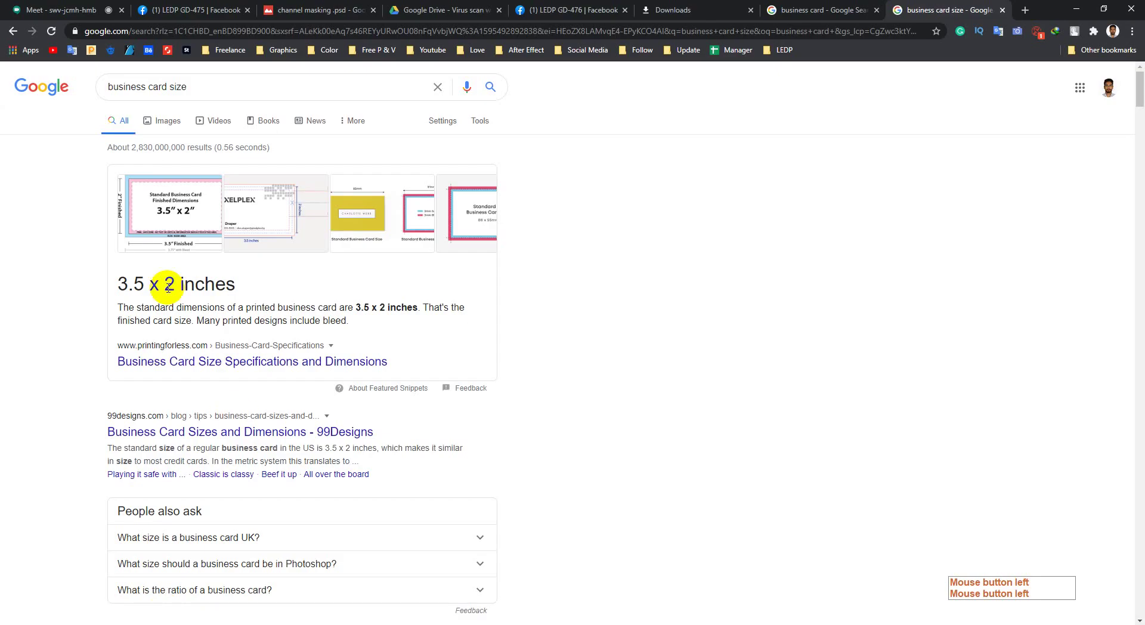
left_click_drag(126, 284, 251, 289)
left_click(1077, 9)
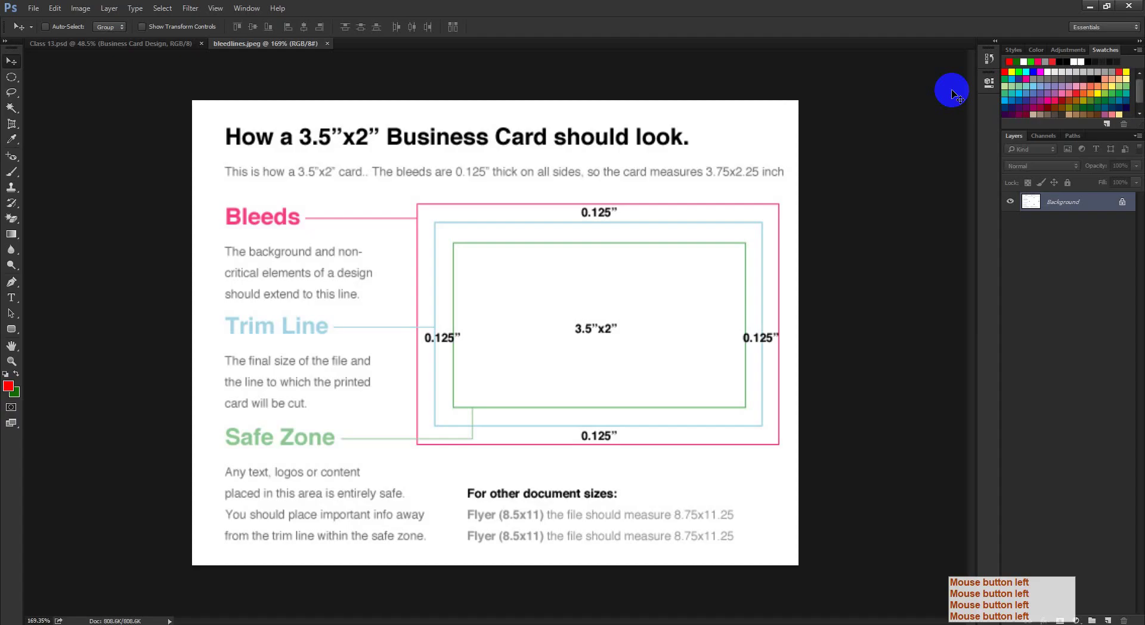
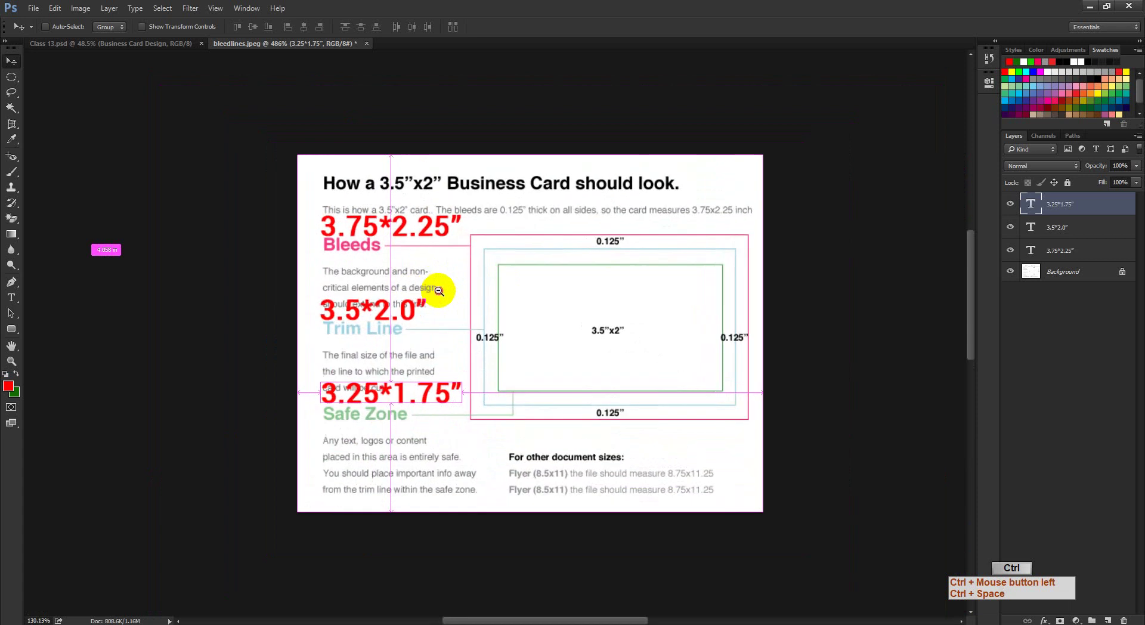
- Switch to Chrome to check the Google Meet call and its participants, and return to the bleed diagram in Photoshop
left_click(174, 620)
left_click(141, 592)
left_click(84, 10)
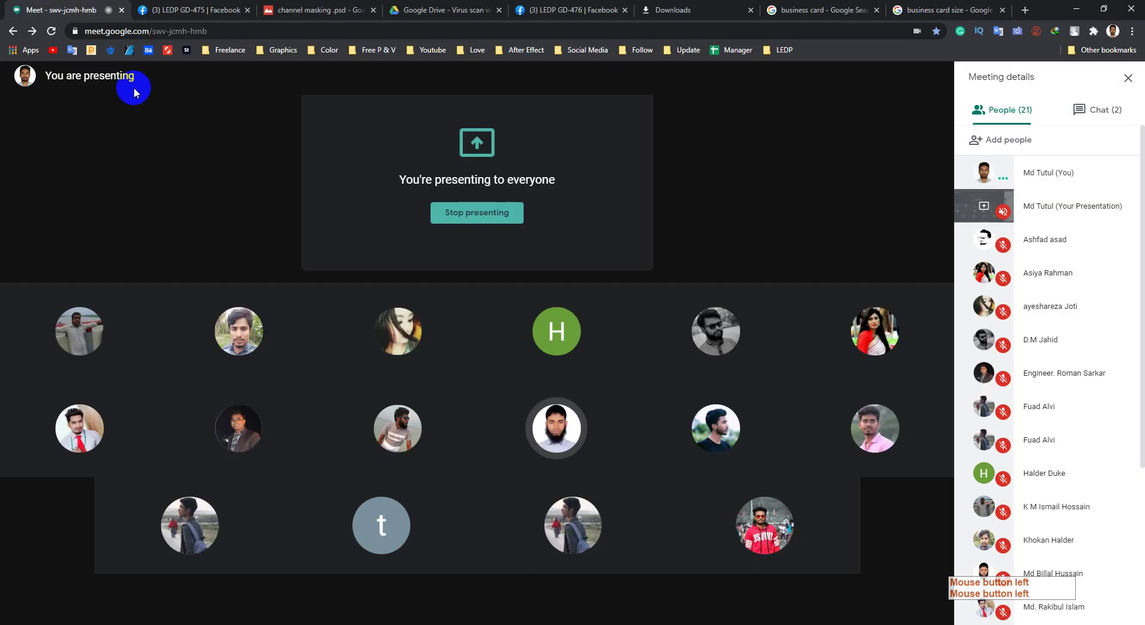
left_click(706, 385)
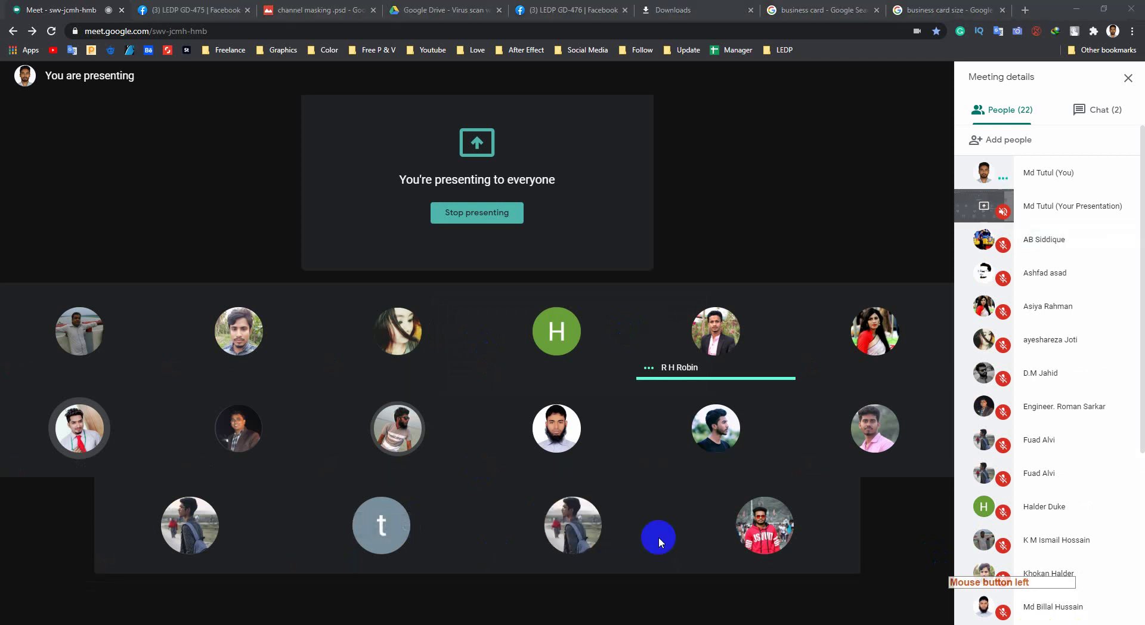
left_click(1067, 620)
left_click(1094, 610)
left_click(749, 623)
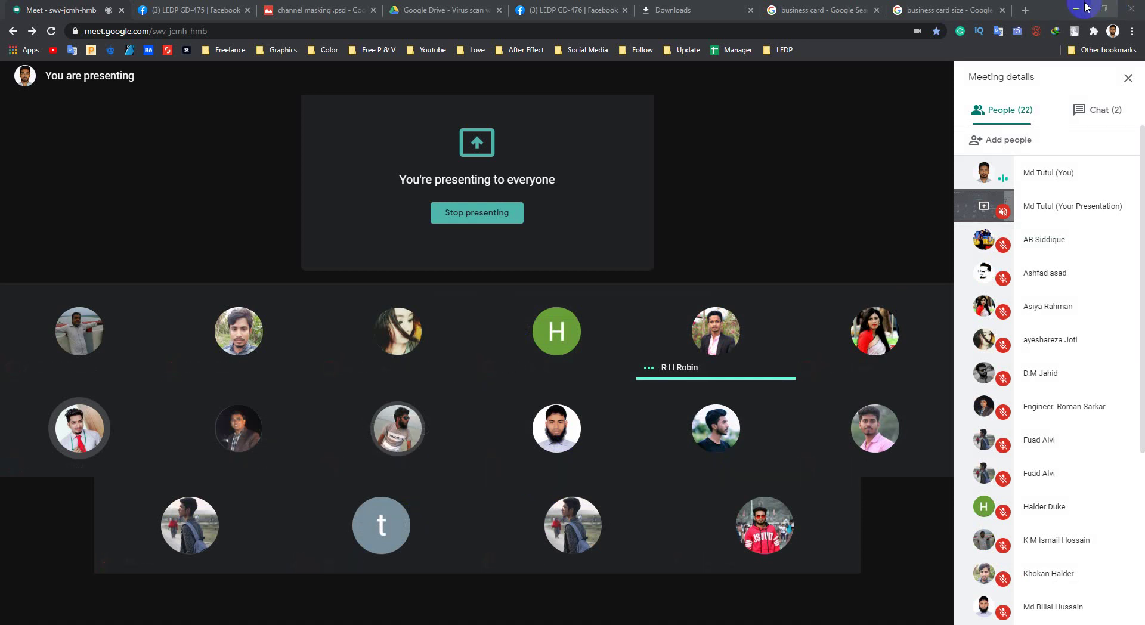
key("alt+Tab")
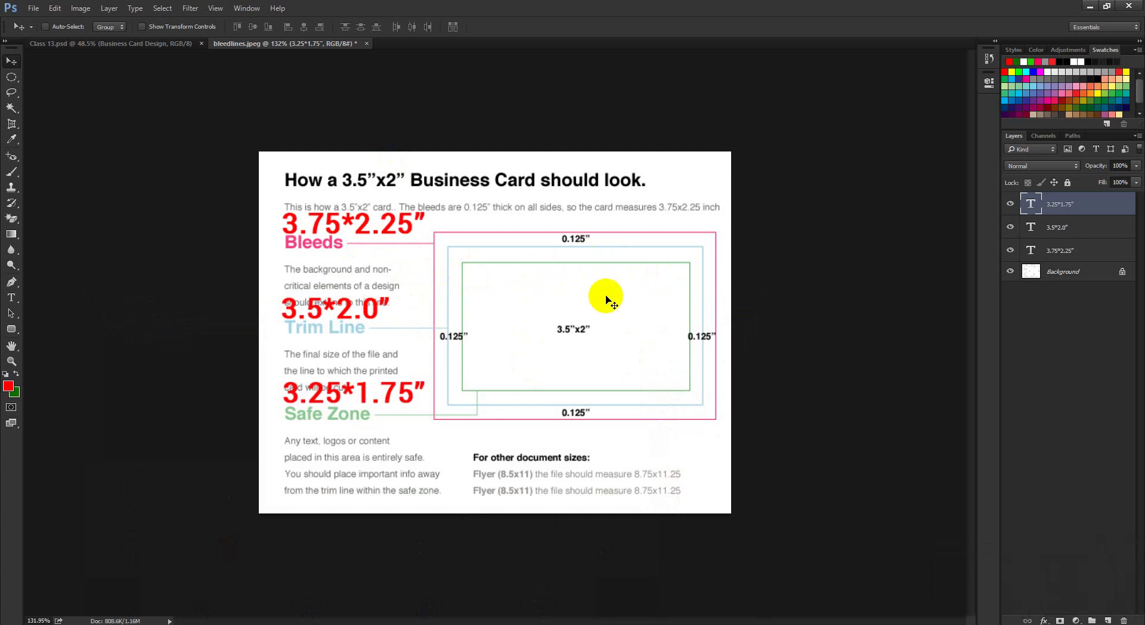
- Start a new document with its dialog beside the size labels, and set the width and height units to inches
left_click(37, 10)
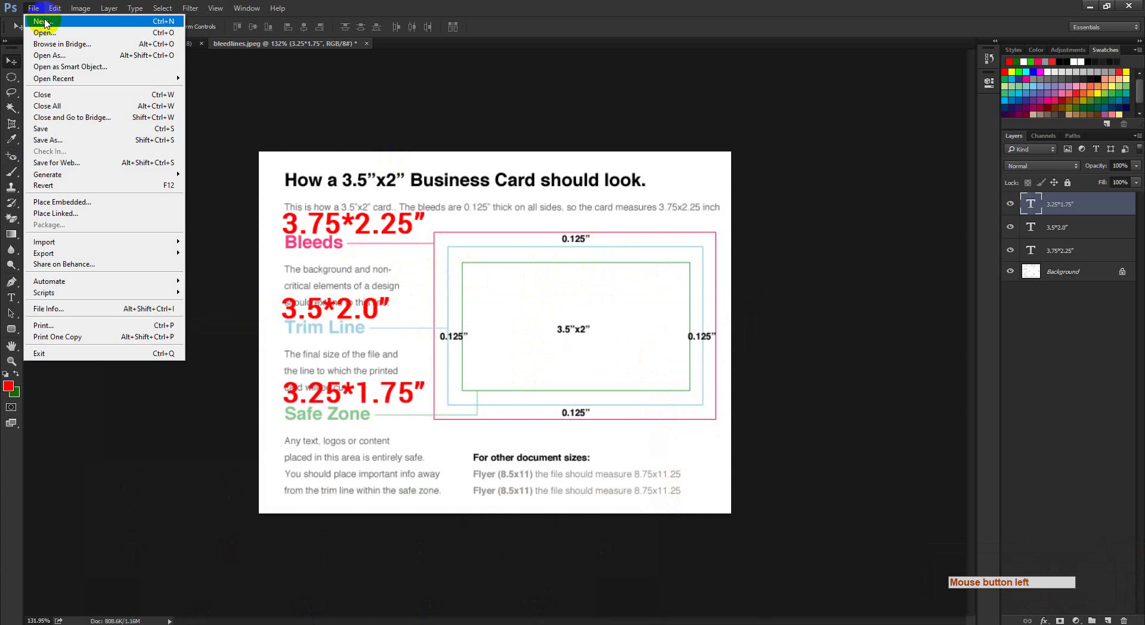
left_click(40, 20)
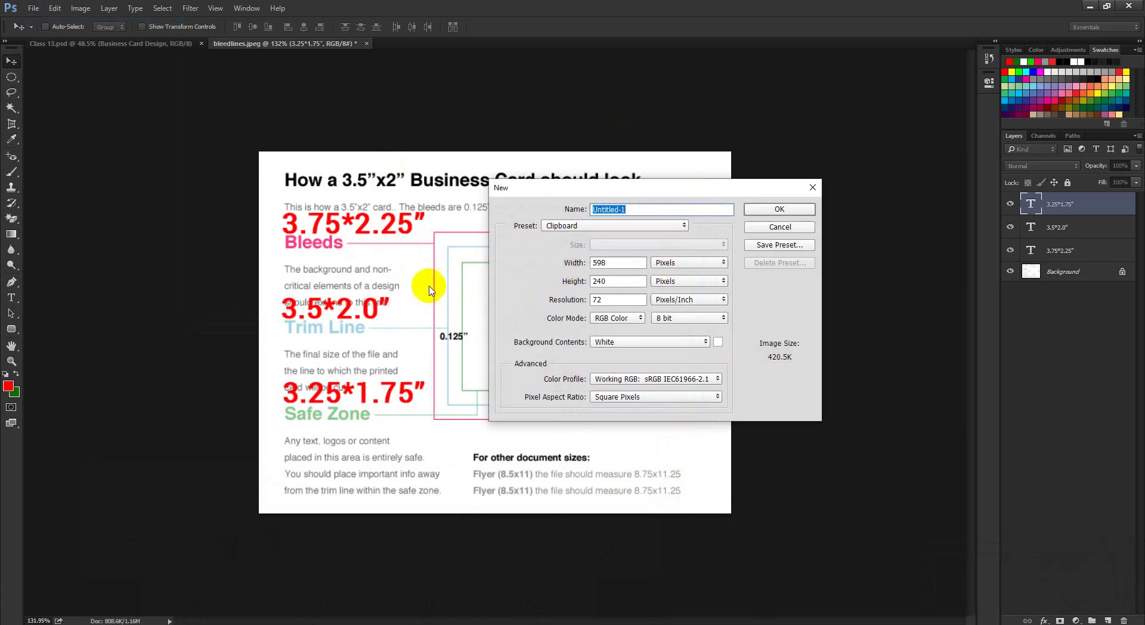
left_click_drag(639, 191, 739, 183)
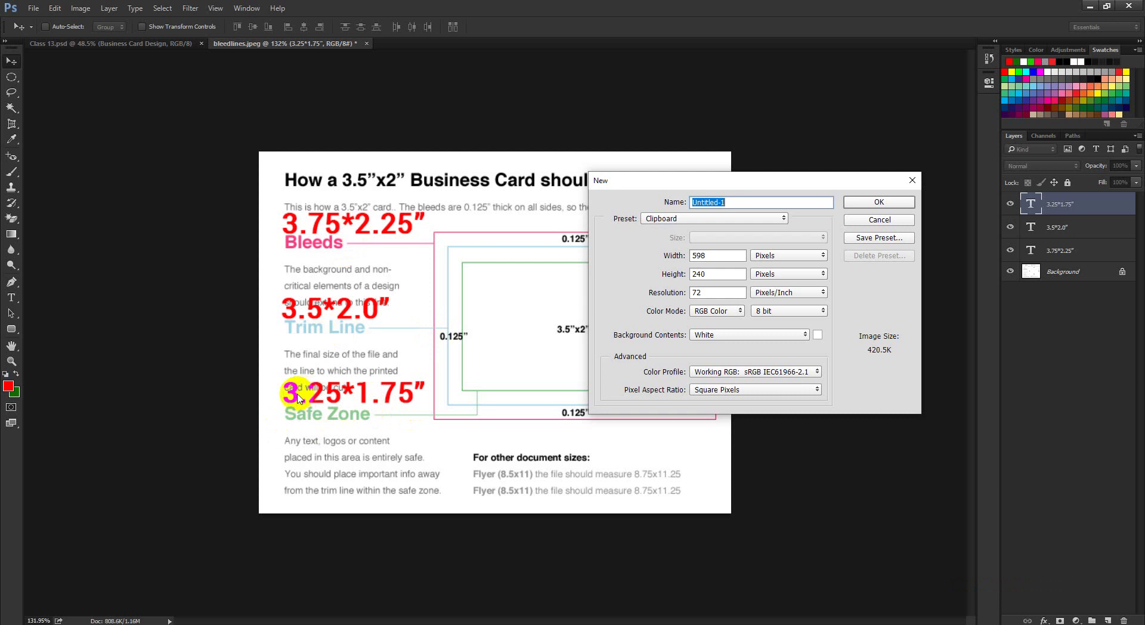
left_click_drag(723, 255, 631, 271)
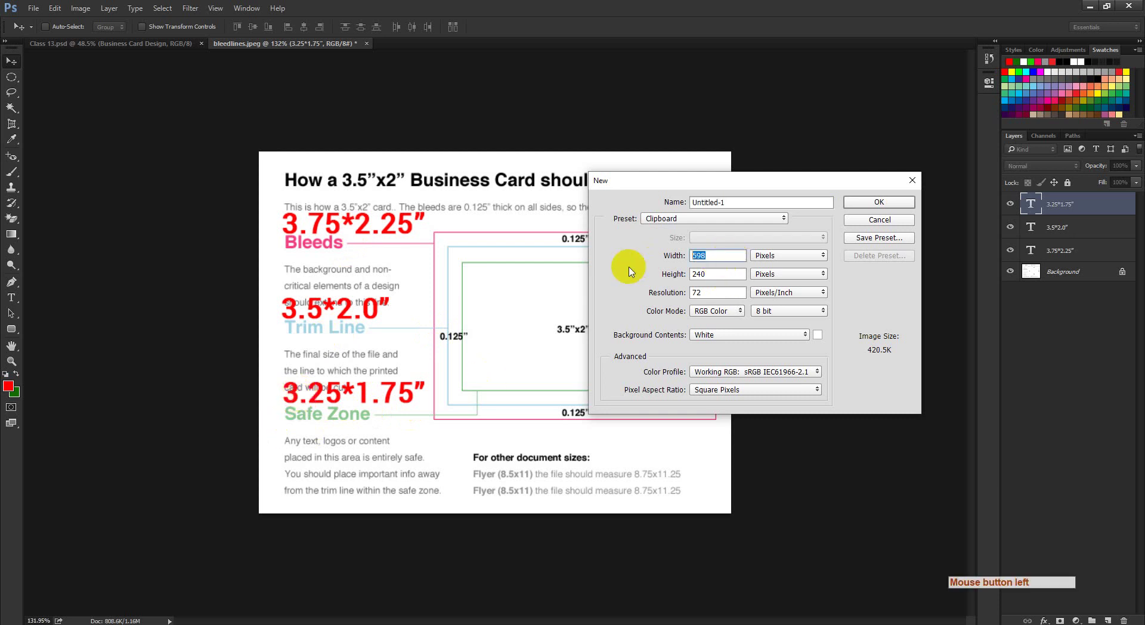
type("3.25")
left_click(773, 258)
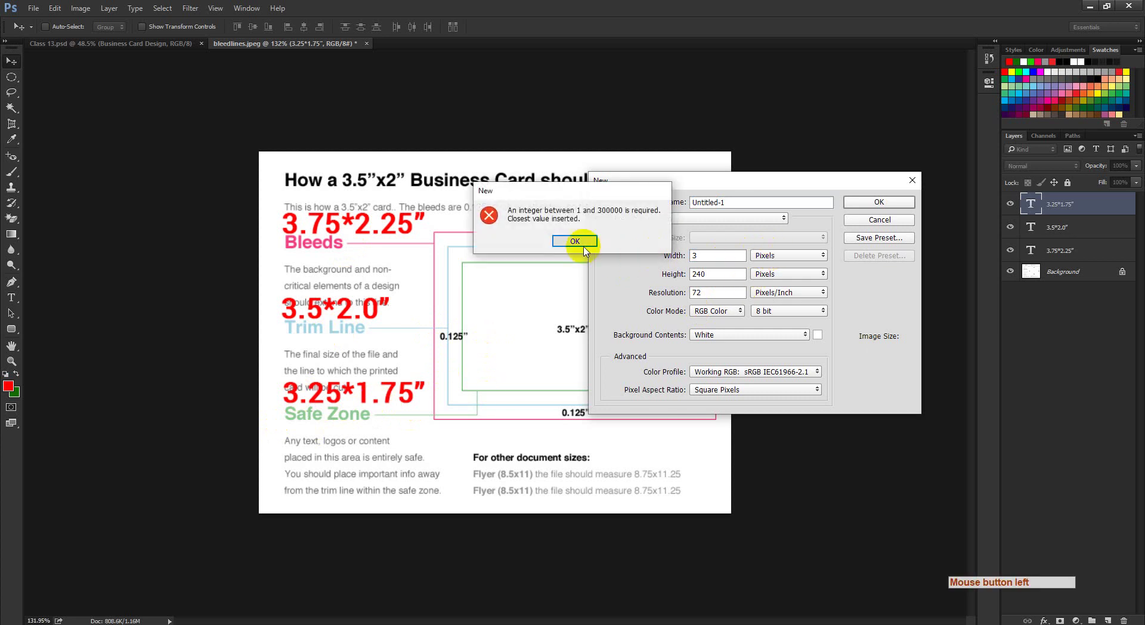
left_click(585, 245)
left_click(775, 256)
left_click(772, 276)
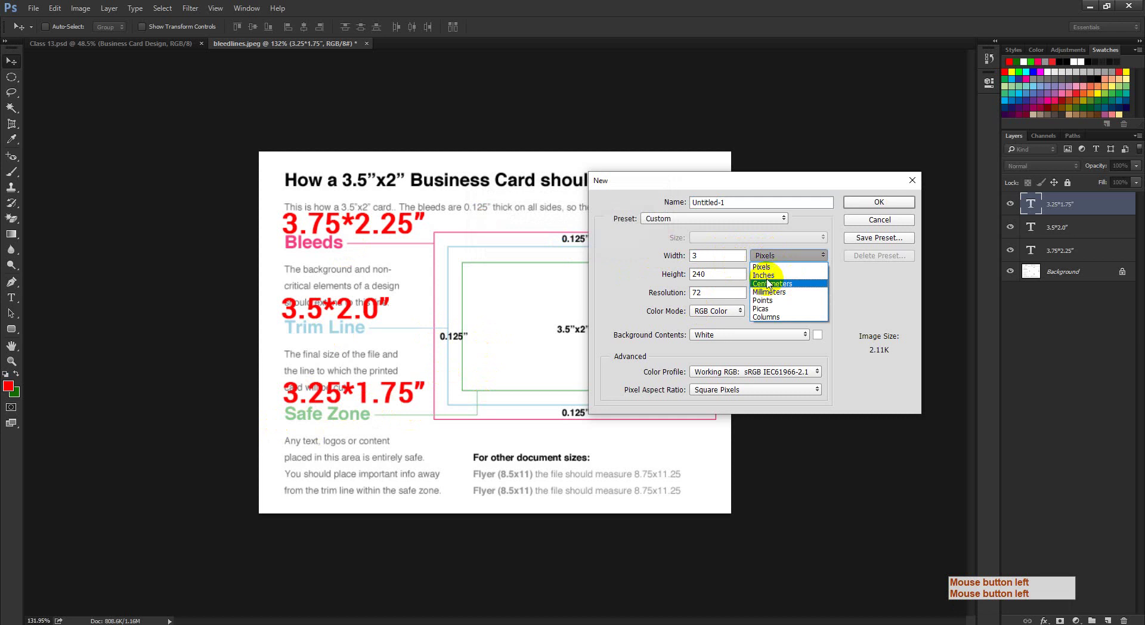
left_click(770, 276)
- Set the new document's width to 3.25 inches and its height to 1.75 inches
left_click(645, 255)
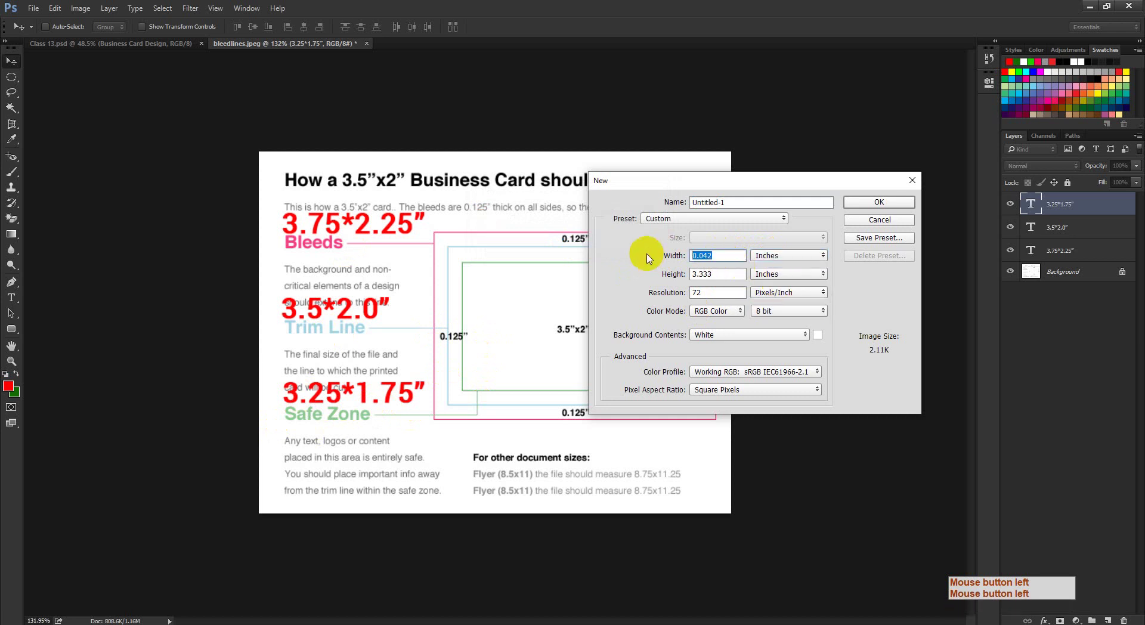
type("2")
key("BackSpace")
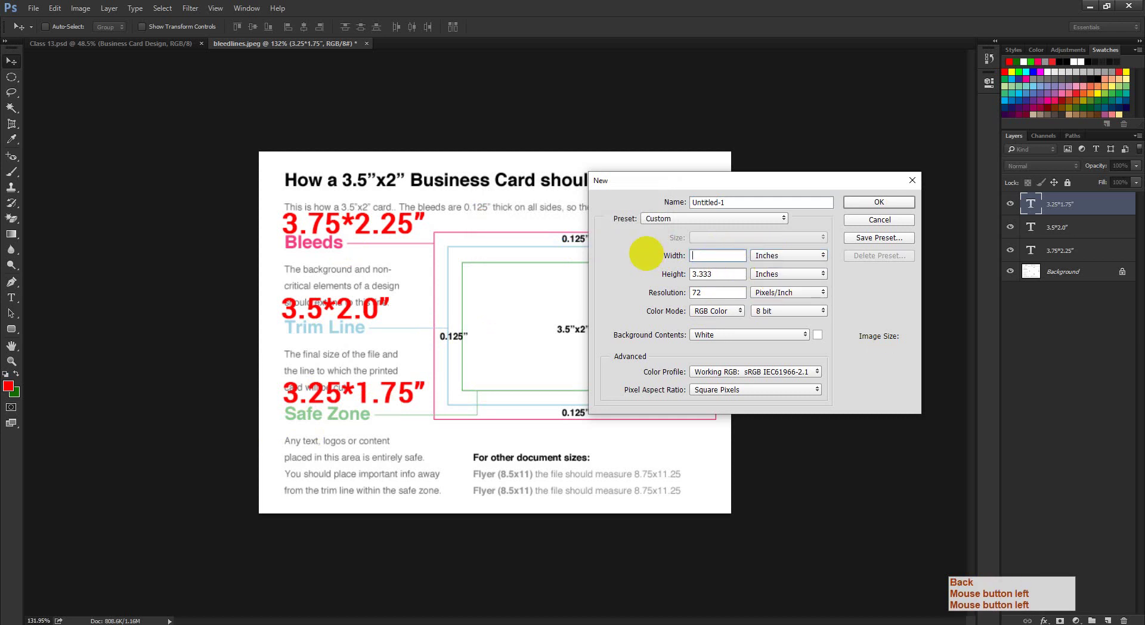
type("25")
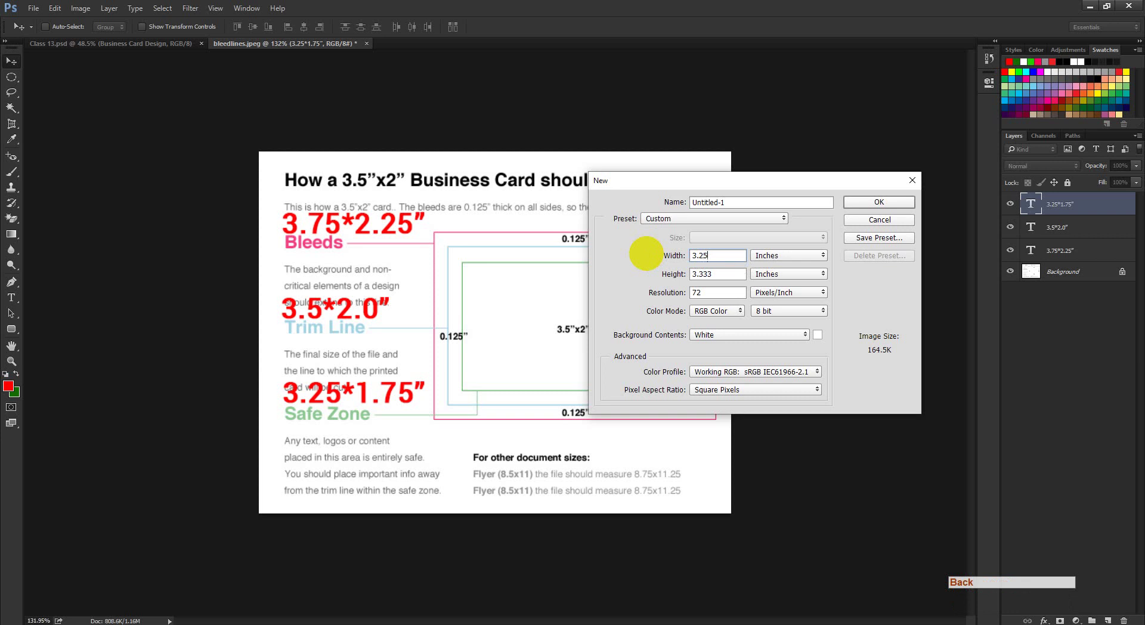
left_click(716, 274)
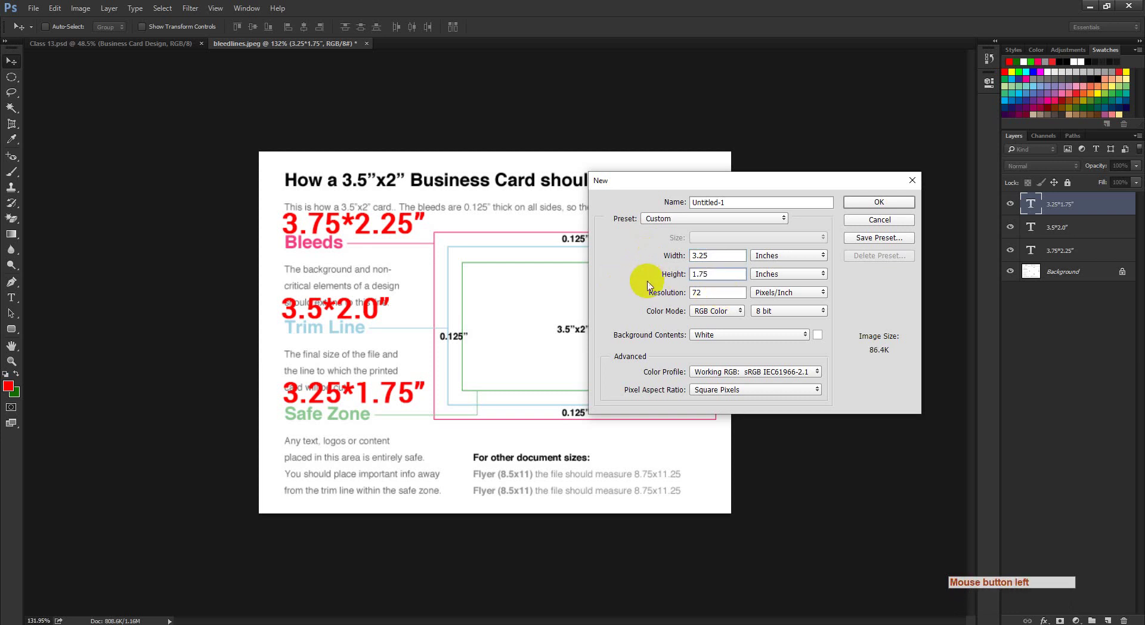
mouse_move(188, 620)
left_click(152, 581)
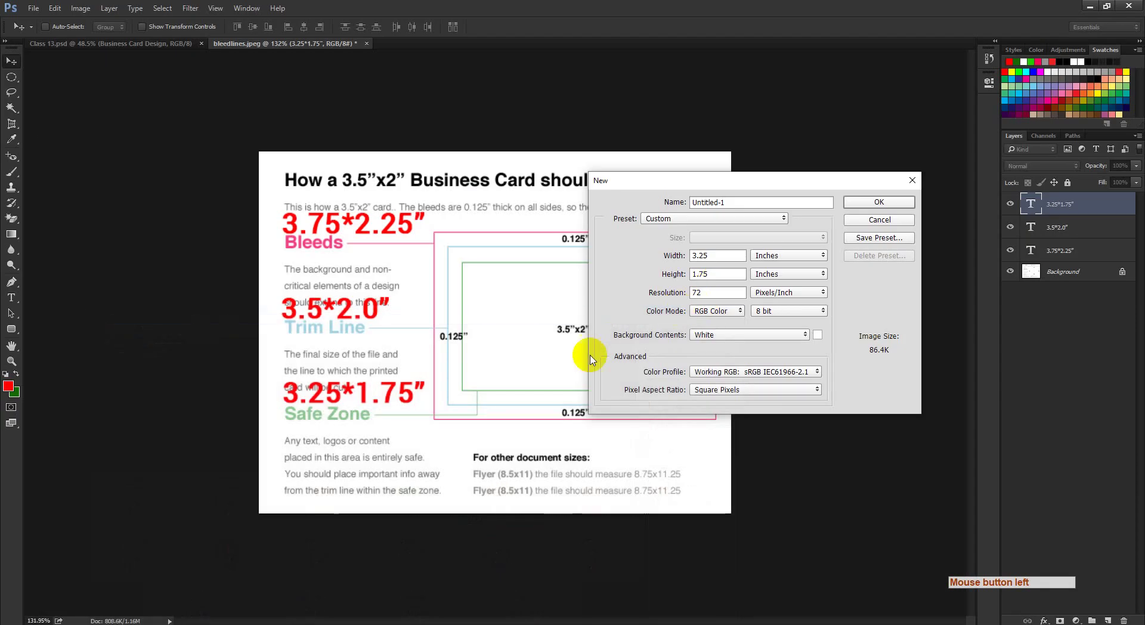
- Set the new document's resolution to 300 pixels per inch
double_click(713, 293)
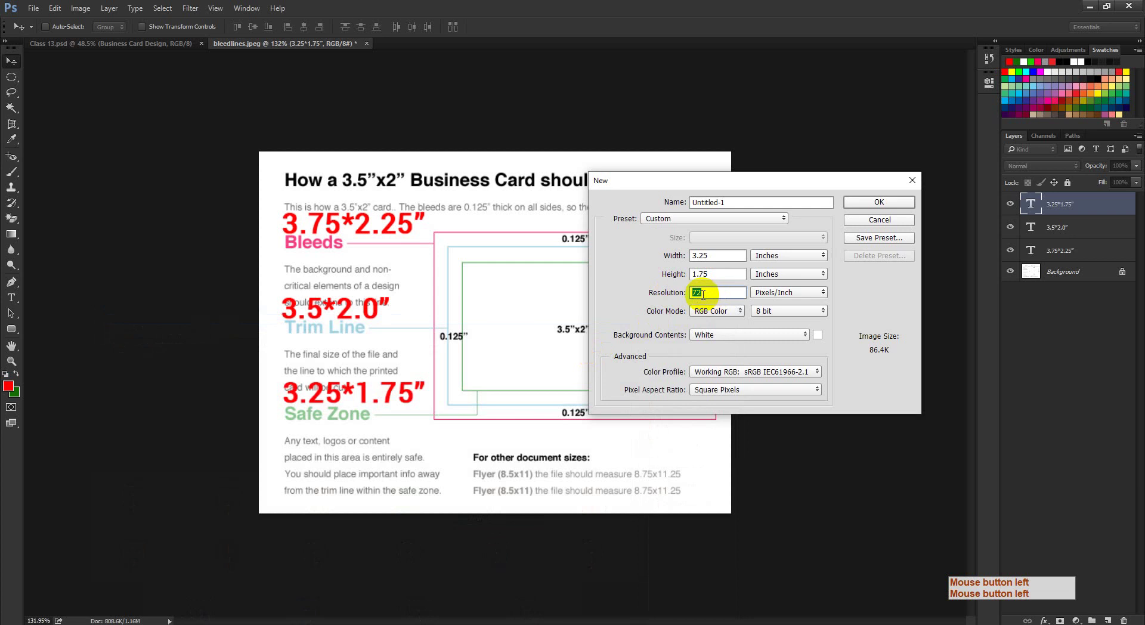
left_click(697, 293)
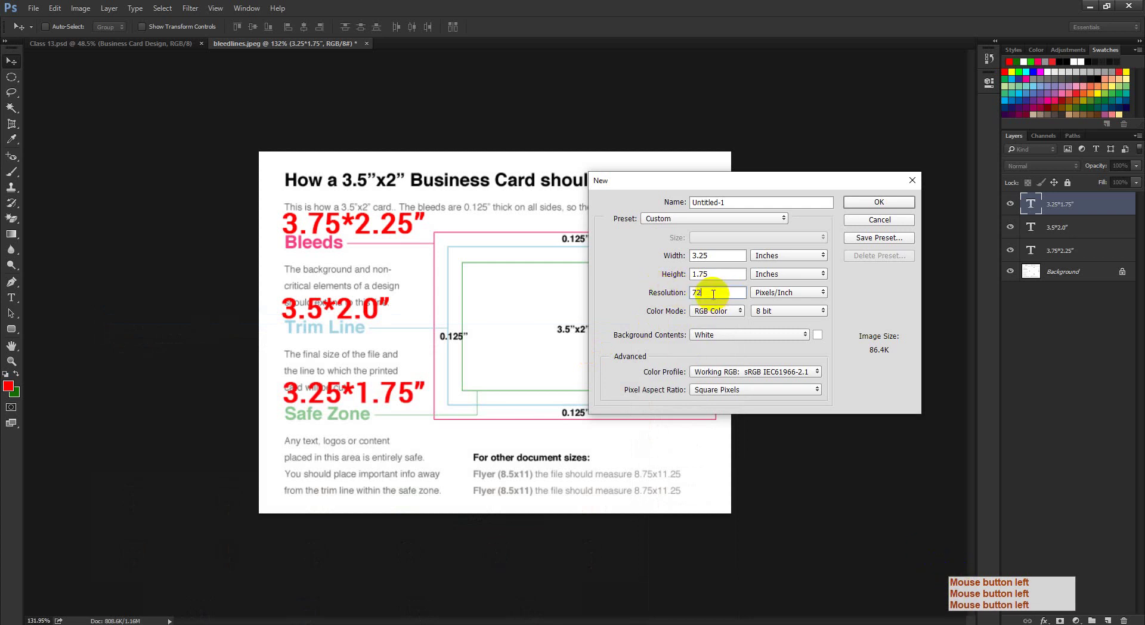
left_click(652, 302)
type("300")
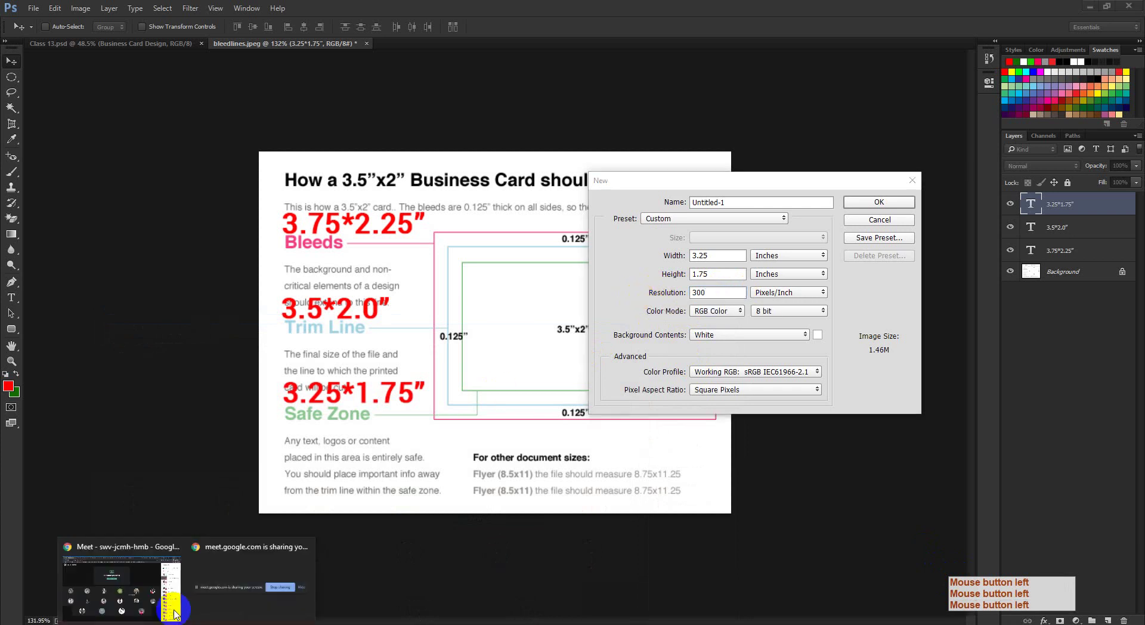
- Switch to the Google Meet call in Chrome to set the speaker volume to 100, and return to the new document settings in Photoshop
left_click(119, 581)
left_click(1086, 609)
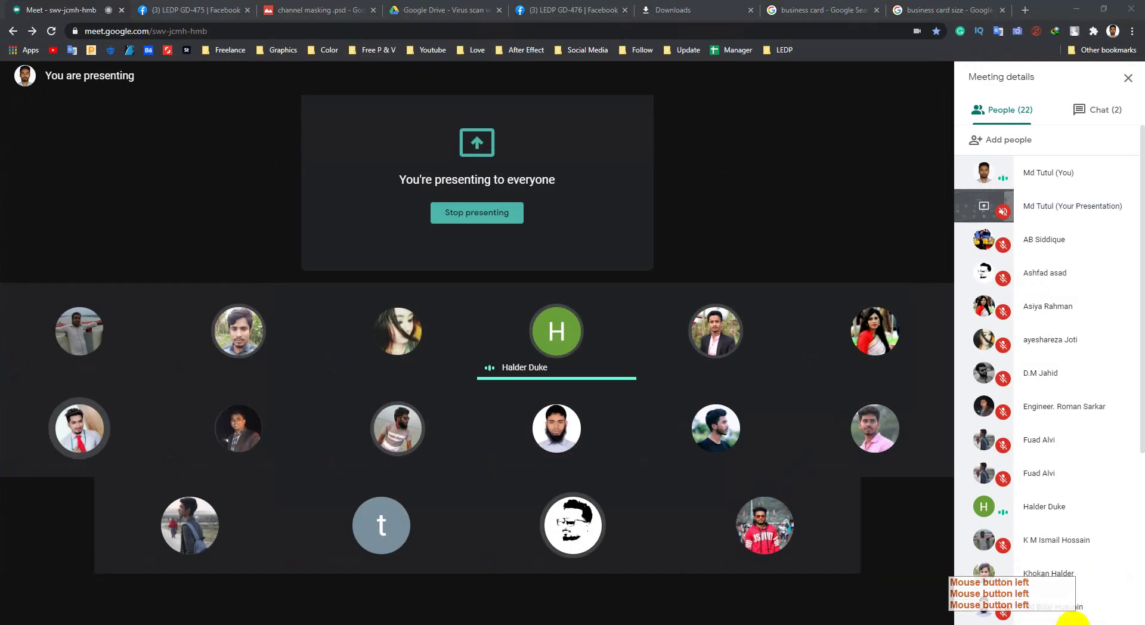
left_click(1080, 615)
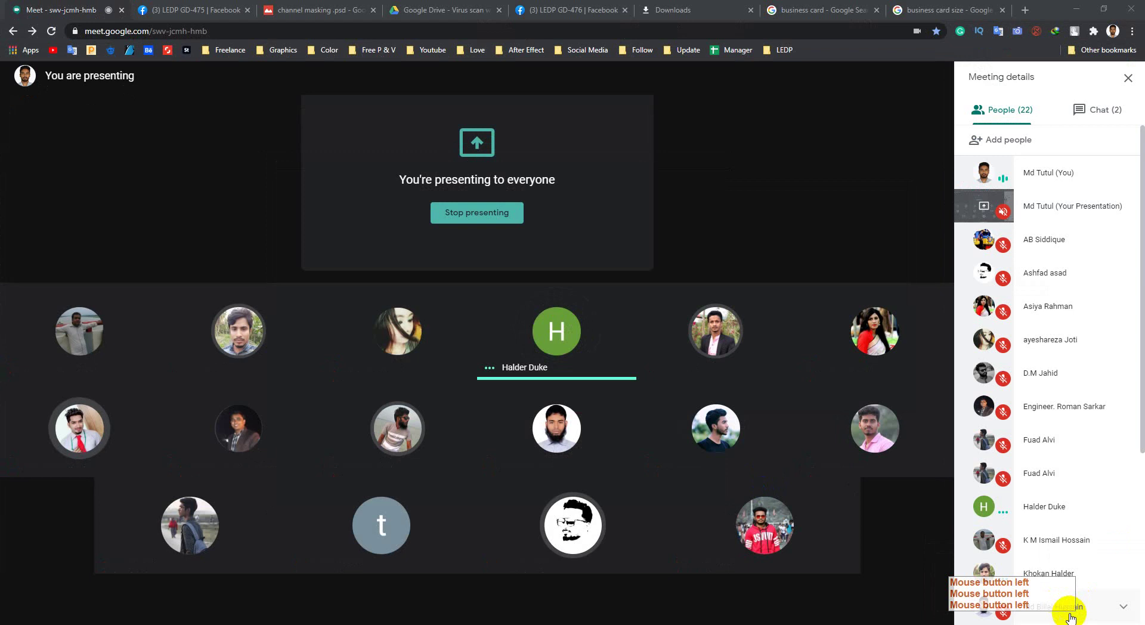
left_click(1071, 620)
left_click_drag(1087, 609, 1105, 610)
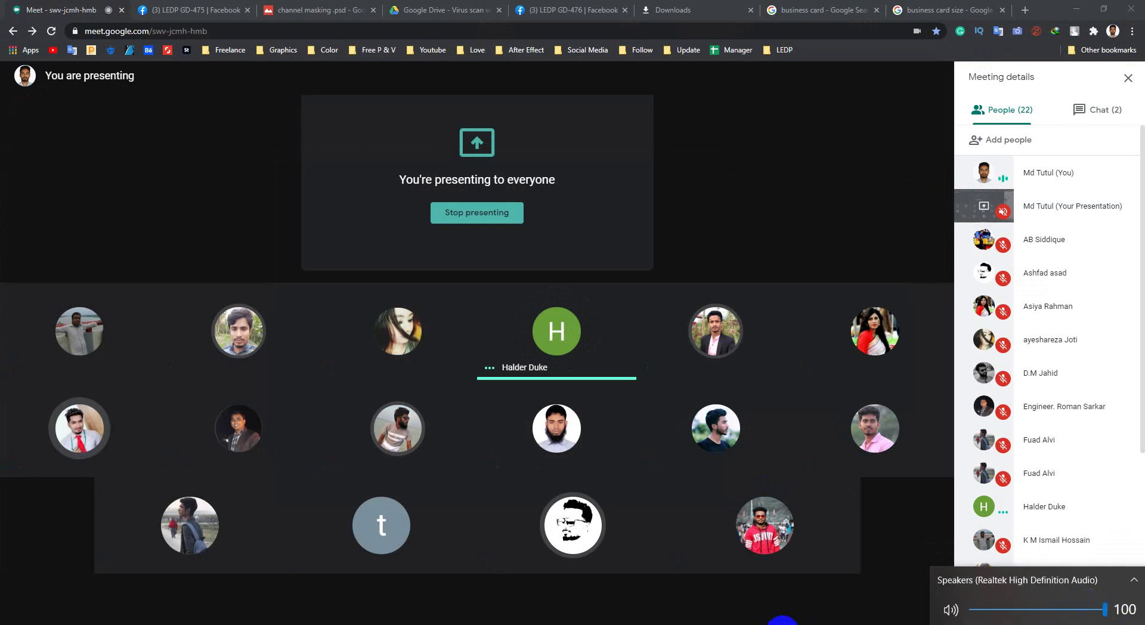
left_click(949, 578)
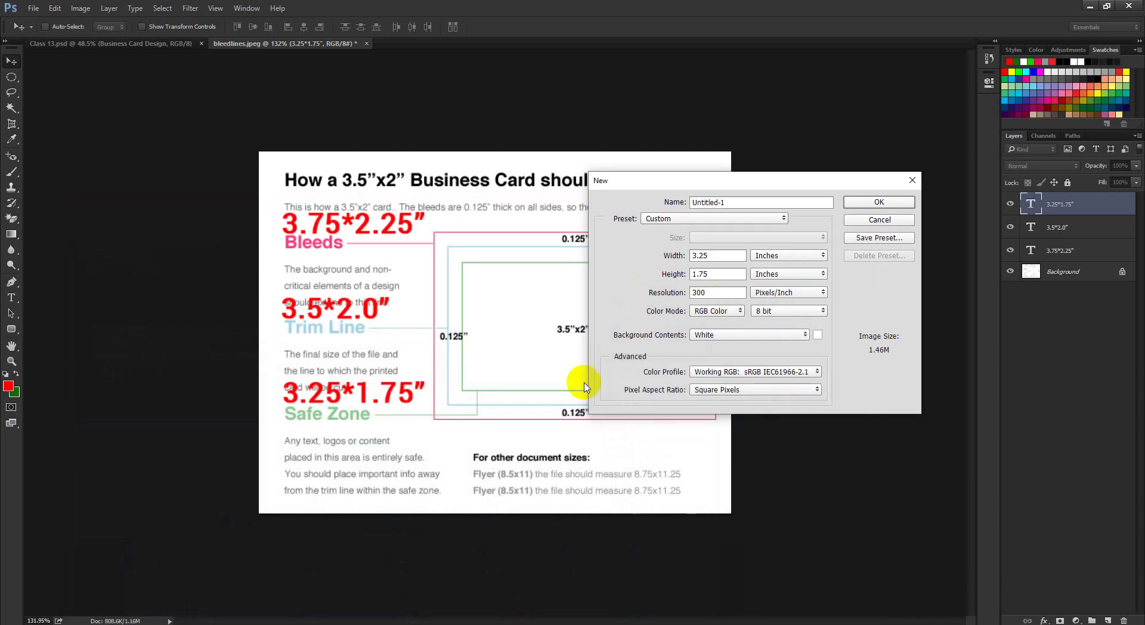
left_click(153, 613)
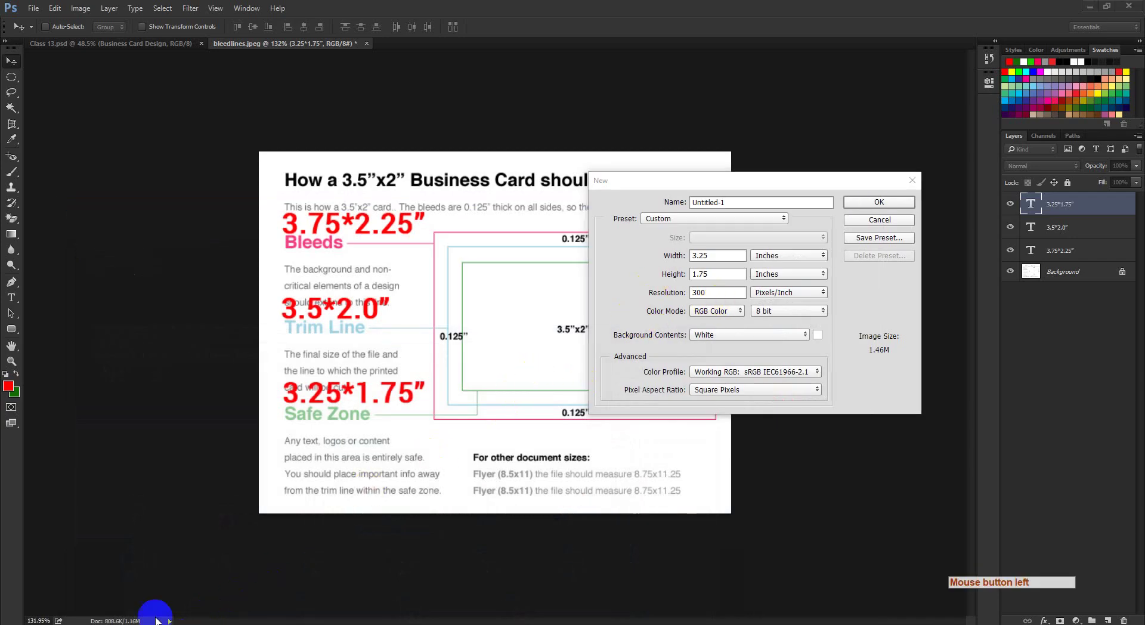
left_click(691, 396)
- Set the new document's color mode to CMYK Color
mouse_move(741, 363)
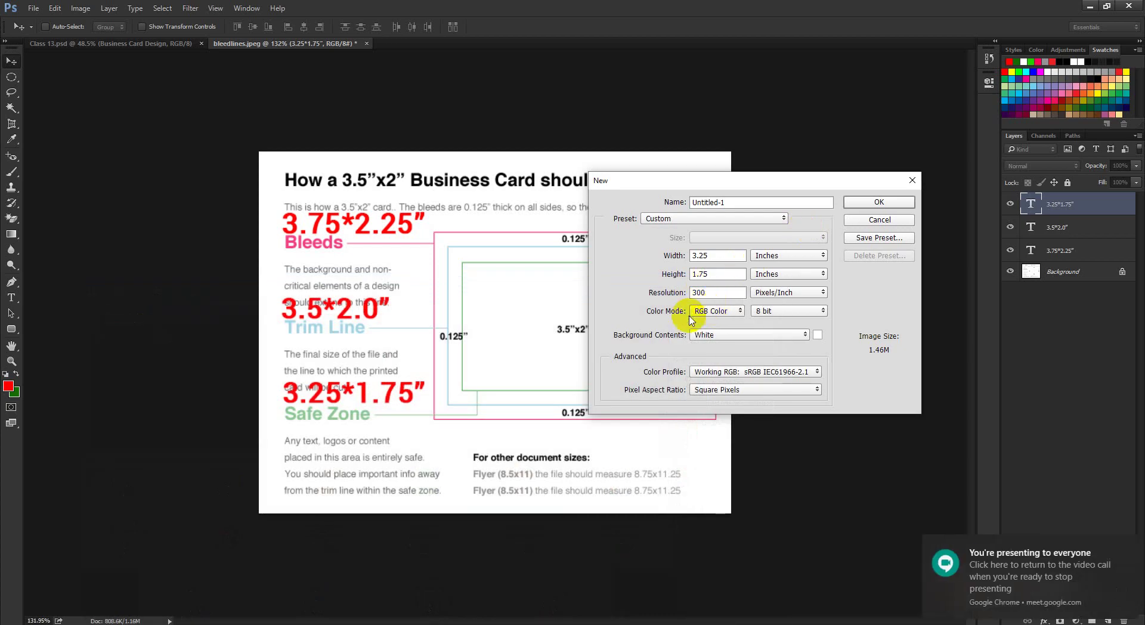
left_click(695, 314)
left_click(699, 316)
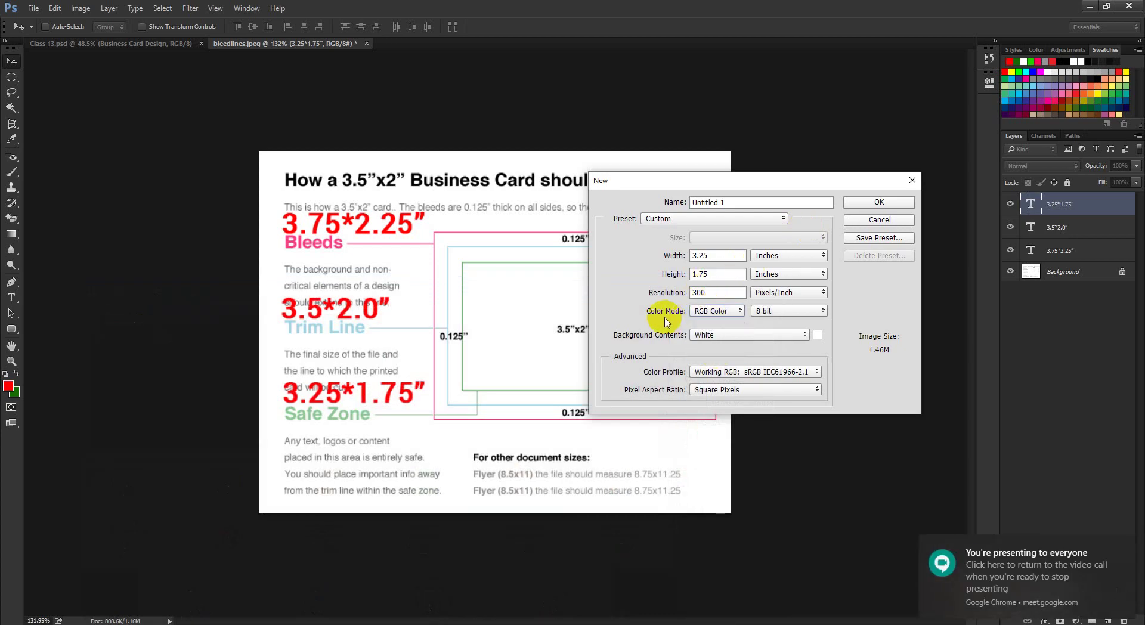
left_click(703, 315)
left_click(727, 347)
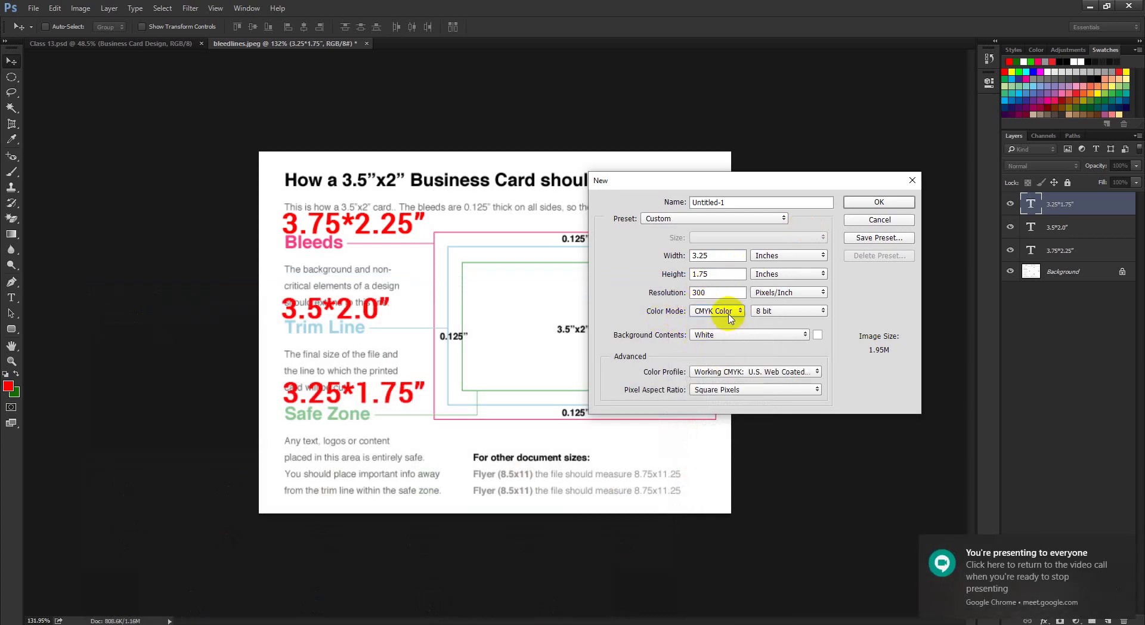
left_click(730, 318)
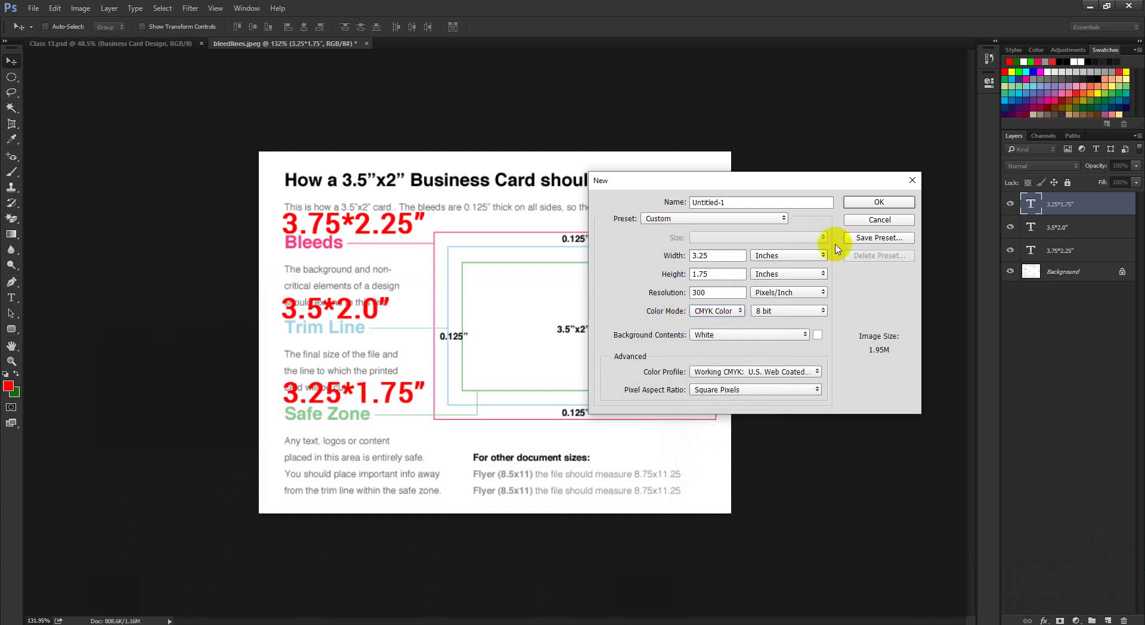
- Name the new document "Business card" and create it
left_click_drag(736, 203, 627, 203)
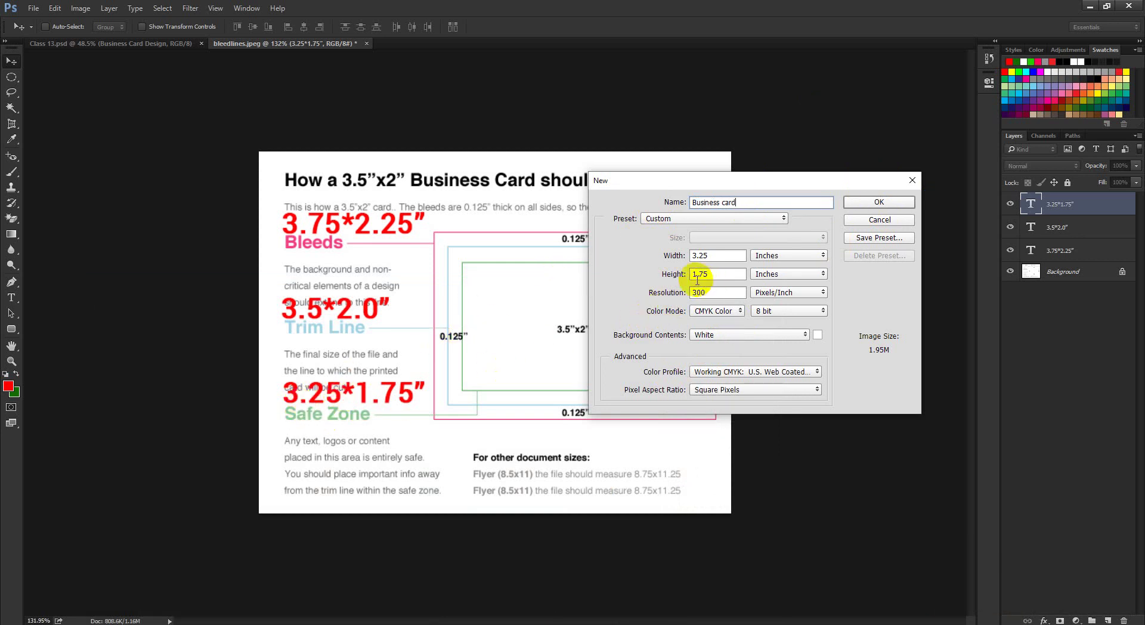
left_click(719, 274)
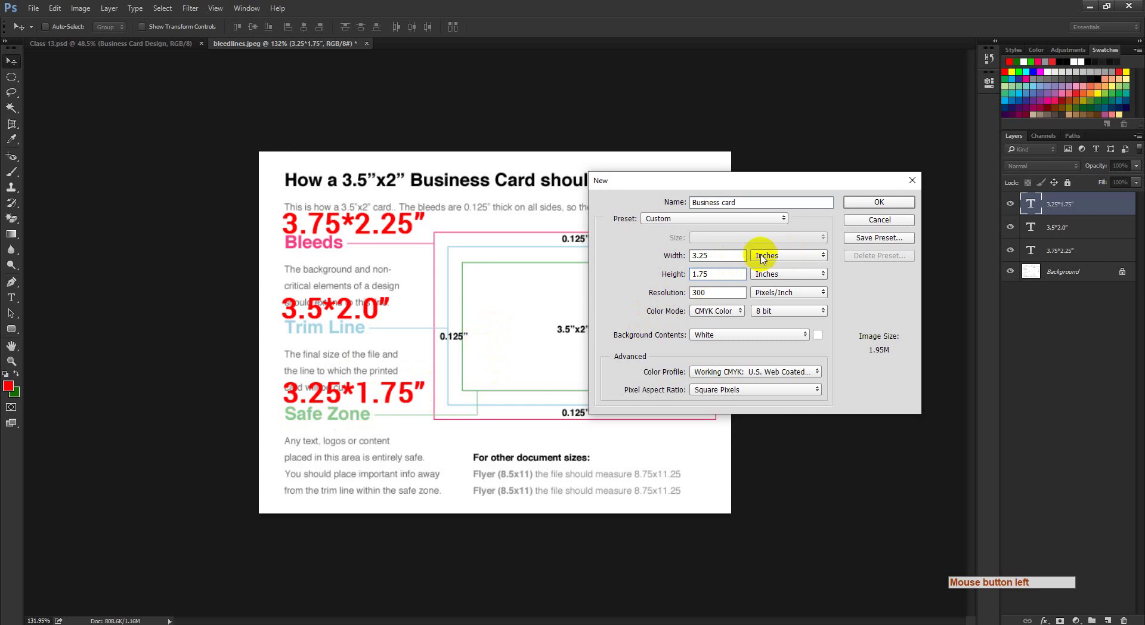
left_click(872, 207)
left_click_drag(634, 285, 601, 297)
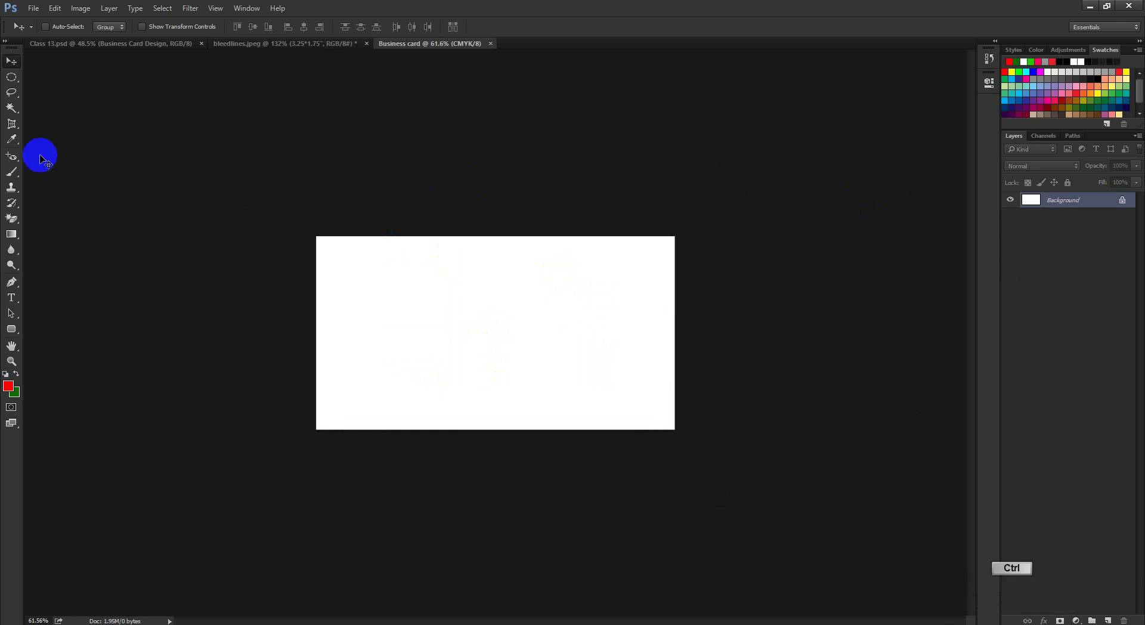
- Show the rulers in the Business card document, and switch Smart Guides off and on again
key("ctrl+r")
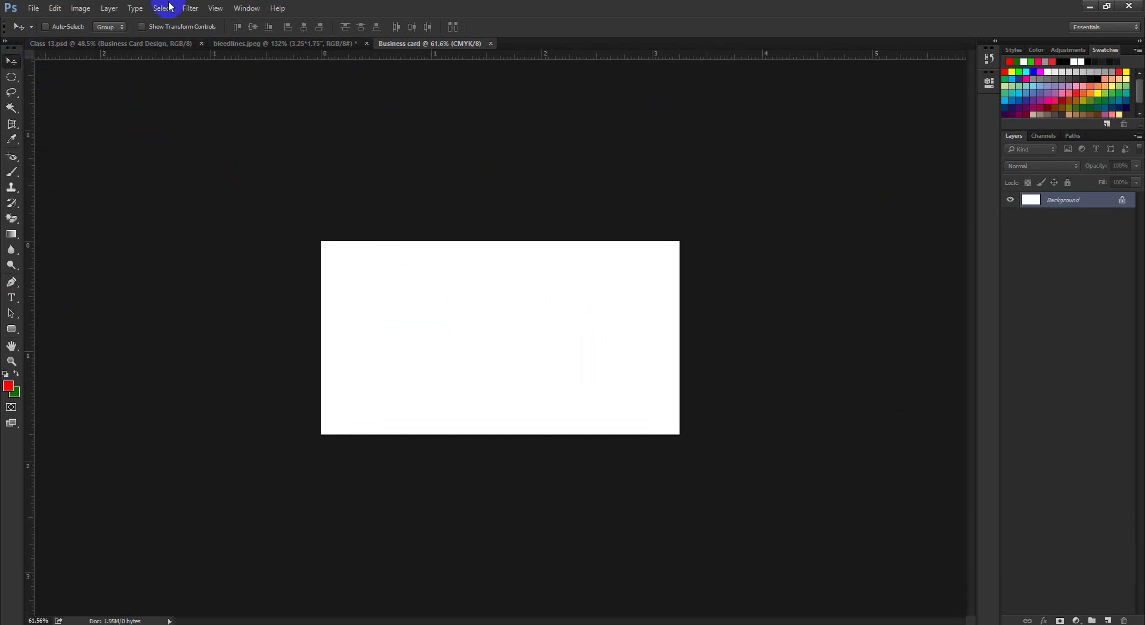
left_click(213, 8)
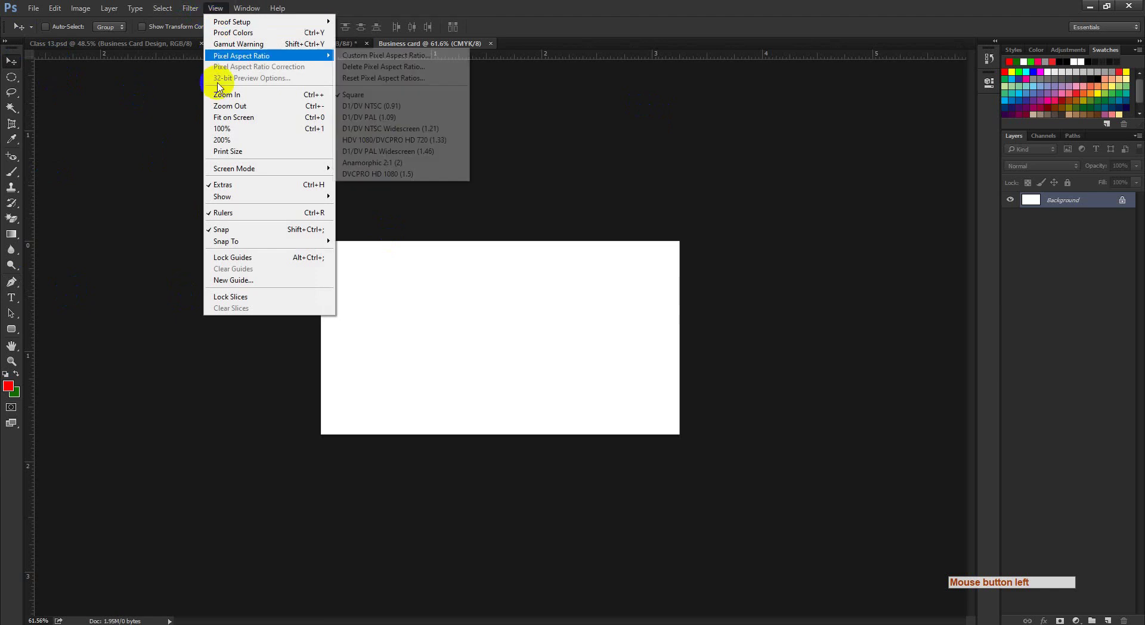
mouse_move(269, 197)
left_click(405, 199)
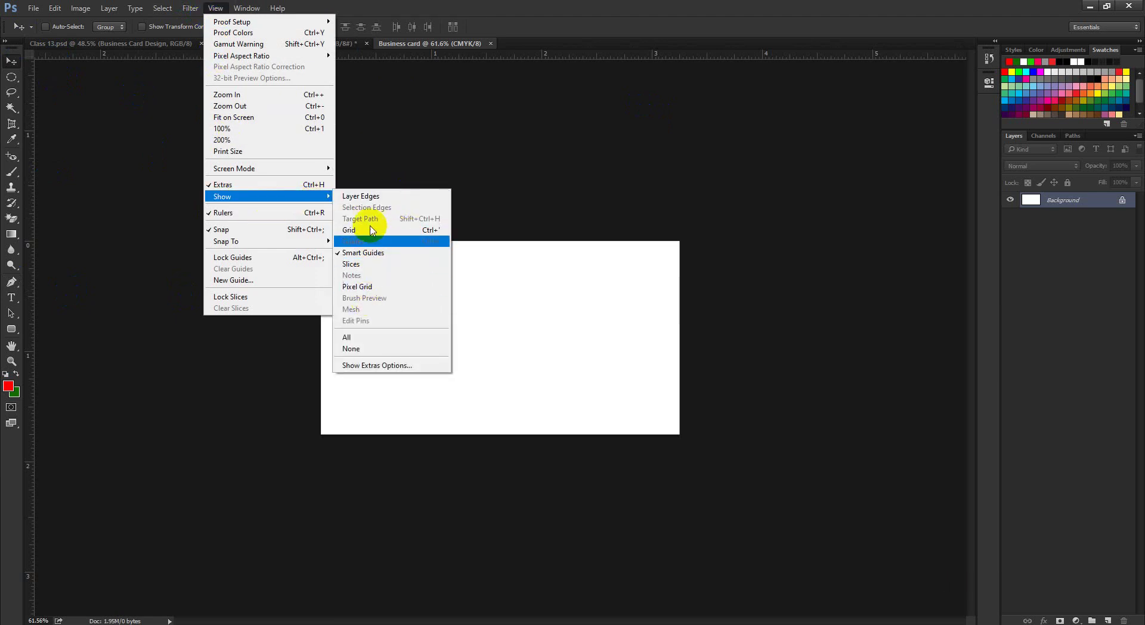
left_click(358, 255)
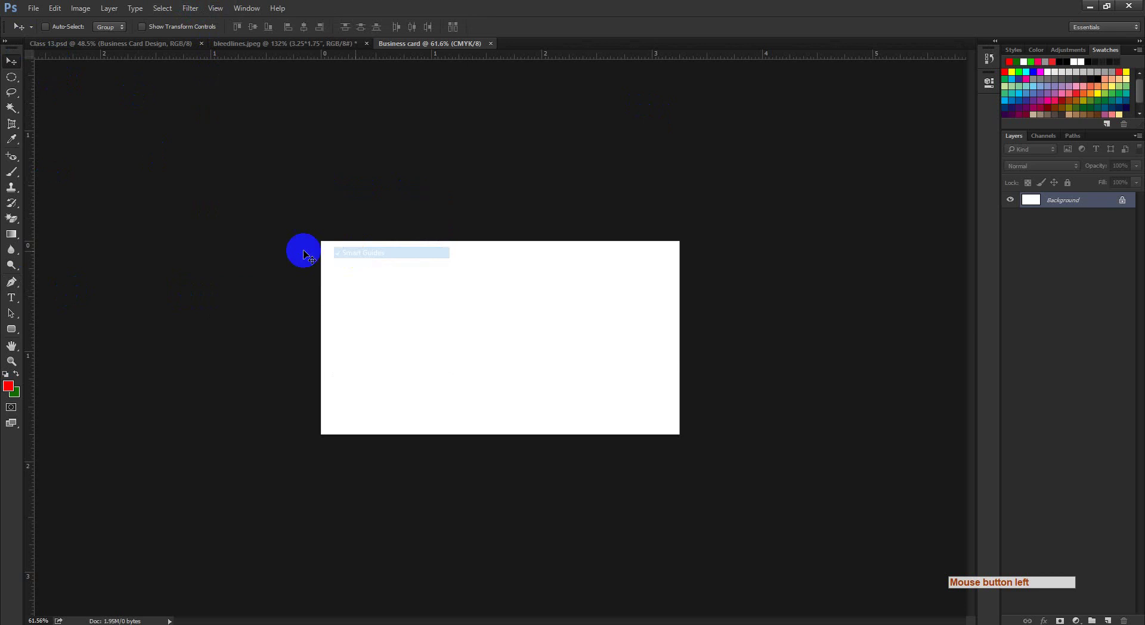
left_click(216, 8)
mouse_move(259, 198)
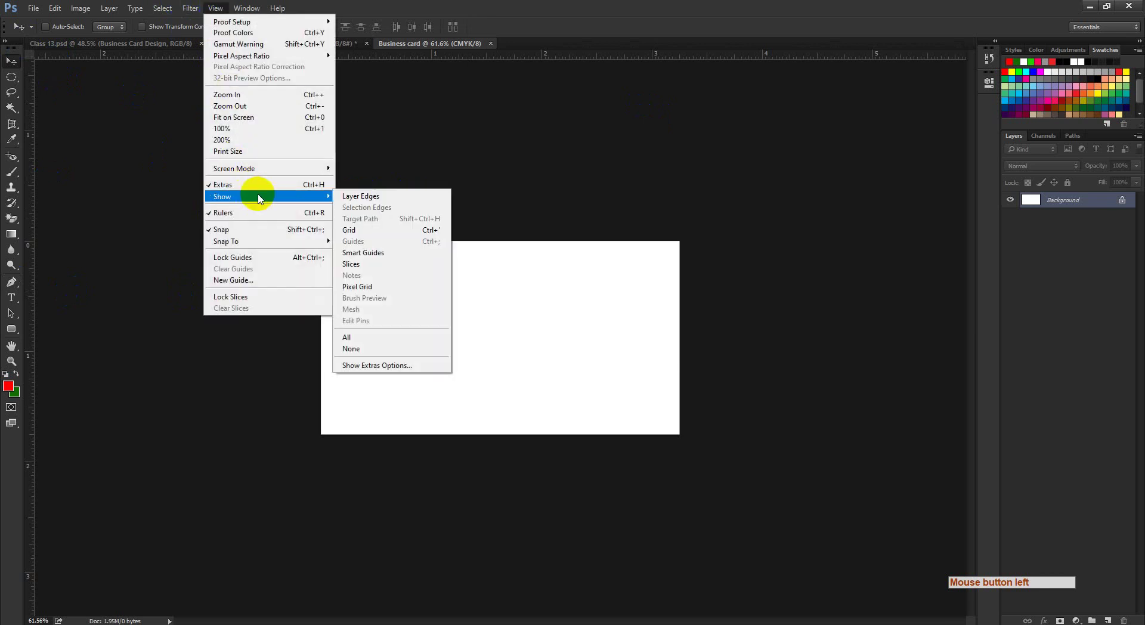
left_click(365, 254)
- Hide the rulers of the Business card document and show them again
left_click(216, 8)
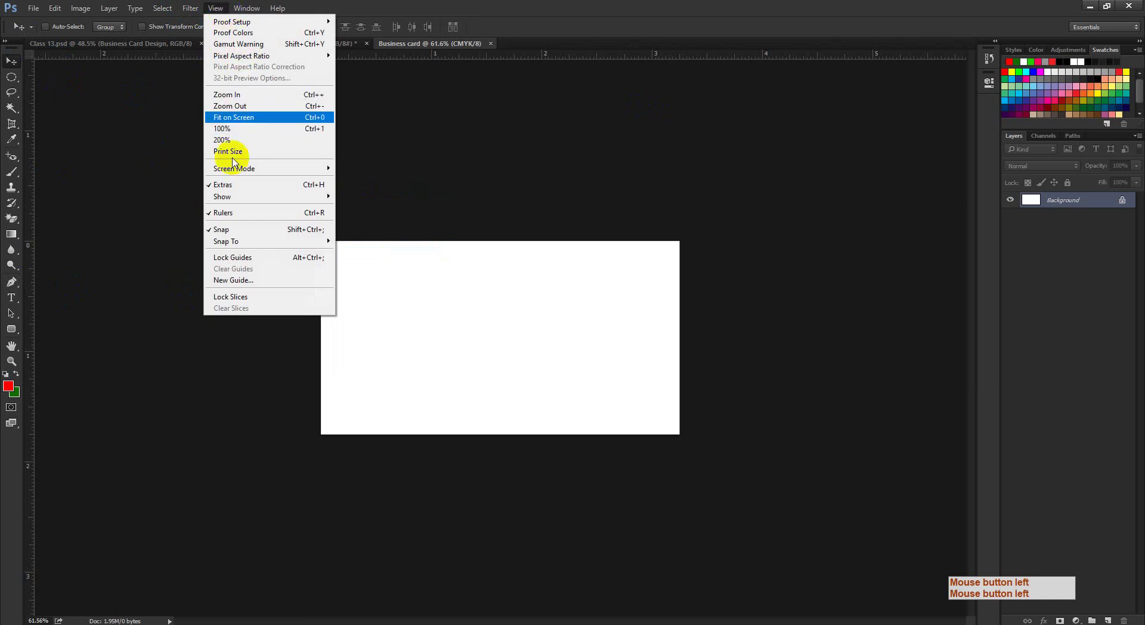
mouse_move(236, 171)
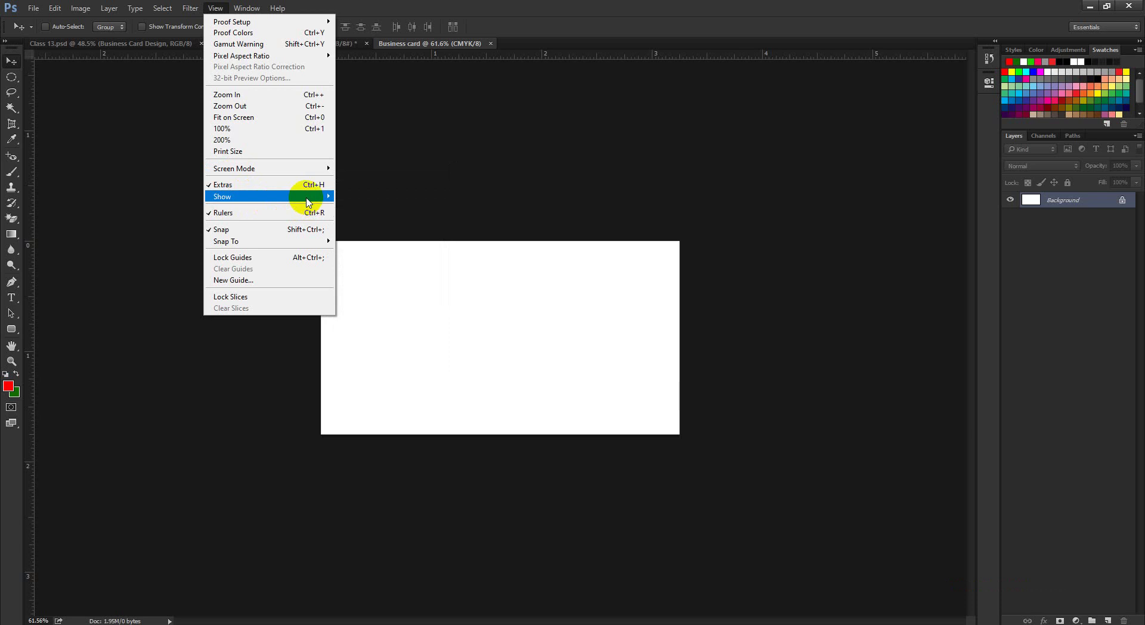
mouse_move(309, 202)
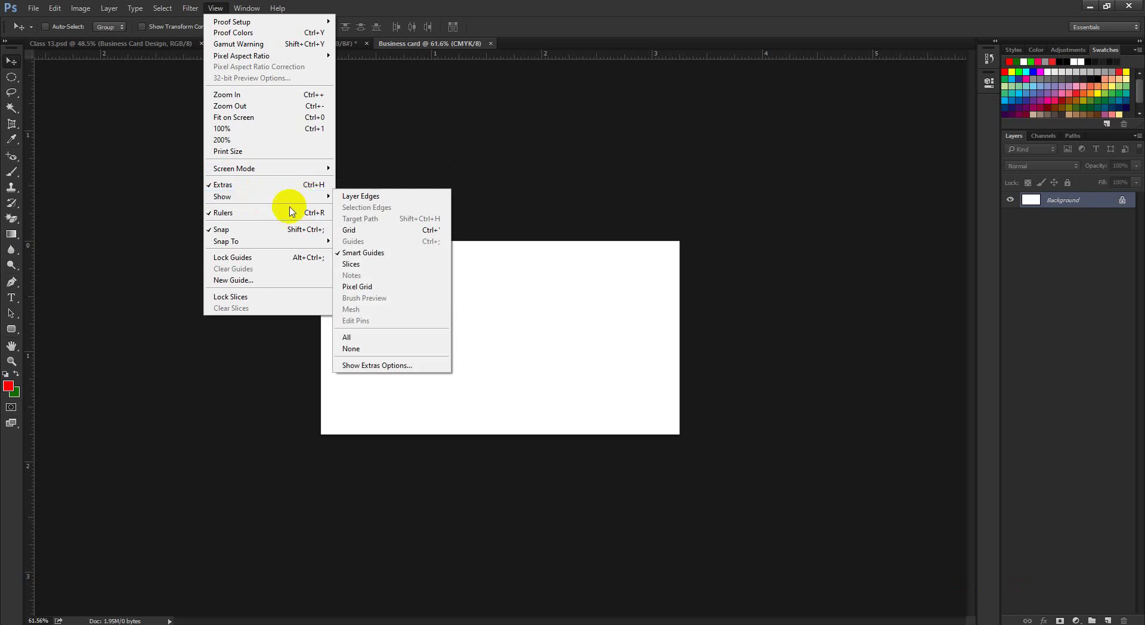
left_click(247, 216)
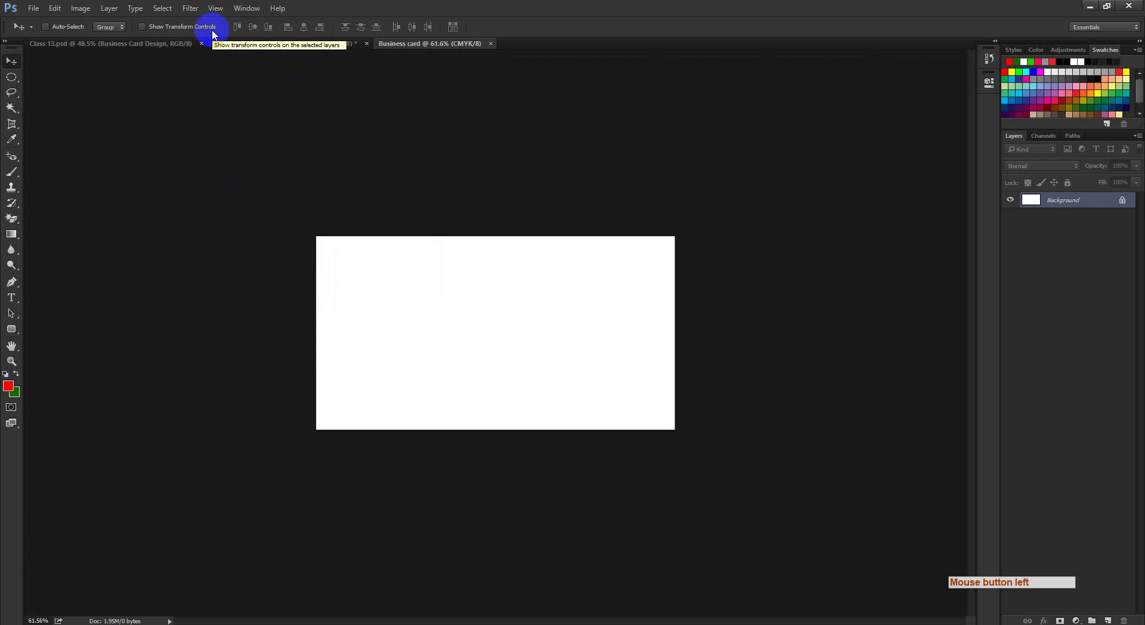
left_click(216, 9)
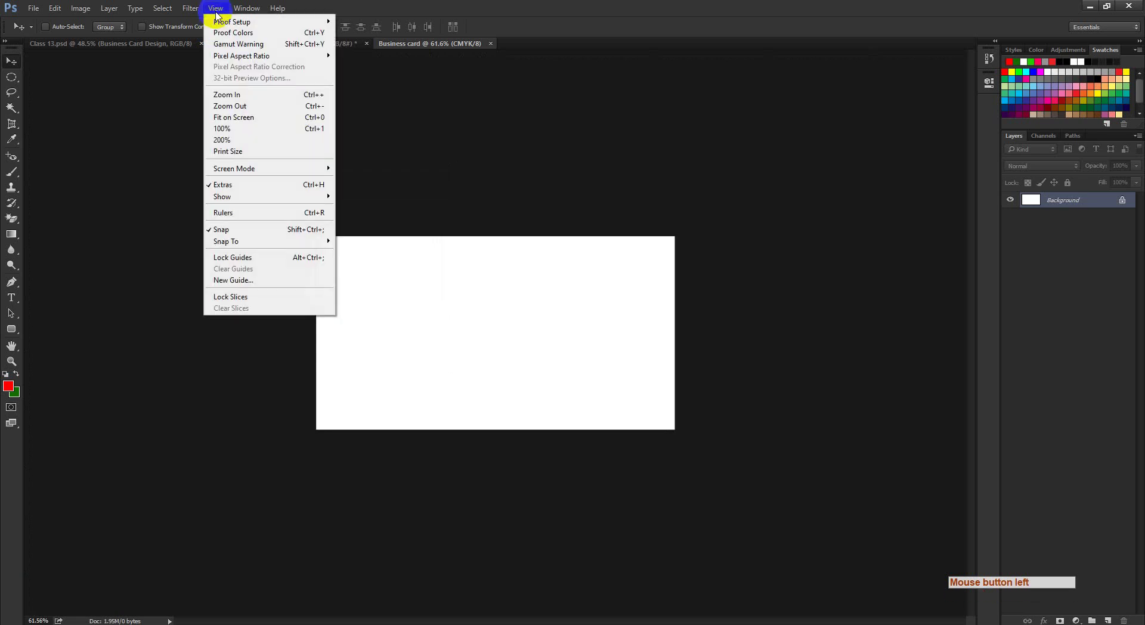
left_click(361, 7)
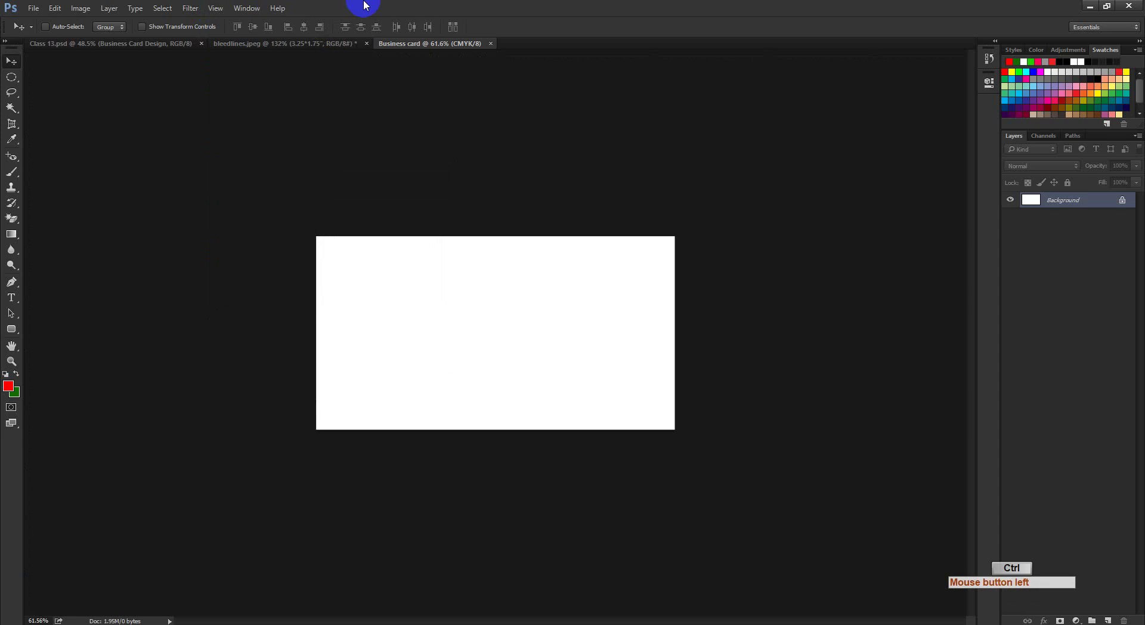
key("ctrl+r")
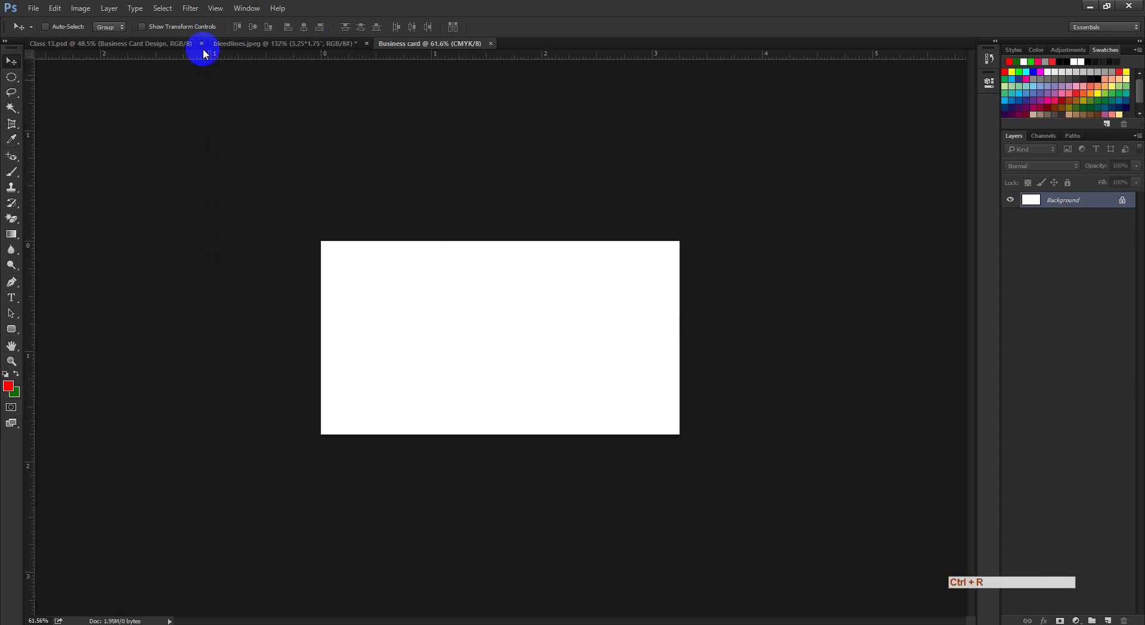
left_click(215, 9)
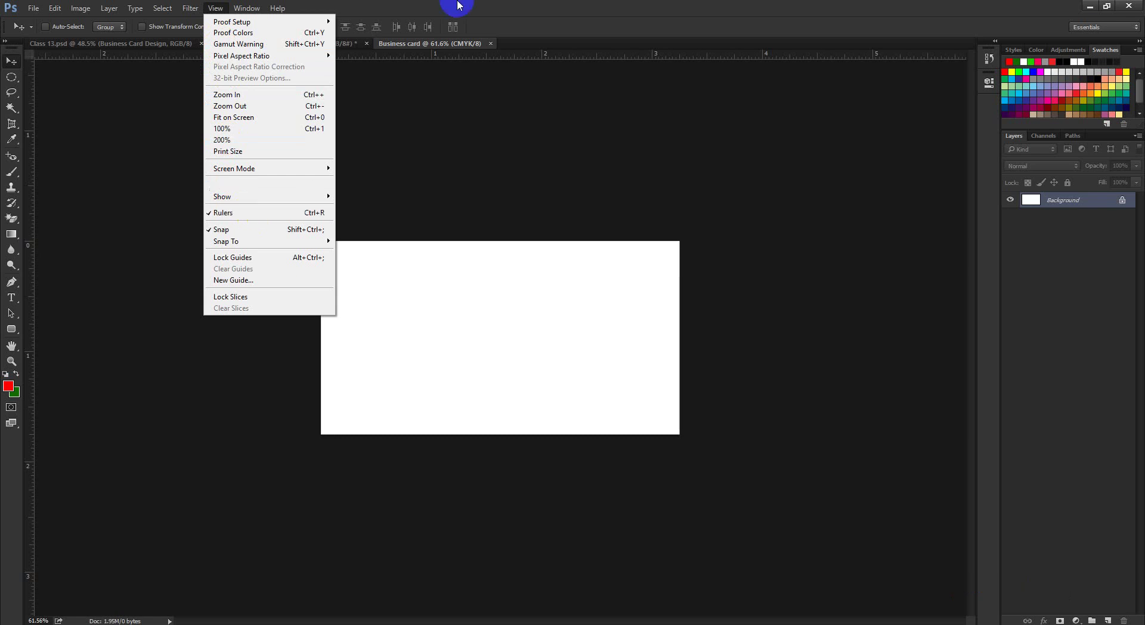
left_click(410, 120)
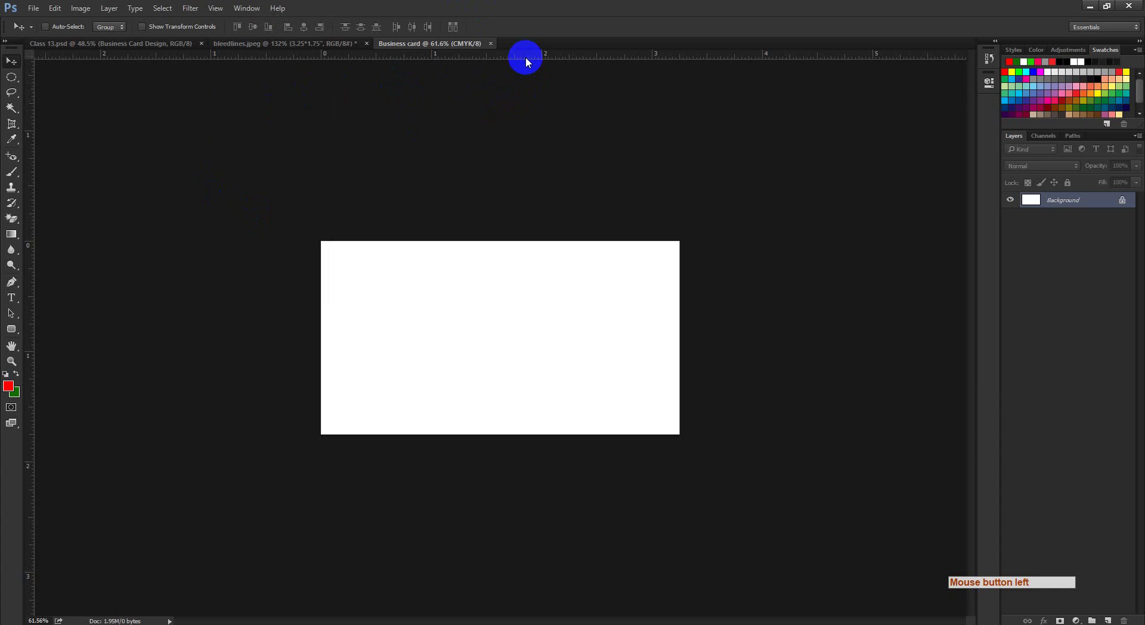
- Place a horizontal guide on the card's top edge at 0.000 in
left_click_drag(525, 60, 529, 240)
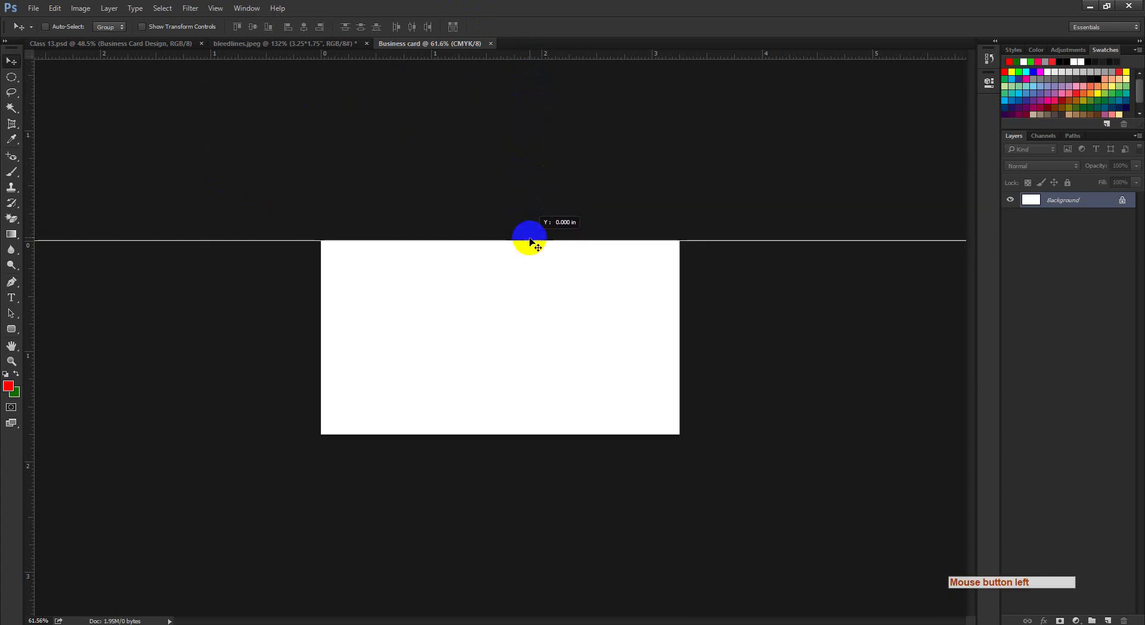
key("ctrl+space")
left_click(312, 238, "ctrl")
left_click(359, 240, "ctrl+alt")
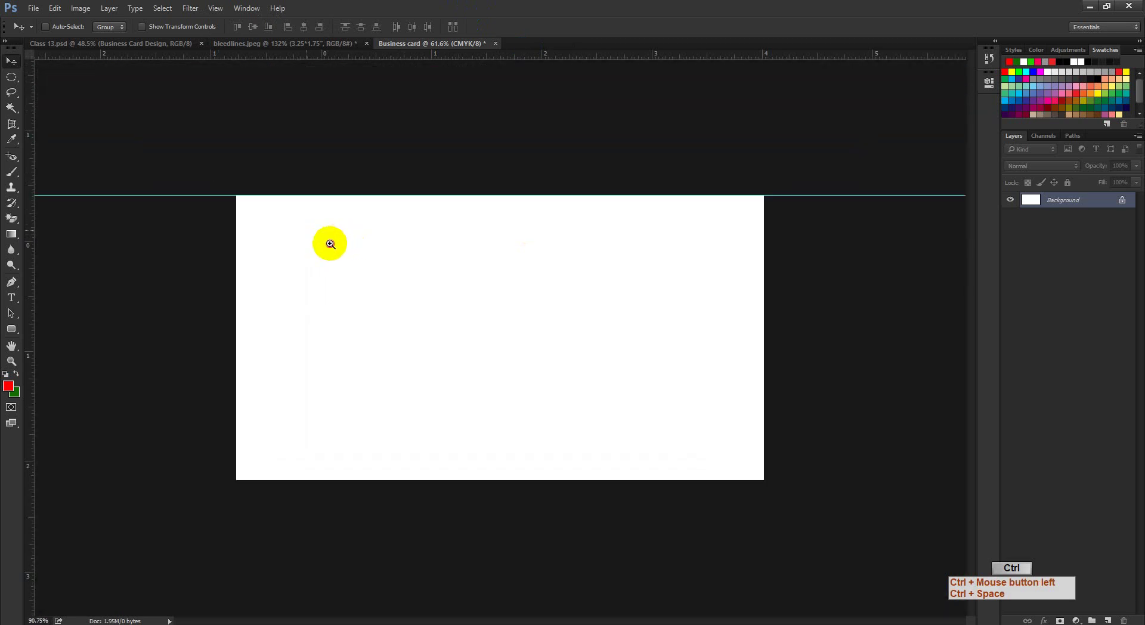
mouse_move(443, 191)
left_mouse_down()
mouse_move(447, 146)
mouse_move(450, 196)
left_mouse_up()
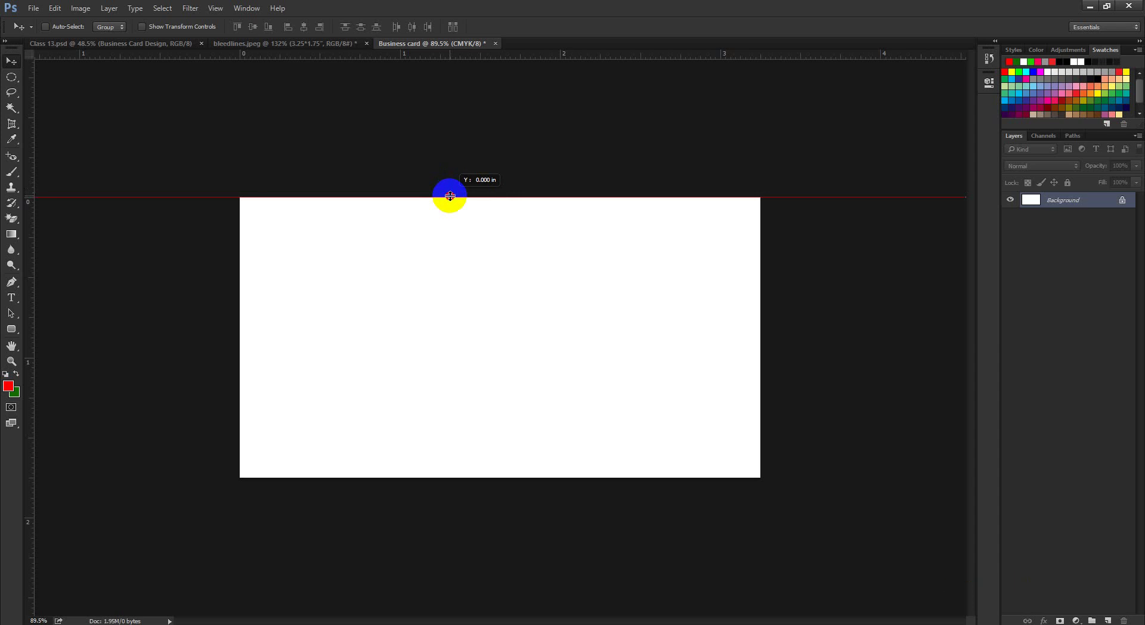
left_click(510, 225, "ctrl")
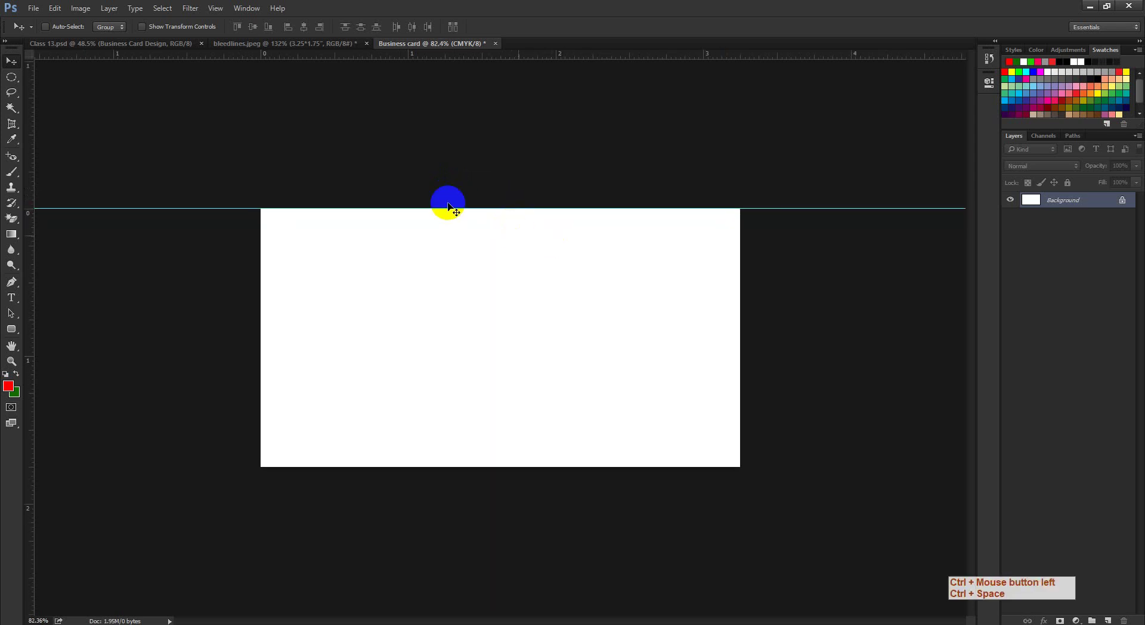
- Check the Smart Guides display setting for the Business card document
left_click(212, 8)
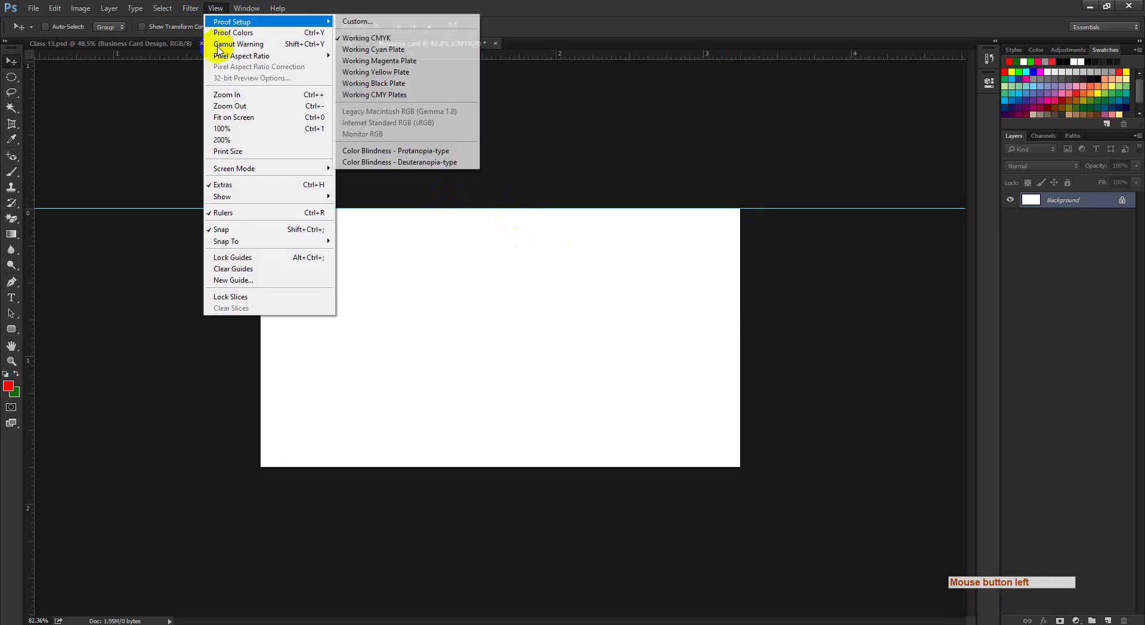
mouse_move(251, 198)
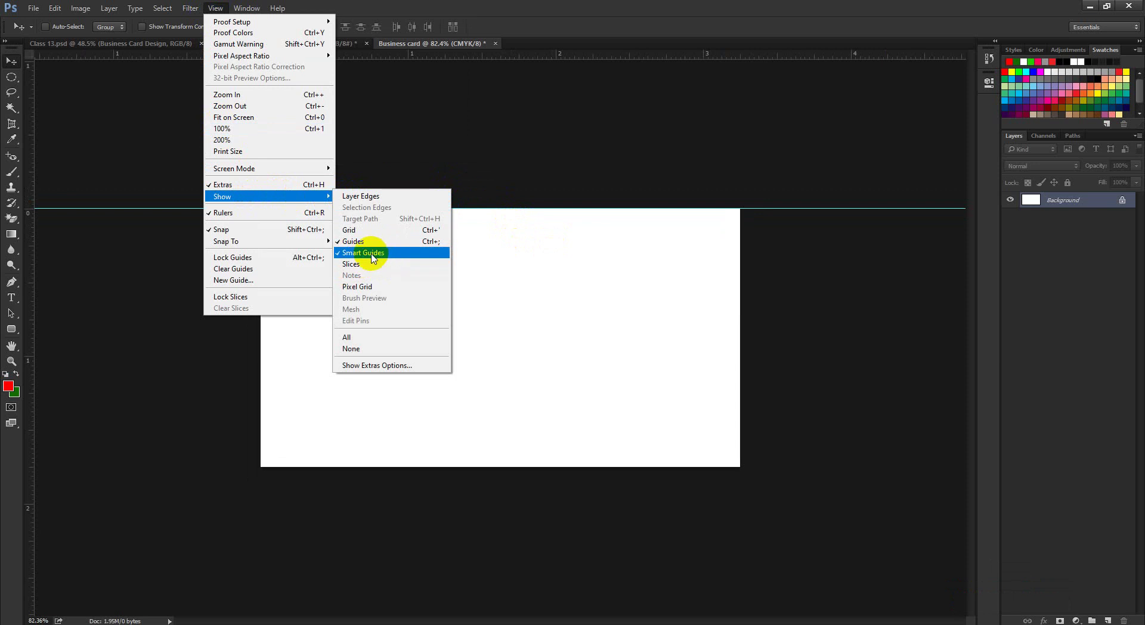
left_click(534, 7)
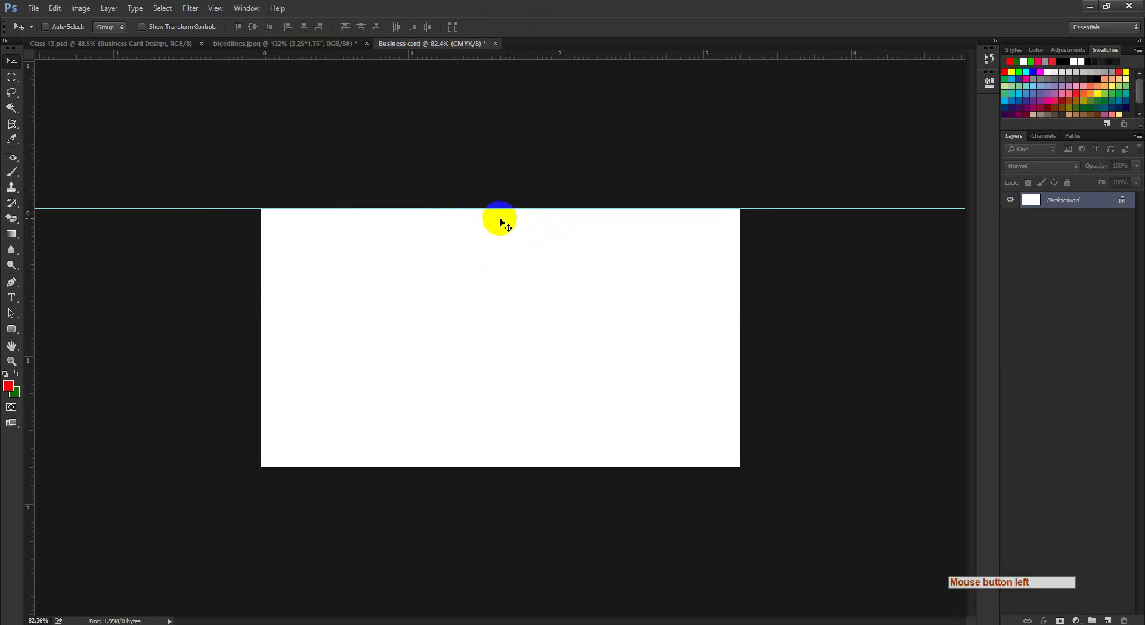
left_click(534, 116)
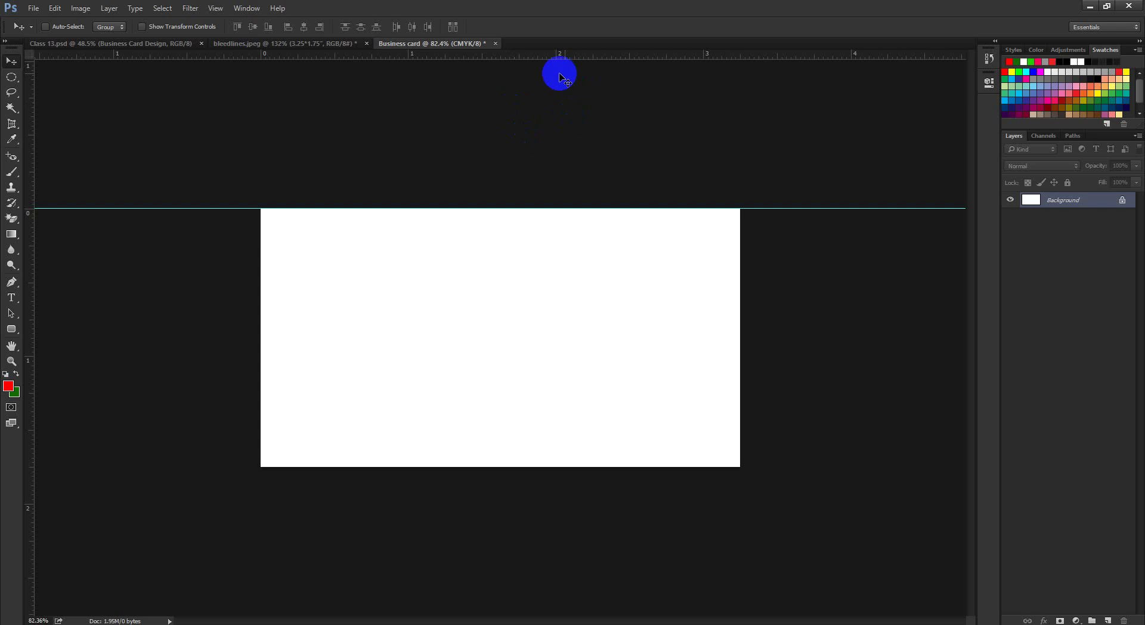
- Place a horizontal guide on the card's bottom edge and vertical guides on its left and right edges
left_click_drag(558, 59, 584, 466)
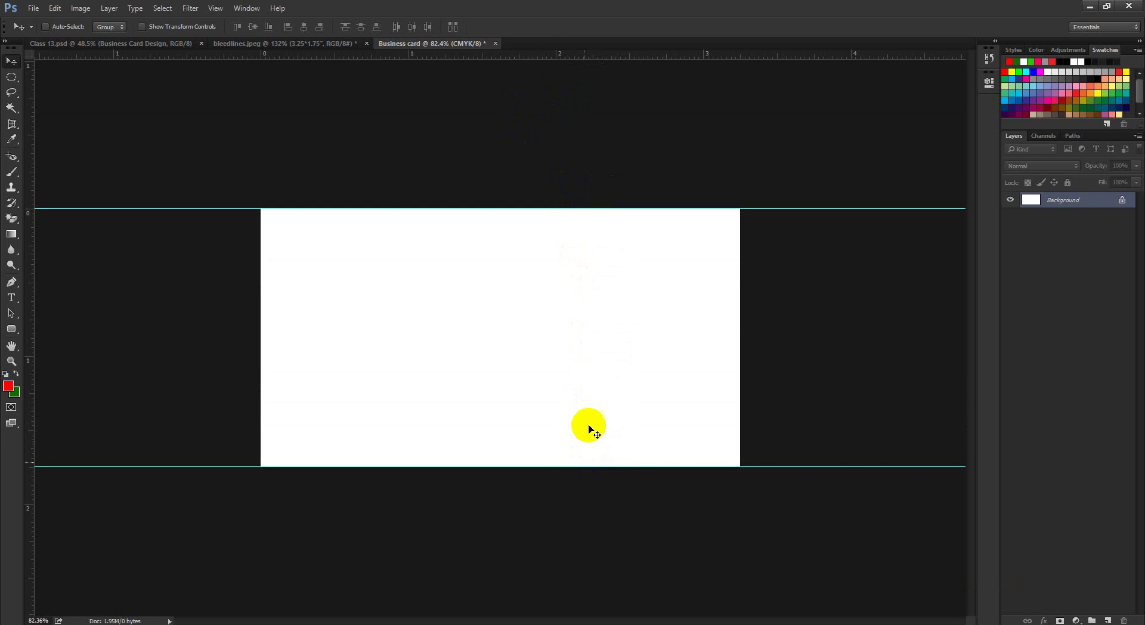
left_click_drag(567, 309, 544, 341)
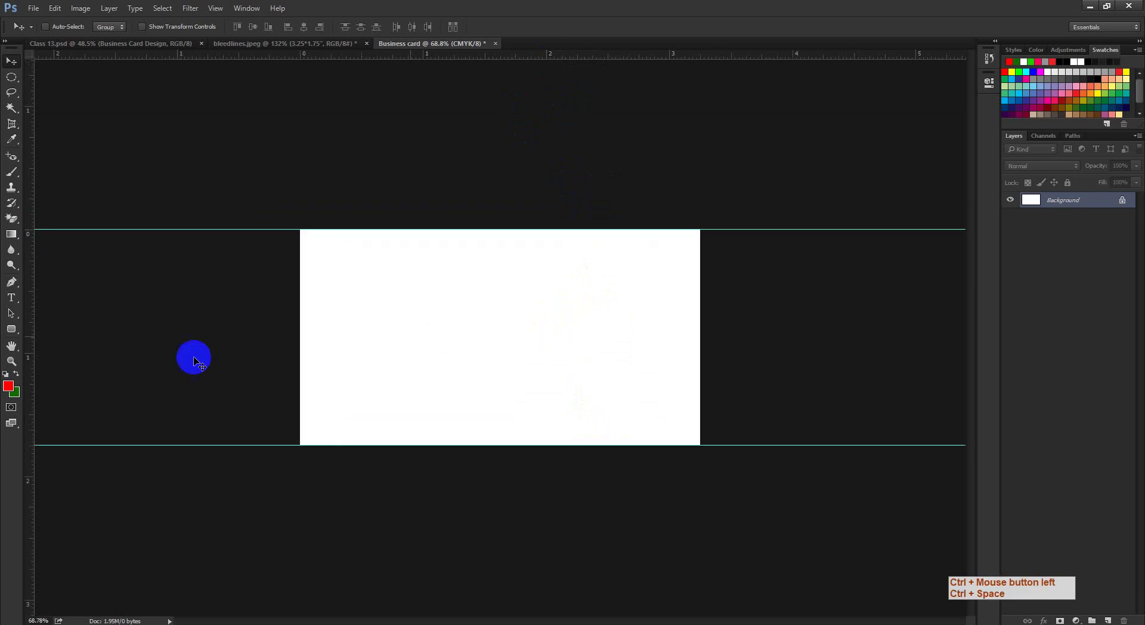
left_click_drag(32, 363, 305, 395)
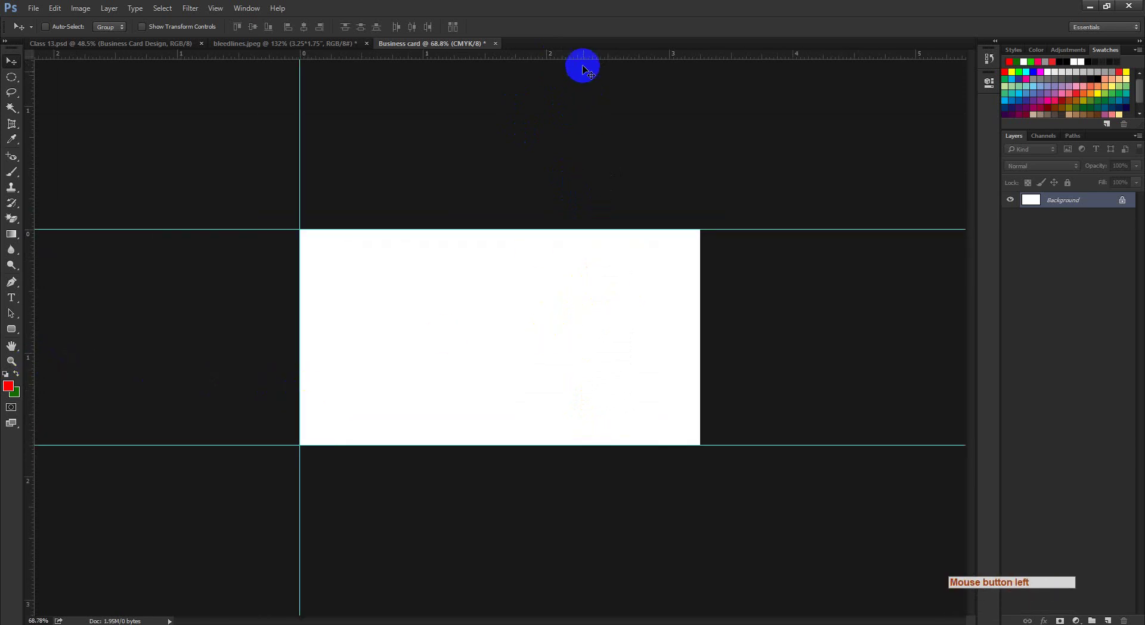
left_click_drag(581, 78, 700, 302)
key("alt")
key("ctrl+space")
left_click_drag(558, 304, 284, 483)
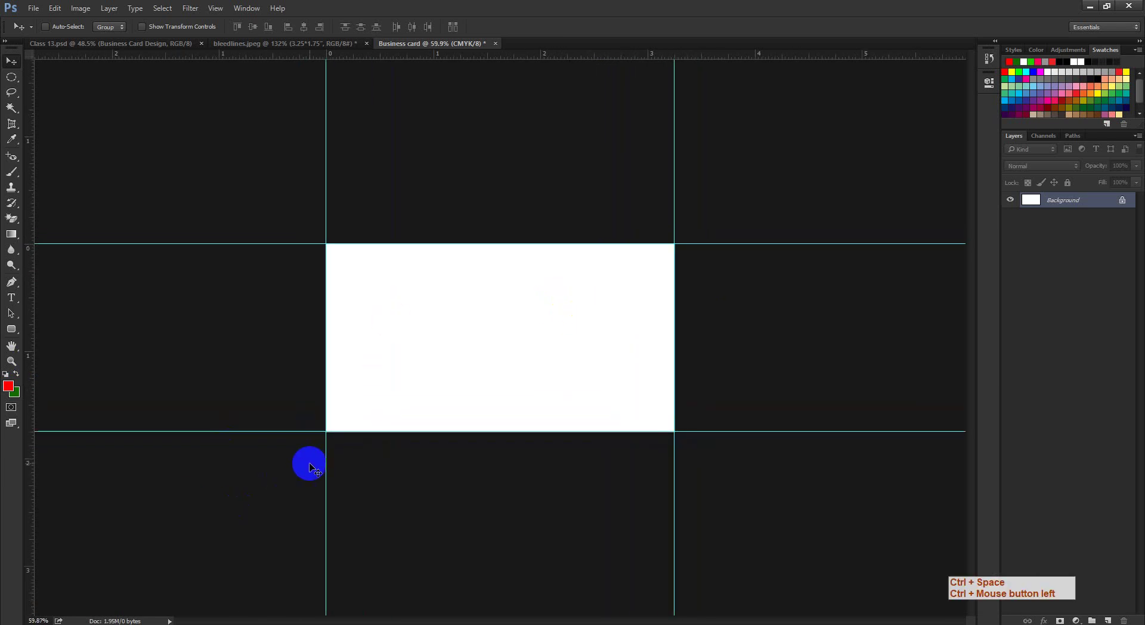
- Review the Trim Line dimensions in bleedlines.jpeg and return to the Business card document
left_click(295, 45)
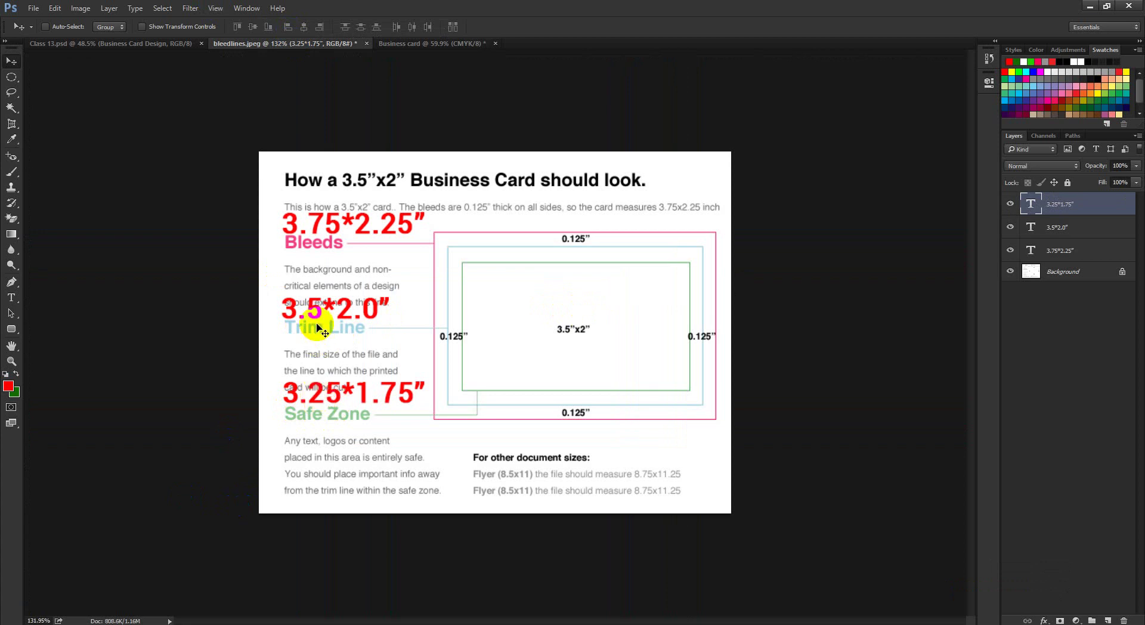
left_click(420, 43)
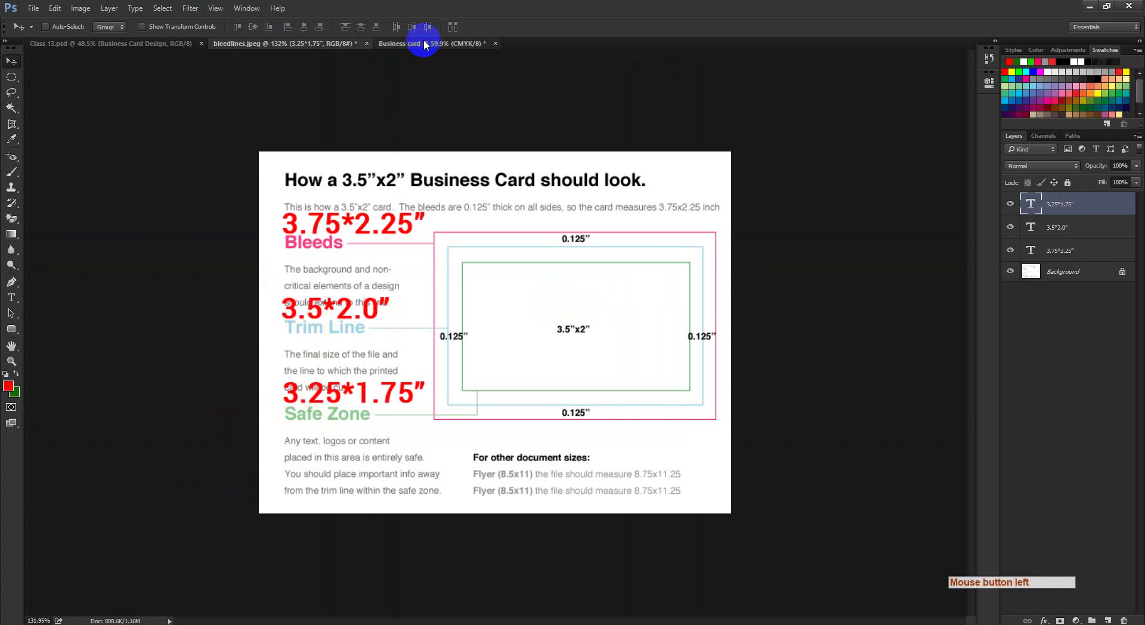
left_click(380, 287, "ctrl")
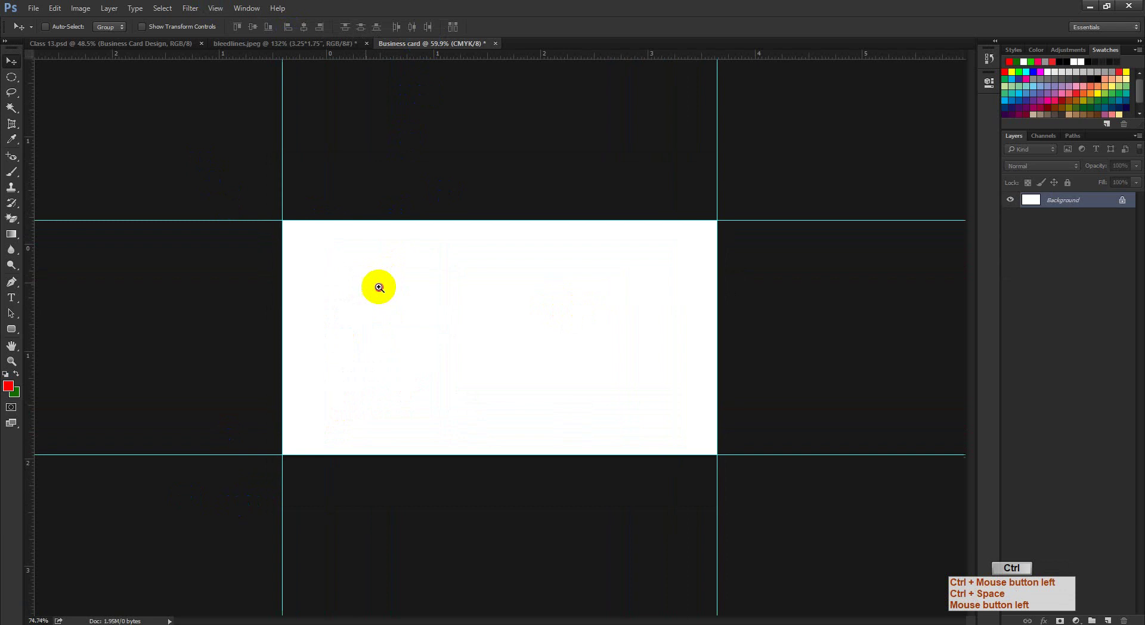
- Try a relative canvas enlargement of 0.25 inches in both width and height
left_click(82, 9)
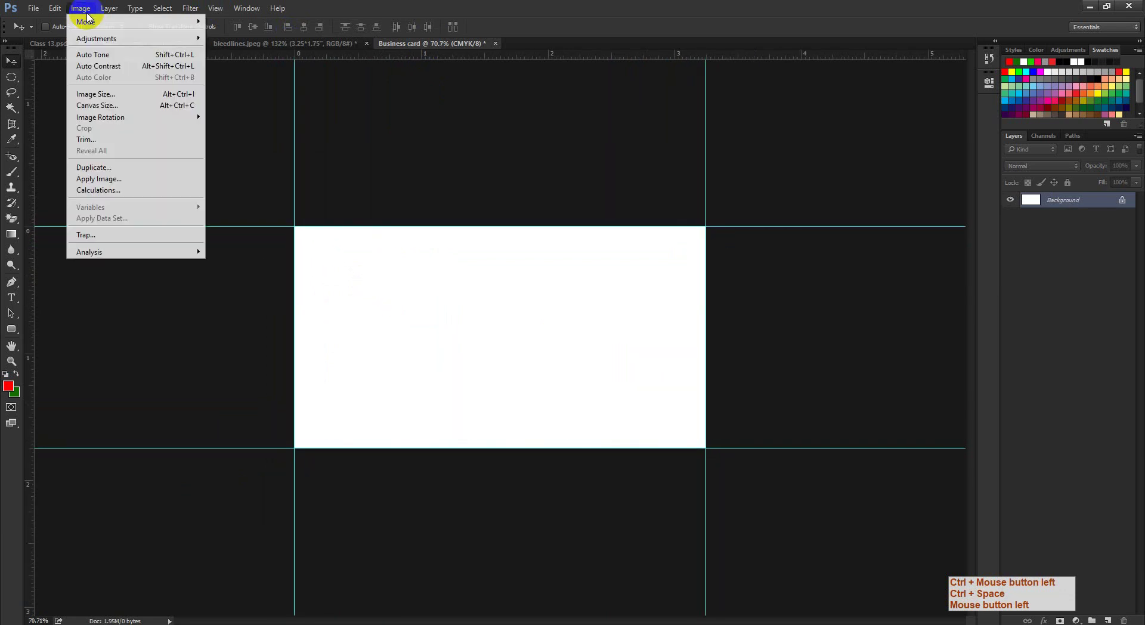
left_click(85, 106)
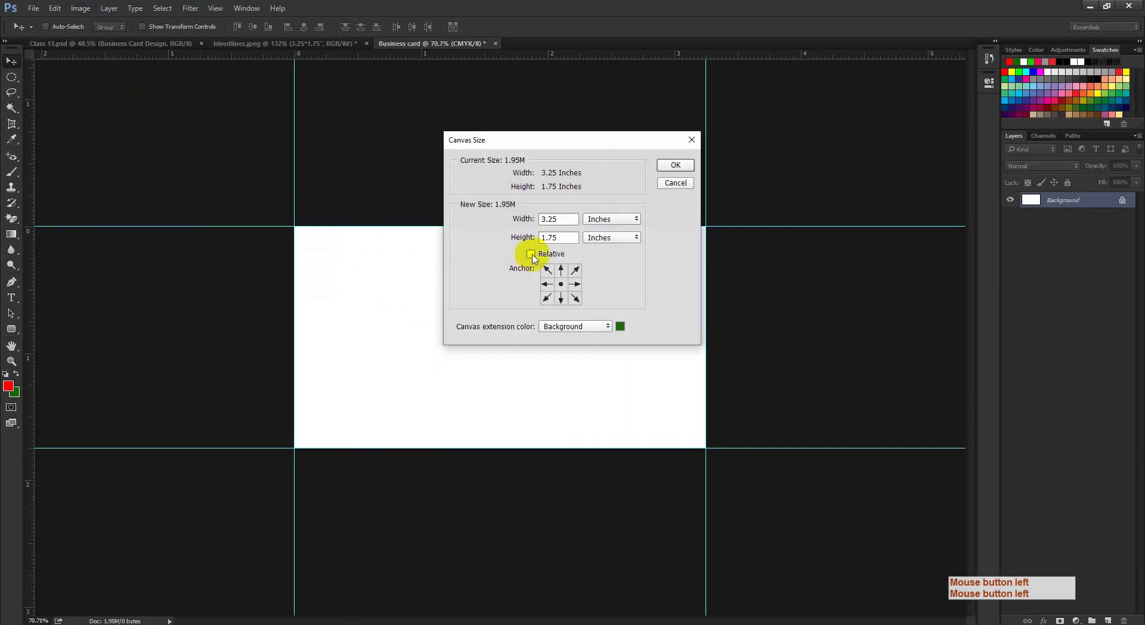
left_click(531, 254)
left_click(558, 220)
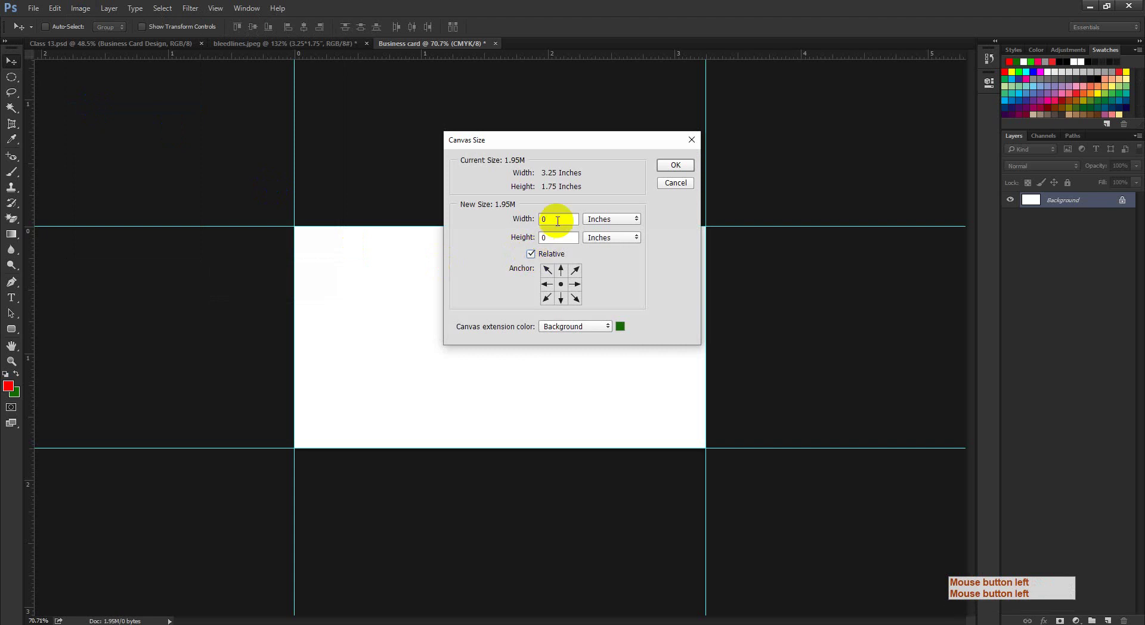
left_click(469, 225)
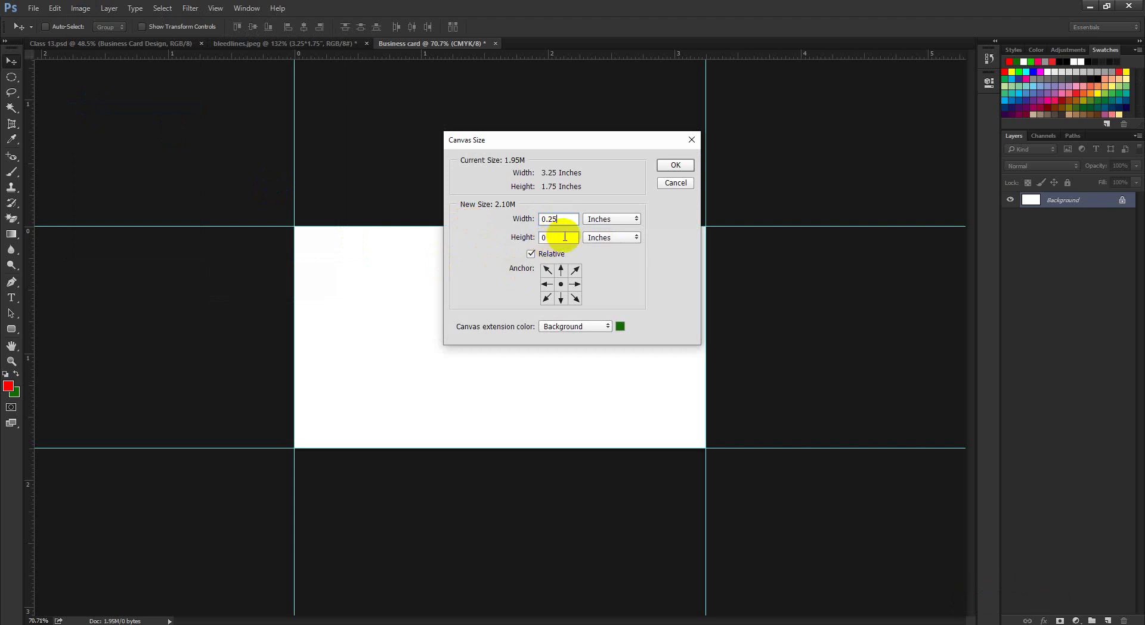
left_click(545, 236)
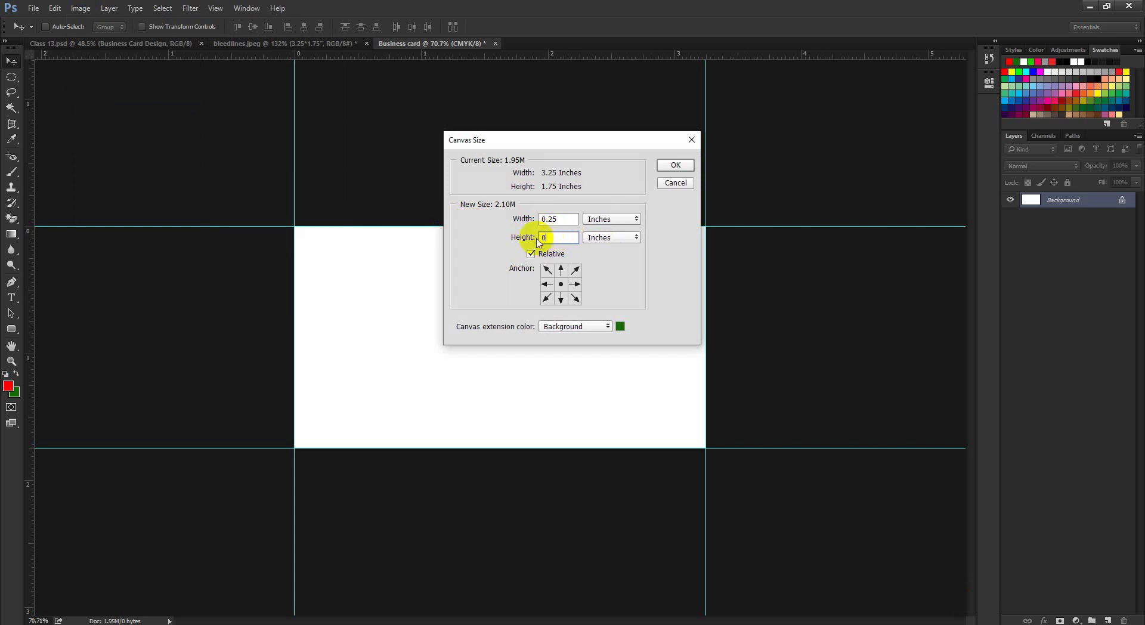
left_click_drag(571, 219, 446, 219)
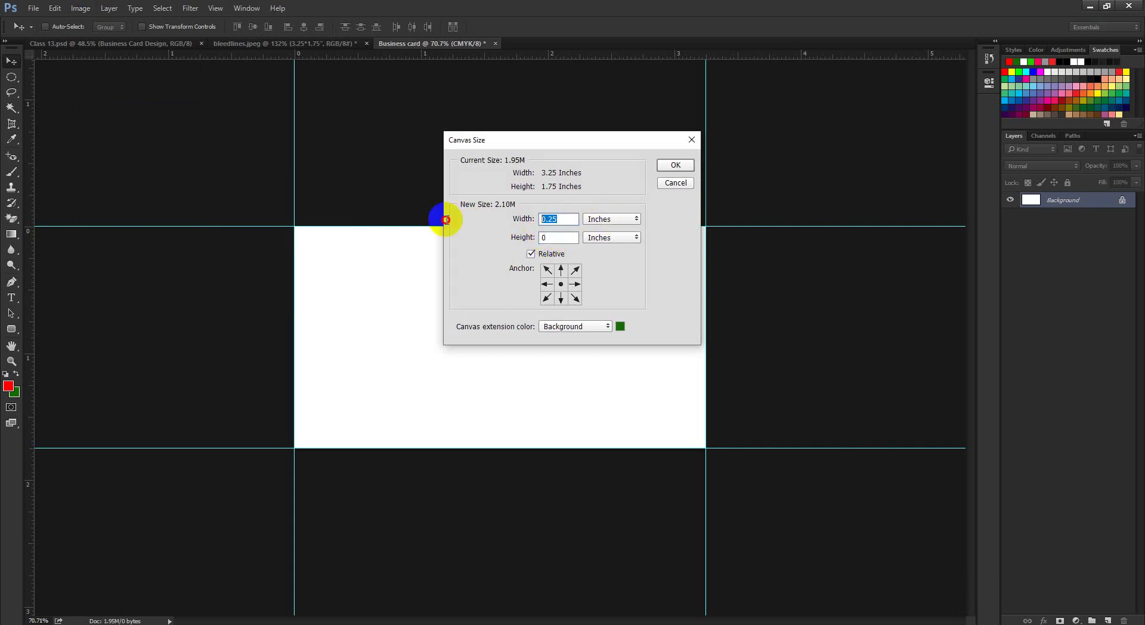
key("ctrl+c")
left_click_drag(568, 237, 495, 242)
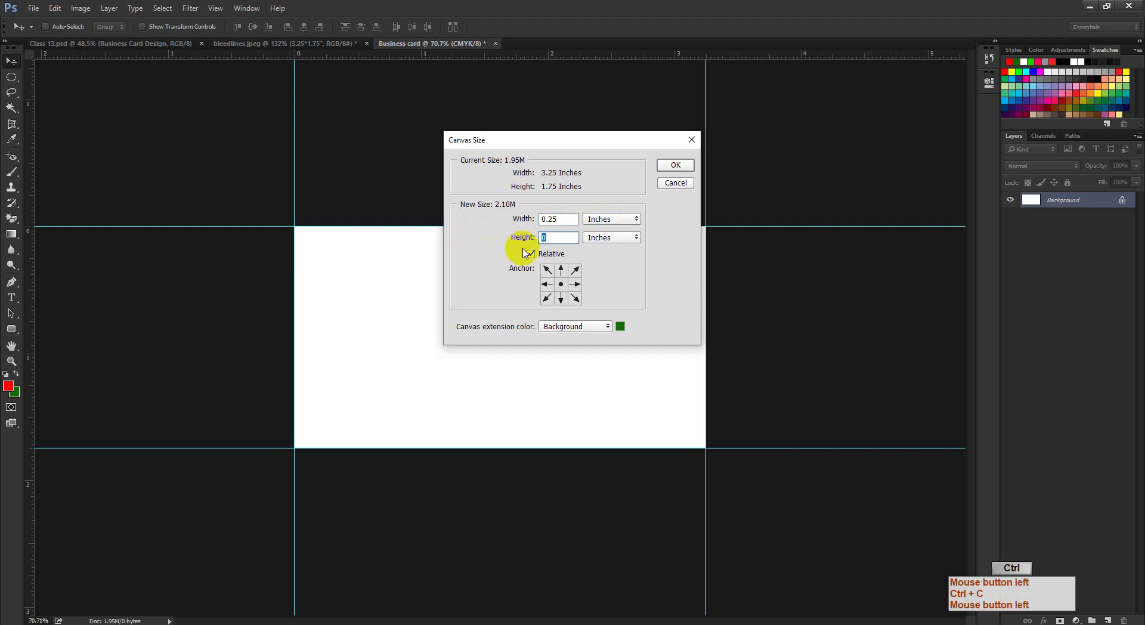
key("ctrl+v")
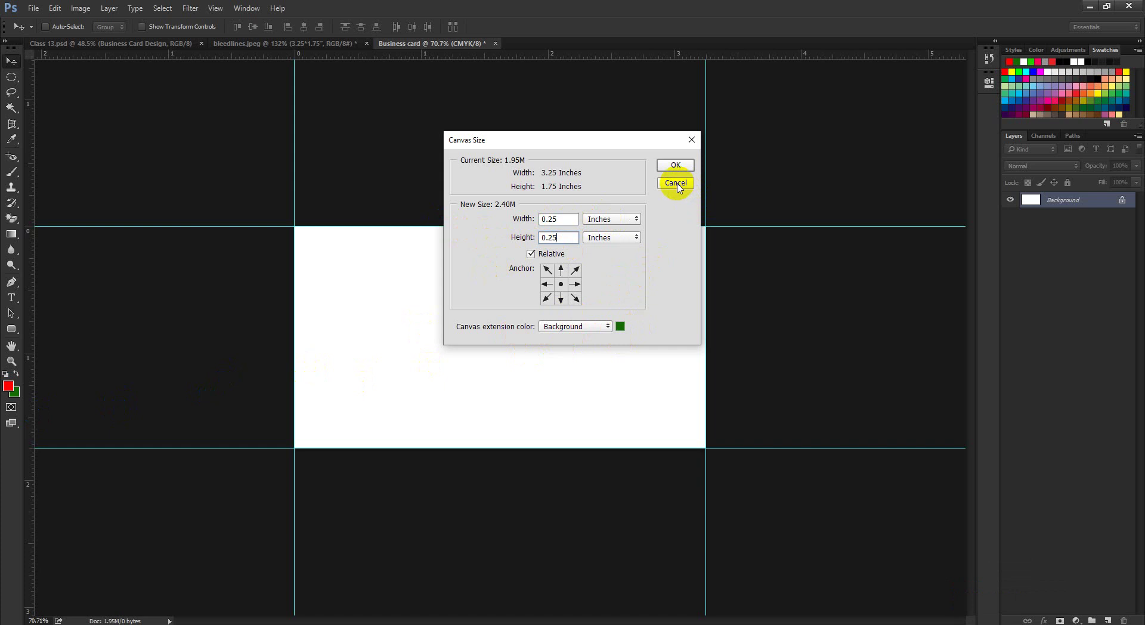
- Copy the 0.25 width value and cancel the canvas size change
left_click(558, 219)
key("ctrl+c")
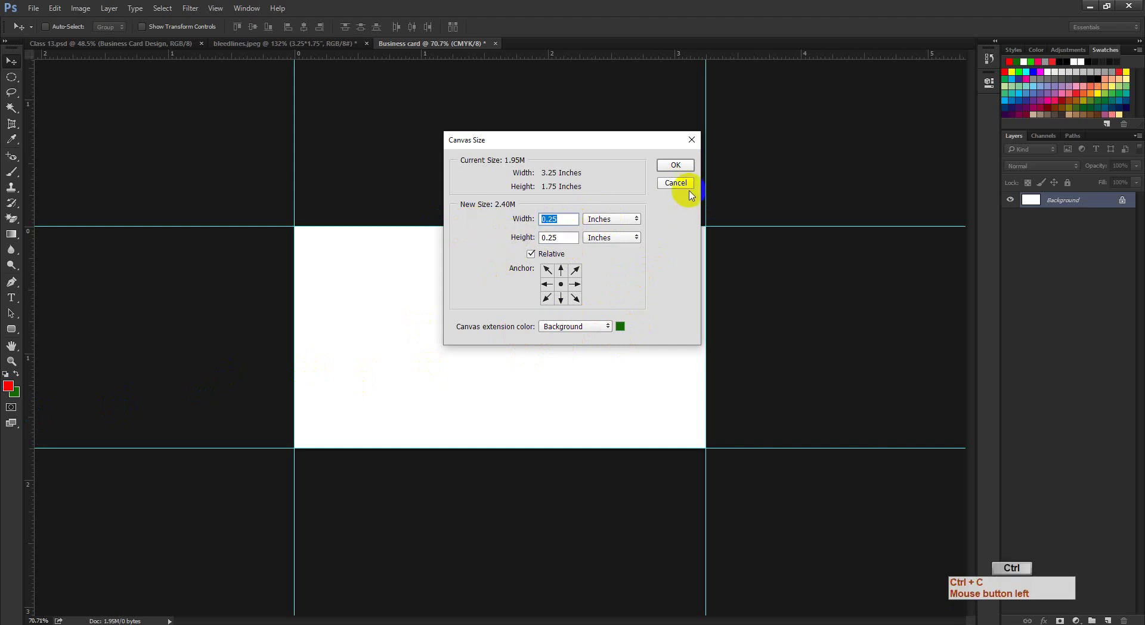
left_click(676, 183)
- Set the background color to white (ffffff) and return to the Move tool
left_click(15, 396)
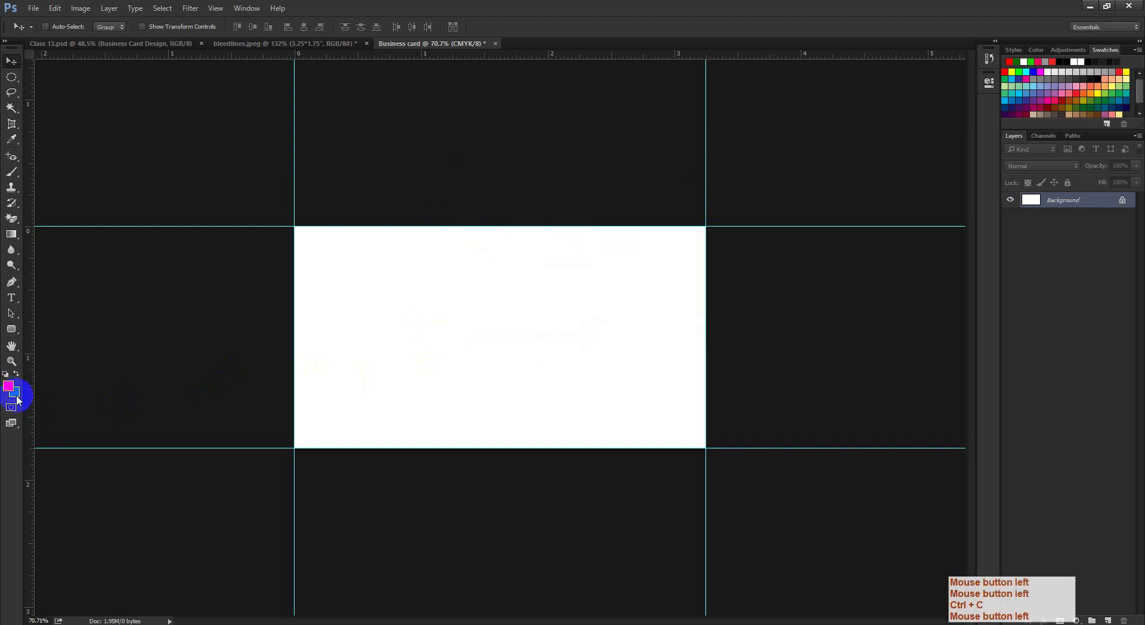
left_click(538, 113)
left_click(928, 189)
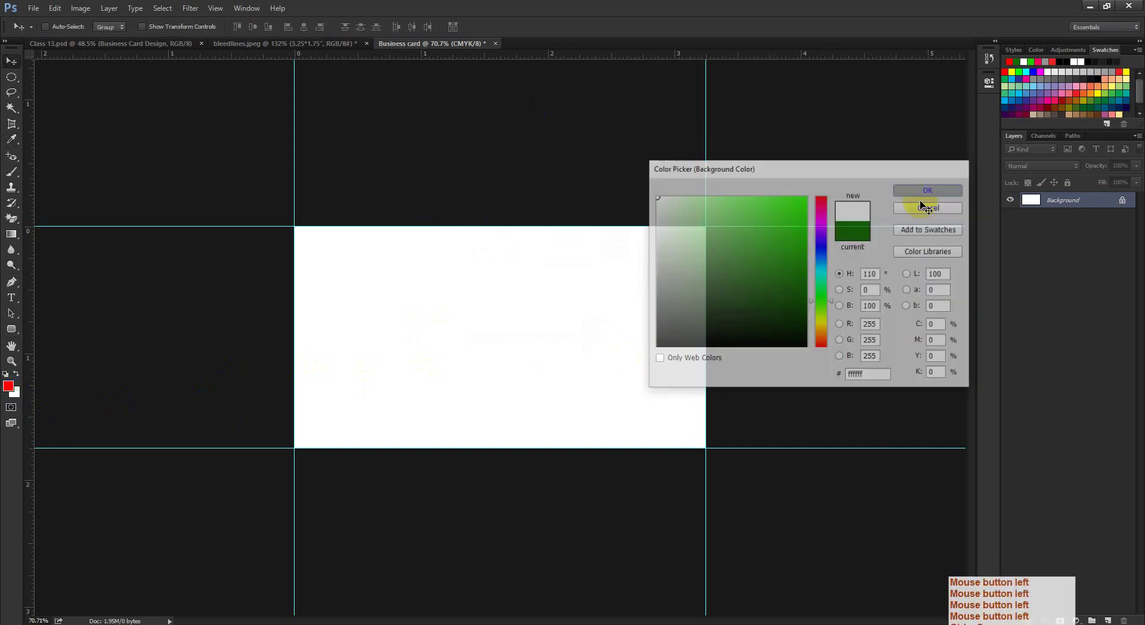
left_click(12, 61)
- Enlarge the canvas by a relative 0.25 inches in width and height, extending it with the background color
left_click(80, 9)
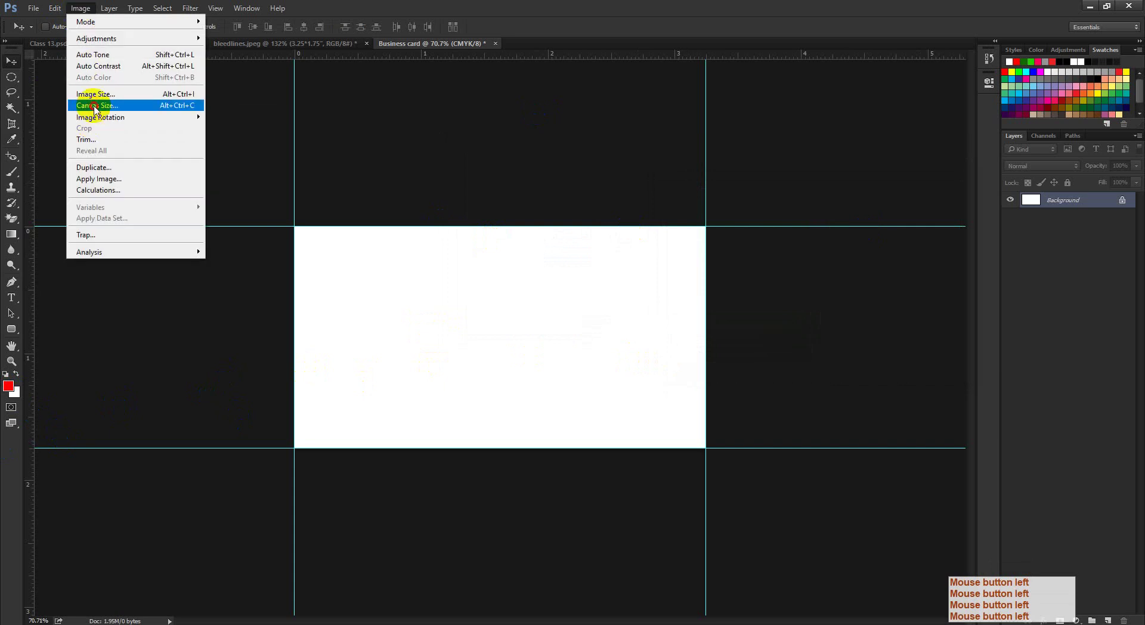
left_click(93, 105)
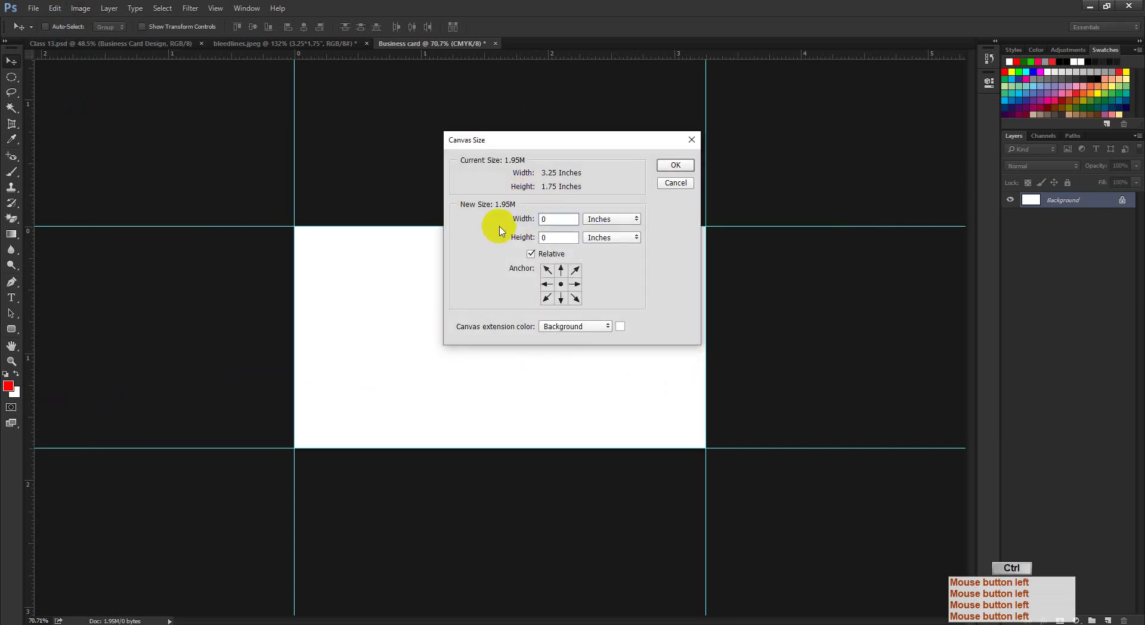
double_click(550, 219)
key("ctrl+v")
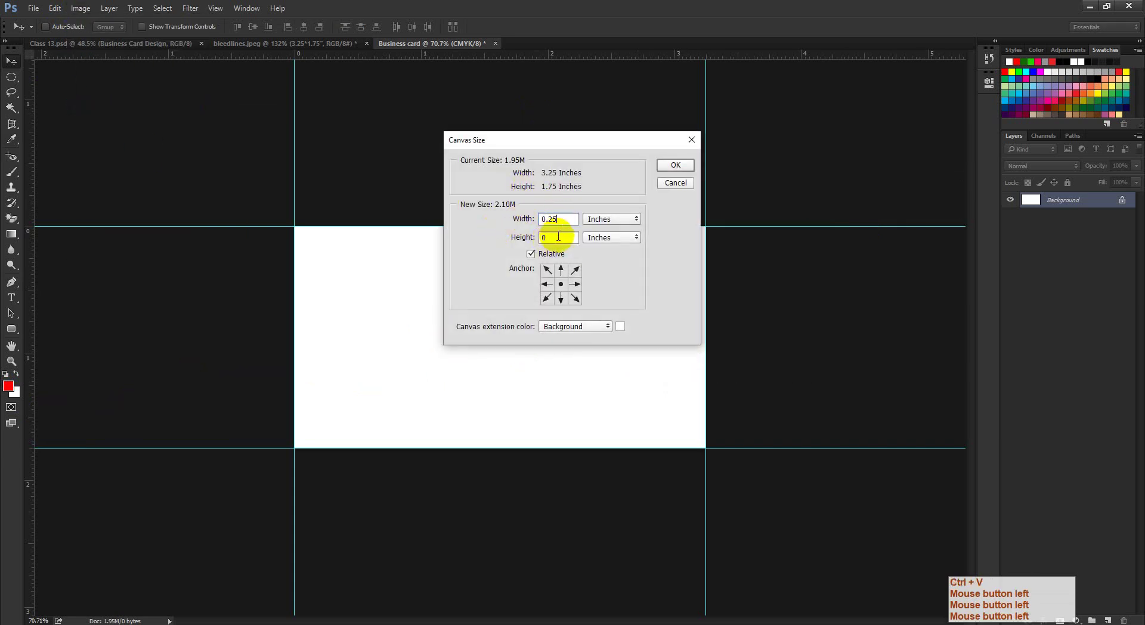
left_click(512, 241)
key("ctrl+v")
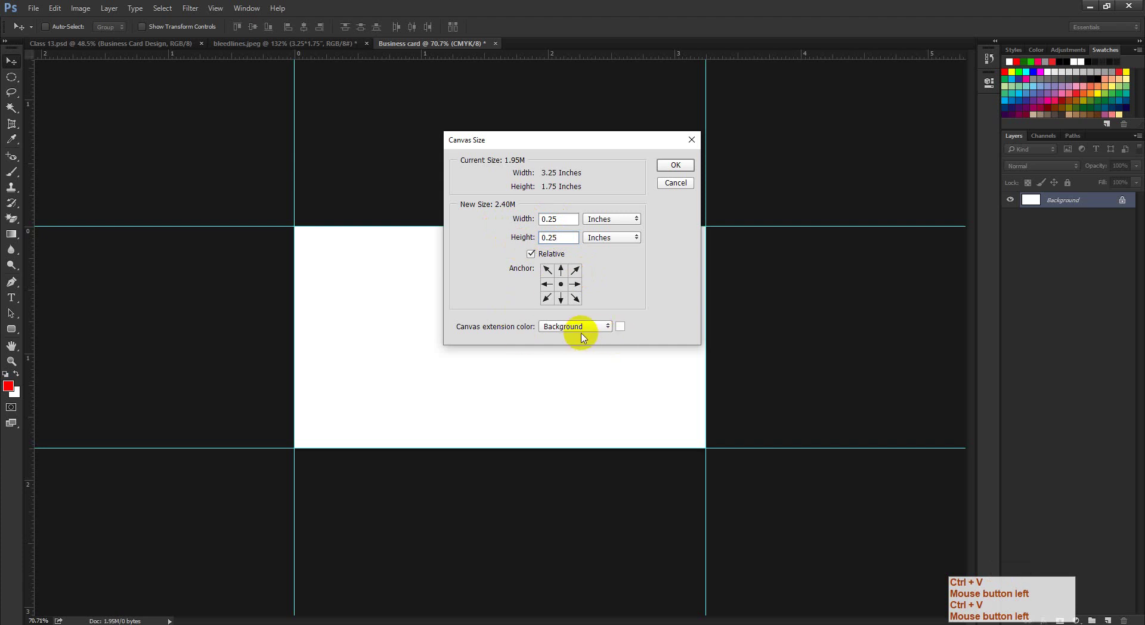
left_click(666, 169)
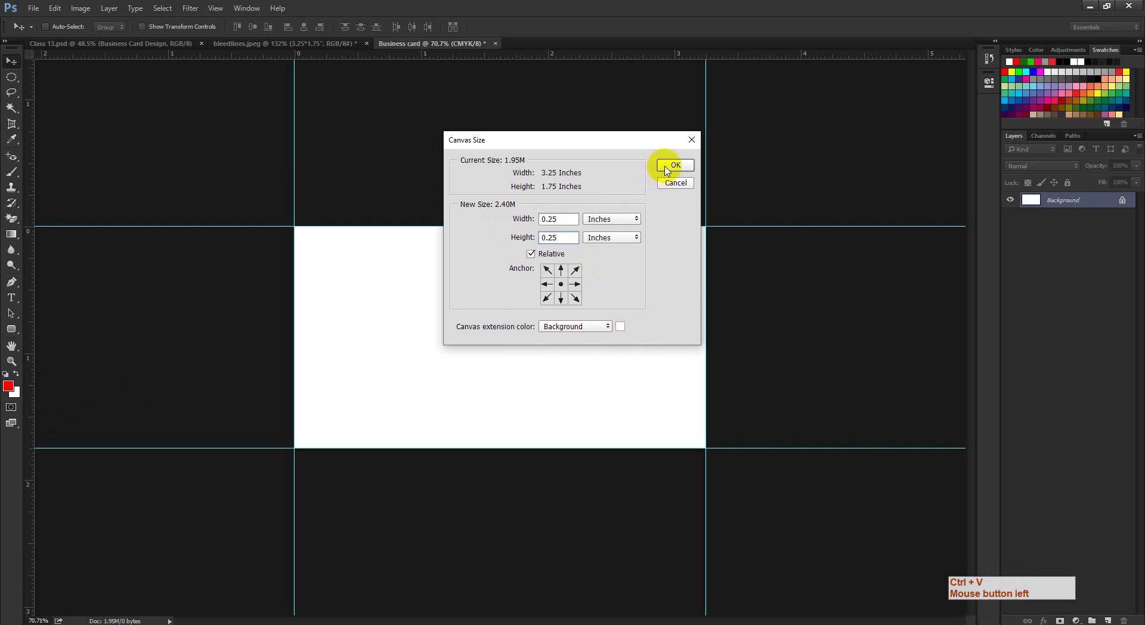
- Place guides on the top, bottom, left and right edges of the enlarged canvas
left_click(371, 253, "ctrl")
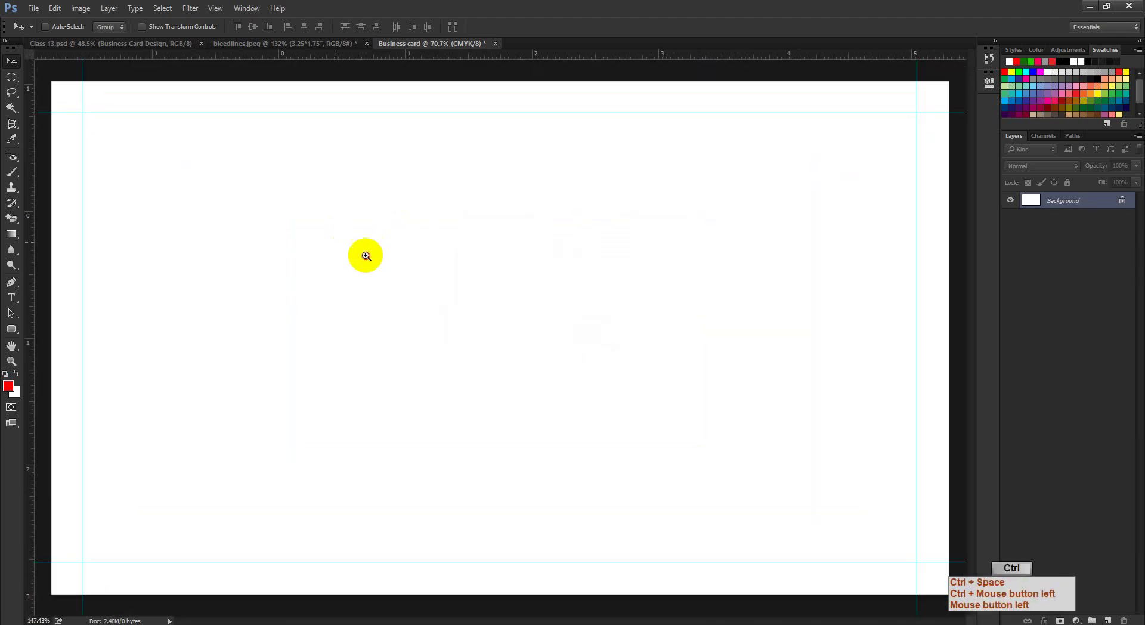
left_click_drag(366, 256, 348, 258)
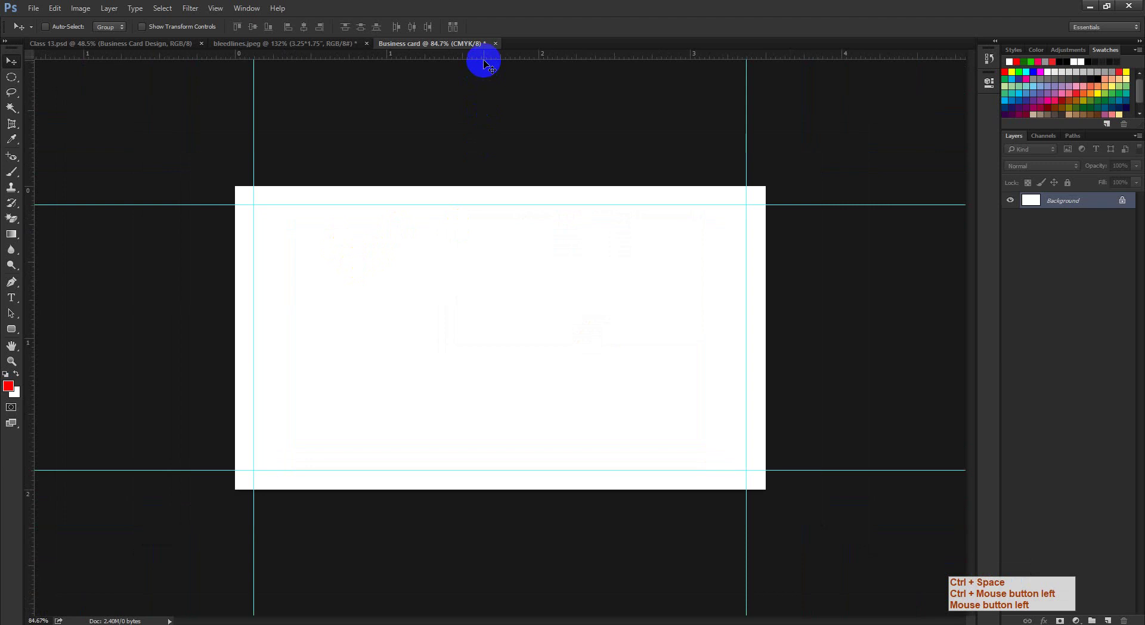
left_click_drag(484, 61, 478, 185)
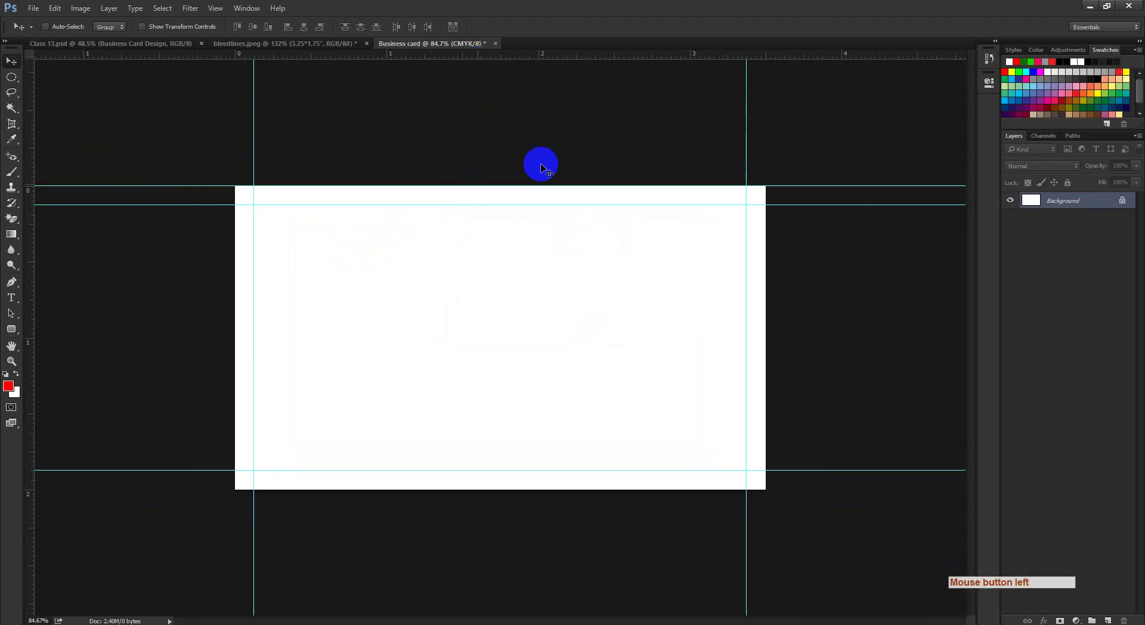
left_click_drag(521, 56, 471, 489)
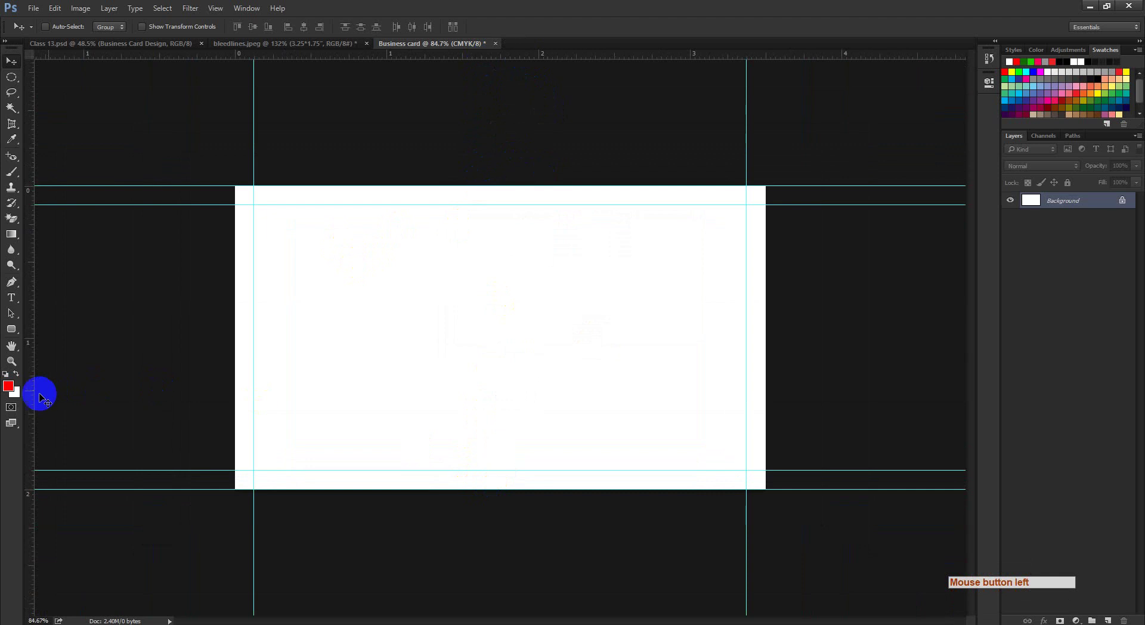
left_click_drag(32, 400, 234, 403)
left_click_drag(31, 404, 603, 424)
key("ctrl+space")
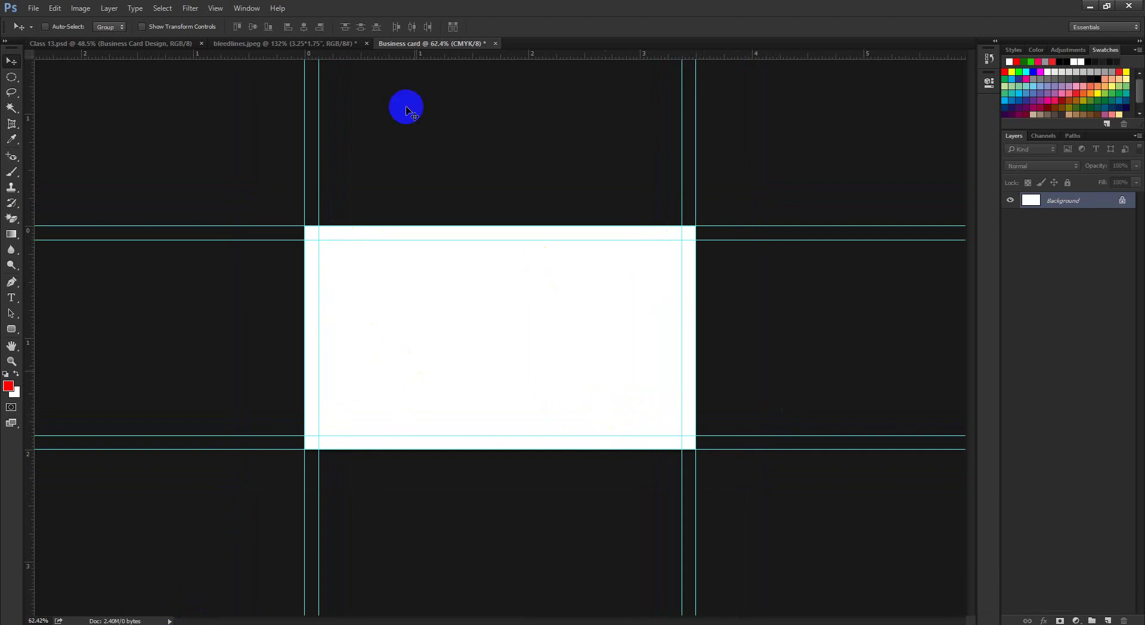
- Check the bleed size in the bleedlines reference and enlarge the business card canvas by a relative 0.25 inches in width and height
left_click(289, 43)
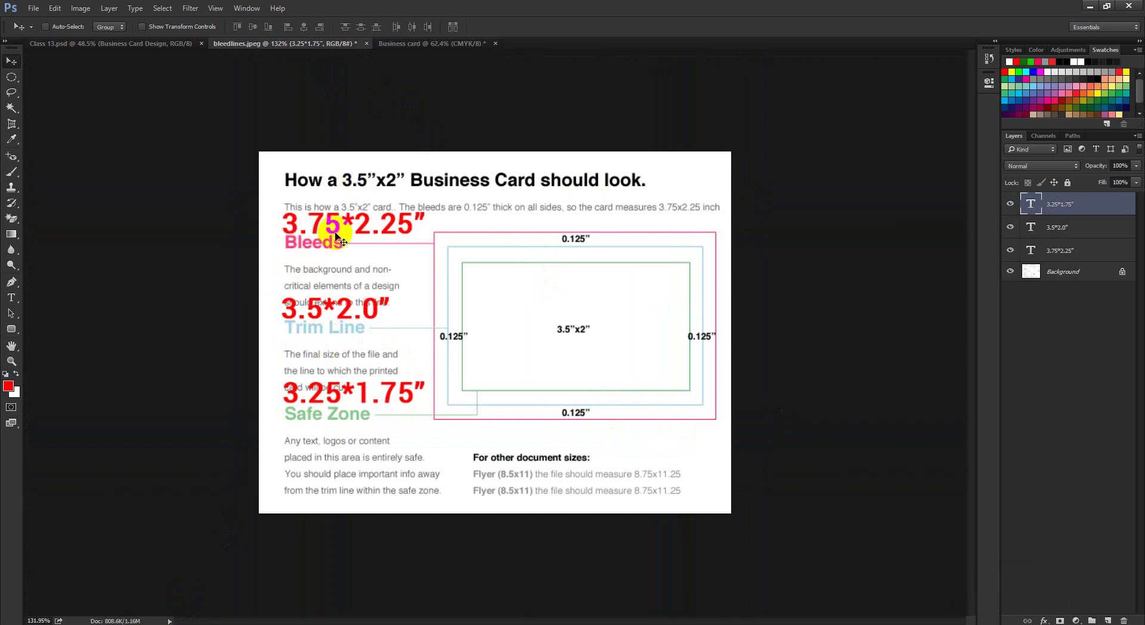
left_click(418, 43)
left_click(81, 8)
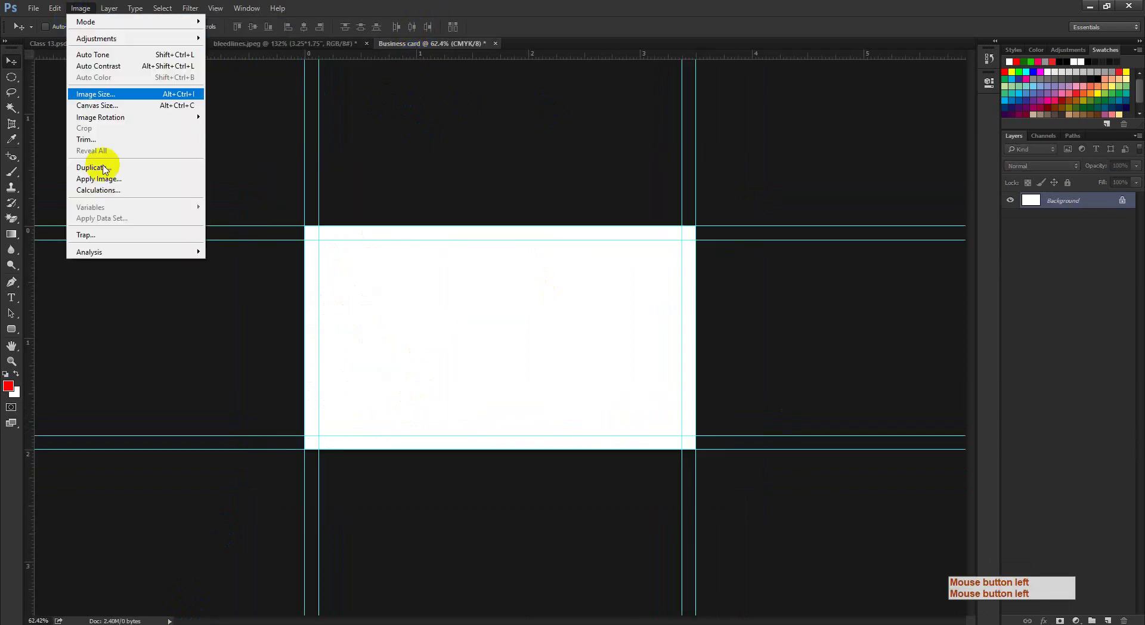
left_click(96, 105)
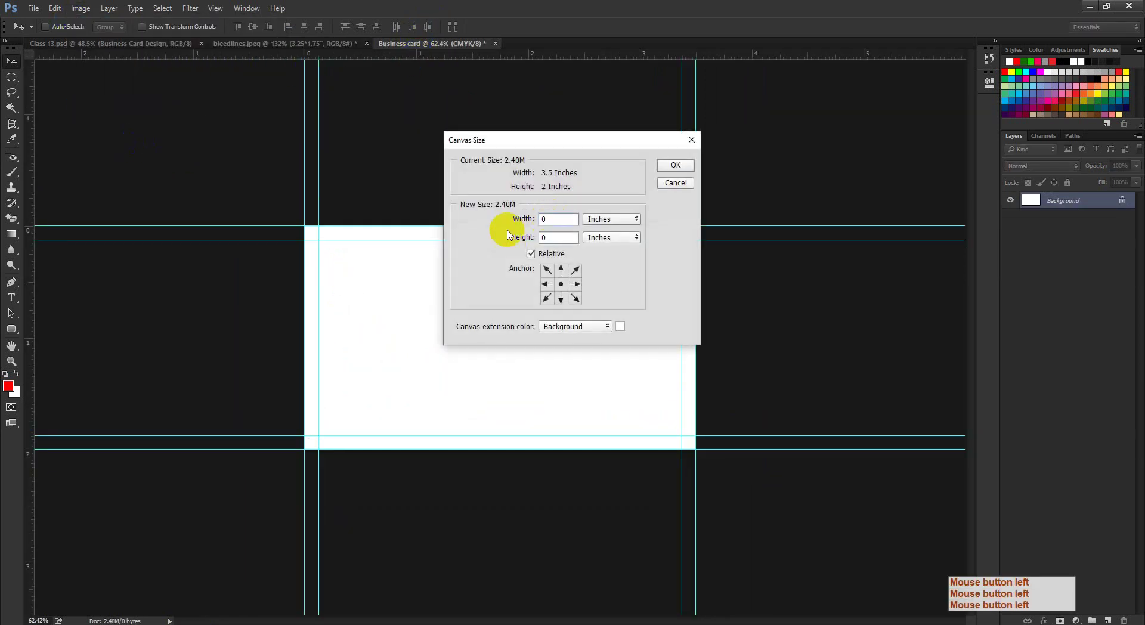
key("ctrl+v")
left_click(555, 238)
key("ctrl+v")
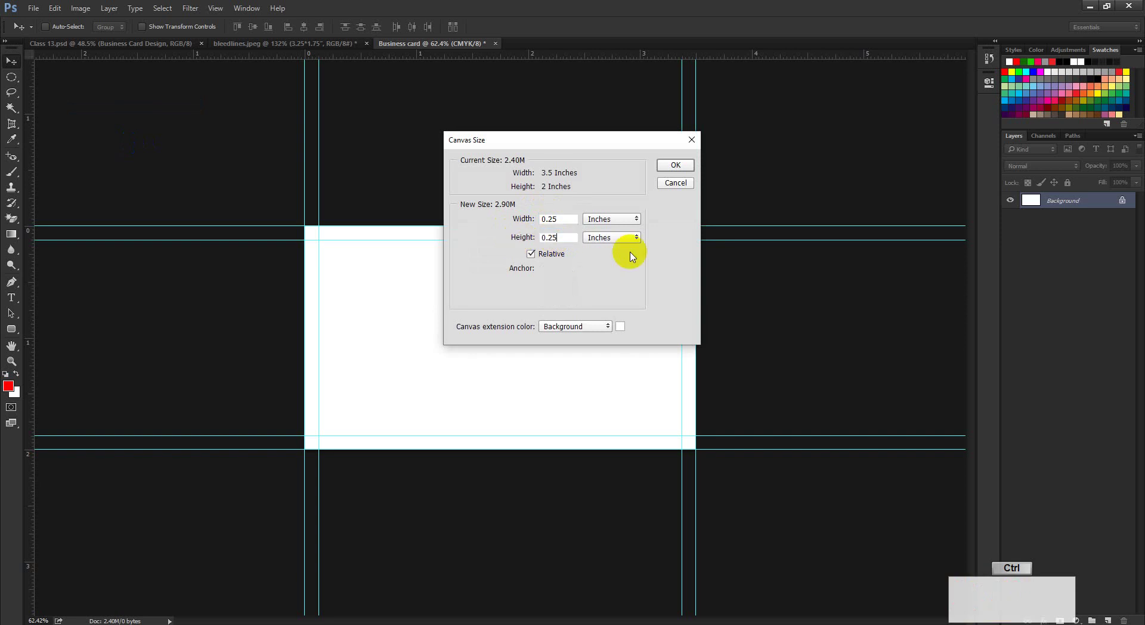
left_click(674, 165)
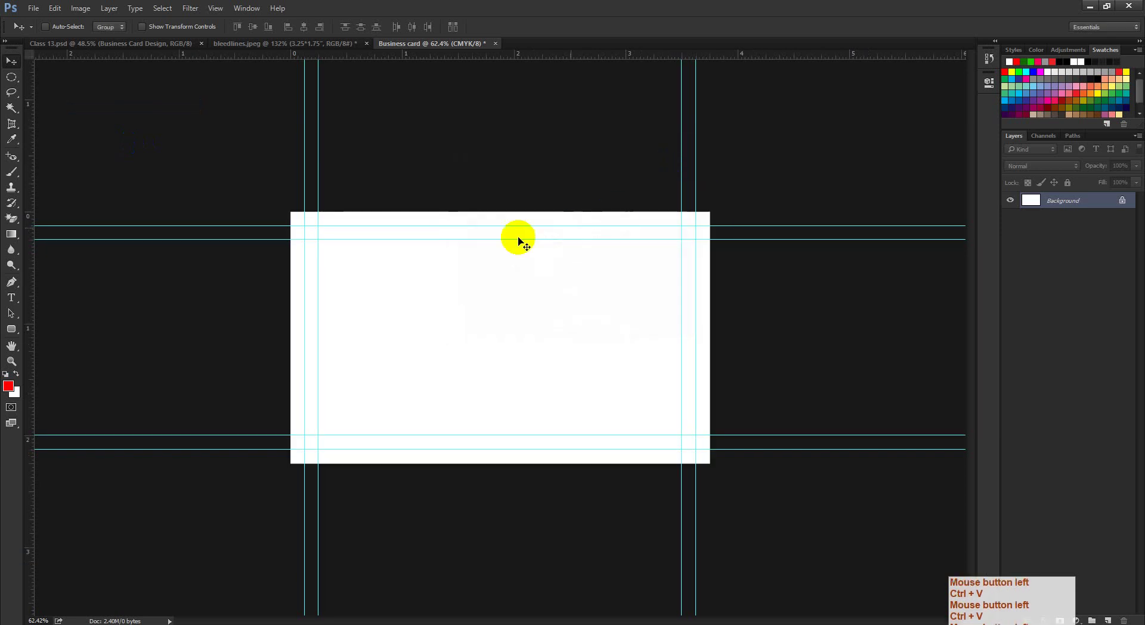
- Switch from the Rounded Rectangle tool to the Rectangle tool
key("ctrl+space")
left_click_drag(519, 241, 528, 266)
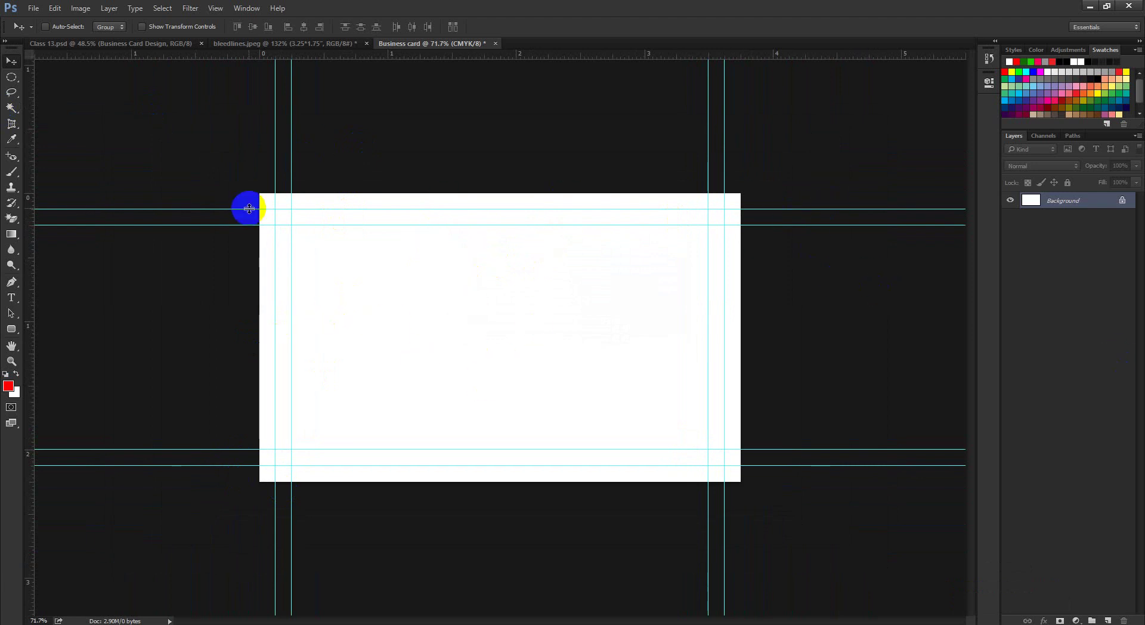
left_click(12, 329)
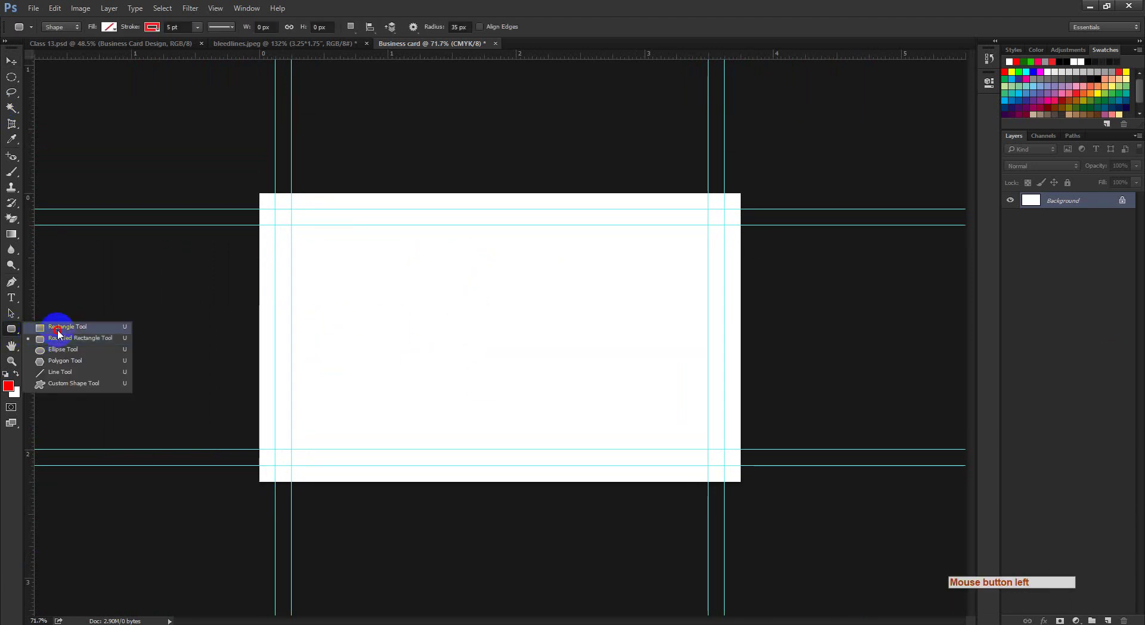
left_click(57, 328)
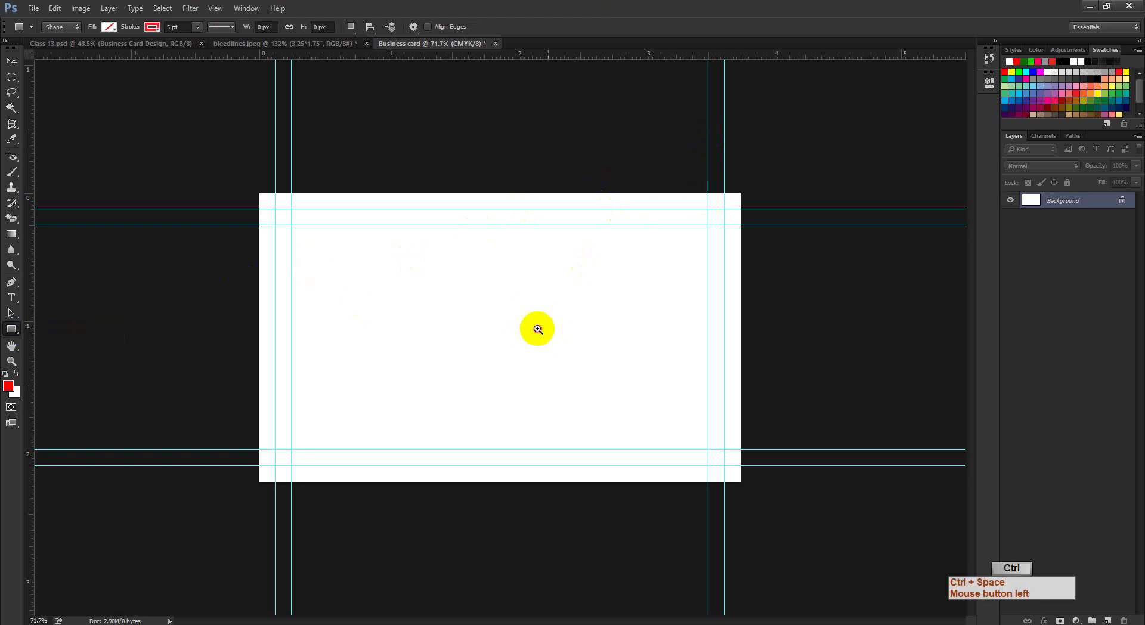
left_click_drag(537, 334, 530, 356)
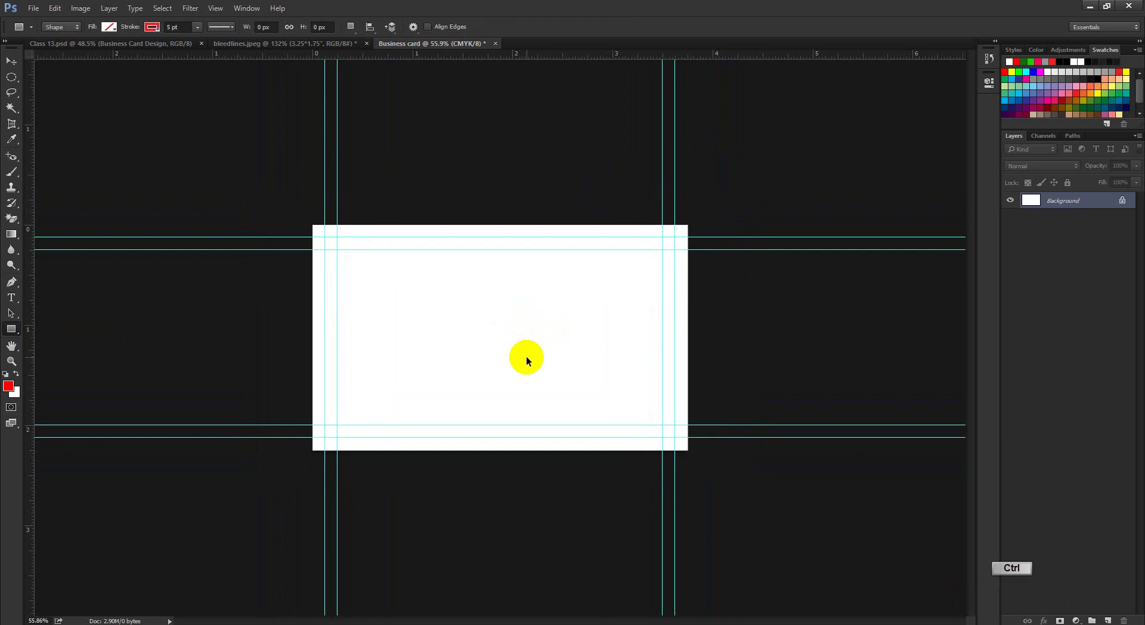
- Toggle the visibility of the guides and of all extras off and back on
key("ctrl+semicolon")
key("ctrl+semicolon")
key("ctrl+semicolon")
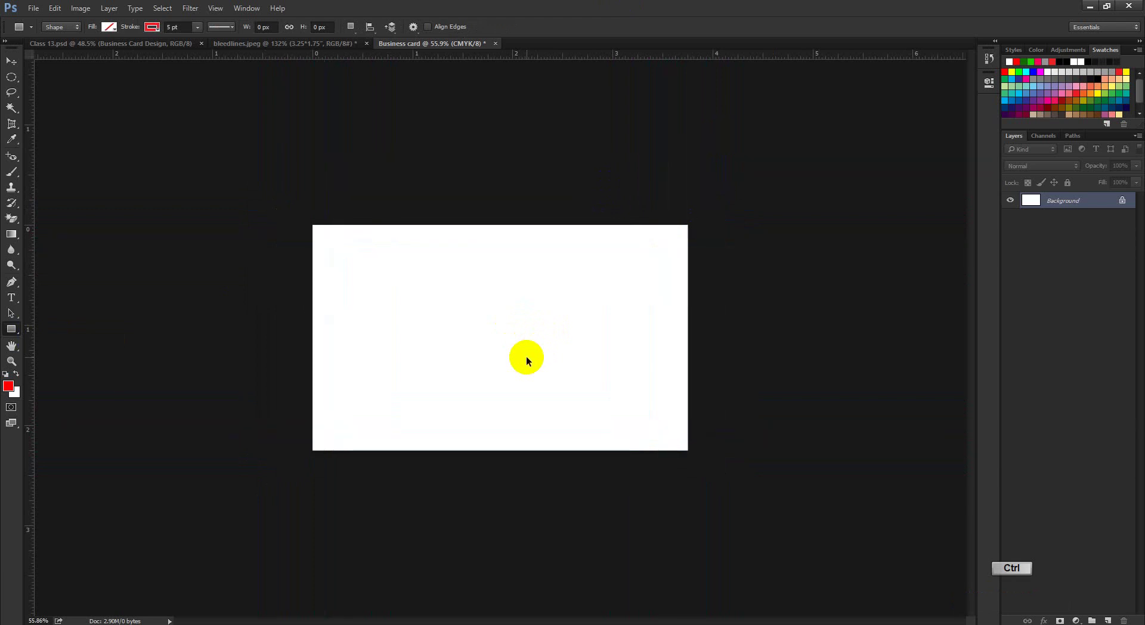
key("ctrl+semicolon")
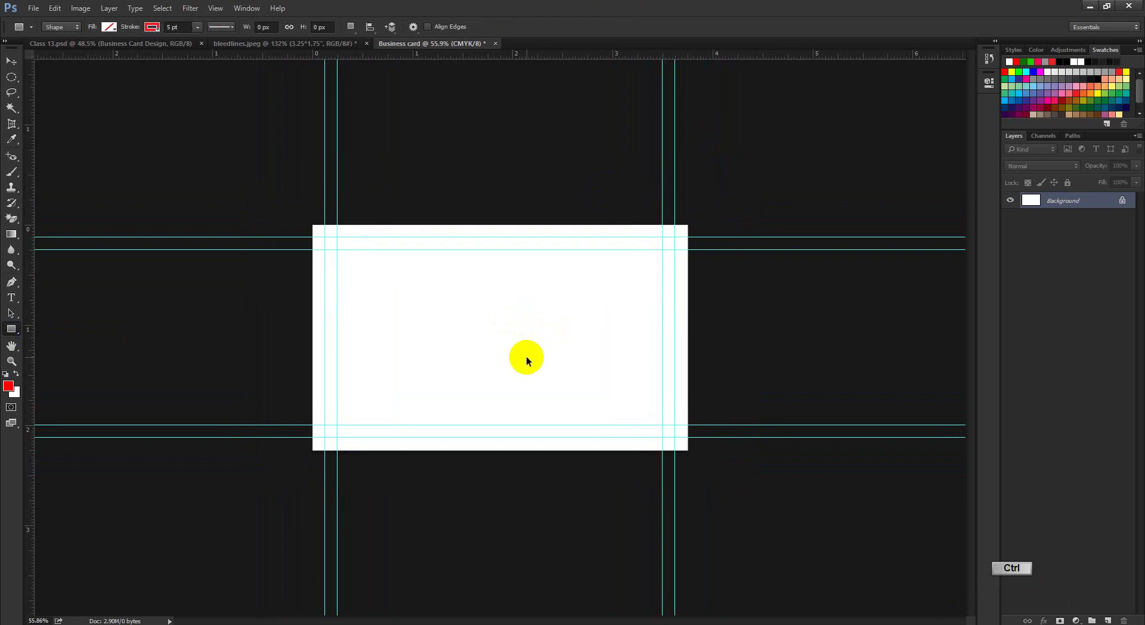
key("ctrl+h")
key("ctrl+h")
key("ctrl+h")
key("ctrl+h")
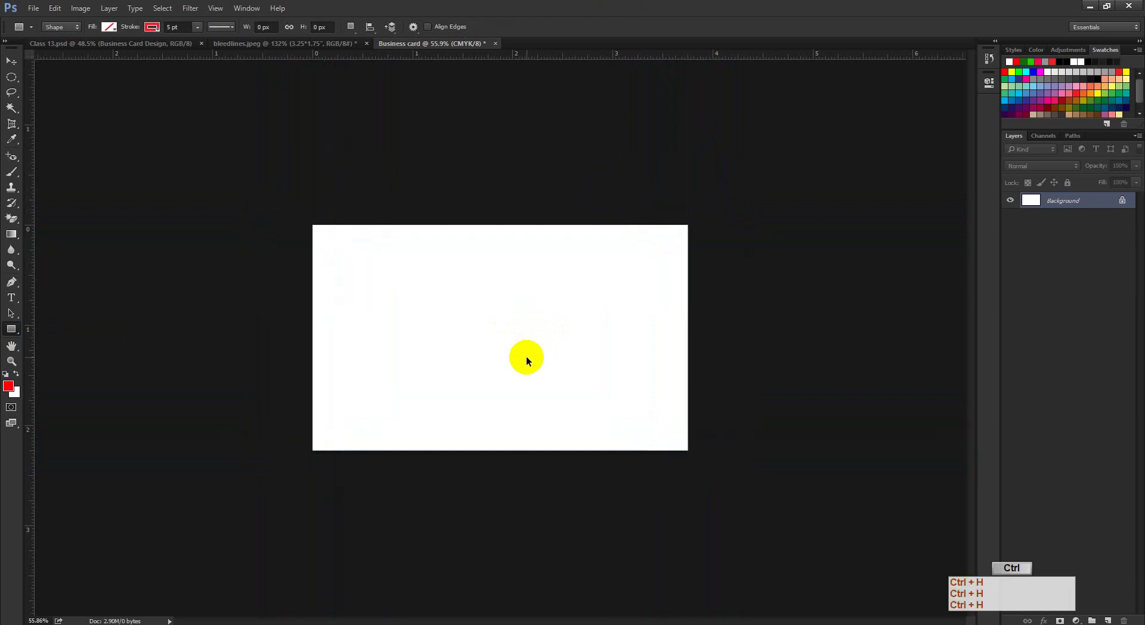
key("ctrl+h")
key("ctrl+h")
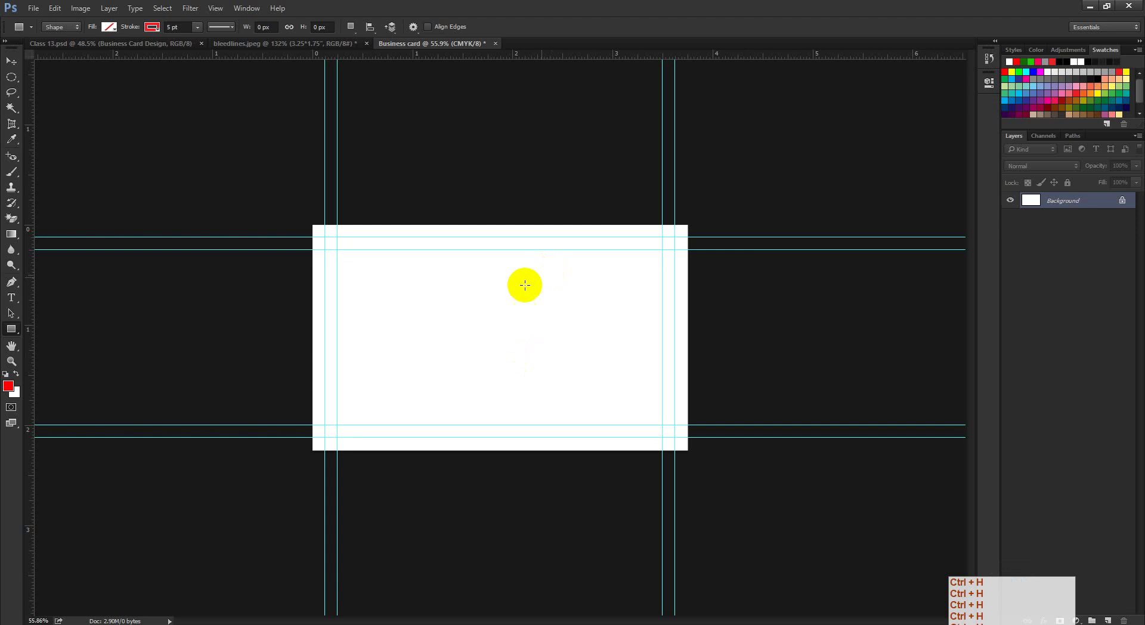
- Turn the Guides display option off and restore the guides
left_click(212, 8)
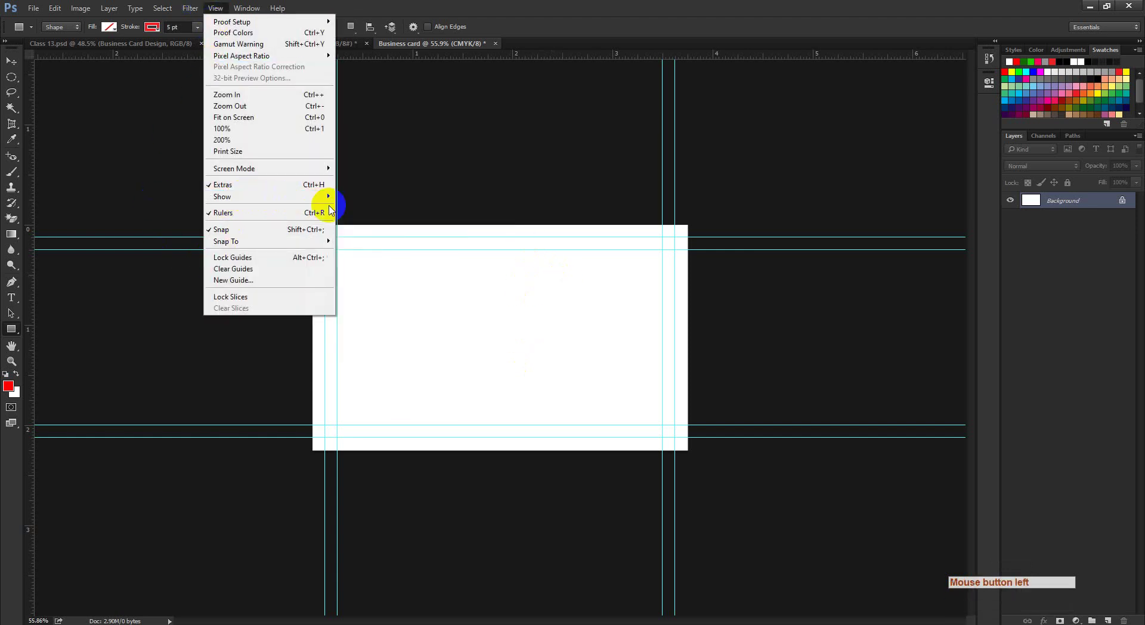
mouse_move(321, 197)
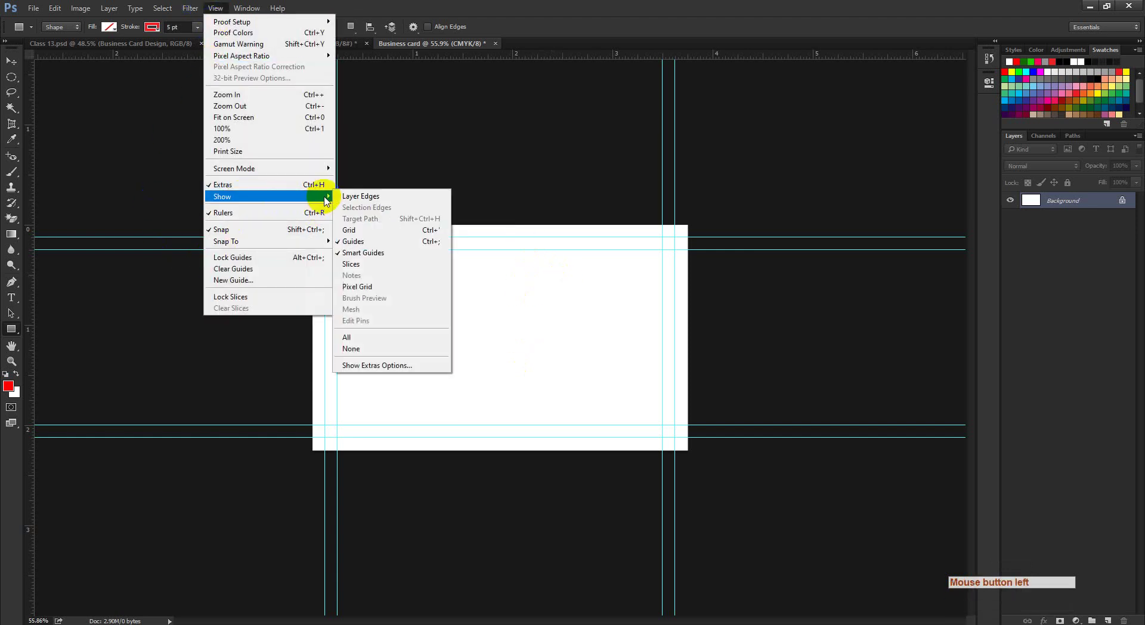
left_click(358, 242)
left_click(216, 10)
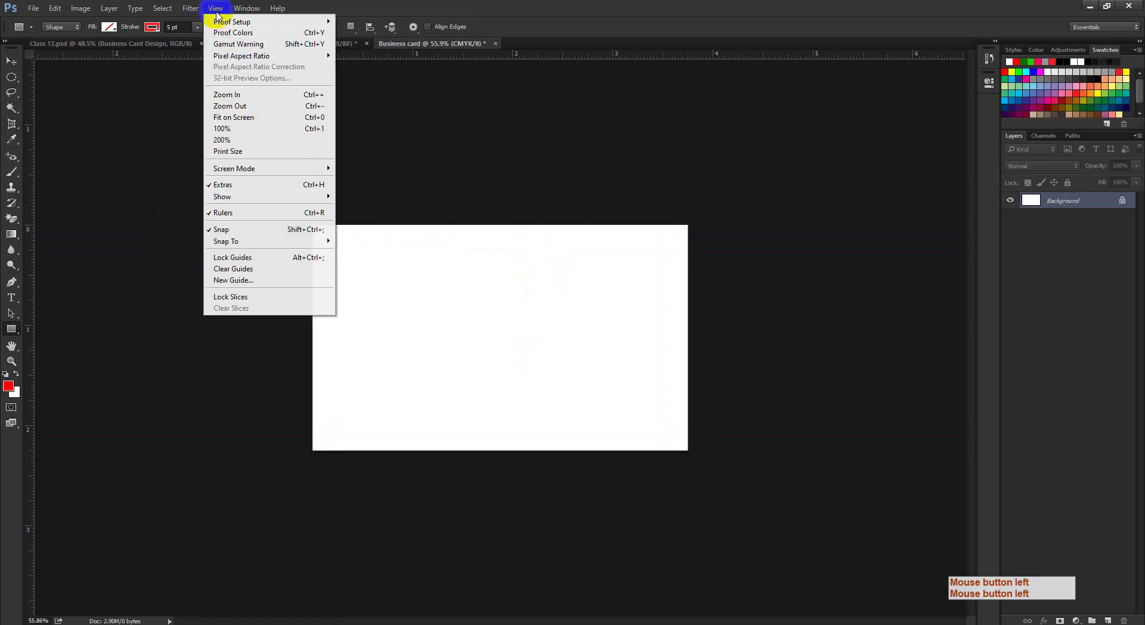
left_click(391, 6)
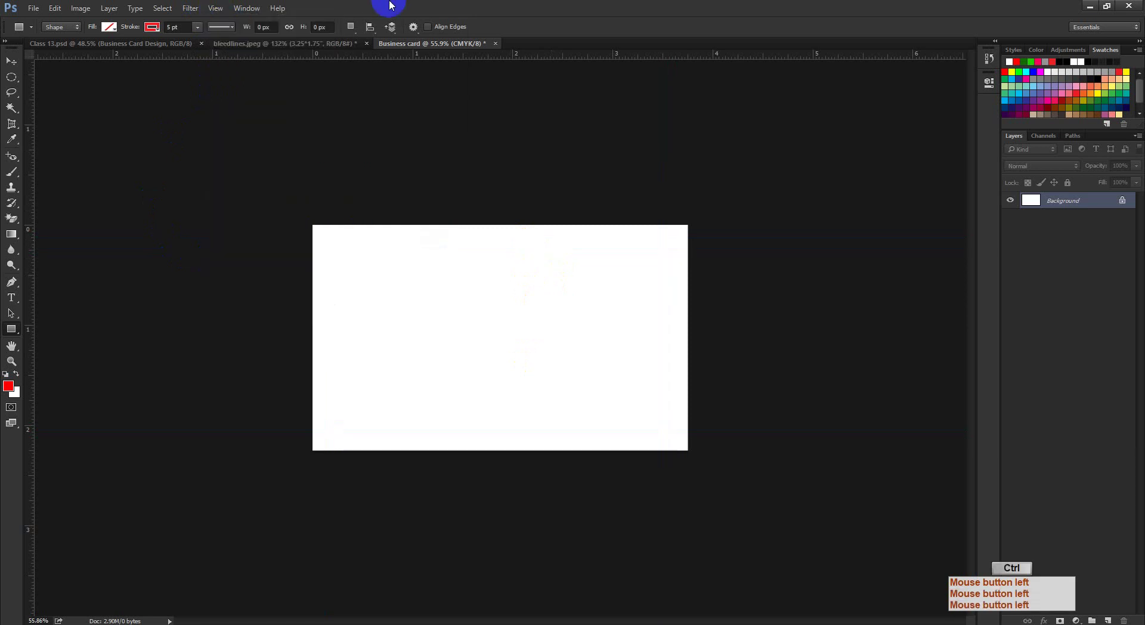
key("ctrl+semicolon")
- Set the Rectangle tool's fill to gray and its stroke to none
left_click_drag(557, 197, 594, 188)
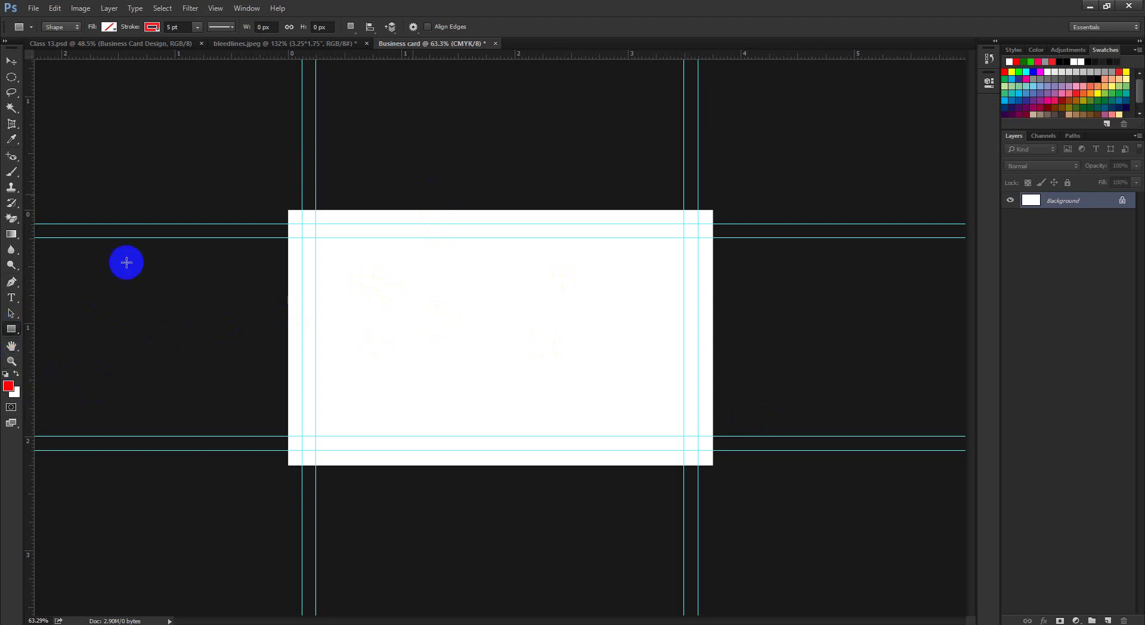
left_click(107, 29)
left_click(87, 89)
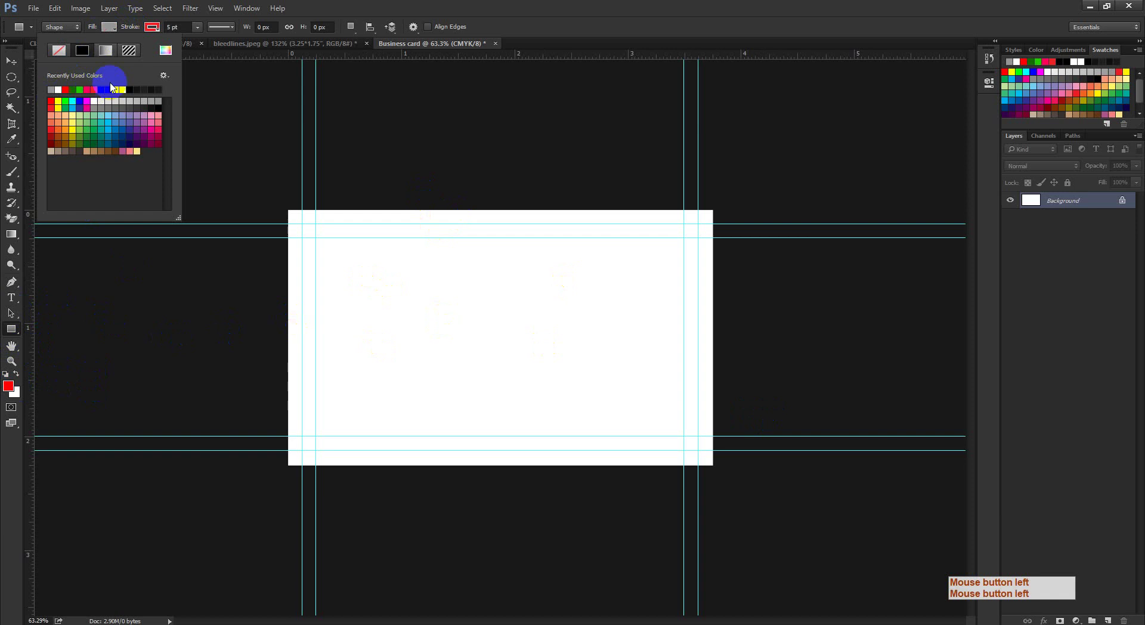
left_click(151, 27)
left_click(102, 50)
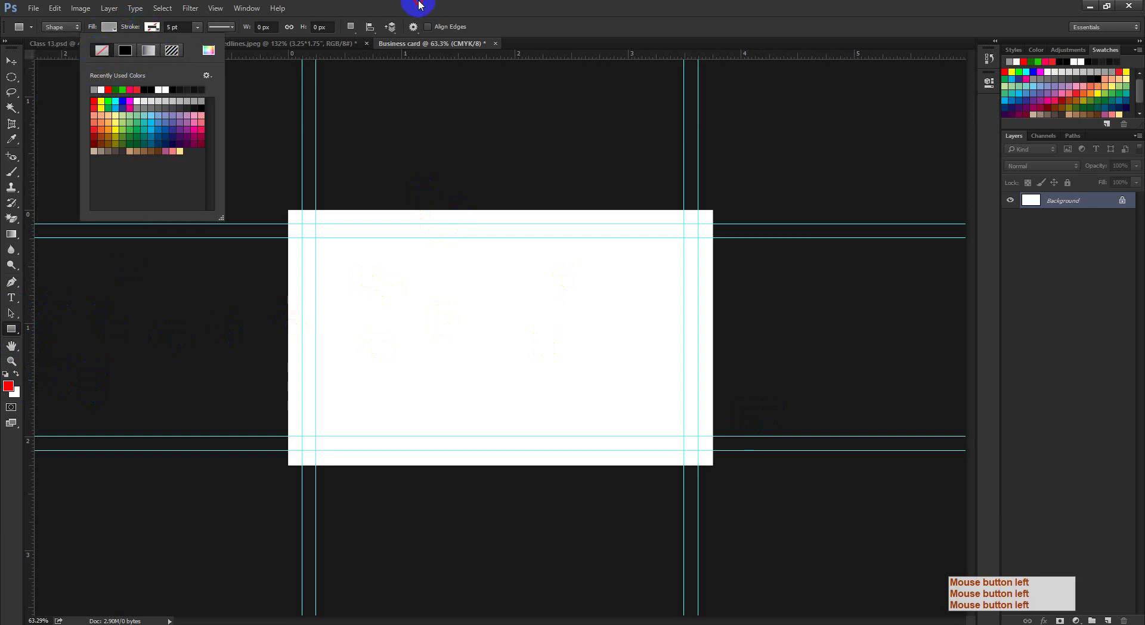
- Try to fit an oversized gray rectangle of about 1586 by 912 px to the canvas edges, and discard it
mouse_move(305, 250)
left_mouse_down()
mouse_move(677, 500)
mouse_move(790, 510)
left_mouse_up()
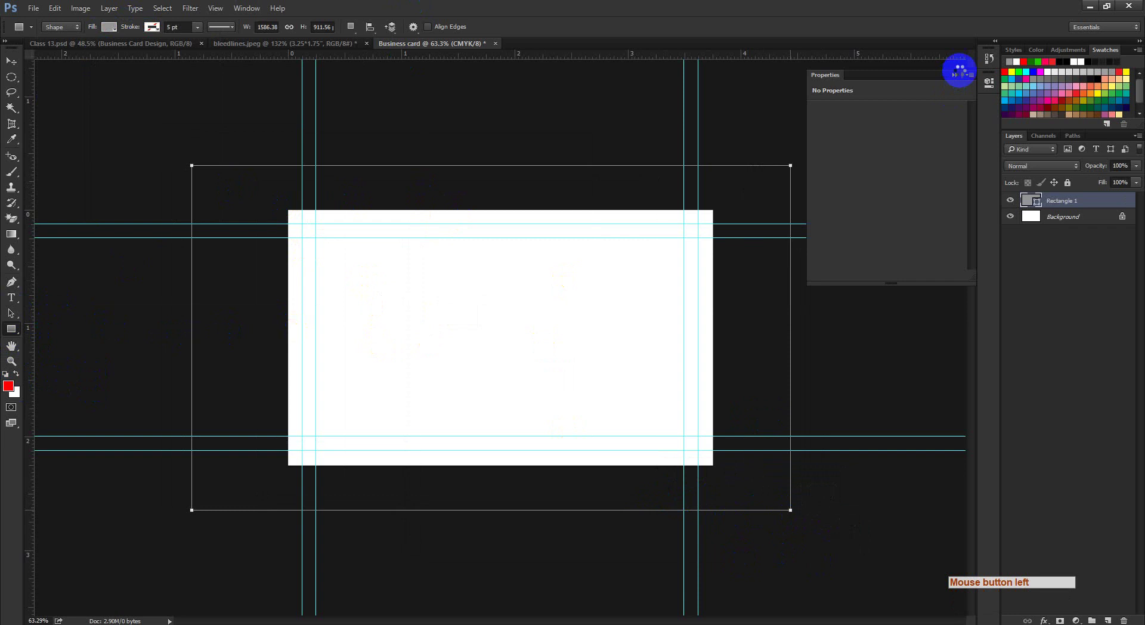
left_click(955, 75)
key("ctrl")
key("ctrl+t")
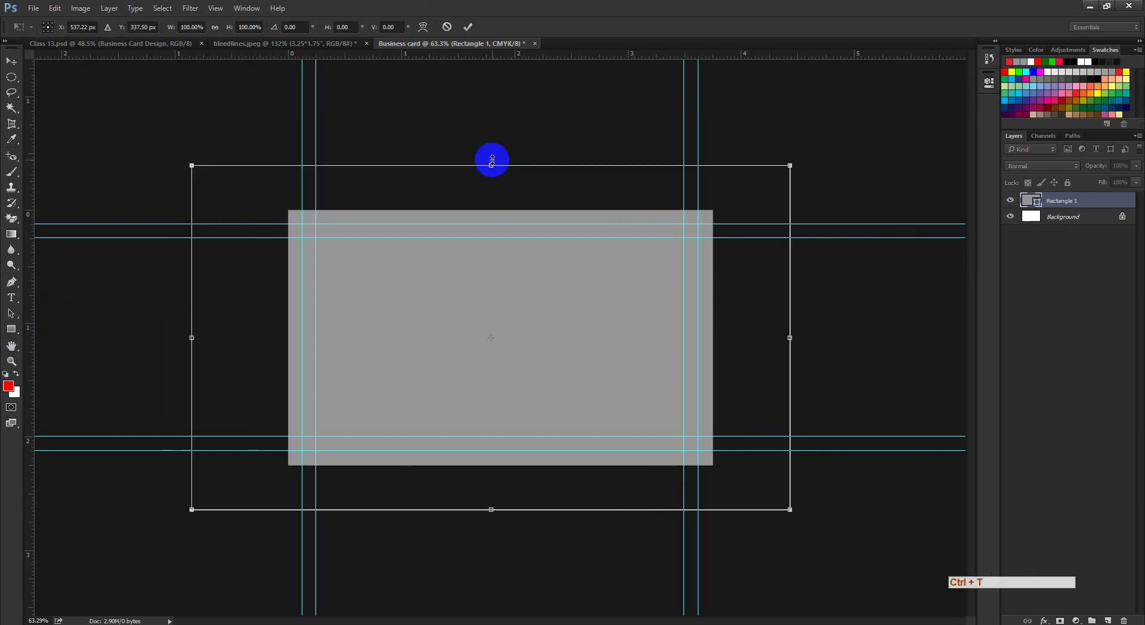
left_click_drag(491, 165, 491, 210)
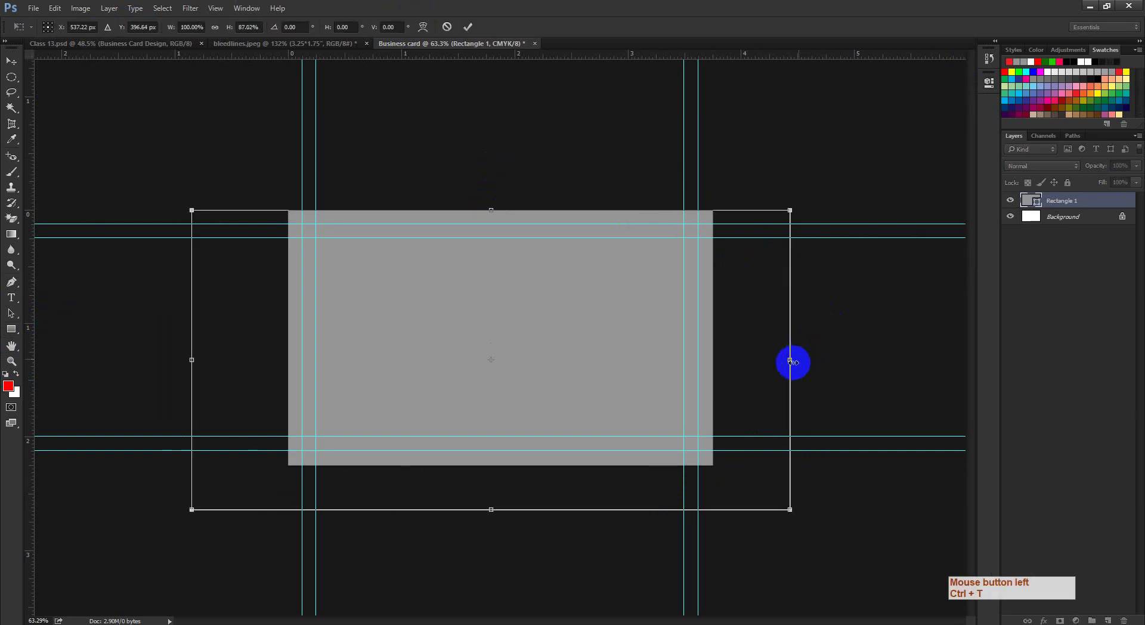
left_click_drag(791, 360, 713, 360)
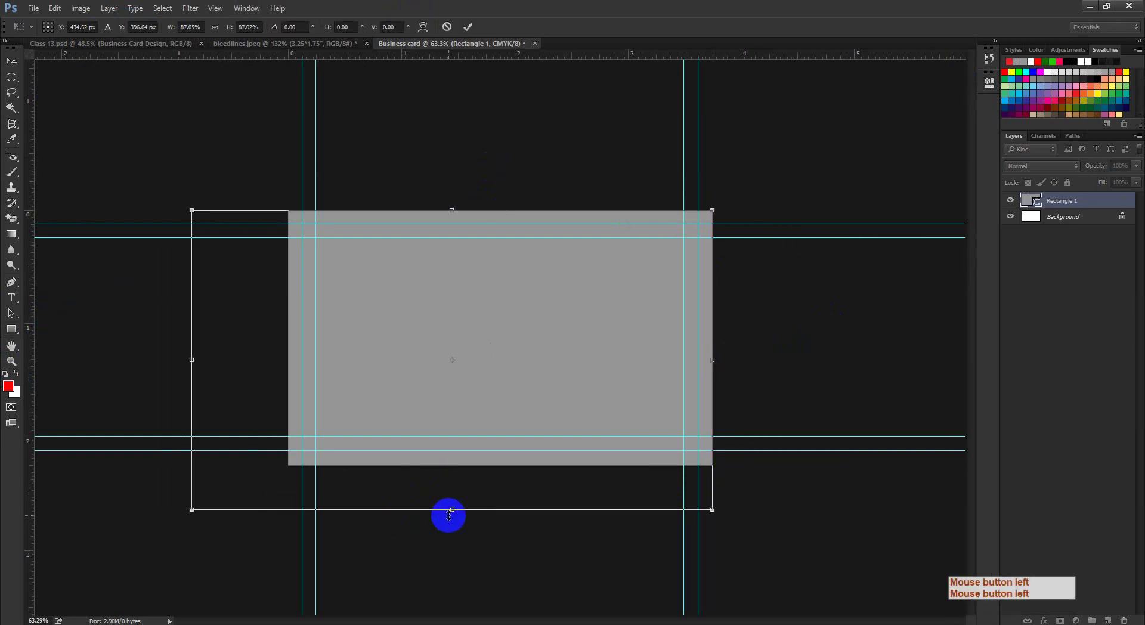
left_click_drag(452, 510, 452, 465)
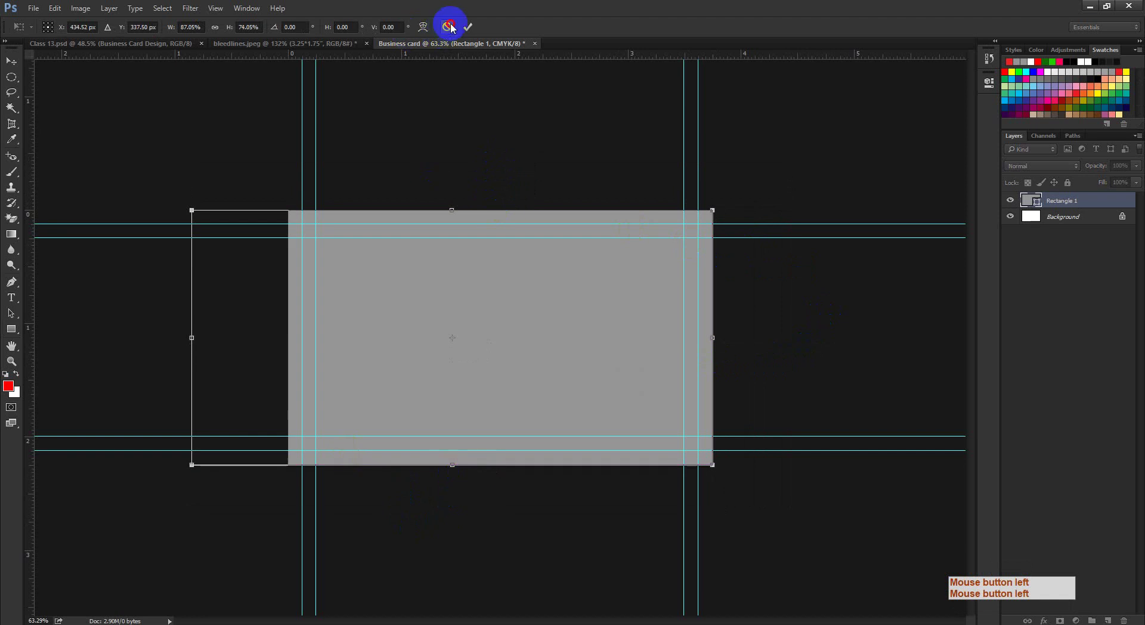
left_click(448, 26)
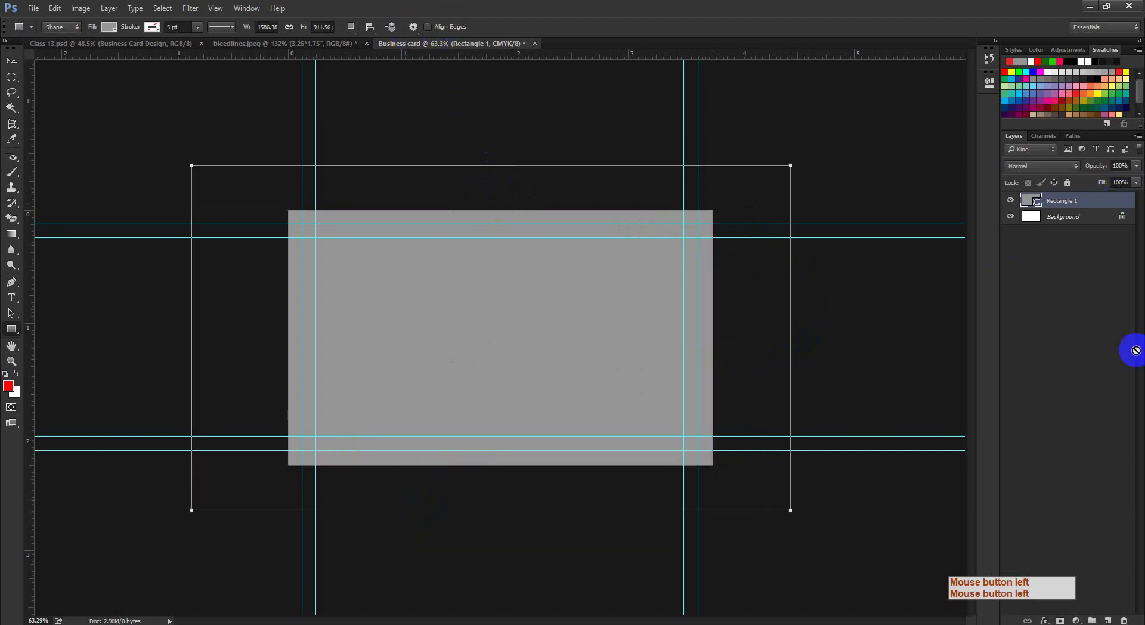
left_click(1124, 621)
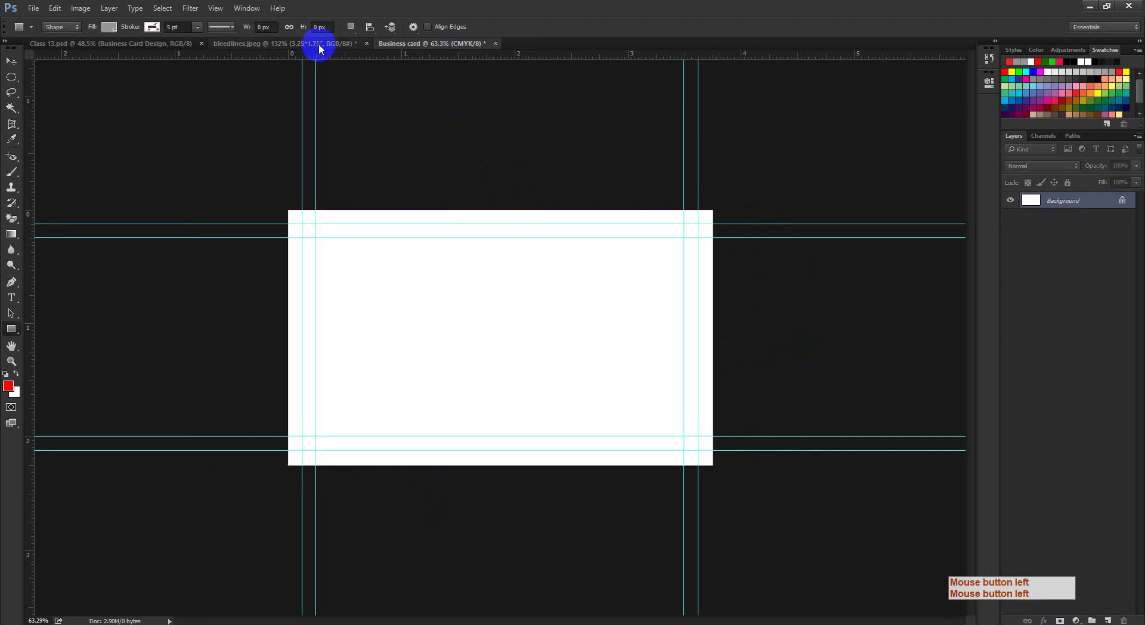
- Check the bleed dimensions in the bleedlines reference and create a 3.75 in by 2.25 in gray rectangle from center on the card
left_click(319, 45)
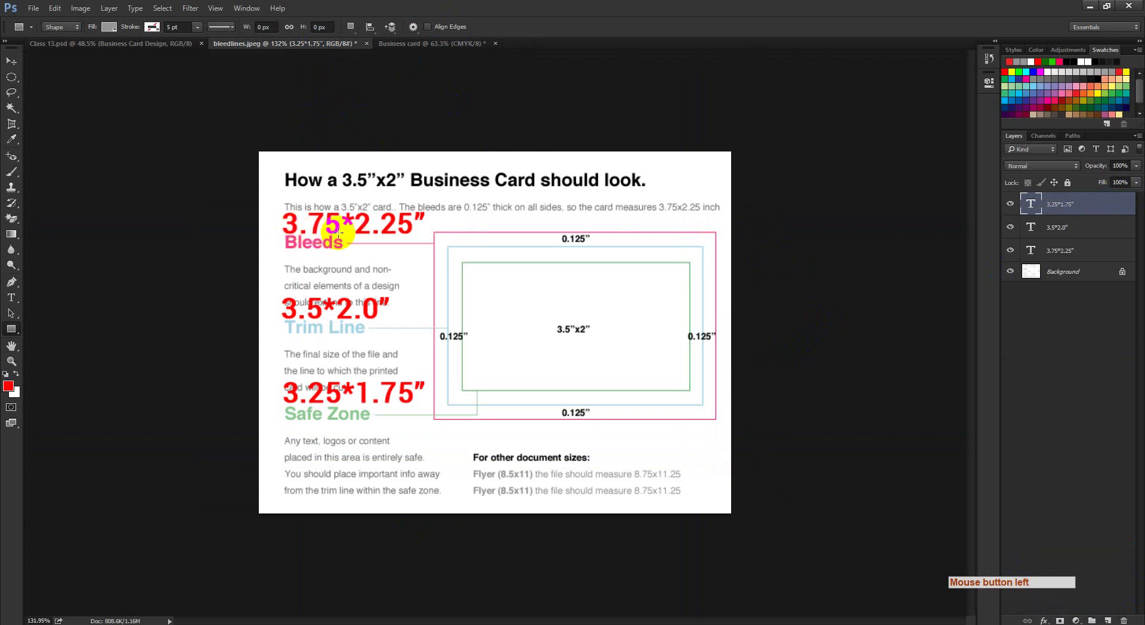
left_click(411, 45)
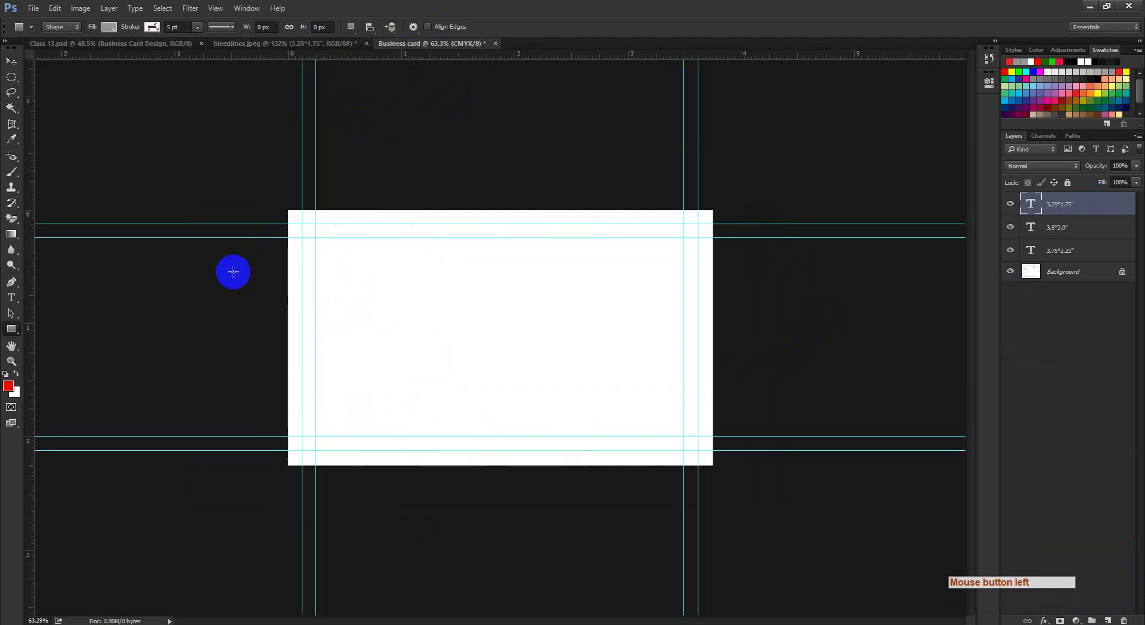
left_click(463, 334)
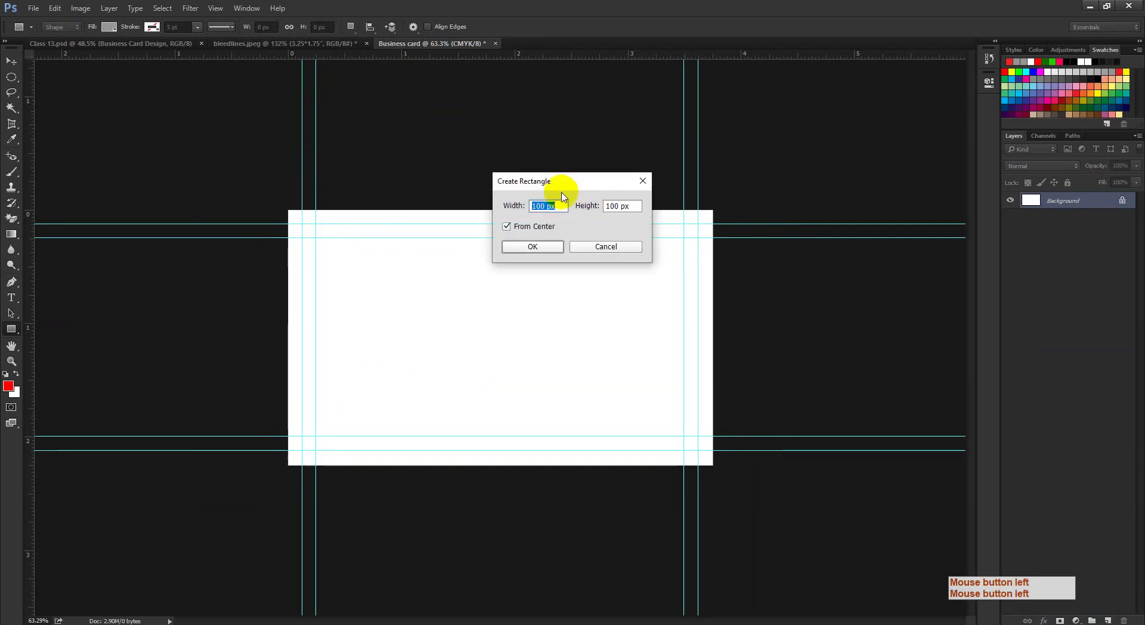
type("3.")
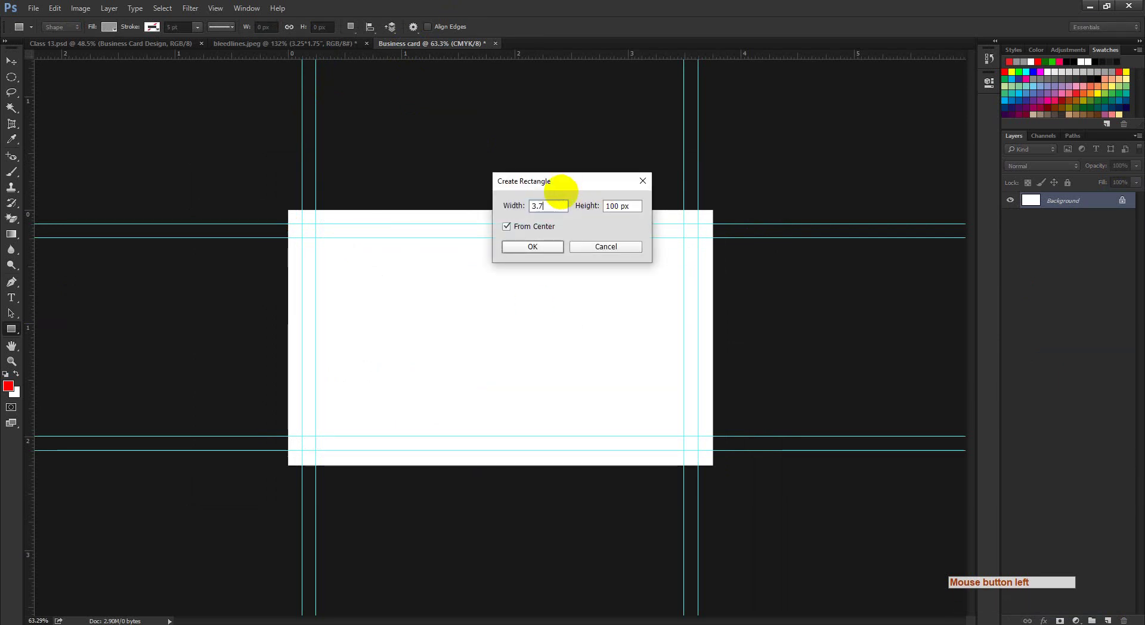
type("75 in")
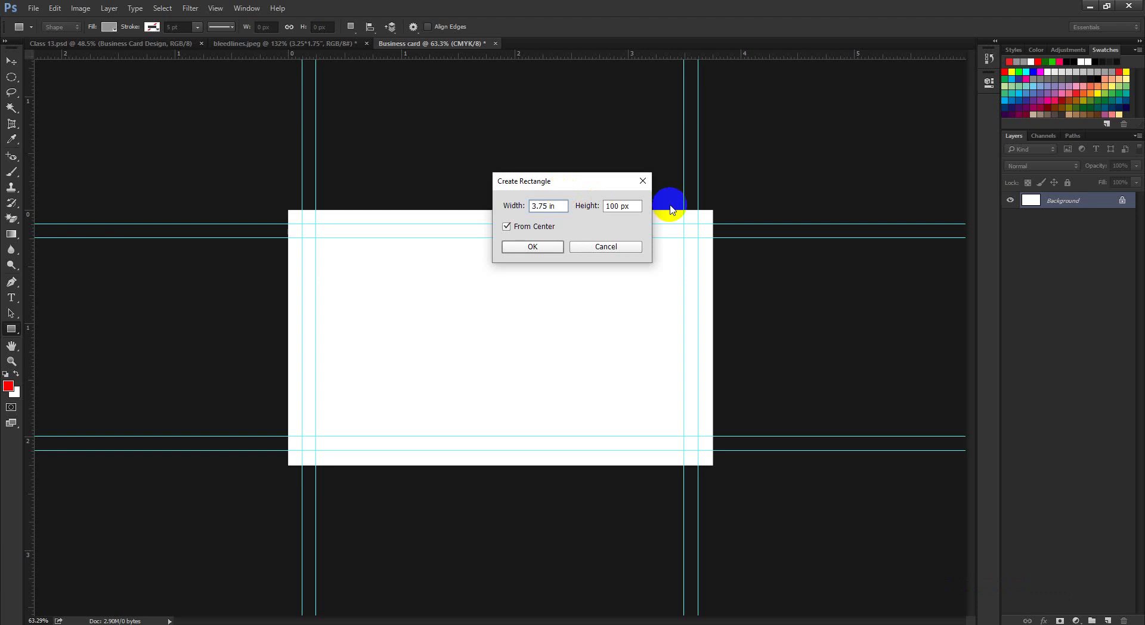
left_click_drag(639, 206, 558, 205)
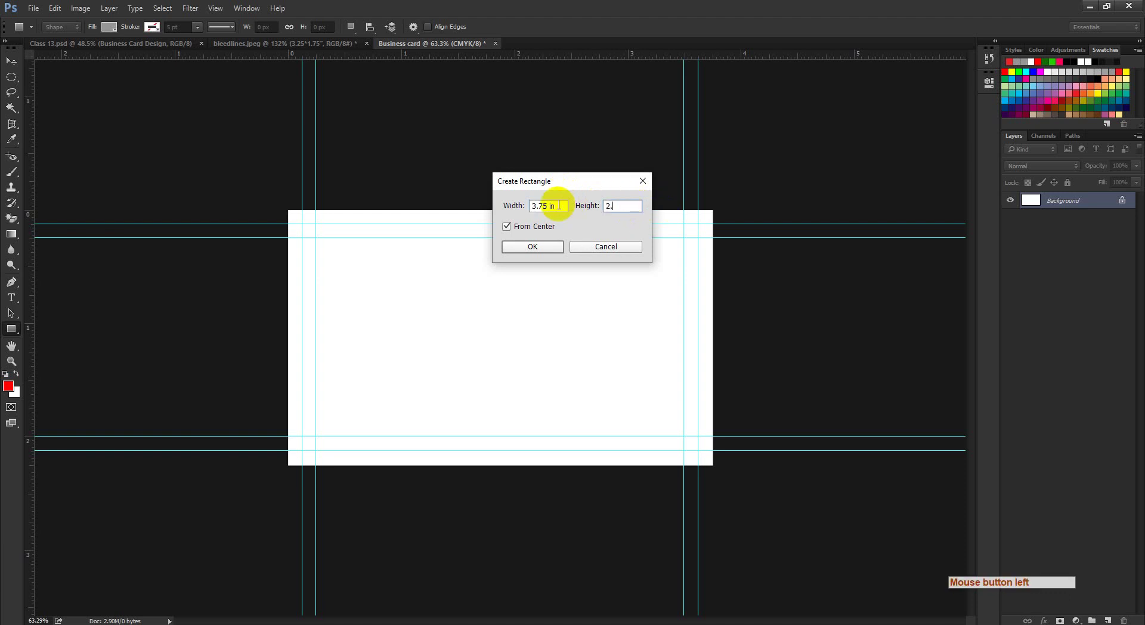
type("2.")
key("BackSpace")
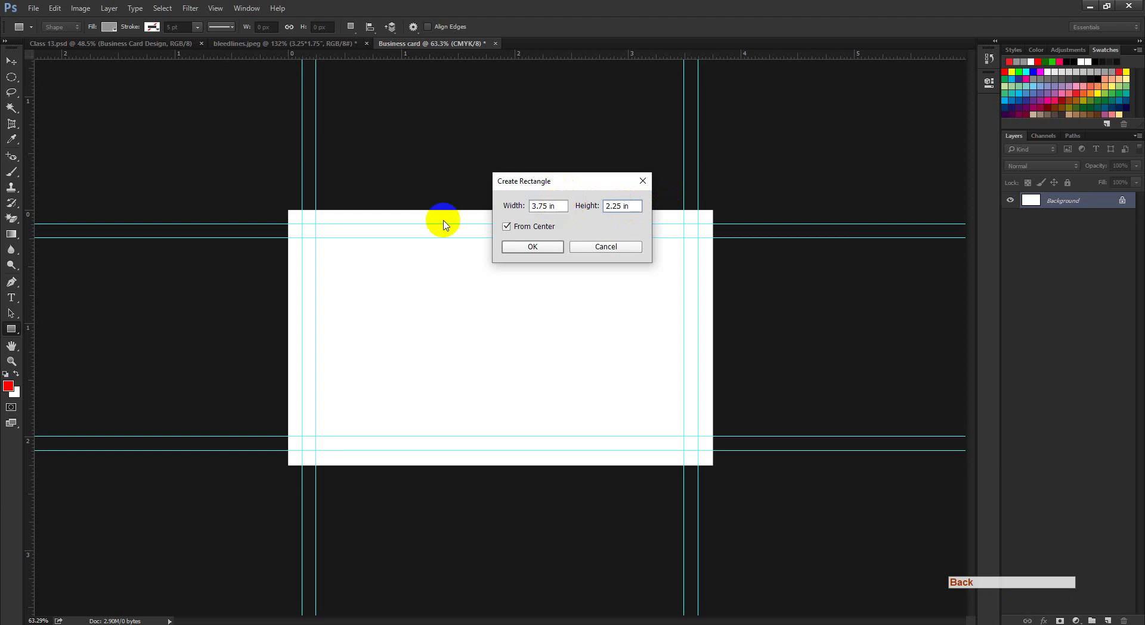
left_click(539, 253)
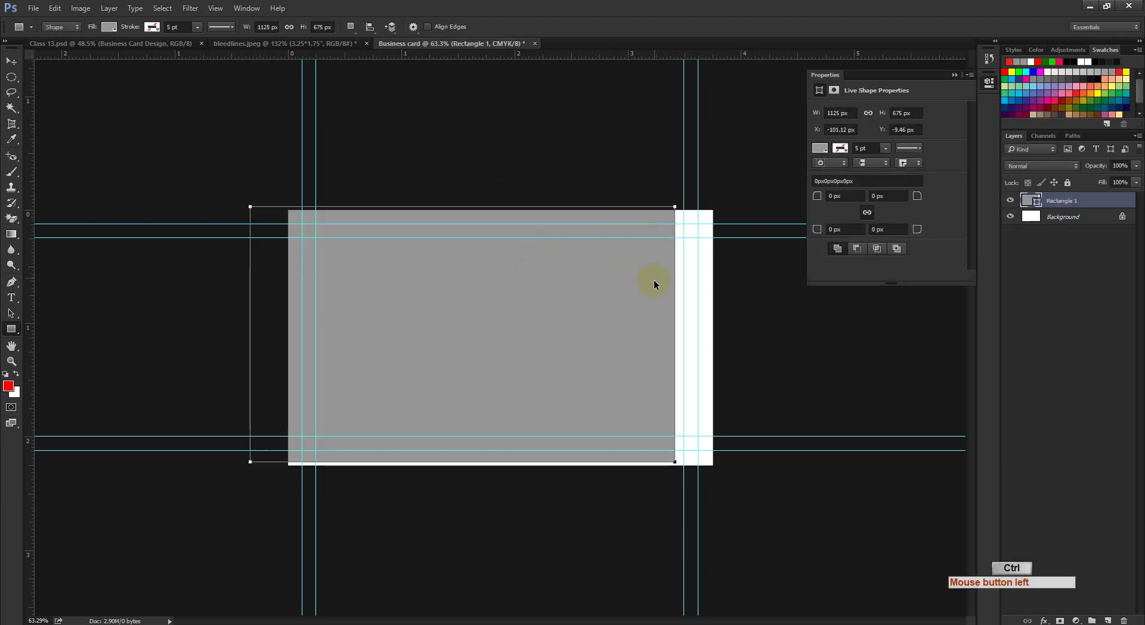
- Center the gray rectangle horizontally and vertically on the whole canvas, then clear the selection and collapse the shape properties
key("ctrl+a")
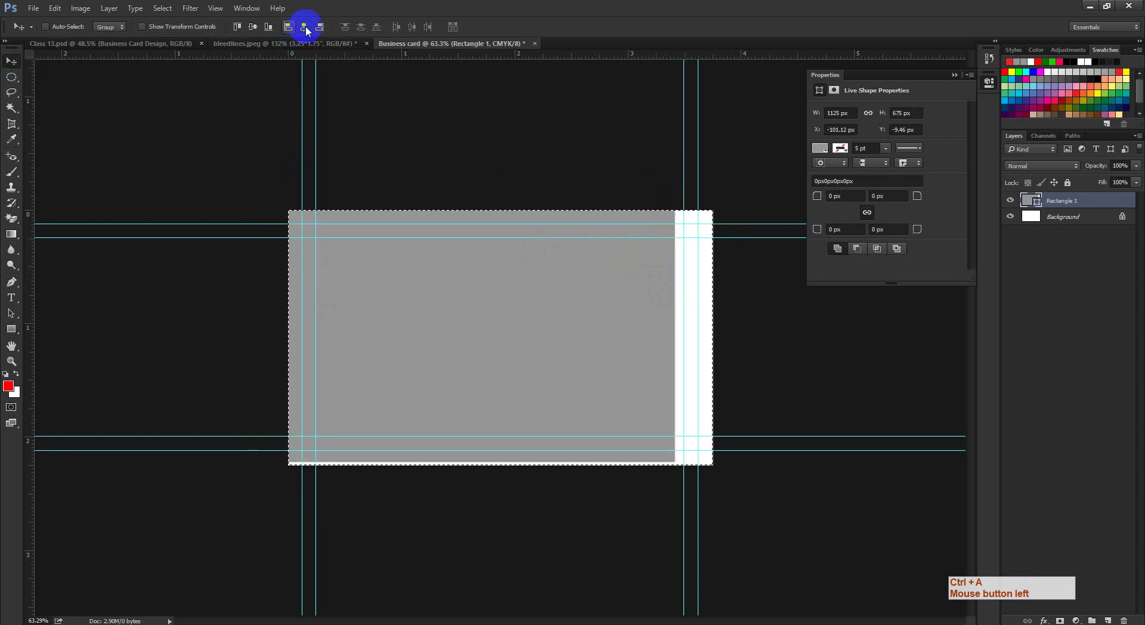
left_click(304, 27)
left_click(253, 27)
key("ctrl+d")
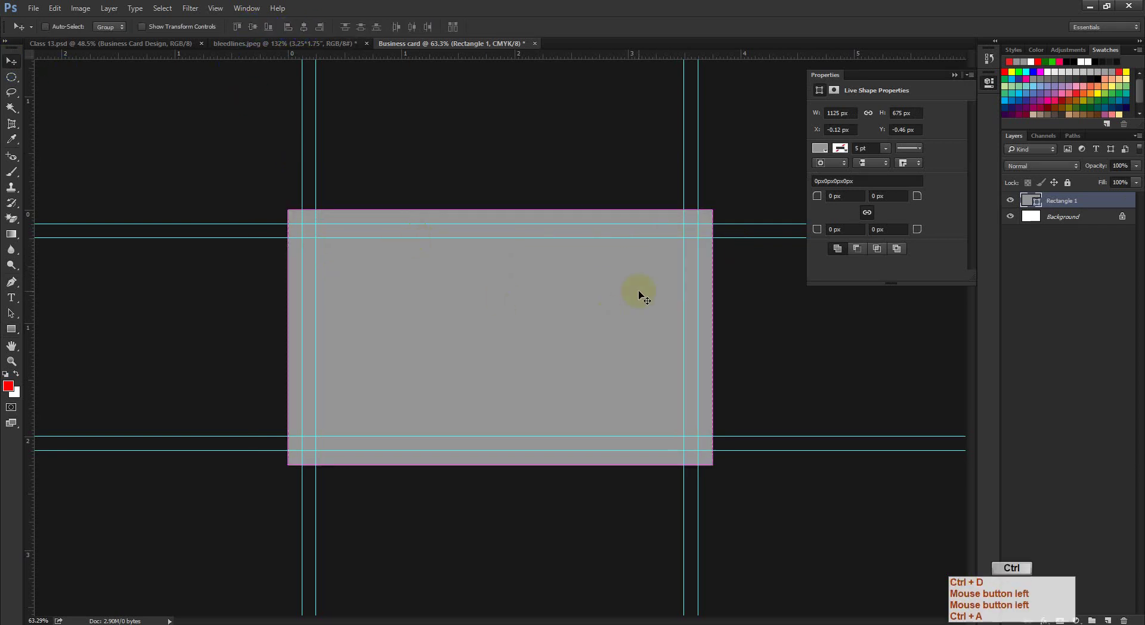
key("ctrl+space")
left_click(557, 258, "ctrl")
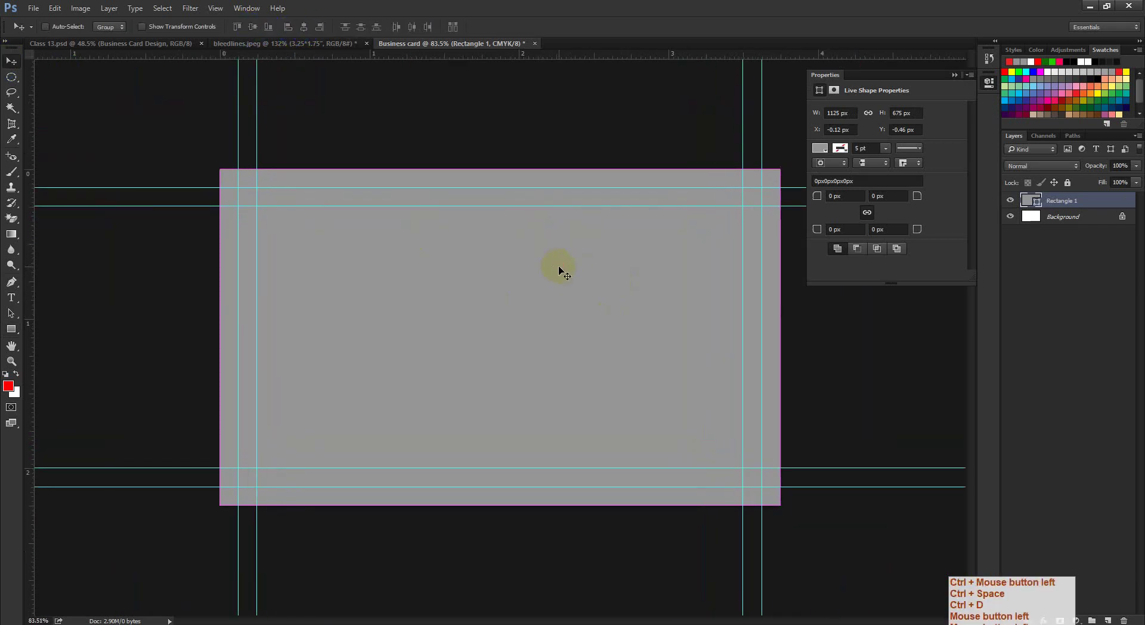
left_click(955, 74)
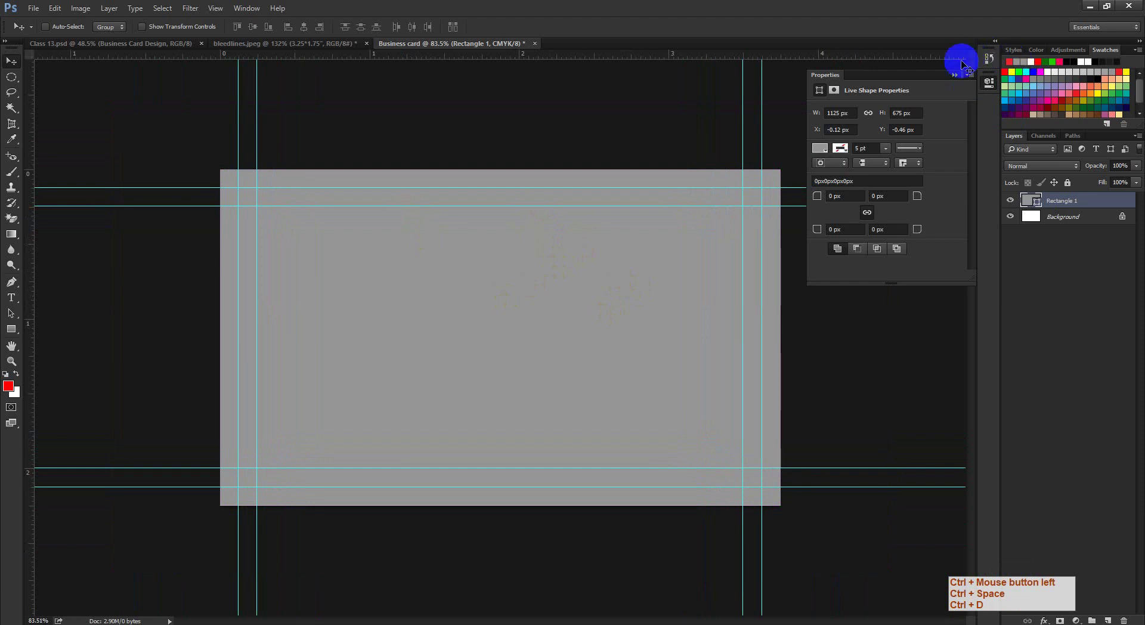
key("ctrl+space")
left_click(215, 202, "ctrl")
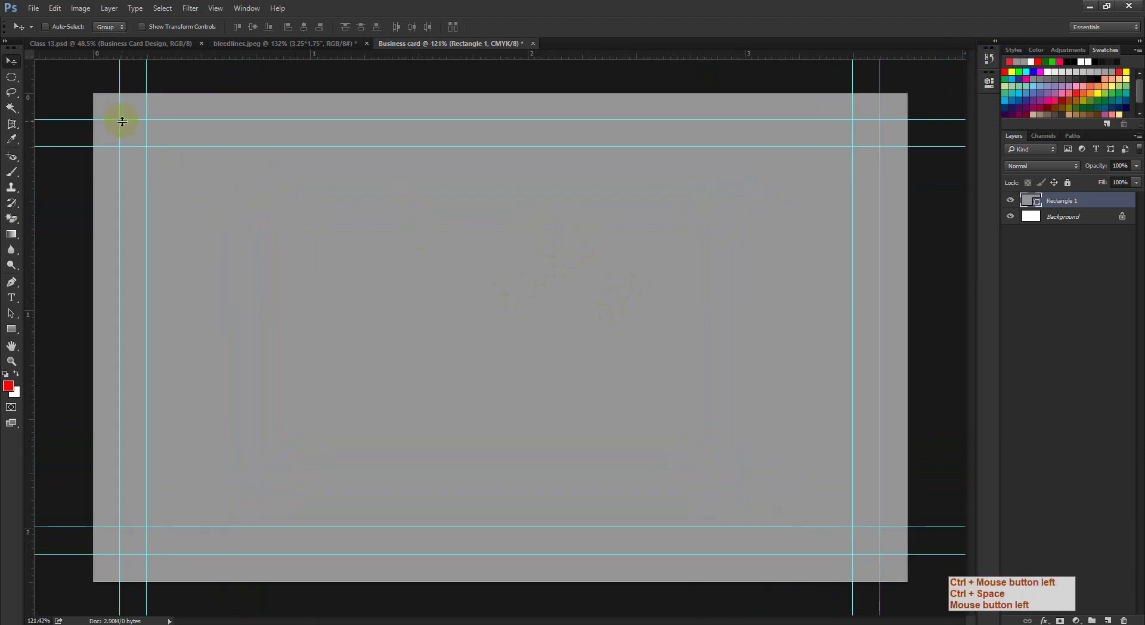
key("ctrl+minus")
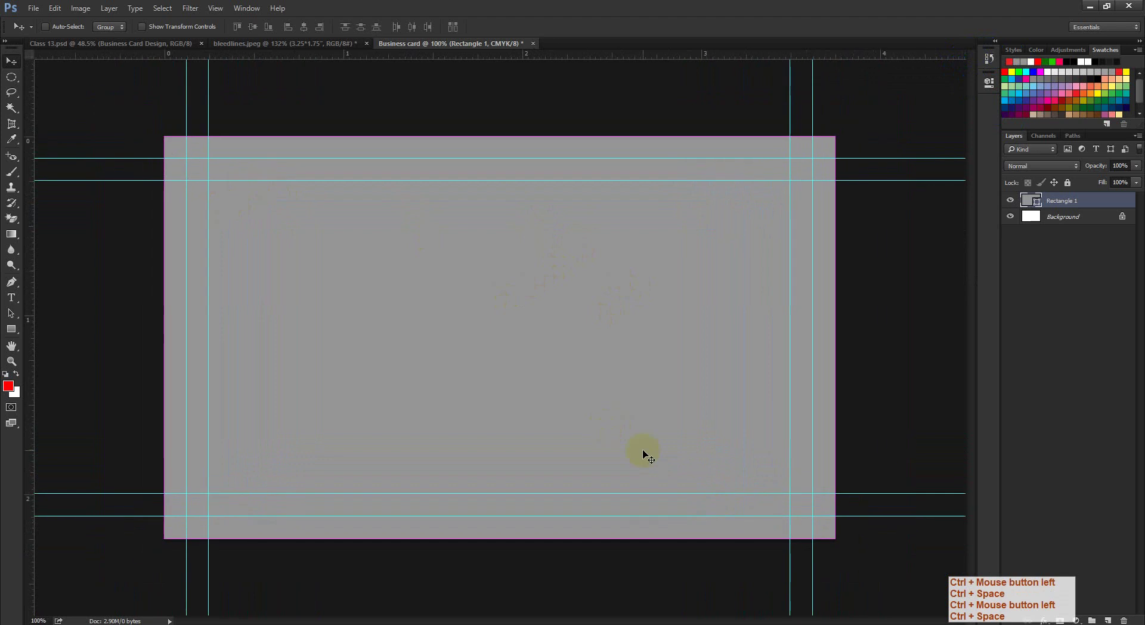
- Check the trim dimensions in the bleedlines reference and set the Rectangle tool's path operation to Exclude Overlapping Shapes on the card
left_click(12, 330)
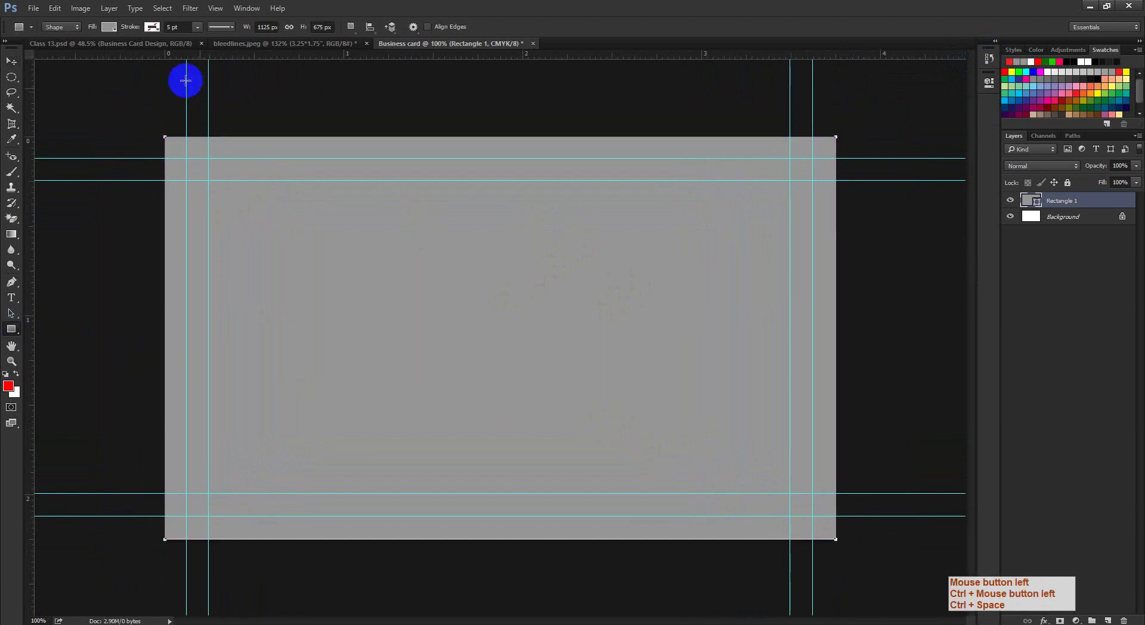
left_click(351, 27)
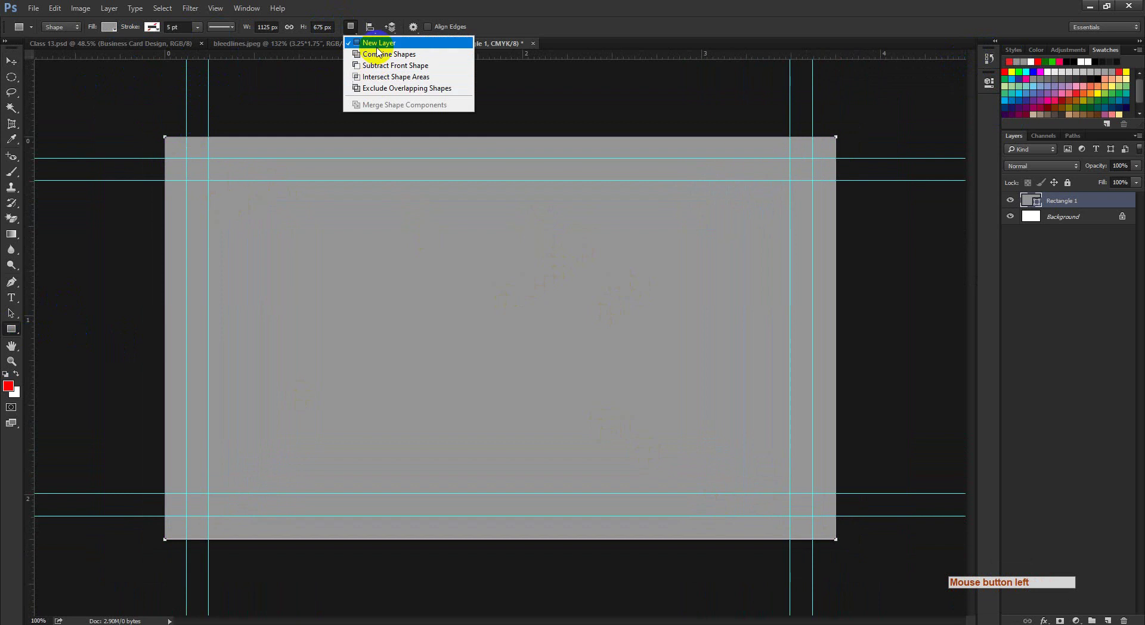
left_click(243, 154)
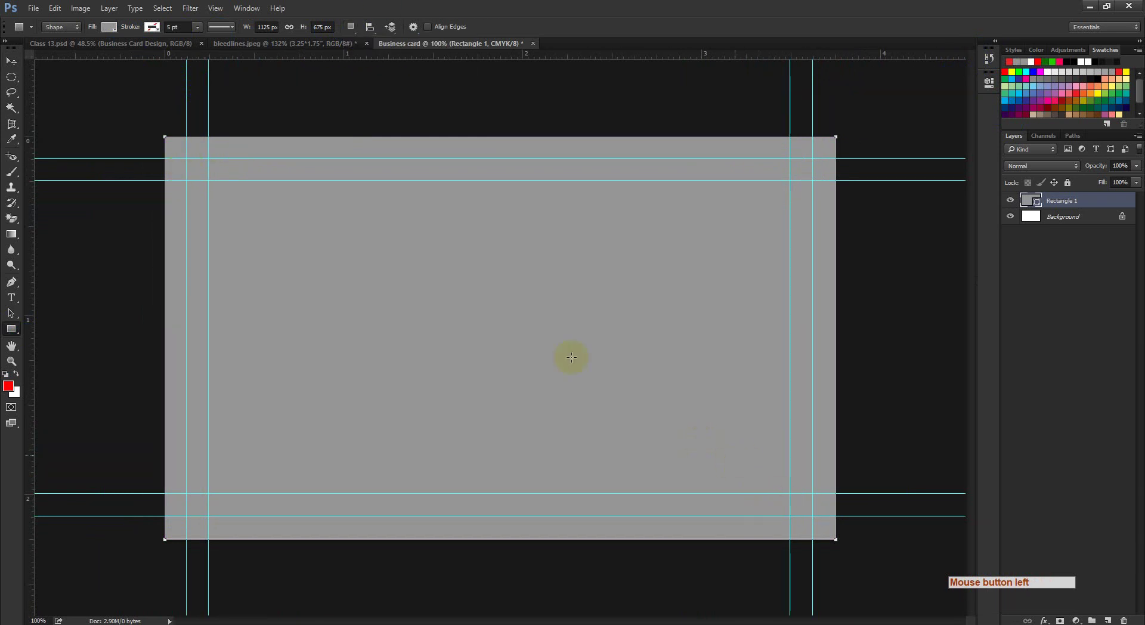
left_click(320, 43)
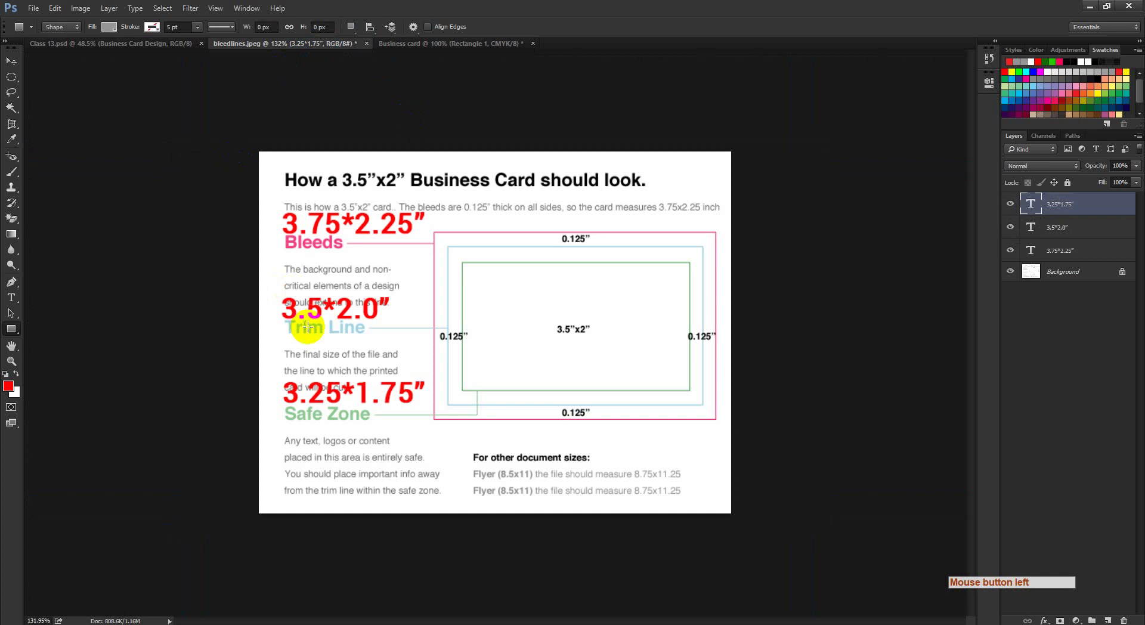
left_click(431, 47)
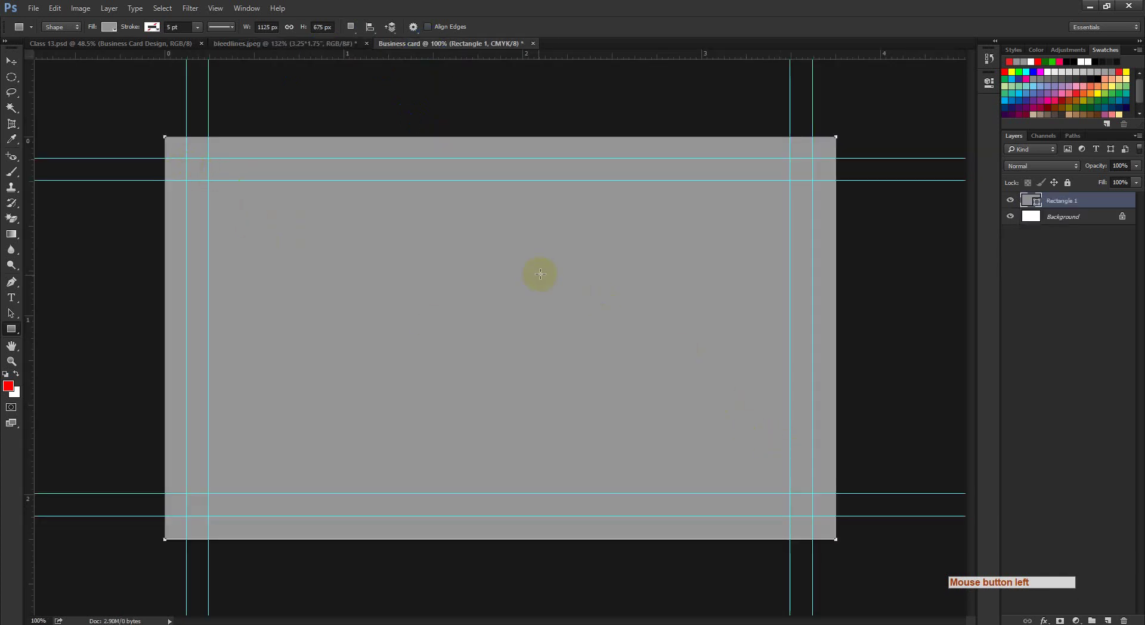
left_click(105, 314)
left_click(351, 26)
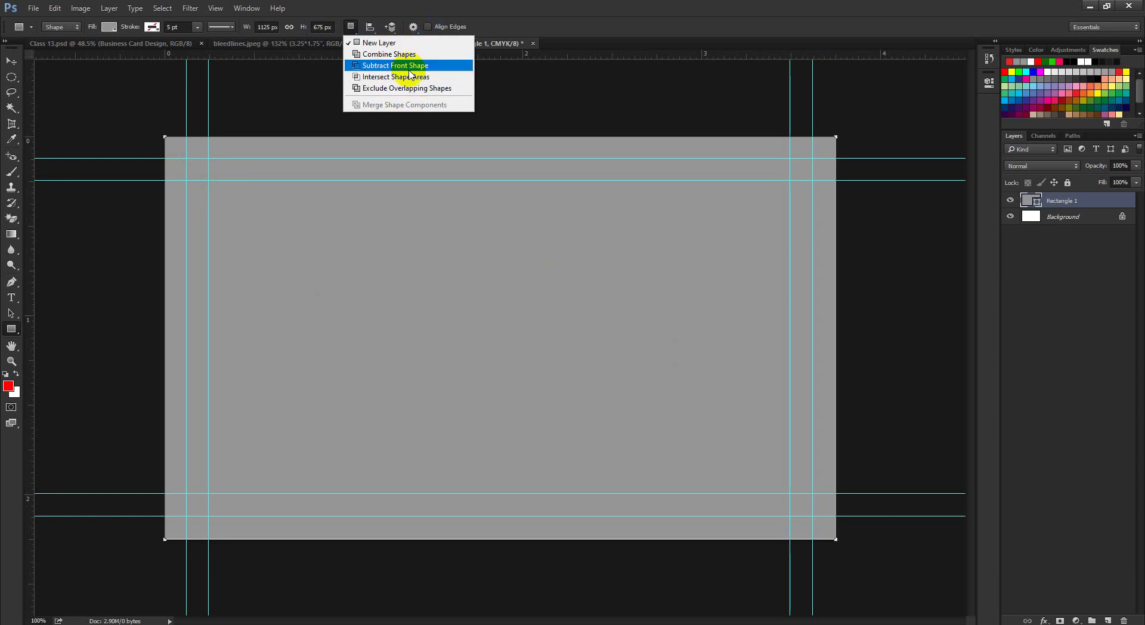
left_click(403, 89)
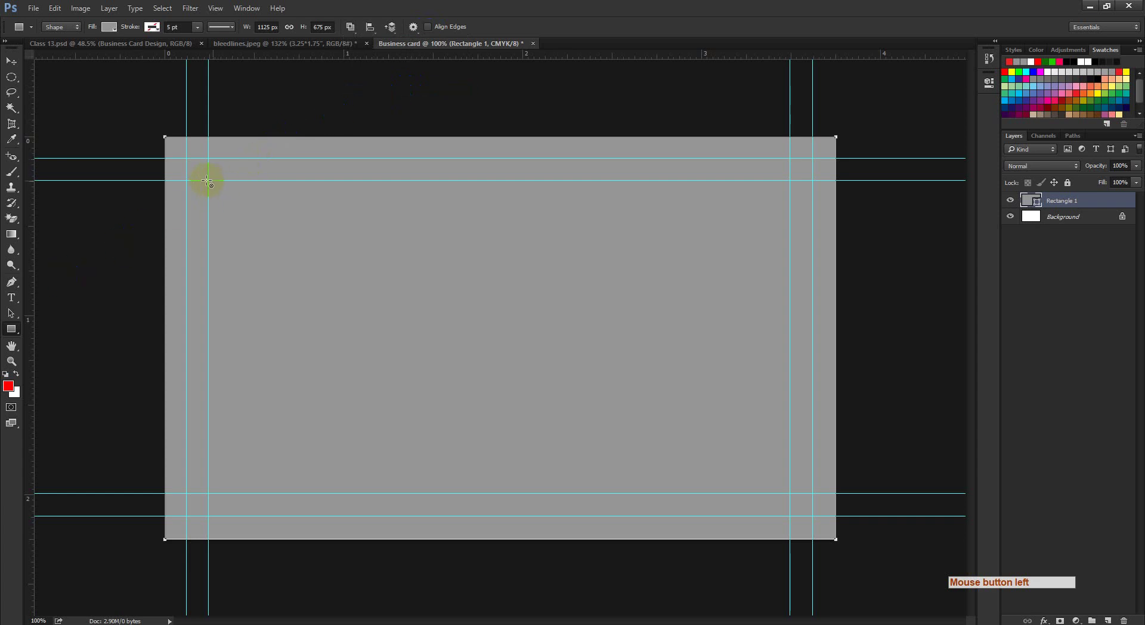
left_click_drag(189, 160, 224, 183)
key("alt")
key("ctrl+z")
key("super")
type("ms")
left_click(568, 119)
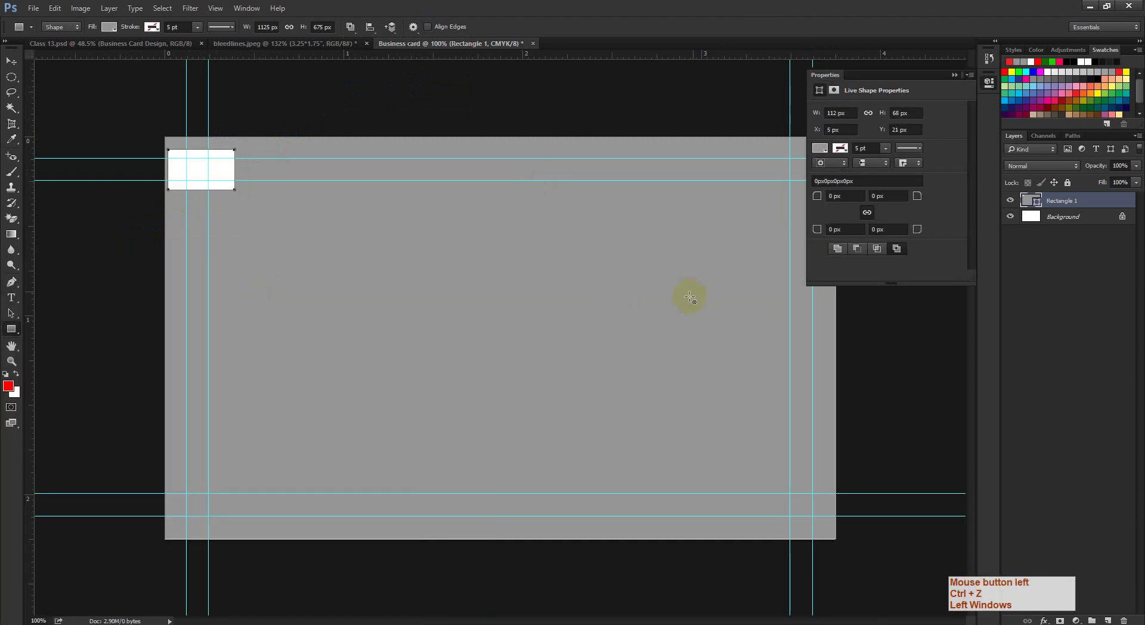
key("ctrl+alt+z")
- Cut a 1050 by 600 px rectangle out of the gray shape along the outer trim guides, leaving a gray bleed frame
key("ctrl+space")
left_click(201, 173, "ctrl")
left_click_drag(200, 173, 203, 175)
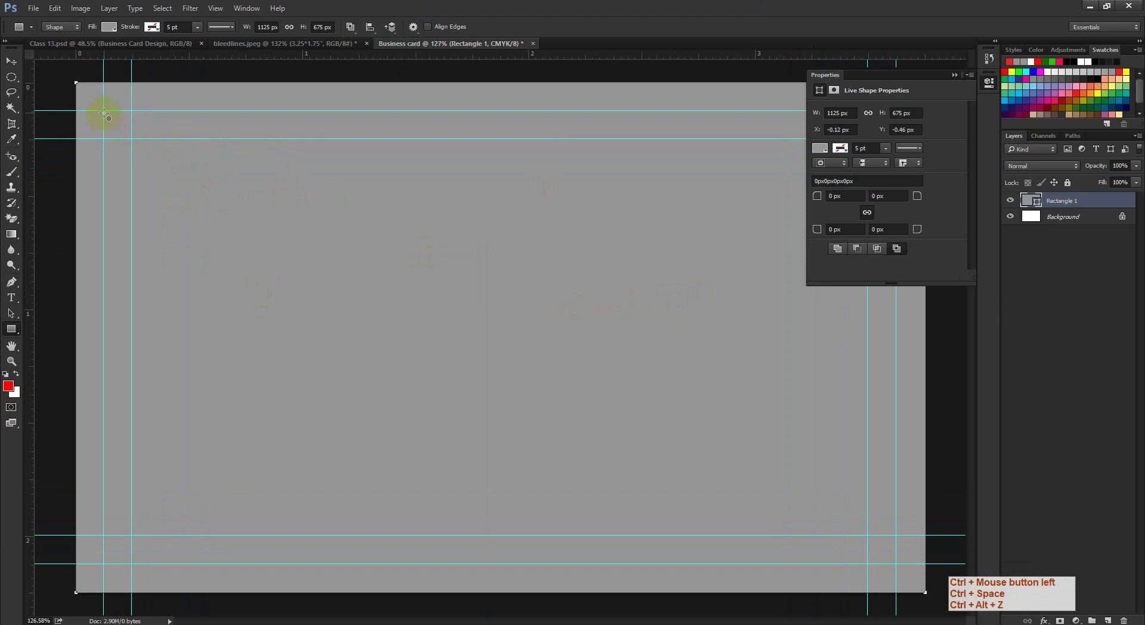
key("alt")
mouse_move(111, 118)
left_mouse_down()
mouse_move(289, 241)
mouse_move(788, 525)
mouse_move(897, 565)
left_mouse_up()
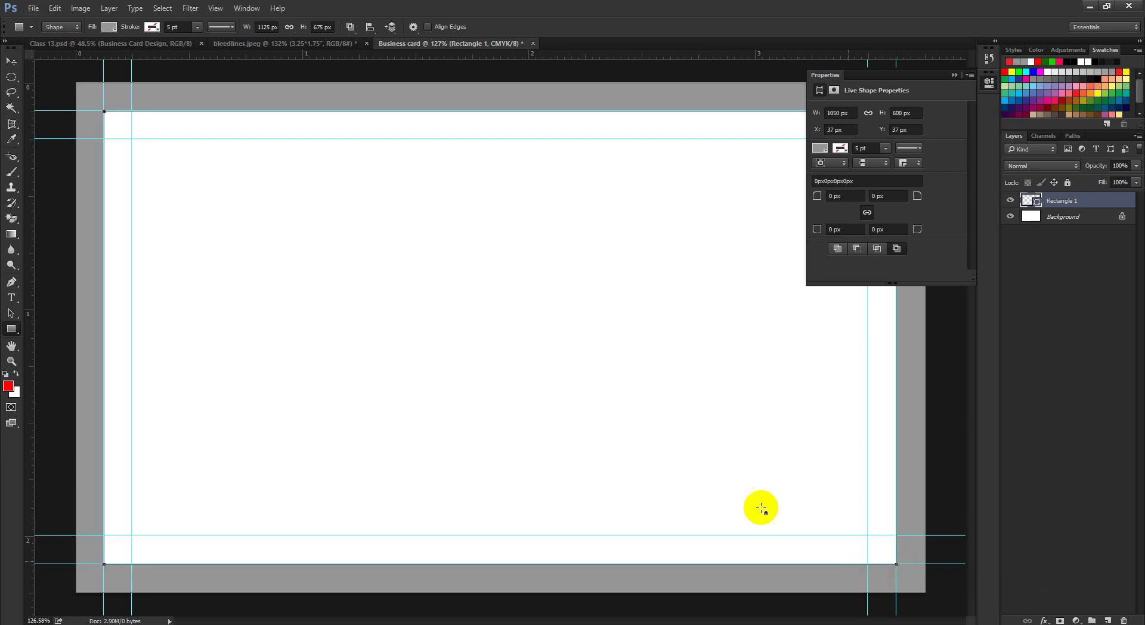
mouse_move(762, 509)
left_mouse_down()
mouse_move(624, 417)
mouse_move(638, 425)
left_mouse_up()
left_click(953, 76)
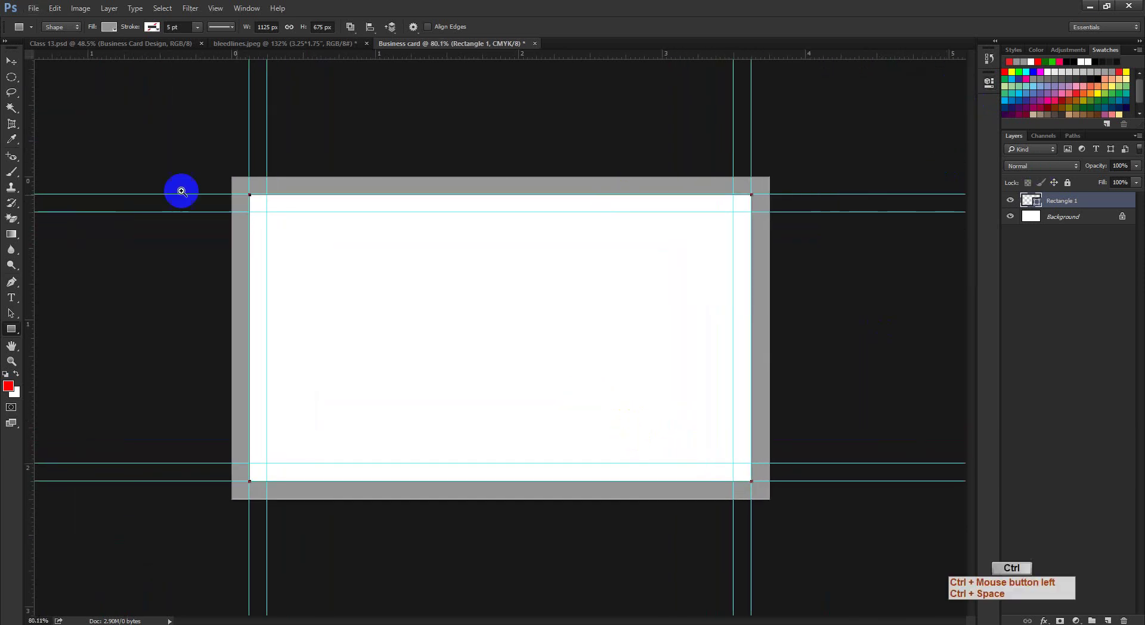
- Examine the upper corners of the cutout up close to check that its edges match the trim guides
left_click_drag(209, 183, 607, 352)
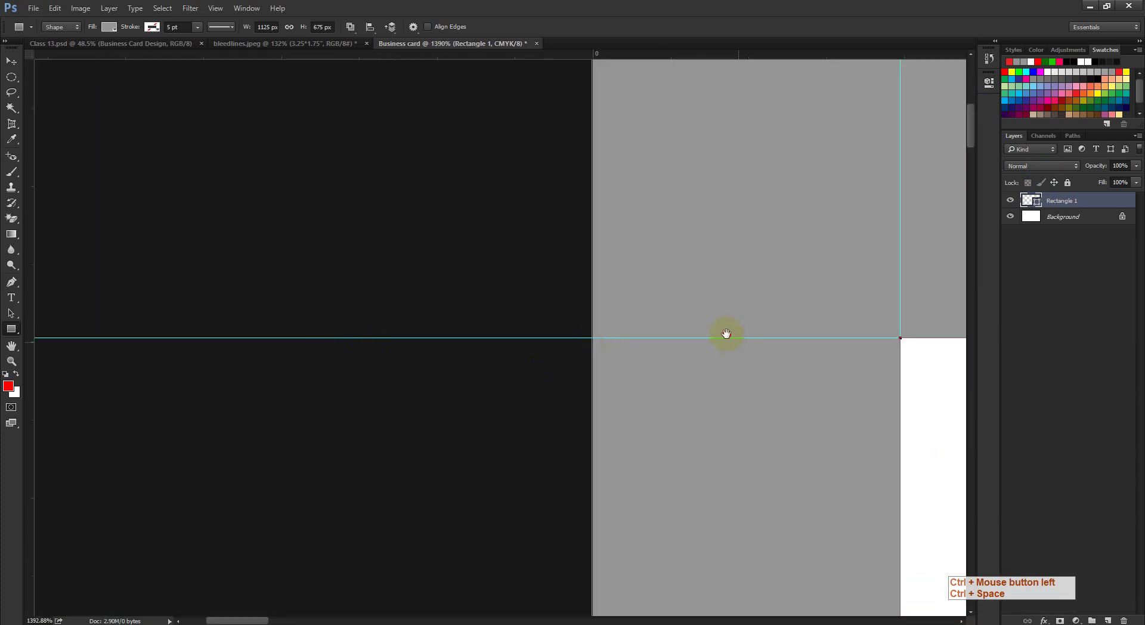
left_click_drag(727, 334, 469, 307)
left_click_drag(575, 322, 191, 297)
left_click_drag(622, 310, 56, 298)
left_click_drag(895, 323, 585, 163)
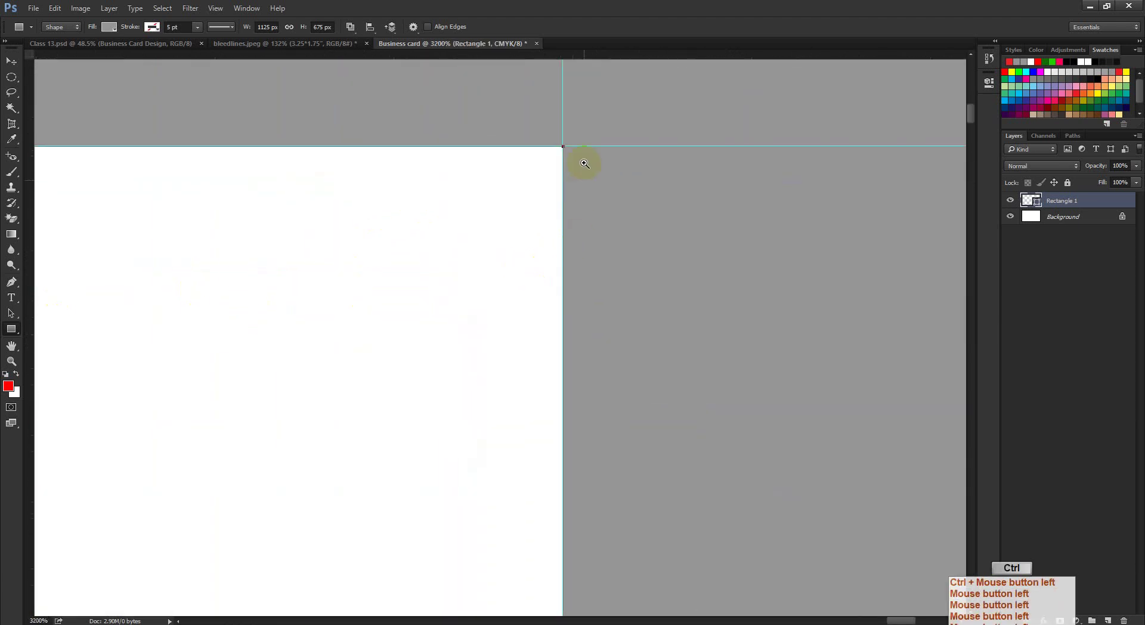
left_click_drag(578, 231, 478, 247)
scroll(568, 404, "down", 10)
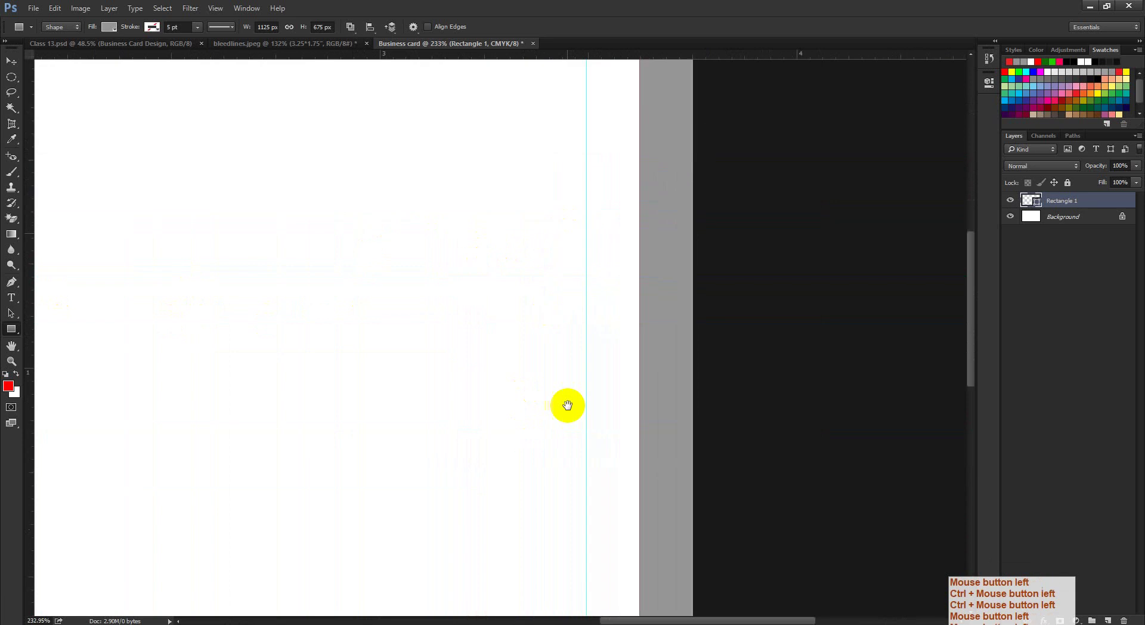
left_click_drag(622, 339, 570, 386)
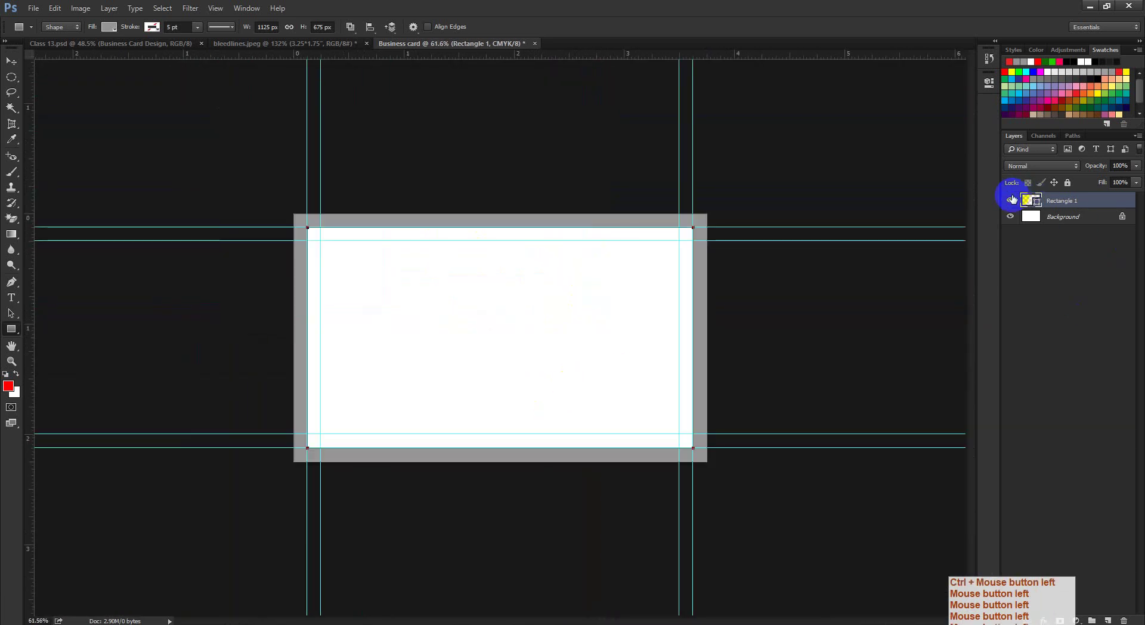
- Toggle the frame layer's visibility and change its fill color to dark gray 545454
left_click(1009, 201)
left_click(1010, 201)
left_click(1034, 201)
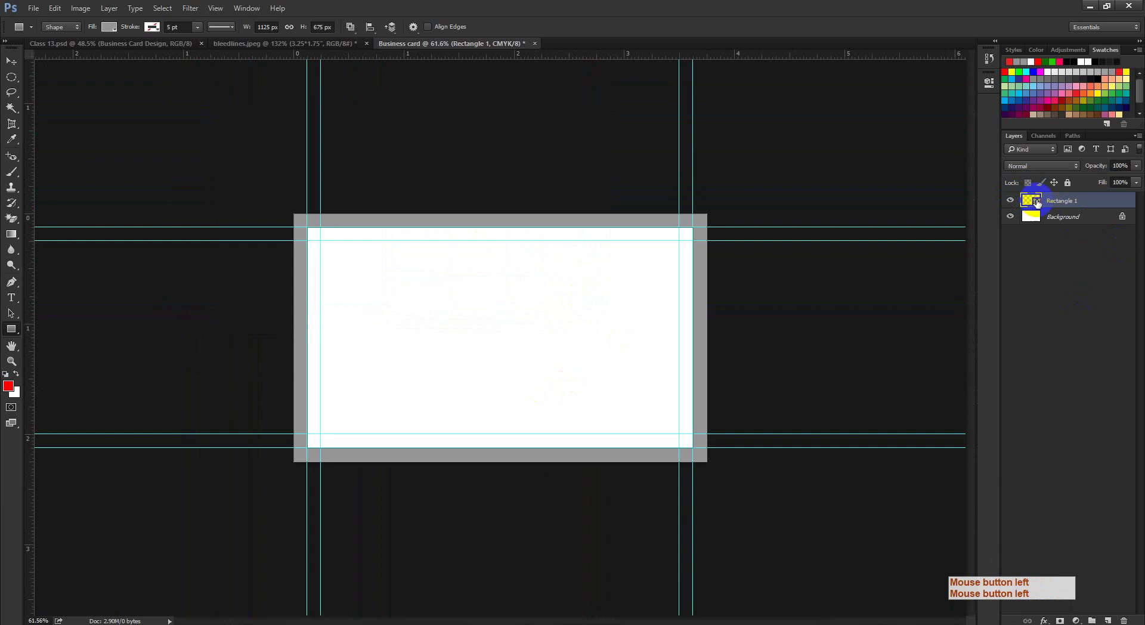
left_click(1037, 202)
left_click(655, 297)
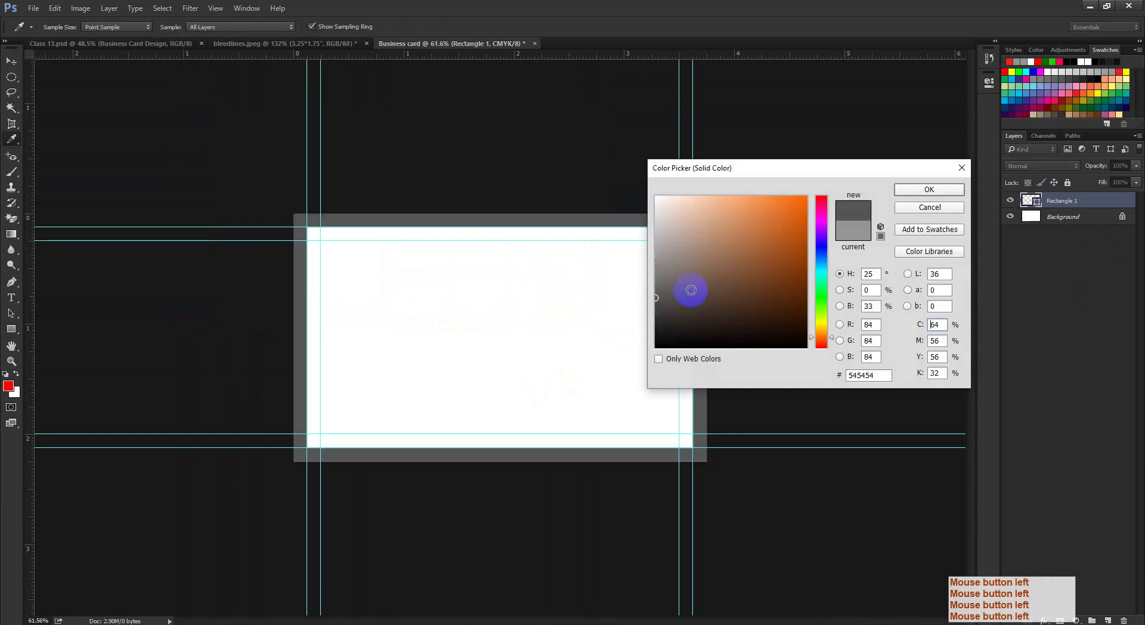
left_click(930, 189)
- Rename the Rectangle 1 layer as Bleeds, matching the wording in the bleedlines reference
double_click(1067, 201)
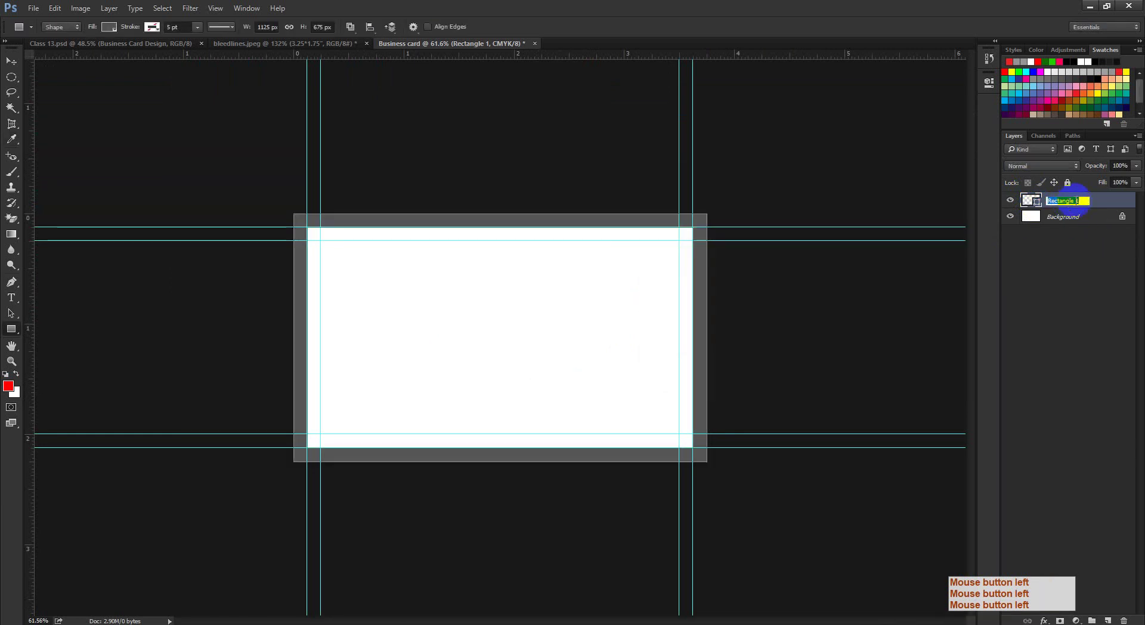
type("Bleed")
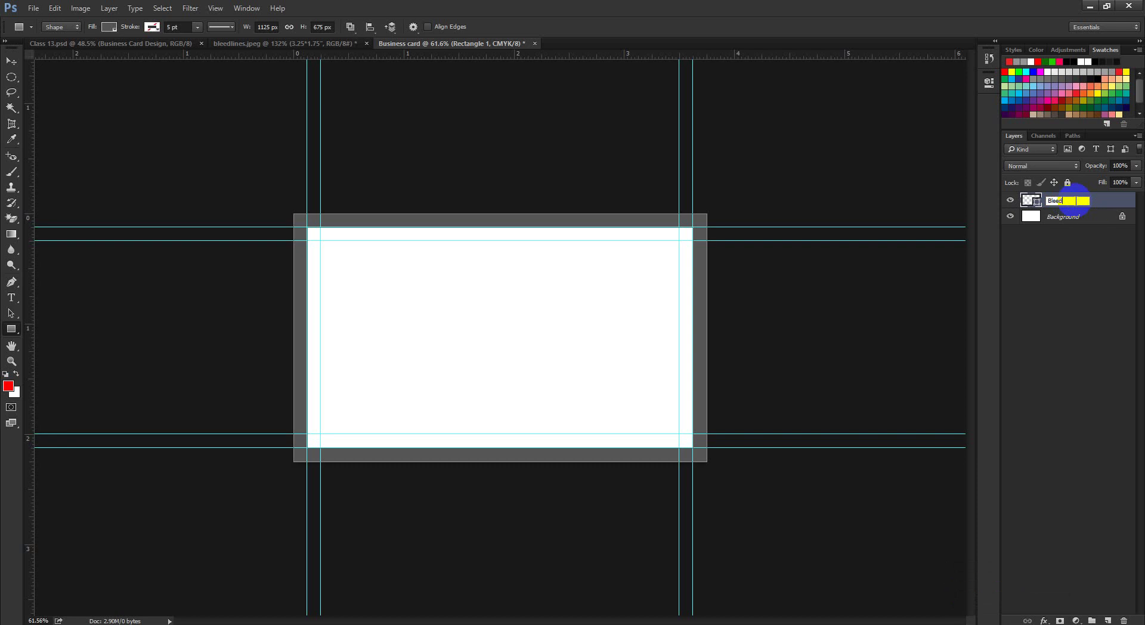
key("Return")
left_click(306, 44)
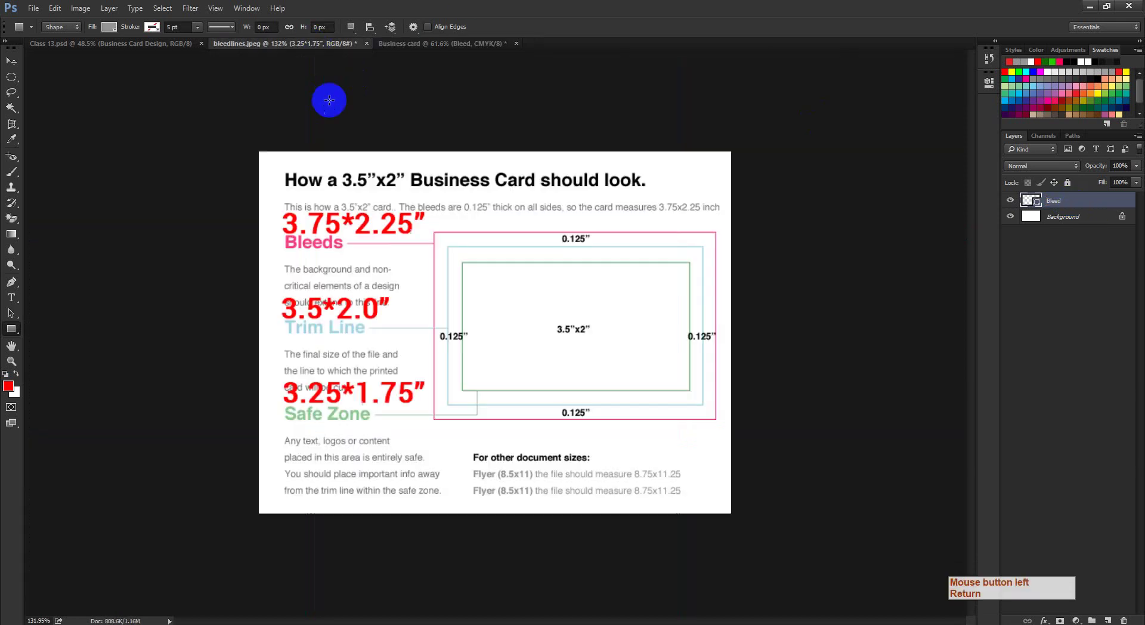
left_click(413, 27)
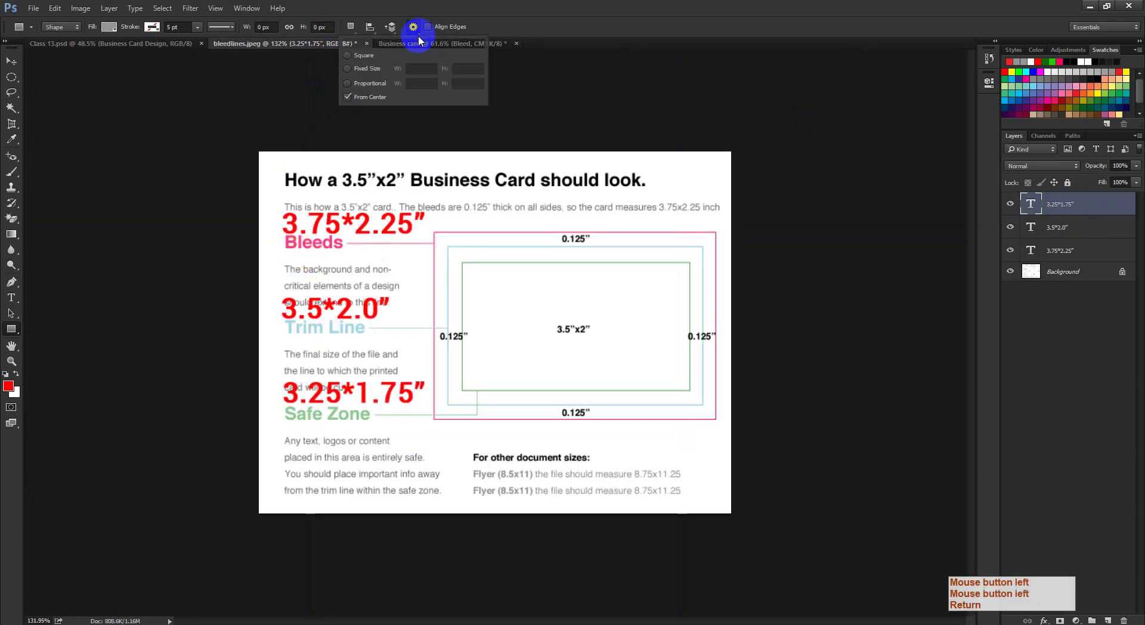
left_click(449, 52)
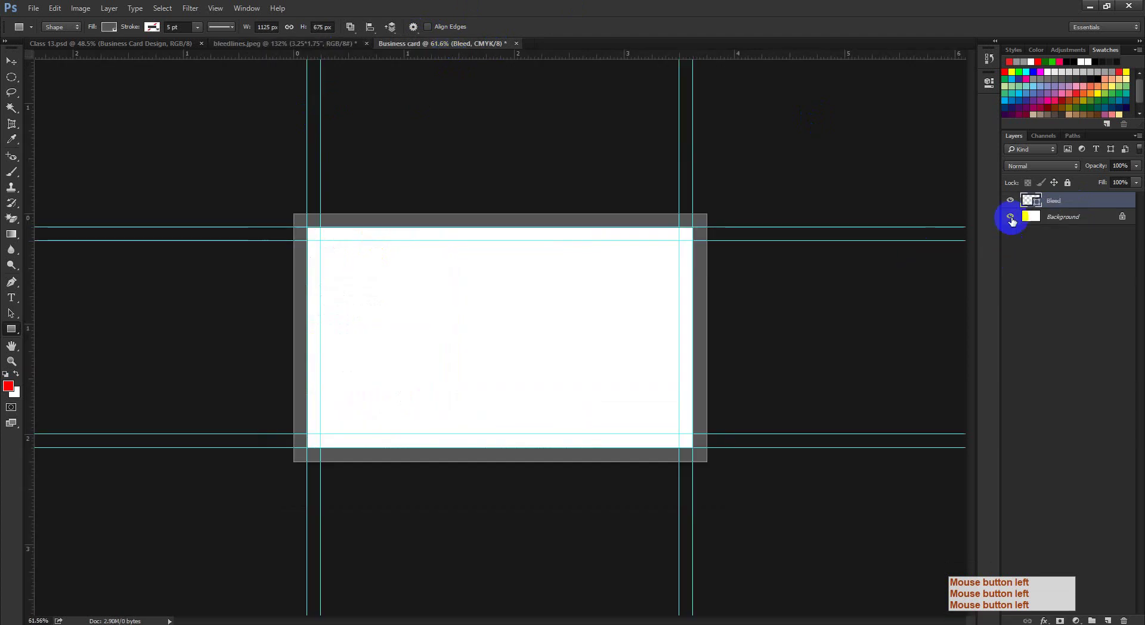
double_click(1066, 201)
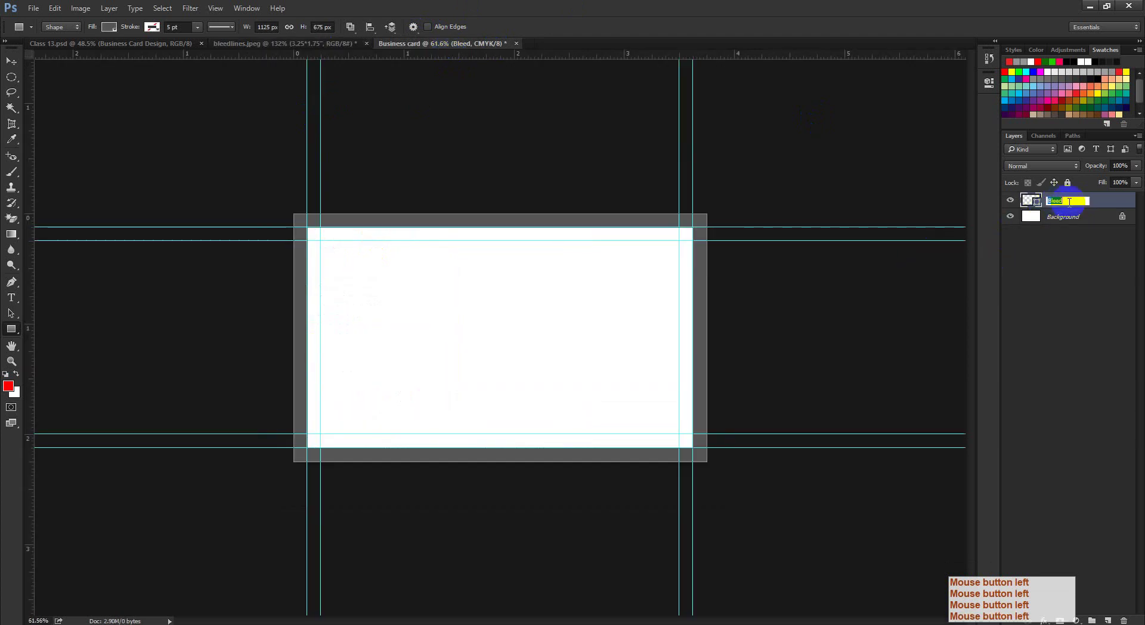
left_click(1065, 264)
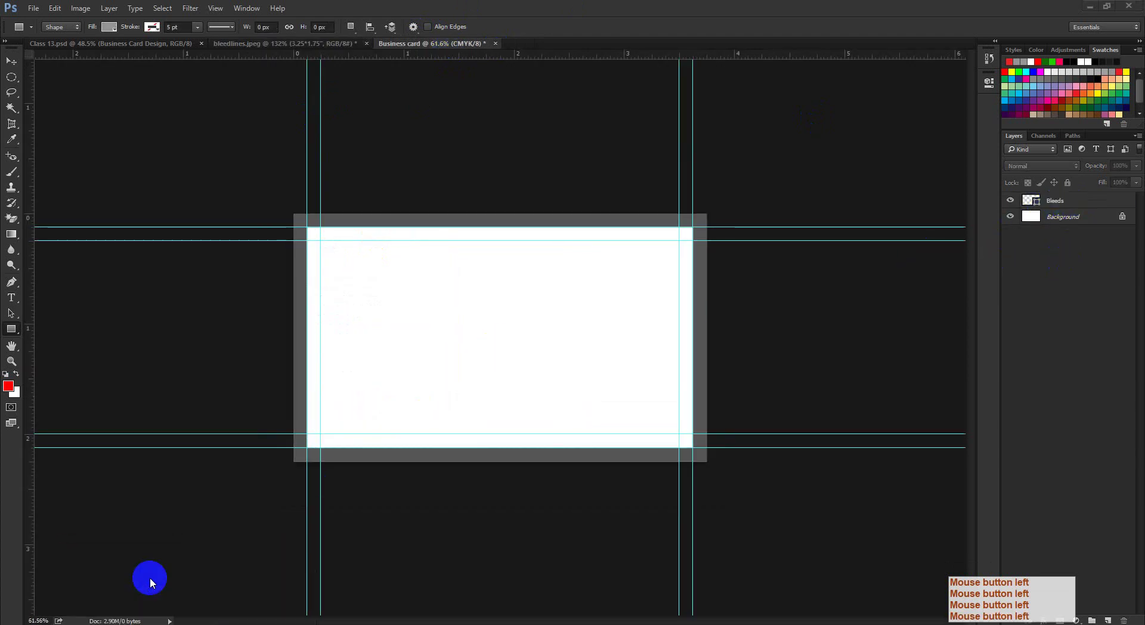
- Switch to the browser and examine business card designs in the image results, including the black and yellow template and the minimalist card
key("alt+Tab")
left_click(956, 7)
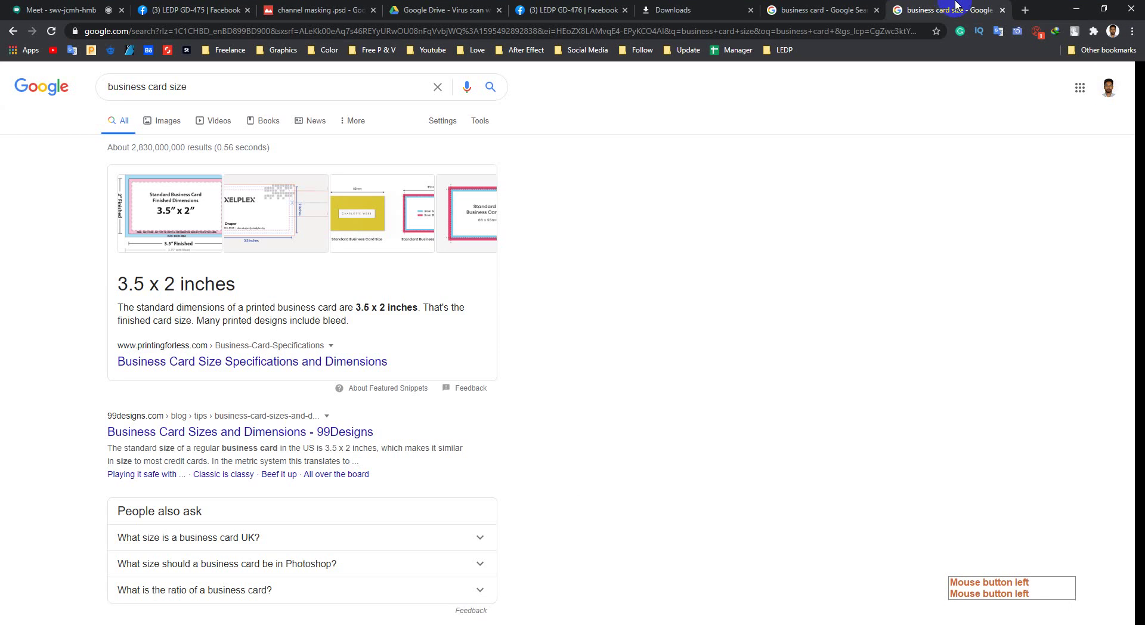
left_click(848, 4)
scroll(278, 327, "down", 3)
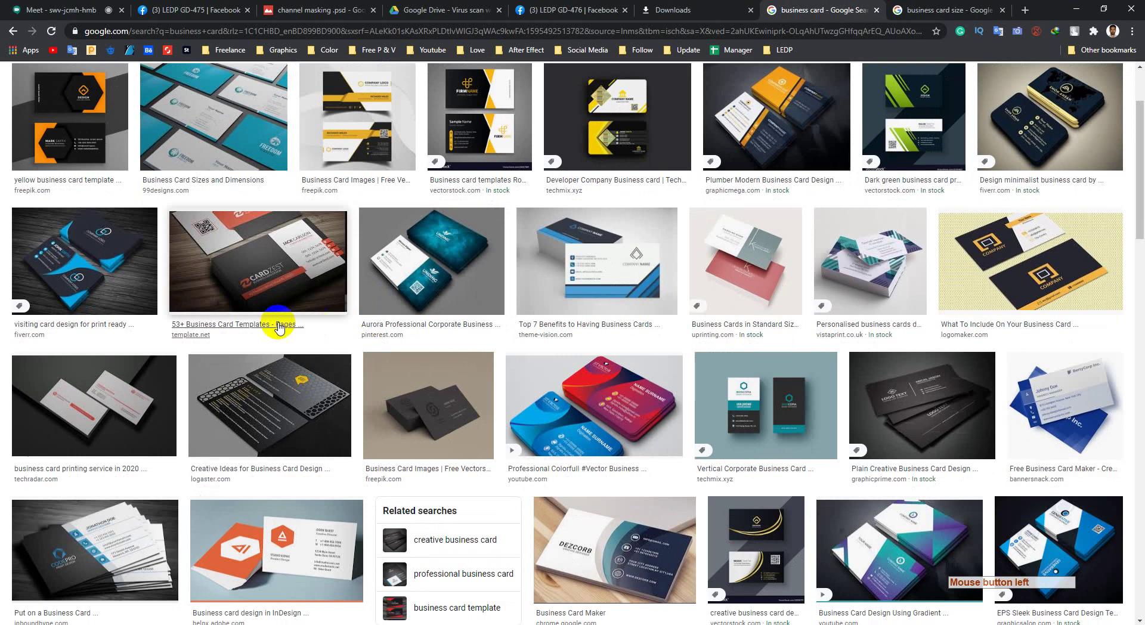
scroll(179, 286, "up", 2)
left_click(100, 221)
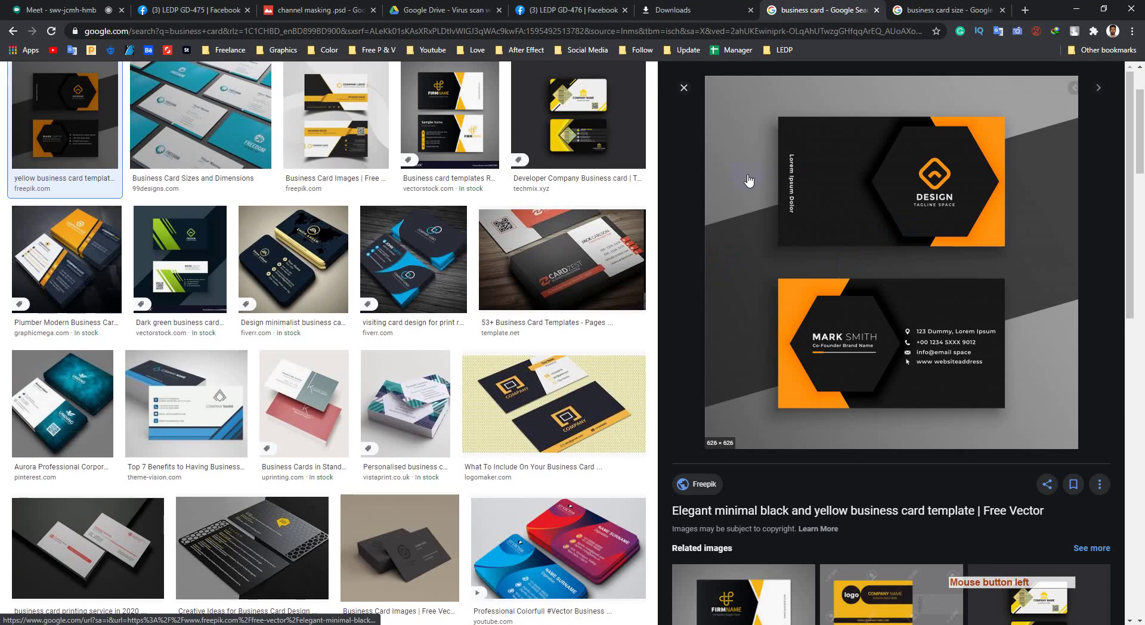
left_click(679, 89)
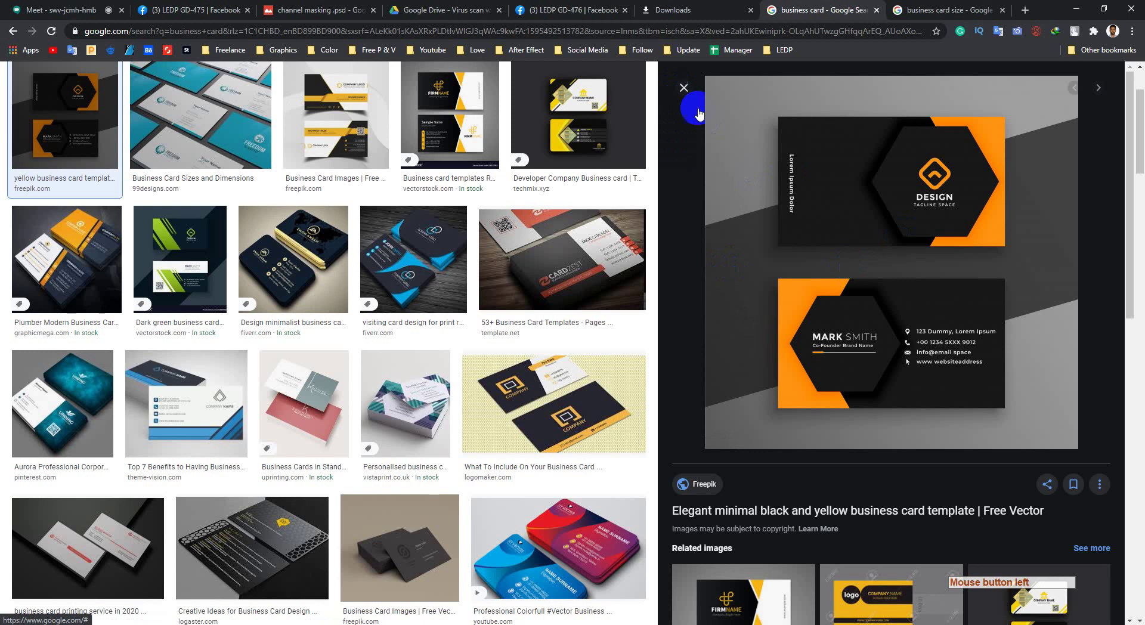
left_click(684, 87)
left_click(1043, 160)
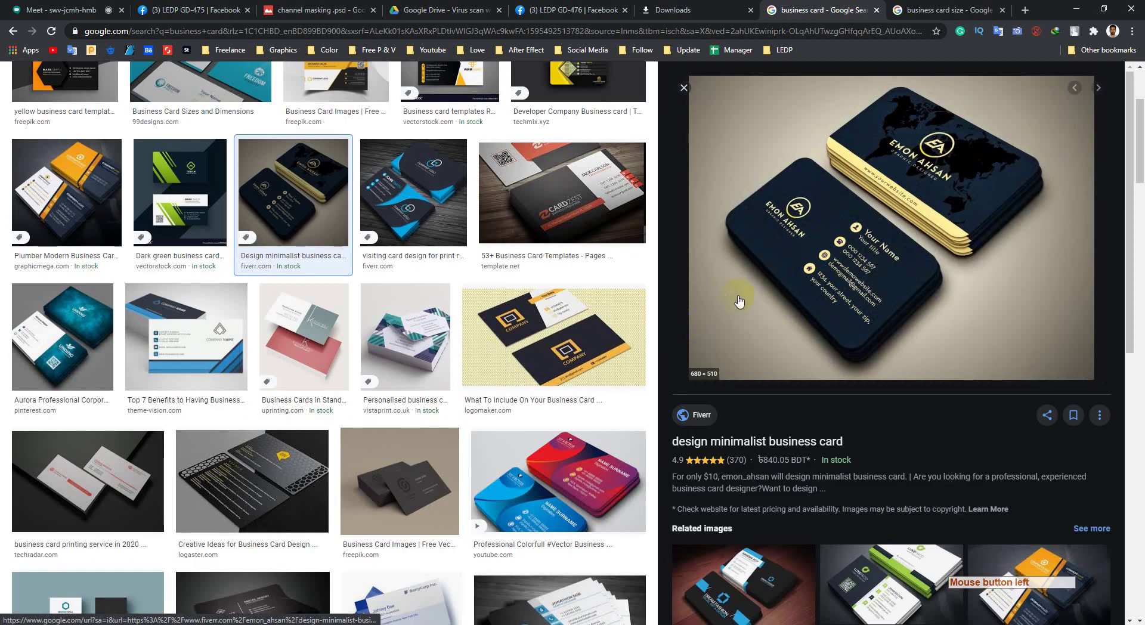
- Return to the business card document in Photoshop, hide the Bleeds layer and deselect all layers
left_click(810, 278)
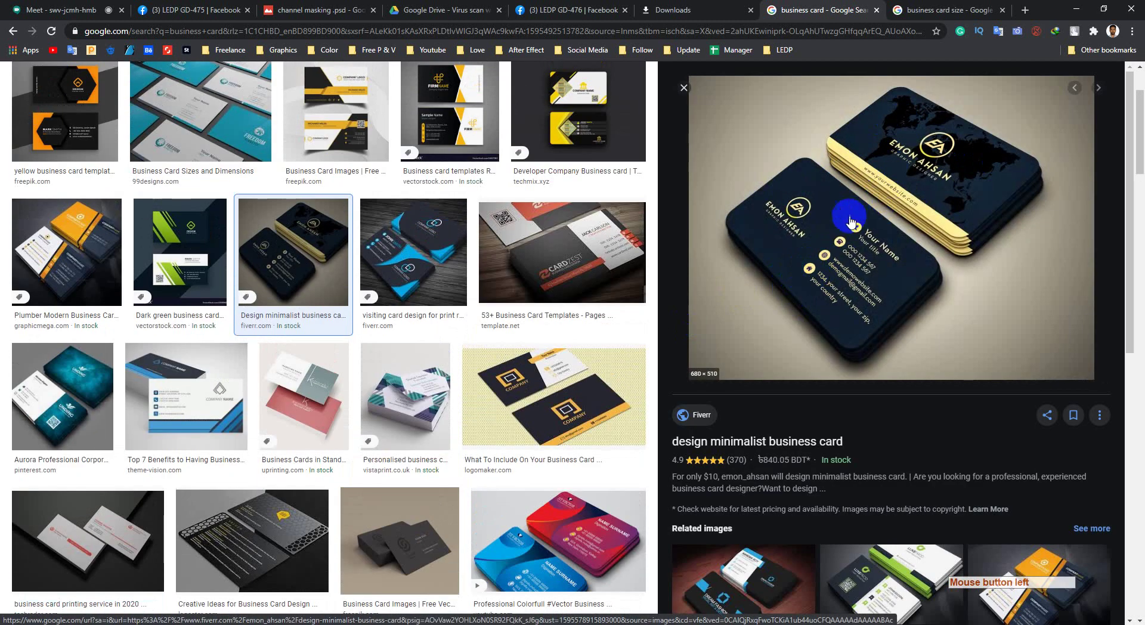
left_click(1077, 9)
left_click(1110, 204)
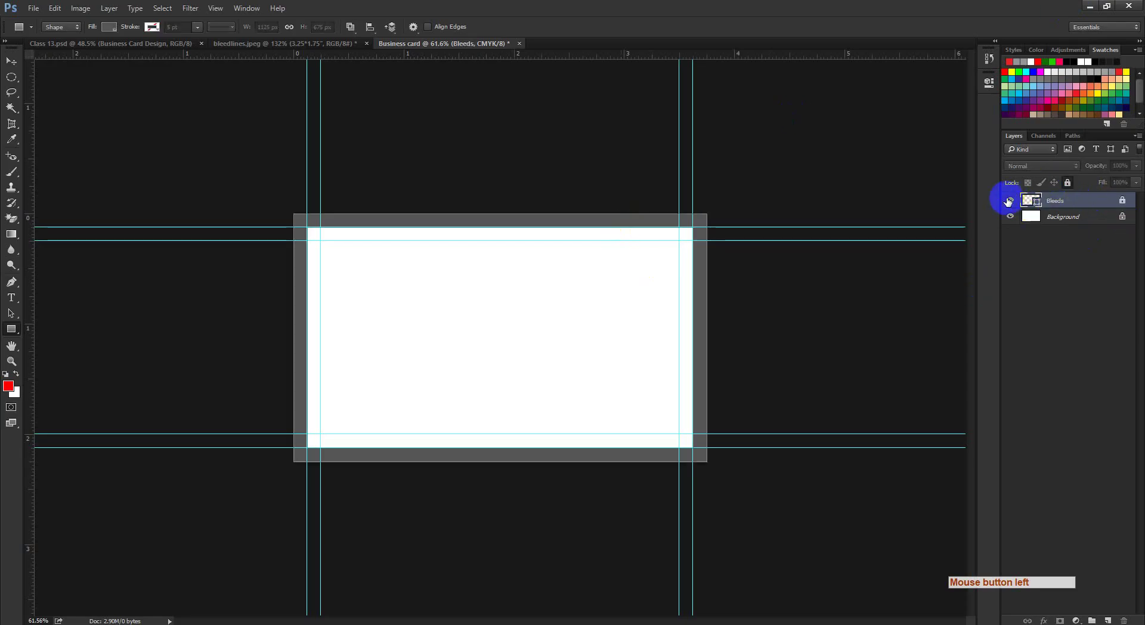
left_click(1009, 201)
left_click(1026, 289)
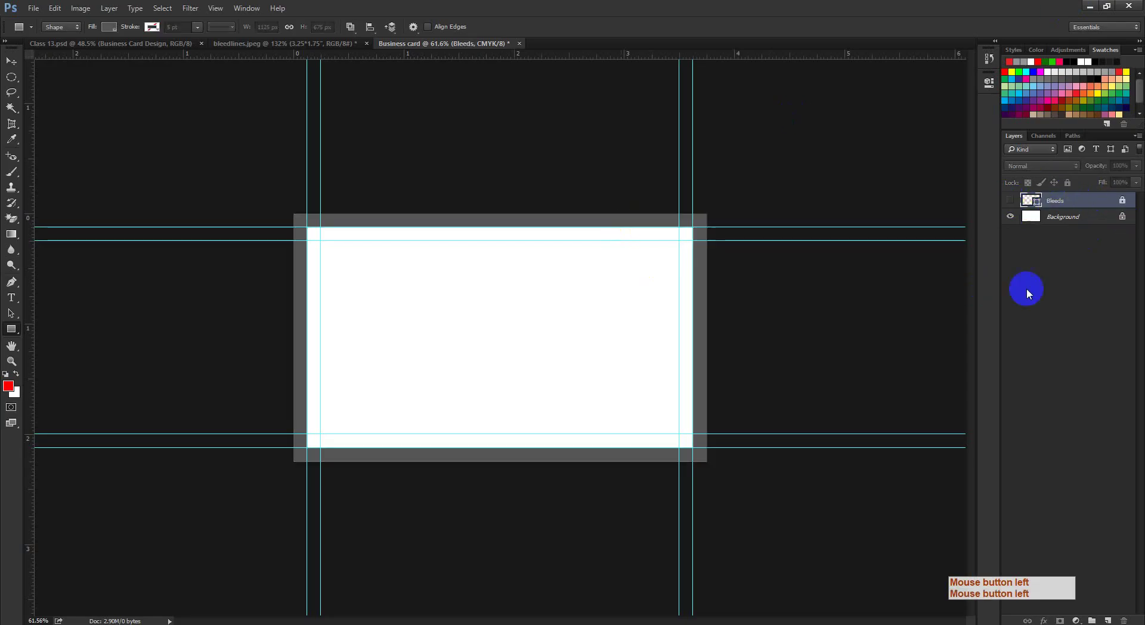
- Create a rectangle from center on the canvas, 3.75 in wide and 2.25 in high
left_click(502, 317)
left_click(537, 206)
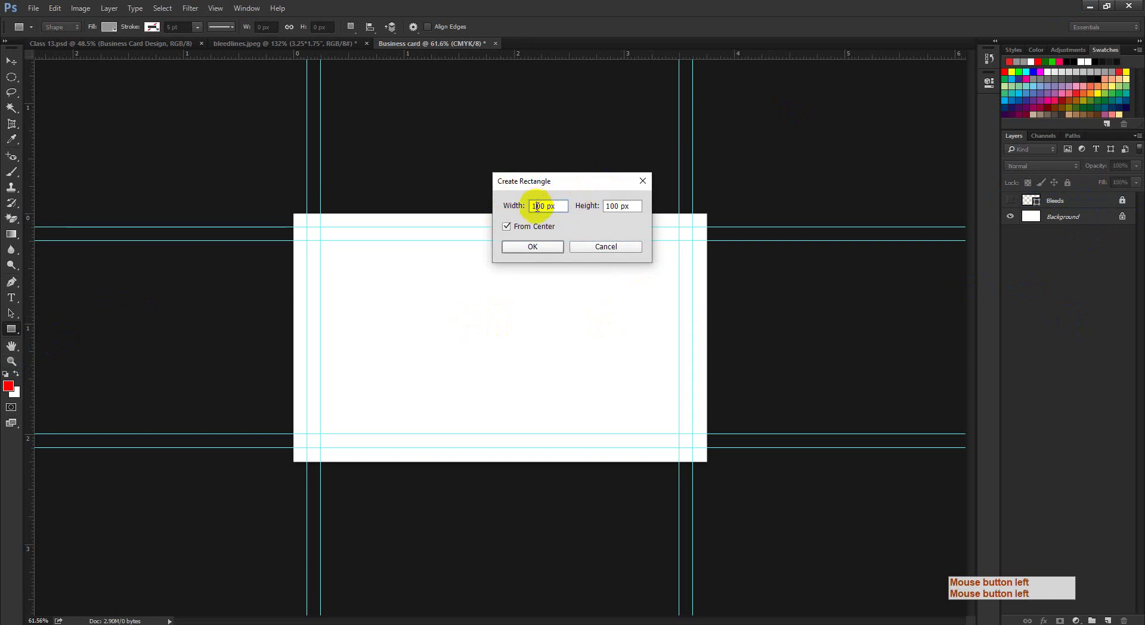
left_click_drag(547, 206, 482, 208)
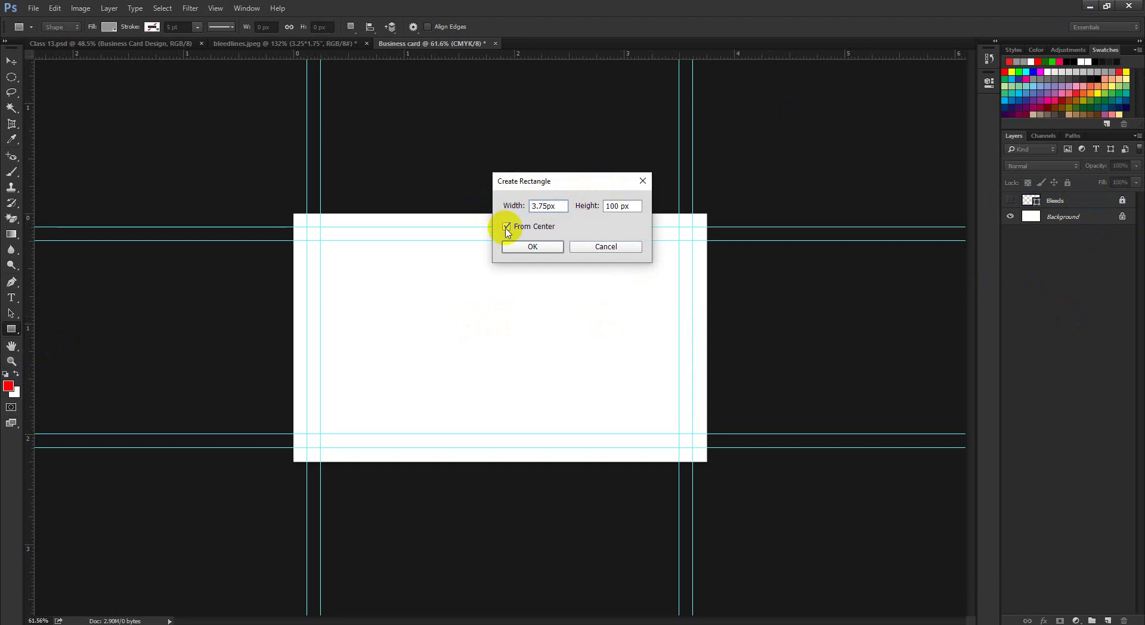
type("3.75")
key("Delete")
key("Delete")
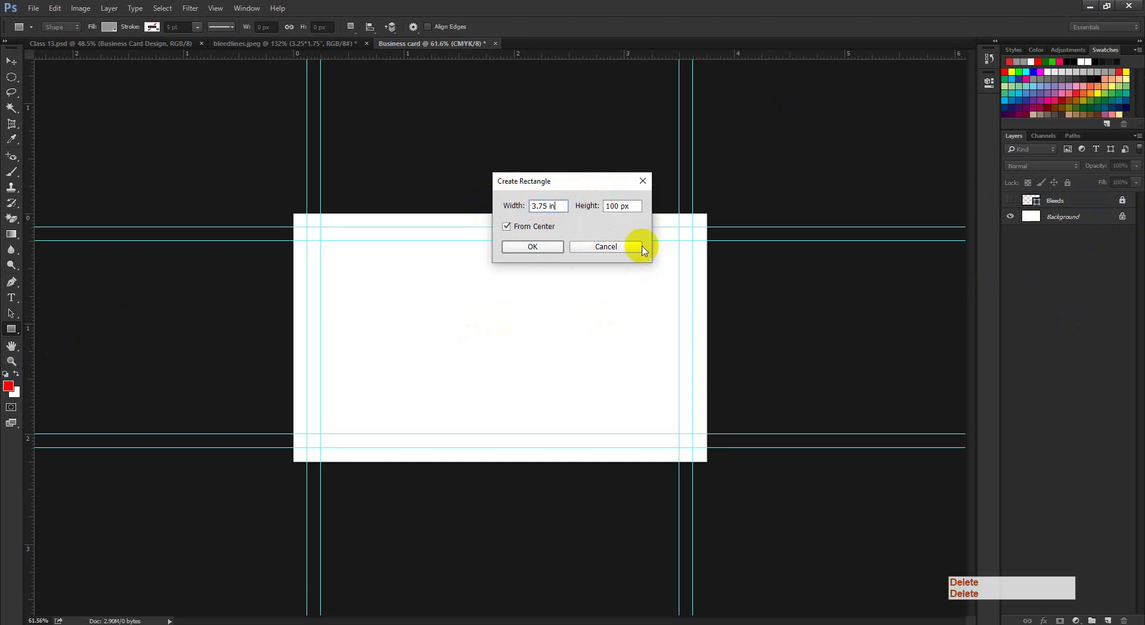
left_click(634, 205)
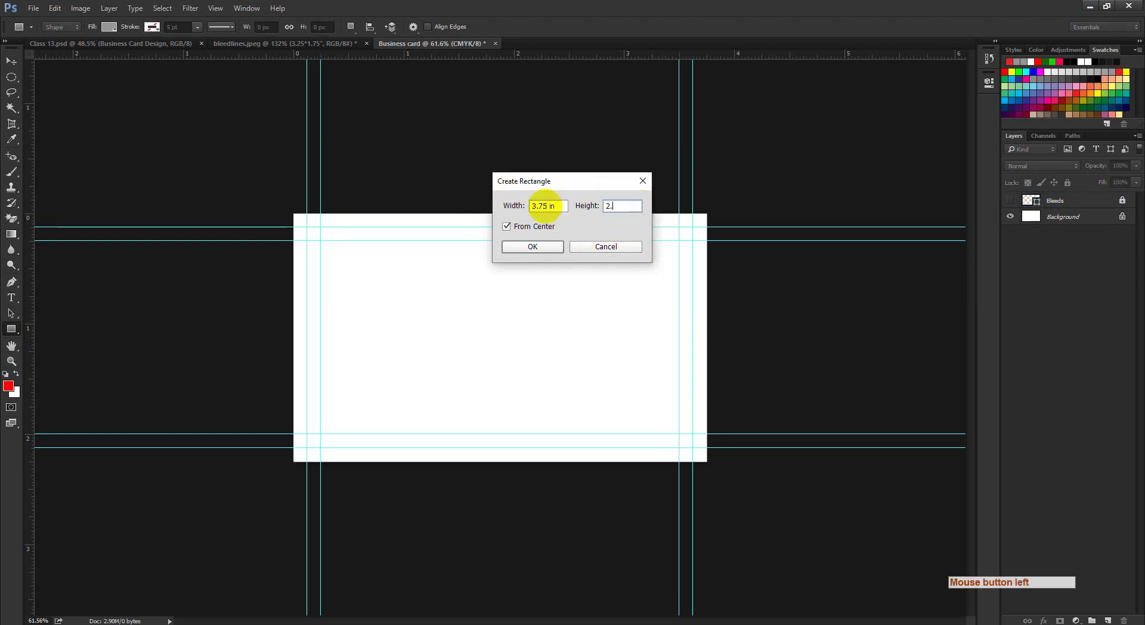
key("BackSpace")
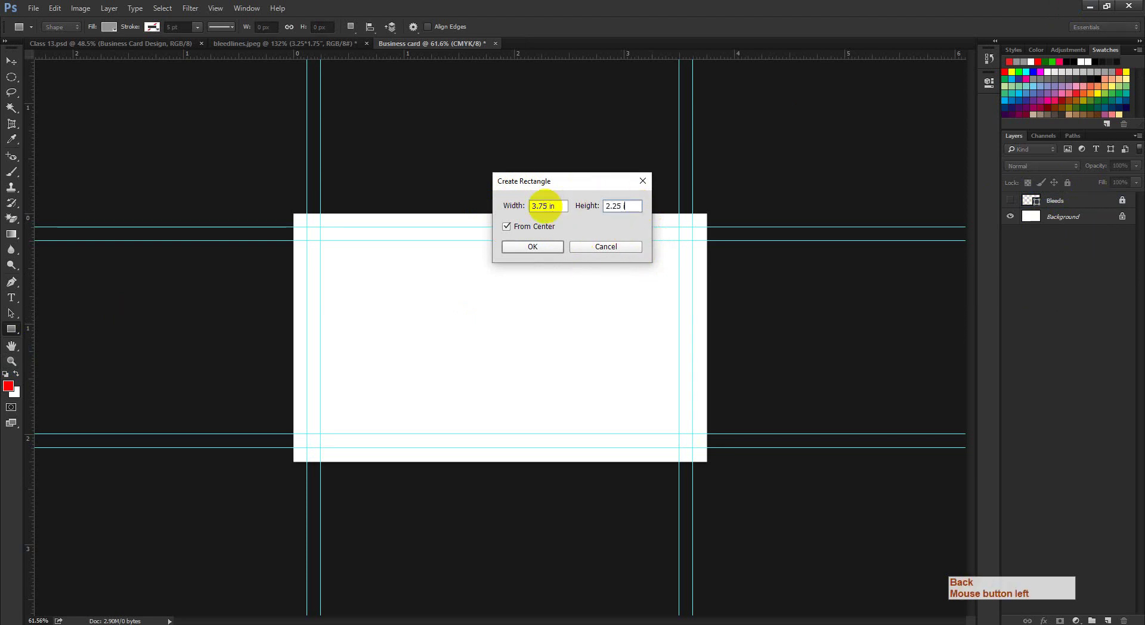
left_click(533, 246)
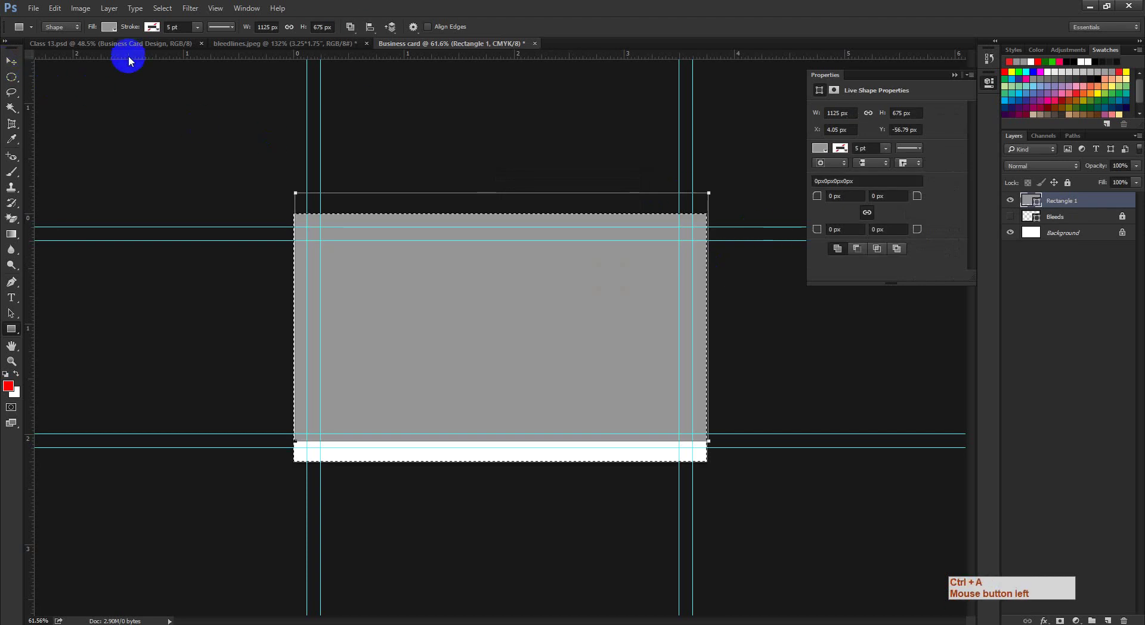
- Align the new rectangle with the whole canvas horizontally and vertically so it covers the card, and clear the selection
key("ctrl+a")
left_click(11, 60)
left_click(287, 27)
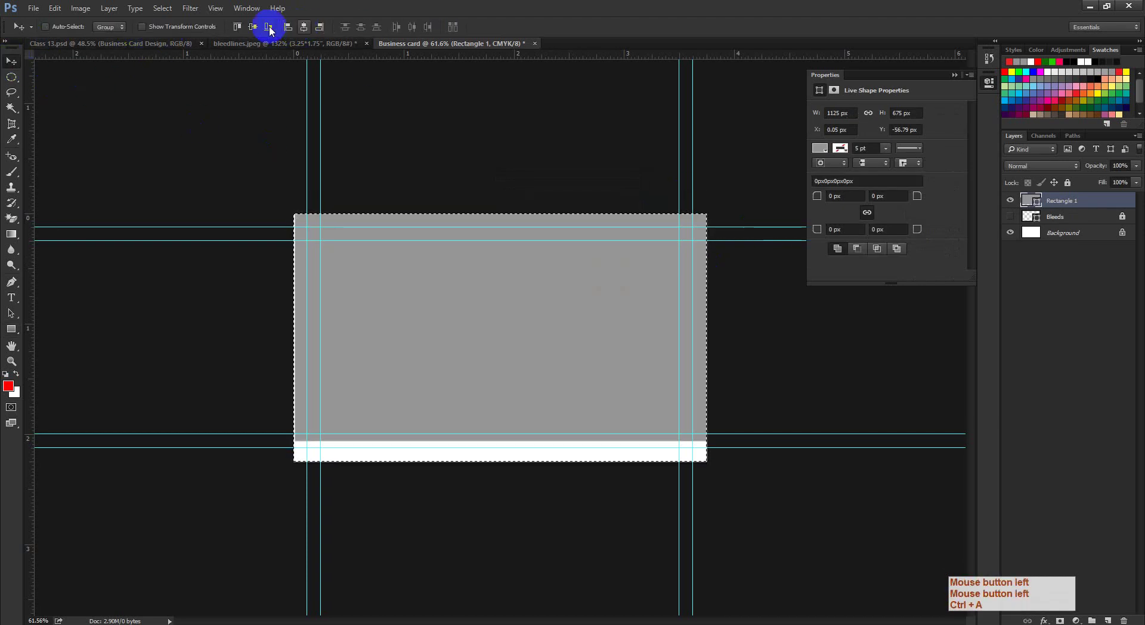
left_click(268, 27)
key("ctrl+d")
left_click_drag(276, 238, 663, 203)
left_click_drag(34, 324, 34, 324)
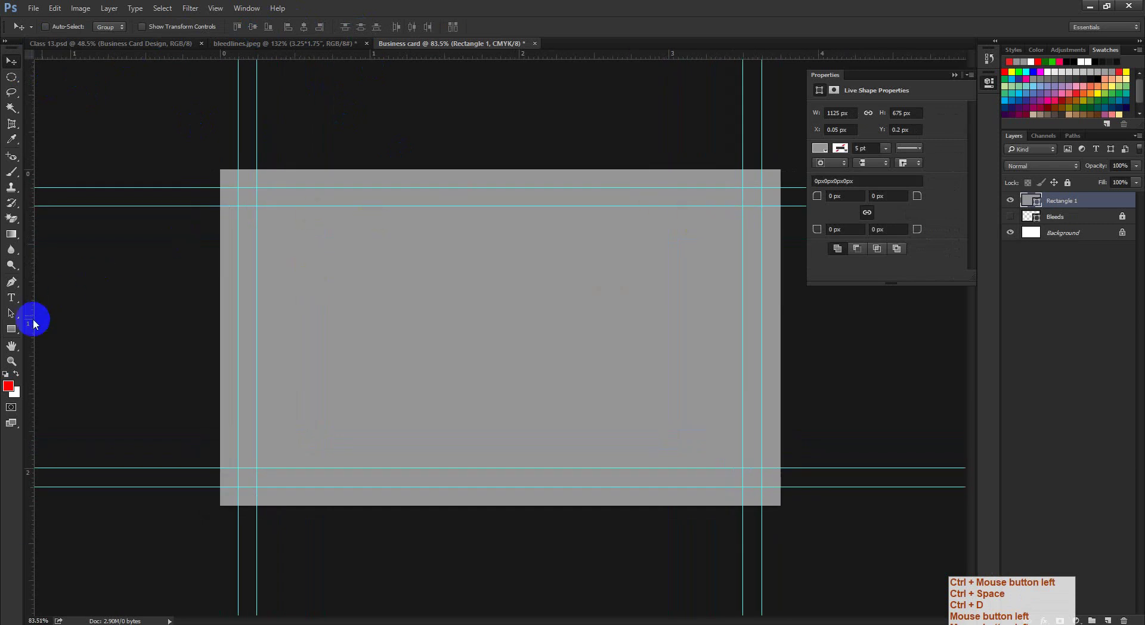
- Cut a rounded rectangle with 35 px radius, about 1050 by 600 px, out of the rectangle along the trim guides using Exclude Overlapping Shapes
left_click(15, 329)
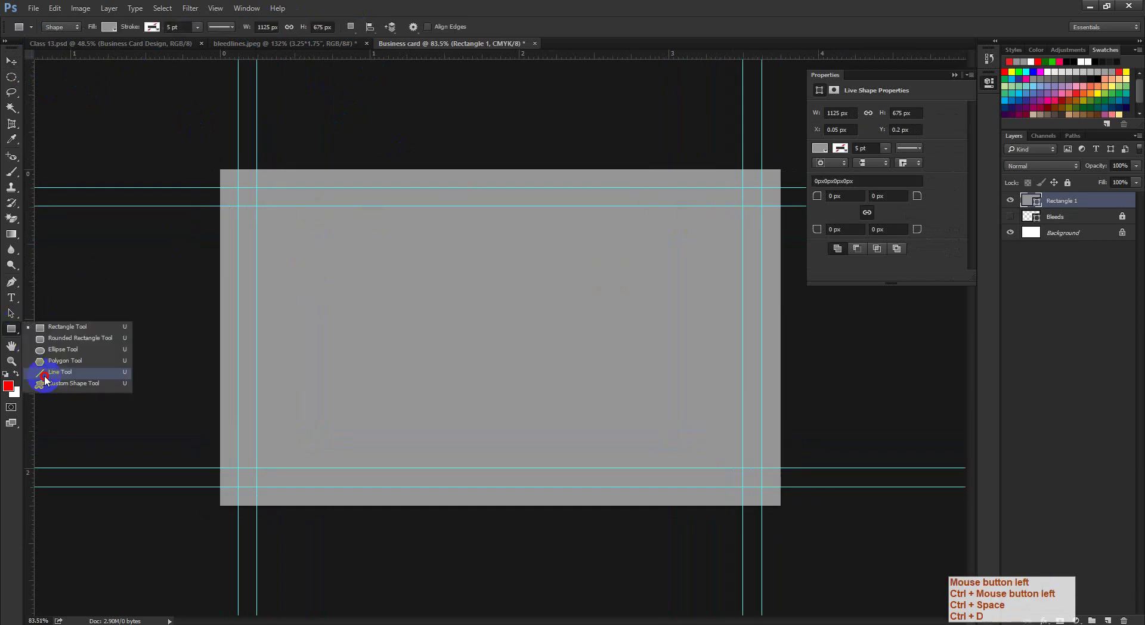
left_click(95, 345)
left_click(465, 26)
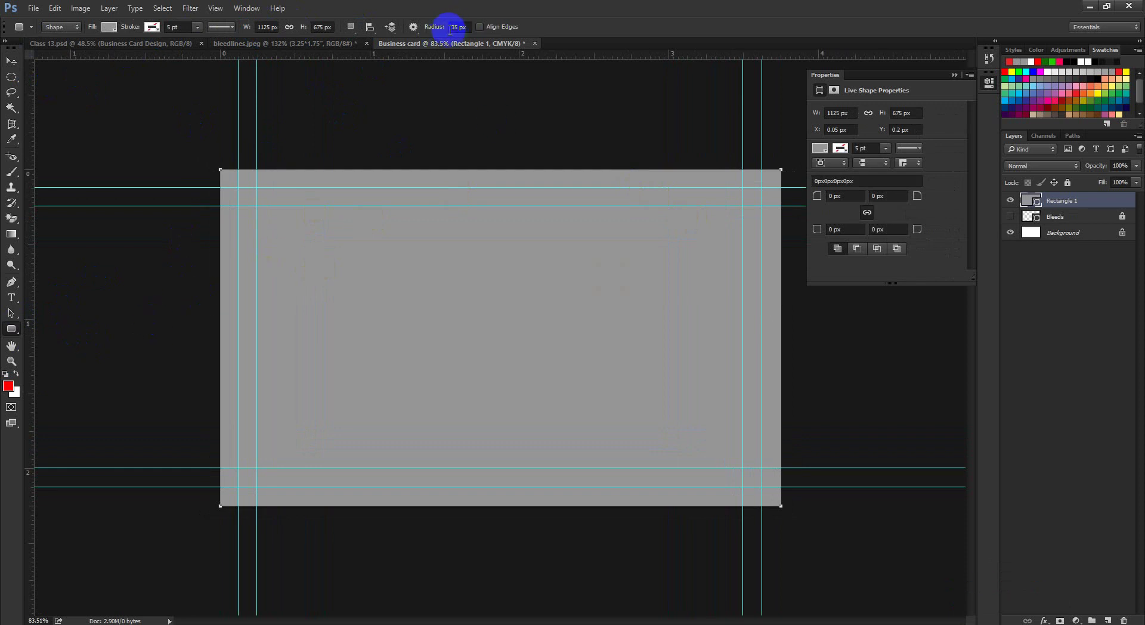
left_click(952, 72)
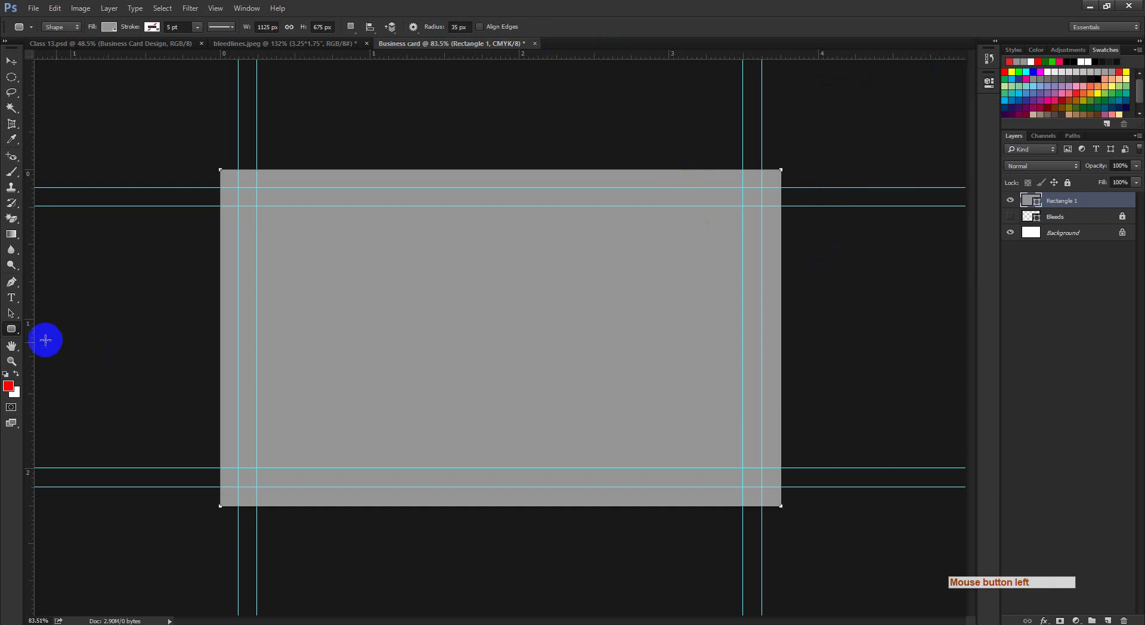
left_click(360, 27)
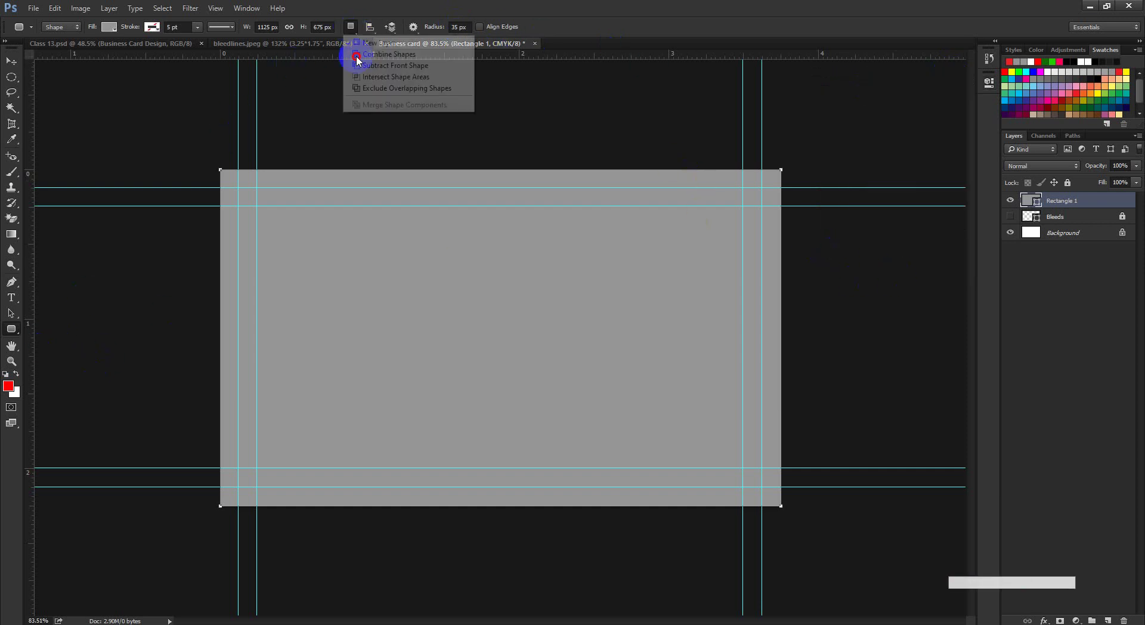
left_click(383, 88)
left_click(295, 203, "ctrl")
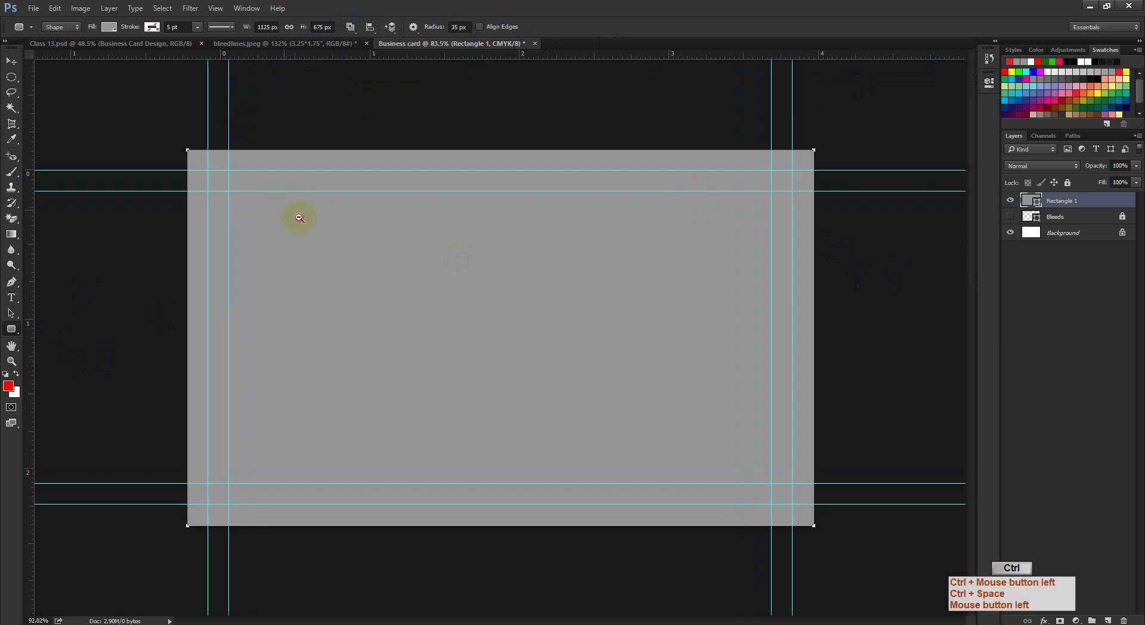
left_click_drag(192, 163, 807, 517)
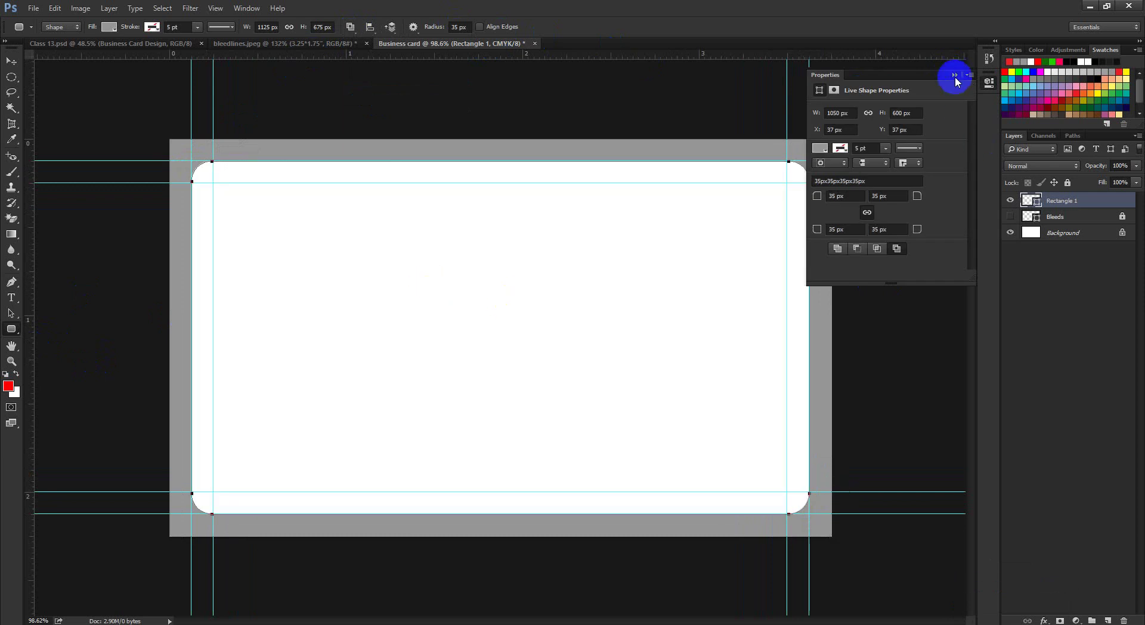
left_click(955, 77)
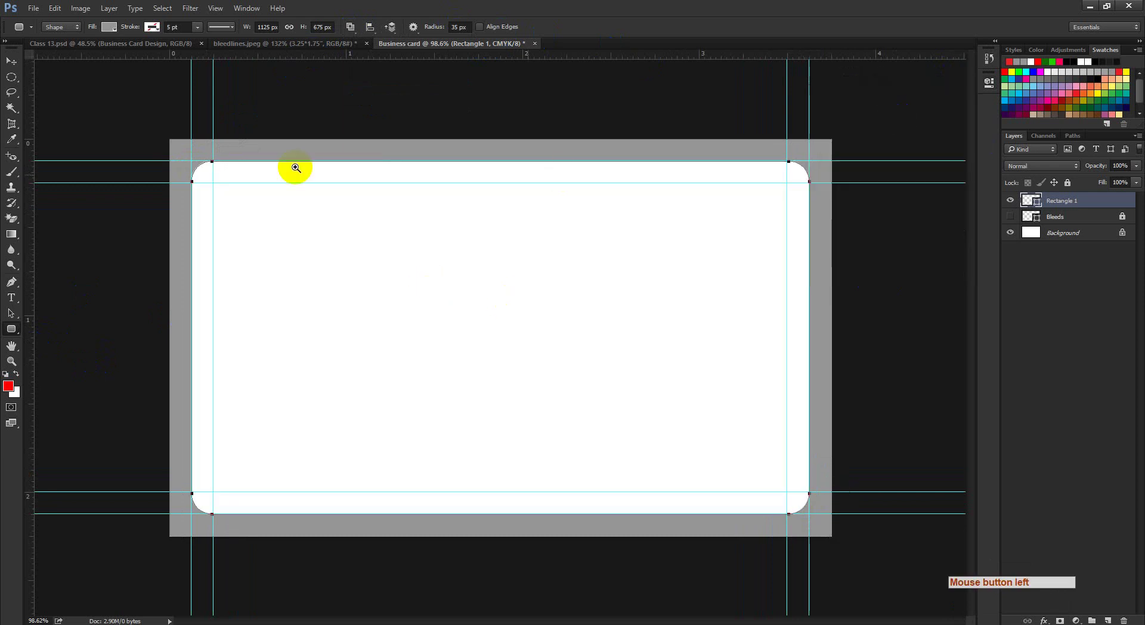
- Rename the Rectangle 1 layer as Roudn Bleeds and show the Bleeds layer again
left_click(235, 196, "ctrl")
left_click_drag(171, 191, 202, 212)
left_click_drag(383, 256, 288, 290)
left_click_drag(707, 199, 849, 245)
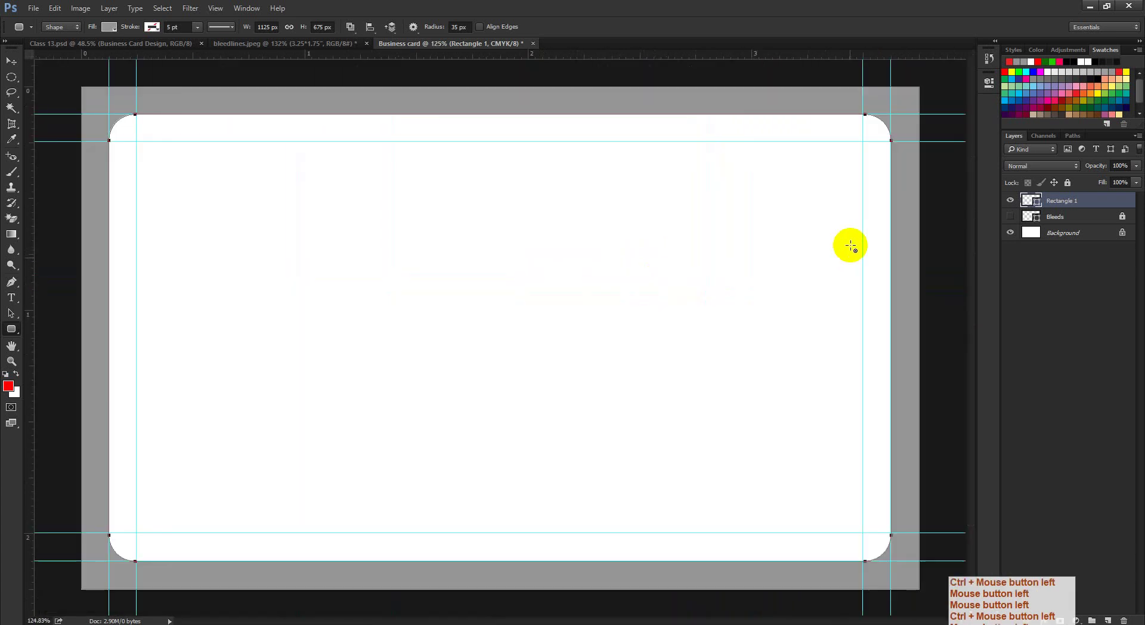
double_click(1064, 202)
type("Roudn Bleeds")
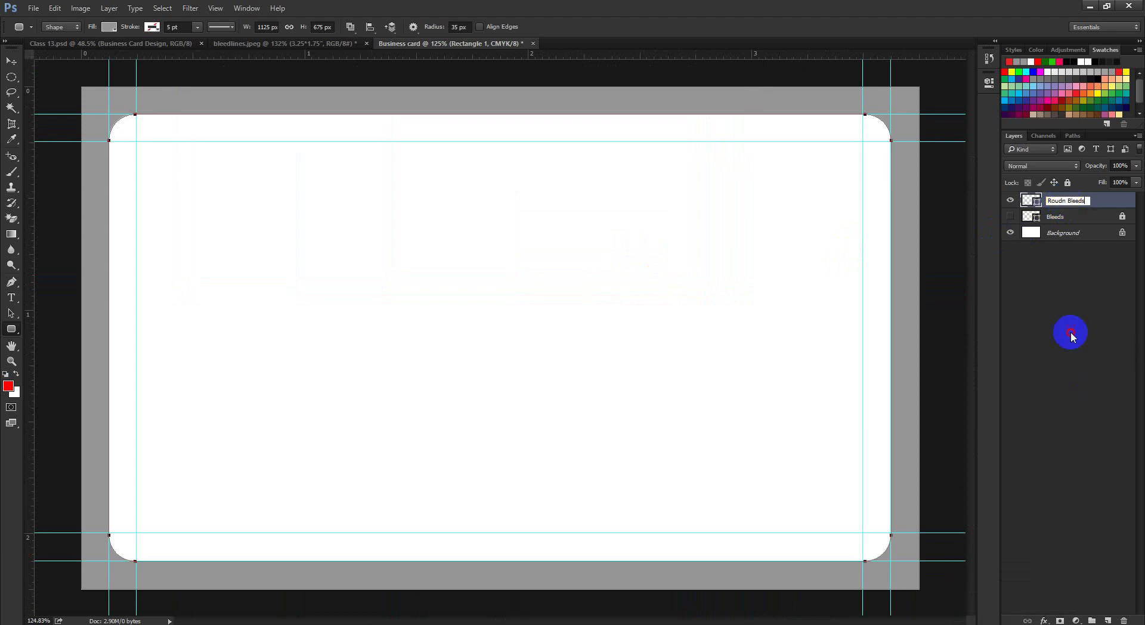
left_click(1072, 333)
left_click(1011, 218)
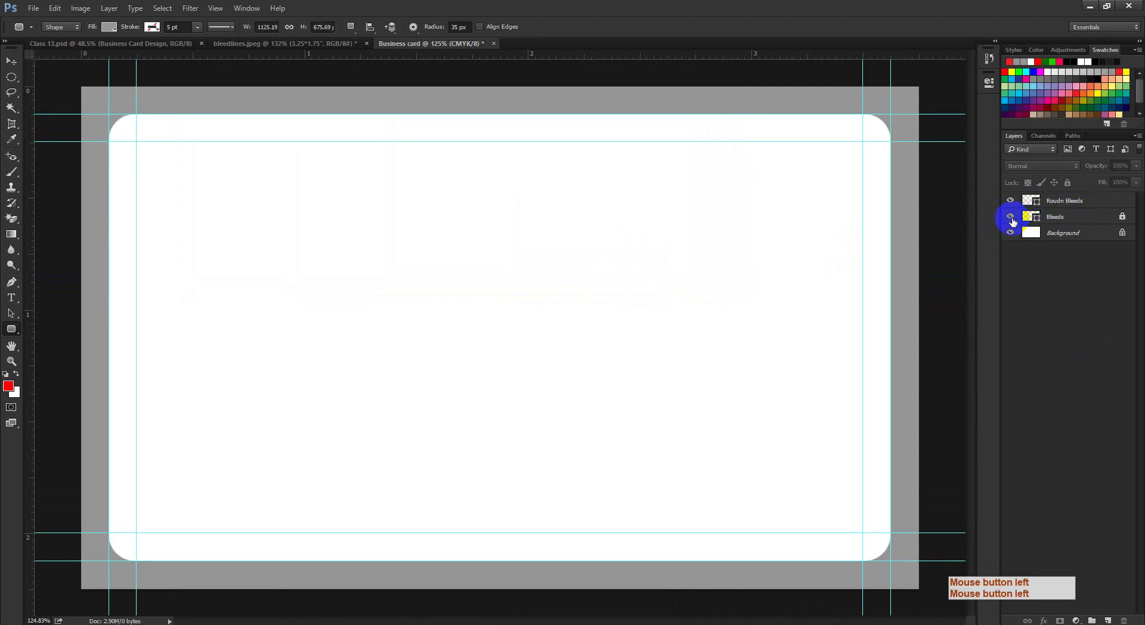
left_click_drag(499, 454, 200, 607)
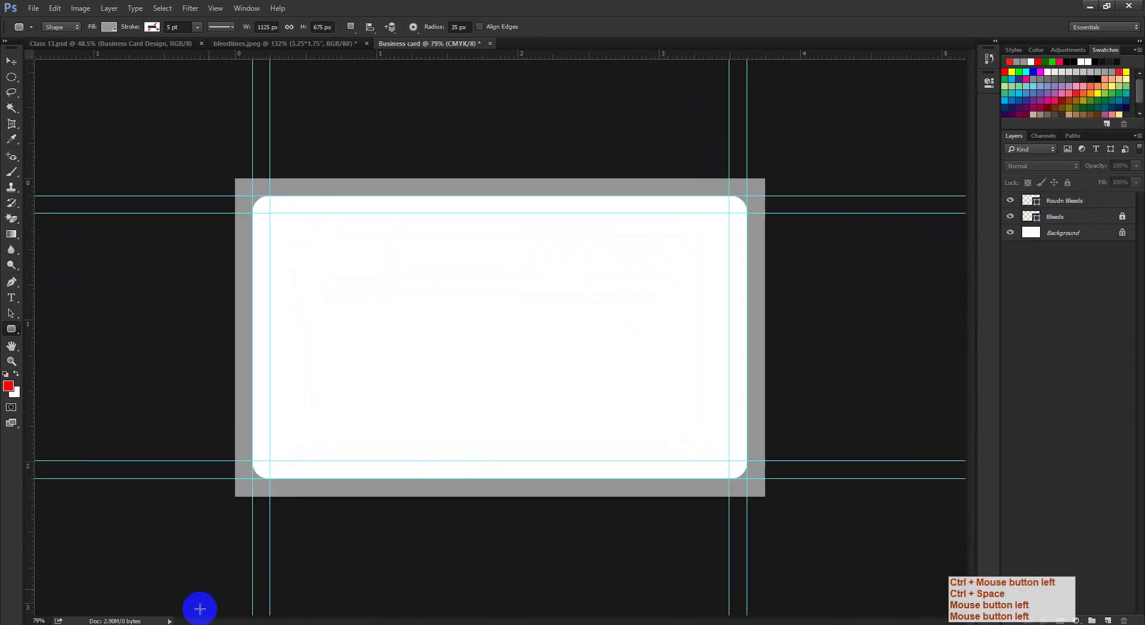
- Switch to the browser and search Google Images for "die cut business card"
left_click(182, 620)
left_click(182, 620)
scroll(233, 493, "up", 3)
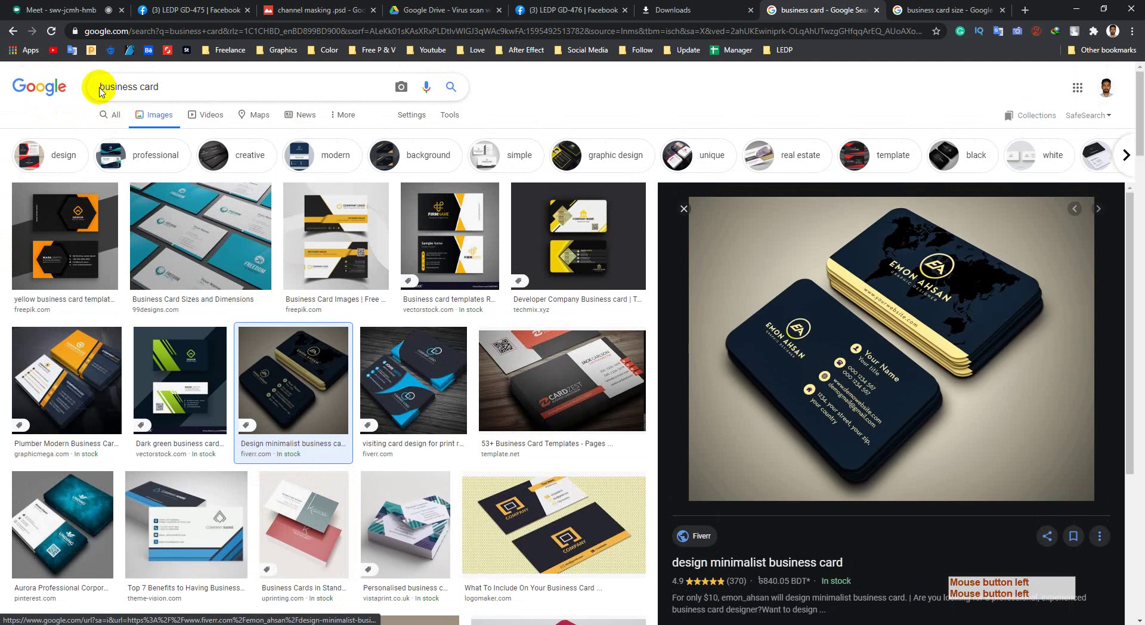
type("die")
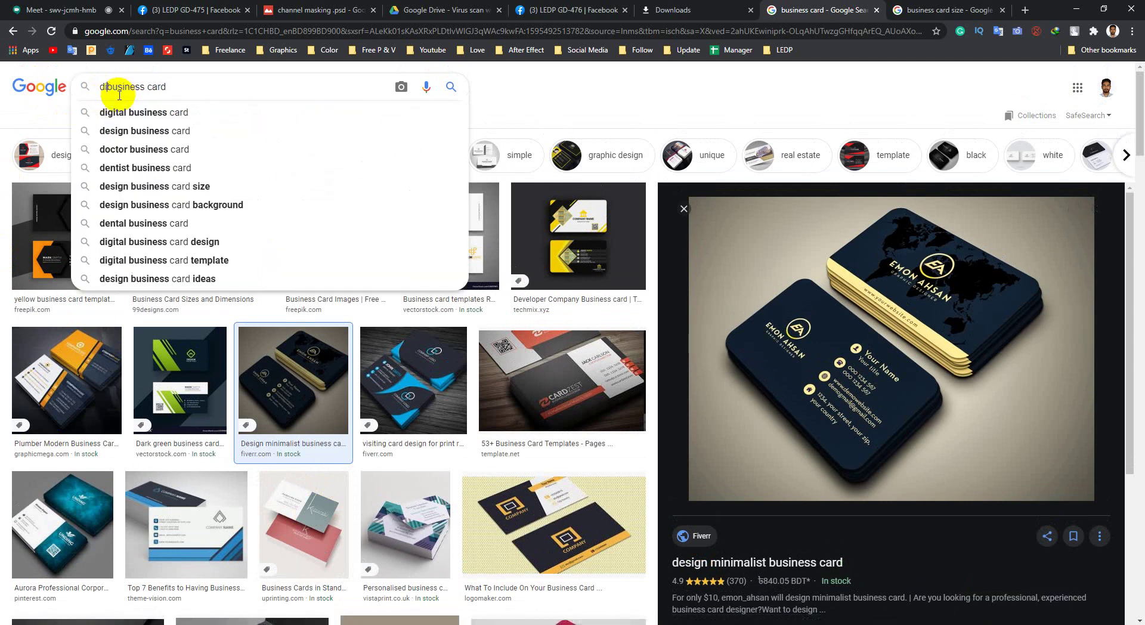
key("Down")
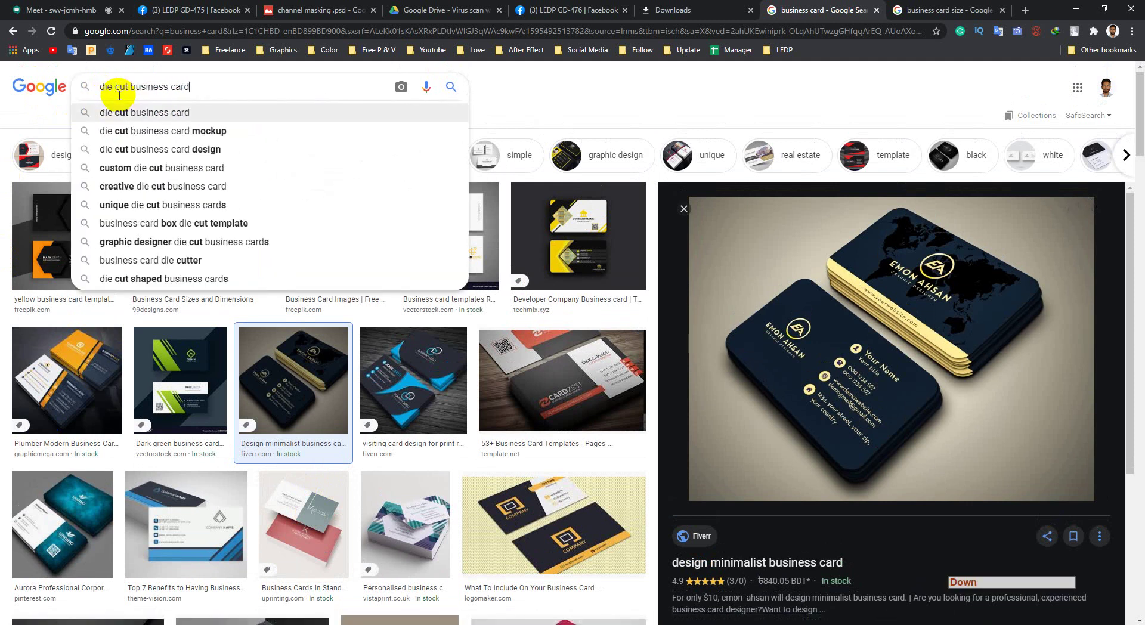
key("Return")
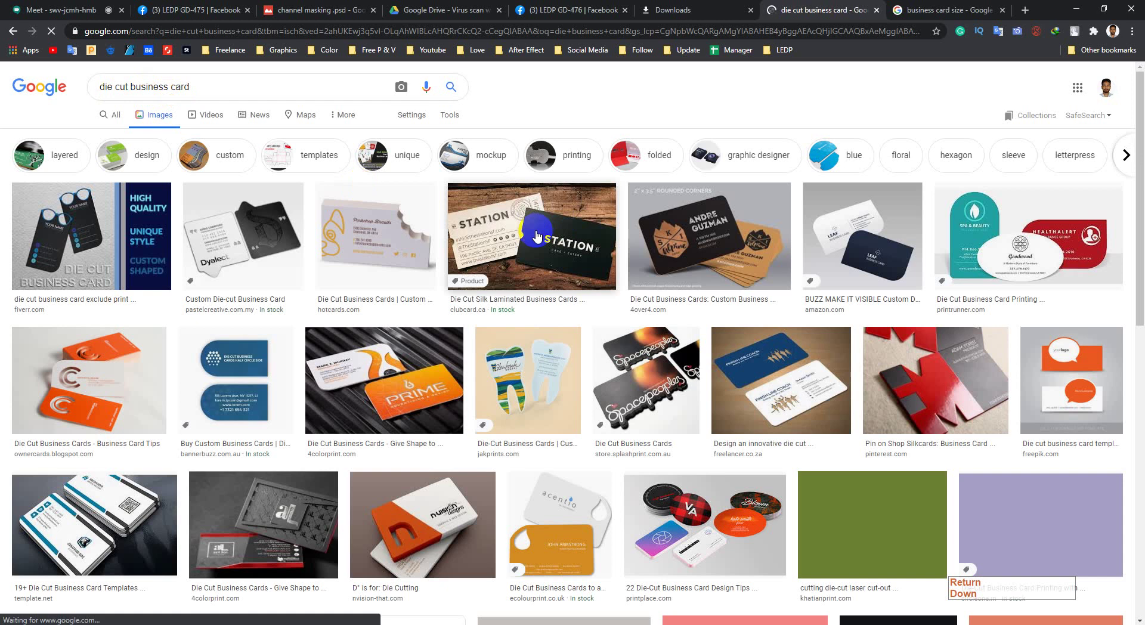
- Examine die-cut card designs in the image results, including enlarged previews of the leaf logo card and the tooth-shaped dental card
left_click(854, 232)
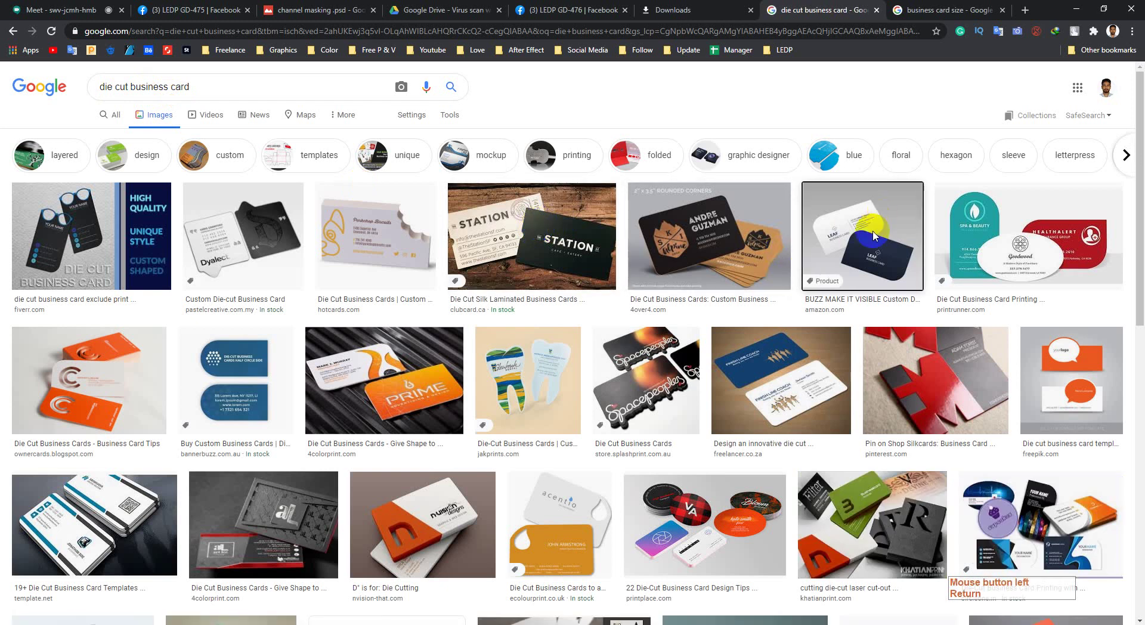
left_click(684, 86)
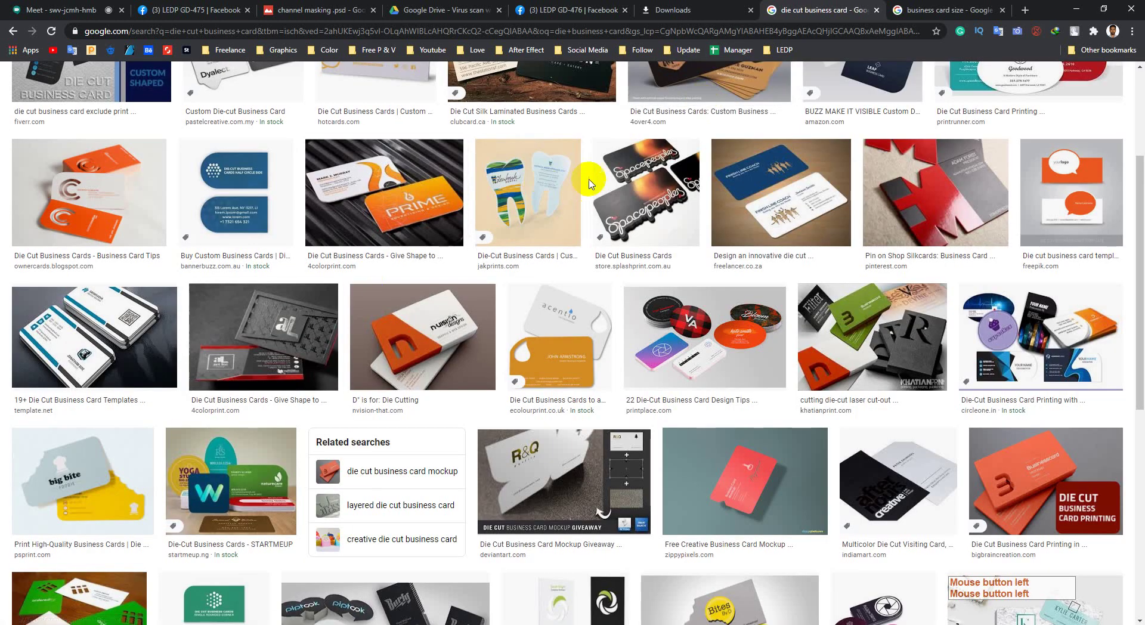
left_click(541, 178)
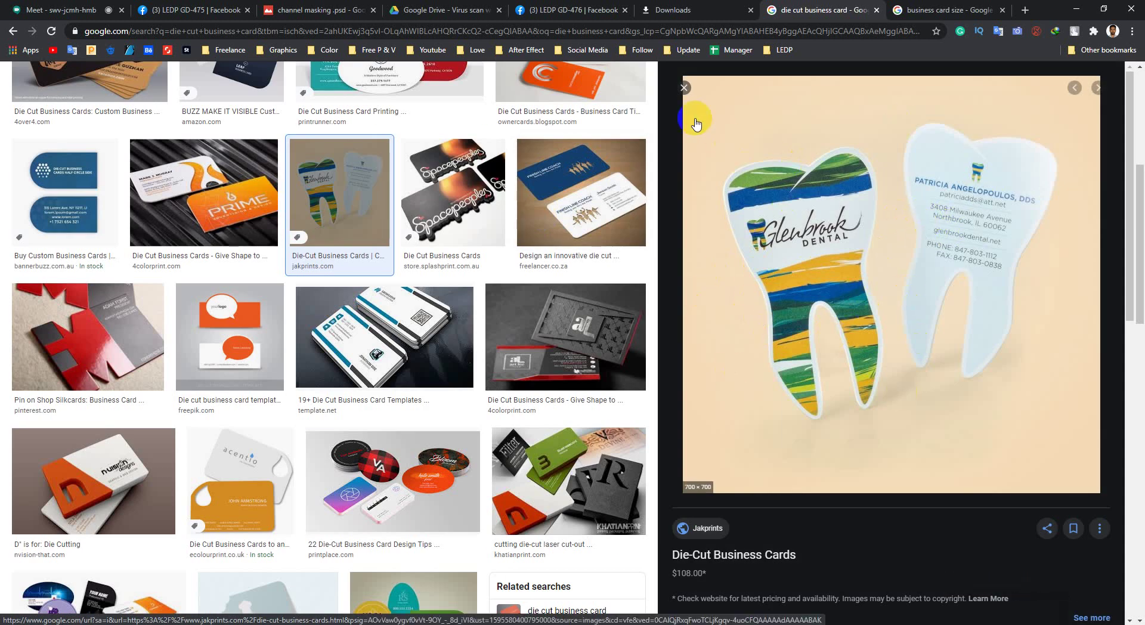
left_click(684, 89)
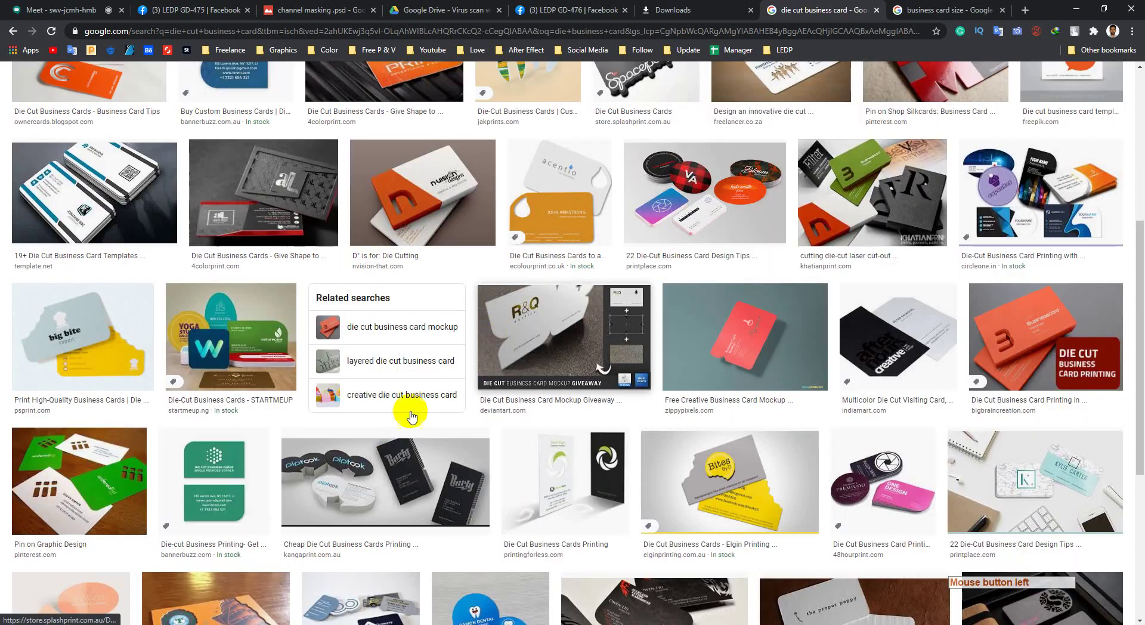
scroll(410, 414, "down", 5)
scroll(296, 411, "down", 3)
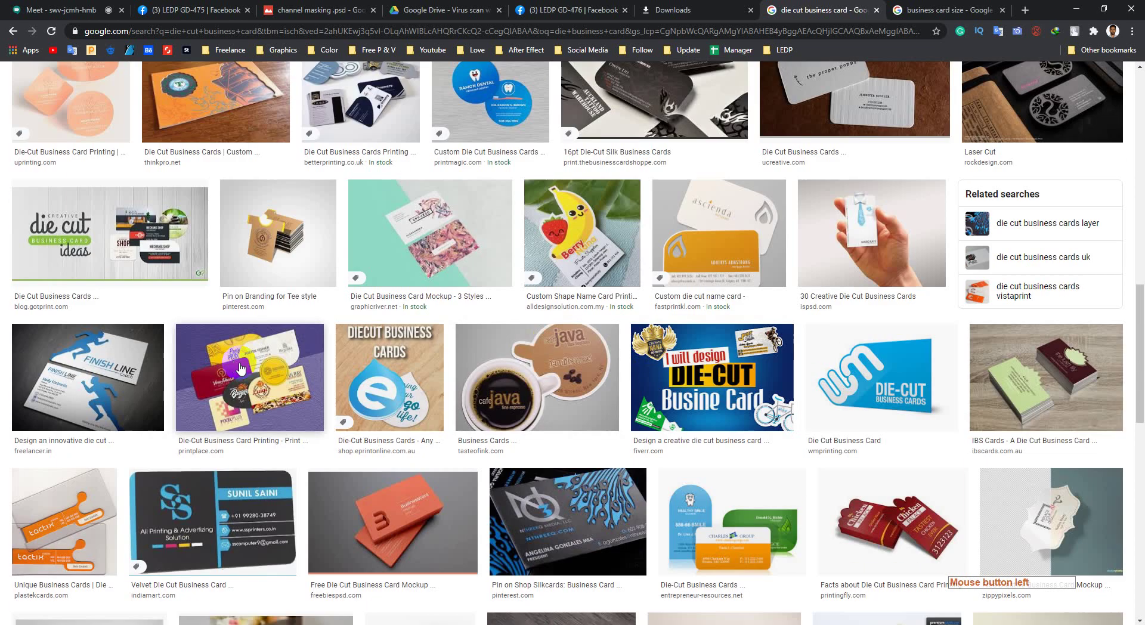
scroll(605, 345, "up", 3)
- Return to Photoshop and toggle the Roudn Bleeds layer off and on to compare the square and rounded frames
left_click(1074, 7)
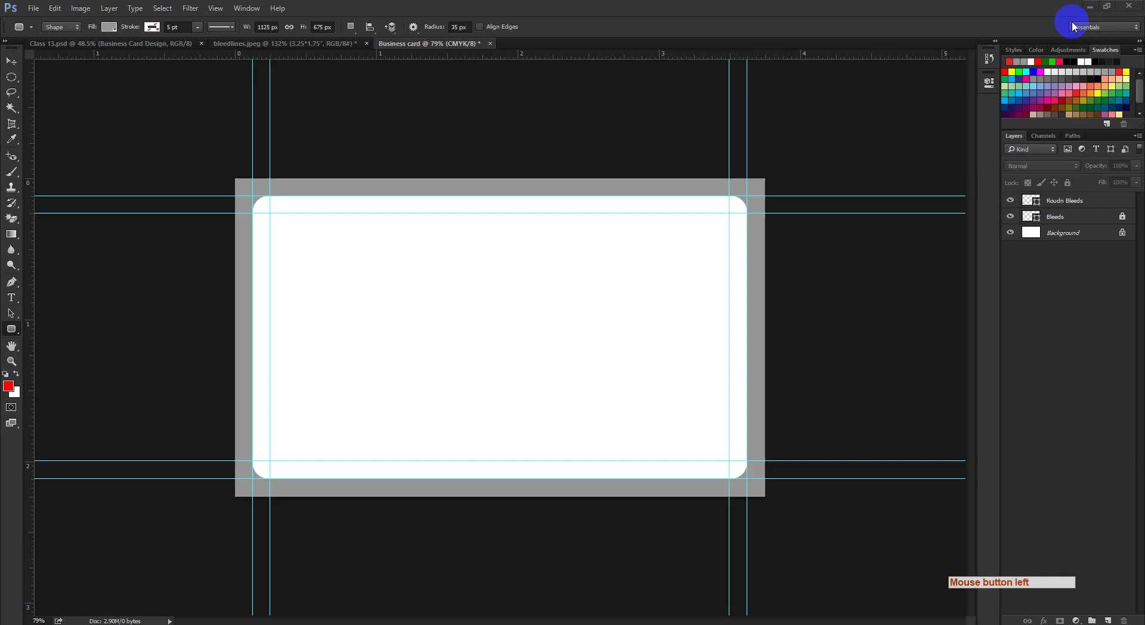
left_click(1091, 301)
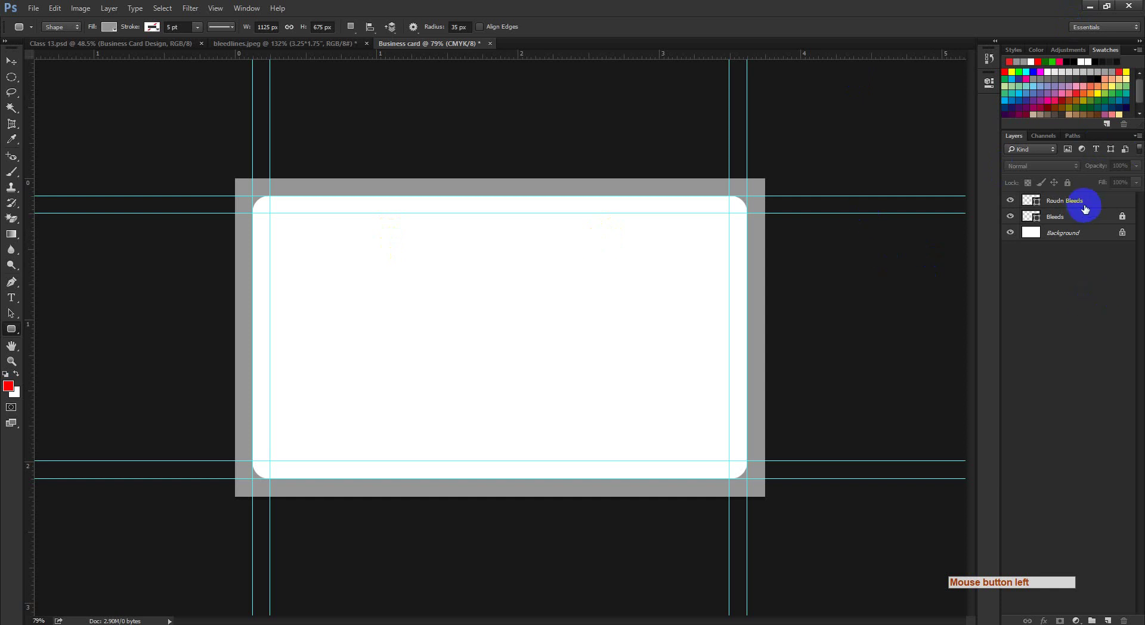
left_click(1091, 204)
left_click(1010, 201)
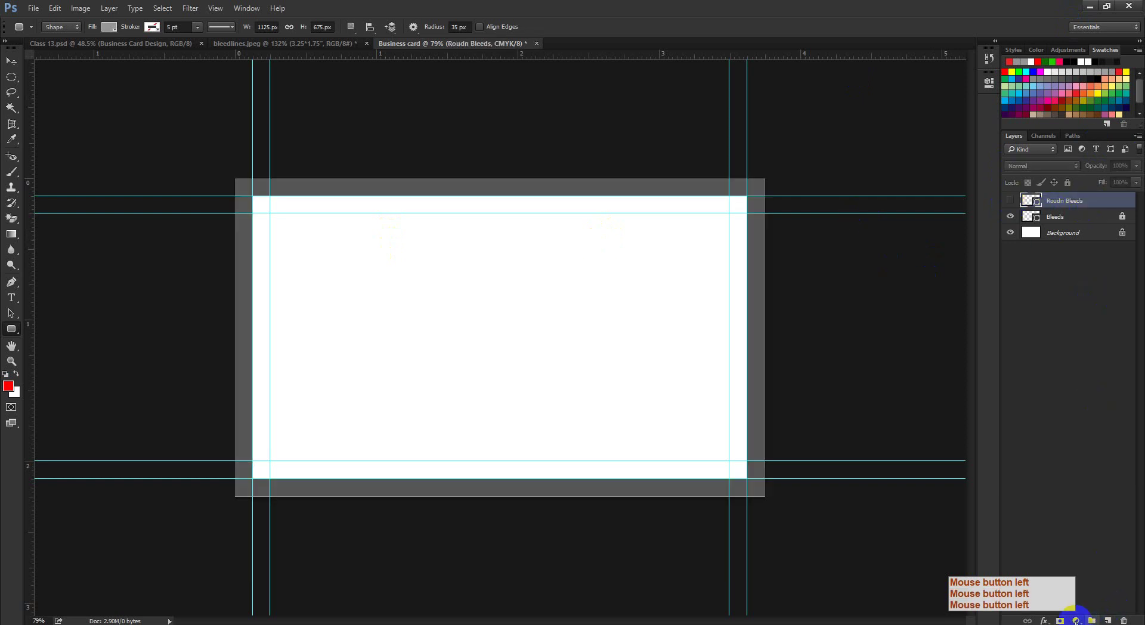
left_click(1011, 200)
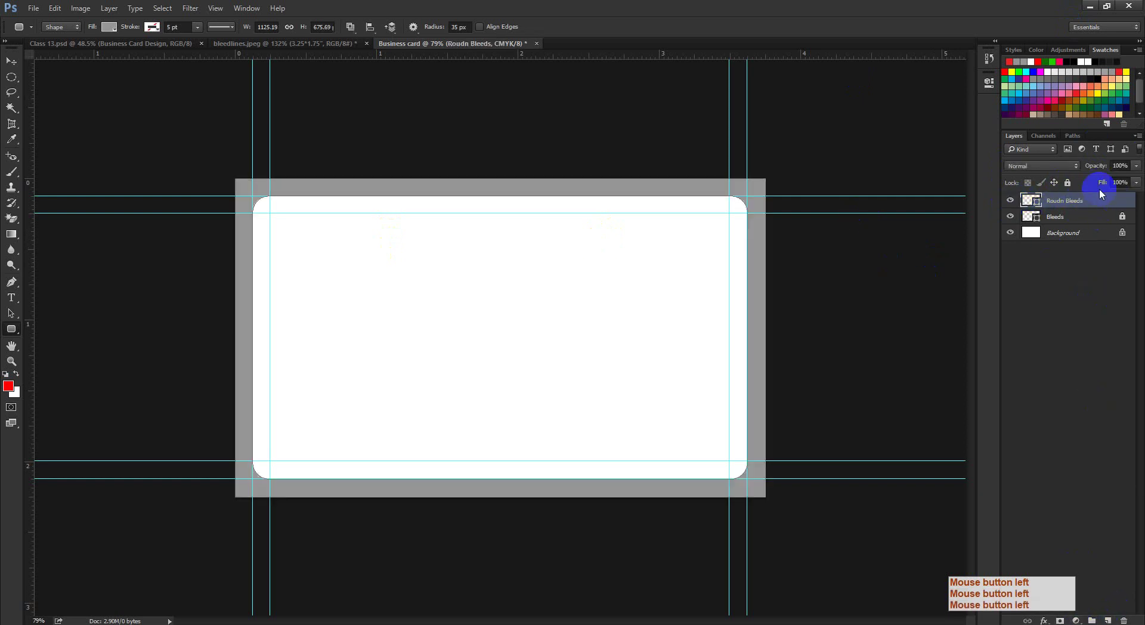
- Hide both bleed layers and draw a 1050 × 600 px rounded rectangle with 35 px corners along the trim guides
left_click_drag(1011, 200, 1011, 216)
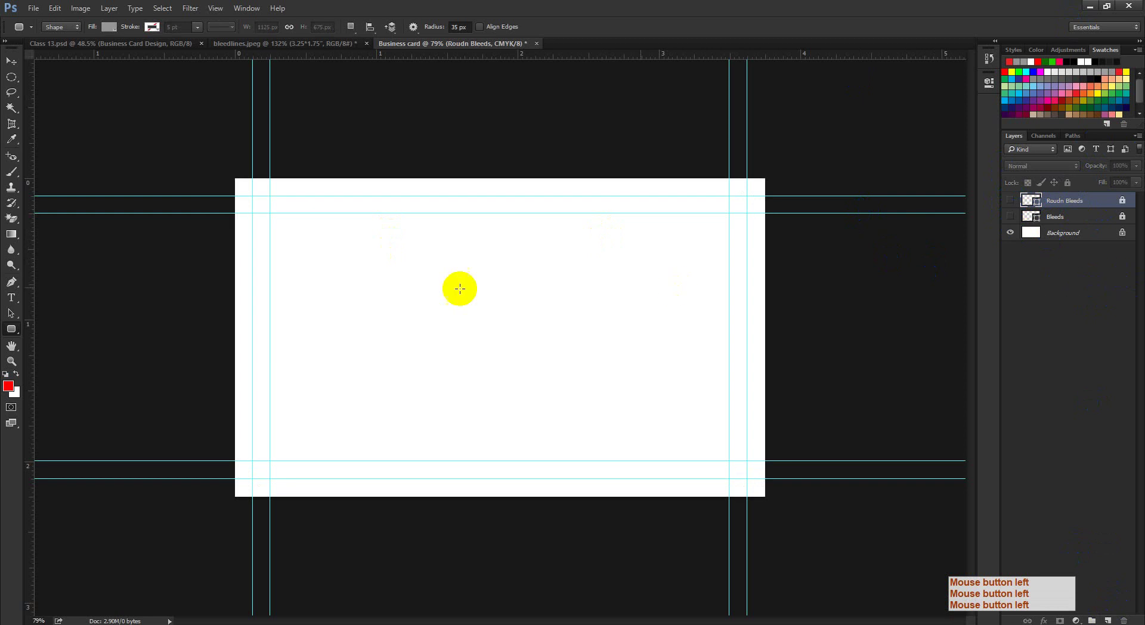
left_click(484, 303, "ctrl")
mouse_move(484, 303)
left_mouse_down()
mouse_move(451, 299)
mouse_move(473, 312)
left_mouse_up()
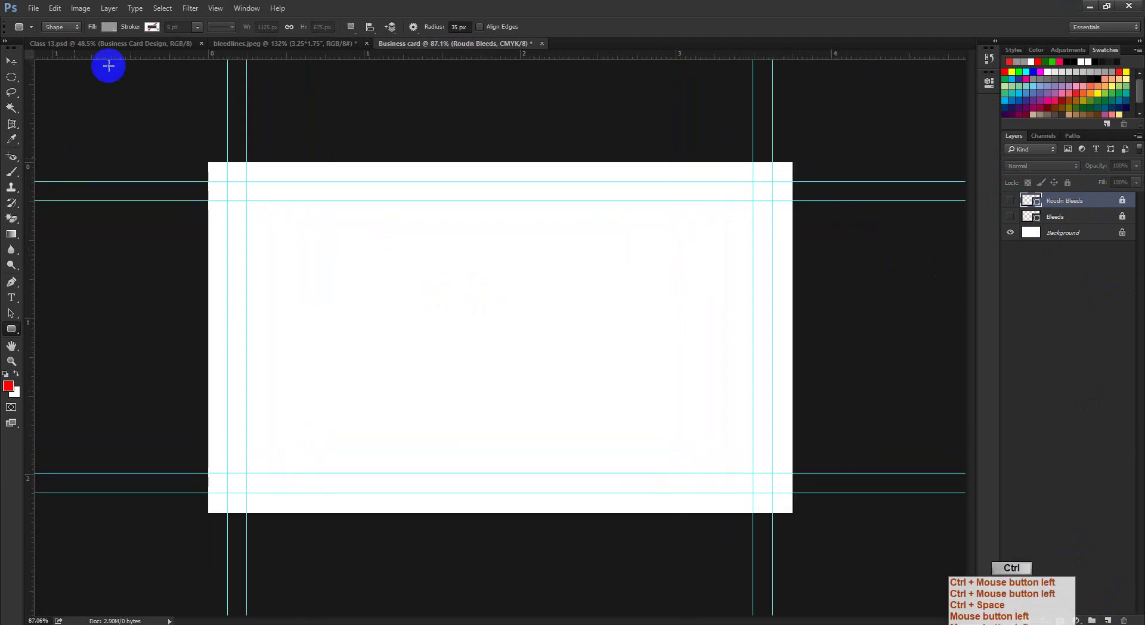
left_click(110, 27)
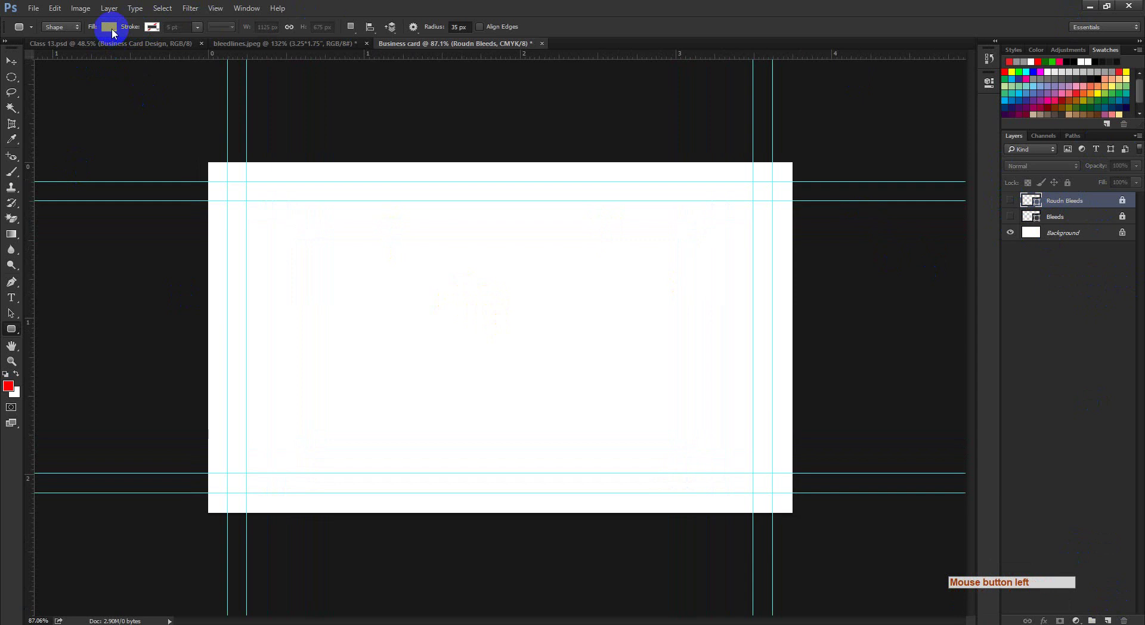
mouse_move(112, 32)
left_mouse_down()
mouse_move(964, 248)
mouse_move(739, 297)
left_mouse_up()
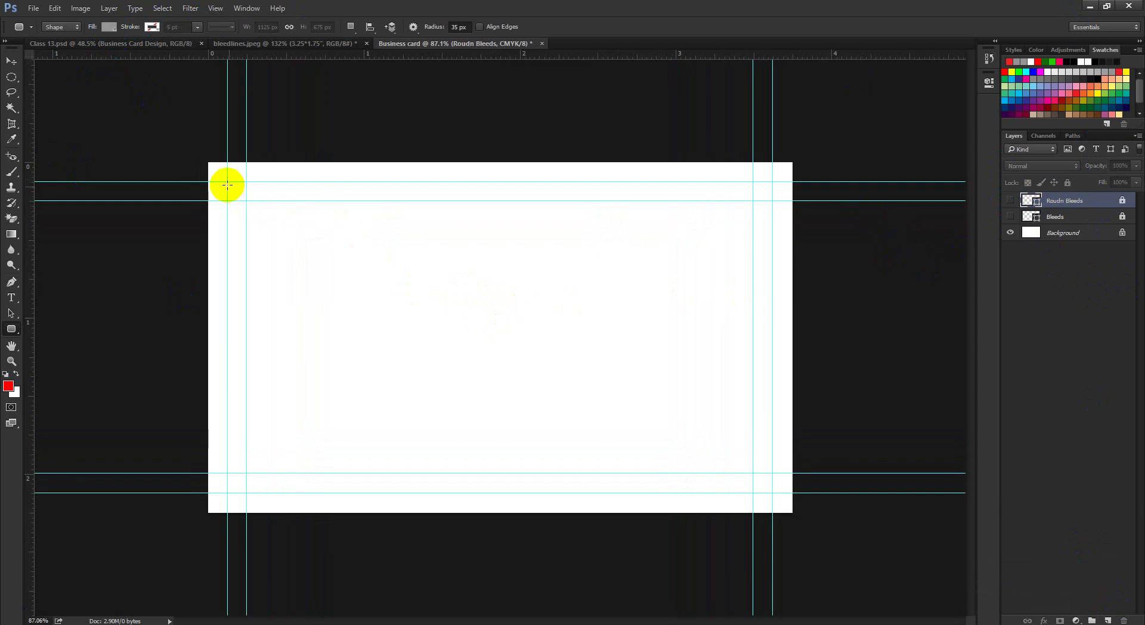
left_click_drag(229, 182, 774, 493)
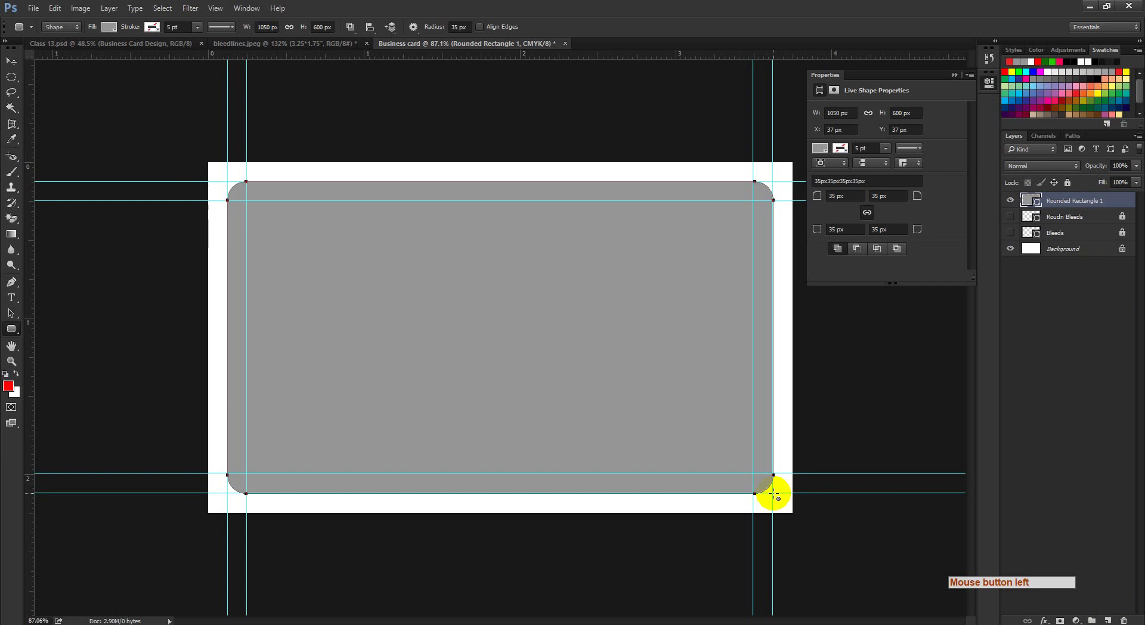
- Remove the rounded rectangle's fill and give it a red 1 pt stroke
left_click(109, 27)
left_click(67, 49)
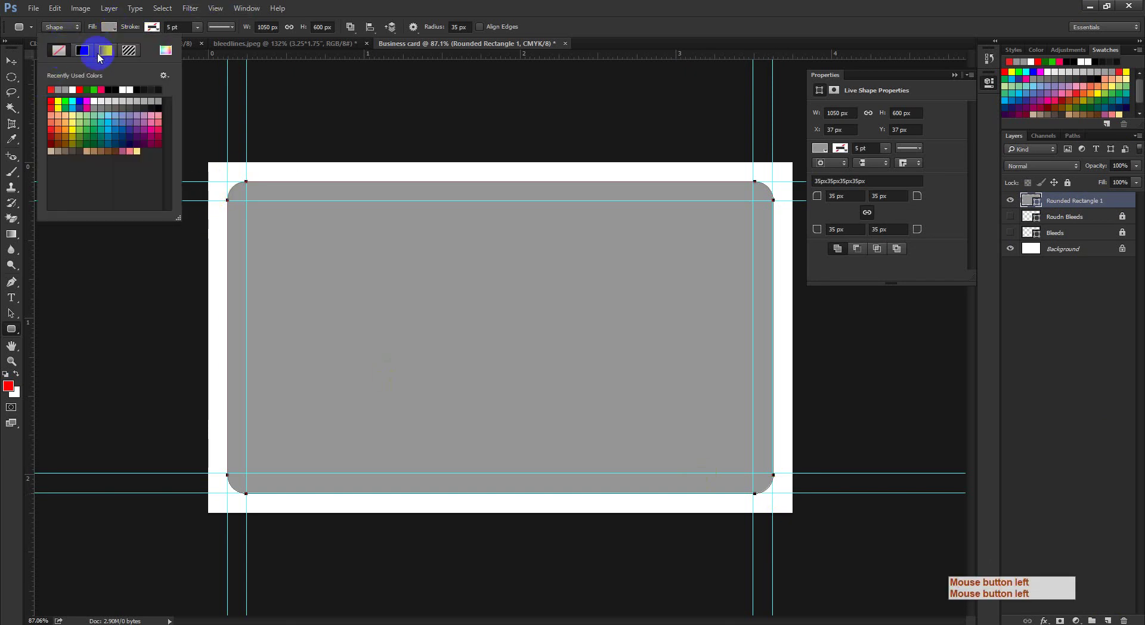
left_click(152, 27)
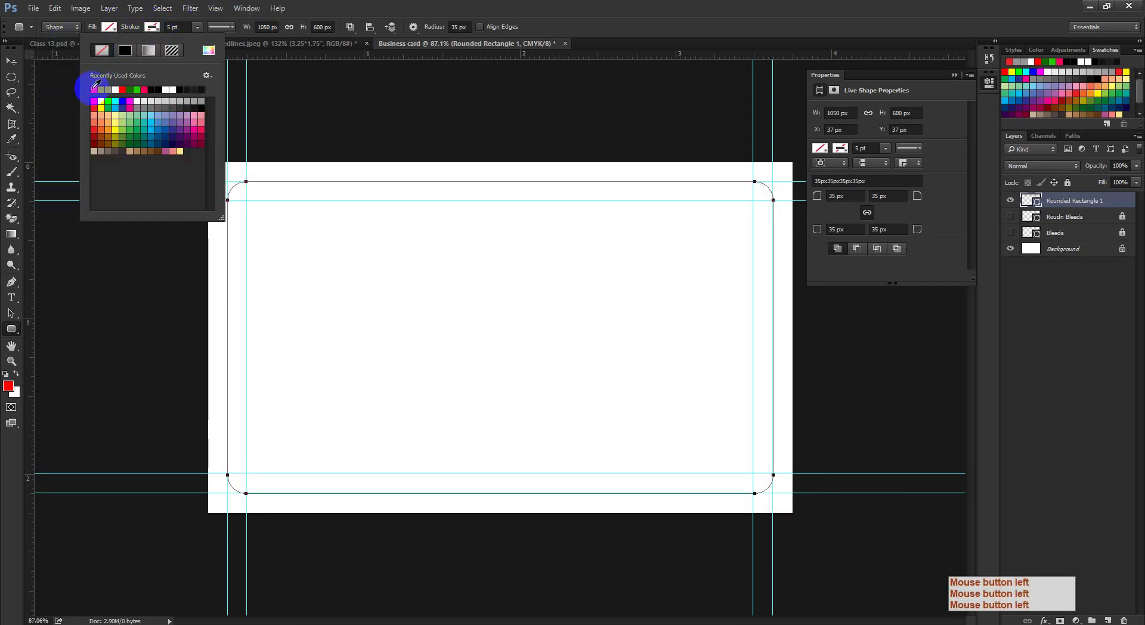
left_click(93, 89)
left_click(156, 28)
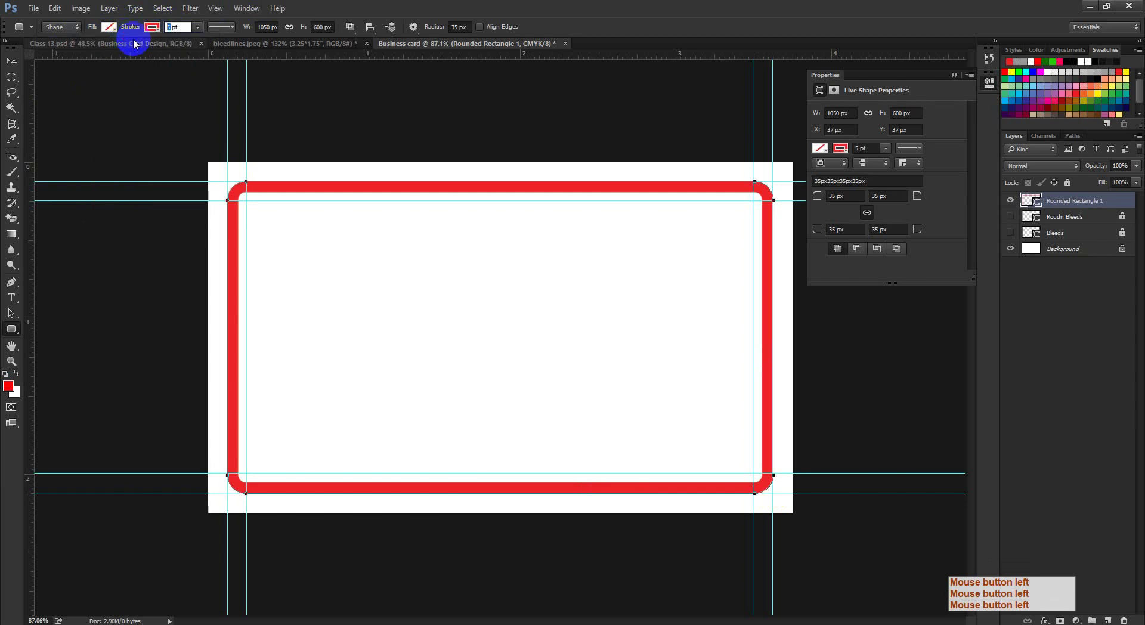
type("1")
key("Return")
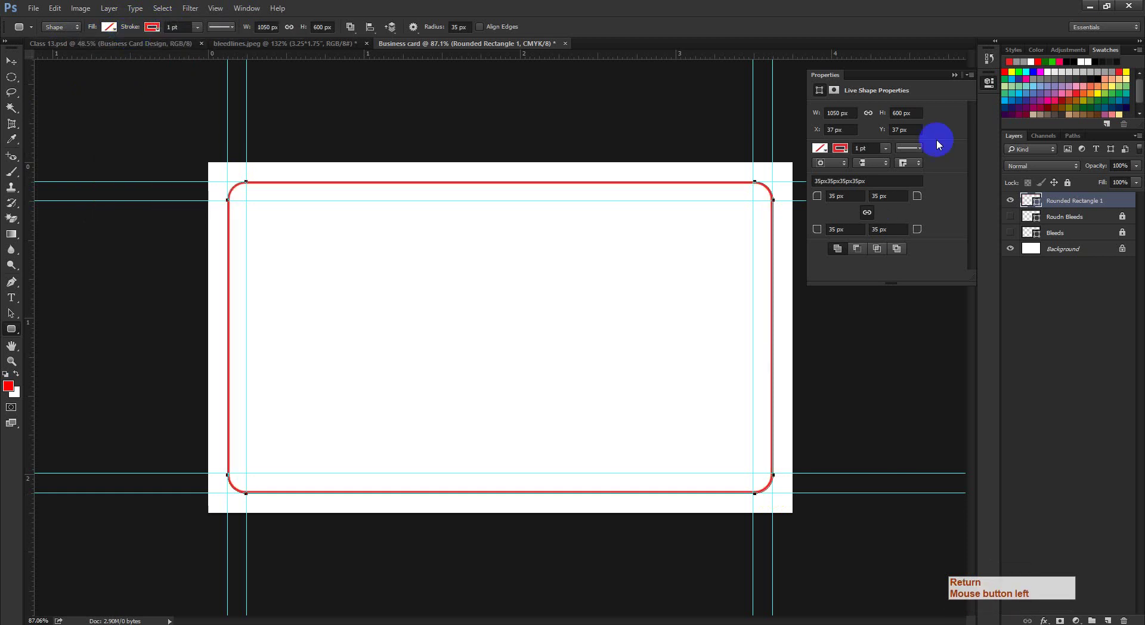
- Rename the red rounded rectangle's layer as Die Cut
left_click(12, 62)
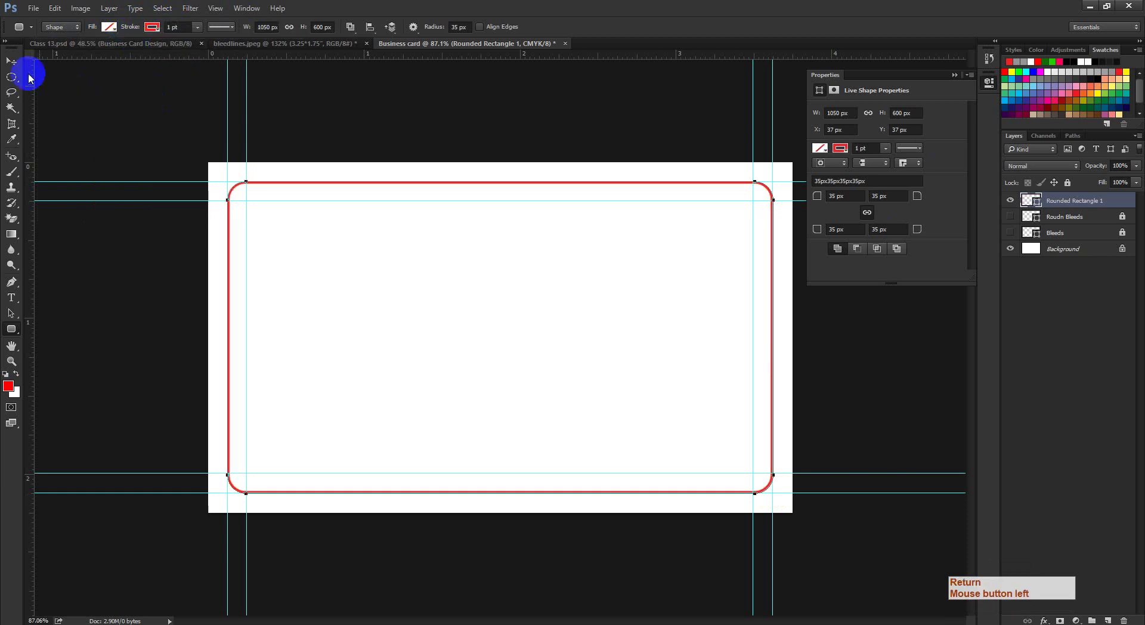
left_click(1068, 200)
type("Dic")
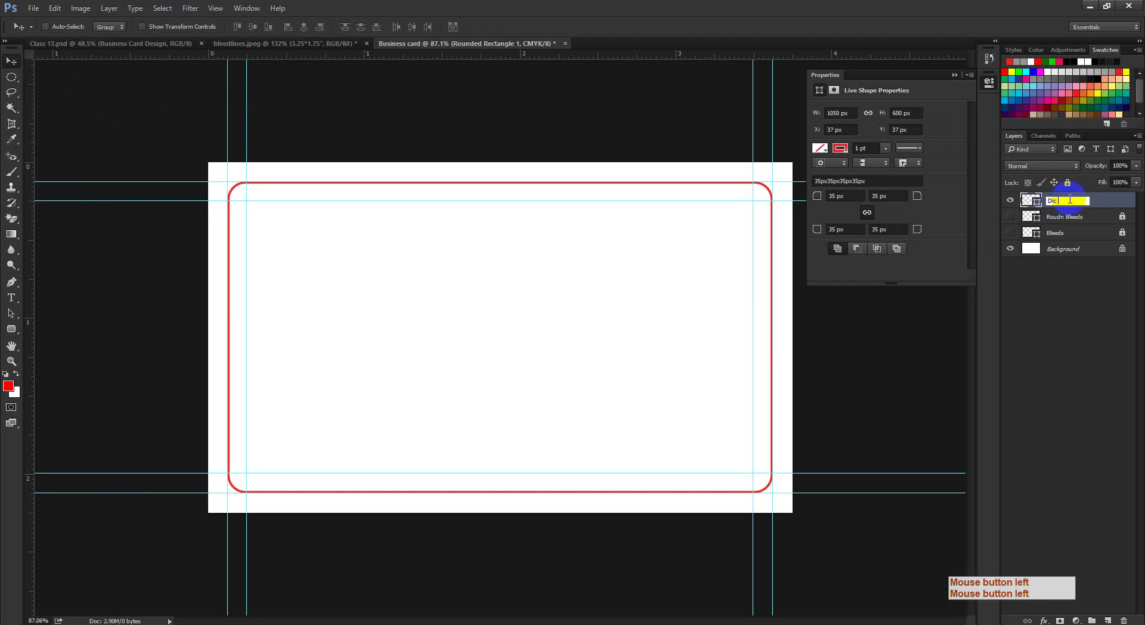
type(" Cut")
left_click(1015, 275)
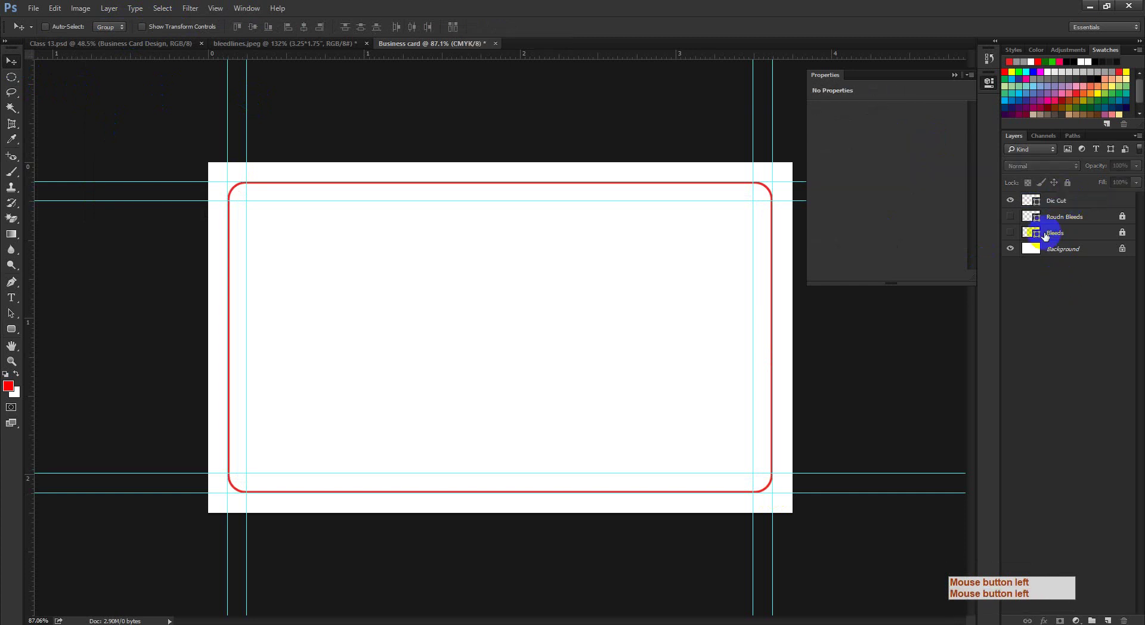
- Show the Roudn Bleeds and Bleeds layers again and unlock both of them
left_click(1011, 216)
left_click(1010, 233)
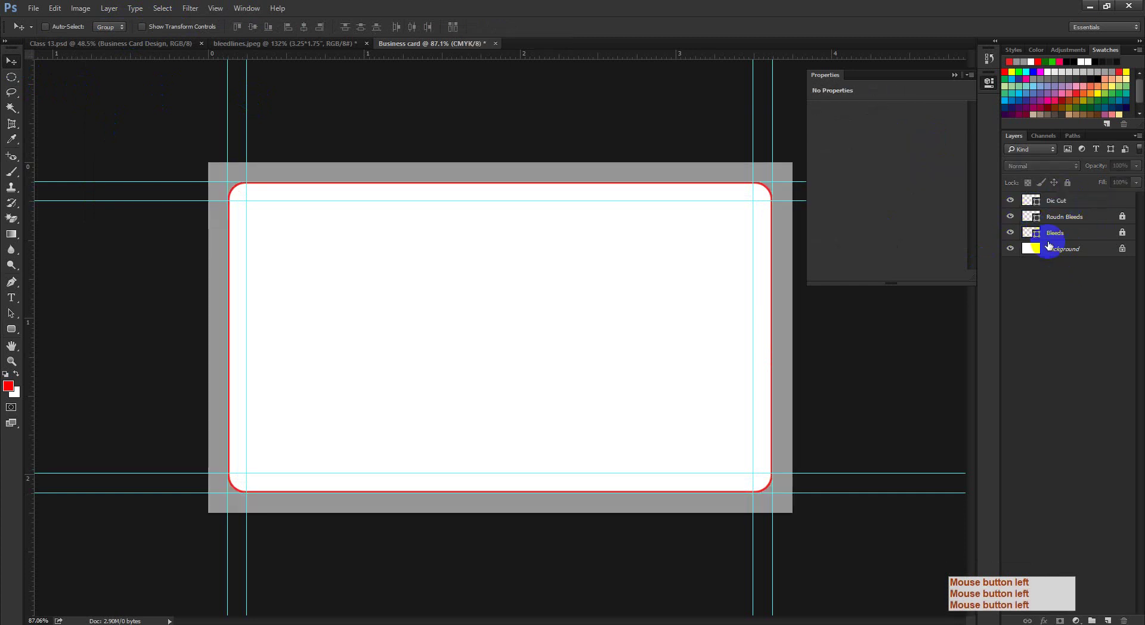
left_click(1123, 232)
left_click(573, 241)
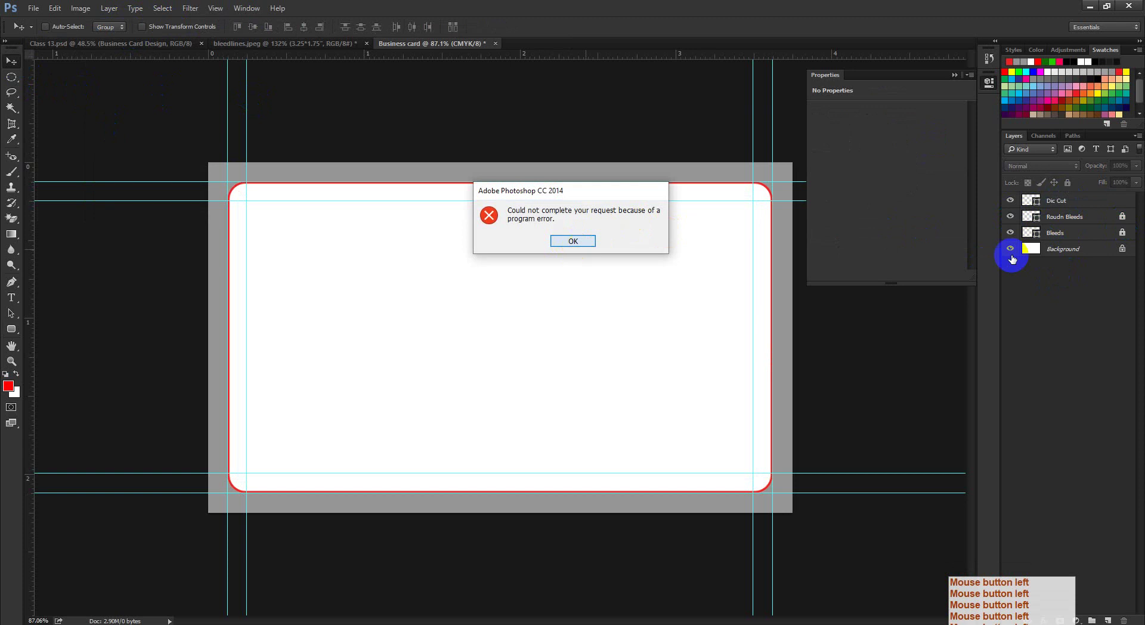
left_click(1102, 222)
left_click(1119, 235)
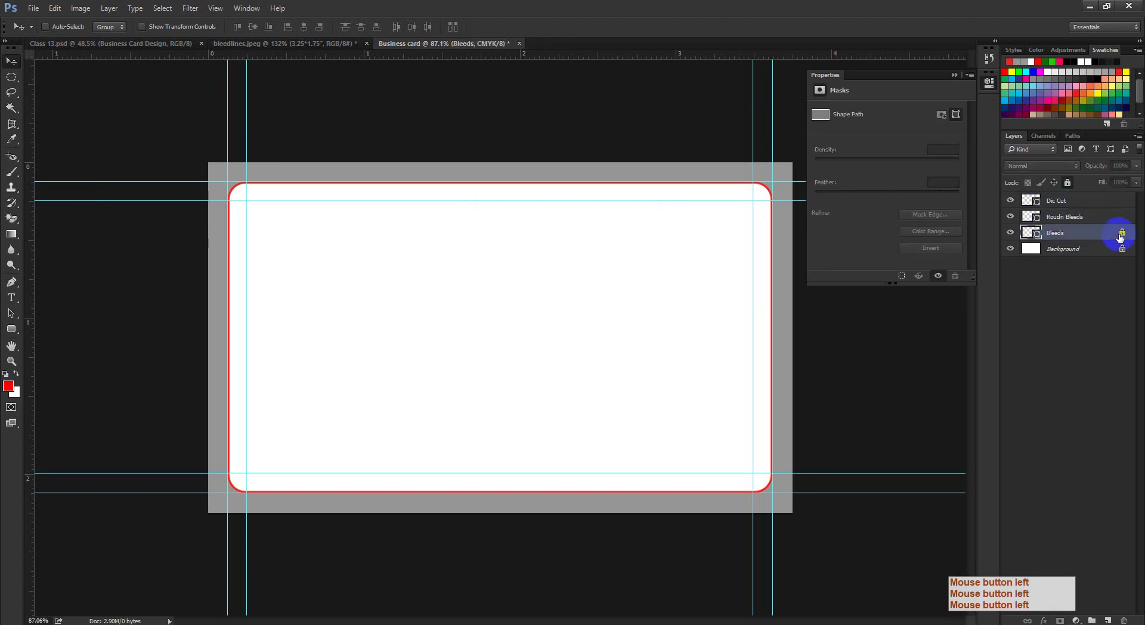
left_click(1121, 234)
- Select the Die Cut, Roudn Bleeds and Bleeds layers together
left_click(1071, 208)
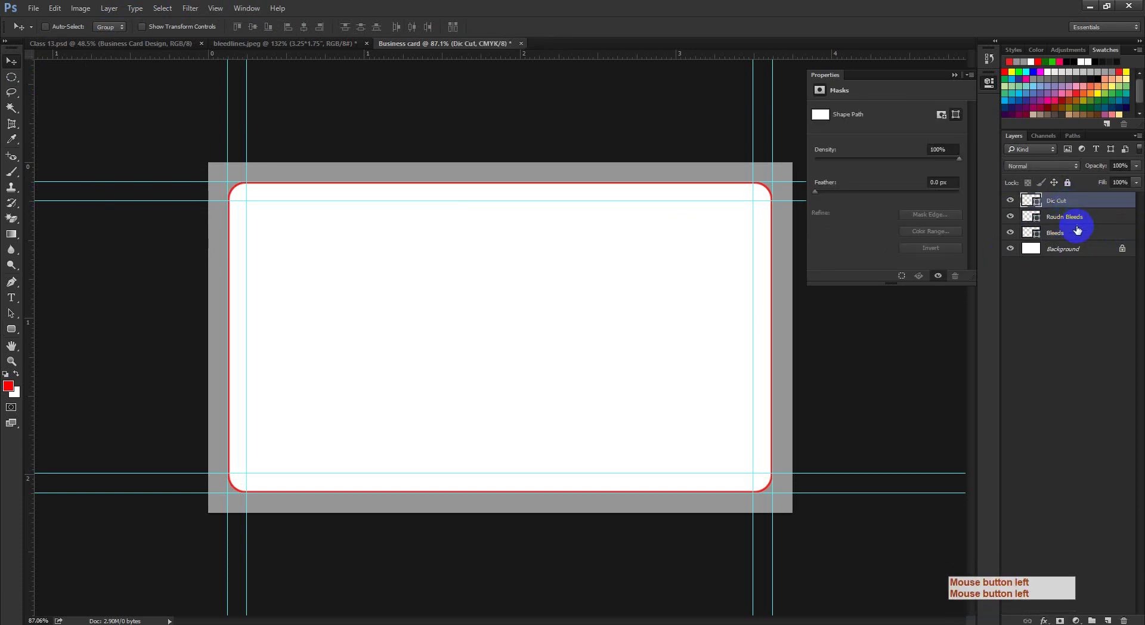
left_click(1075, 232, "shift")
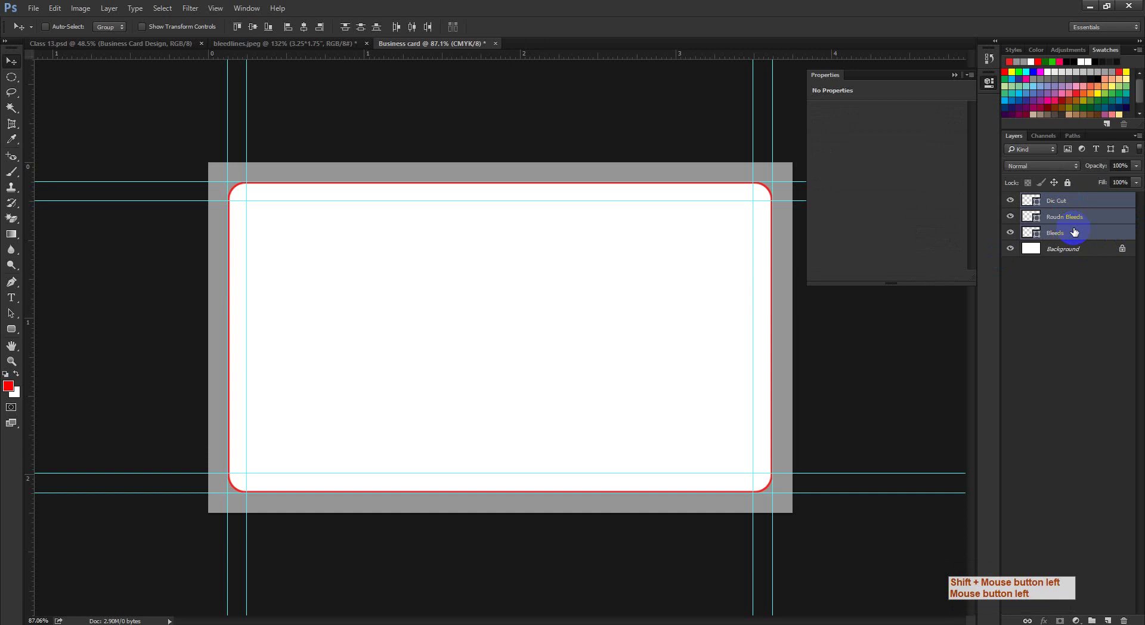
- Group the three layers above the background and toggle the group's visibility to check what it contains
key("ctrl+g")
left_click(1082, 265)
left_click(1059, 197)
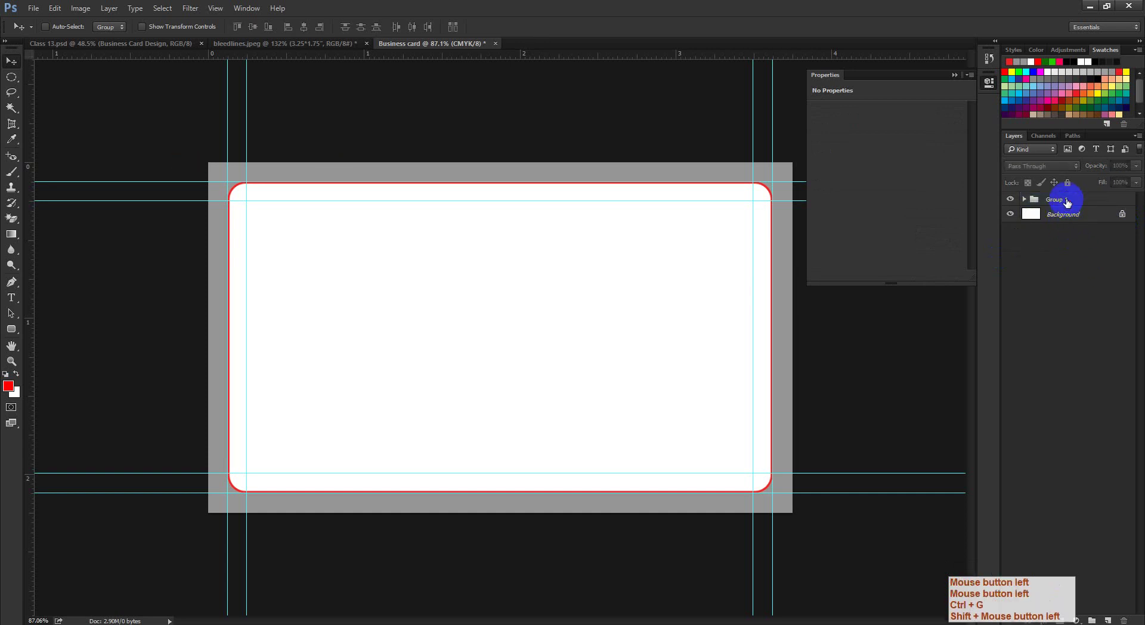
left_click(1010, 200)
left_click(1010, 199)
left_click(1010, 199)
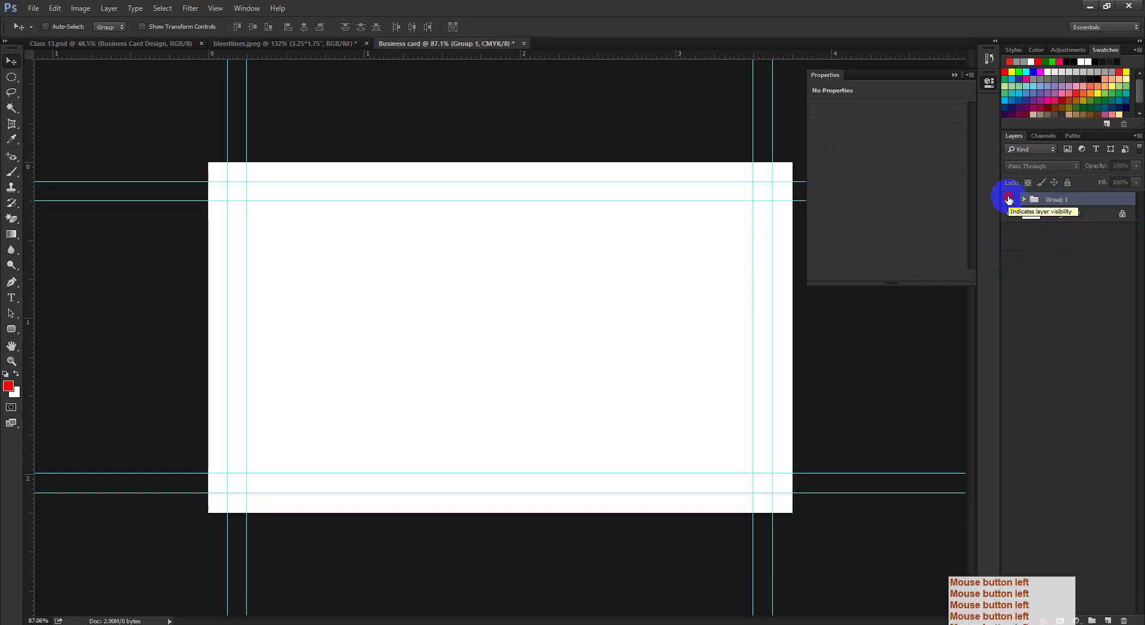
left_click(1010, 200)
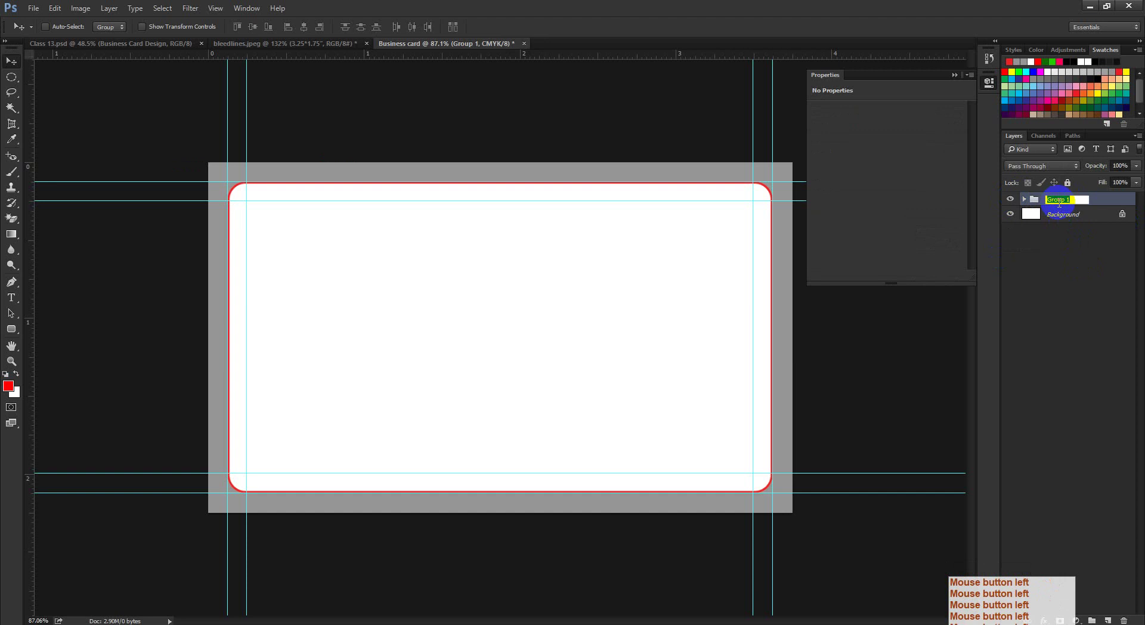
- Rename the new layer group as Bleeds
type("Ble")
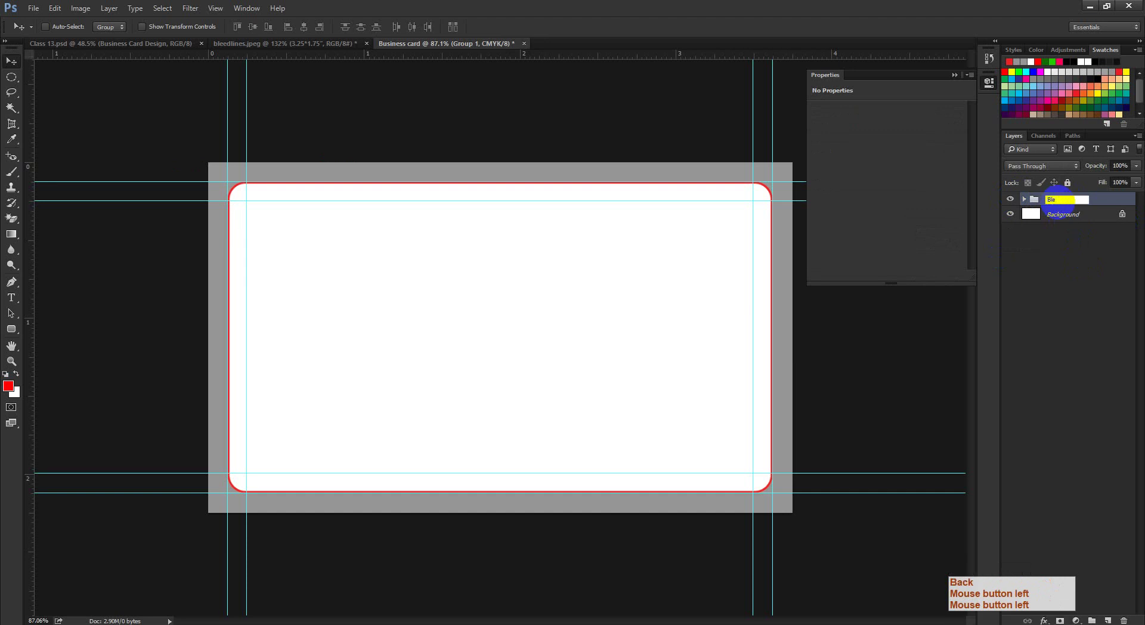
type("eds")
left_click(1062, 232)
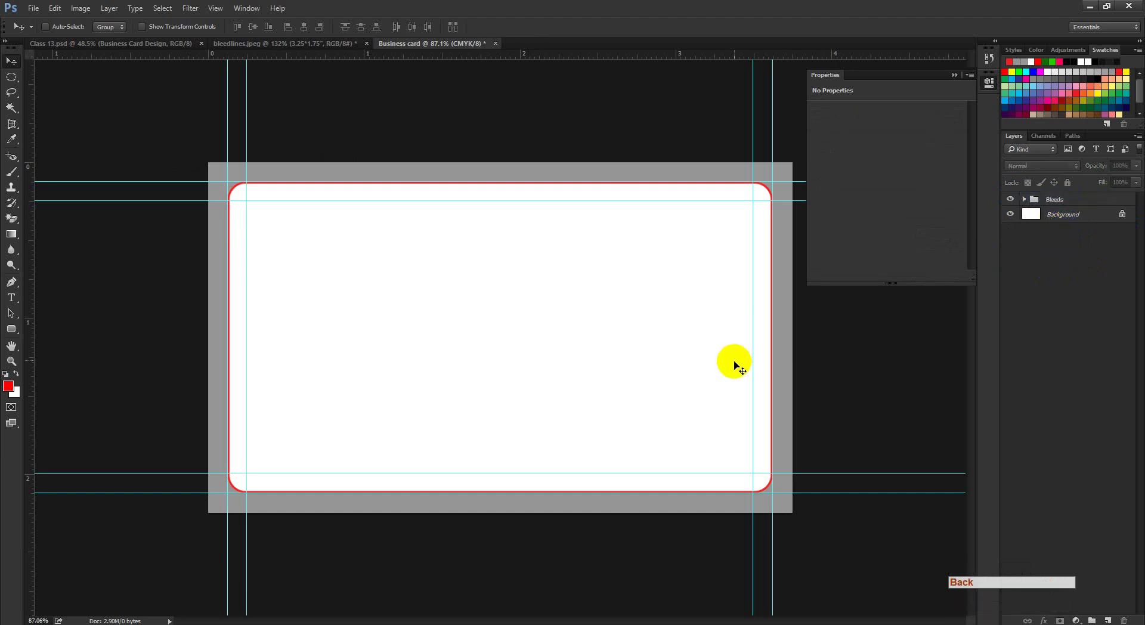
- Collapse the floating Properties panel to clear the space around the card
mouse_move(557, 380)
left_mouse_down()
mouse_move(567, 385)
mouse_move(555, 385)
left_mouse_up()
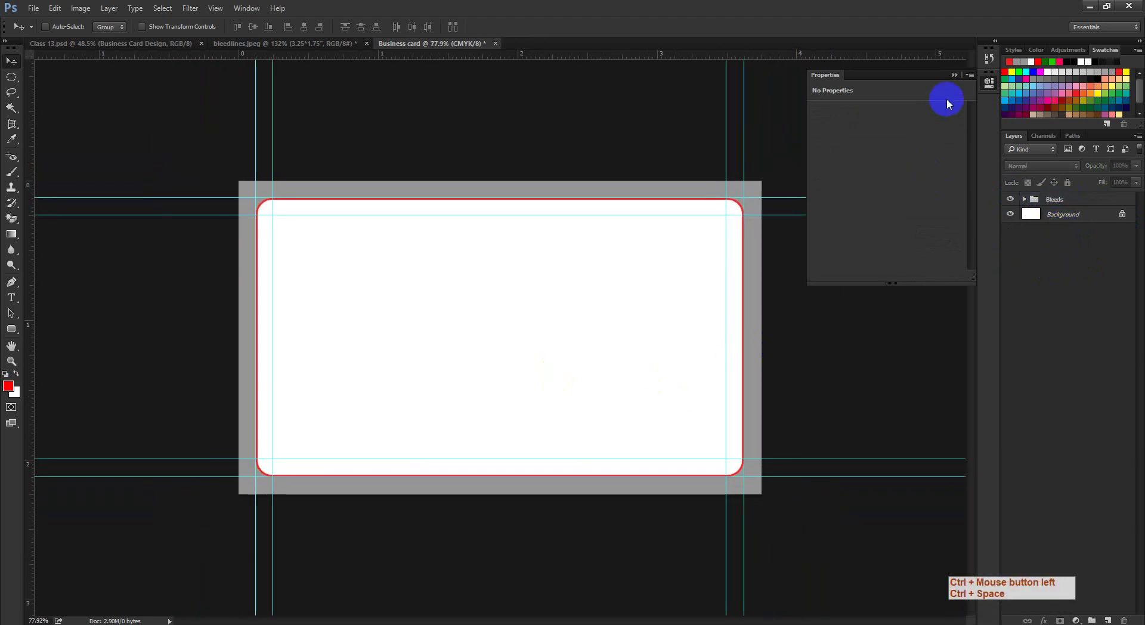
left_click(952, 76)
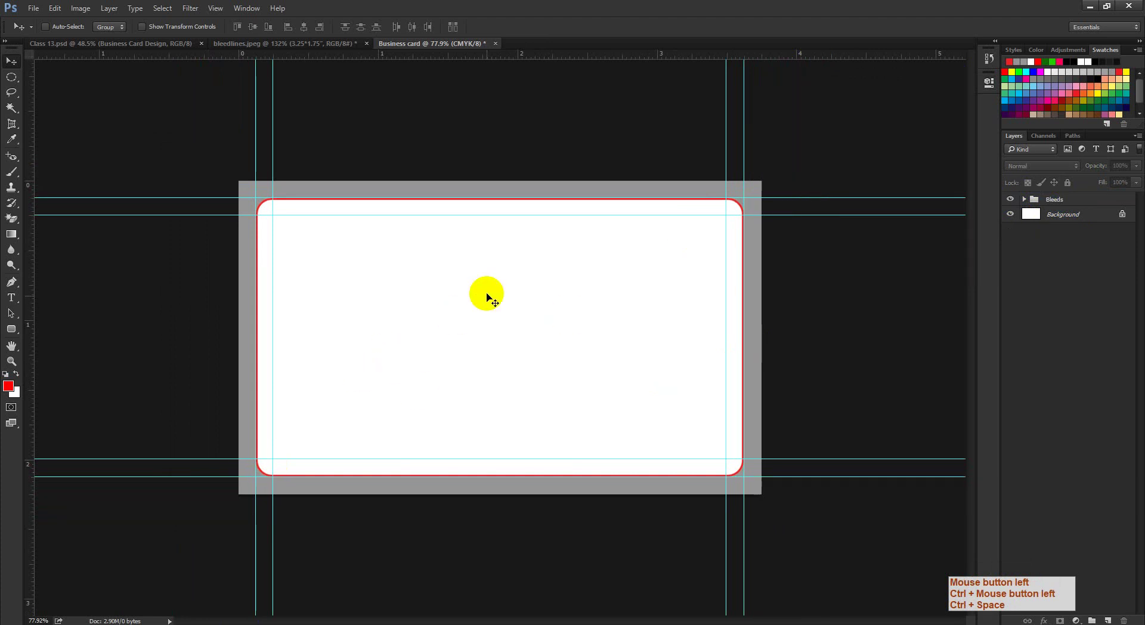
left_click_drag(486, 293, 506, 302)
- Switch to the Google Meet session in Chrome to check the meeting, and return to Photoshop
left_click(179, 616)
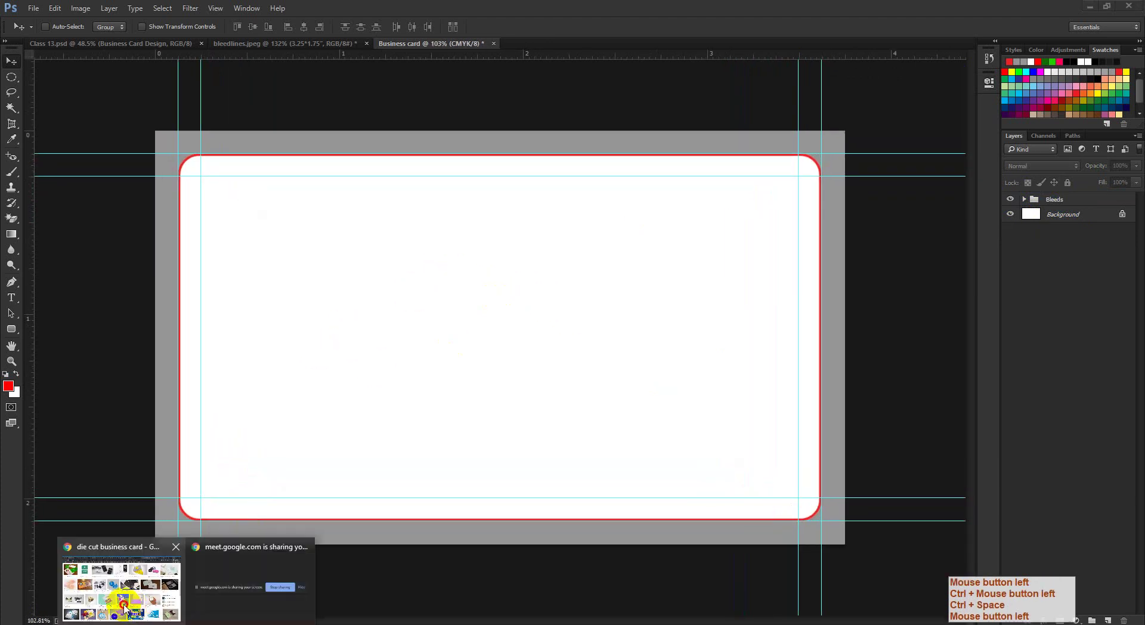
left_click(119, 575)
left_click(130, 8)
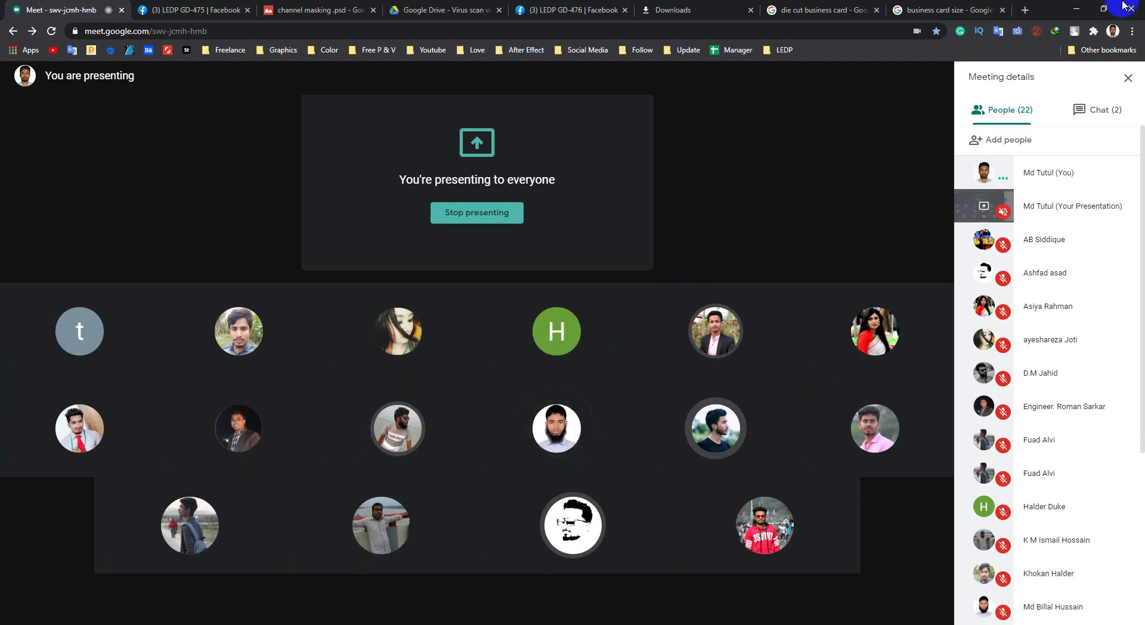
left_click(1081, 7)
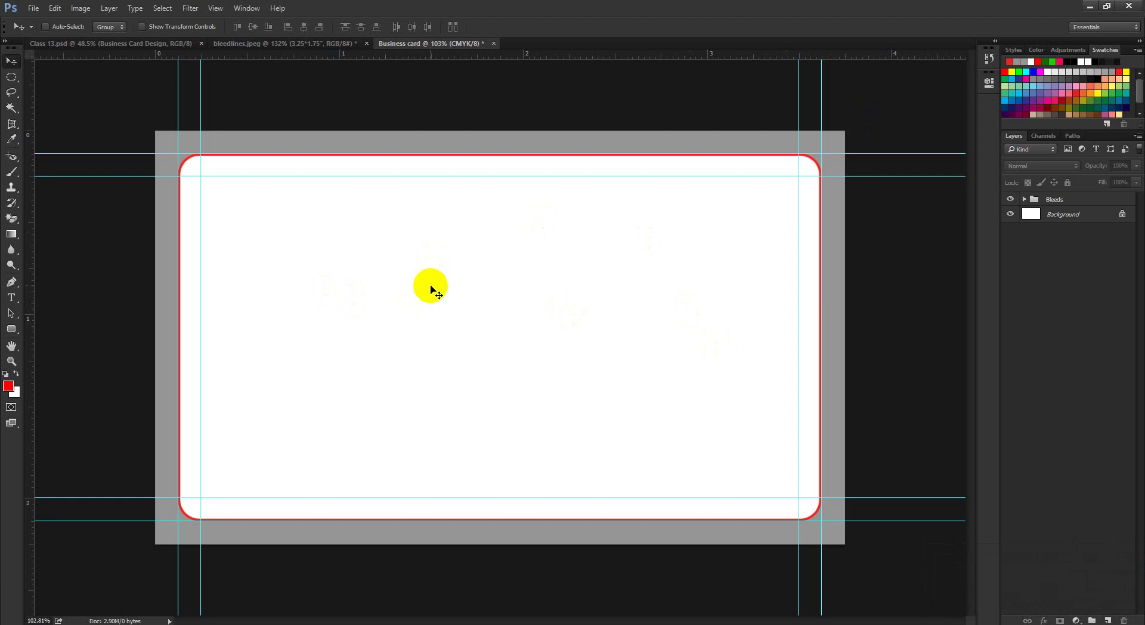
key("ctrl+space")
left_click_drag(603, 376, 577, 375)
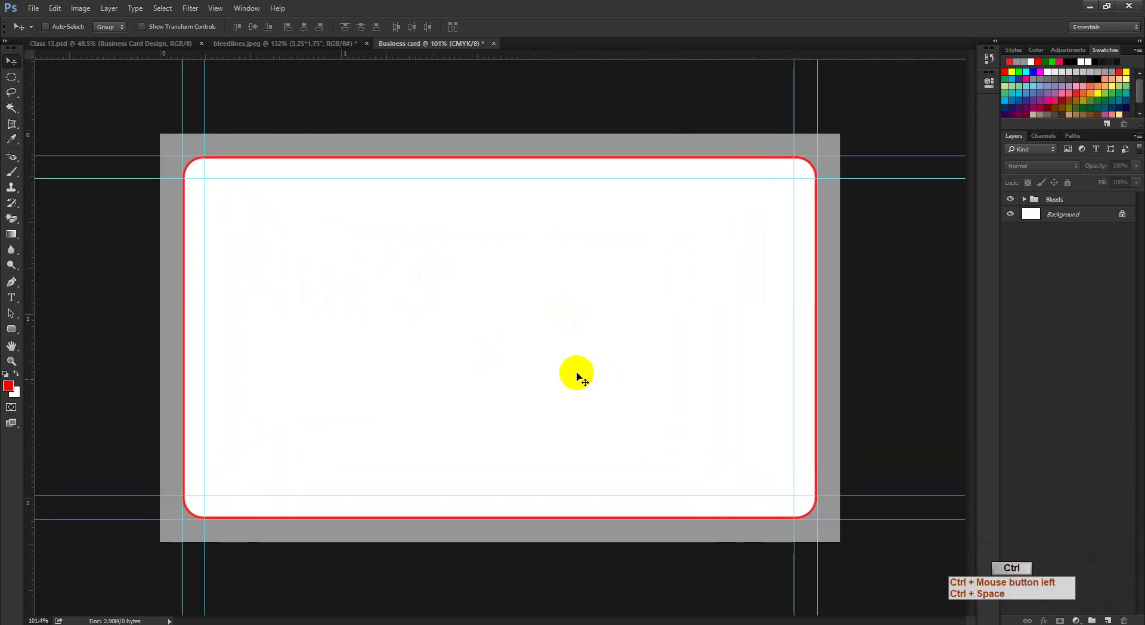
key("ctrl+space")
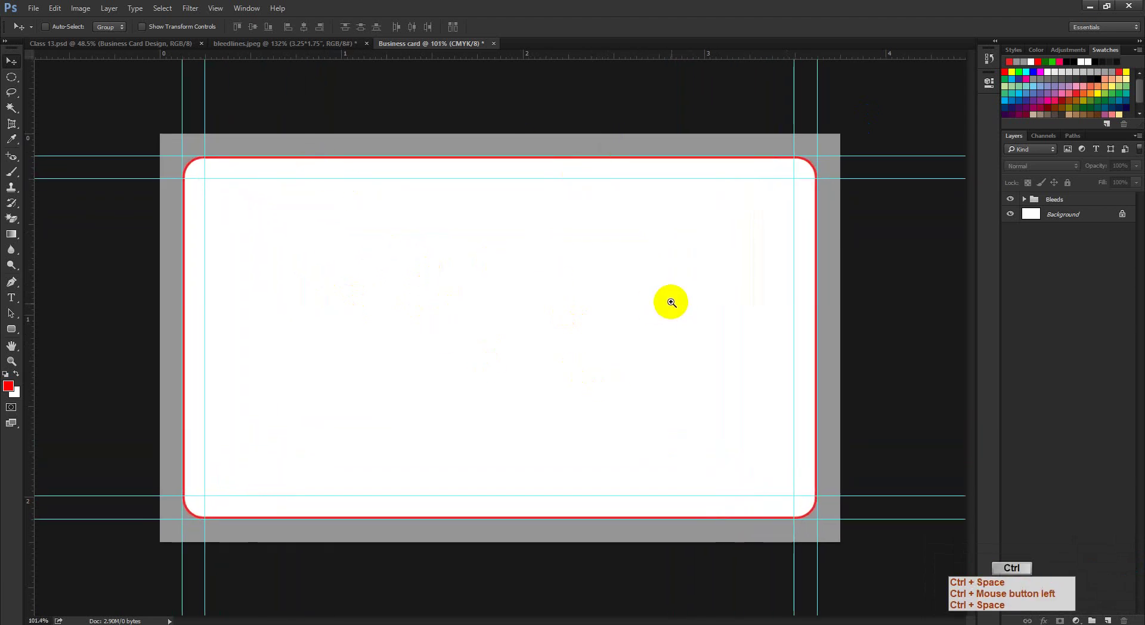
left_click_drag(672, 302, 655, 306)
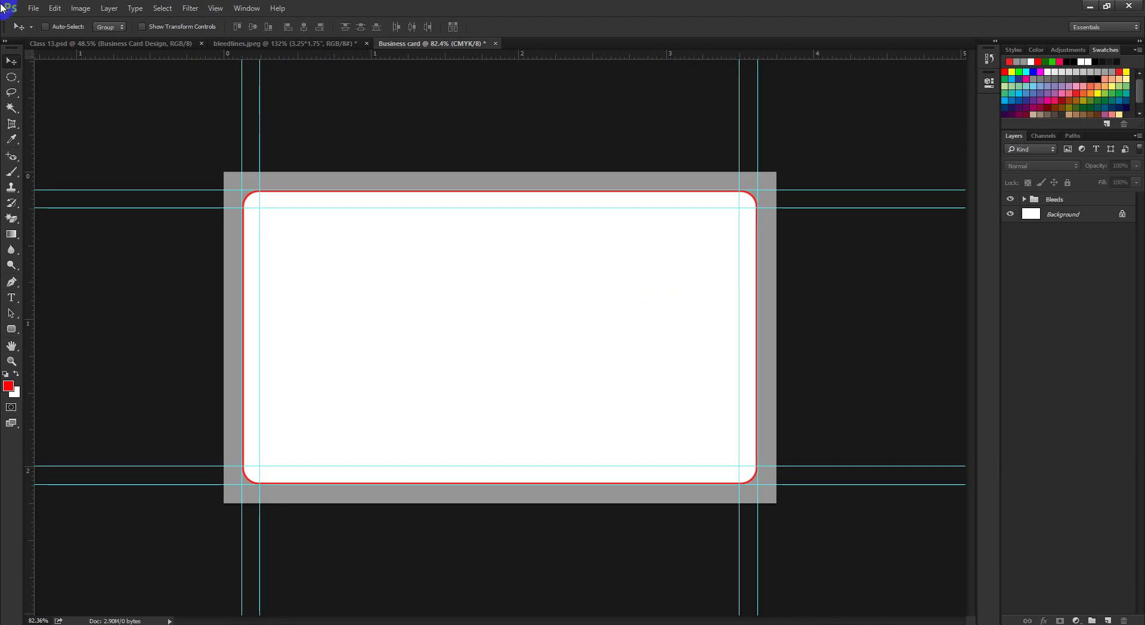
- Open Business Card Template Save.psd from the Graphics folder on the Graphics (G:) drive
left_click(33, 9)
left_click(39, 30)
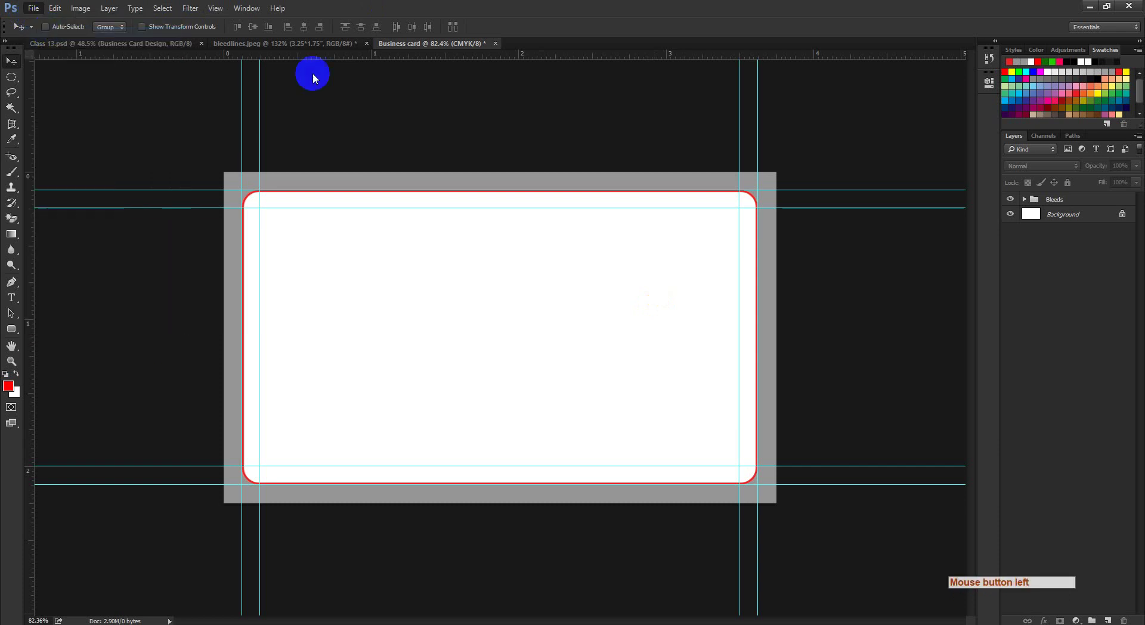
scroll(65, 171, "down", 5)
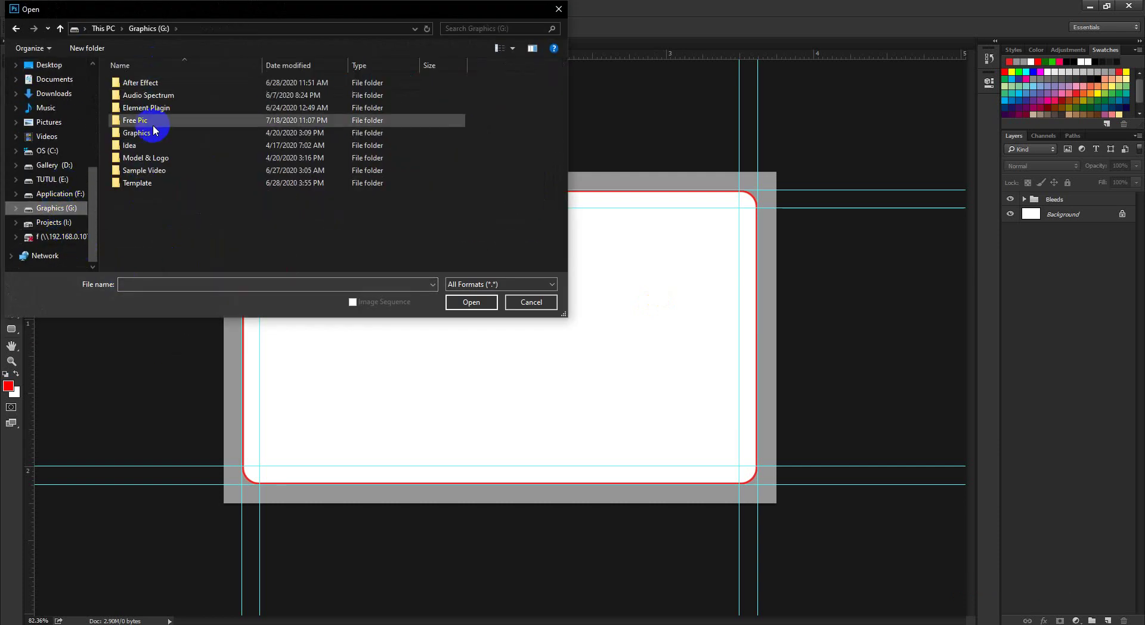
left_click(244, 138)
left_click(244, 139)
double_click(150, 94)
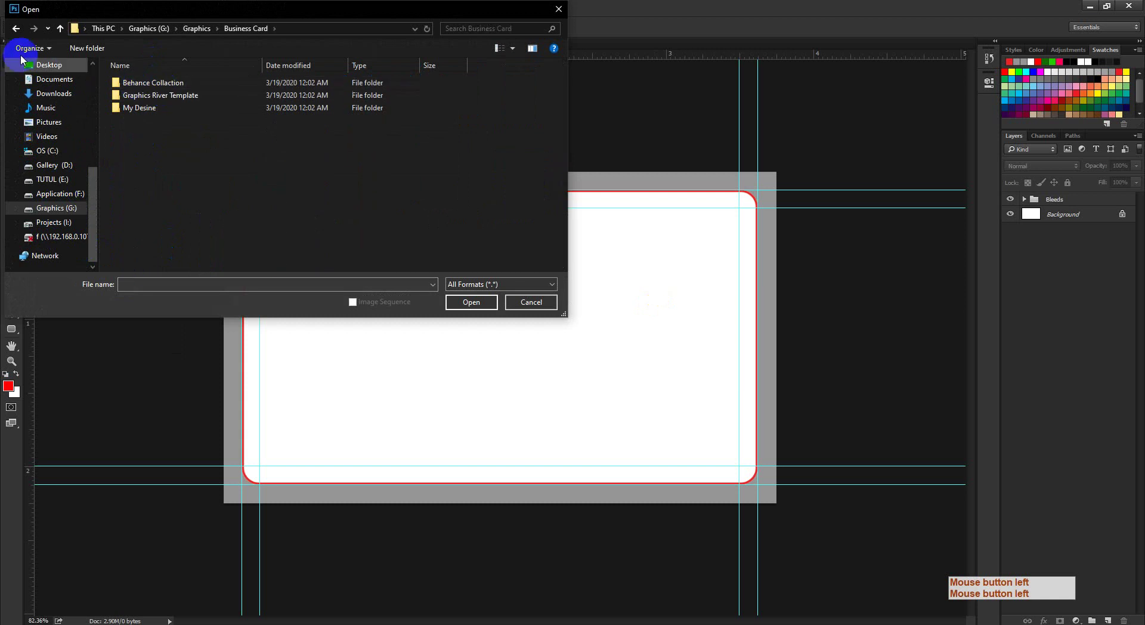
left_click(18, 29)
scroll(295, 179, "down", 5)
left_click(192, 203)
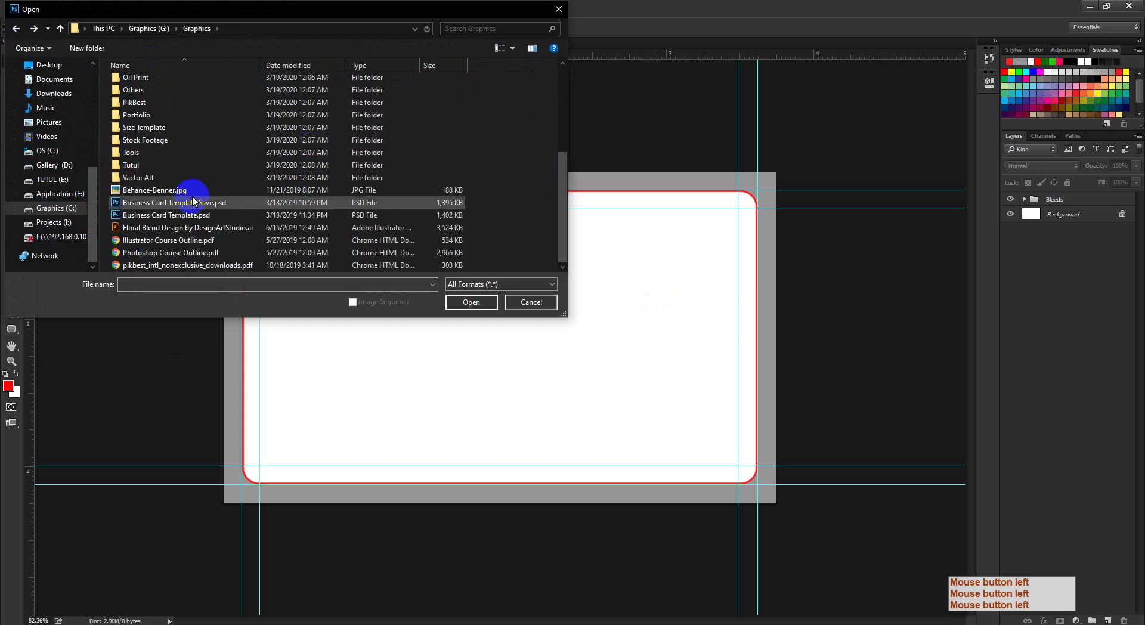
left_click(462, 300)
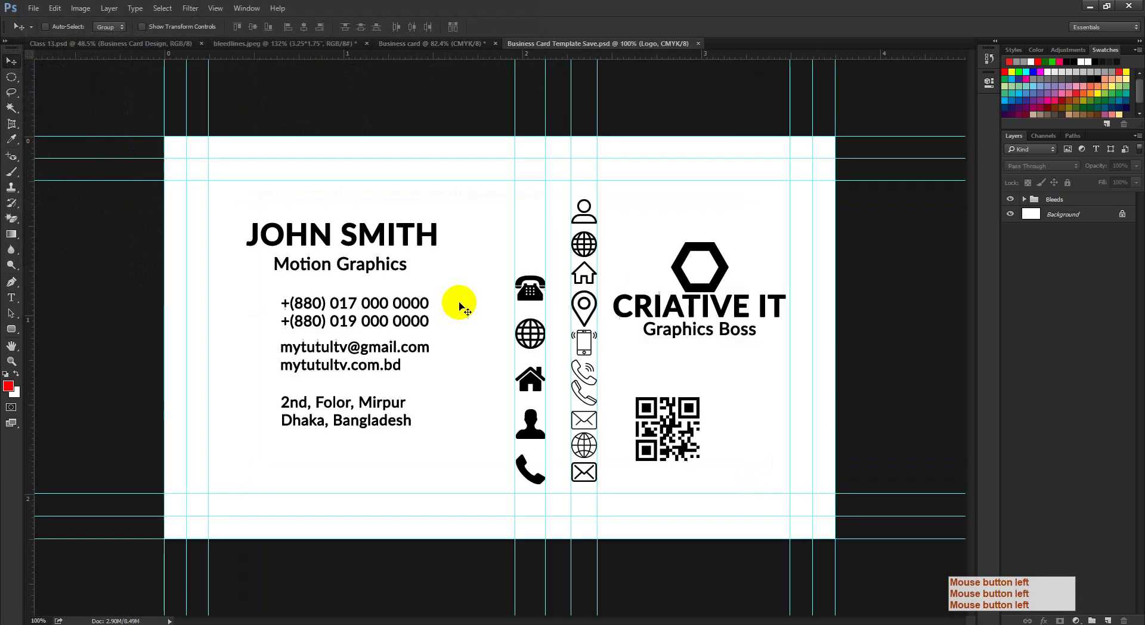
- Examine the template's contact text, icons, logo and layer groups, and close the document
key("ctrl+space")
left_click(457, 326, "ctrl")
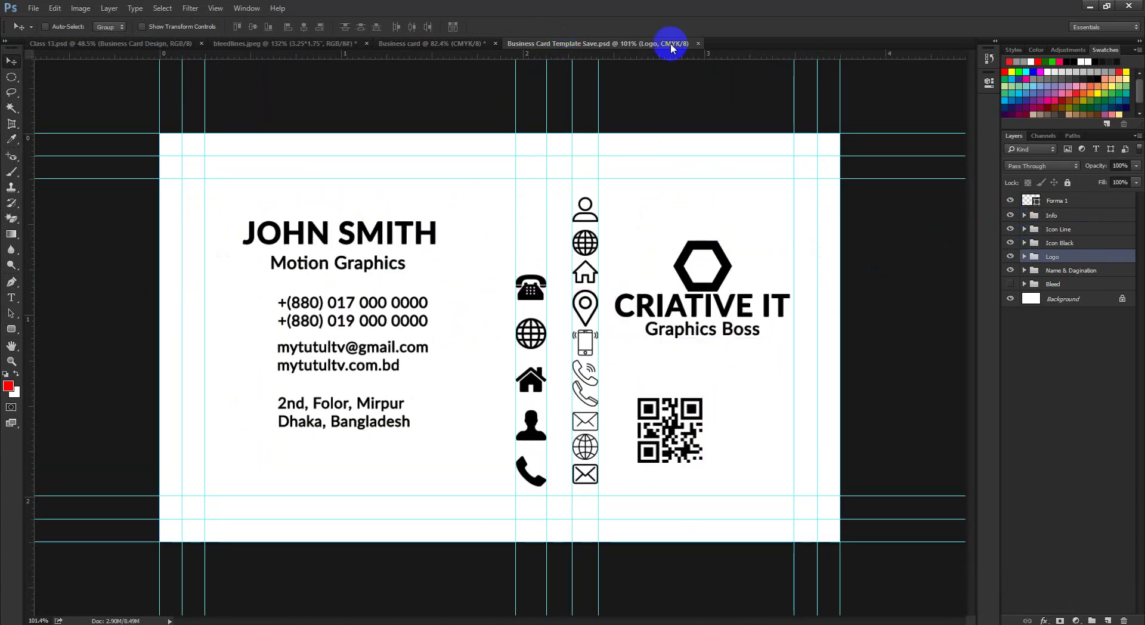
left_click(699, 44)
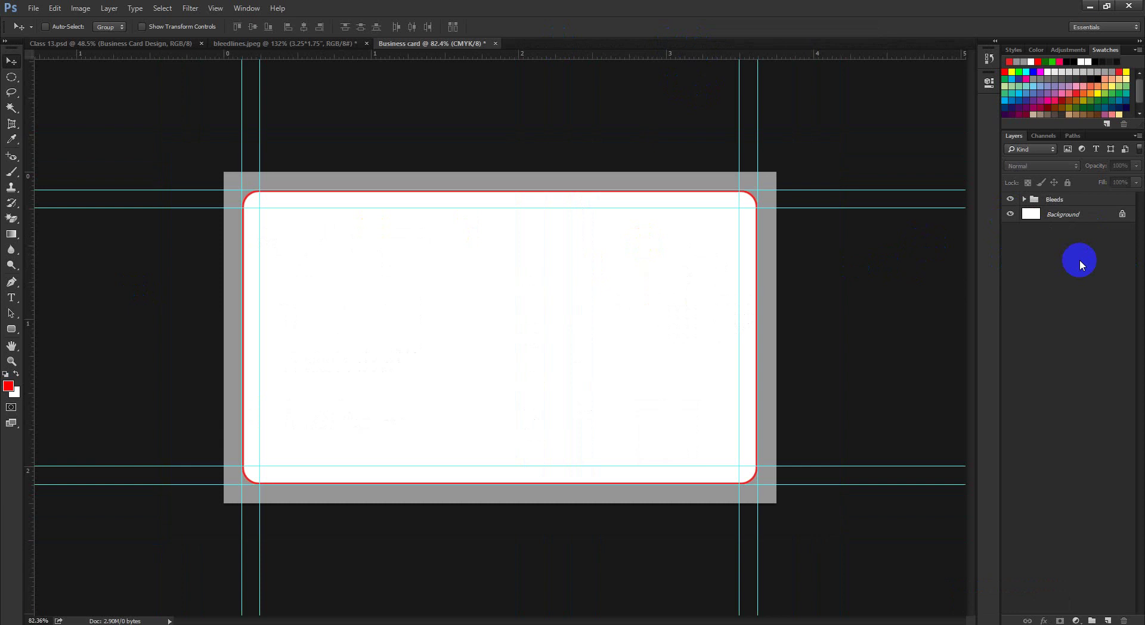
- Reopen Business Card Template Save.psd from the recent files, view its contents and close it again
left_click(7, 4)
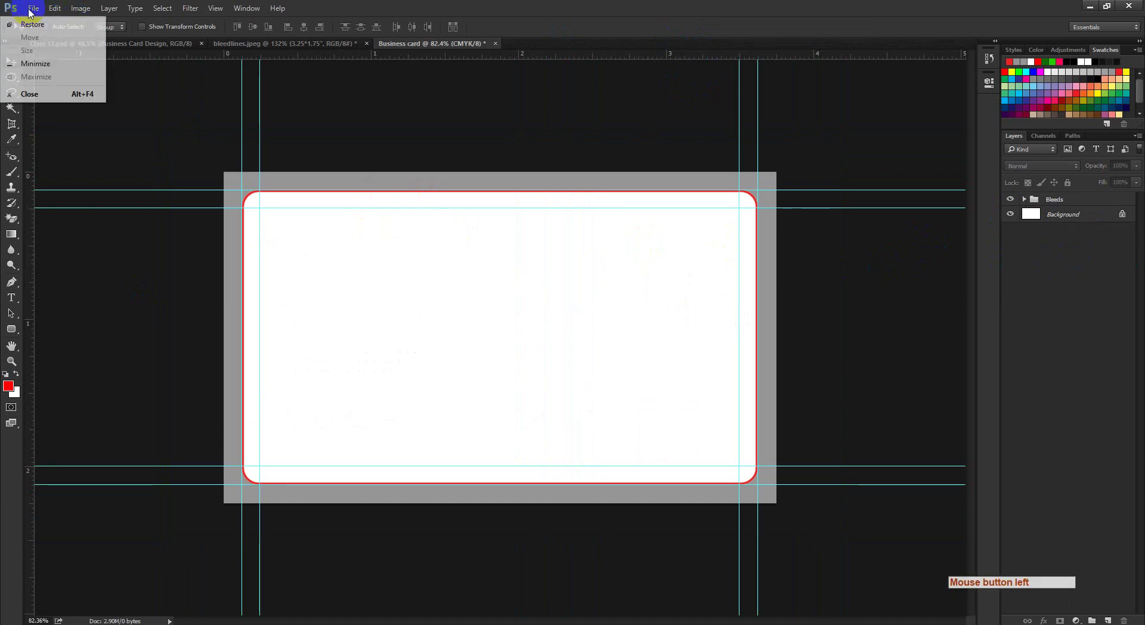
left_click(34, 8)
mouse_move(127, 83)
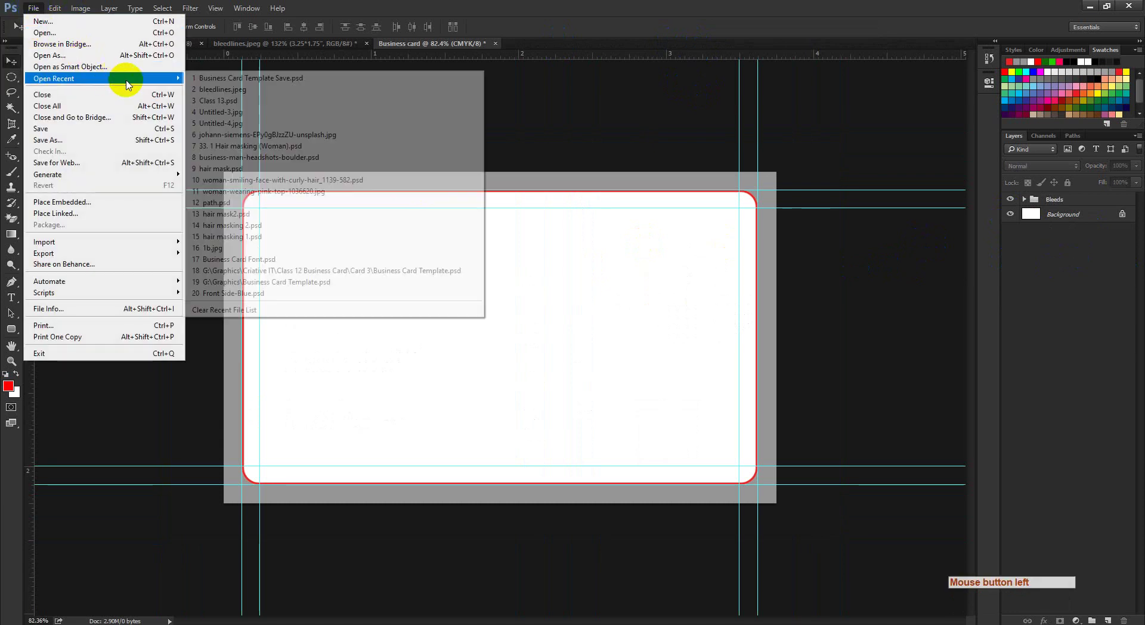
left_click(263, 78)
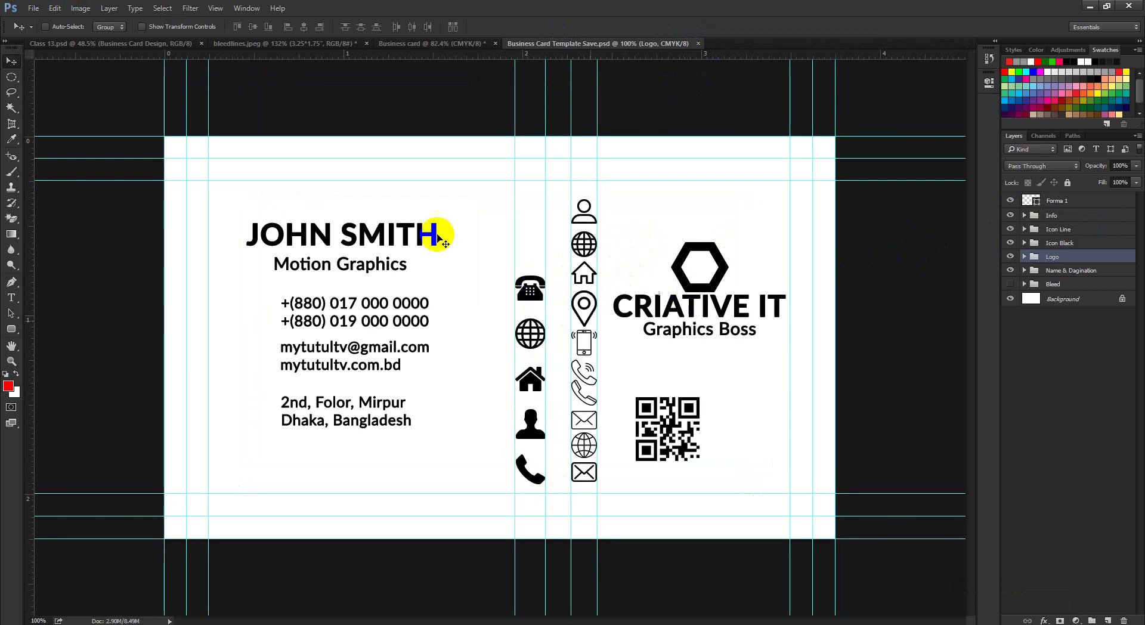
left_click(593, 102)
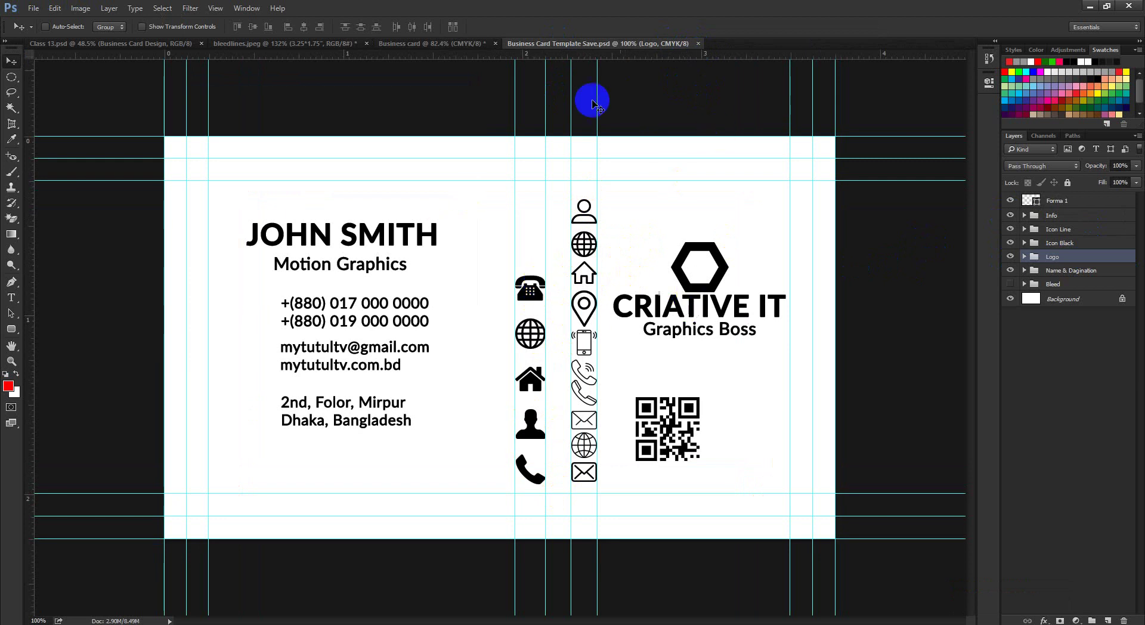
left_click(696, 43)
mouse_move(532, 291)
left_mouse_down()
mouse_move(544, 289)
mouse_move(532, 290)
left_mouse_up()
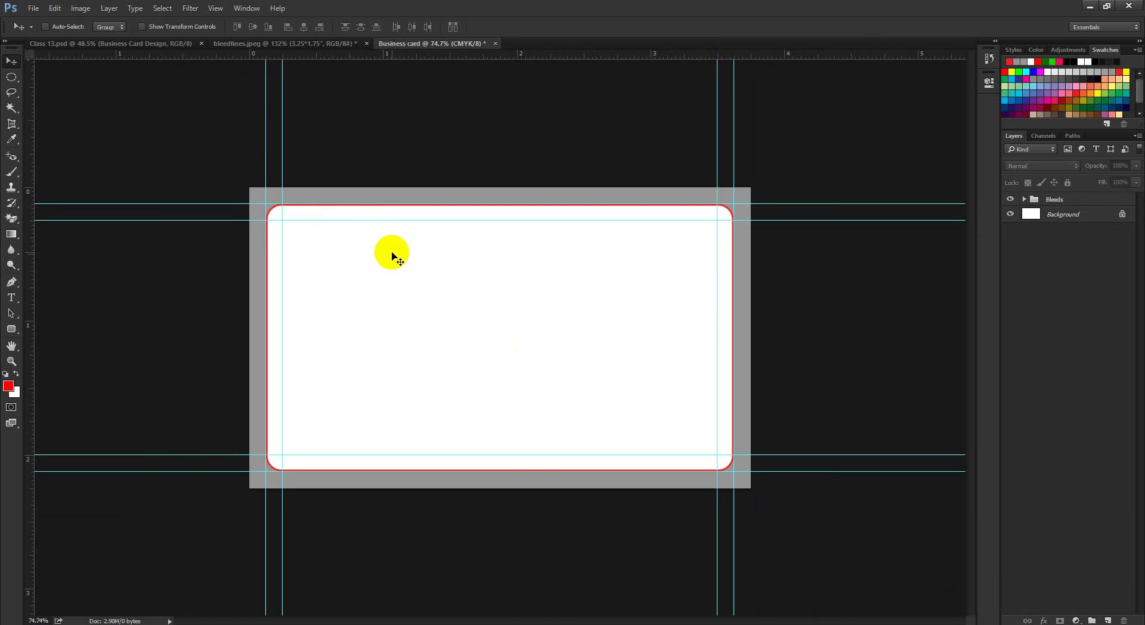
- Check the Google Meet participants in Chrome and return to the business card document in Photoshop
mouse_move(183, 618)
left_click(143, 591)
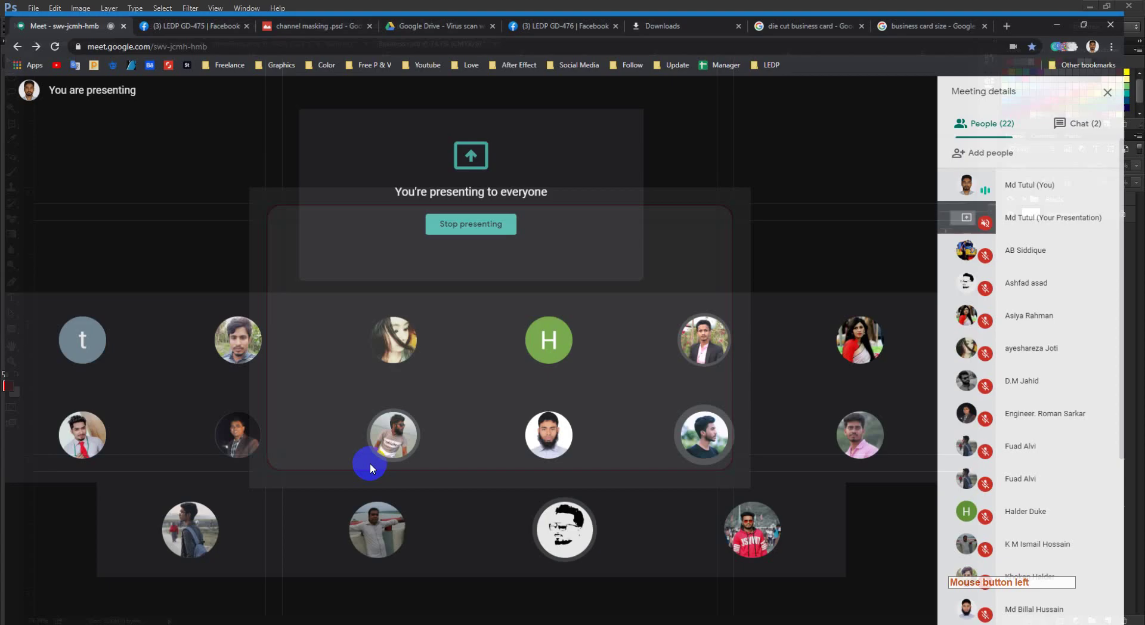
left_click(1077, 8)
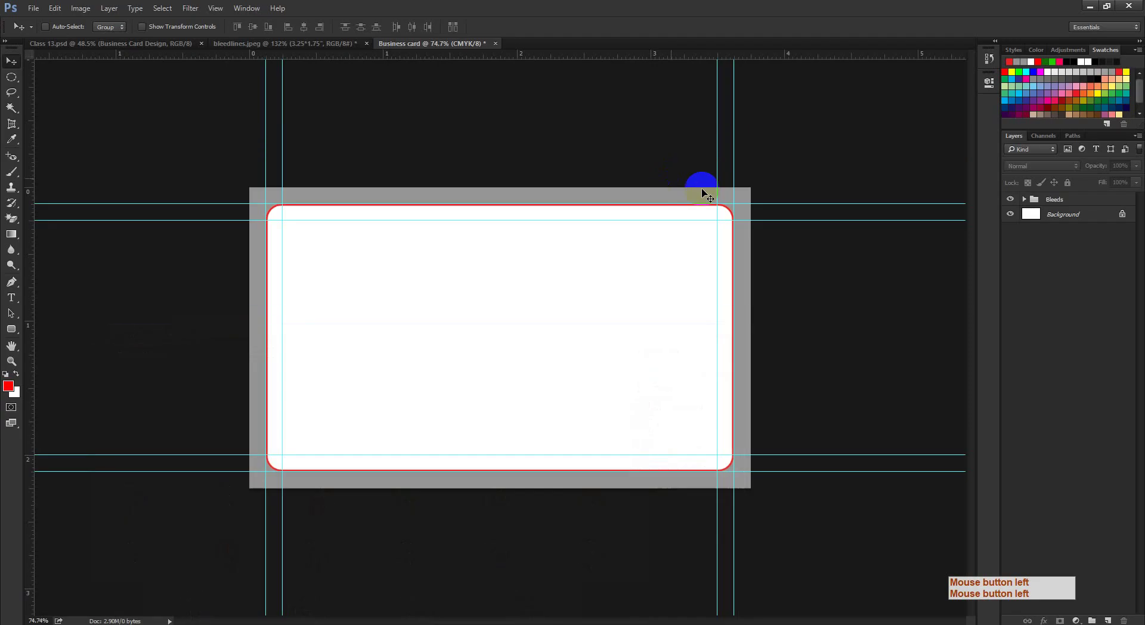
left_click(701, 184)
key("ctrl+space")
left_click_drag(504, 263, 77, 53)
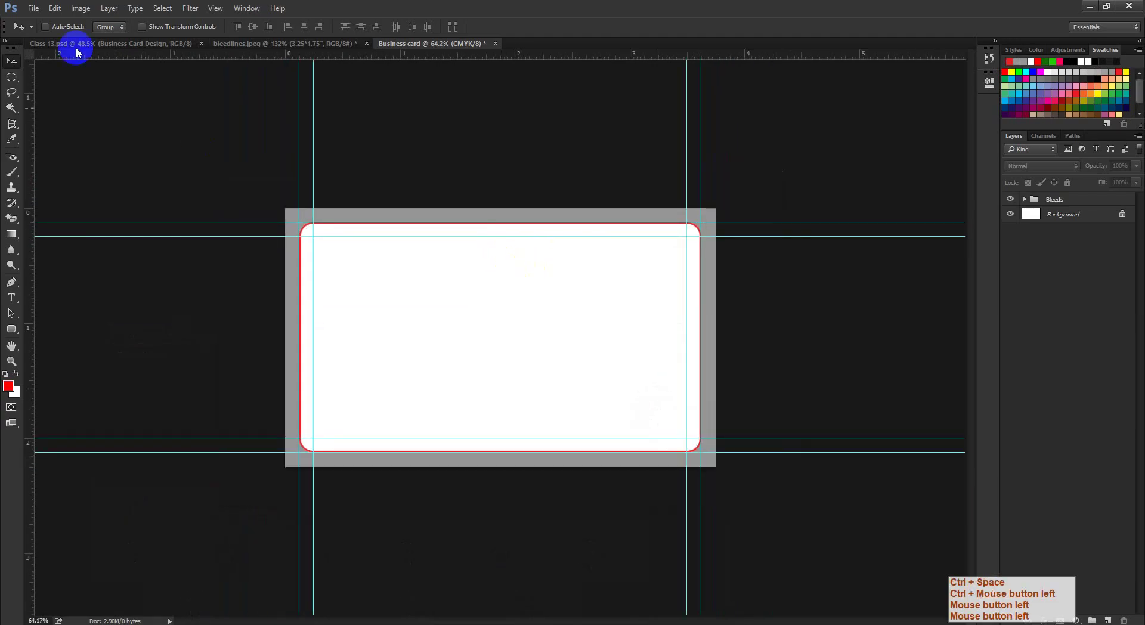
left_click(34, 10)
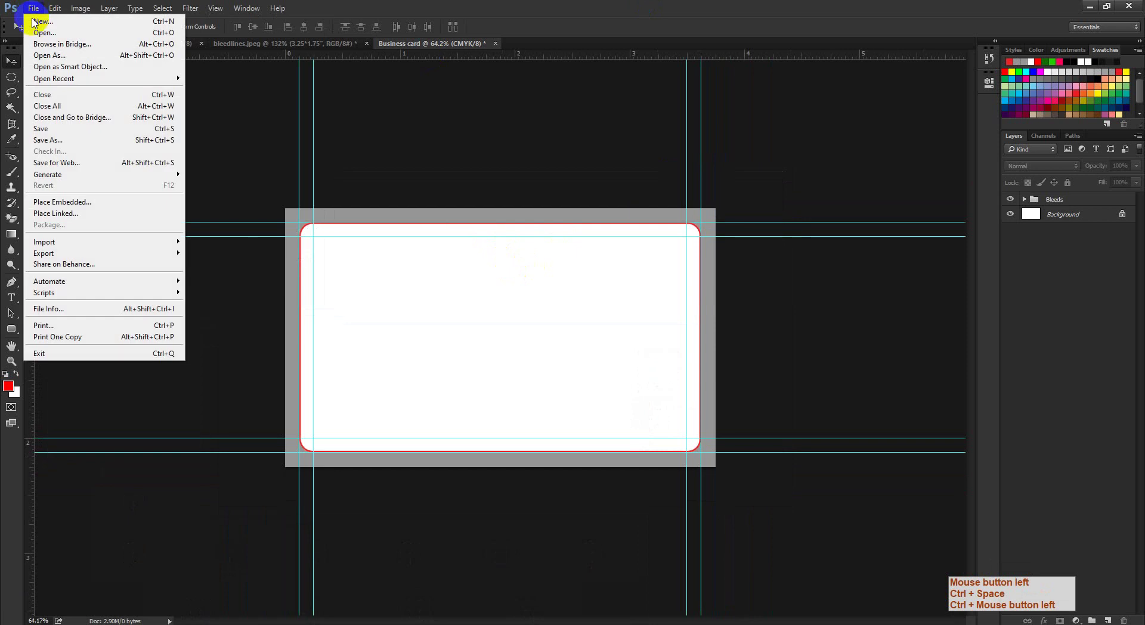
left_click(40, 22)
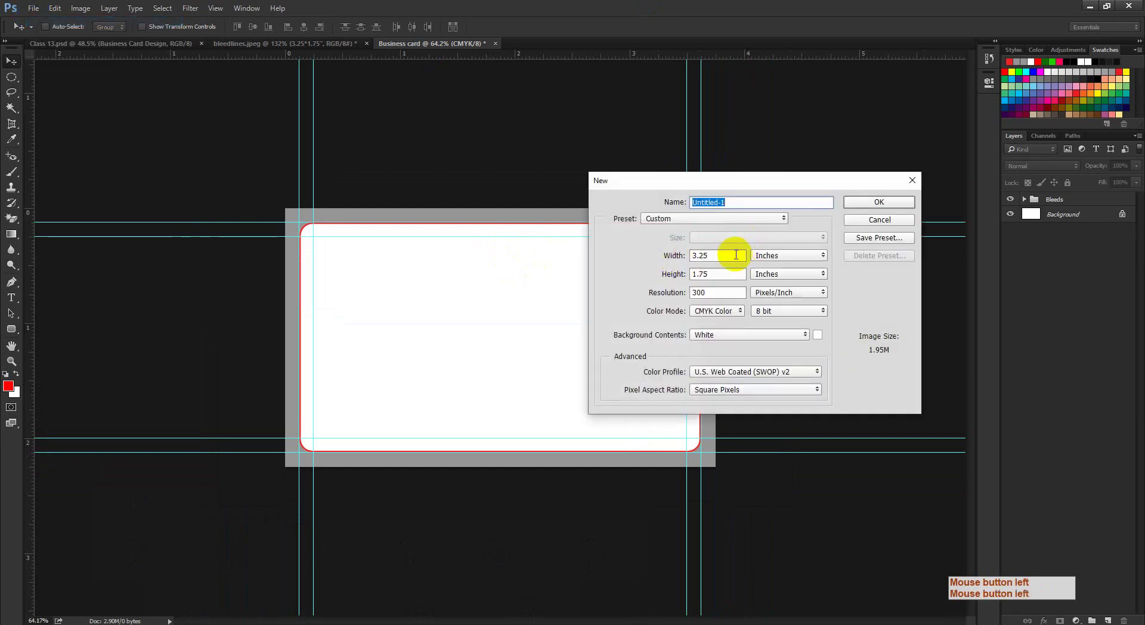
left_click(891, 215)
- Examine the bleed, trim line and safe zone sizes in the bleedlines.jpeg document
left_click(302, 43)
key("ctrl+space")
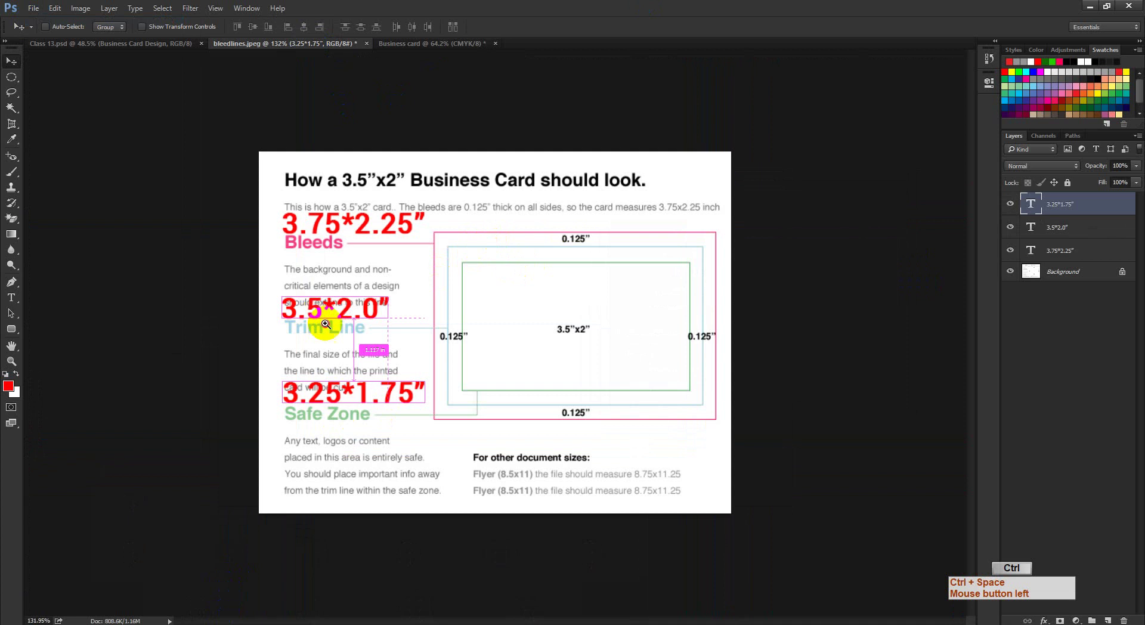
left_click(326, 324, "ctrl")
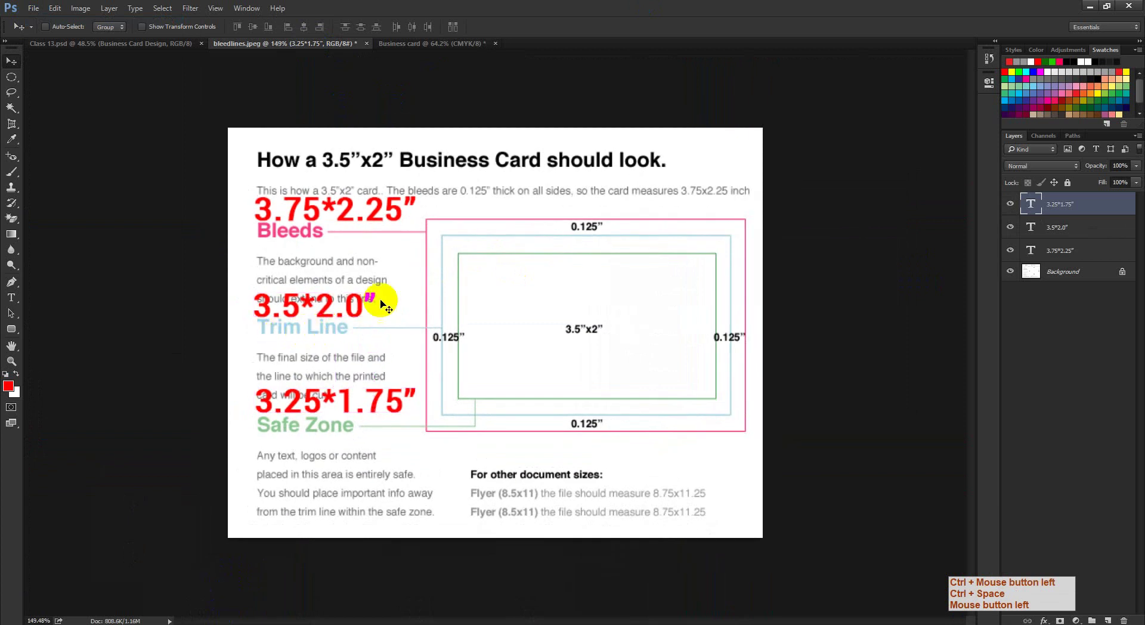
- Create a new document 3.50 inches wide and 2.0 inches high at 300 pixels/inch in CMYK Color
left_click(33, 8)
left_click(37, 18)
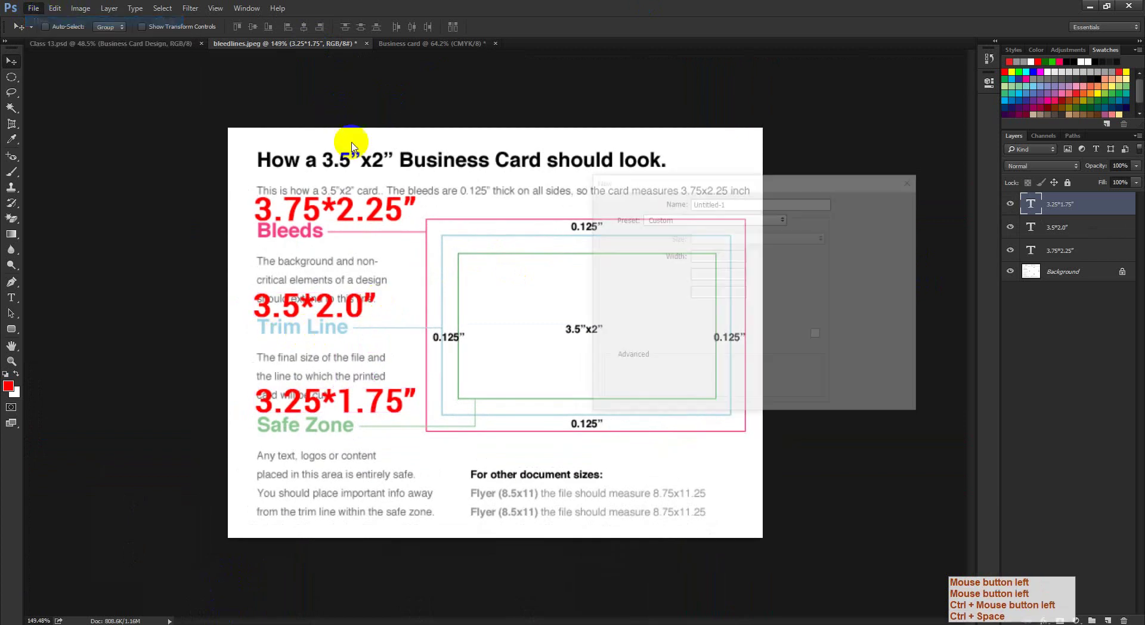
left_click(720, 258)
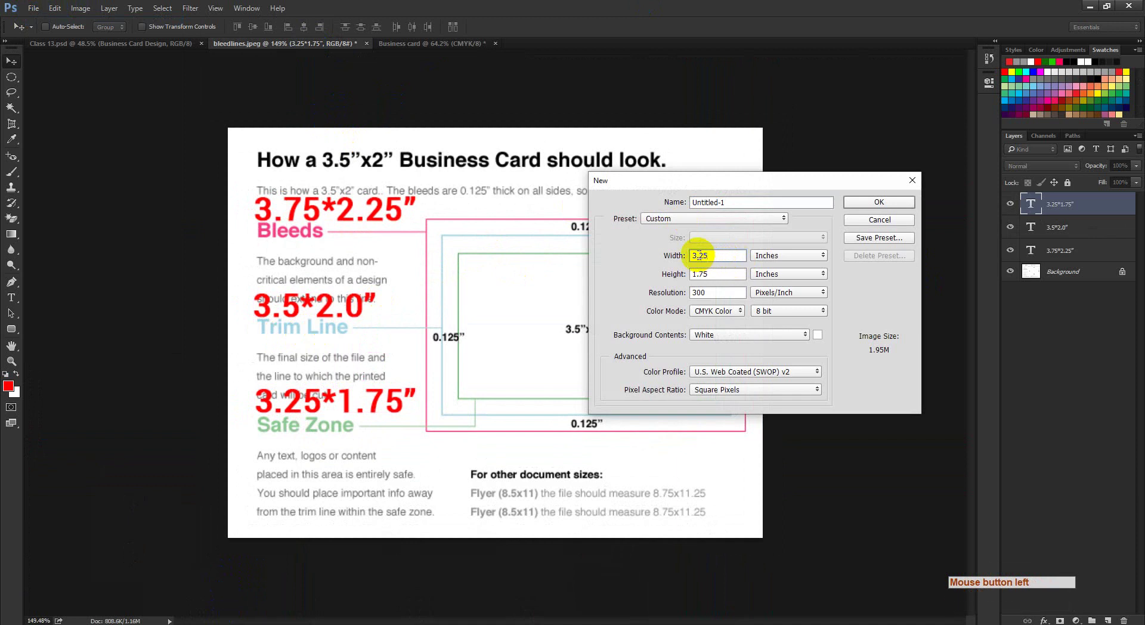
left_click_drag(701, 255, 747, 255)
key("BackSpace")
key("BackSpace")
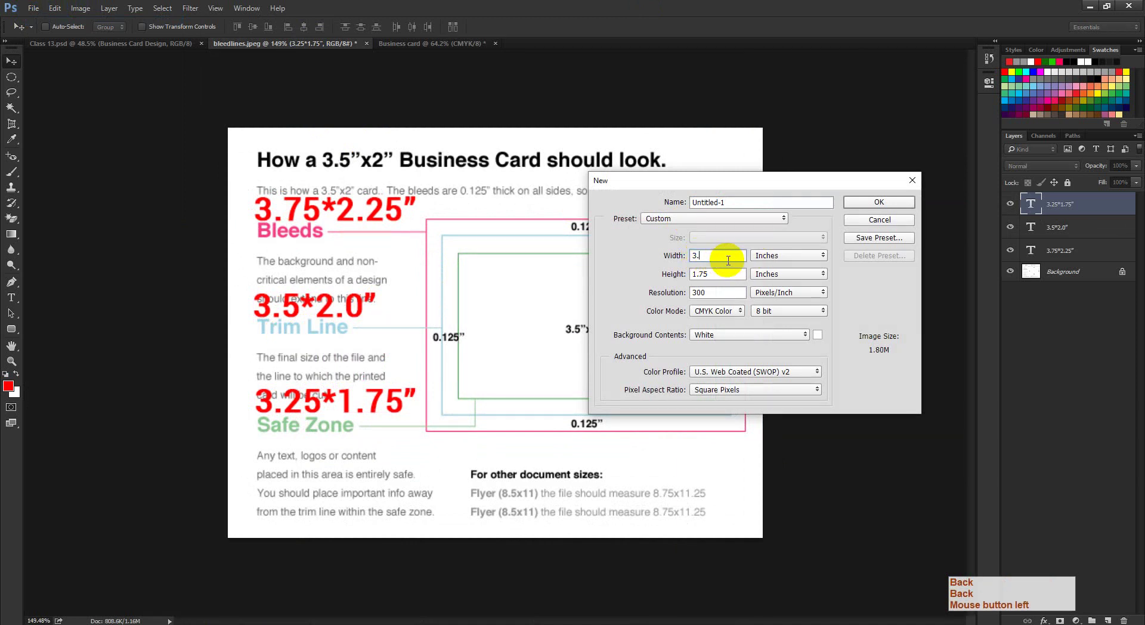
key("BackSpace")
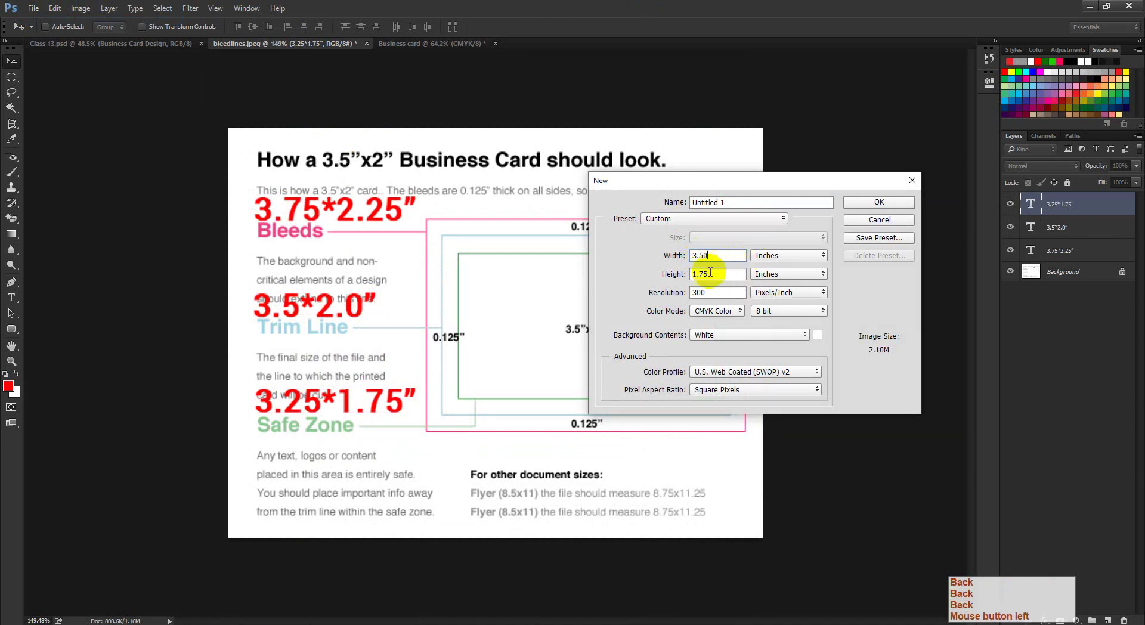
left_click_drag(713, 274, 650, 256)
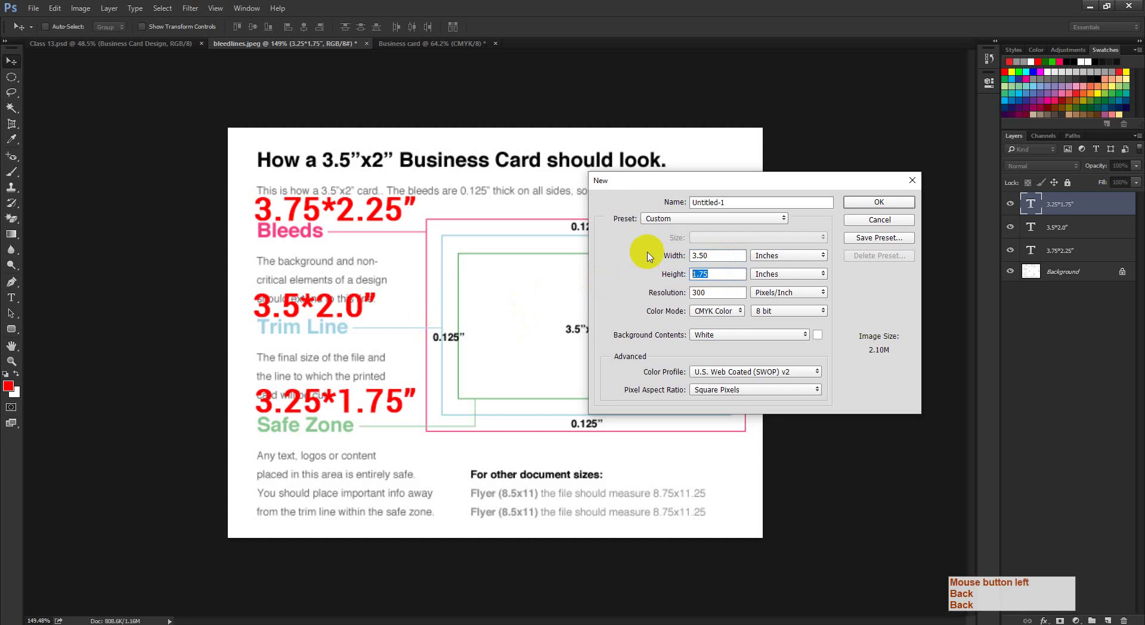
type("2.")
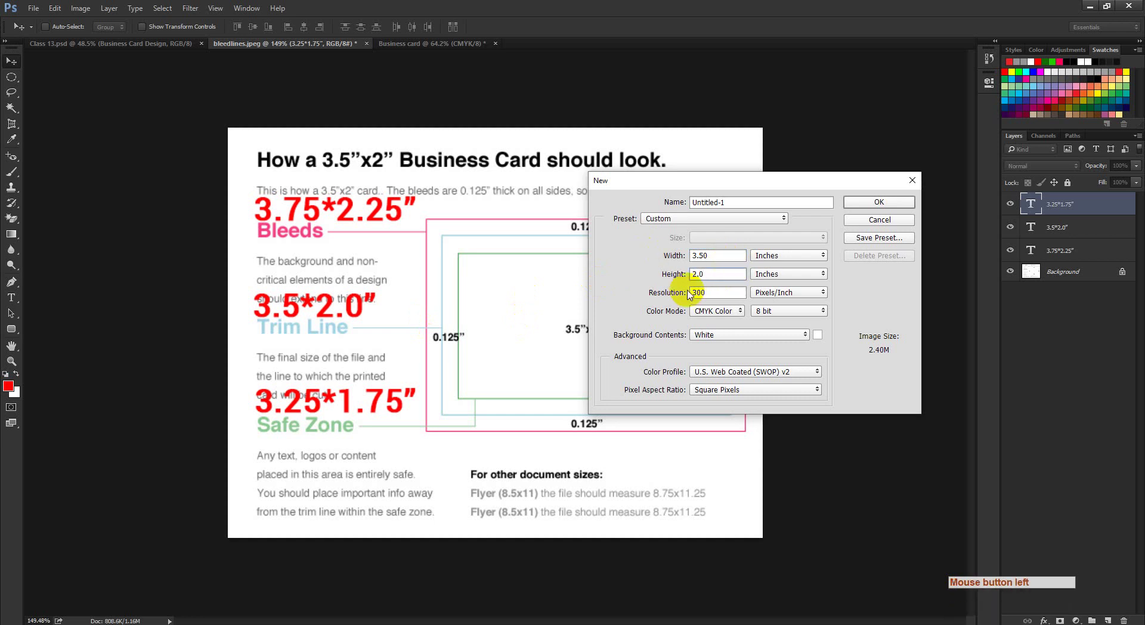
left_click(899, 205)
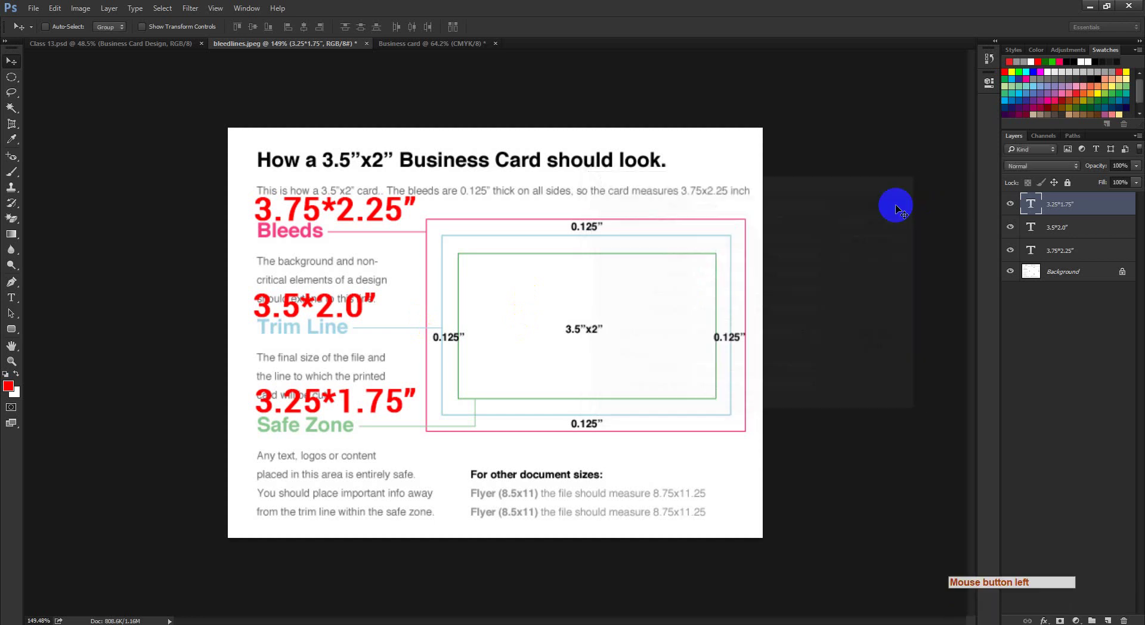
- Show the rulers and place guides along all four edges of the blank card
left_click_drag(757, 321, 743, 342)
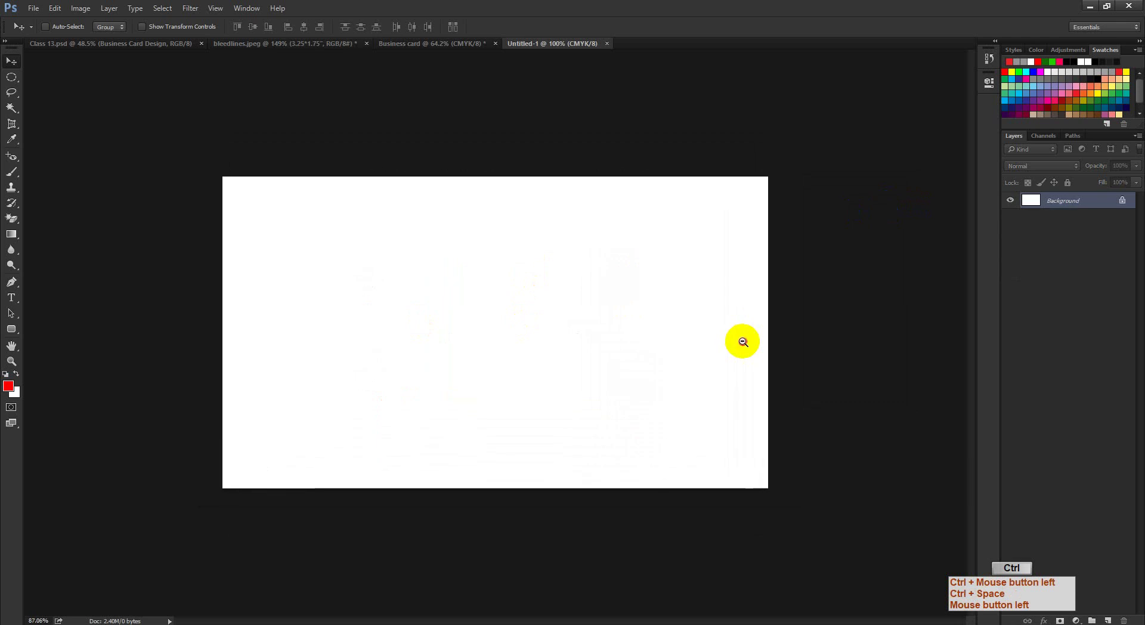
key("ctrl+r")
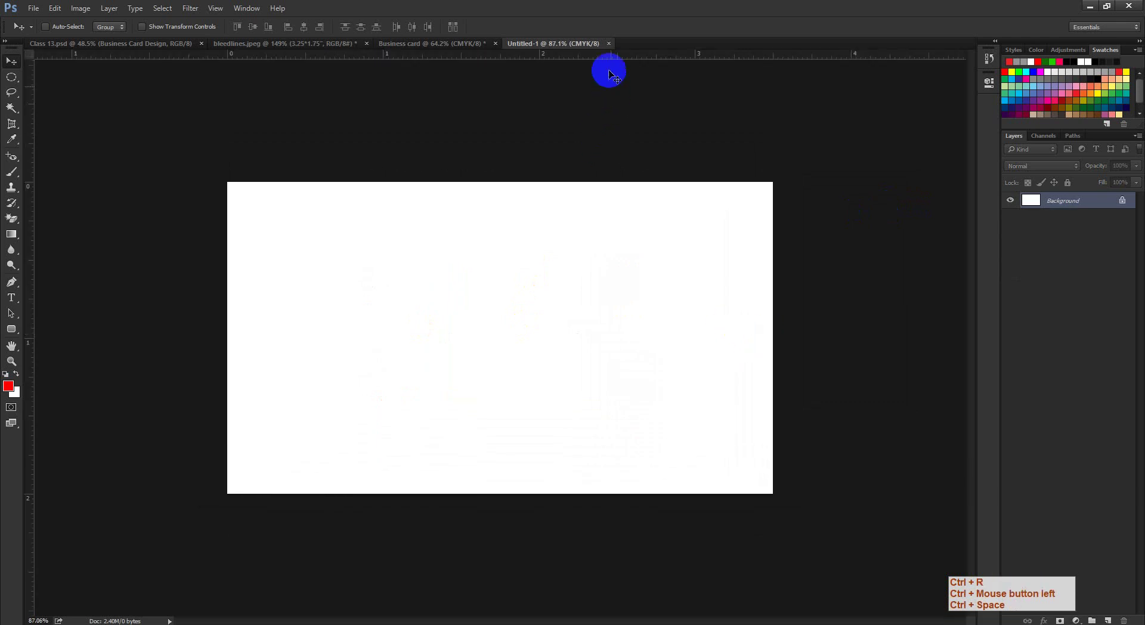
left_click_drag(610, 62, 607, 181)
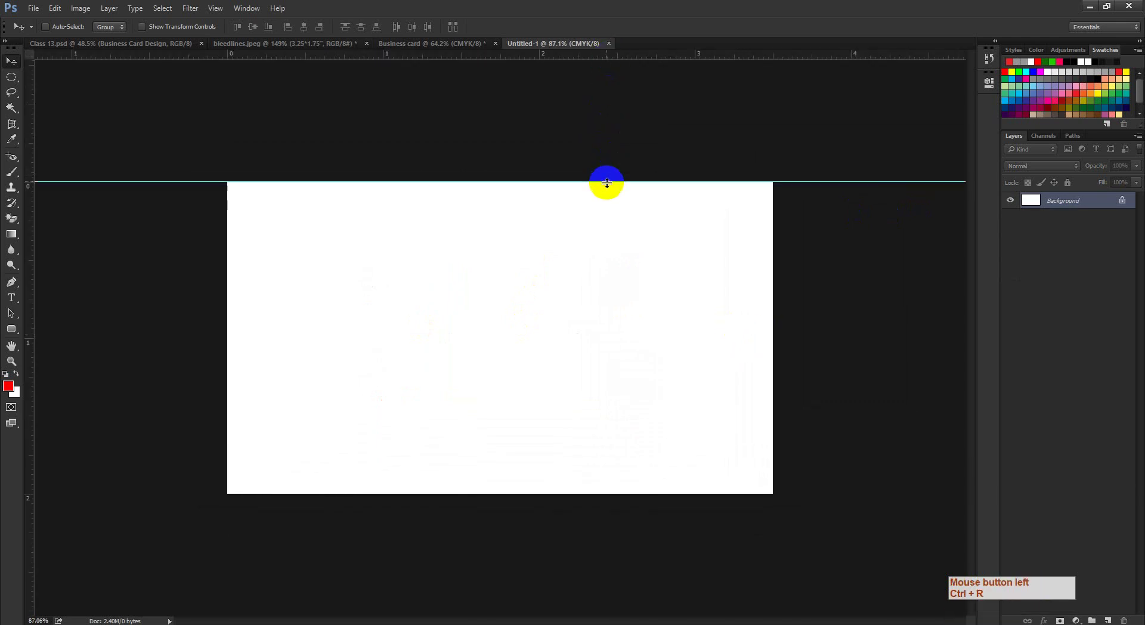
left_click_drag(624, 55, 626, 494)
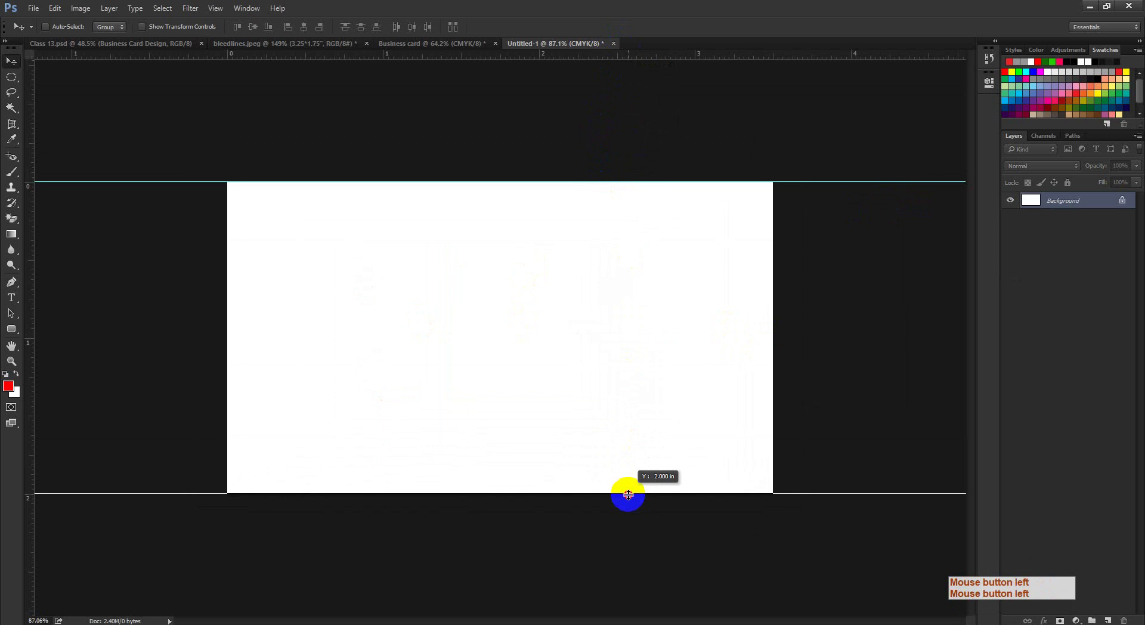
left_click_drag(41, 425, 227, 442)
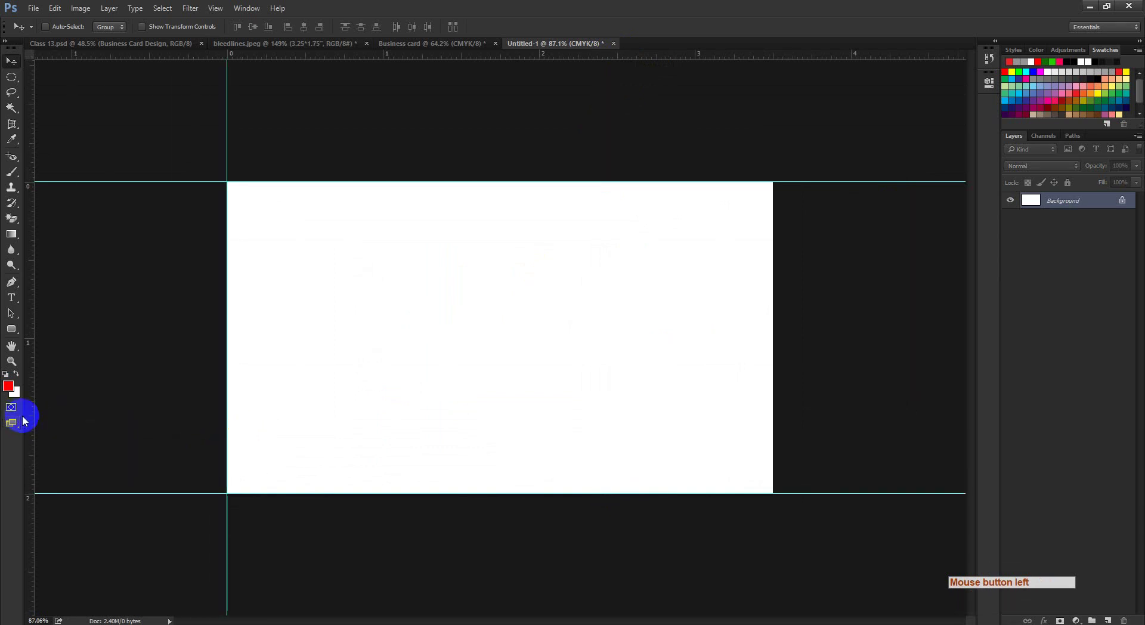
left_click(276, 416)
left_click_drag(33, 421, 773, 409)
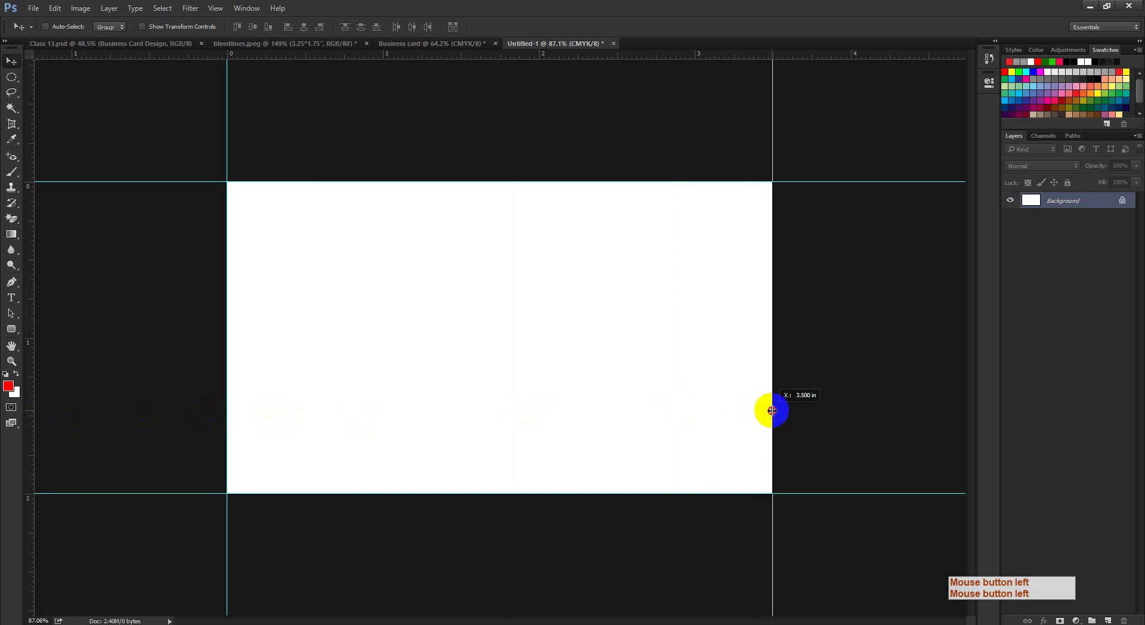
left_click(410, 345, "ctrl")
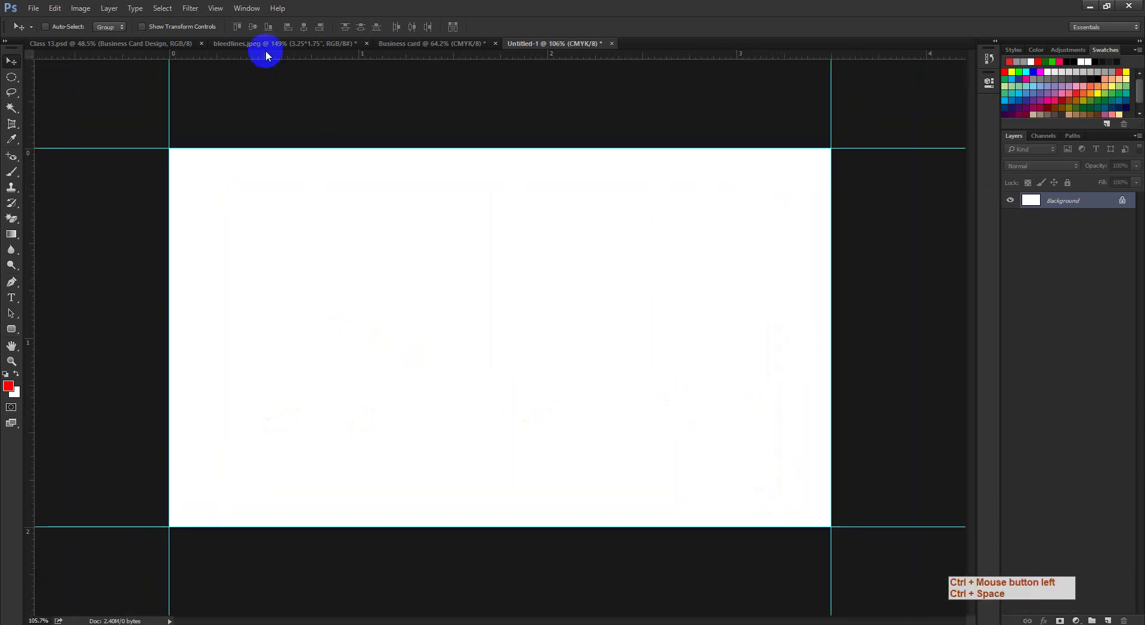
- Check the bleed and safe zone margins in bleedlines.jpeg and return to the new card document
left_click(259, 43)
key("ctrl+space")
mouse_move(617, 238)
left_mouse_down()
mouse_move(650, 238)
mouse_move(567, 224)
mouse_move(650, 281)
mouse_move(614, 289)
mouse_move(621, 217)
mouse_move(608, 252)
left_mouse_up()
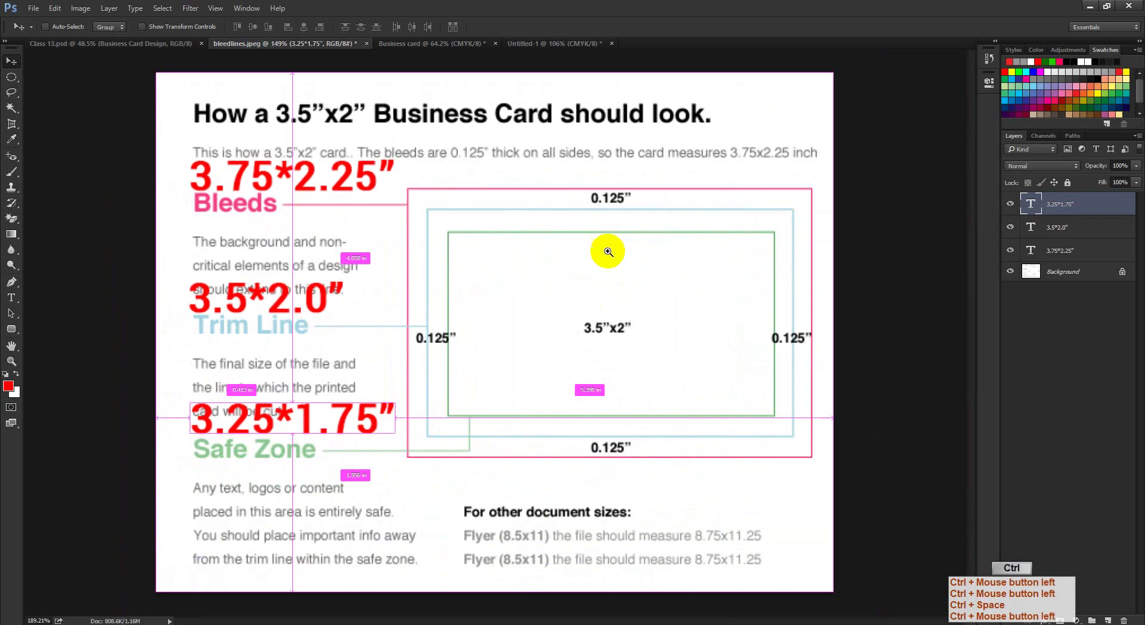
left_click(1090, 6)
left_click(1086, 6)
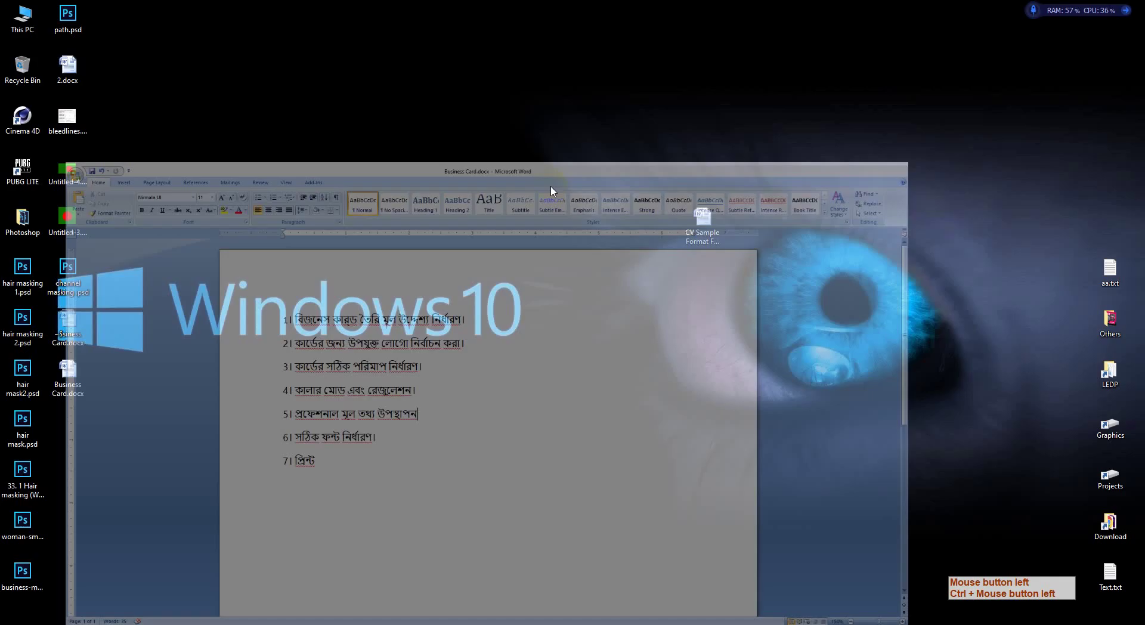
left_click(233, 623)
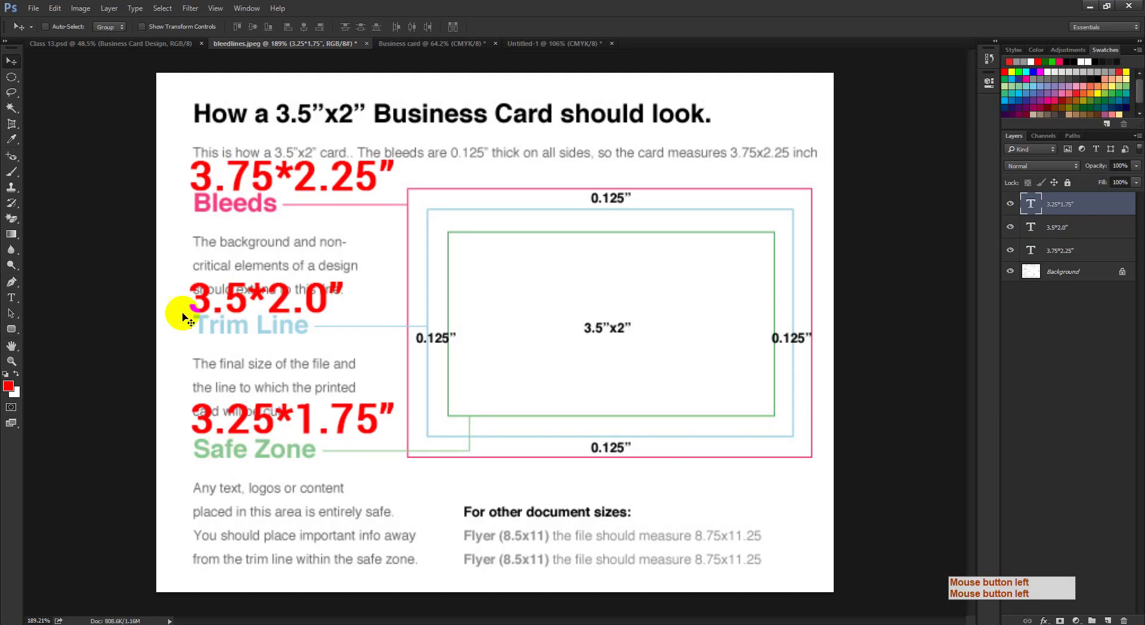
left_click(547, 45)
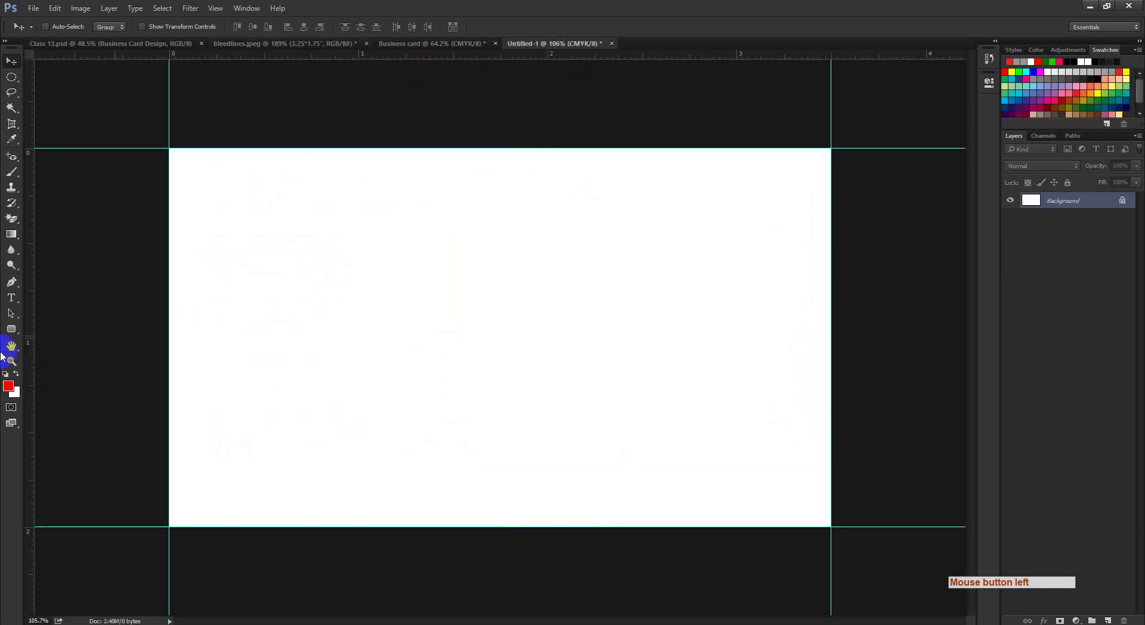
- Create a 0.125 in by 0.125 in rectangle shape on the card with the Rectangle tool
left_click_drag(10, 334, 60, 328)
left_click(456, 310)
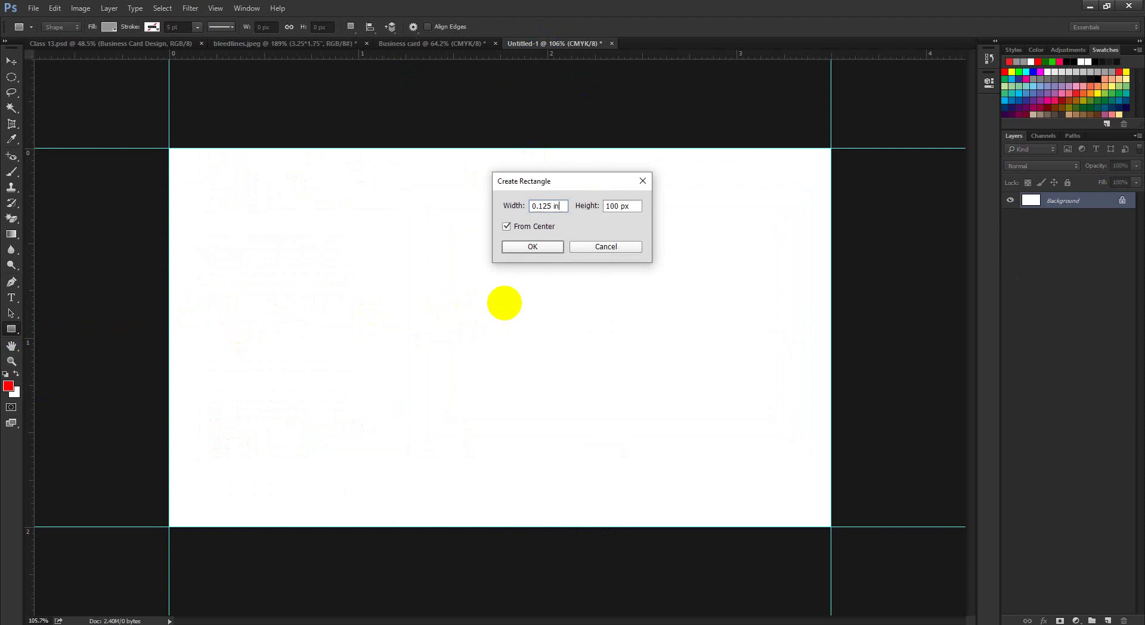
key("ctrl+a")
key("ctrl+c")
left_click_drag(634, 206, 583, 207)
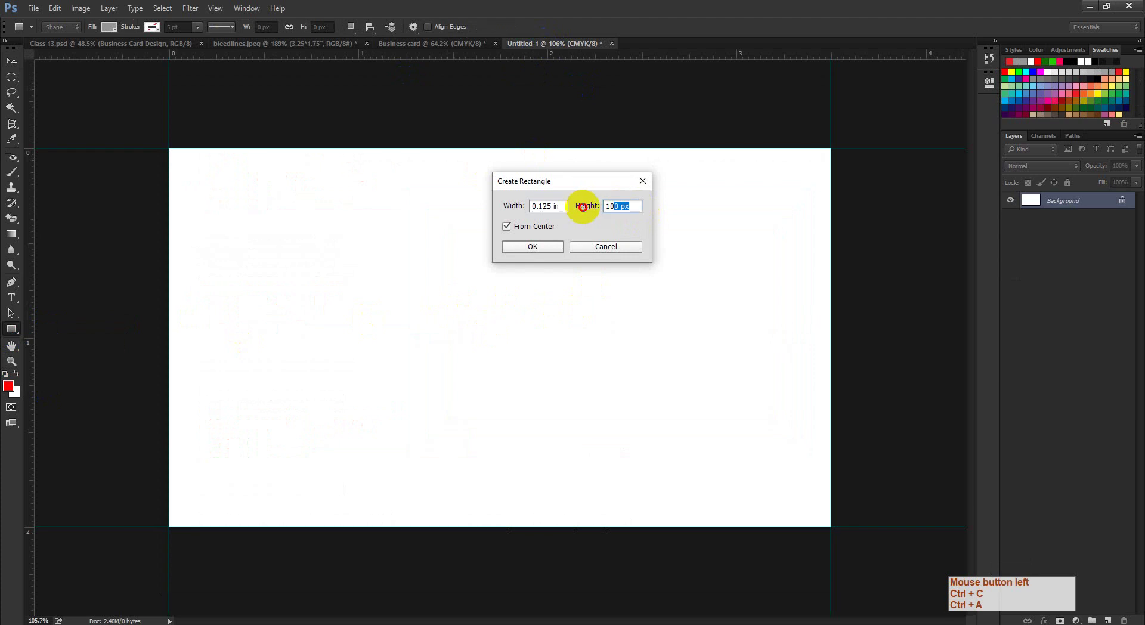
key("ctrl+v")
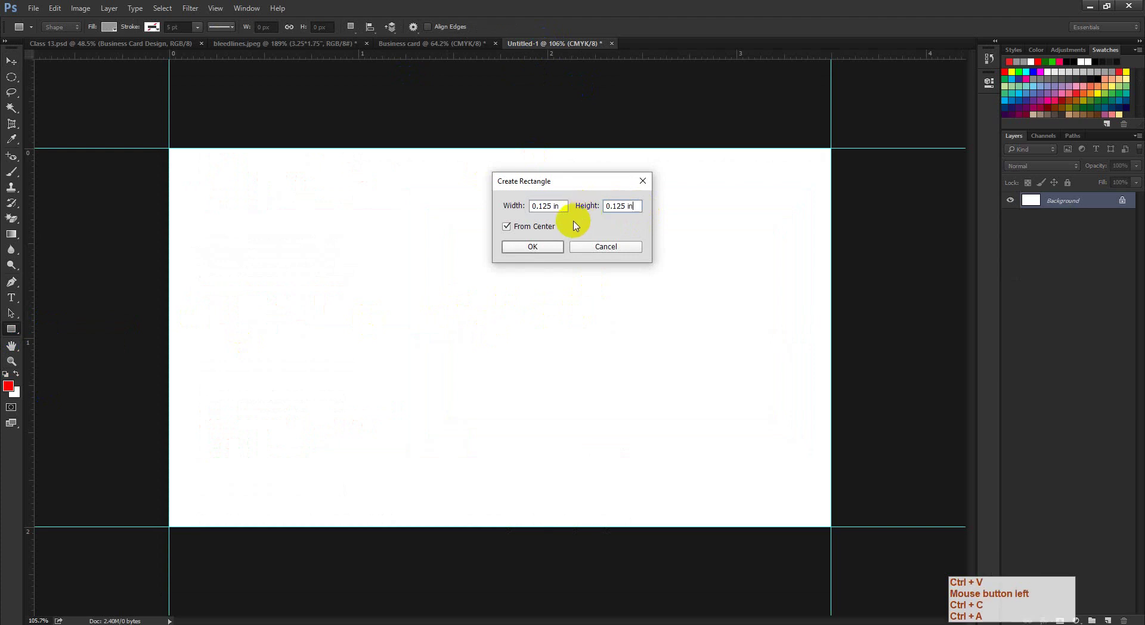
left_click(531, 248)
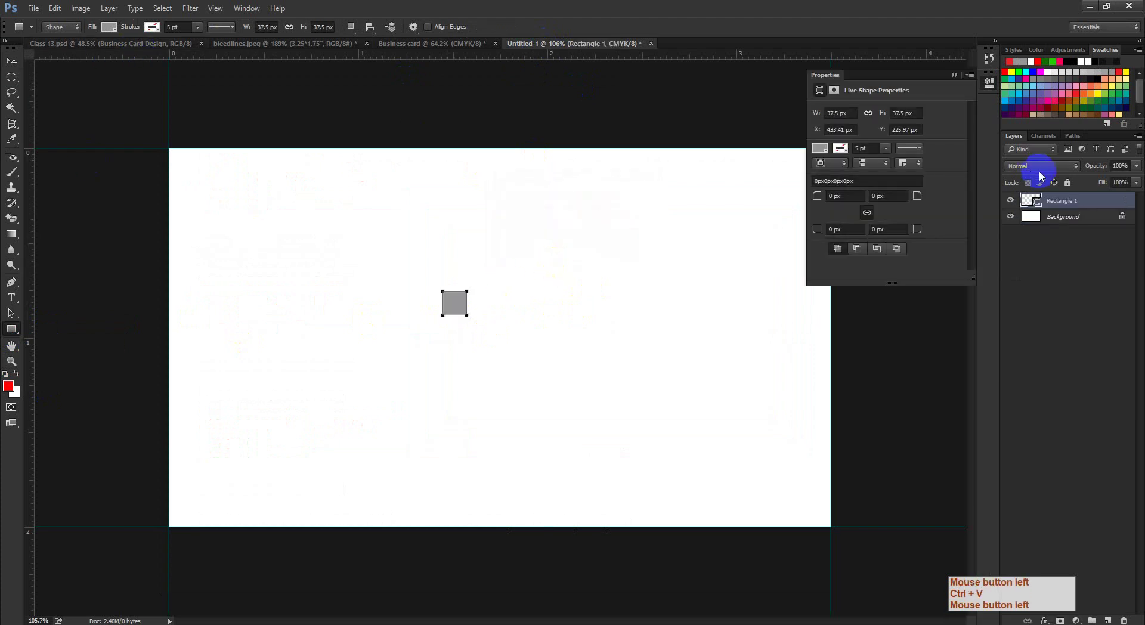
- Change the small square's fill colour to red ff0000
double_click(1037, 204)
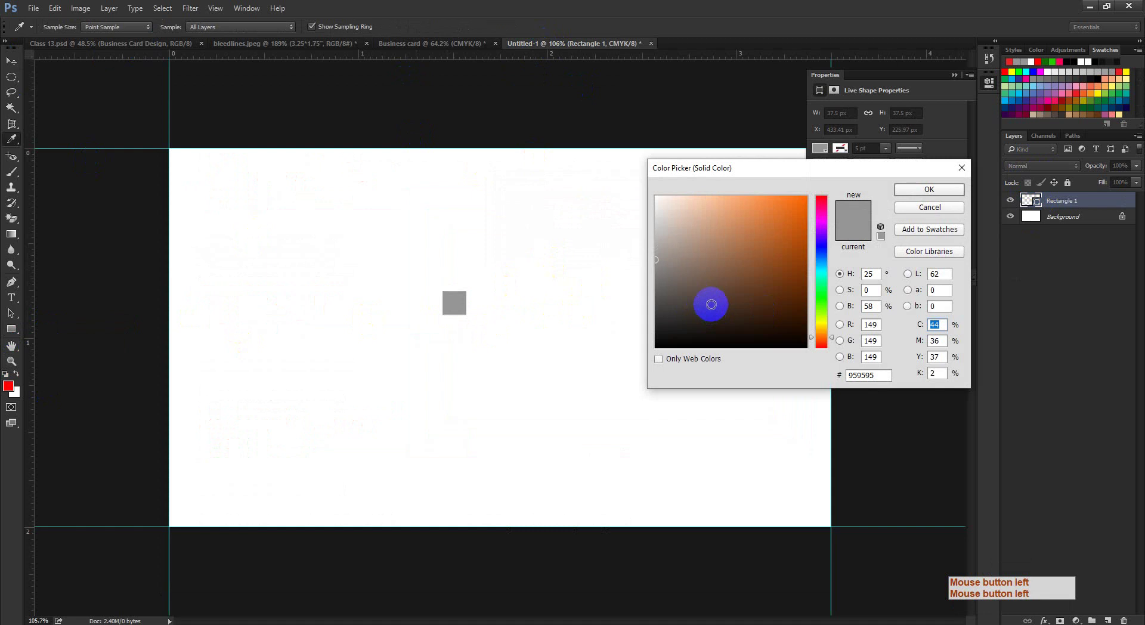
left_click_drag(818, 189, 839, 167)
left_click_drag(790, 212, 808, 196)
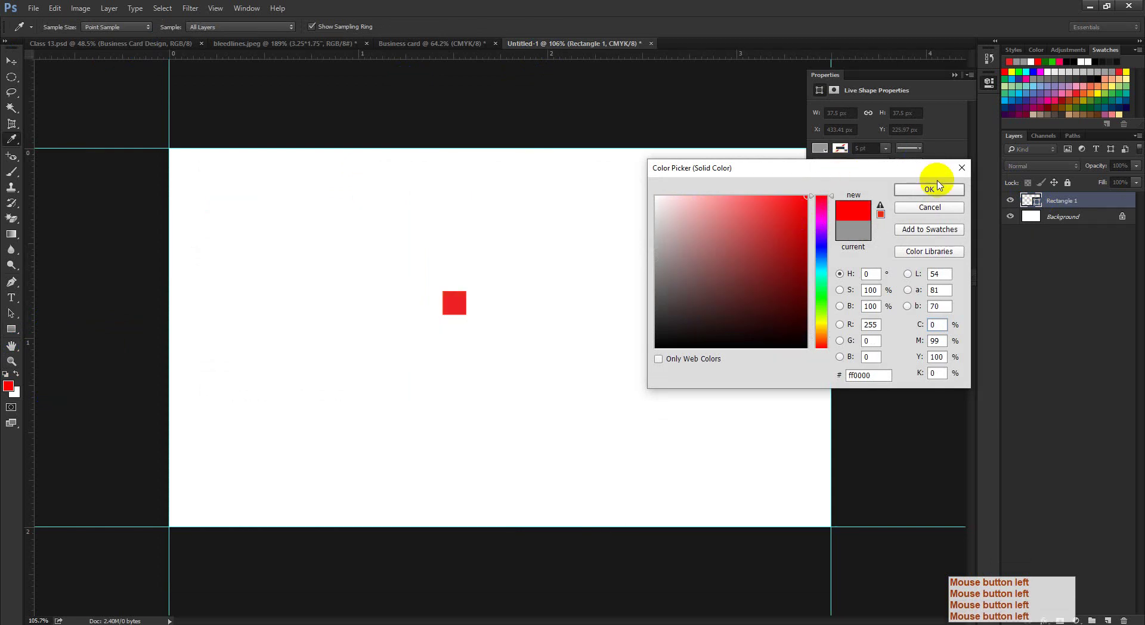
left_click(940, 188)
- Try moving the red square into the card's lower-left corner and undo the move
left_click(11, 60)
key("ctrl+space")
left_click(261, 347, "ctrl")
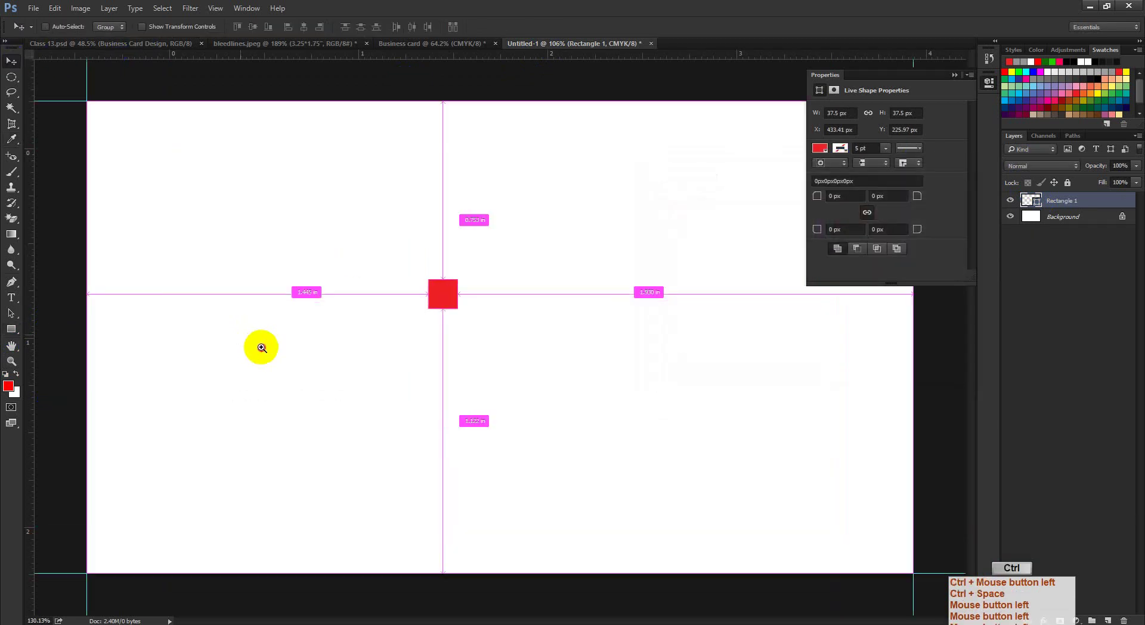
left_click_drag(261, 347, 370, 278)
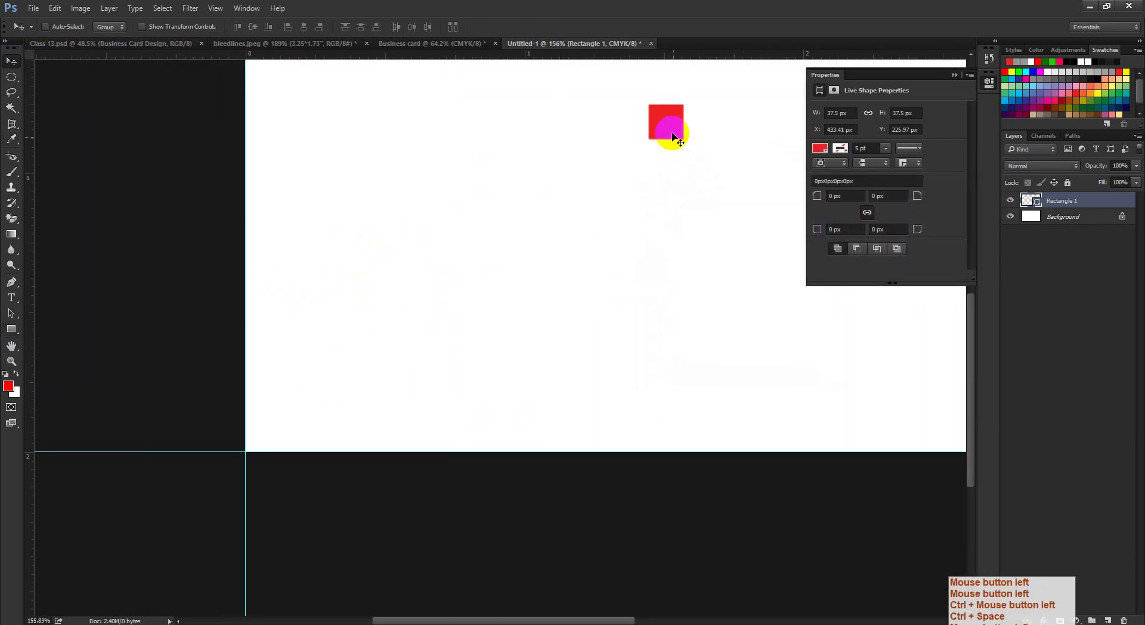
left_click_drag(673, 136, 330, 458)
key("ctrl+space")
key("ctrl+space")
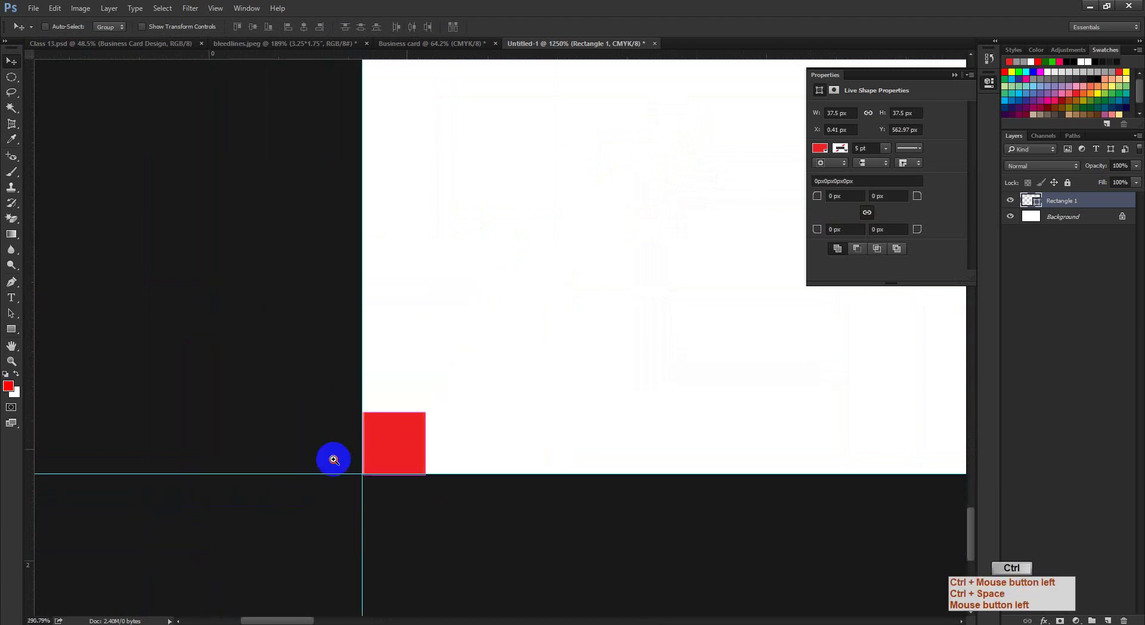
left_click_drag(535, 368, 368, 383)
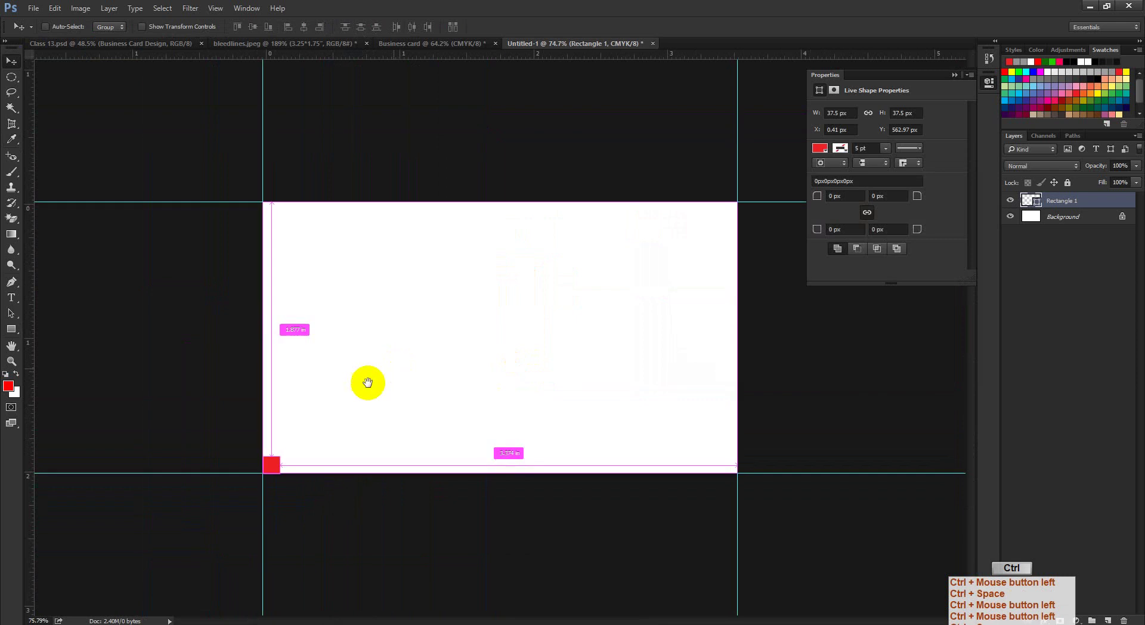
left_click_drag(331, 222, 404, 258)
key("ctrl+z")
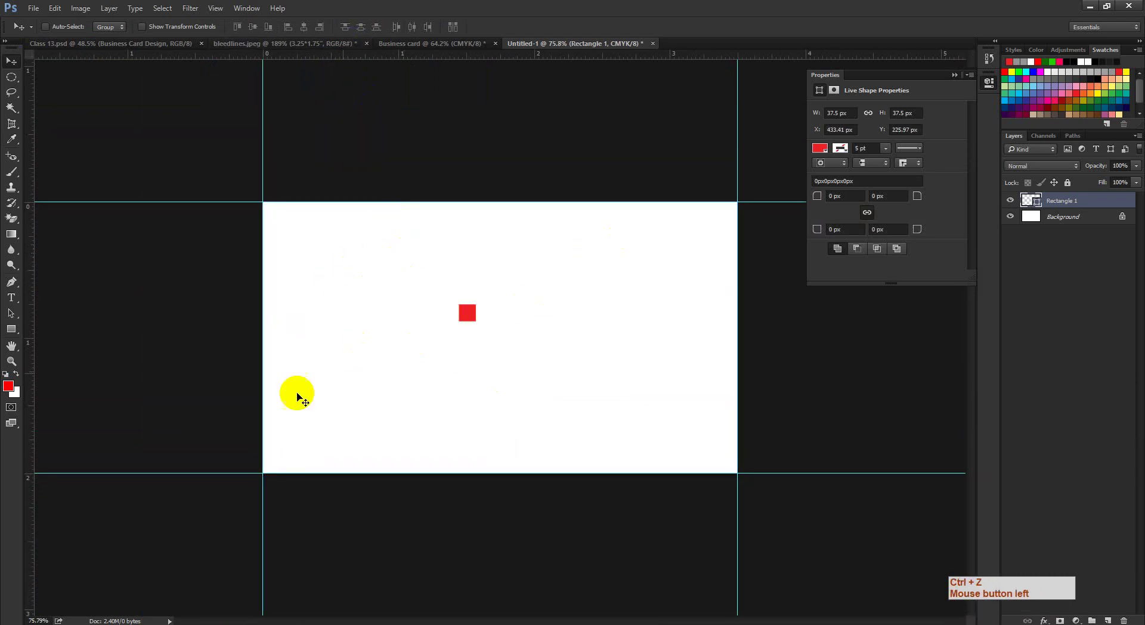
- Move the red square into the card's lower-left corner, flush with the edge guides
key("ctrl+space")
left_click_drag(294, 395, 361, 409)
left_click_drag(452, 310, 151, 537)
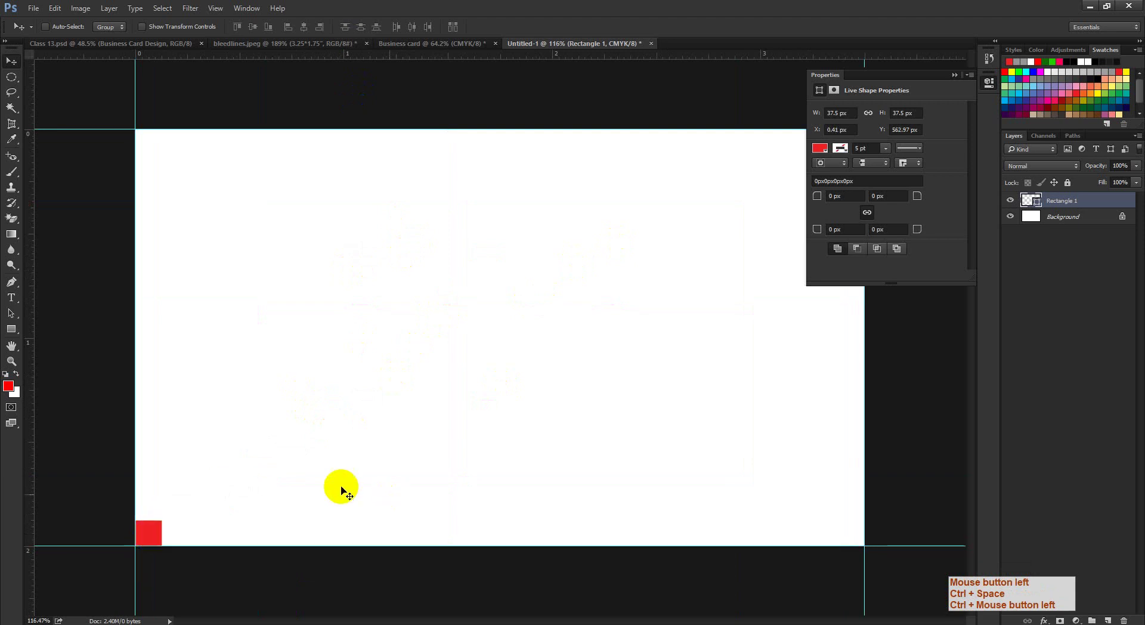
- Place a horizontal guide along the red square's upper edge and a vertical guide along its right edge
key("ctrl+space")
left_click_drag(419, 438, 343, 463)
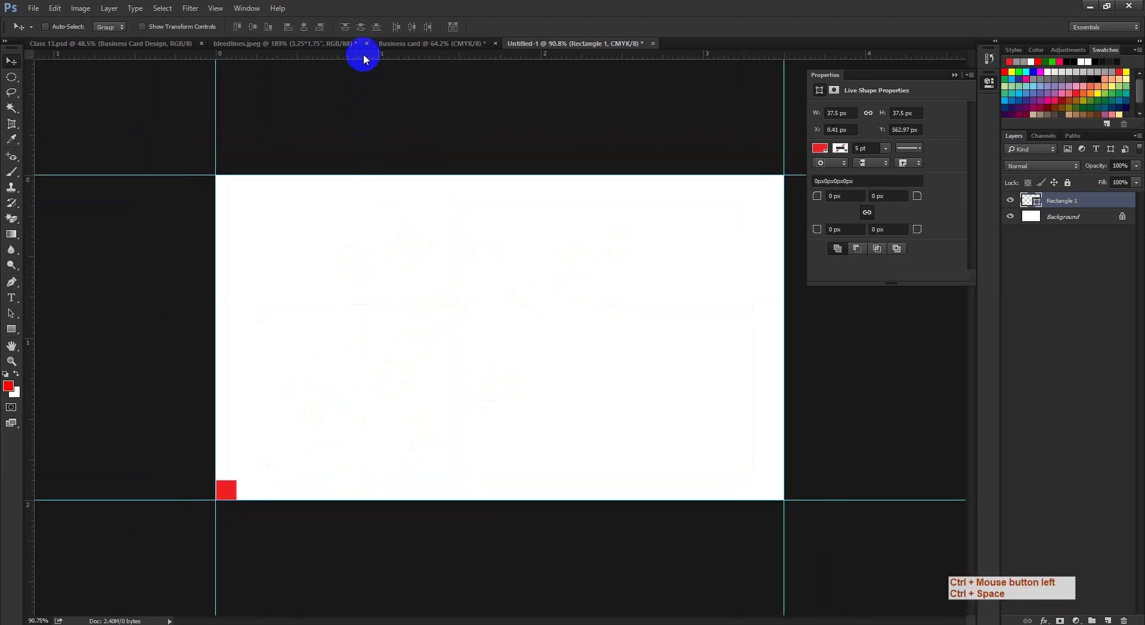
left_click_drag(364, 59, 365, 479)
left_click_drag(31, 471, 217, 389)
key("ctrl+space")
left_click(238, 513)
key("ctrl+space")
left_click(216, 390)
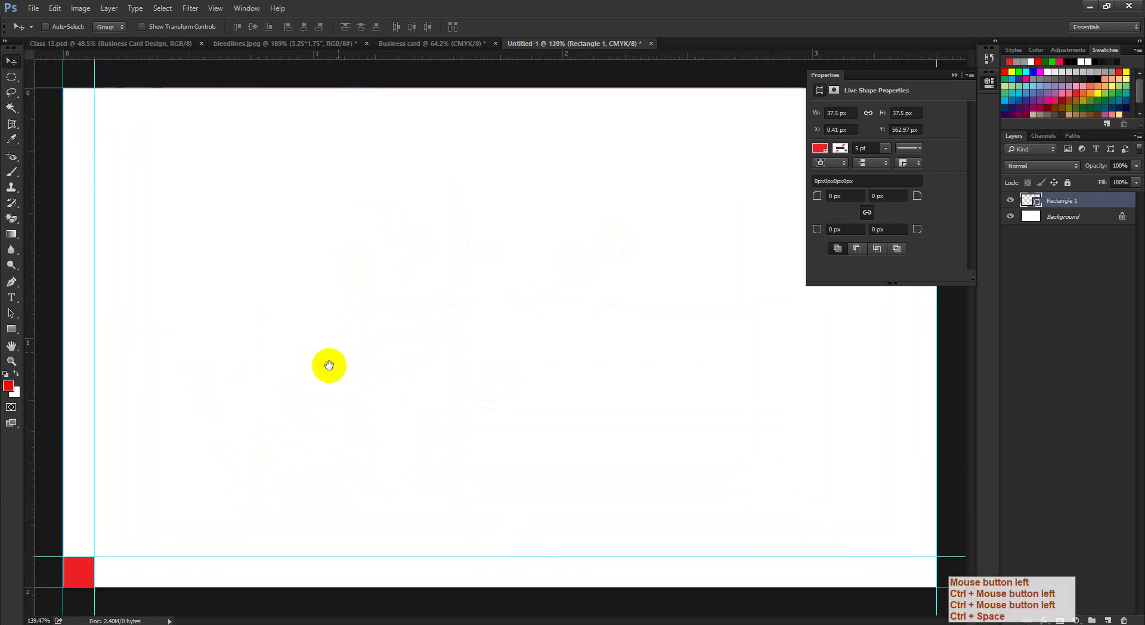
- Move the red square to the card's upper-left corner and place a horizontal guide along its lower edge
key("ctrl+space")
left_click_drag(322, 373, 315, 376)
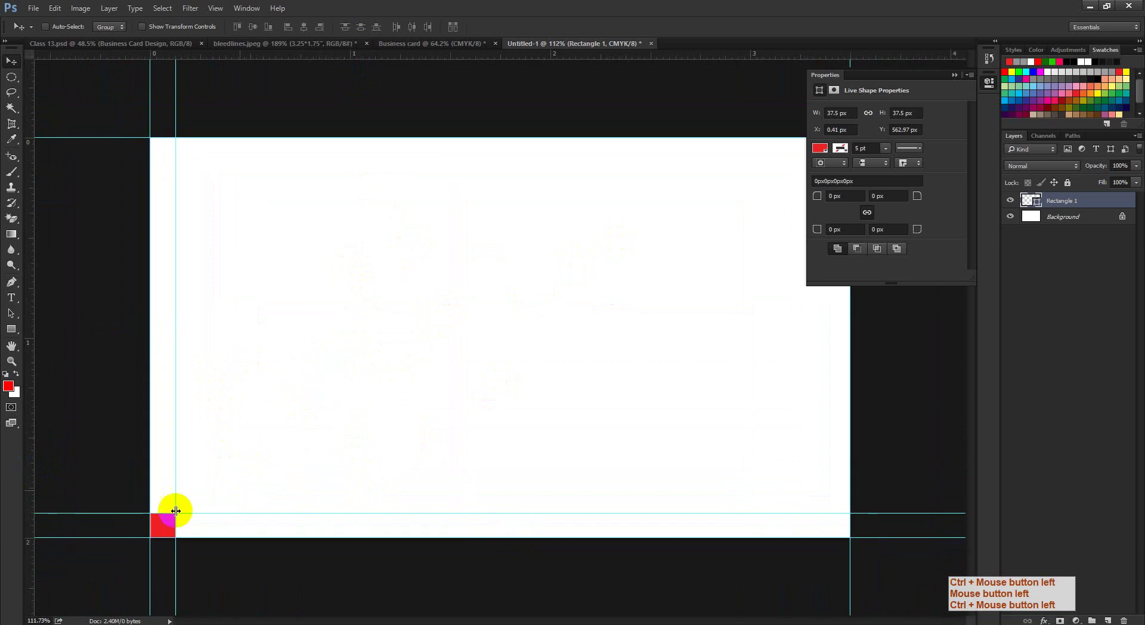
left_click_drag(168, 531, 251, 256)
key("ctrl+space")
left_click_drag(463, 327, 434, 379)
left_click(421, 76)
left_click_drag(420, 52, 414, 379)
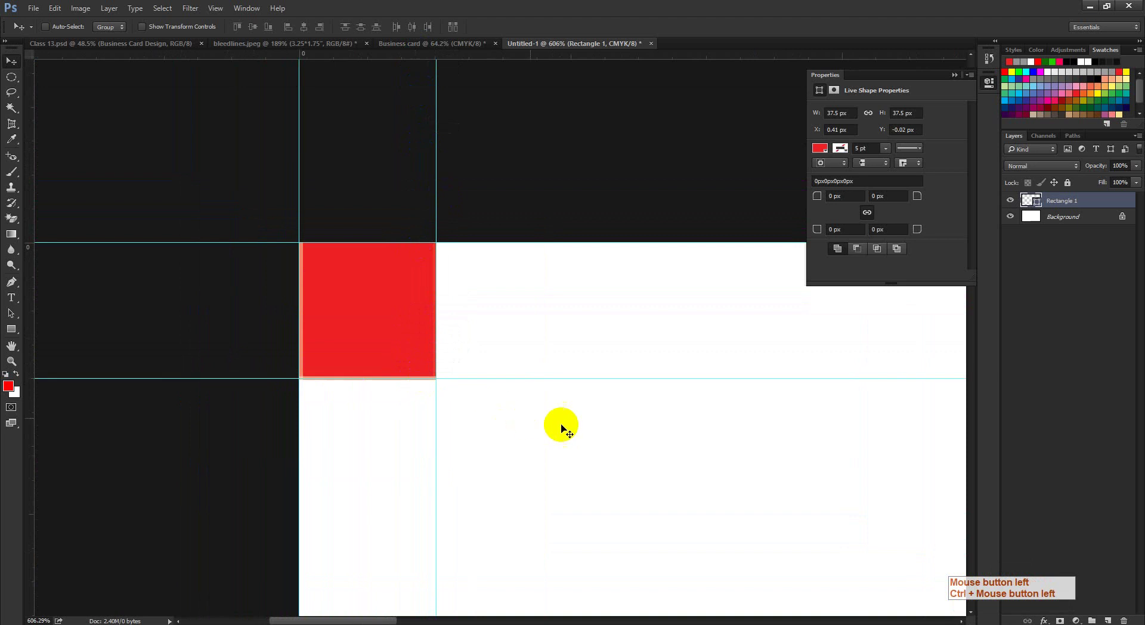
- Move the red square into the card's upper-right corner and collapse the shape's properties display
left_click_drag(562, 427, 491, 442)
mouse_move(587, 346)
left_mouse_down()
mouse_move(567, 345)
mouse_move(591, 354)
left_mouse_up()
left_click_drag(158, 146, 378, 342)
left_click(953, 76)
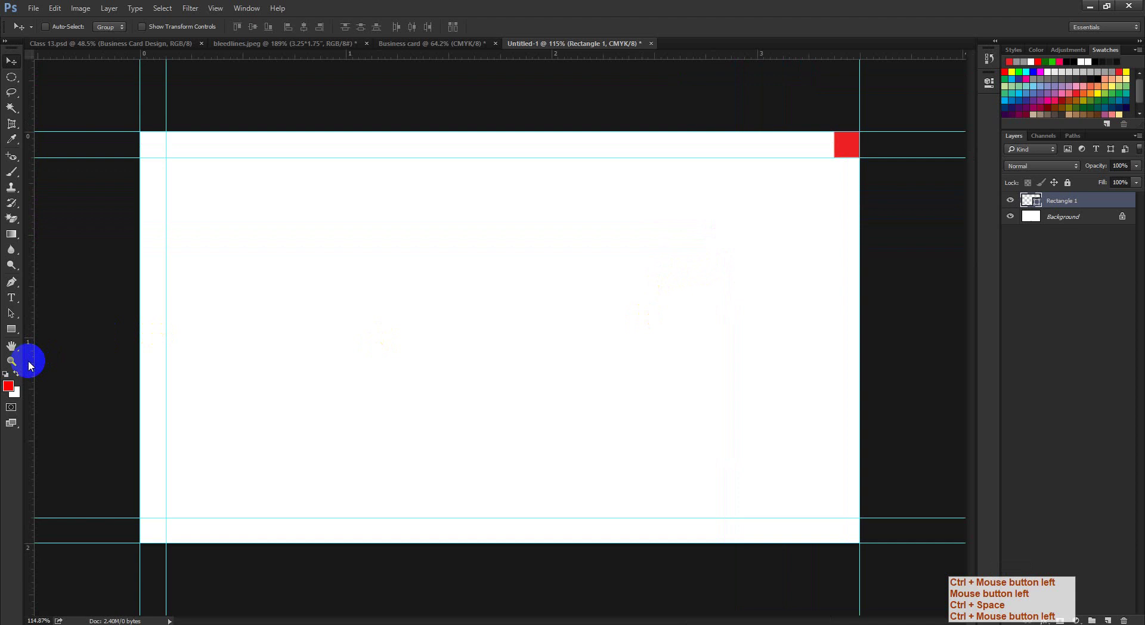
- Place a vertical guide along the red square's left edge and hide the Rectangle 1 layer
left_click_drag(28, 365, 842, 370)
left_click_drag(835, 370, 1128, 225)
key("ctrl+space")
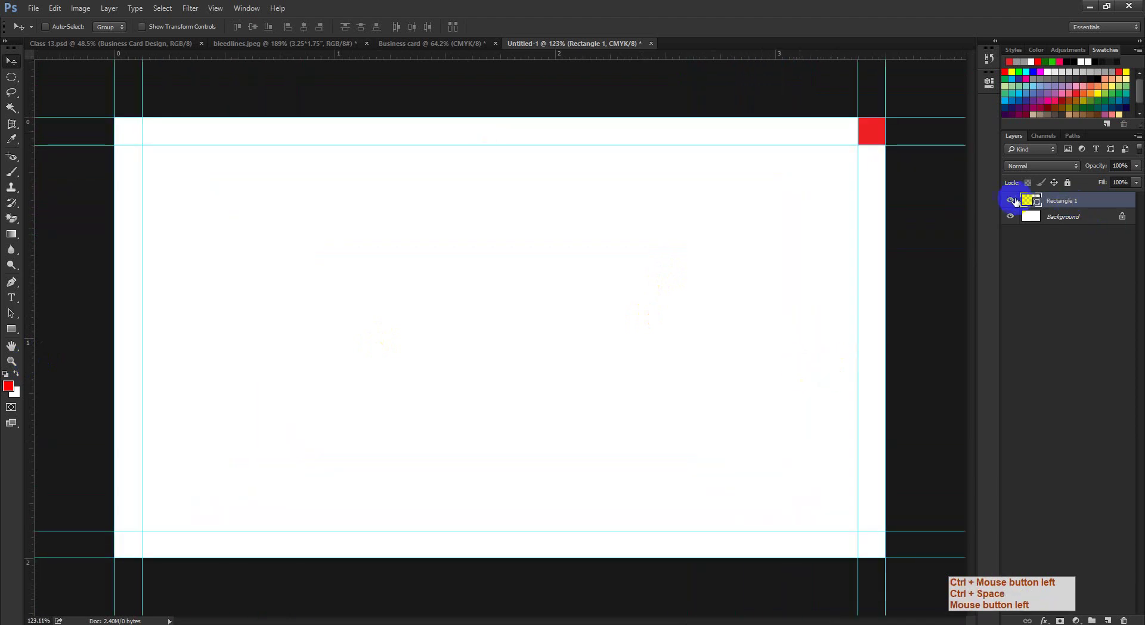
left_click(1010, 200)
key("ctrl+space")
left_click_drag(683, 273, 749, 231)
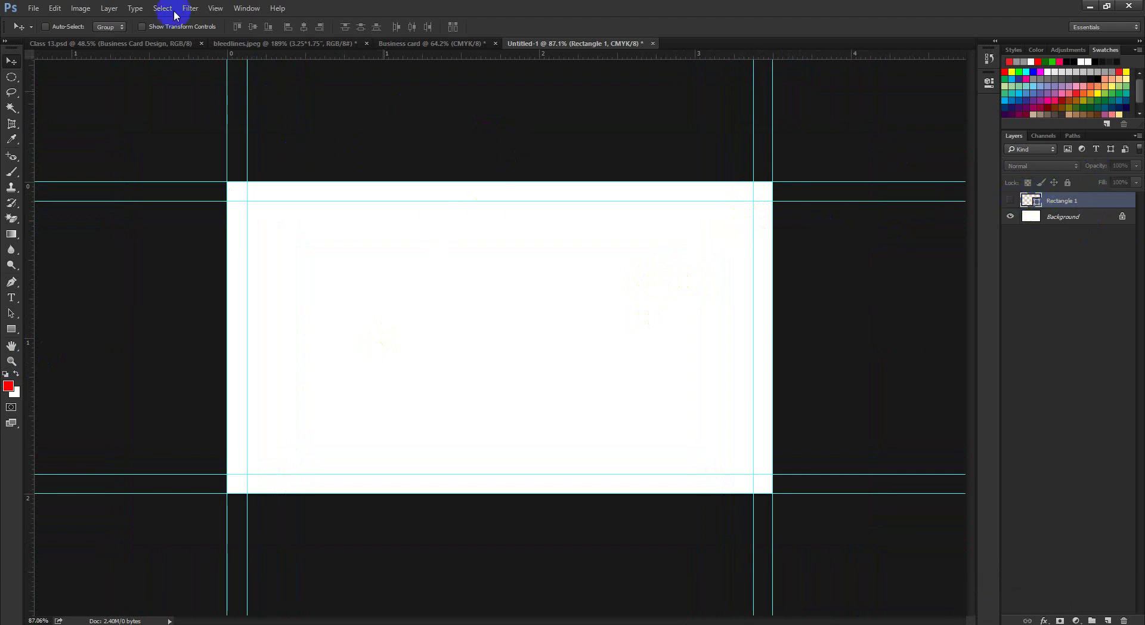
- Extend the canvas relative to its current size by 0.25 inches in both width and height, anchored at the center
left_click(81, 9)
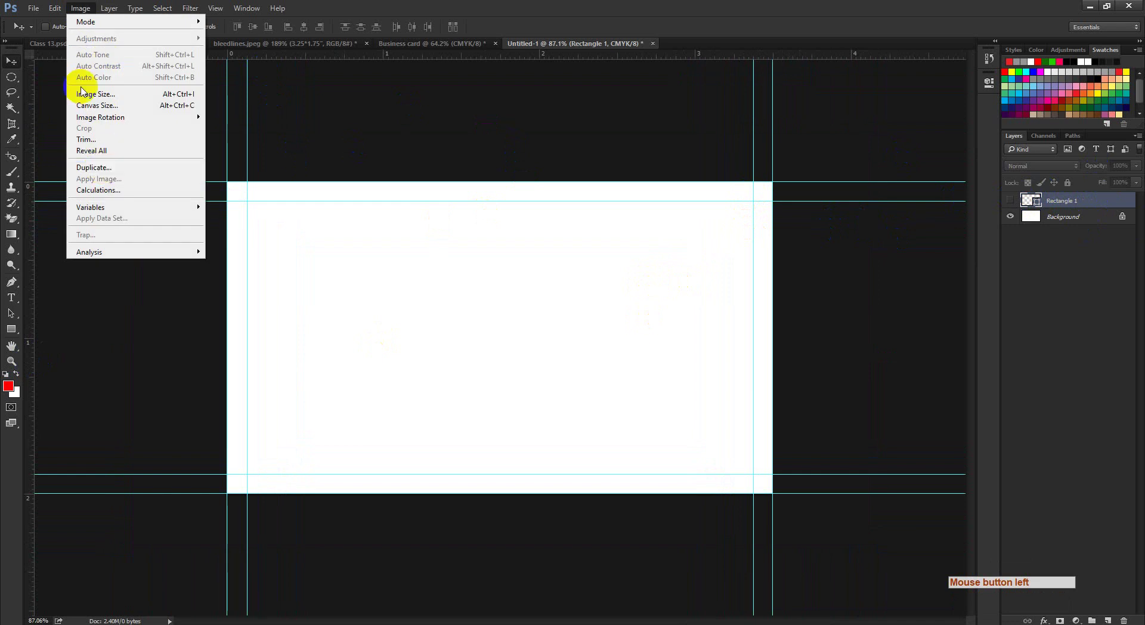
left_click(108, 105)
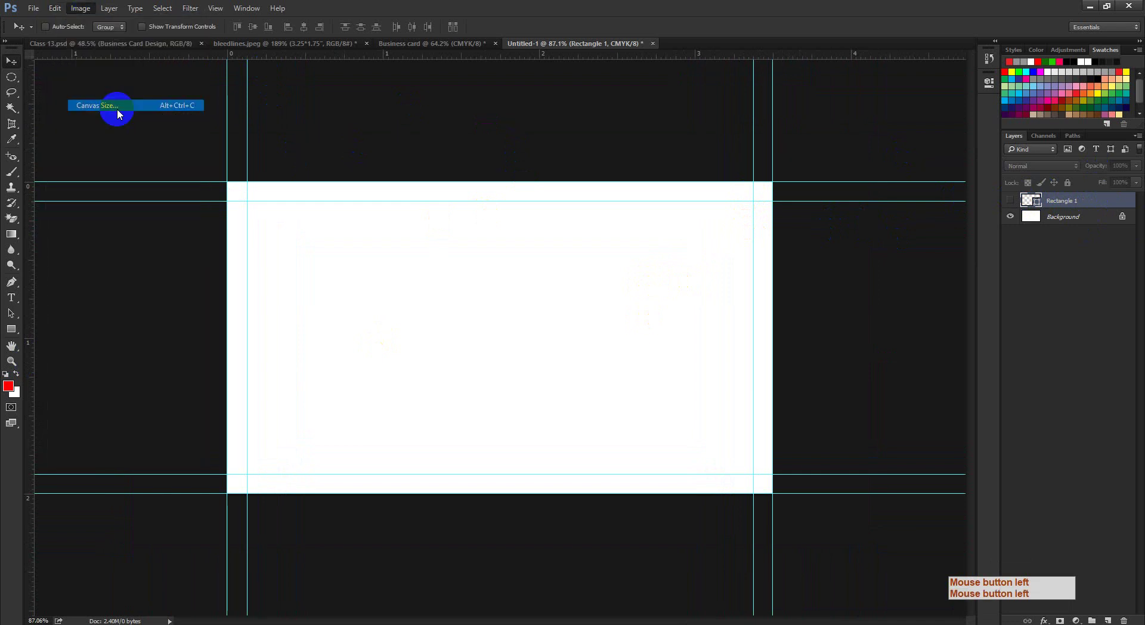
left_click(506, 227)
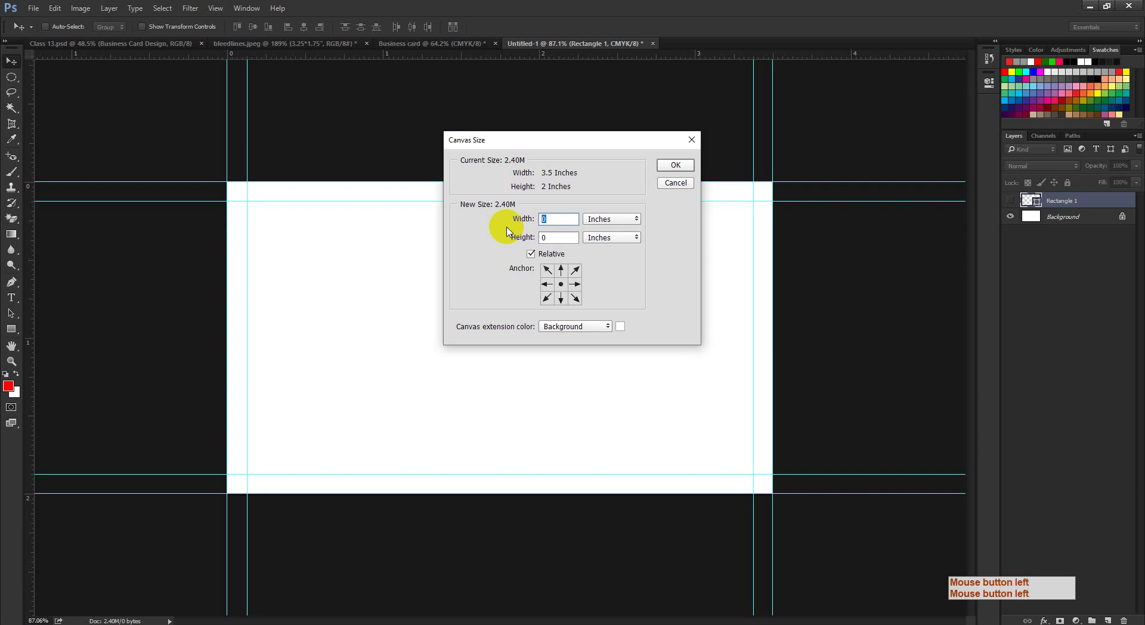
type(".25")
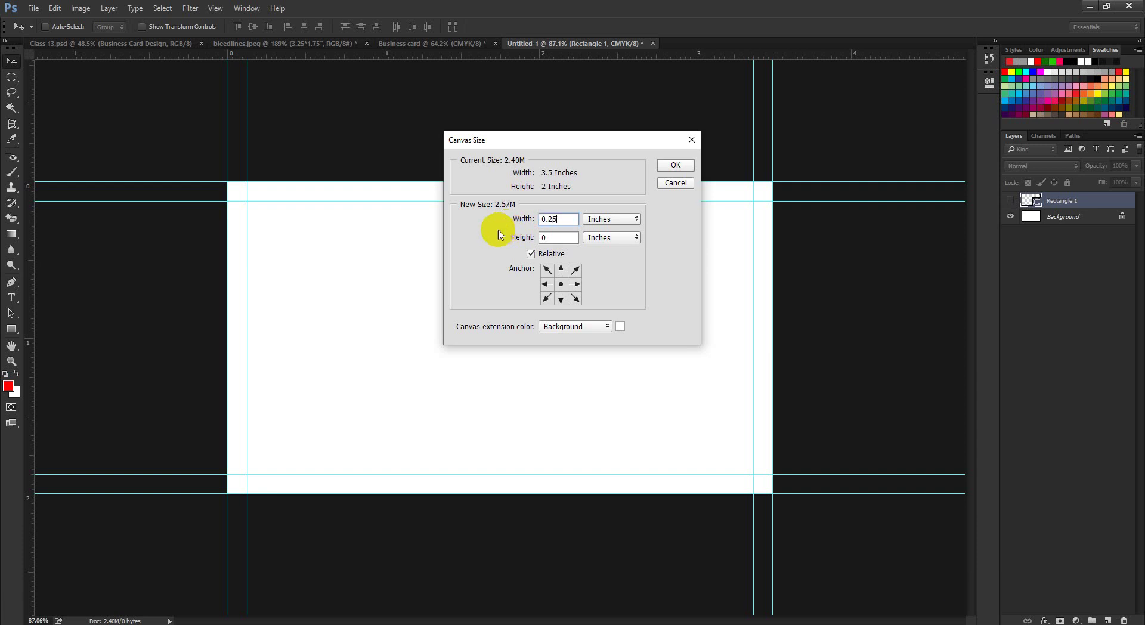
key("ctrl+a")
key("ctrl+c")
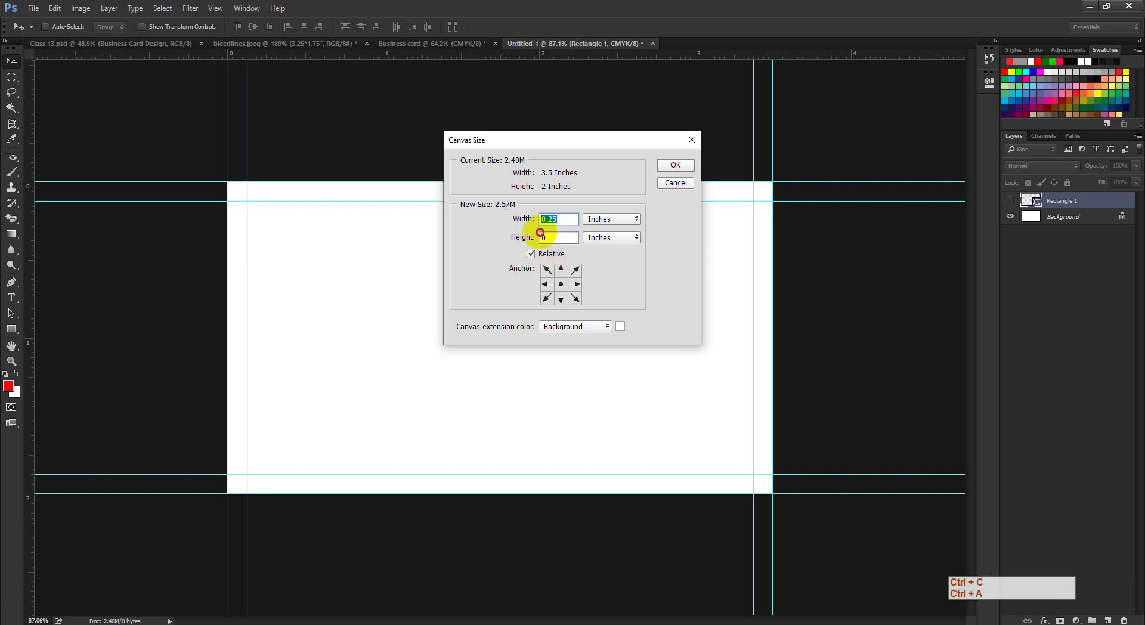
left_click(540, 234)
key("ctrl+v")
left_click(673, 167)
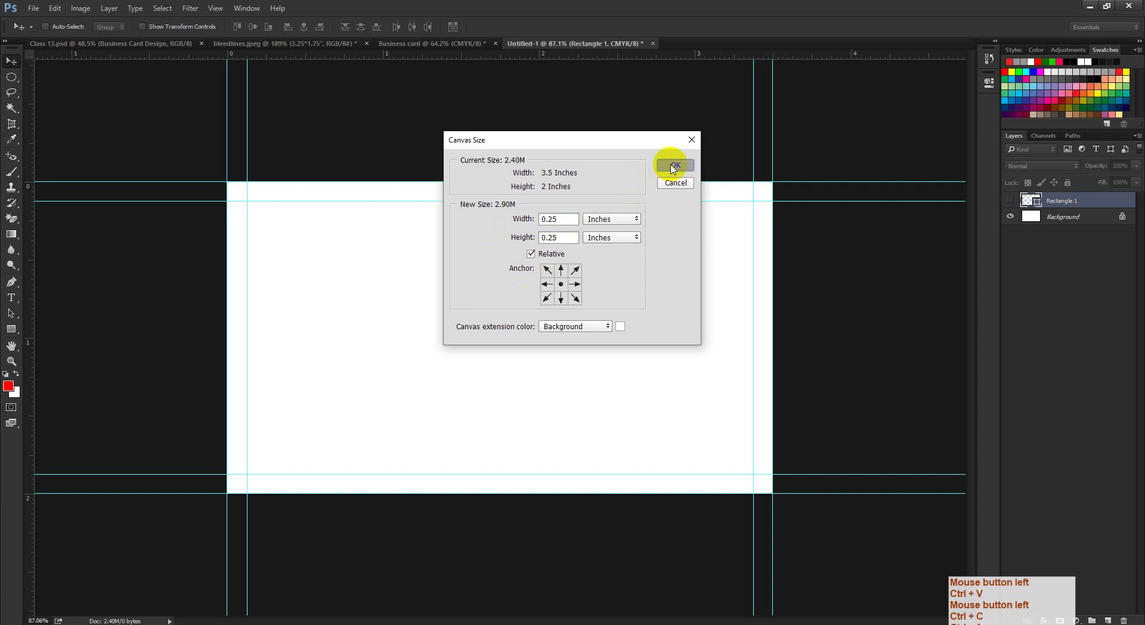
- Delete the hidden Rectangle 1 layer
left_click_drag(532, 245, 517, 253)
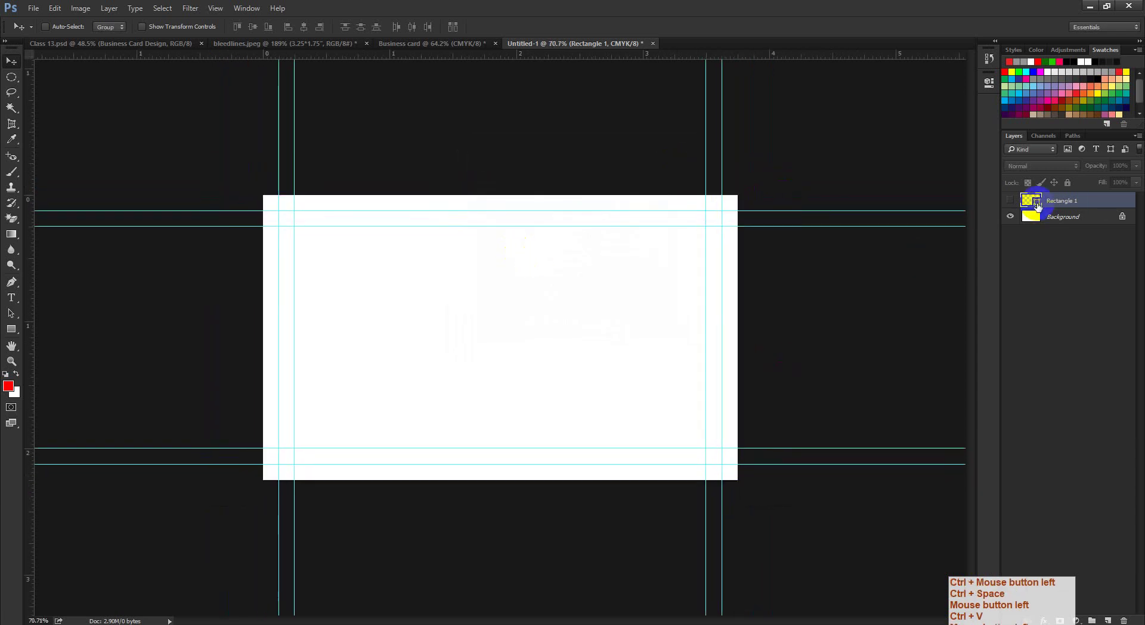
left_click_drag(1113, 206, 1124, 620)
left_click_drag(490, 198, 500, 253)
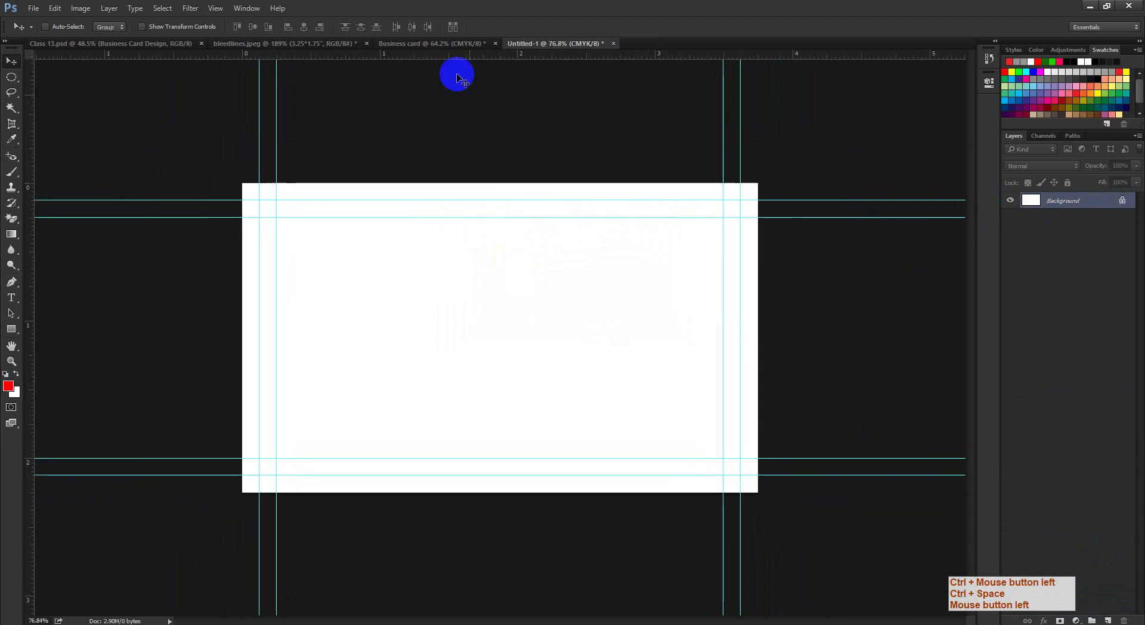
- Compare the guide layout of the Untitled-1 document with that of the Business card document
left_click(438, 44)
left_click_drag(422, 269, 439, 304)
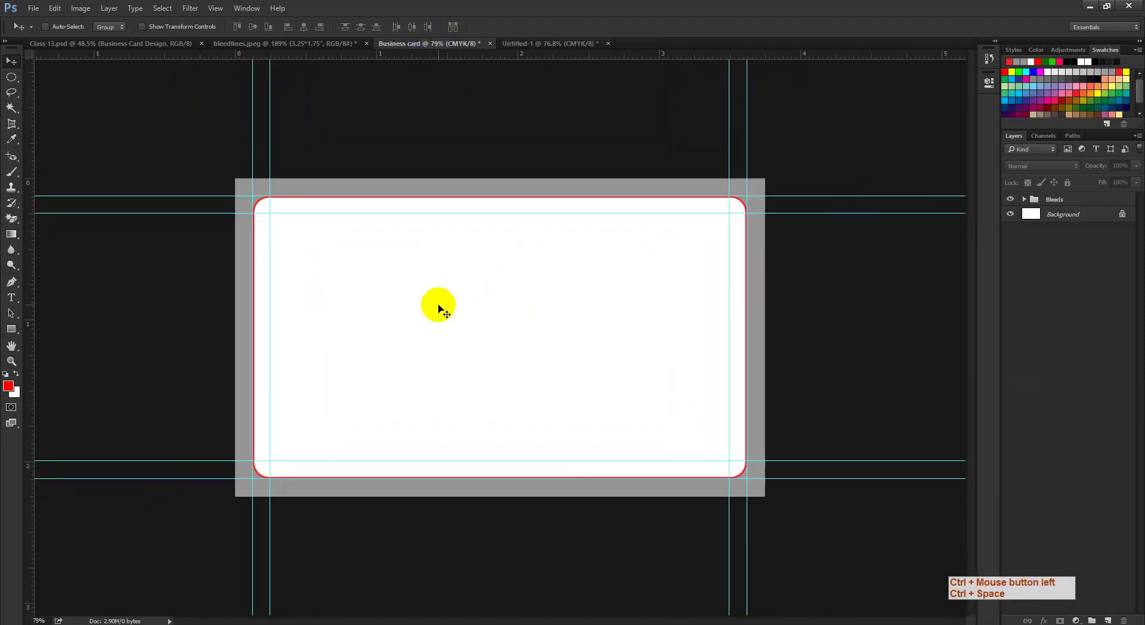
left_click(565, 44)
left_click_drag(434, 197, 471, 202)
left_click(449, 118)
left_click(418, 45)
left_click(544, 53)
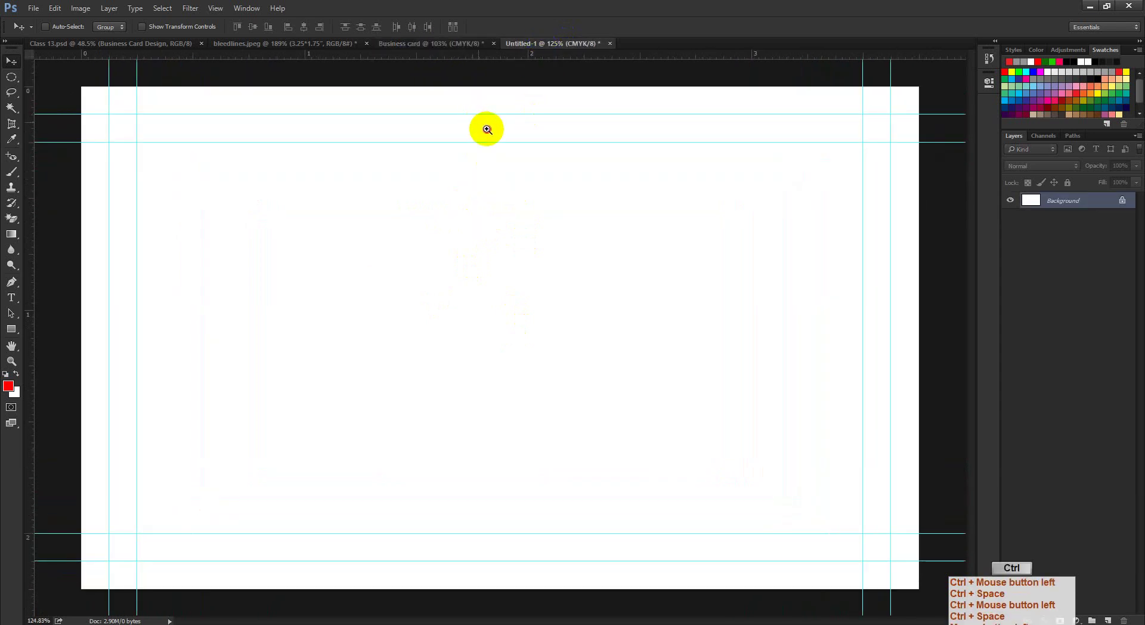
left_click_drag(486, 128, 678, 212)
- Hide the Bleeds group in the Business card document
left_click(442, 44)
left_click(1011, 199)
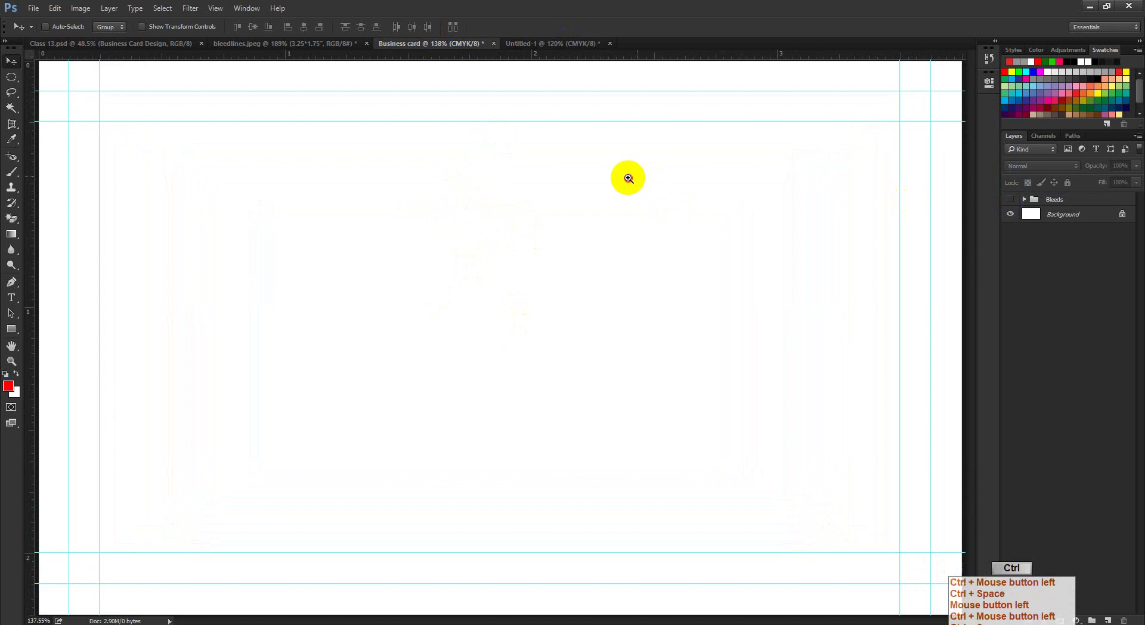
left_click_drag(627, 176, 98, 120)
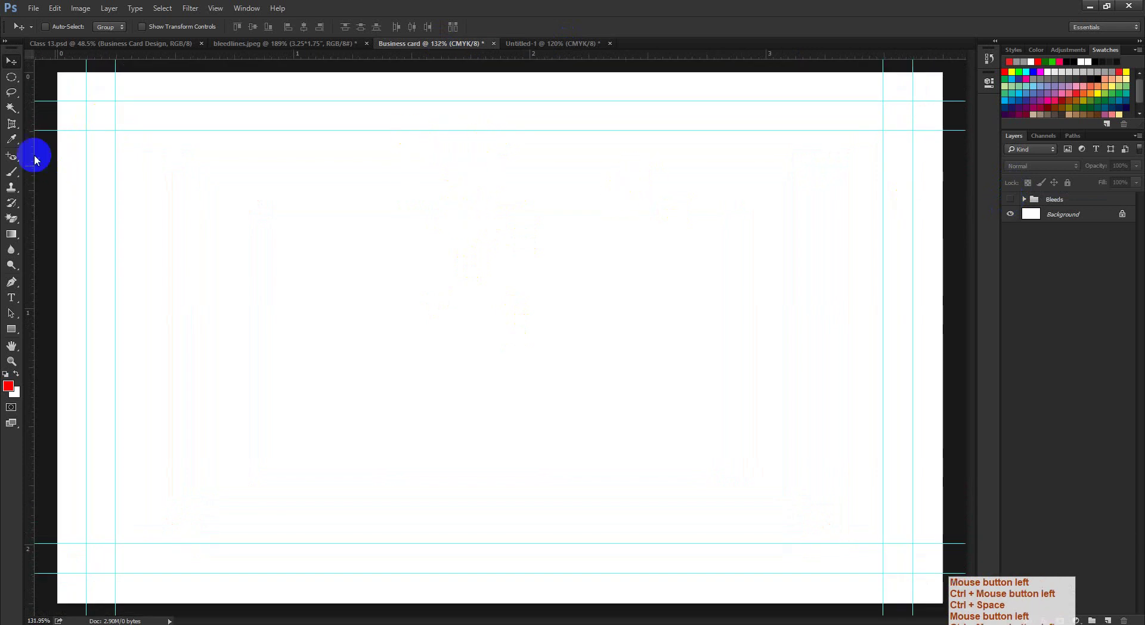
- Measure the gap between the outer and inner guides at the card's upper-left corner with a Rectangular Marquee selection, and deselect it
left_click(15, 92)
left_click(11, 77)
left_click(53, 78)
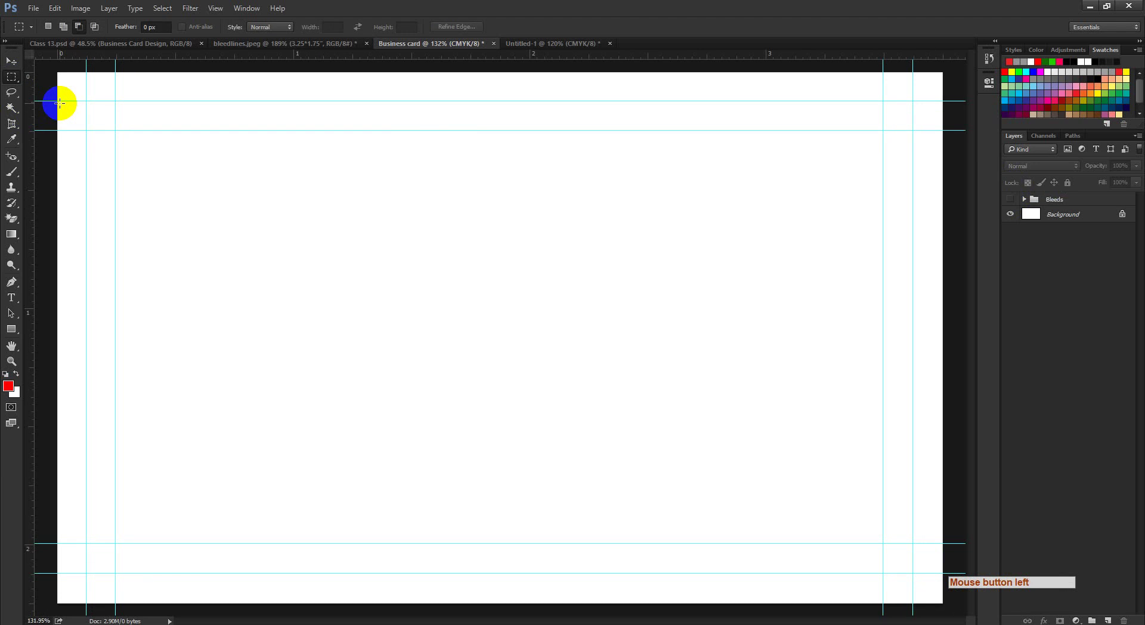
left_click_drag(59, 103, 445, 288)
key("ctrl+space")
left_click(77, 142, "ctrl")
left_click(237, 227, "ctrl")
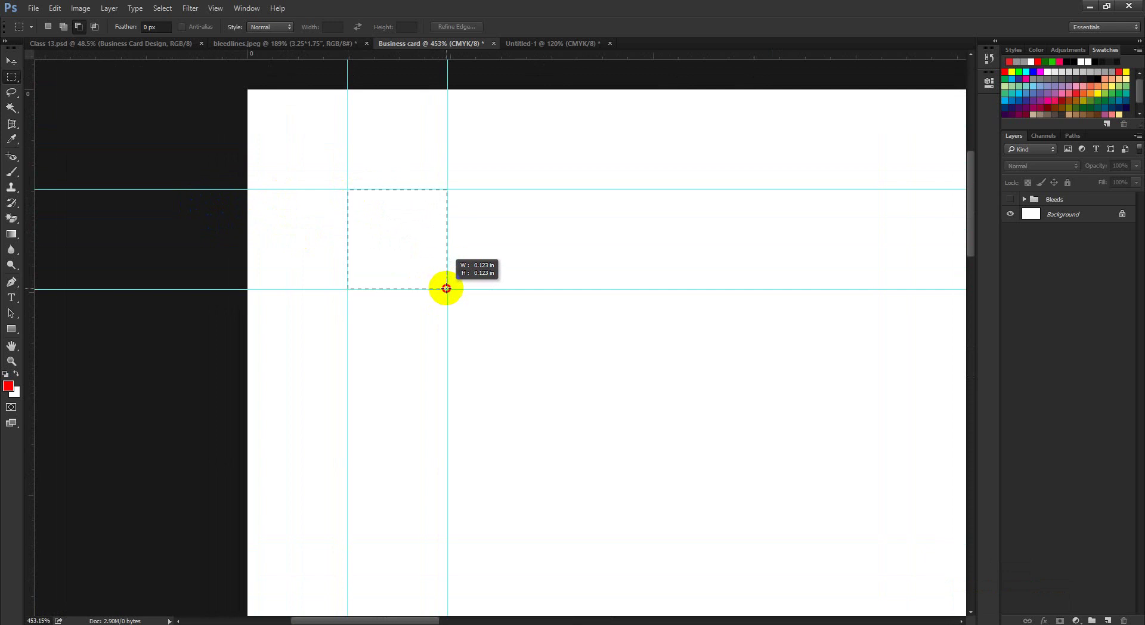
left_click_drag(447, 288, 446, 288)
key("ctrl+d")
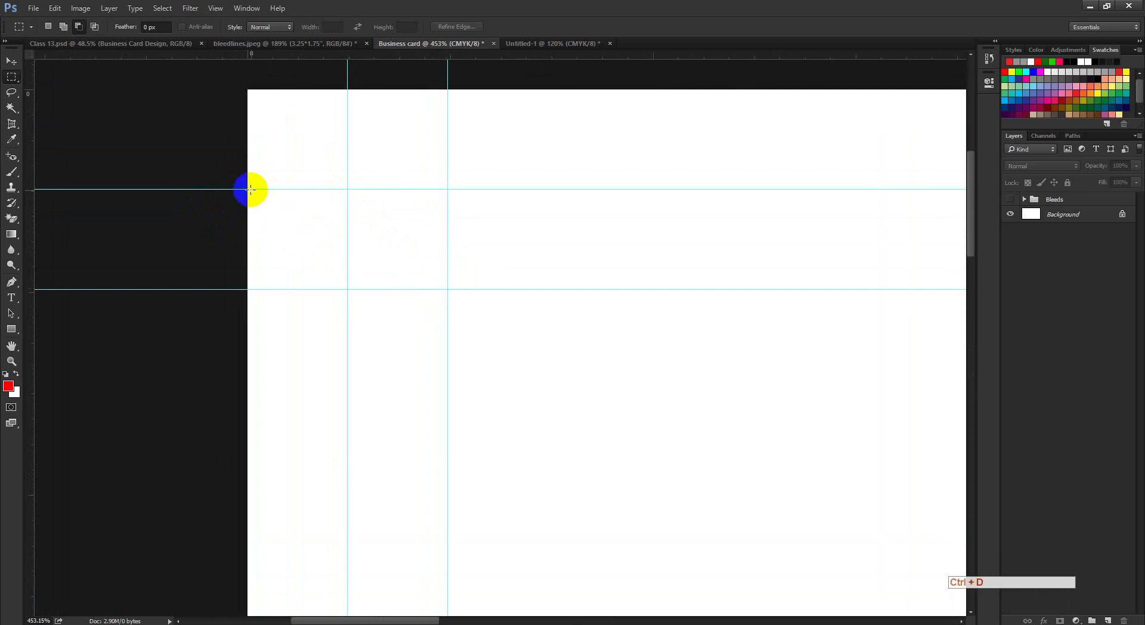
- Measure the bleed width between the card's left canvas edge and the outer vertical guide with marquee selections, clearing each one
left_click_drag(249, 190, 315, 238)
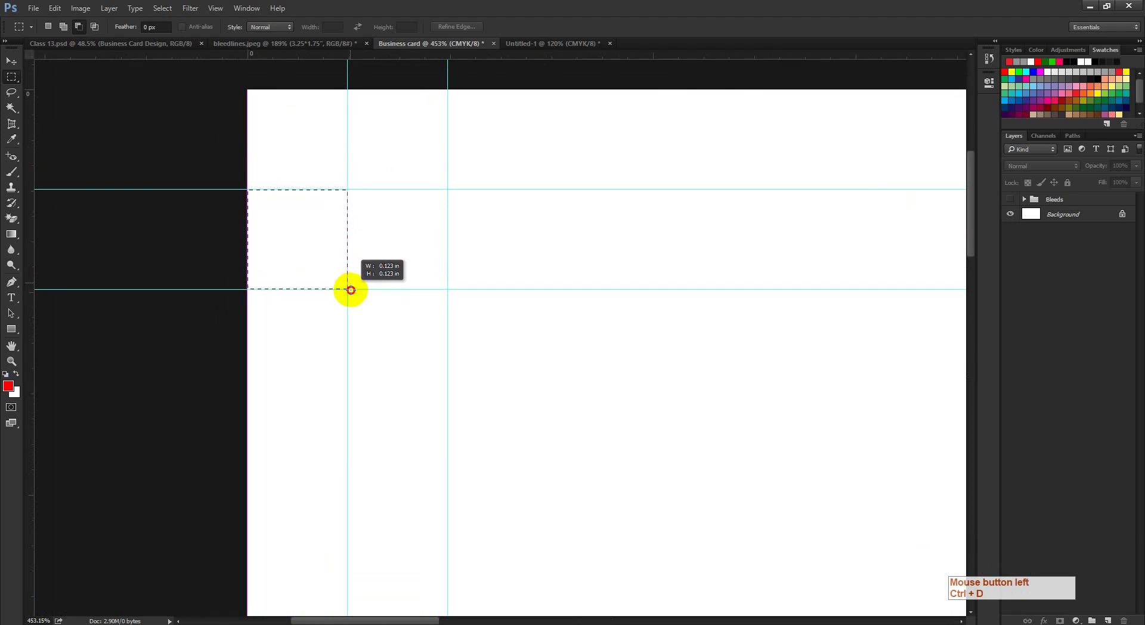
left_click_drag(350, 291, 351, 292)
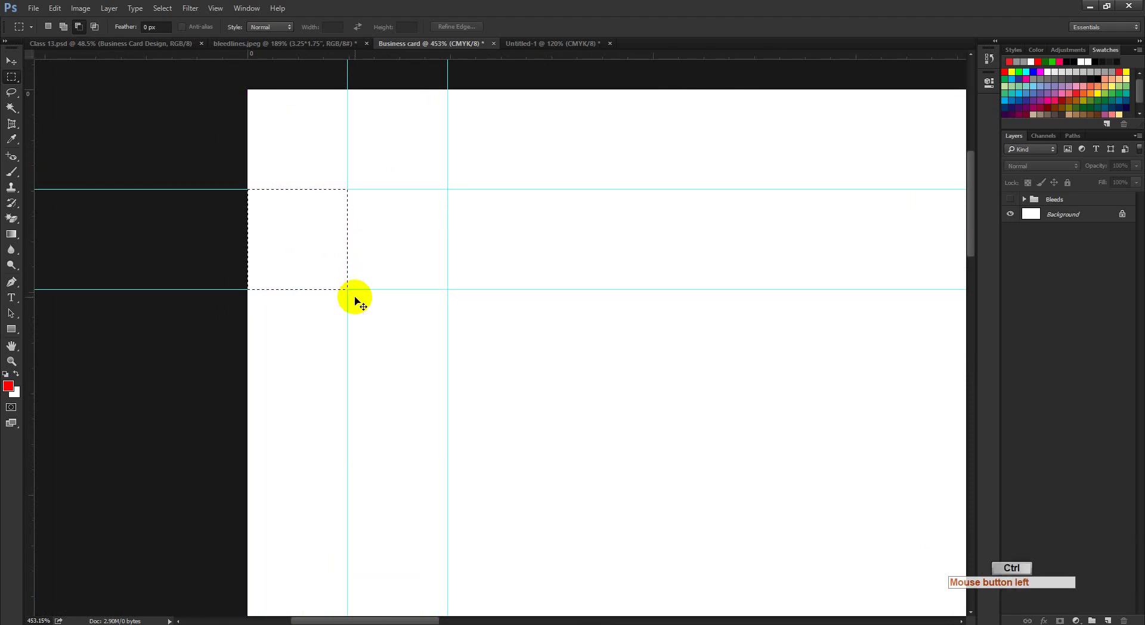
key("ctrl+d")
key("ctrl+space")
left_click_drag(455, 302, 312, 252)
key("ctrl+space")
left_click(299, 234)
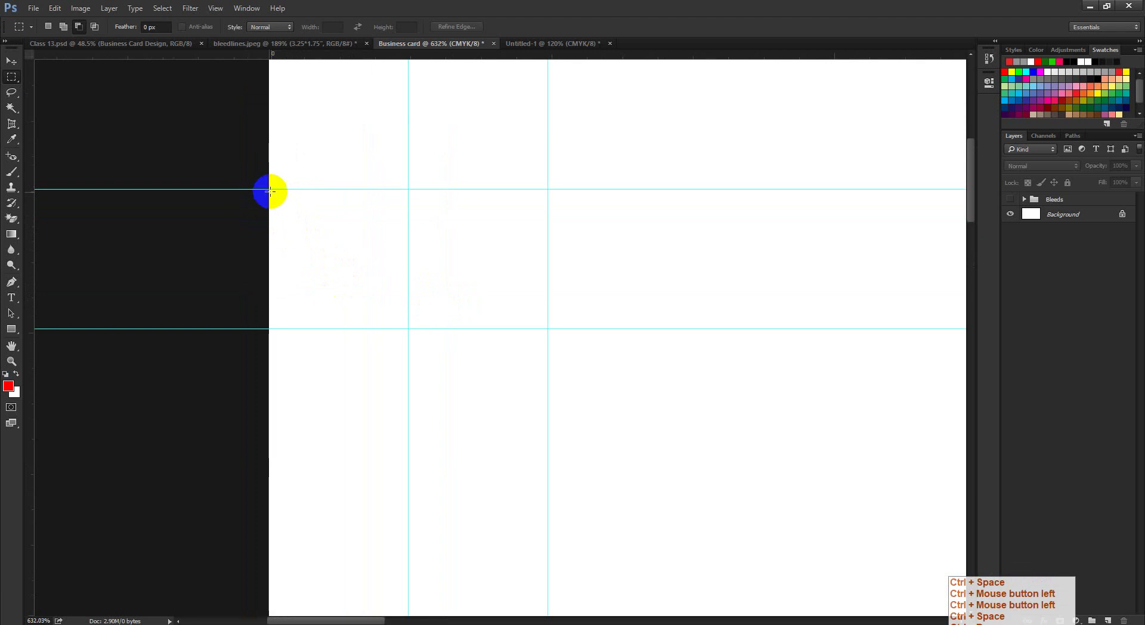
left_click_drag(269, 190, 404, 328)
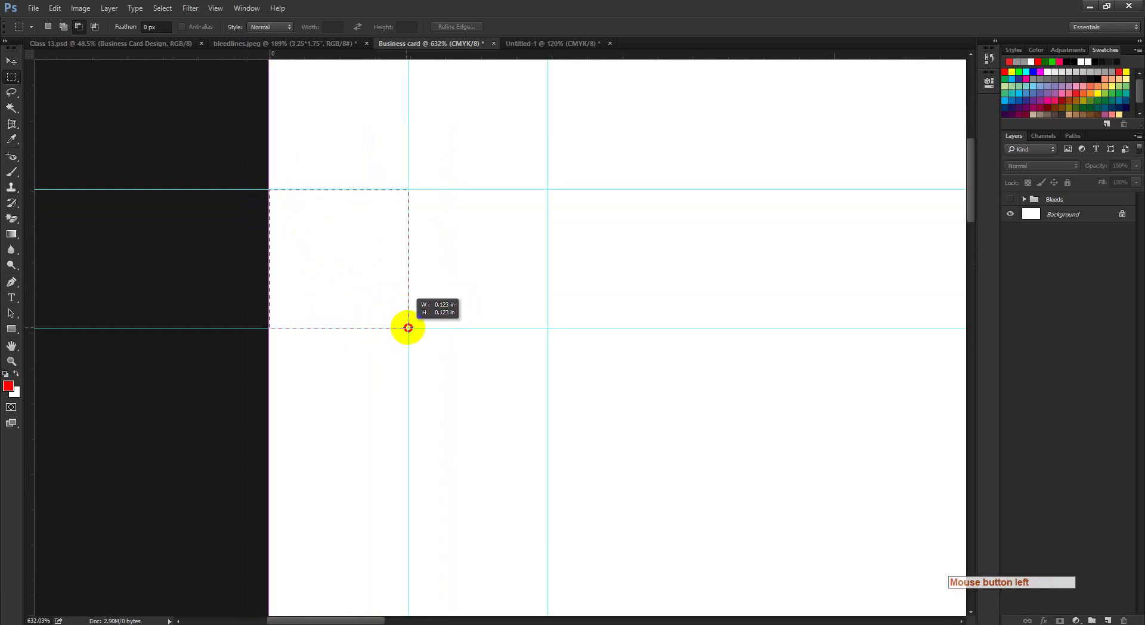
left_click_drag(408, 327, 409, 328)
key("ctrl+d")
key("ctrl+space")
left_click(378, 317, "ctrl")
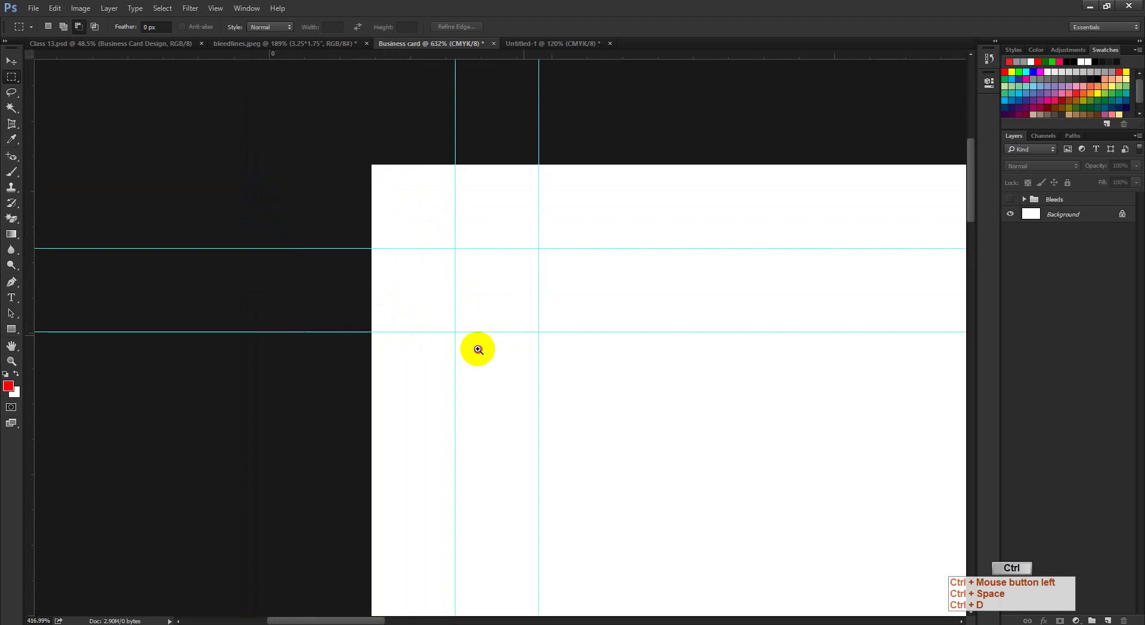
- Measure the gap between the two vertical guides near the card's right edge with a marquee selection, and deselect it
key("ctrl+space")
left_click(686, 263, "ctrl")
left_click_drag(729, 281, 509, 250)
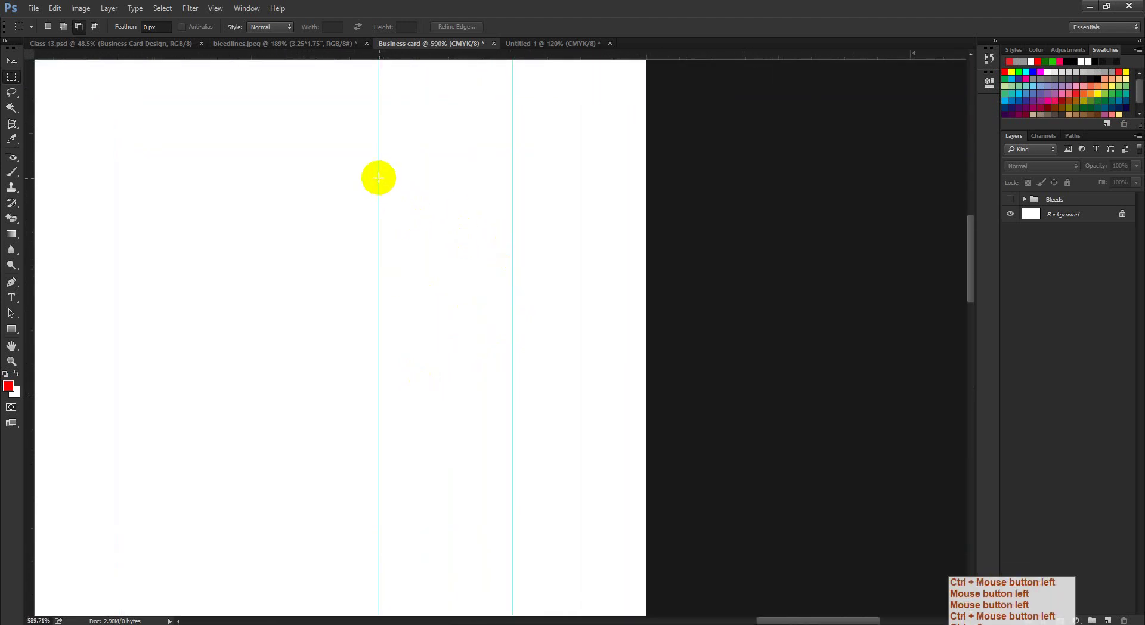
left_click_drag(379, 177, 432, 350)
key("ctrl+space")
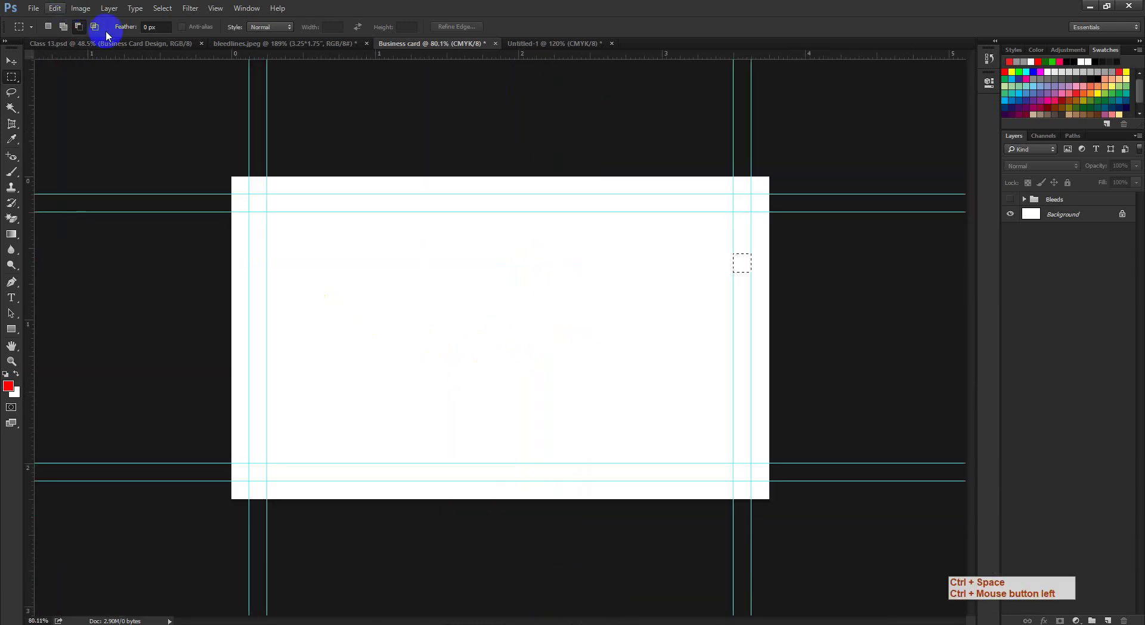
key("ctrl+d")
left_click(785, 281, "ctrl")
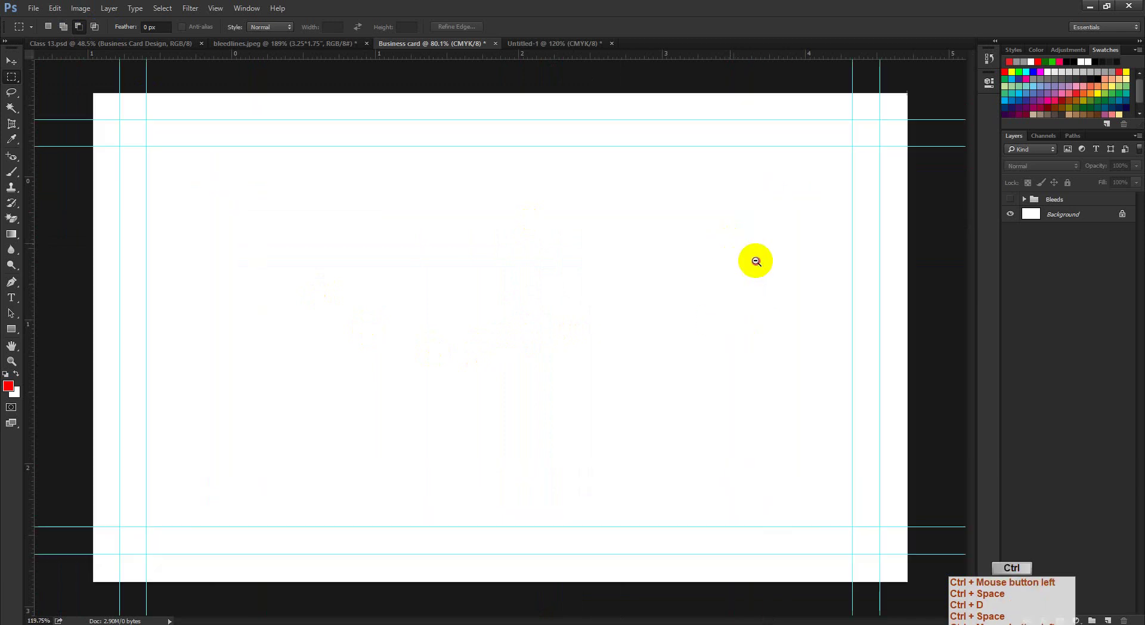
left_click_drag(755, 260, 741, 318)
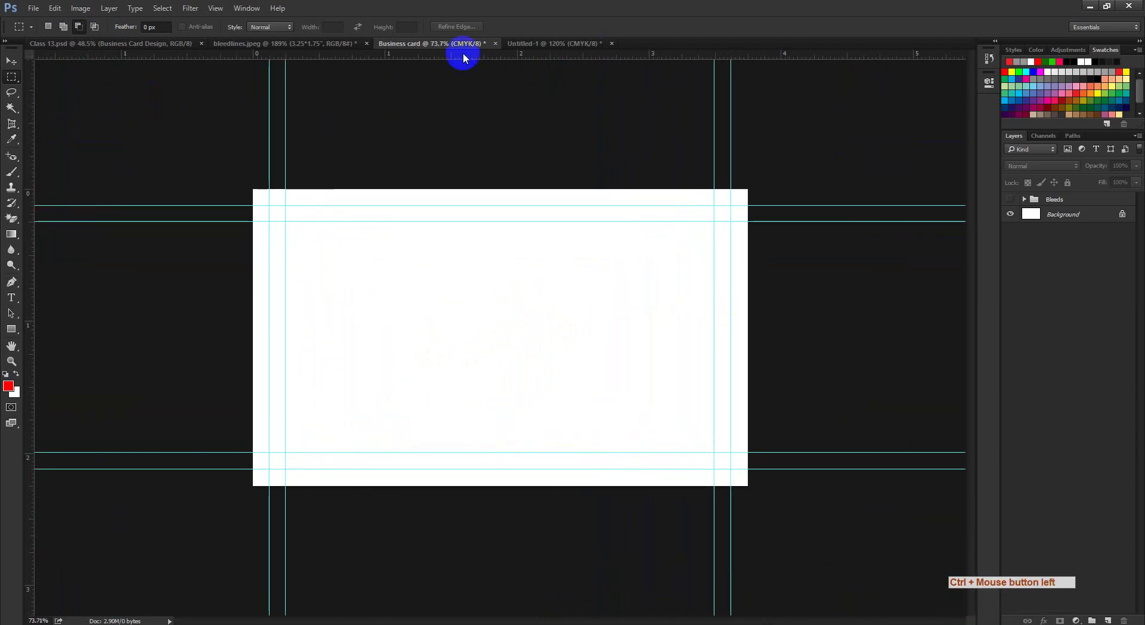
- Check the bleedlines.jpeg size guide, and show and re-hide the Bleeds group in the Business card document
left_click(325, 44)
left_click(582, 44)
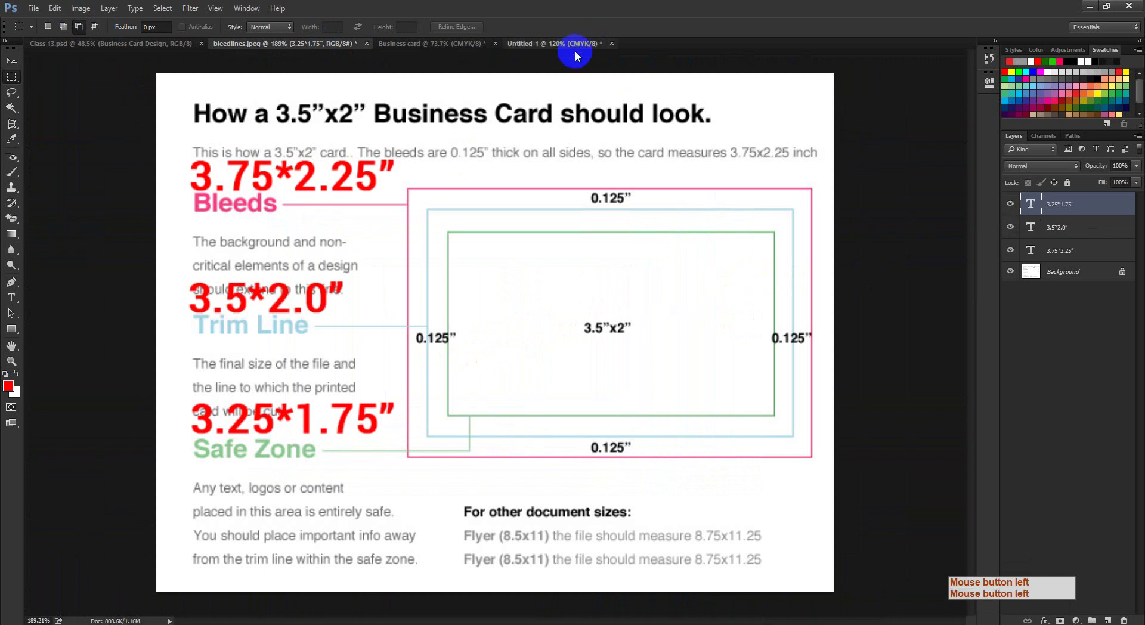
left_click(450, 43)
key("ctrl+space")
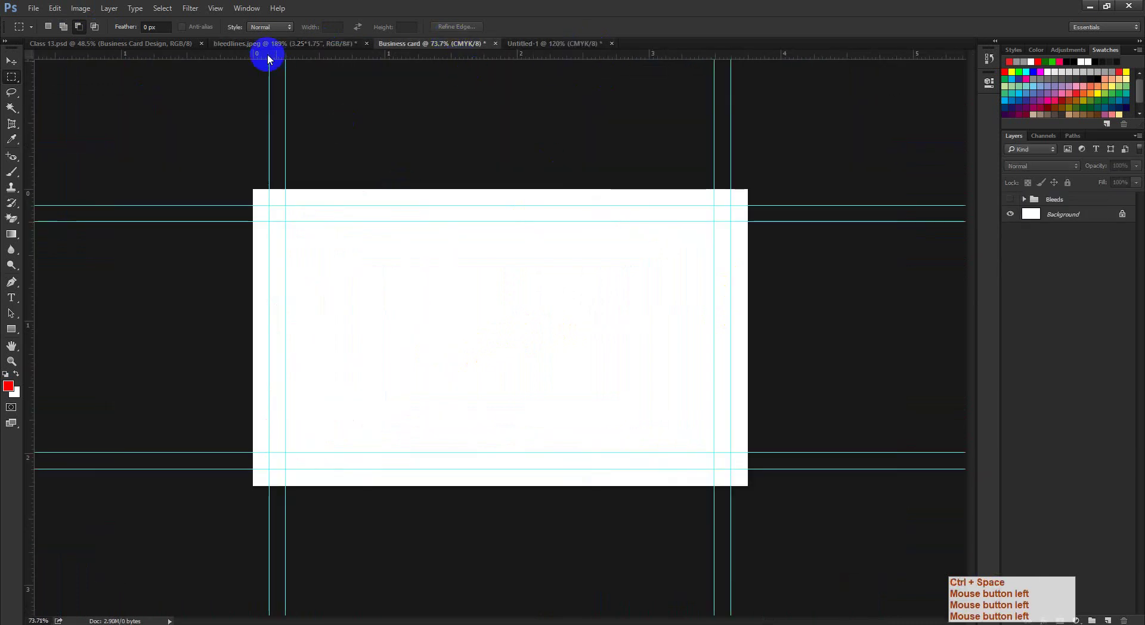
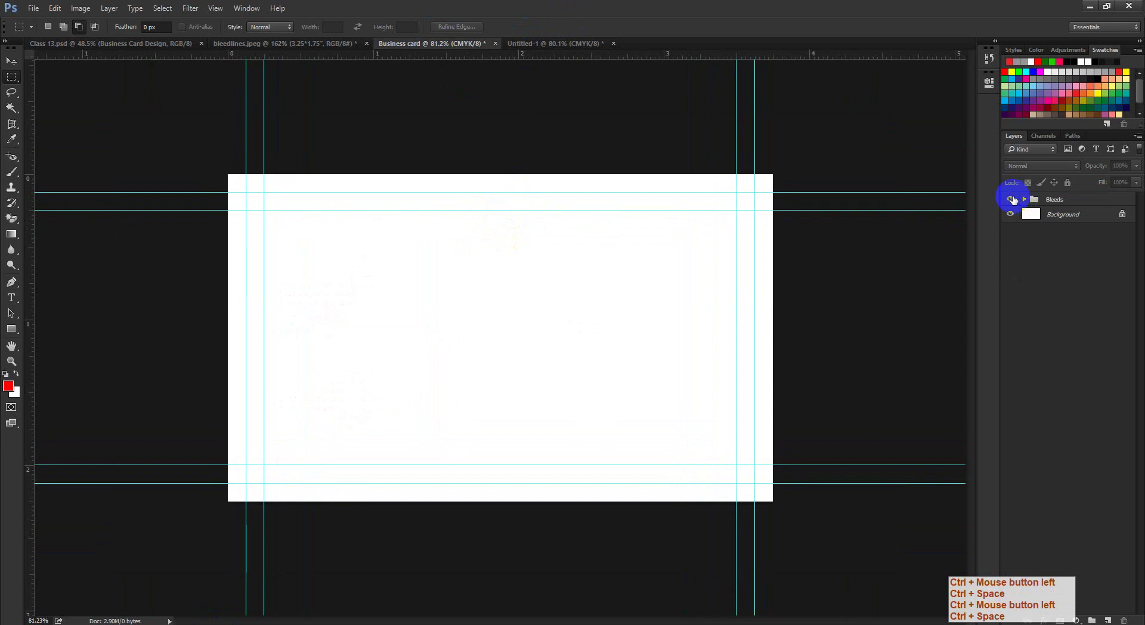
left_click(1012, 199)
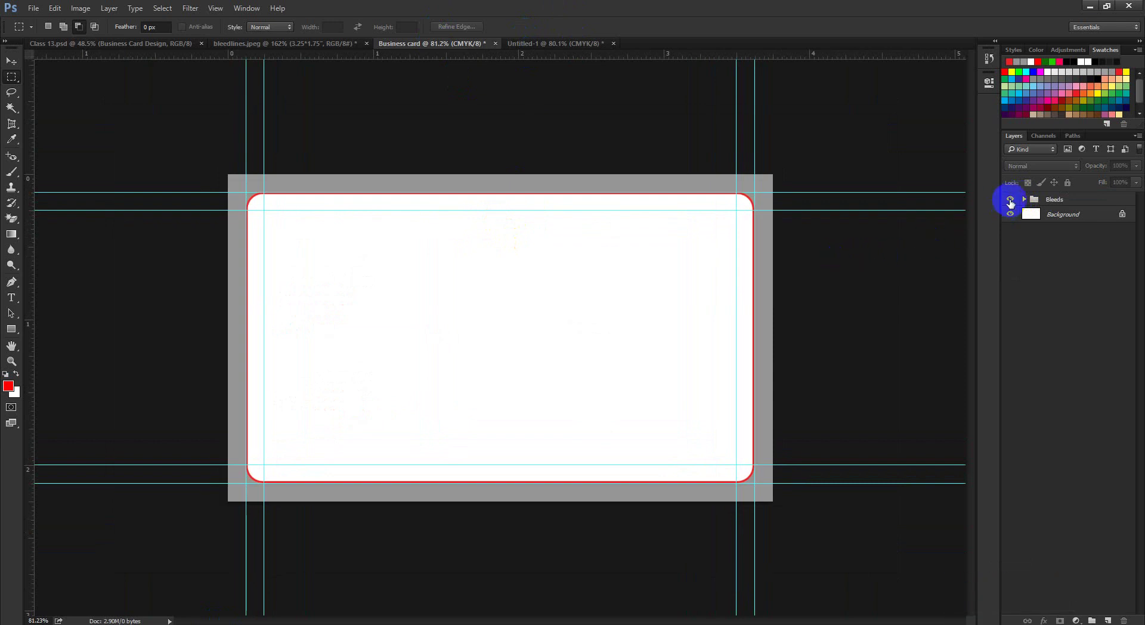
left_click(1011, 201)
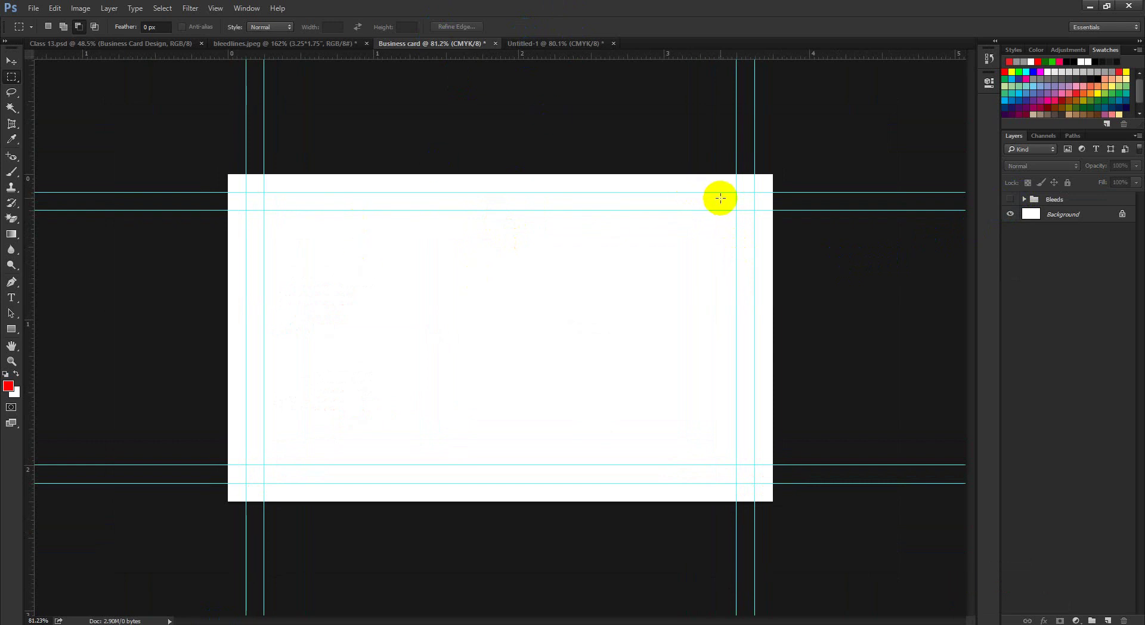
- Measure the gap between the outer and inner guides at the upper-left corner of Untitled-1 with a marquee selection, and deselect it
left_click_drag(703, 189, 355, 176)
left_click(304, 212, "ctrl")
left_click_drag(212, 222, 289, 245)
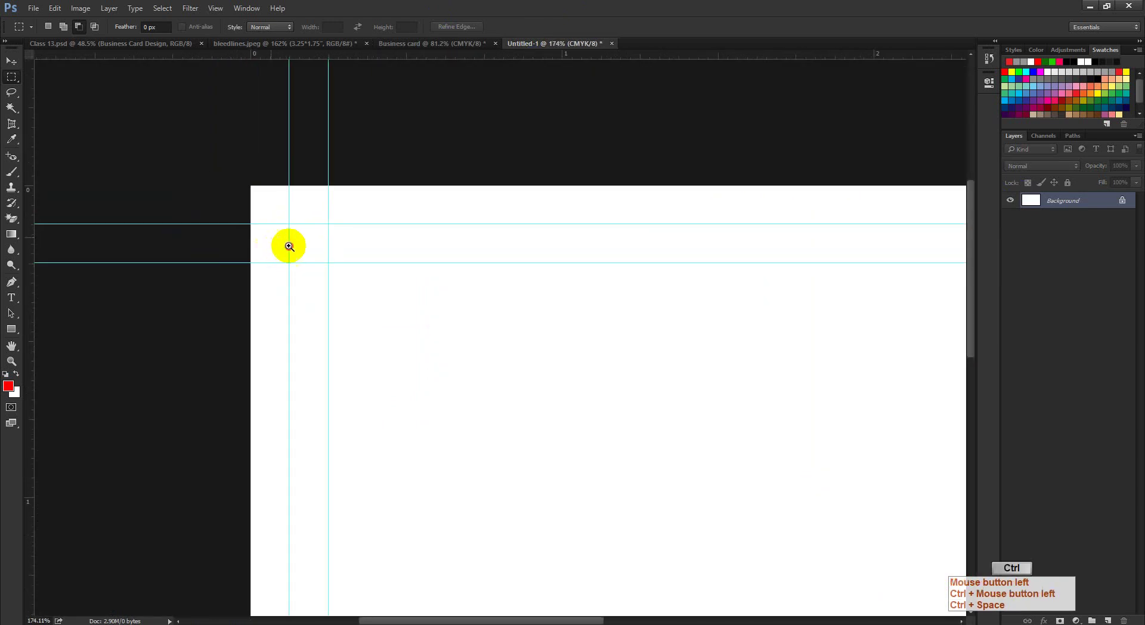
left_click(289, 245, "ctrl")
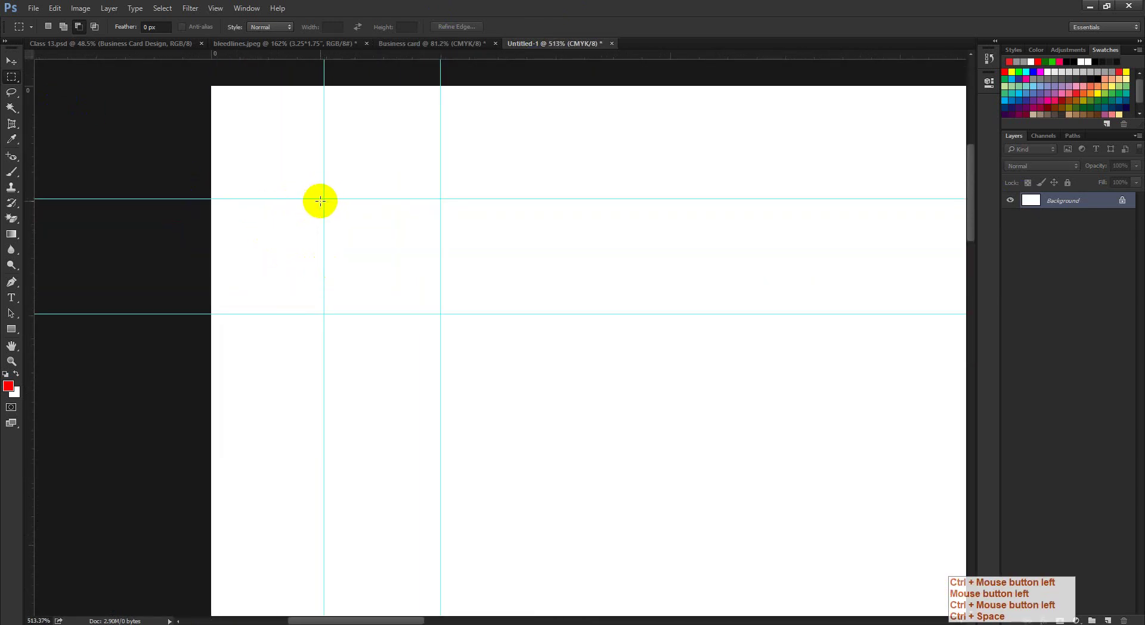
left_click_drag(324, 199, 444, 310)
key("ctrl+d")
left_click_drag(483, 350, 404, 383)
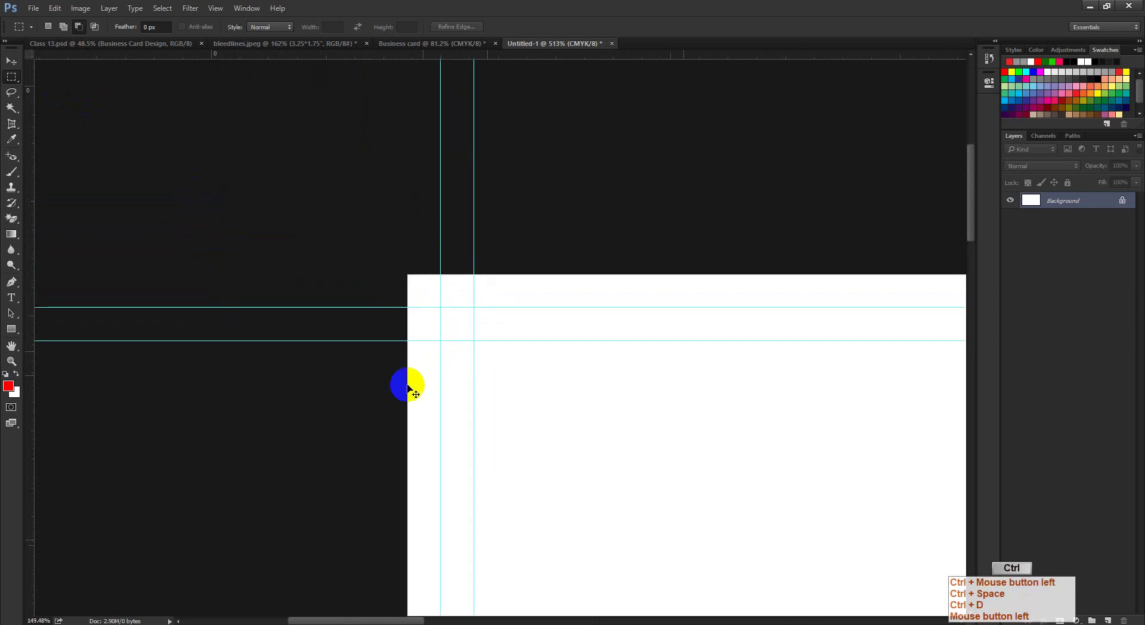
- Switch to the Google Meet call in the browser
mouse_move(189, 623)
left_click(143, 597)
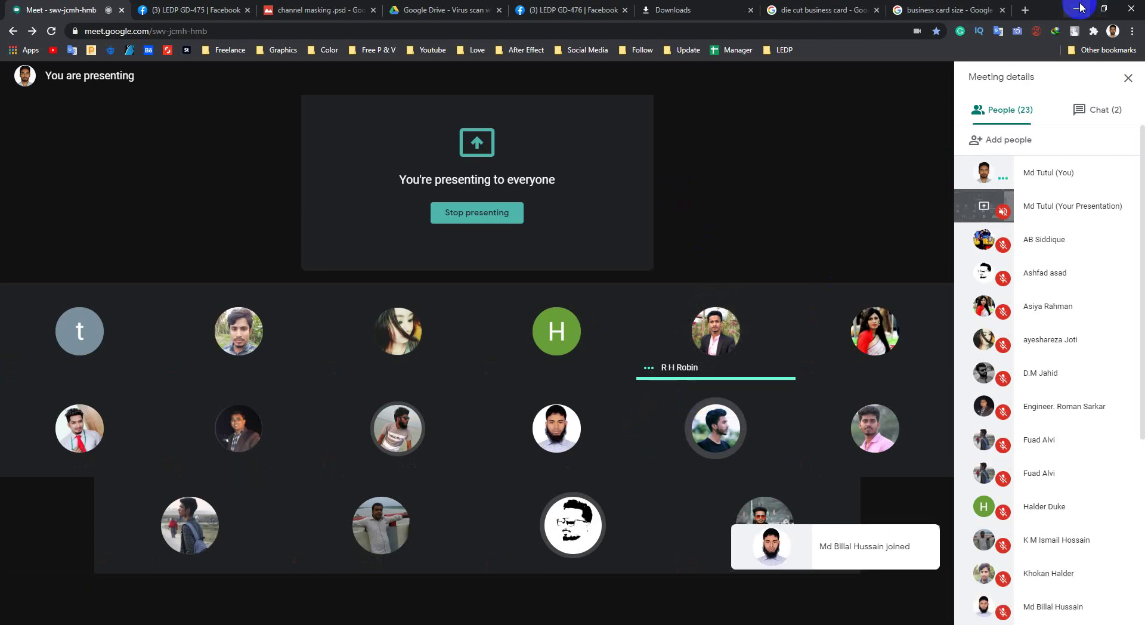
- Switch back to Photoshop and check the card sizes in the bleedlines.jpeg size guide
left_click(1080, 9)
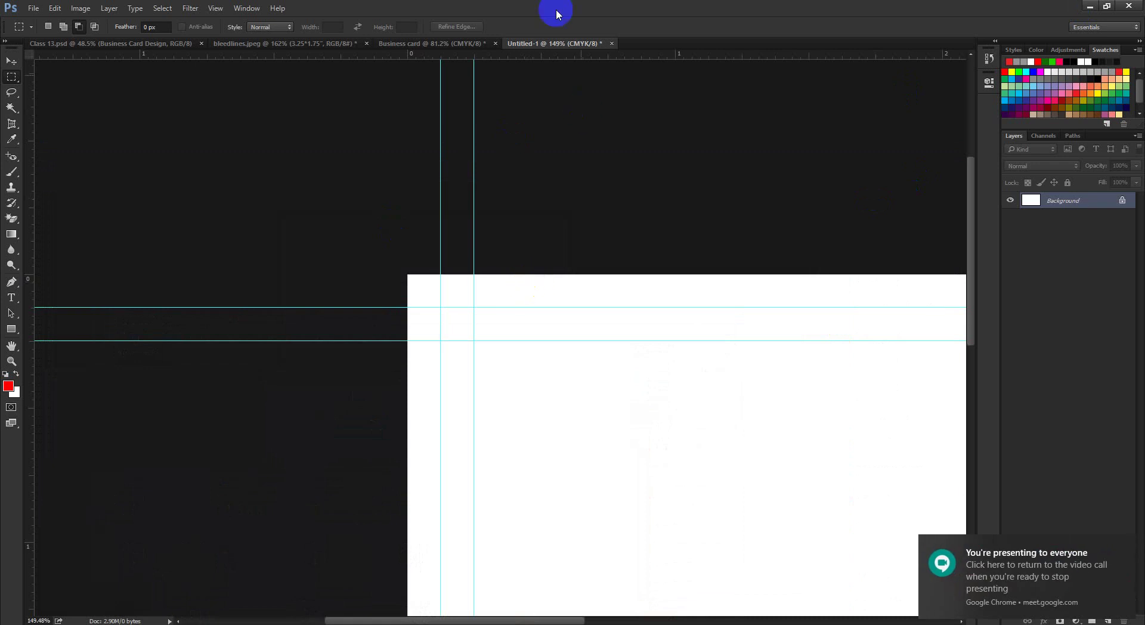
left_click(387, 44)
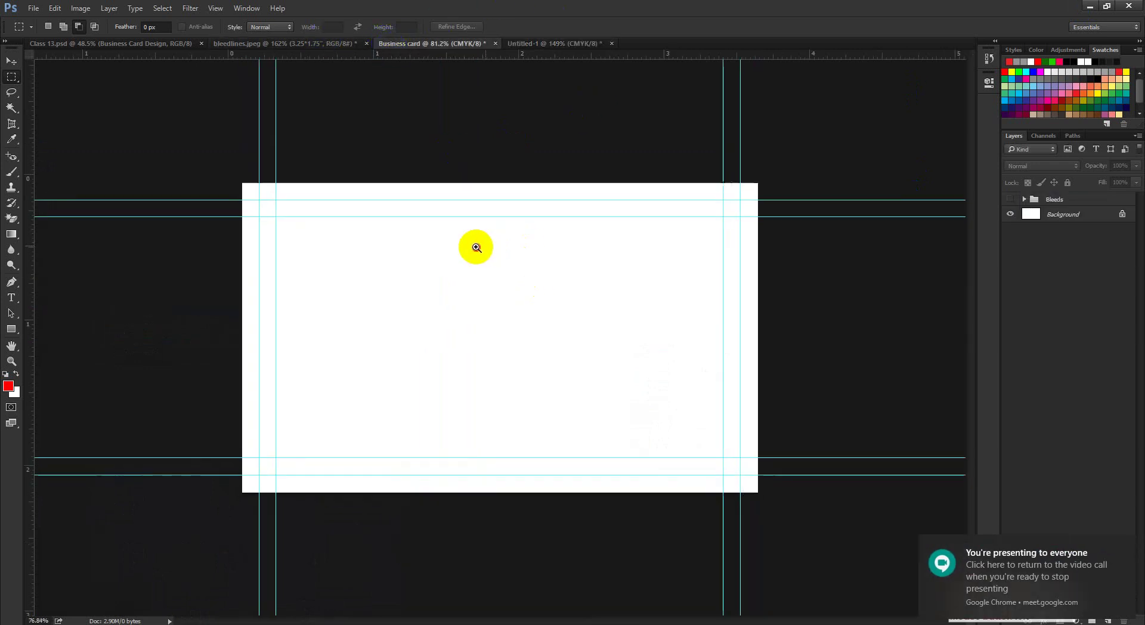
left_click(251, 44)
scroll(456, 179, "down", 2)
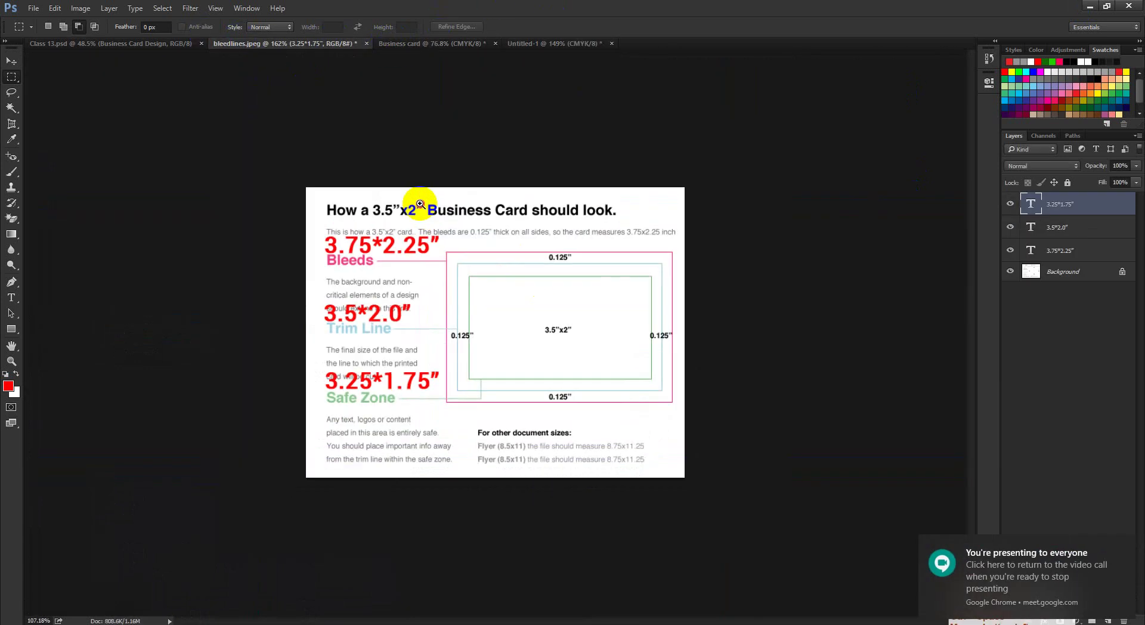
scroll(432, 223, "up", 1)
left_click(19, 125)
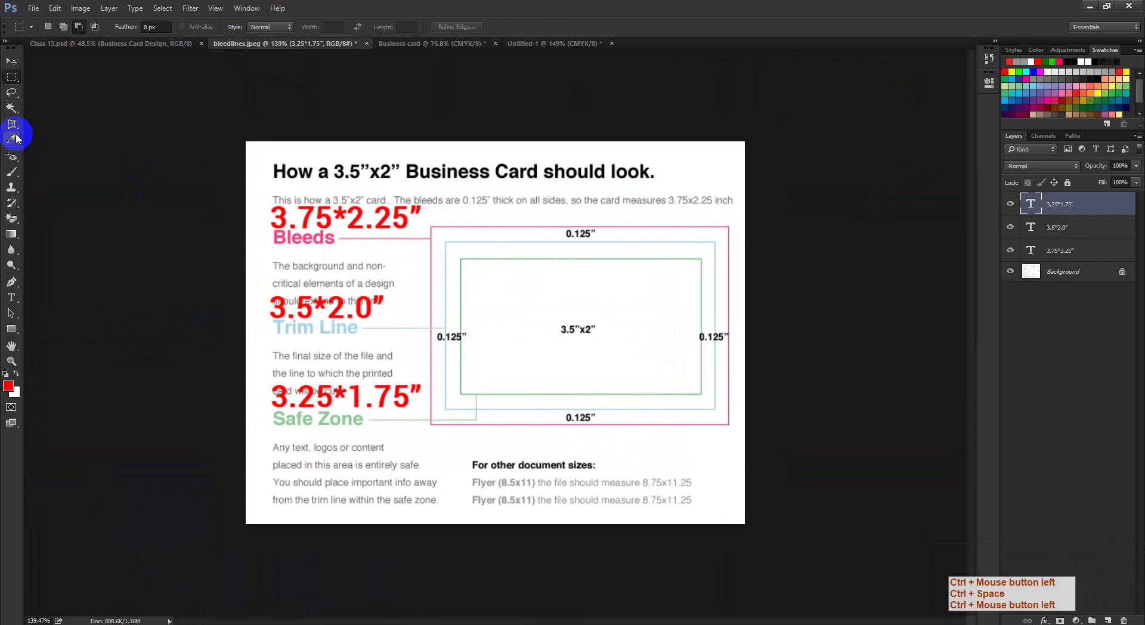
left_click(54, 115)
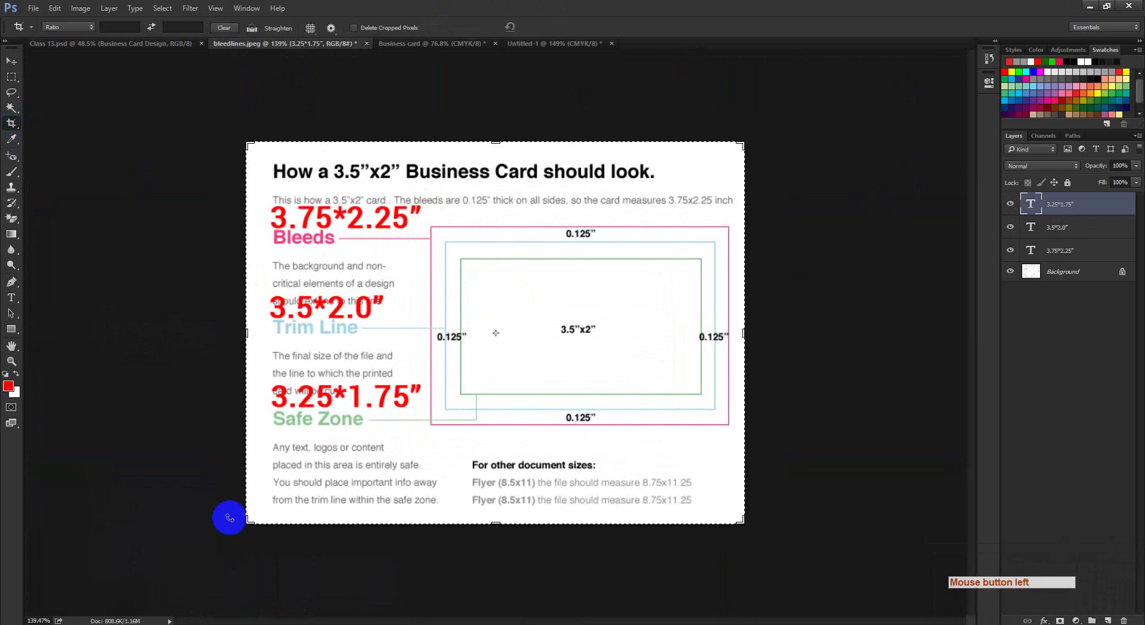
left_click(11, 61)
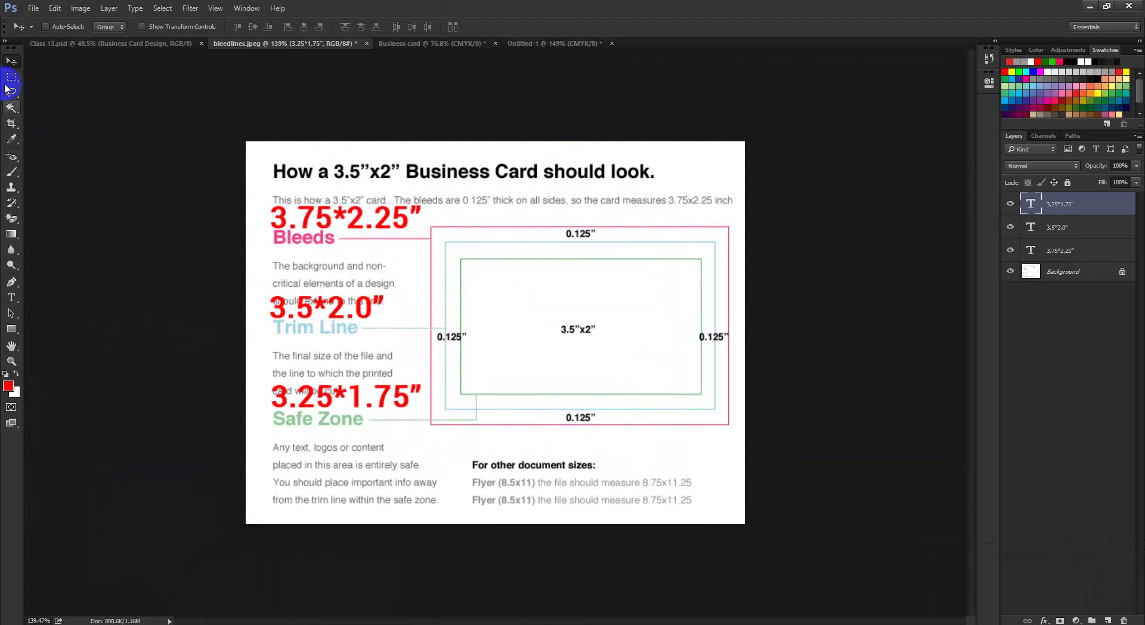
left_click(11, 62)
left_click(79, 116)
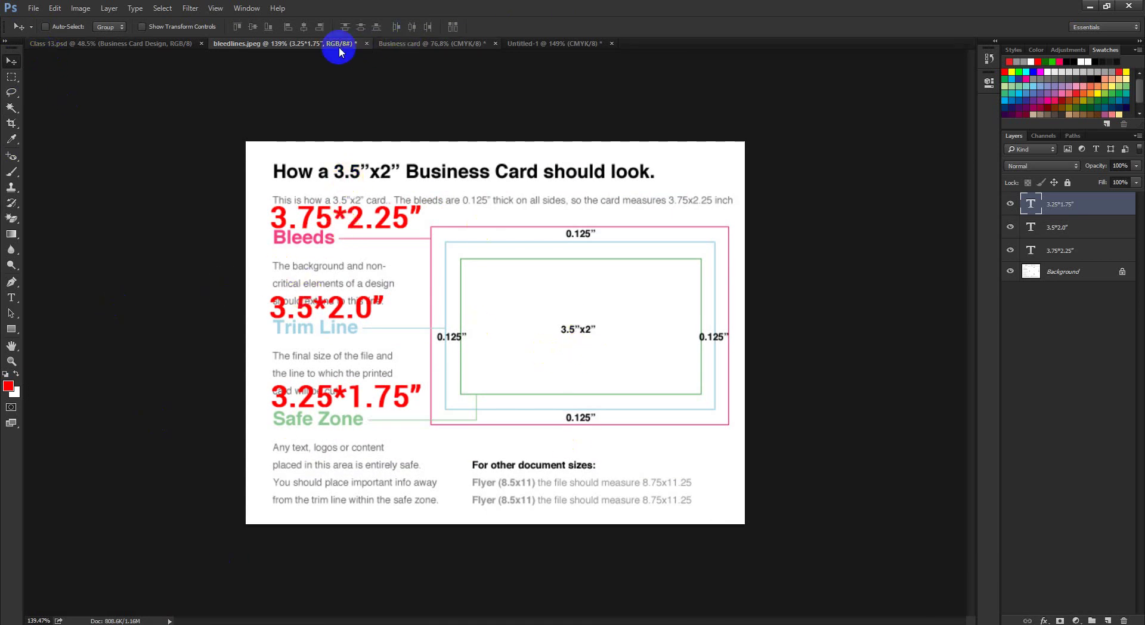
- Show and select the Bleeds group in the Business card document
left_click(435, 43)
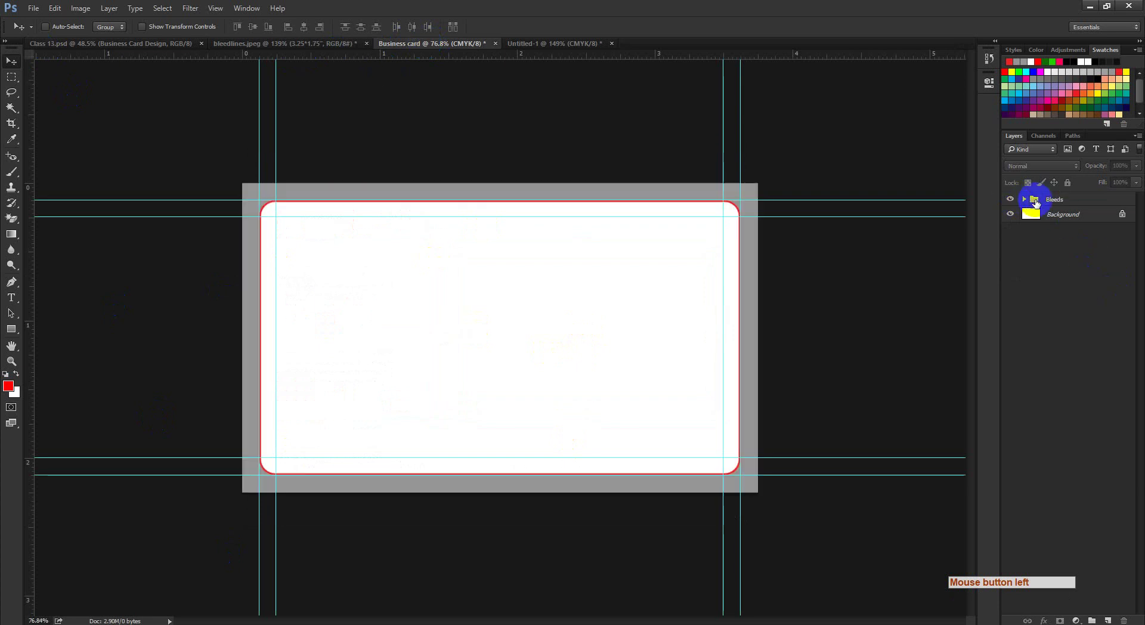
left_click(1077, 203)
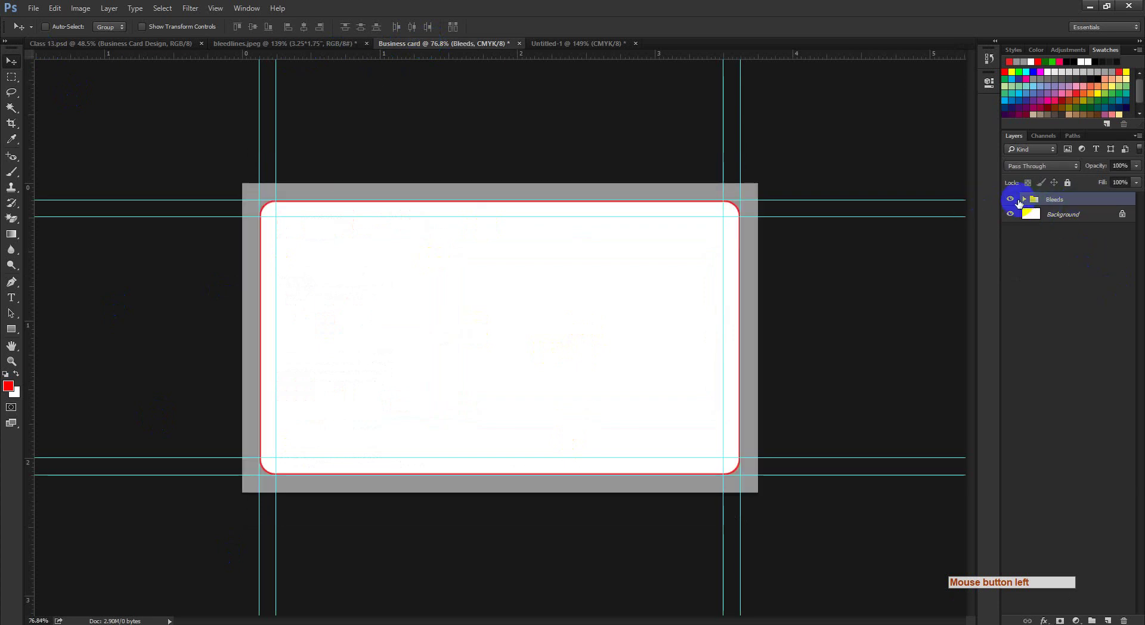
- Switch to the Google Meet call, resume presenting the screen, and return to Photoshop
left_click(191, 621)
left_click(140, 593)
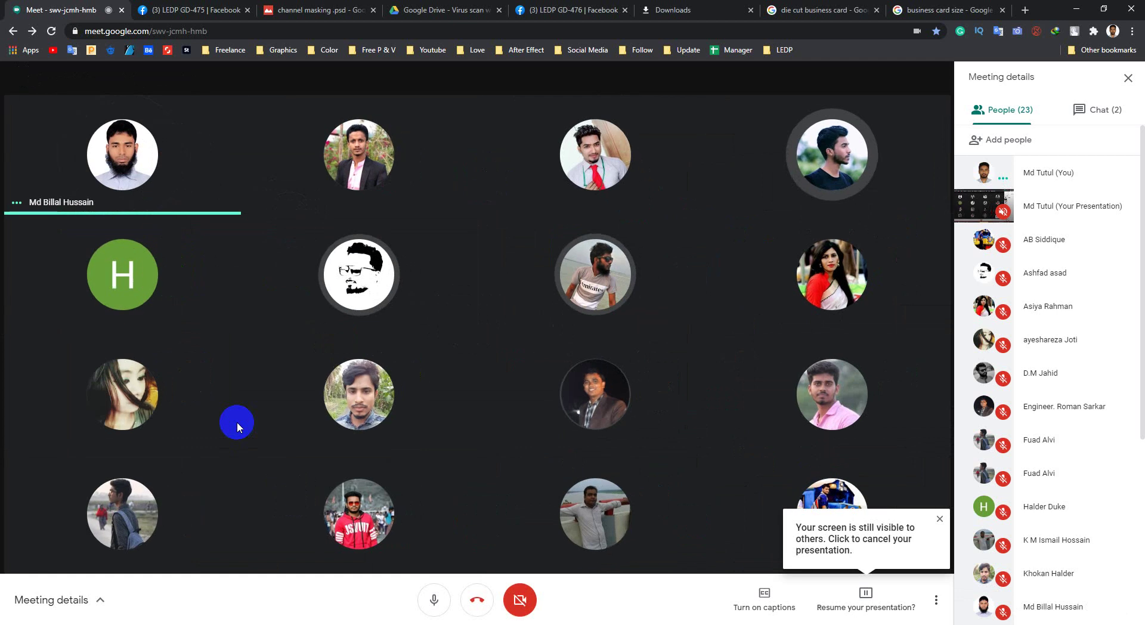
left_click(856, 601)
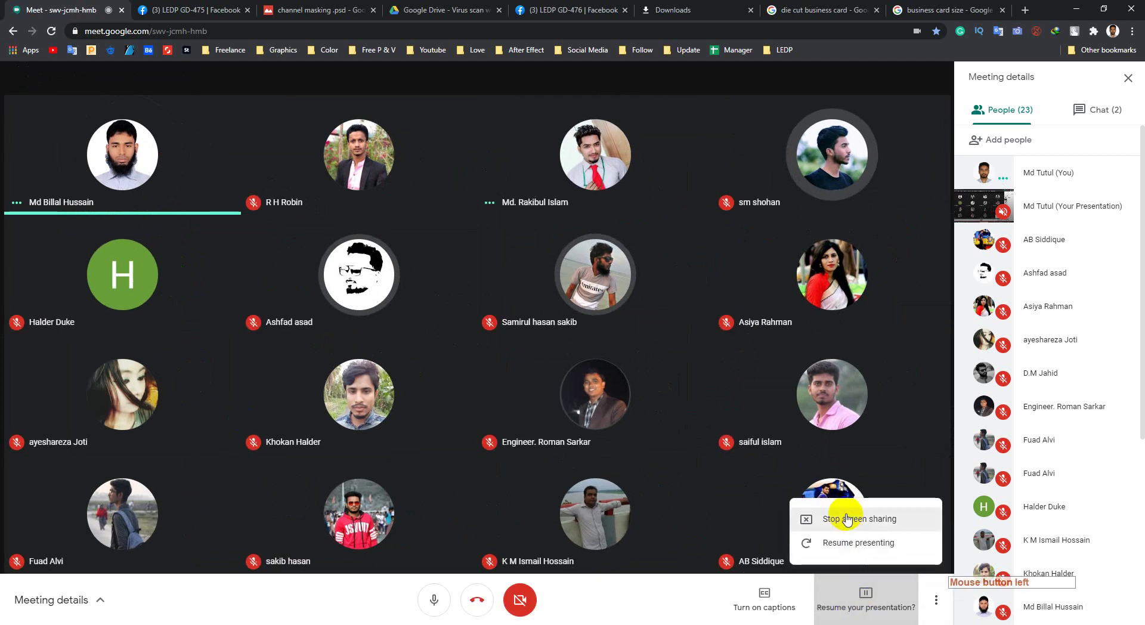
left_click(838, 543)
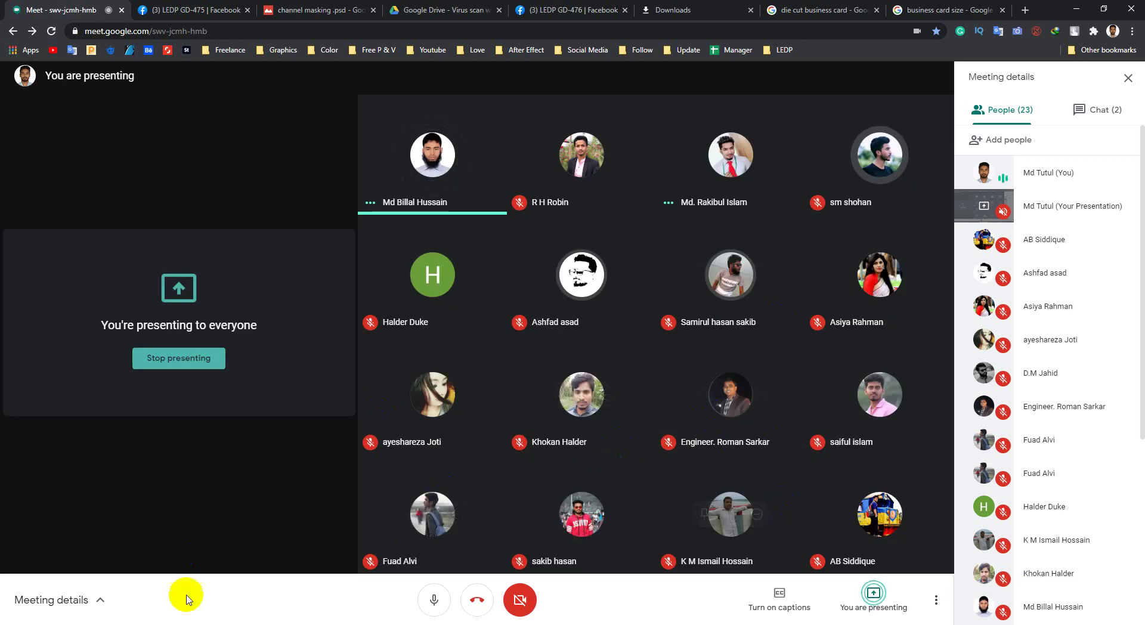
left_click(221, 614)
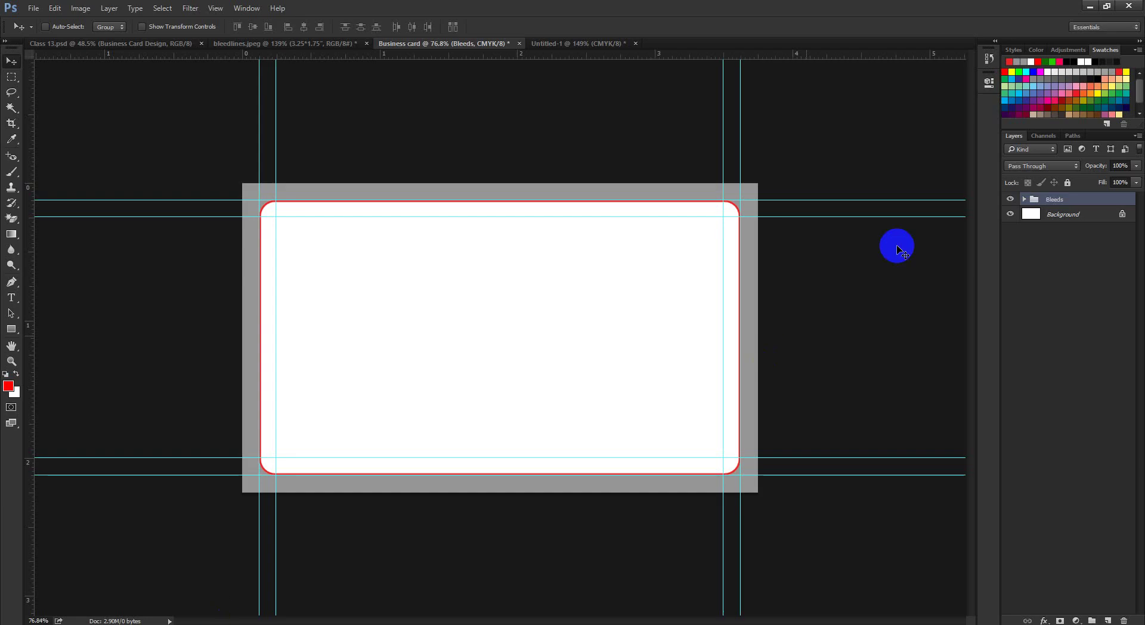
- Toggle the Bleeds group's visibility to compare the card, and delete the group
left_click(1010, 200)
left_click(1010, 200)
left_click_drag(1050, 200, 1124, 620)
- Create a grey rectangle shape 3.75 in wide and 2.25 in high, drawn from its center, on the Business card canvas
left_click_drag(607, 325, 572, 352)
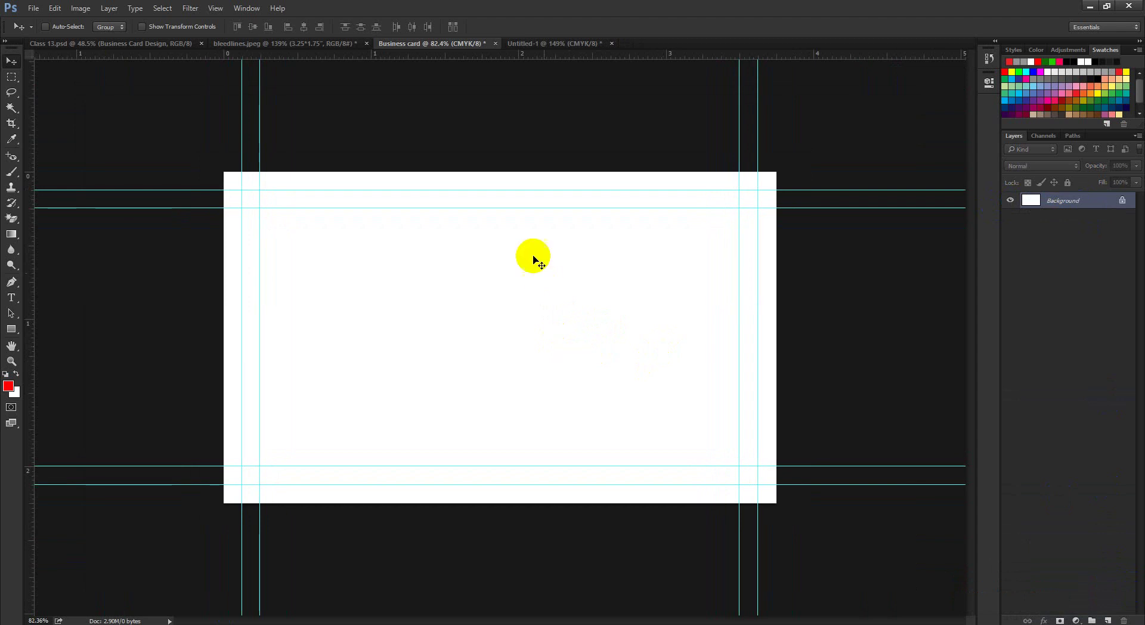
left_click_drag(539, 258, 543, 272)
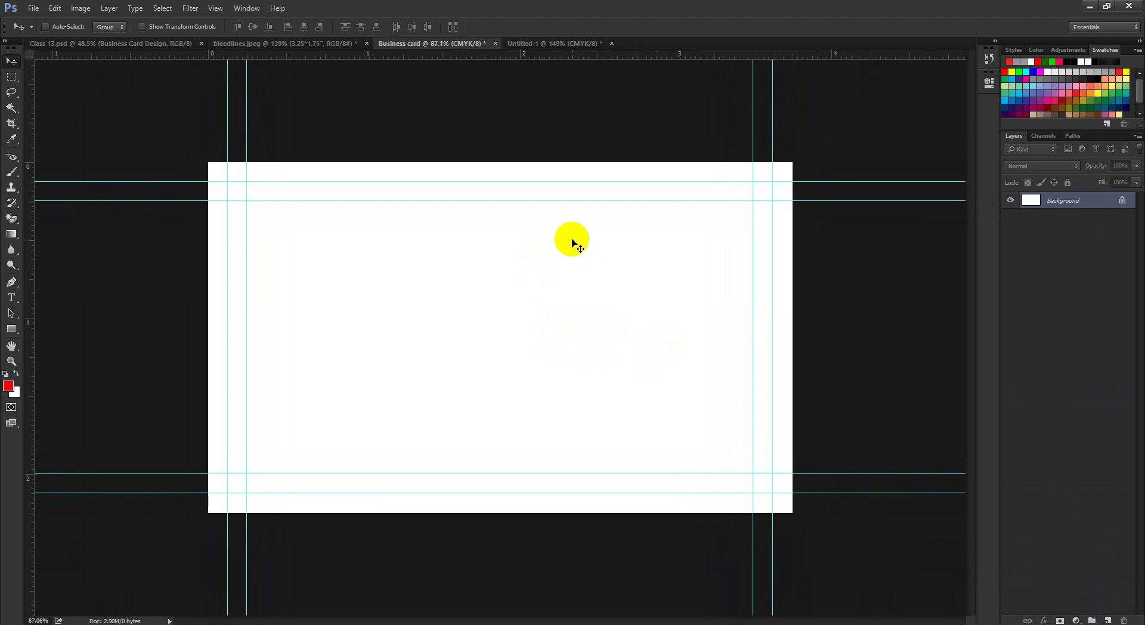
left_click(12, 329)
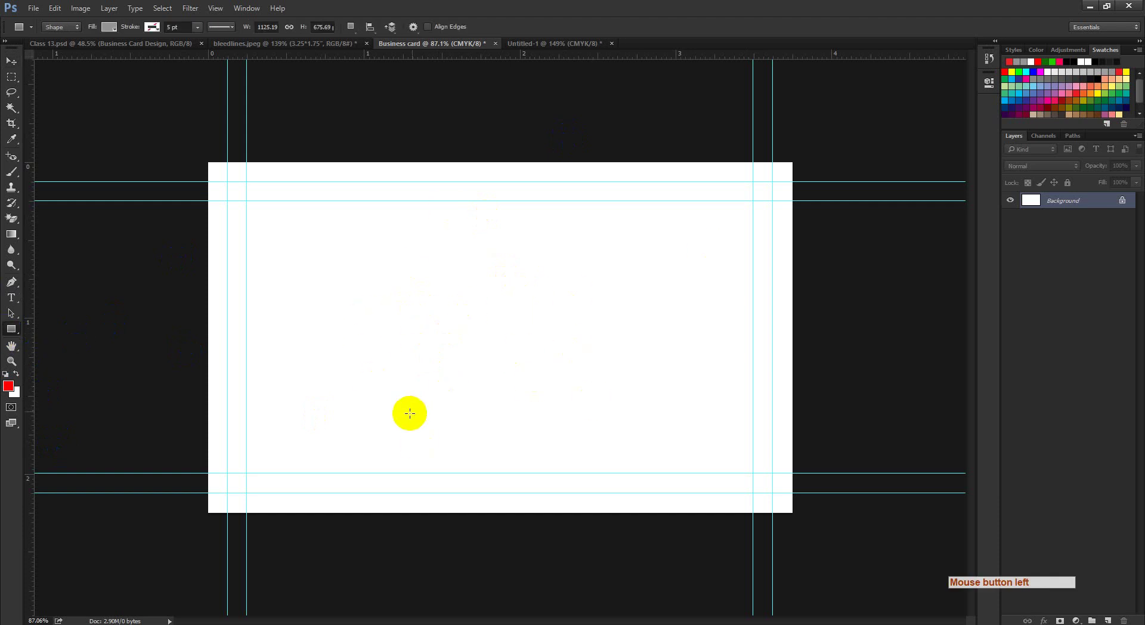
left_click(487, 358)
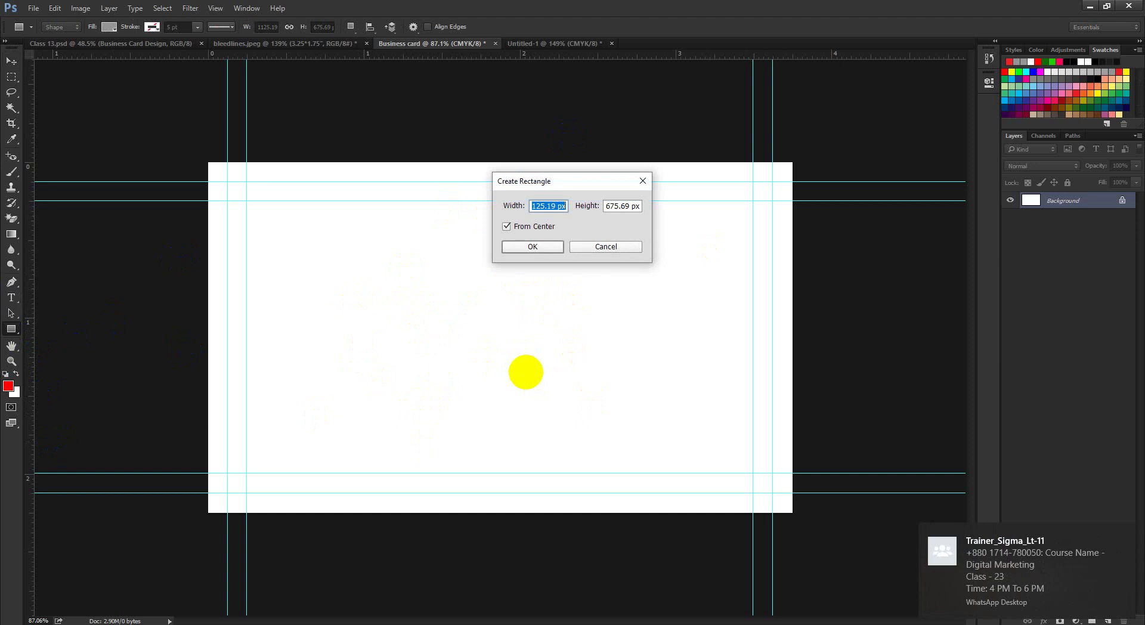
type("3.75 im")
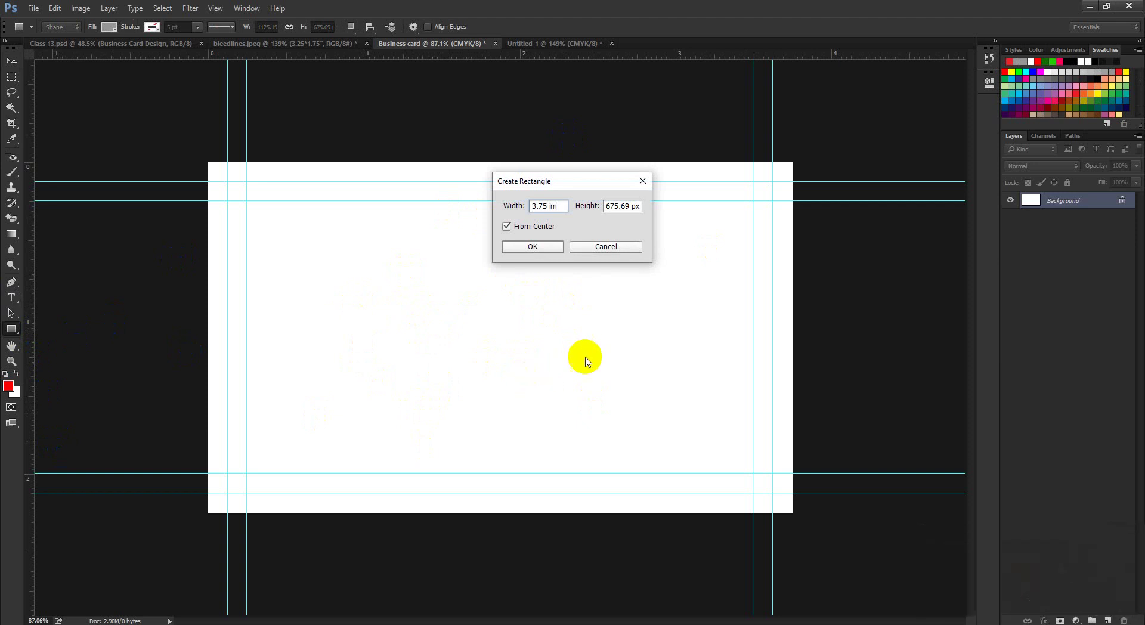
key("BackSpace")
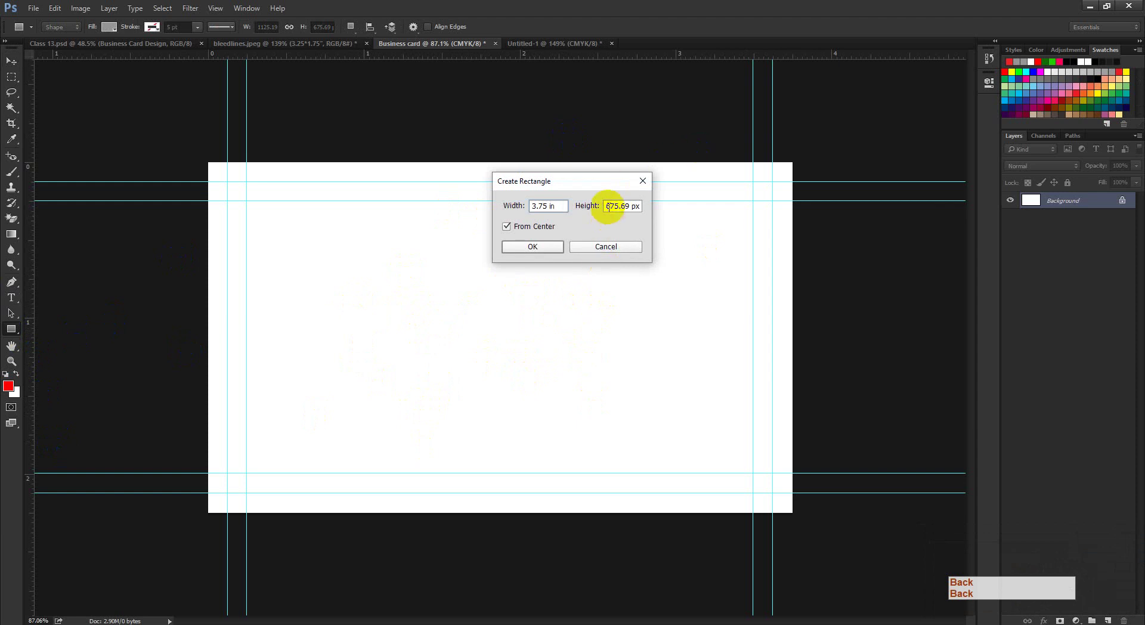
left_click_drag(615, 206, 678, 207)
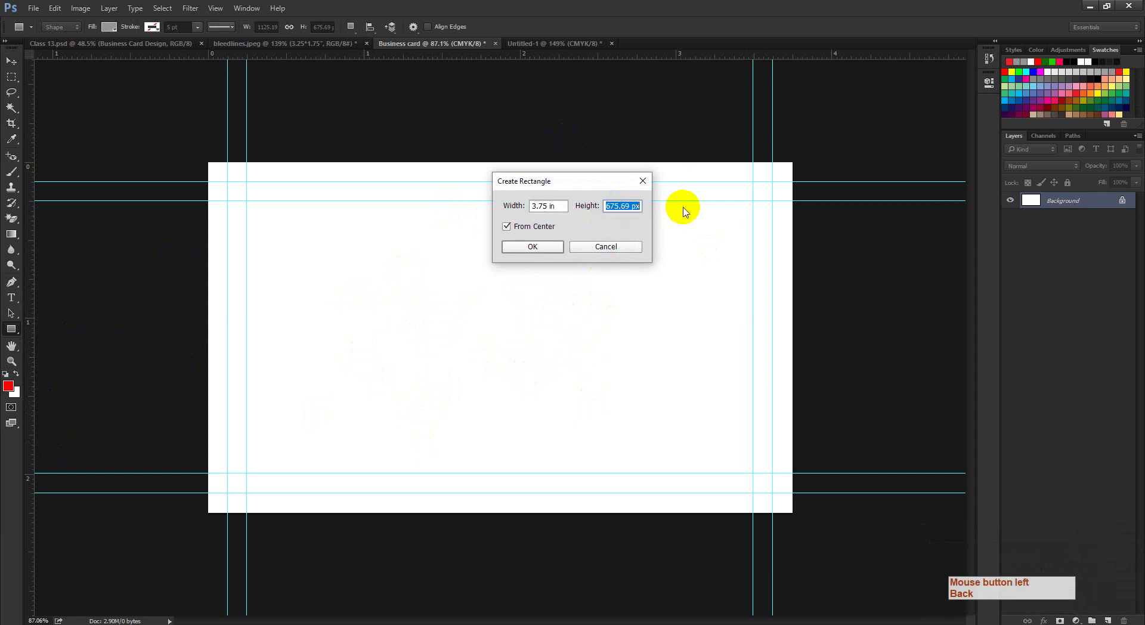
type("2")
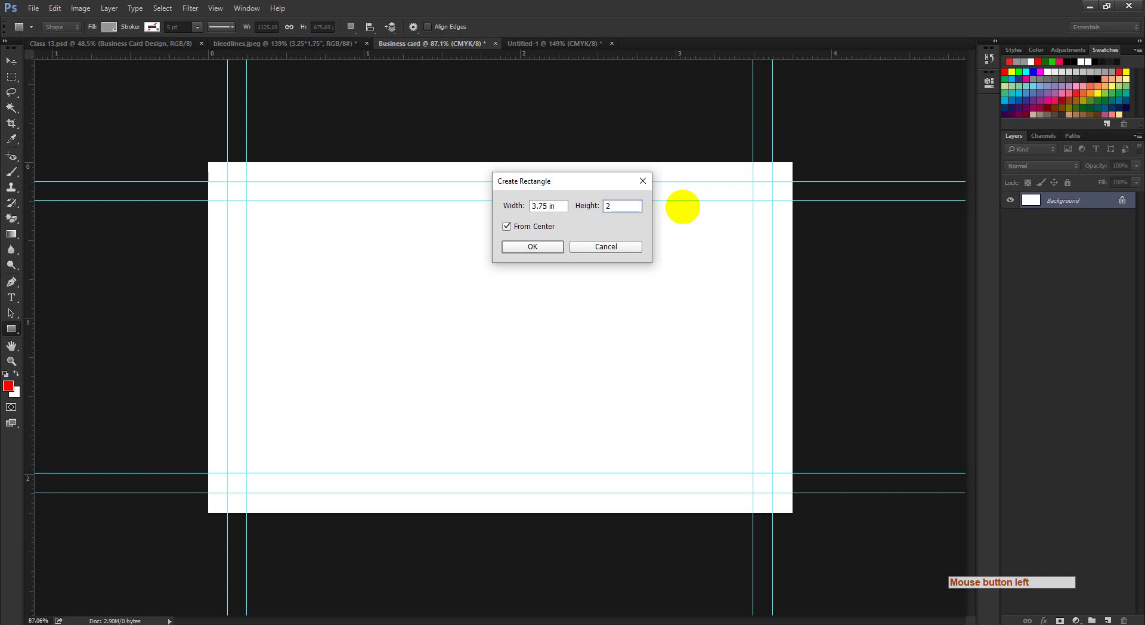
type(".25")
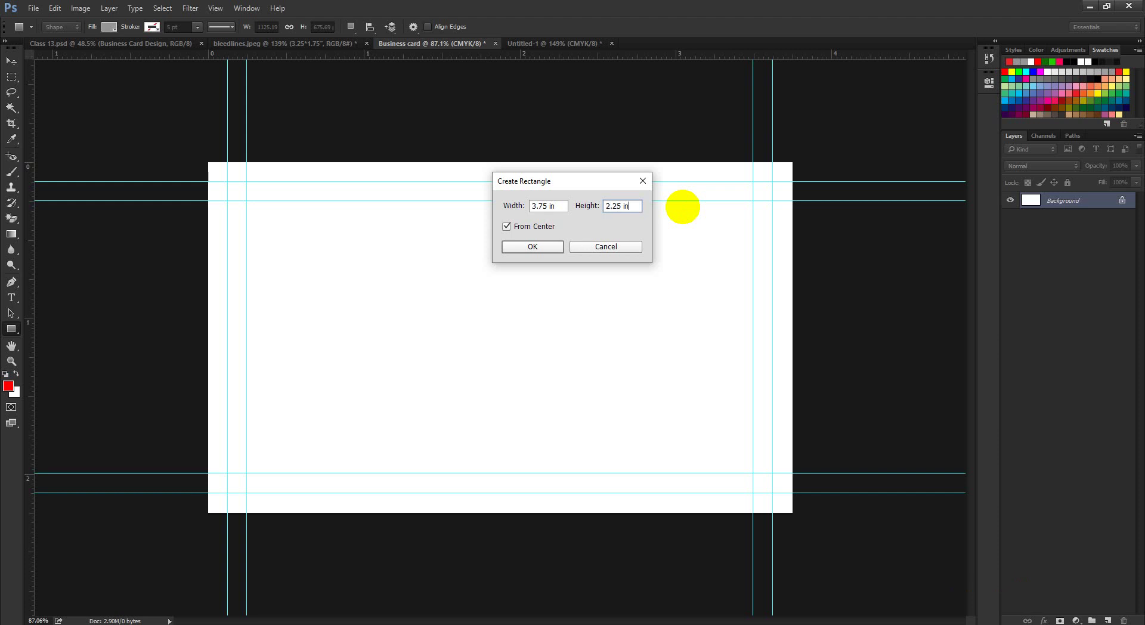
left_click(532, 246)
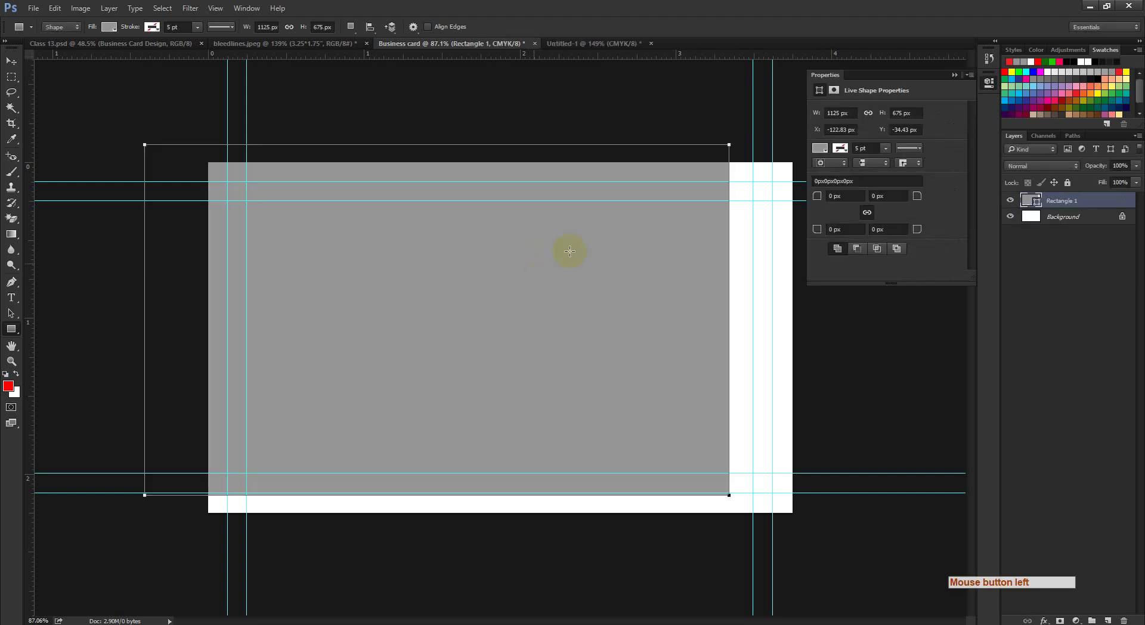
- Center the grey rectangle horizontally and vertically on the whole canvas, and deselect the canvas
left_click(11, 61)
key("ctrl+a")
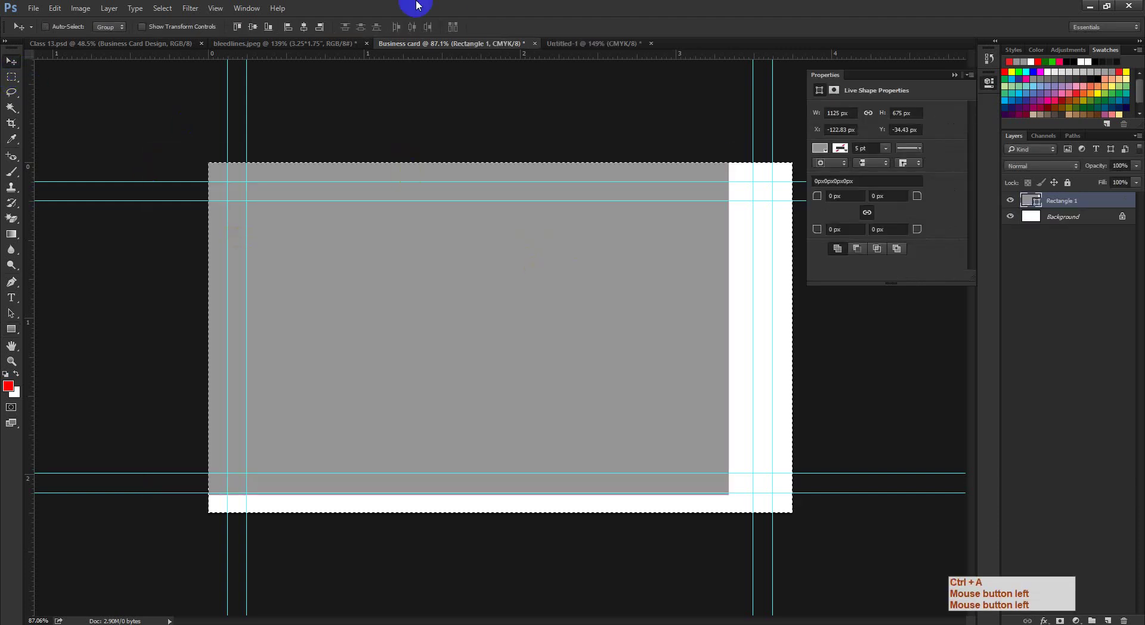
left_click(303, 27)
left_click(253, 27)
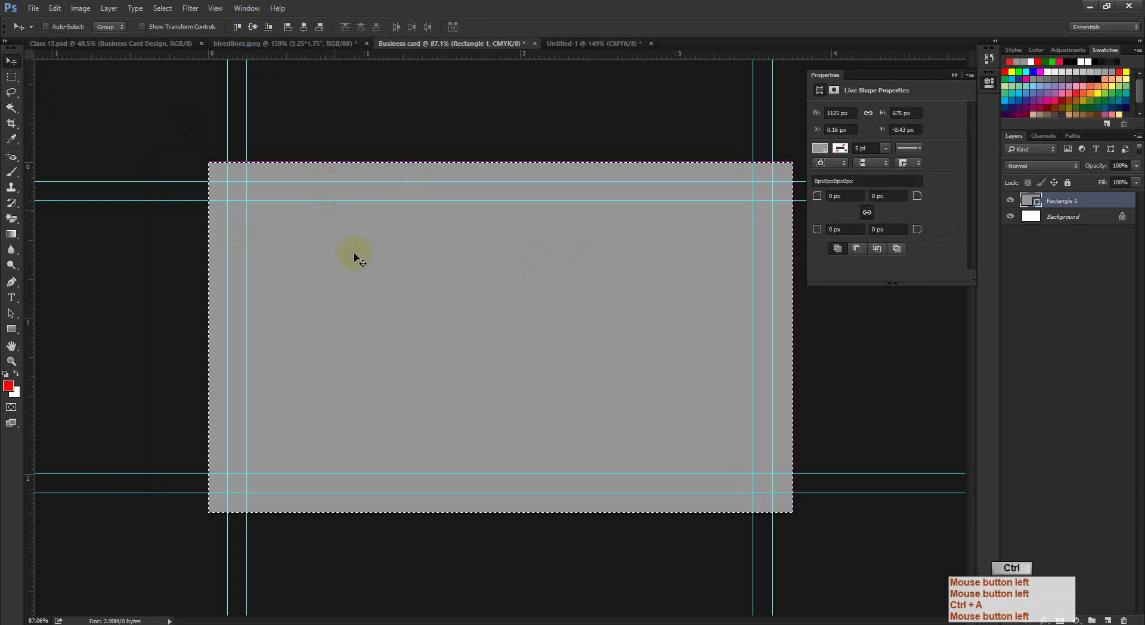
key("ctrl+f")
key("ctrl+d")
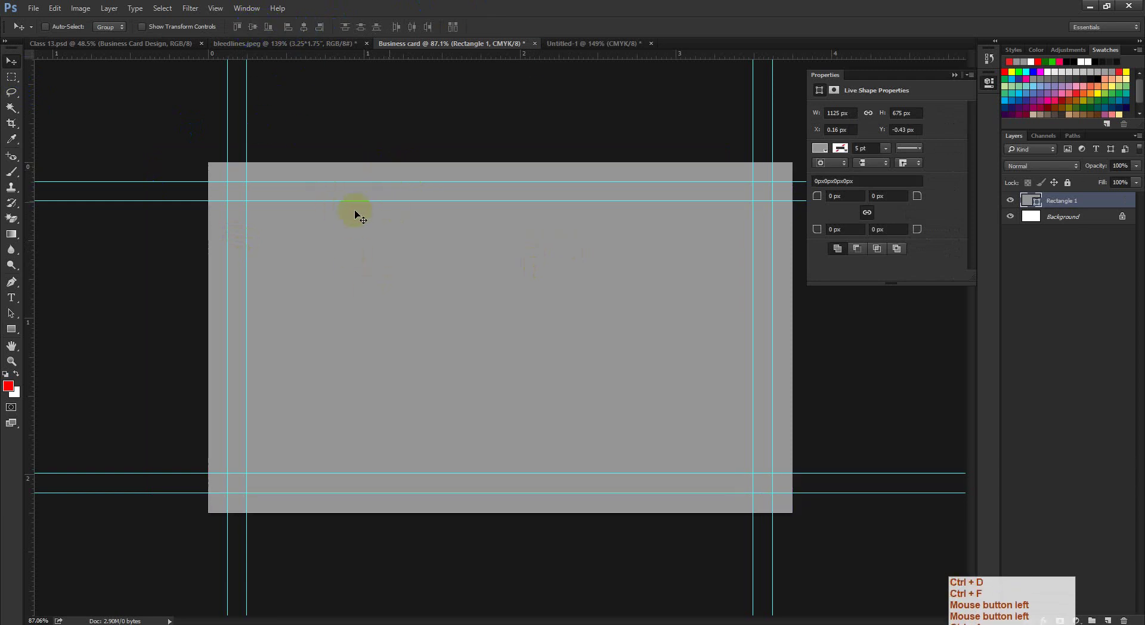
- Cut a 1050 x 600 px rectangle out of the grey shape between the outer guides, using Exclude Overlapping Shapes
left_click(358, 216, "ctrl")
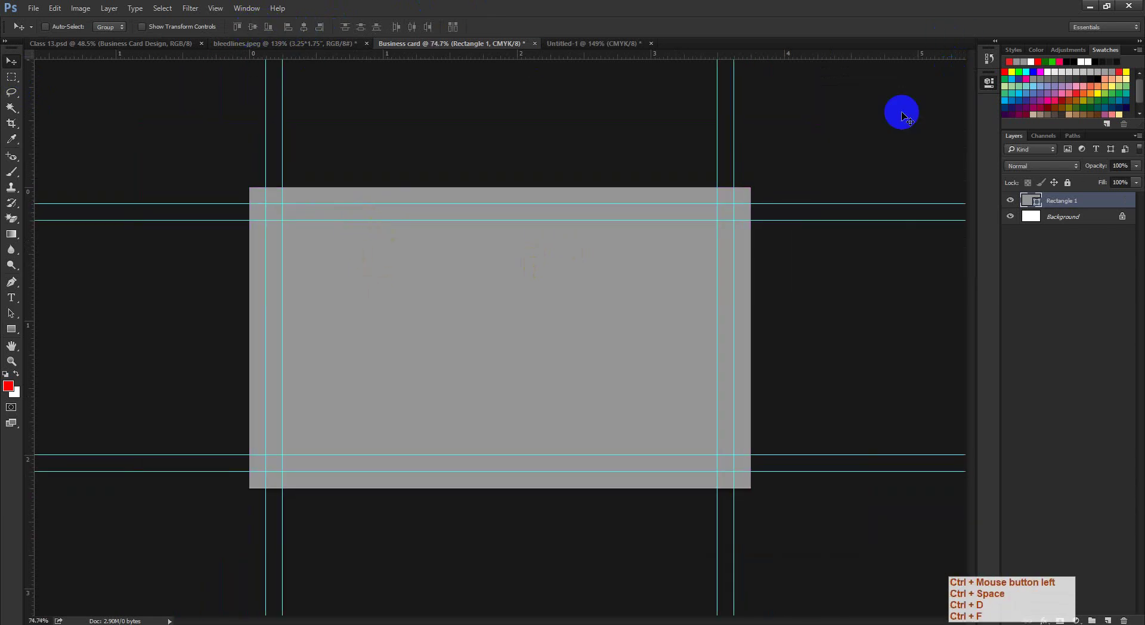
left_click(588, 230, "ctrl")
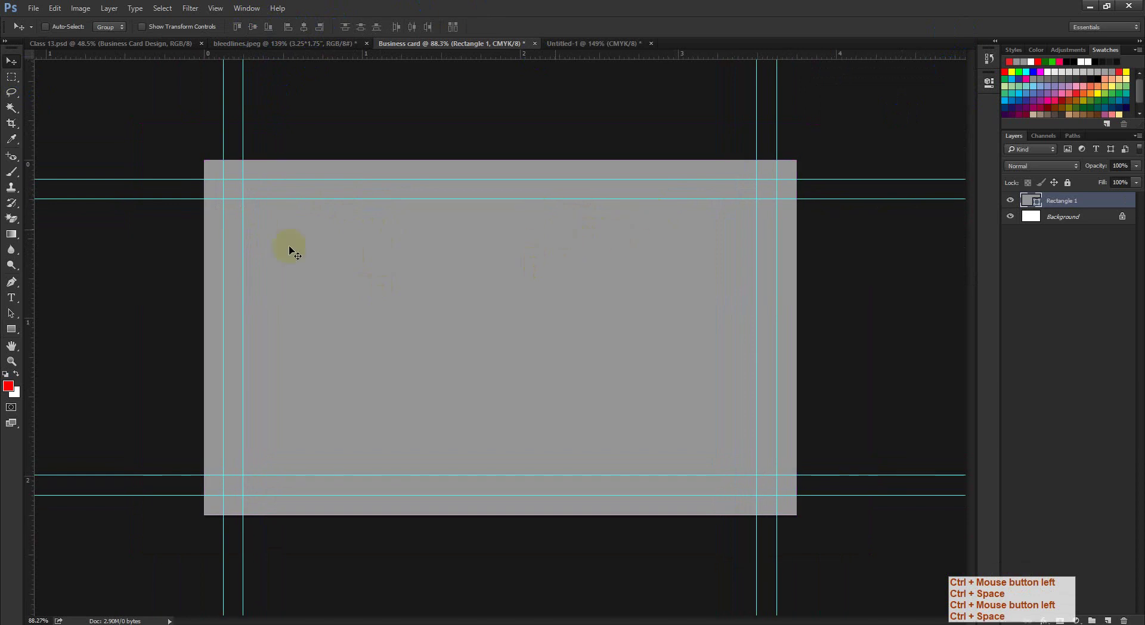
left_click_drag(11, 329, 71, 328)
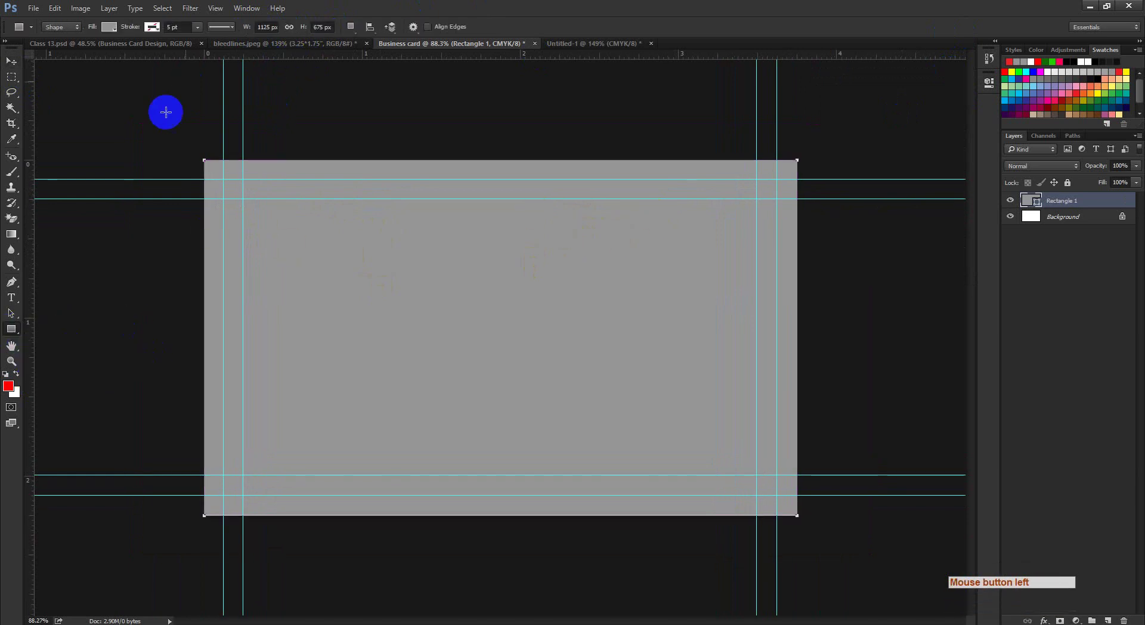
left_click(351, 26)
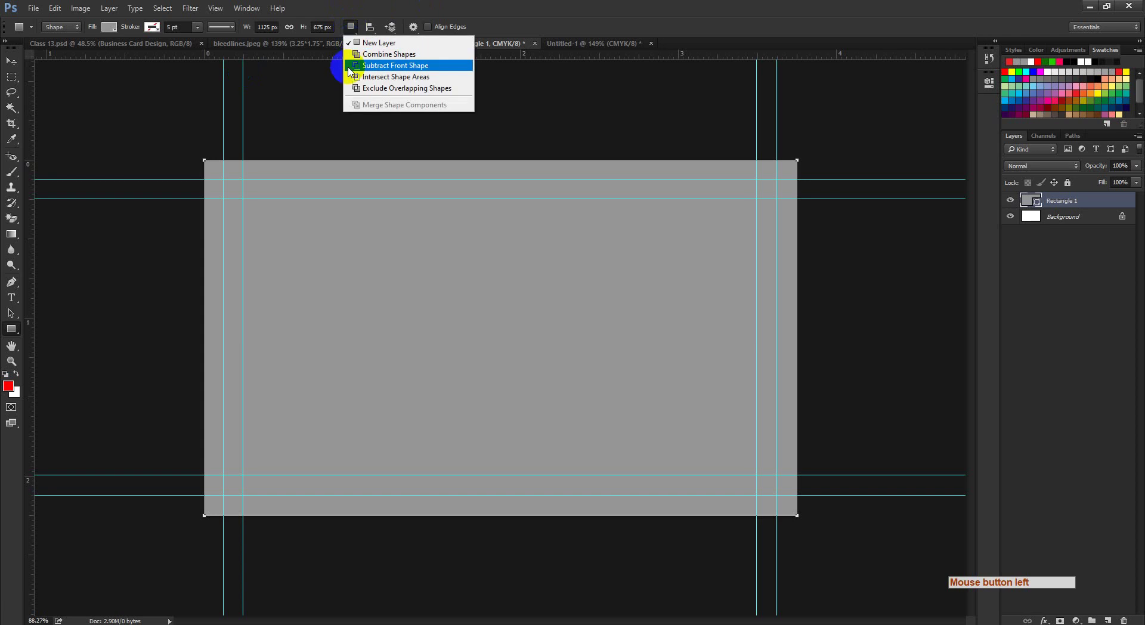
left_click(384, 88)
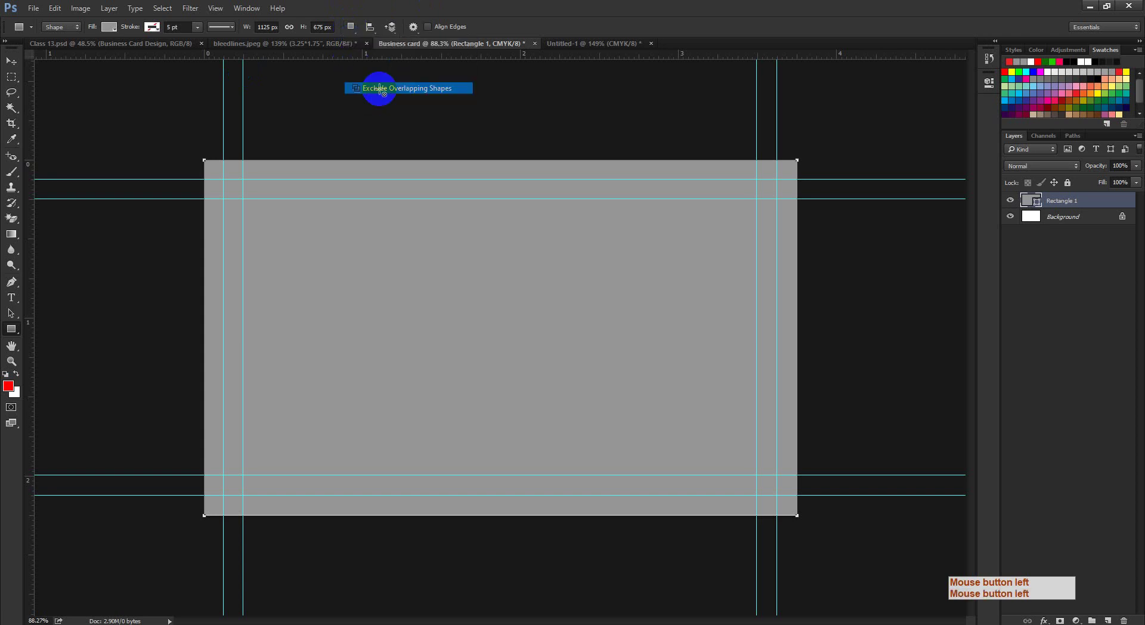
left_click(245, 192, "ctrl")
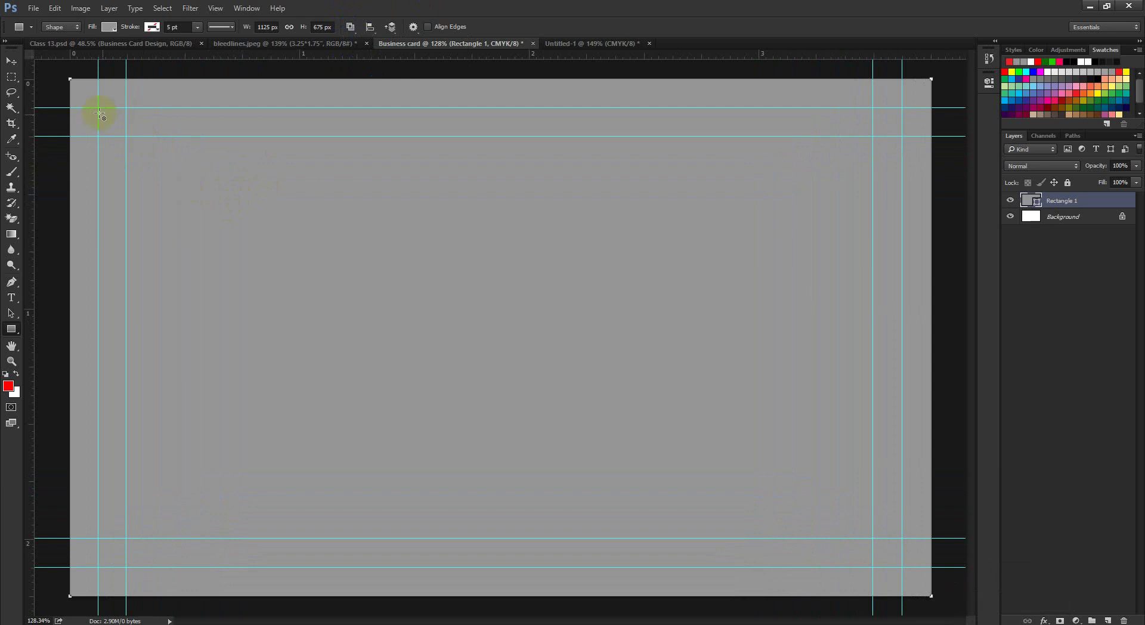
left_click_drag(100, 110, 902, 568)
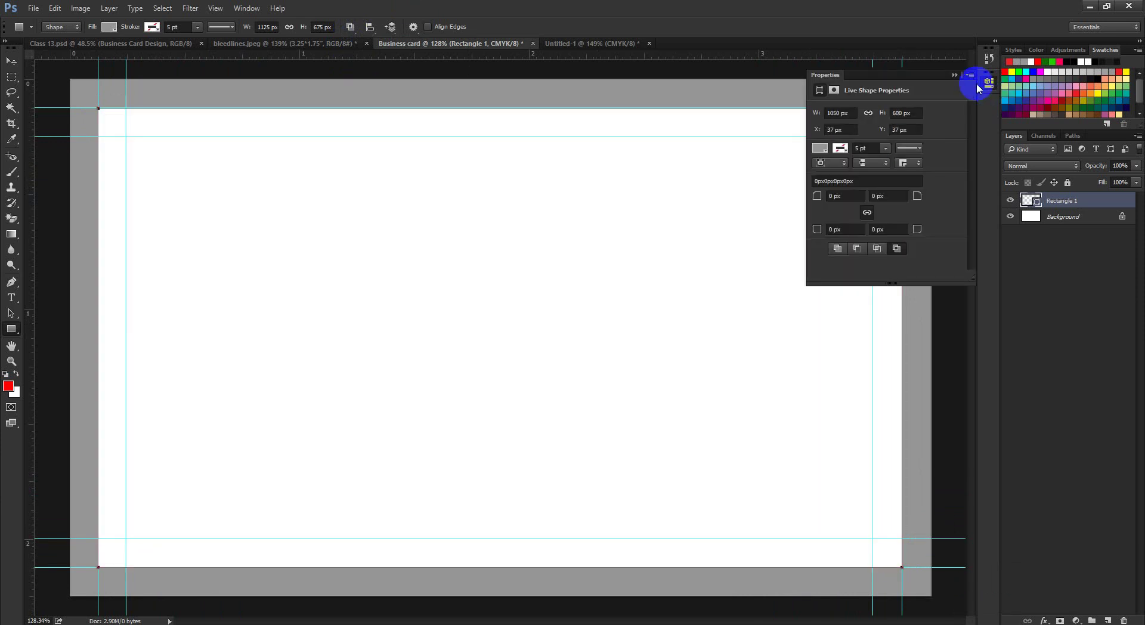
left_click(952, 84)
- Inspect the corners and edges of the grey frame against the guides at close zoom
left_click(739, 256, "ctrl")
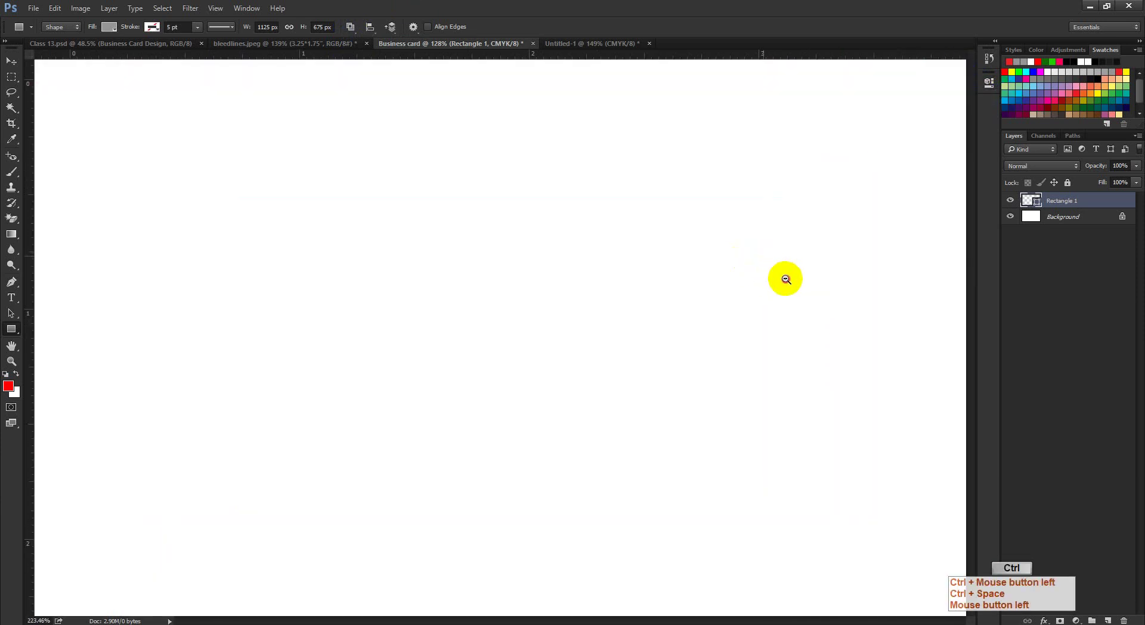
left_click_drag(238, 185, 541, 280)
left_click(177, 240, "ctrl")
left_click(228, 255, "ctrl")
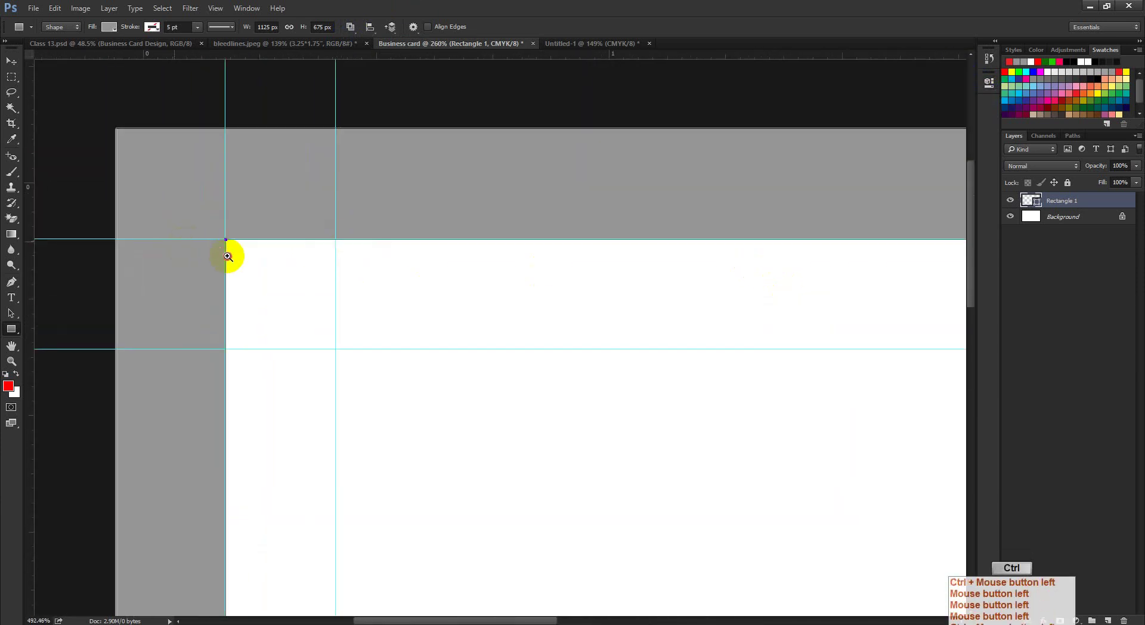
left_click(267, 265, "ctrl")
left_click(213, 269, "ctrl")
left_click(982, 309, "ctrl")
left_click(427, 255, "ctrl")
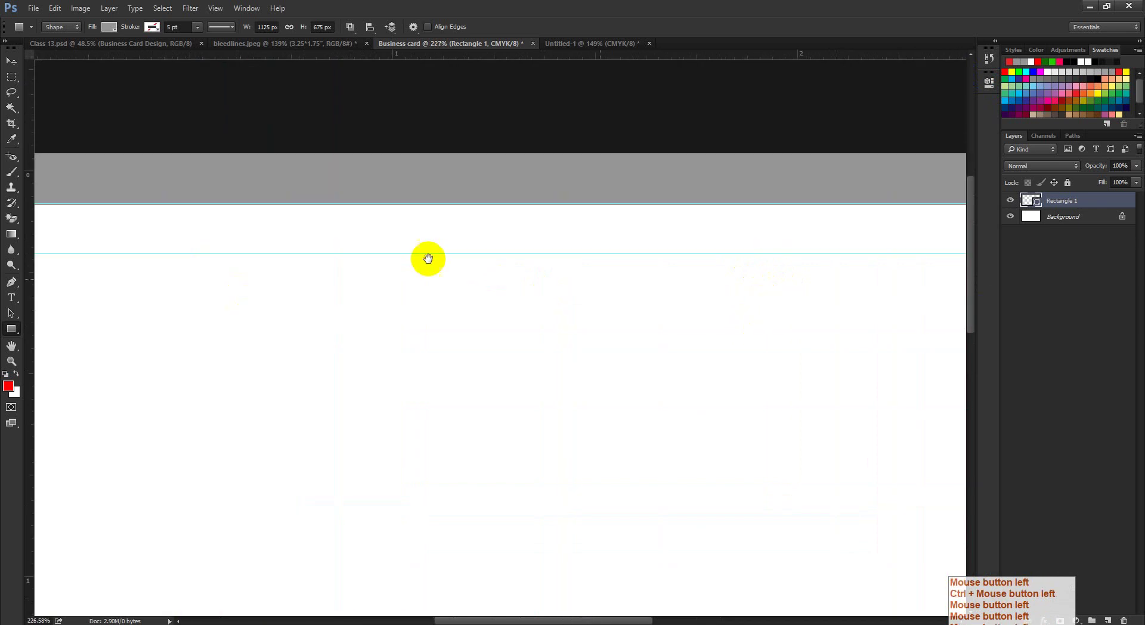
left_click(642, 225, "ctrl")
left_click(688, 178, "ctrl")
left_click_drag(738, 212, 636, 246)
left_click(739, 489, "ctrl")
left_click_drag(739, 489, 668, 478)
left_click_drag(511, 361, 519, 314)
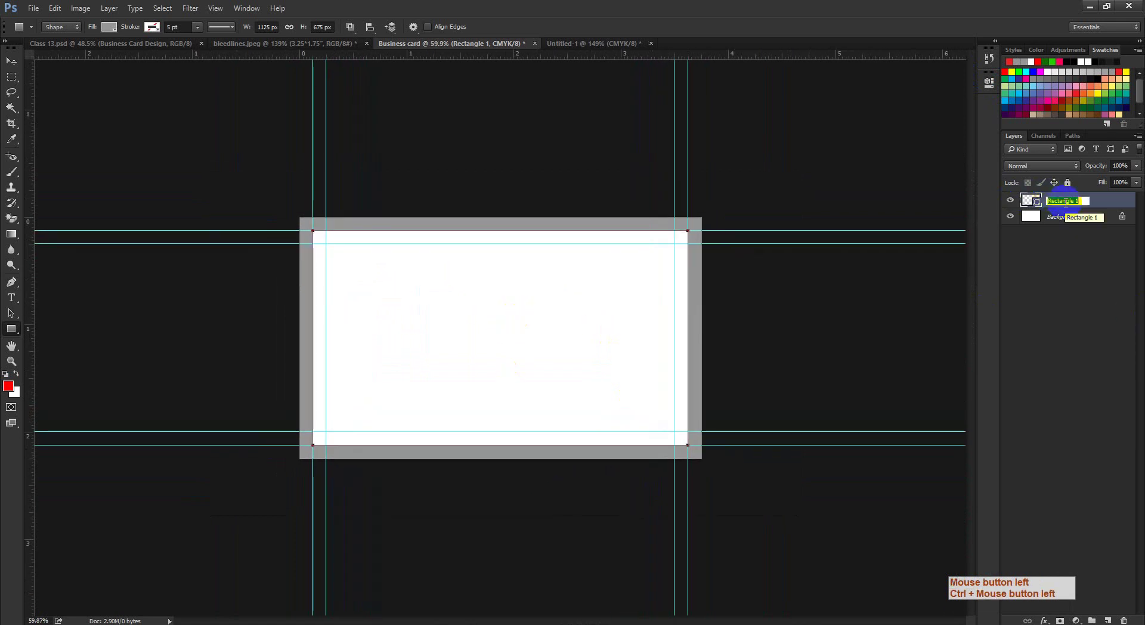
- Rename the grey frame's shape layer as Bleeds
type("B")
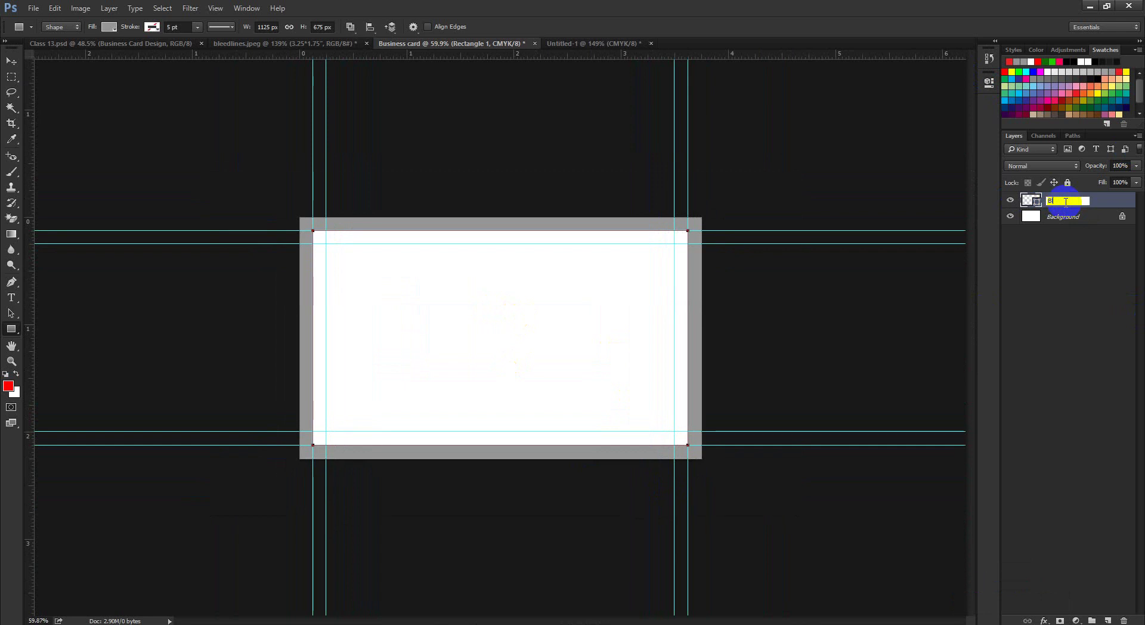
type("l")
key("BackSpace")
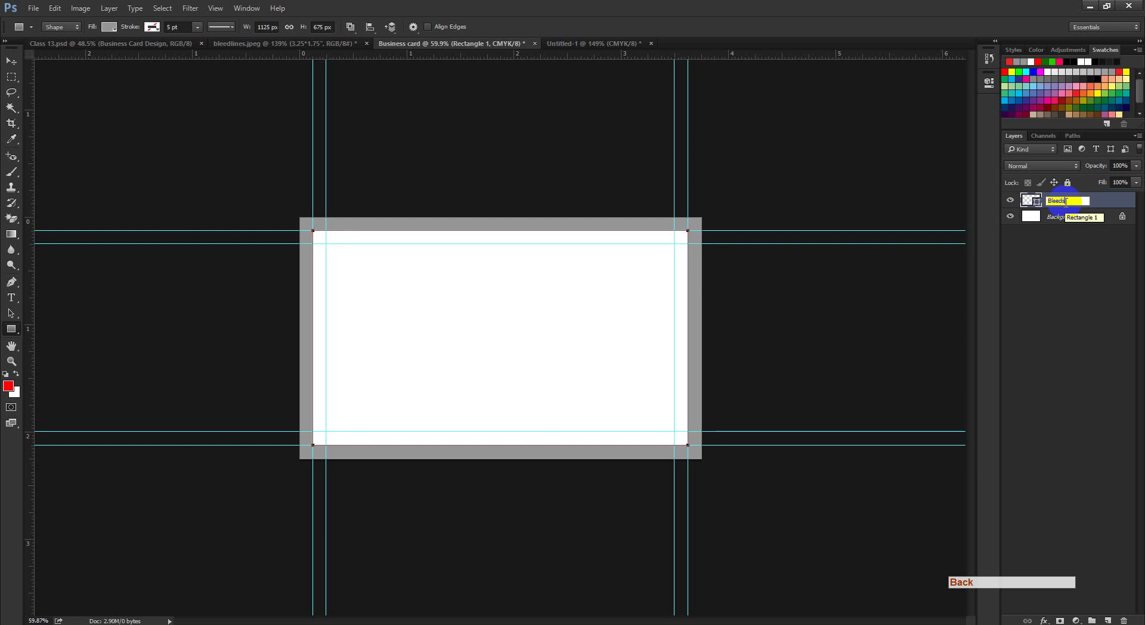
type("leeds")
key("Return")
- Toggle the Bleeds layer's visibility to compare the card, fully lock the layer, and leave it hidden
left_click(1012, 201)
left_click(1013, 201)
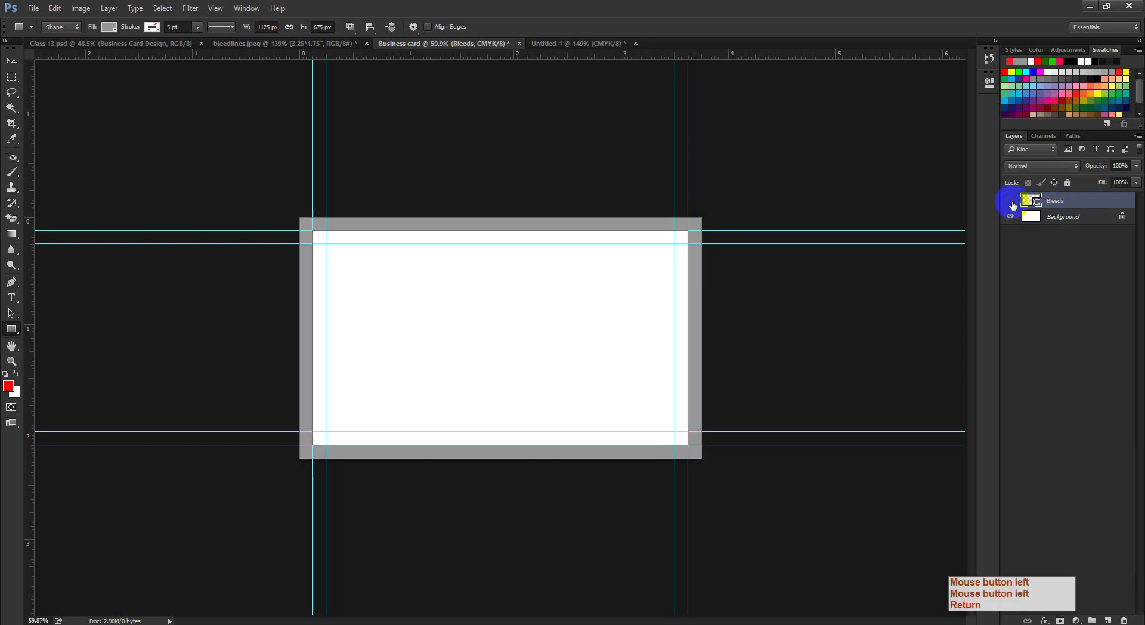
left_click(1013, 201)
left_click(1012, 201)
left_click(1082, 200)
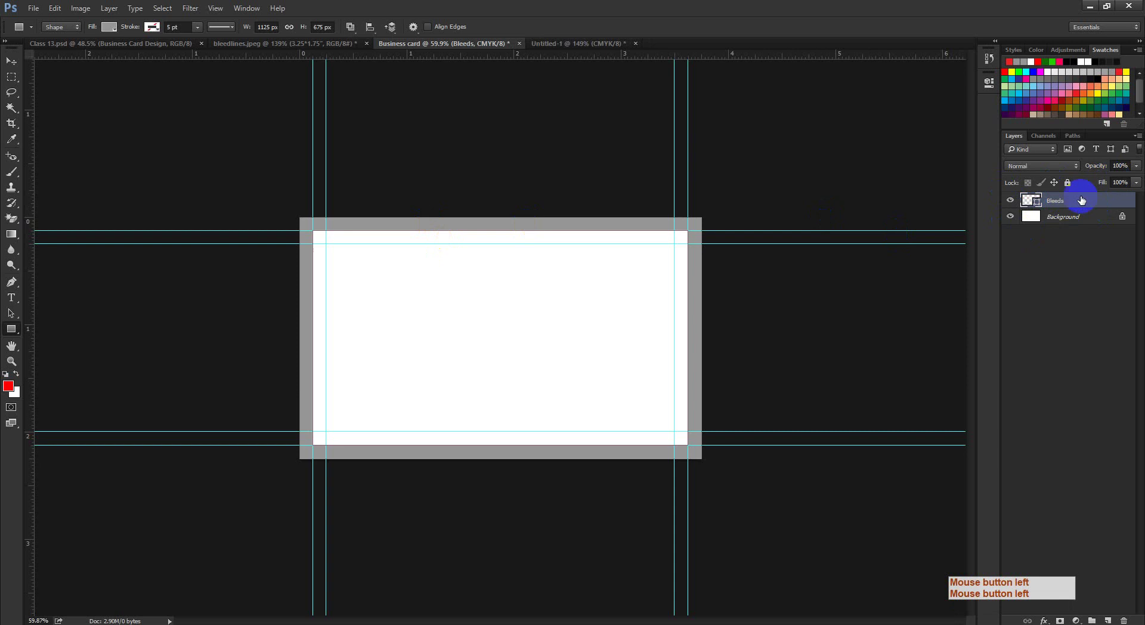
left_click(1013, 201)
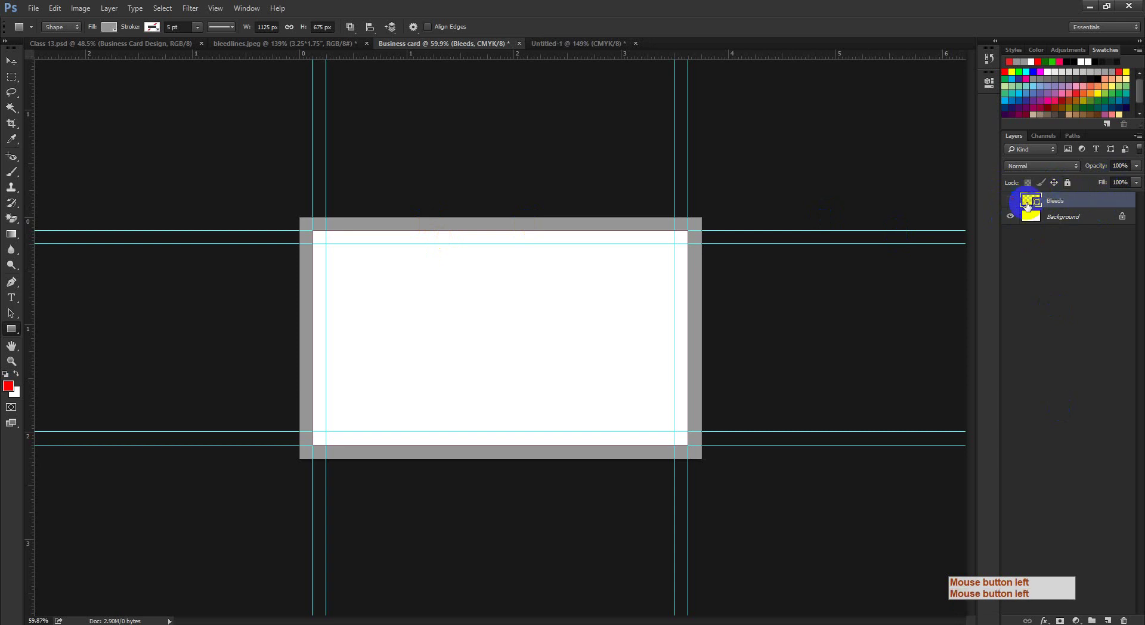
left_click(1013, 201)
left_click(1067, 183)
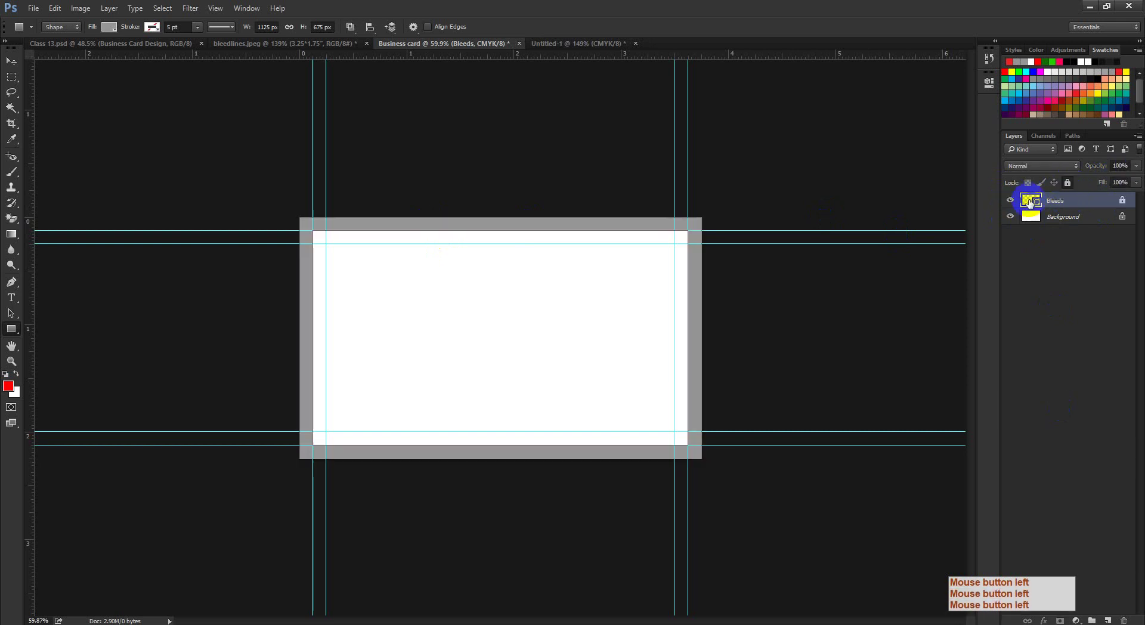
left_click(1010, 201)
left_click(488, 311, "ctrl")
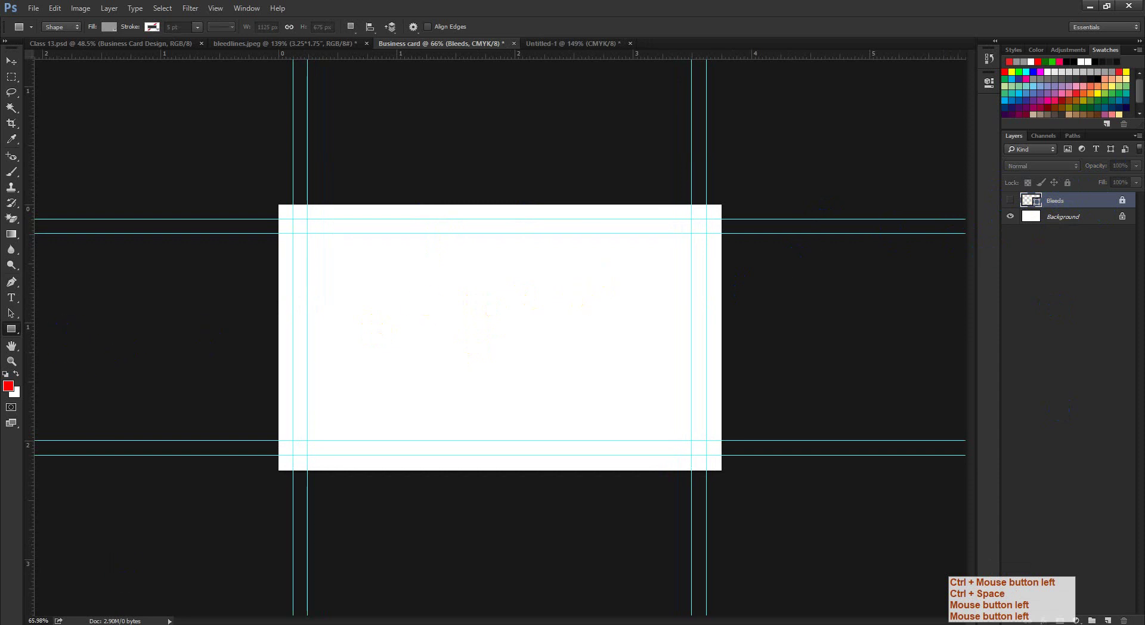
left_click(170, 620)
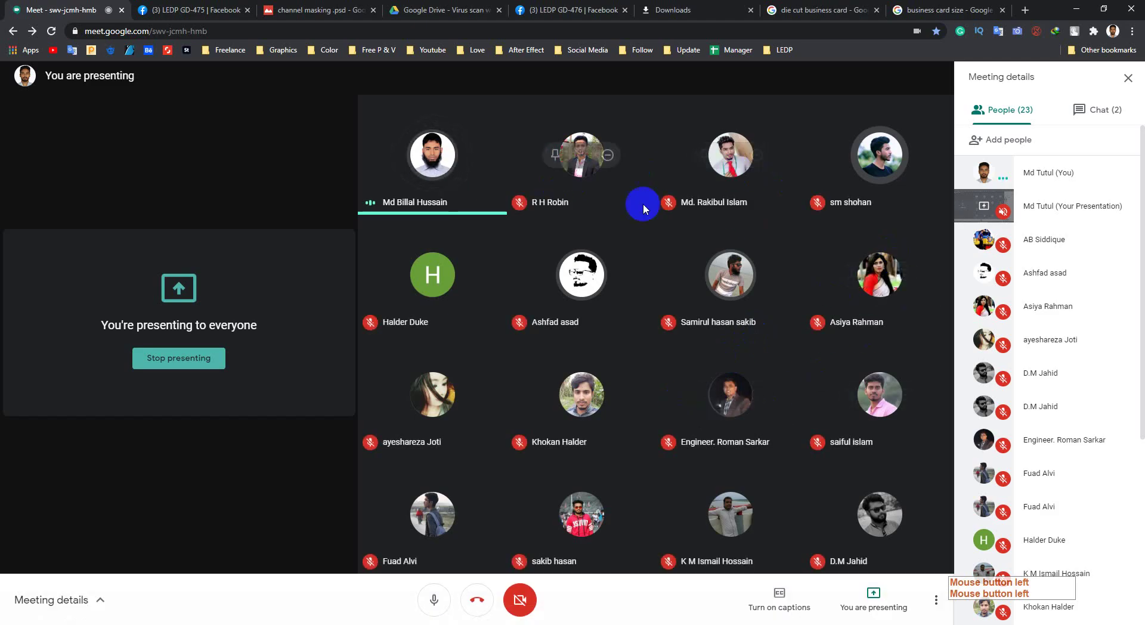
left_click(1077, 10)
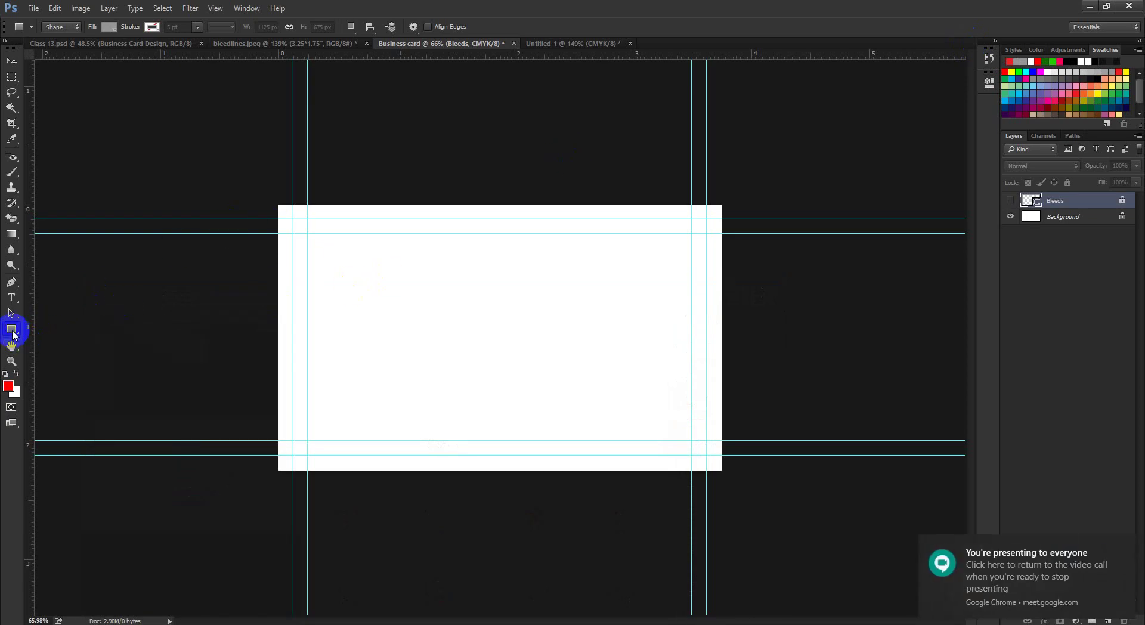
- Create a second grey rectangle of 1125 x 675 px and center it horizontally and vertically on the whole canvas
left_click(384, 325)
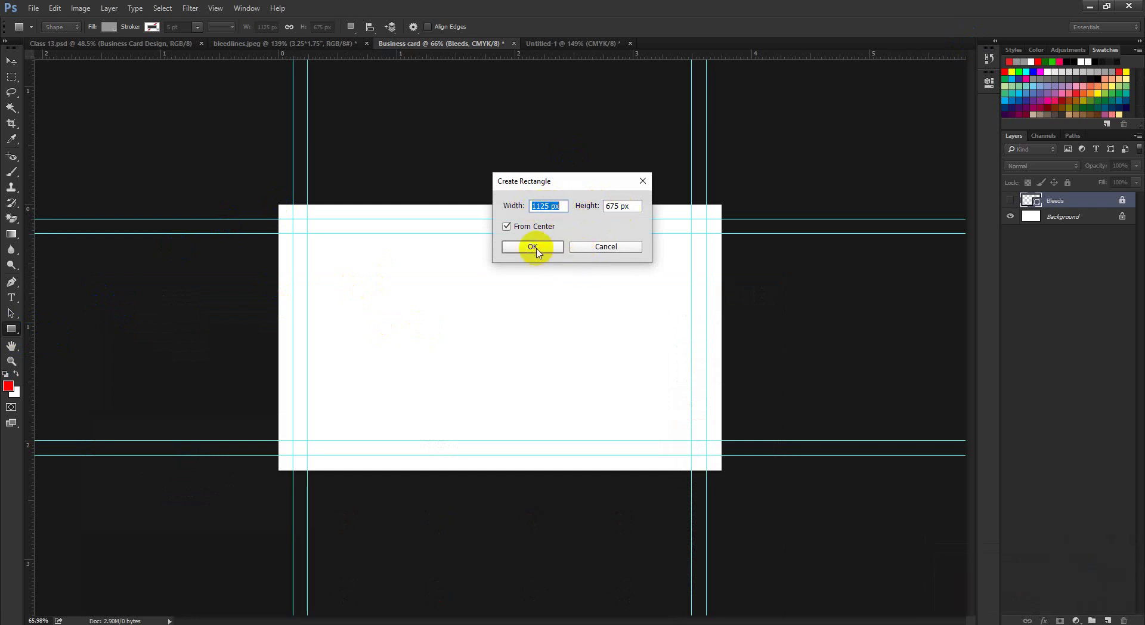
left_click(533, 247)
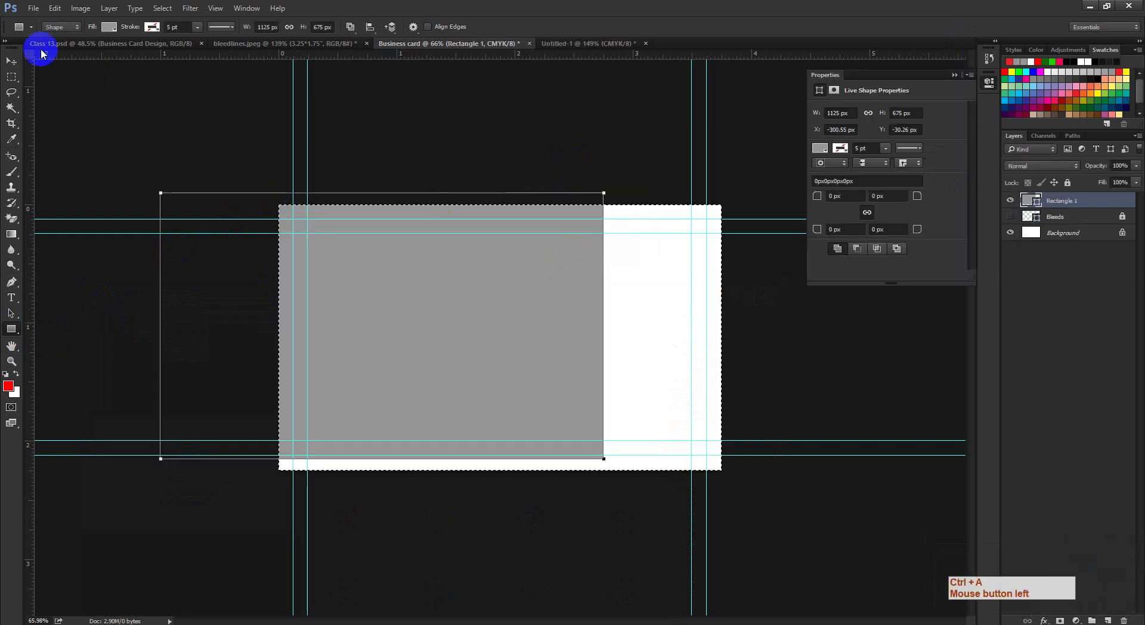
key("ctrl+a")
left_click(303, 27)
left_click(253, 26)
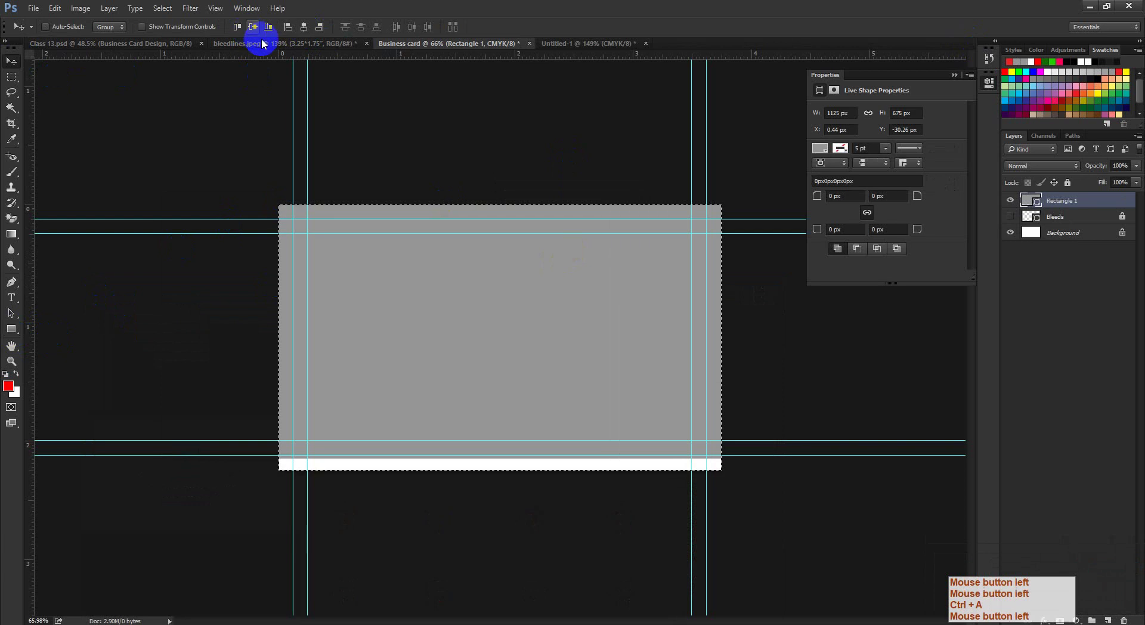
key("ctrl+d")
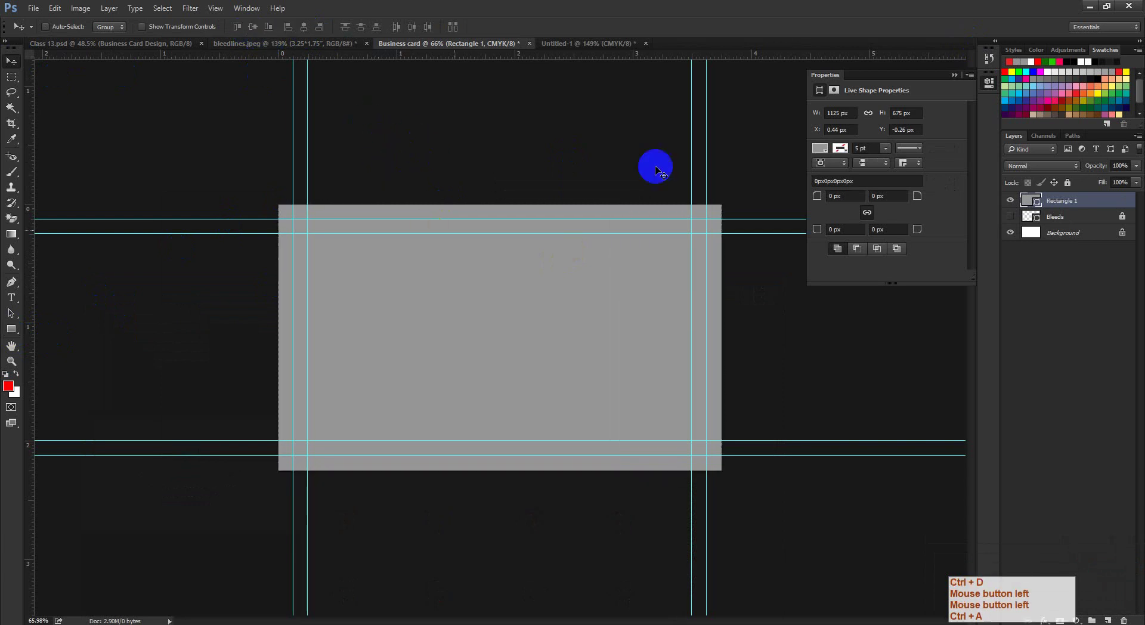
left_click(955, 74)
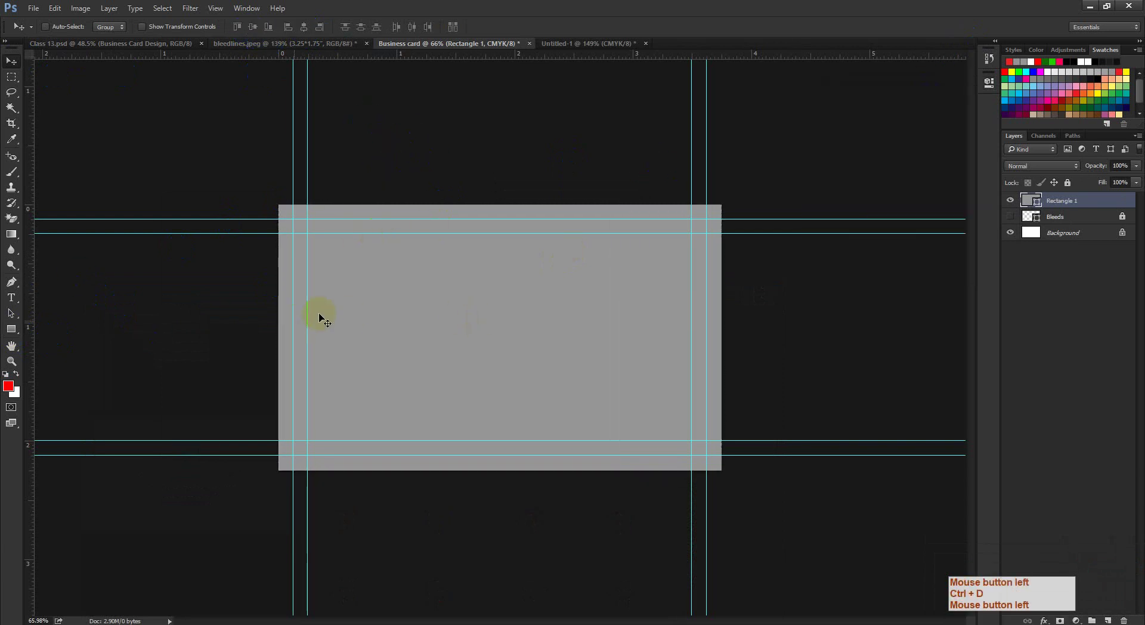
- Cut a rounded rectangle with a 35 px radius out of the new grey shape between the outer guides, using Exclude Overlapping Shapes
mouse_move(14, 328)
left_mouse_down()
mouse_move(30, 349)
mouse_move(96, 344)
mouse_move(75, 338)
left_mouse_up()
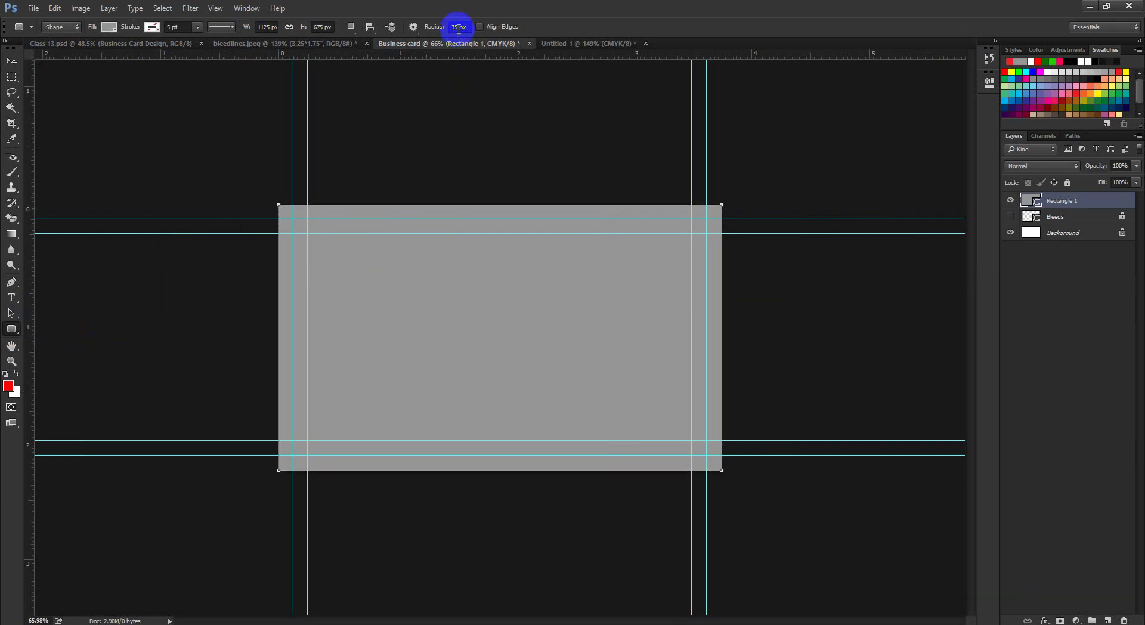
key("Return")
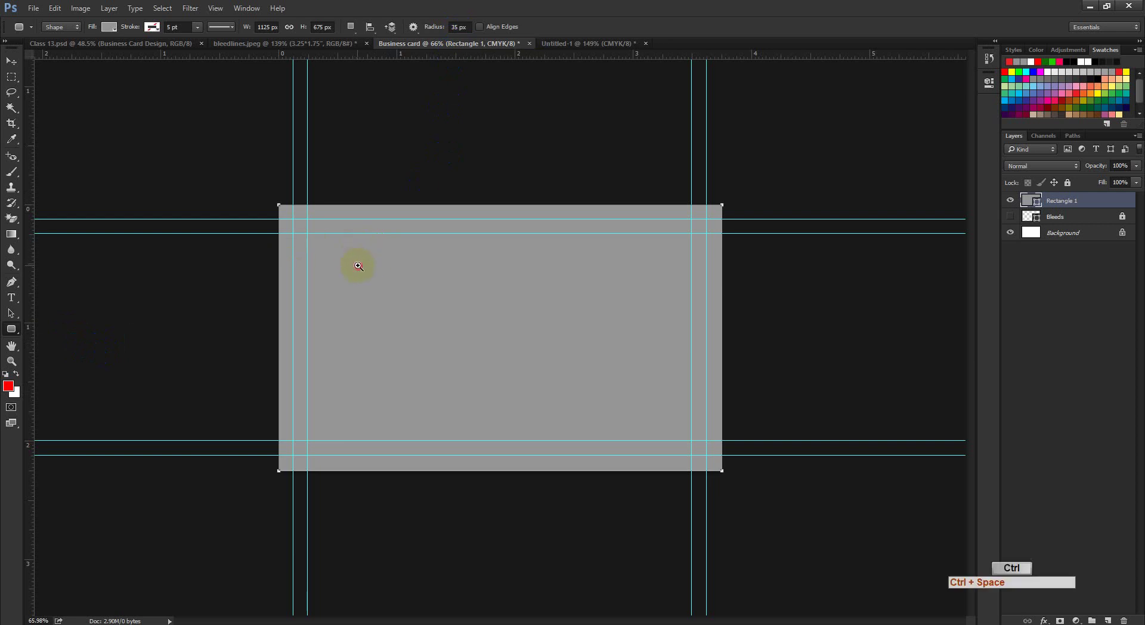
left_click(358, 263, "ctrl+space")
left_click(350, 29)
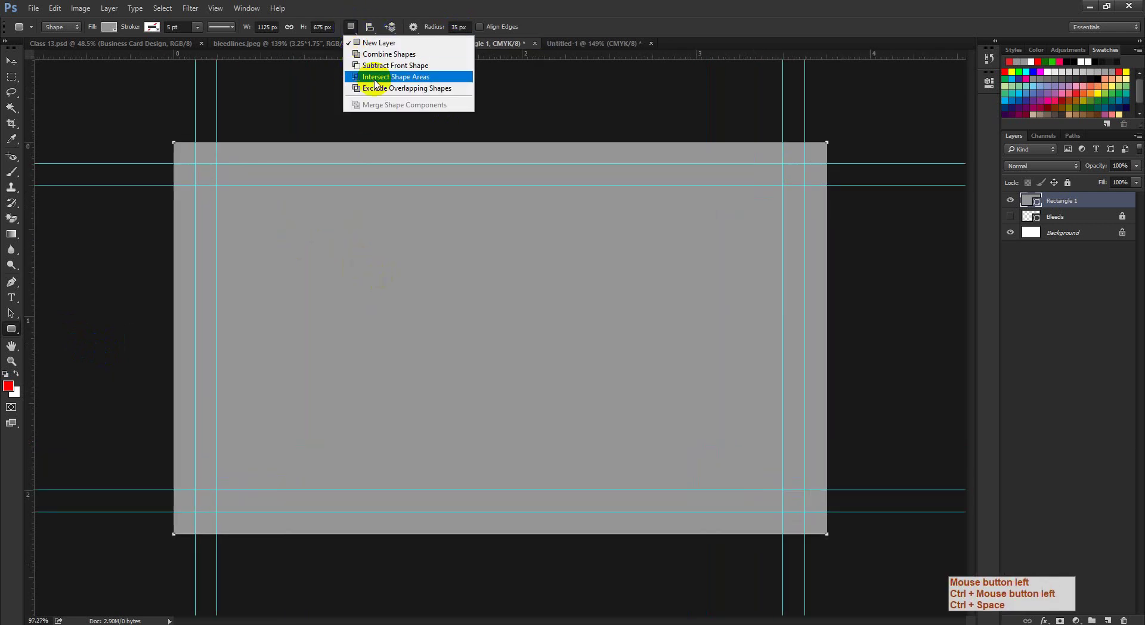
left_click(374, 90)
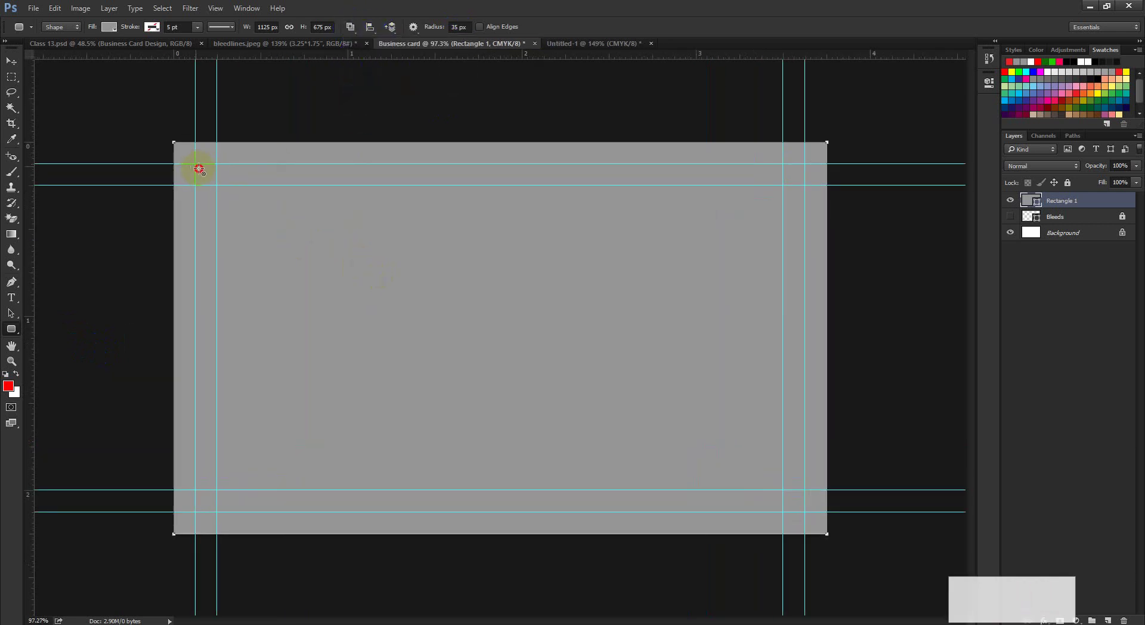
left_click_drag(196, 167, 803, 514)
left_click(957, 75)
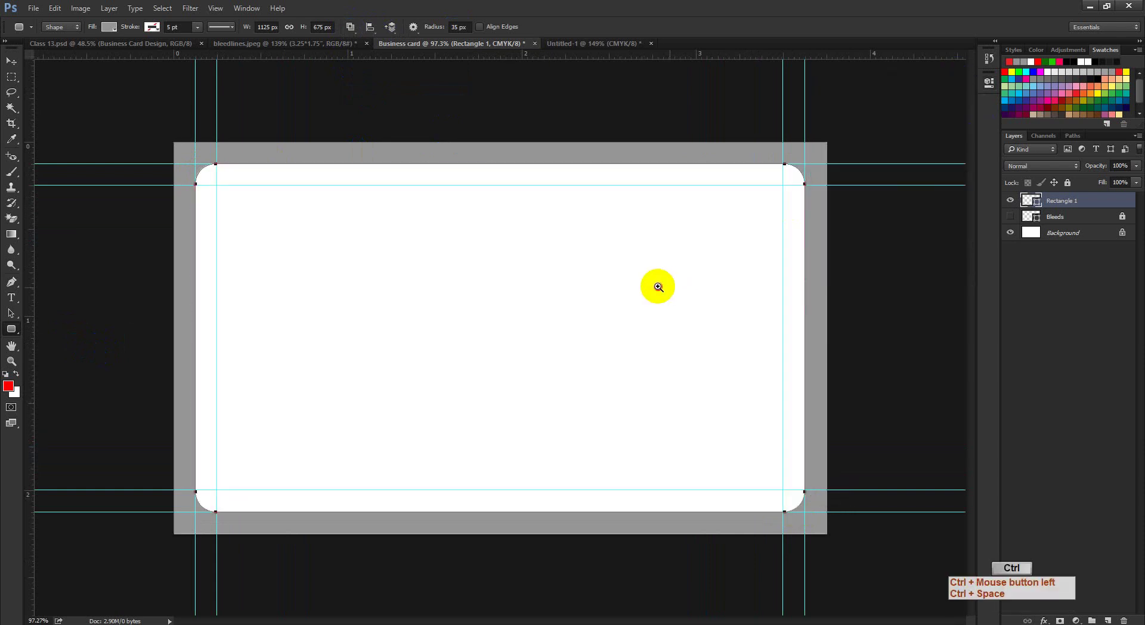
left_click_drag(660, 287, 301, 204)
left_click(10, 61)
- Rename the rounded frame's shape layer as Round Bleeds and deselect it
double_click(1059, 201)
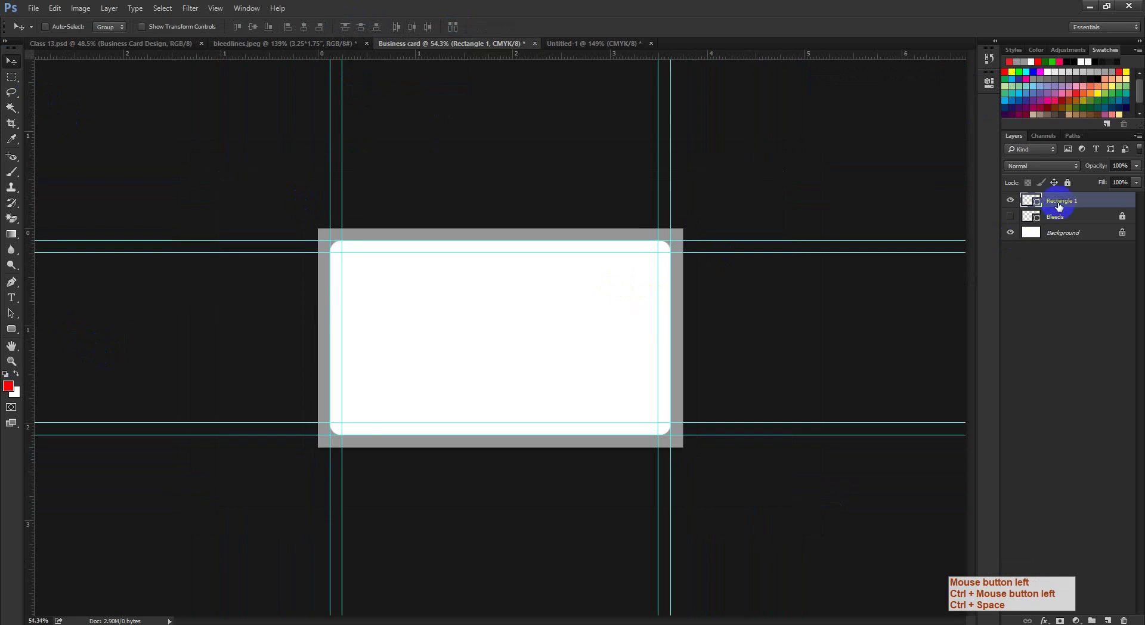
type("R")
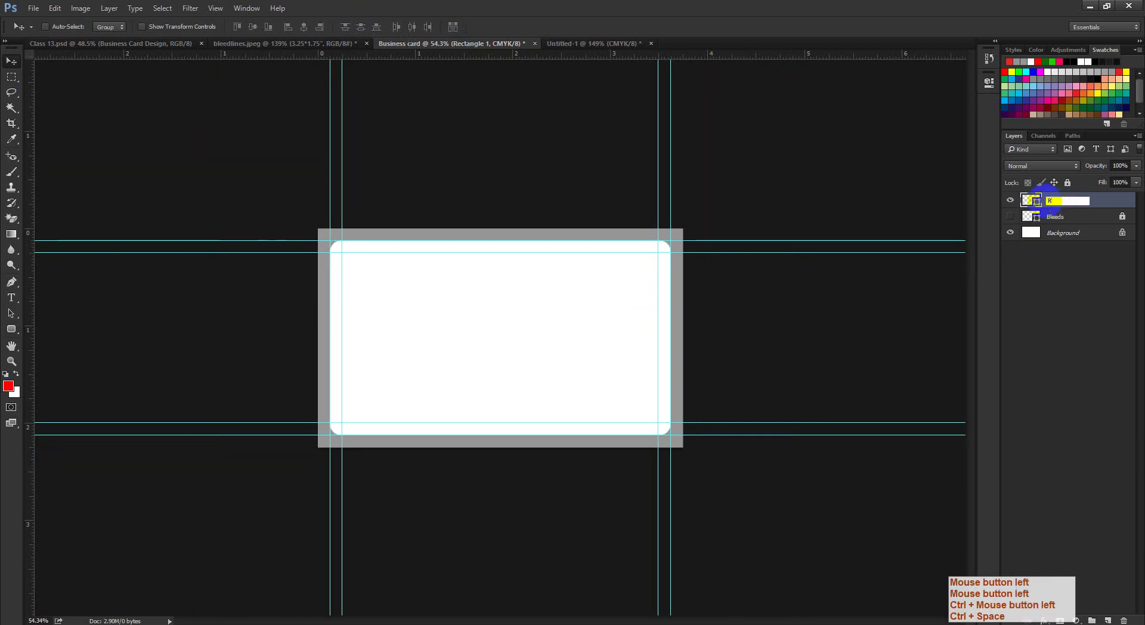
type("ound")
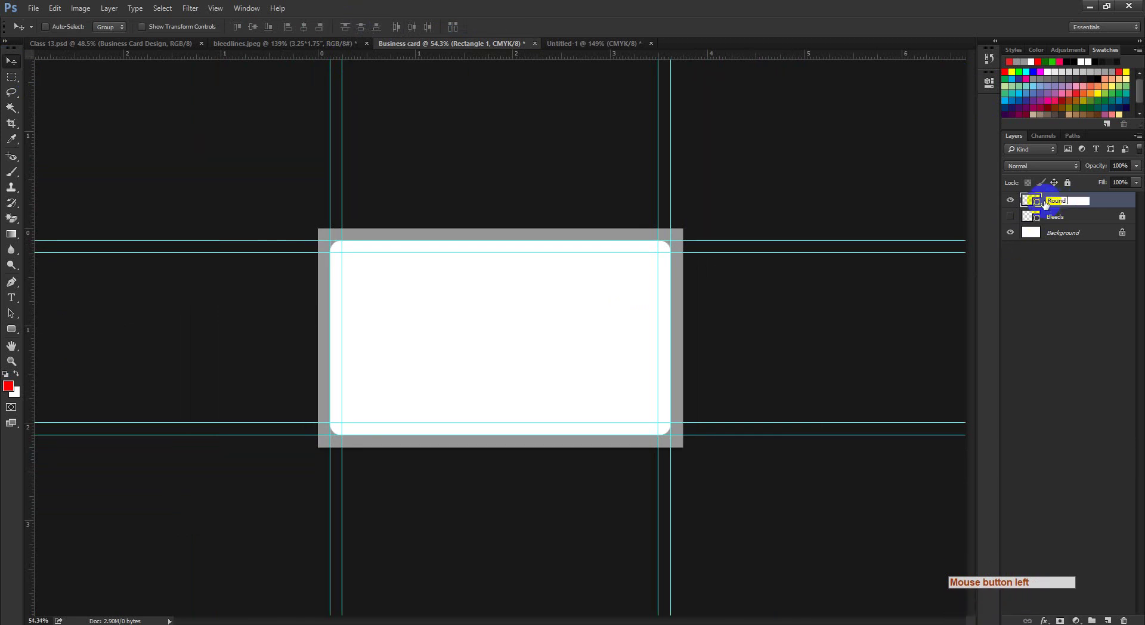
type(" Bleeds")
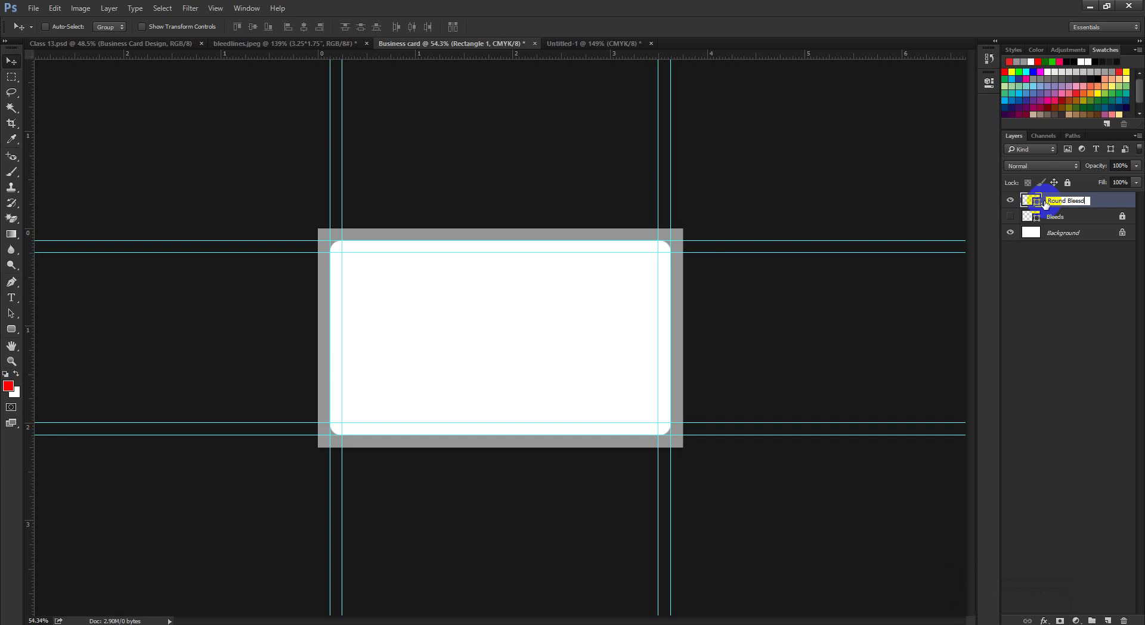
key("BackSpace")
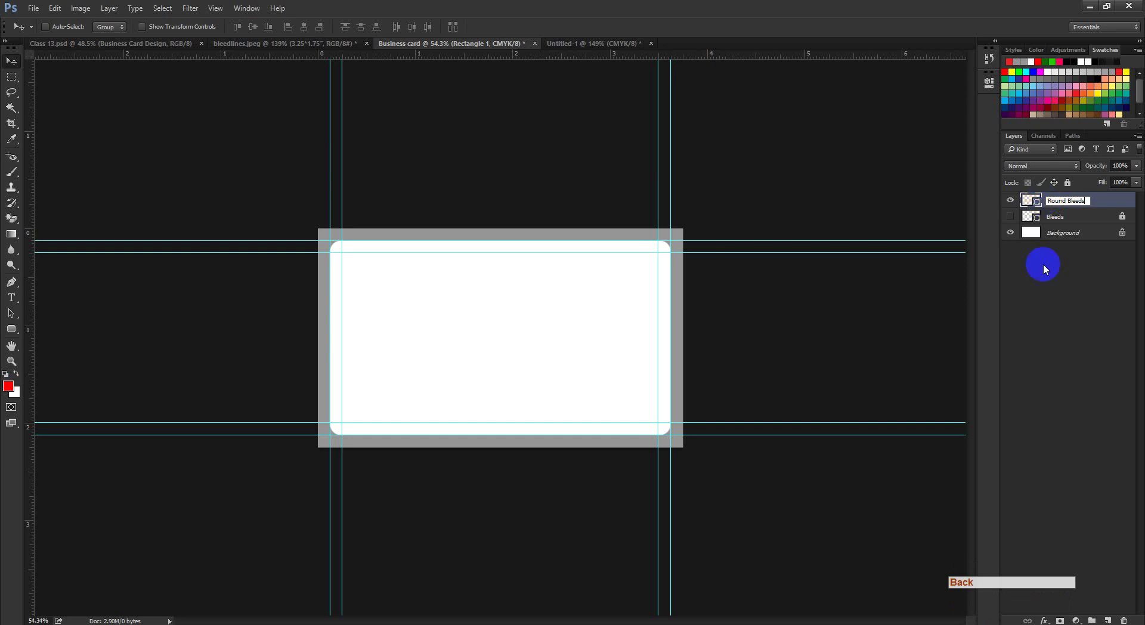
left_click(1045, 267)
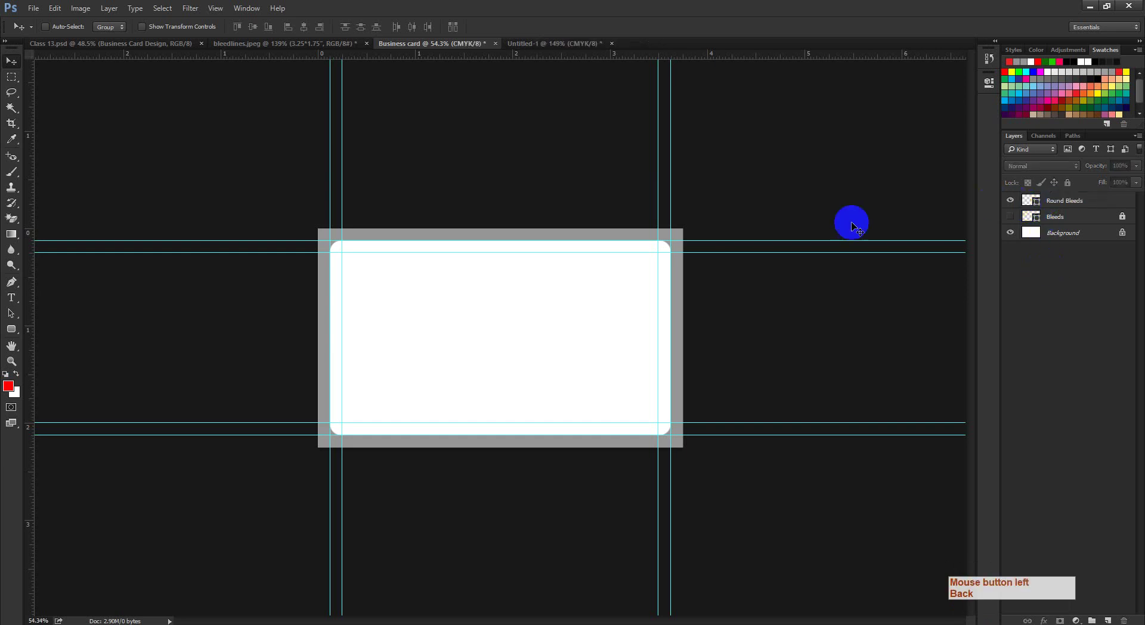
key("ctrl+space")
left_click(619, 277, "ctrl")
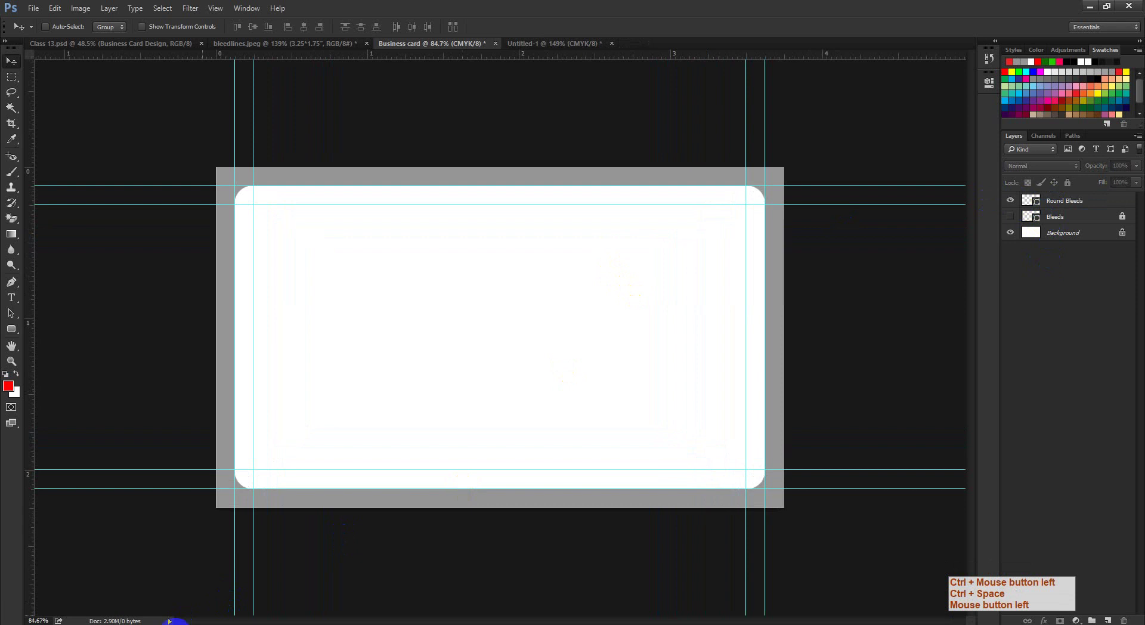
left_click(192, 624)
left_click(179, 567)
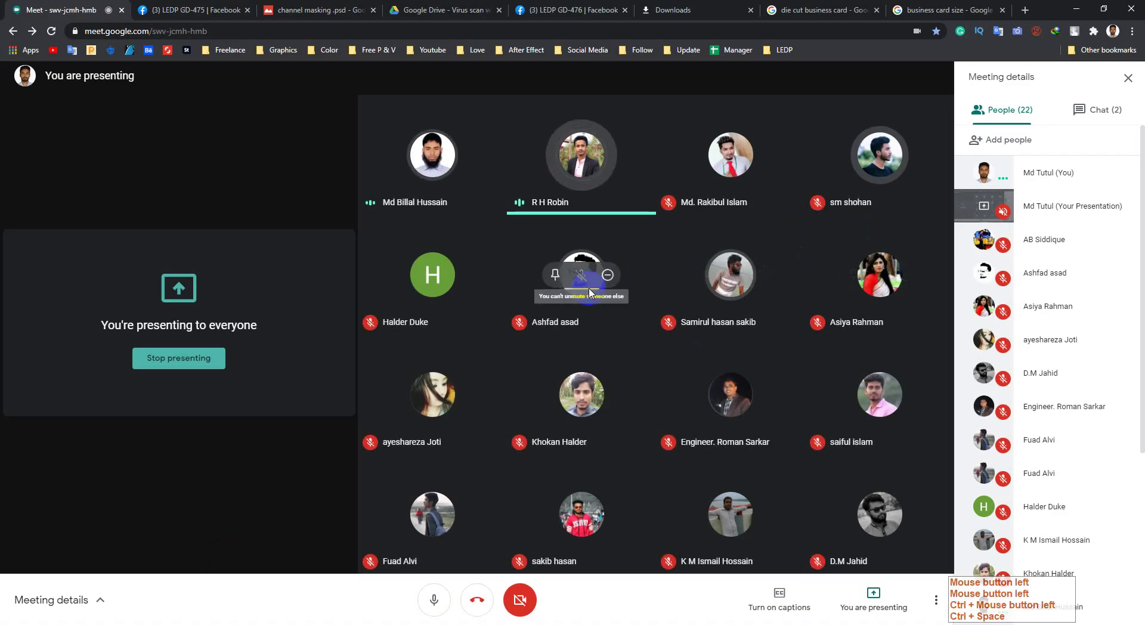
mouse_move(564, 208)
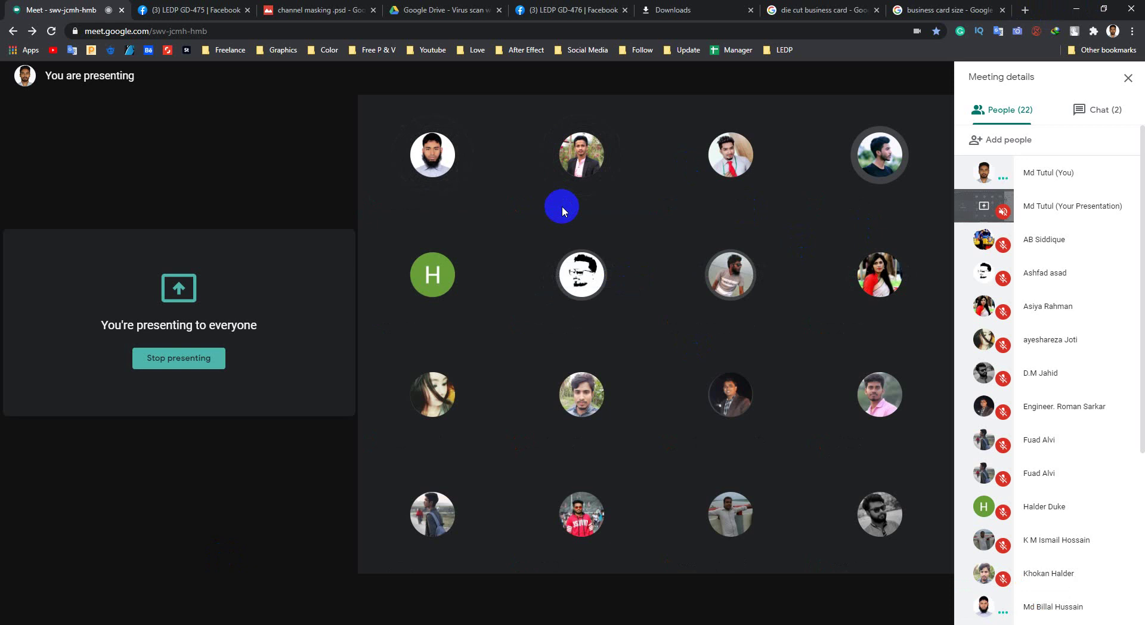
mouse_move(583, 174)
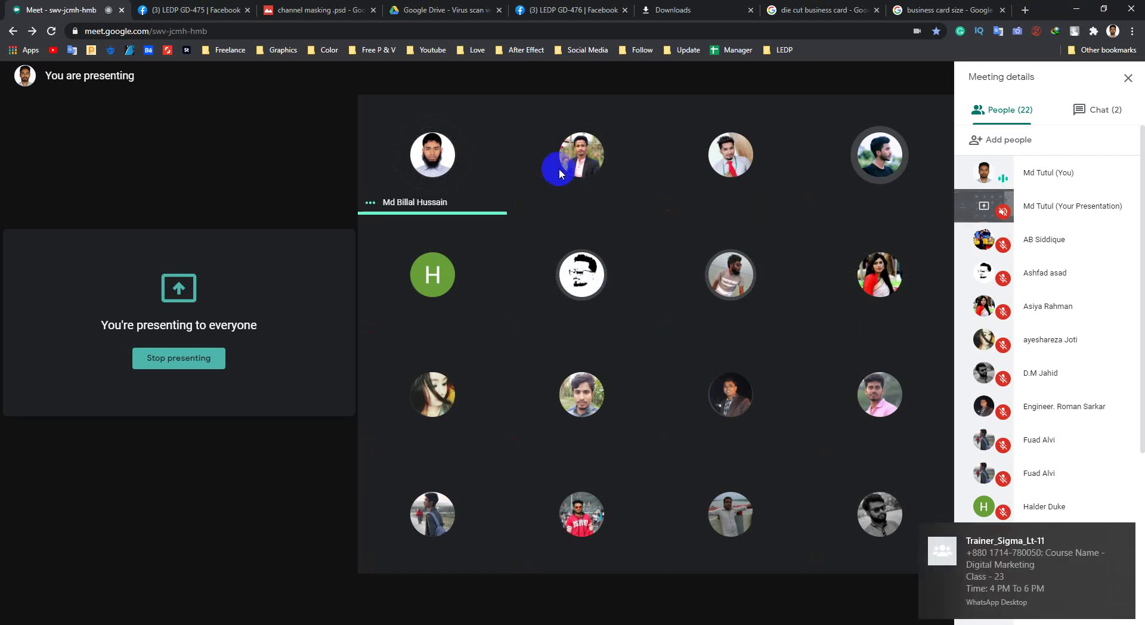
mouse_move(446, 175)
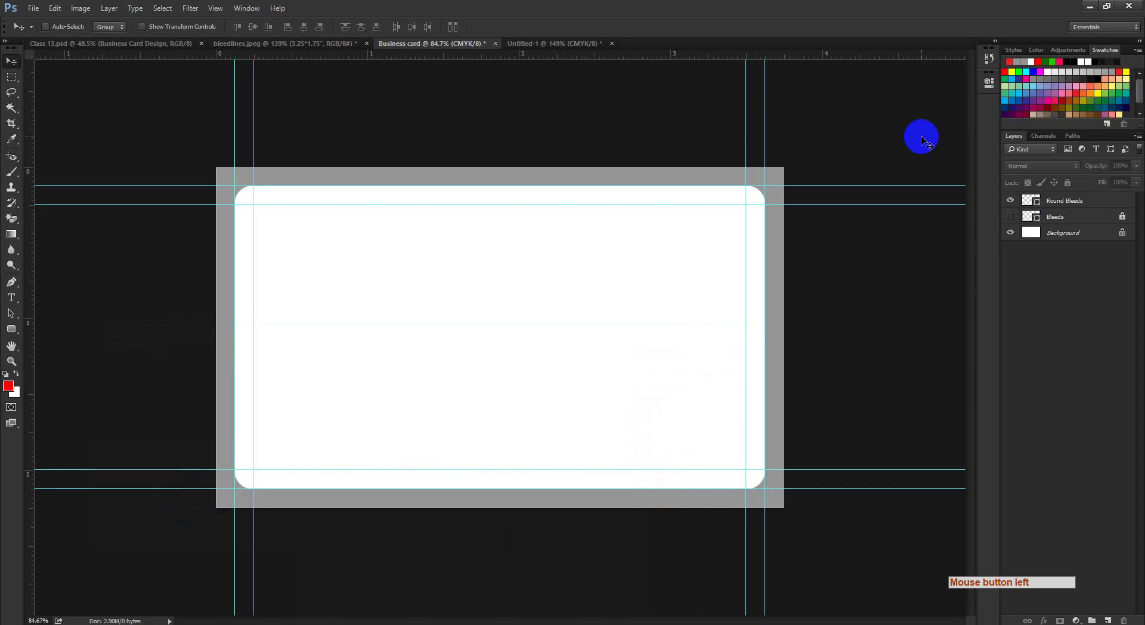
left_click(1076, 8)
left_click_drag(805, 238, 761, 244)
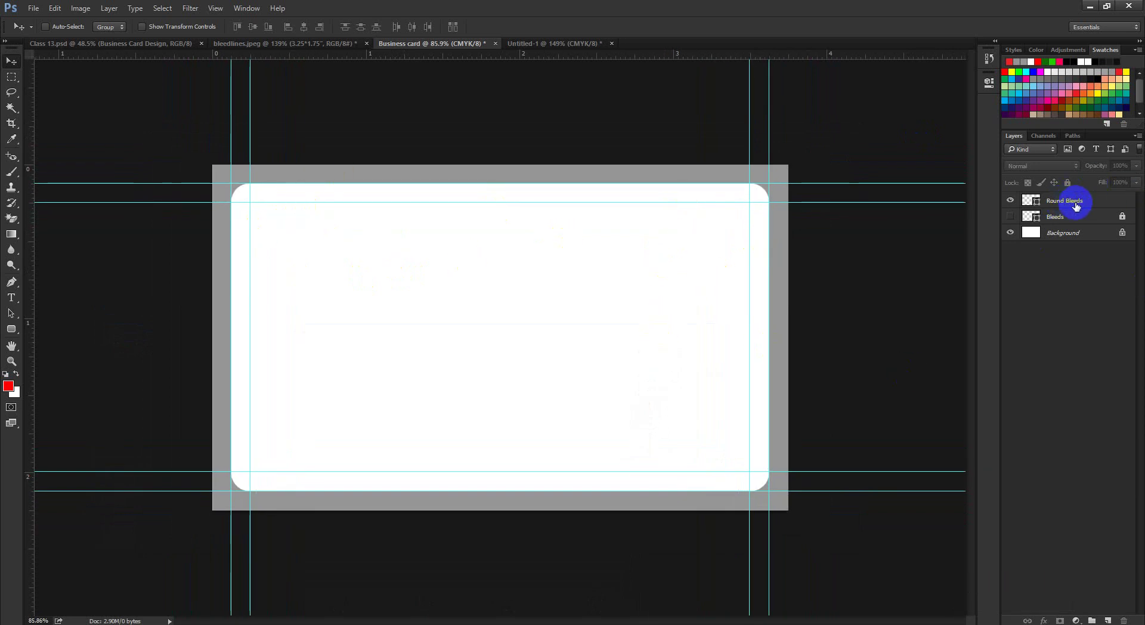
left_click(340, 43)
left_click_drag(288, 305, 1015, 216)
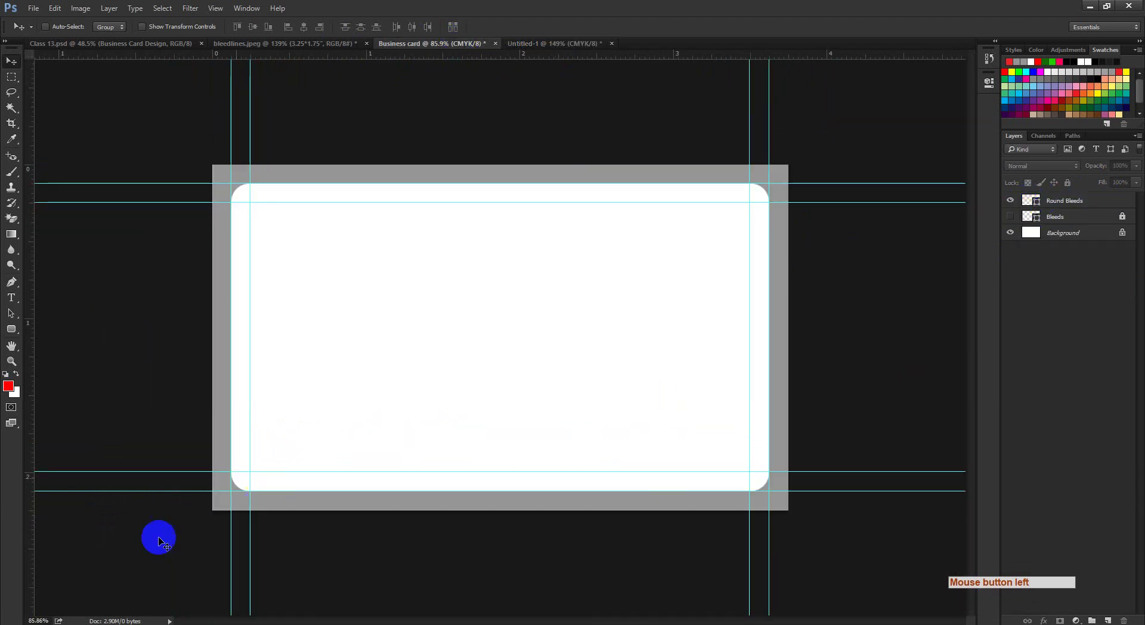
mouse_move(189, 620)
left_click(205, 603)
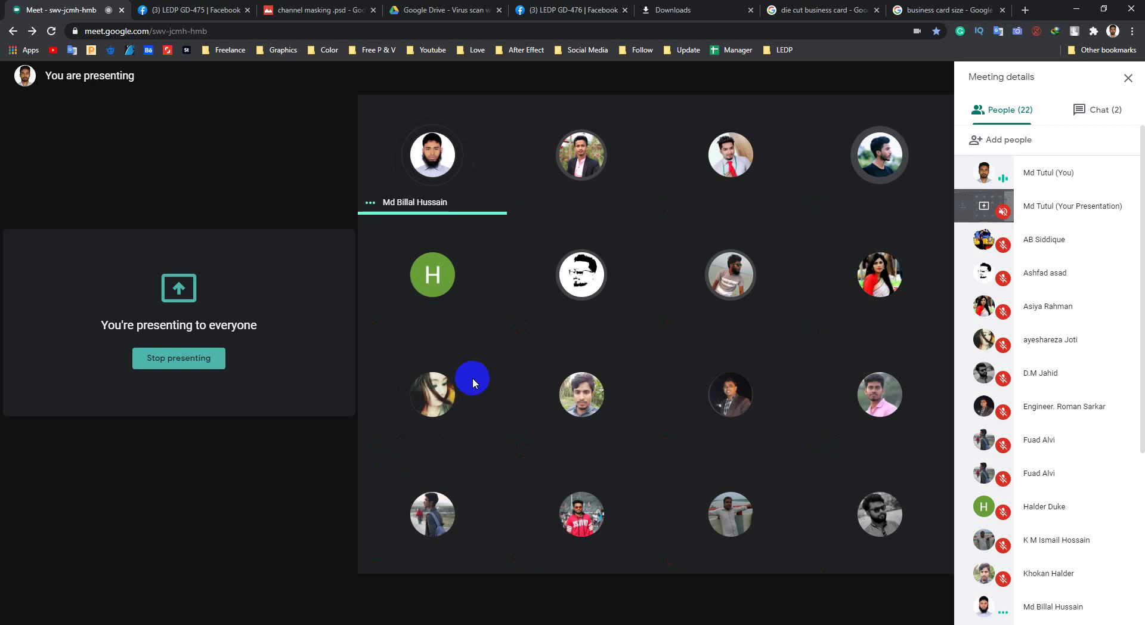
left_click(1077, 9)
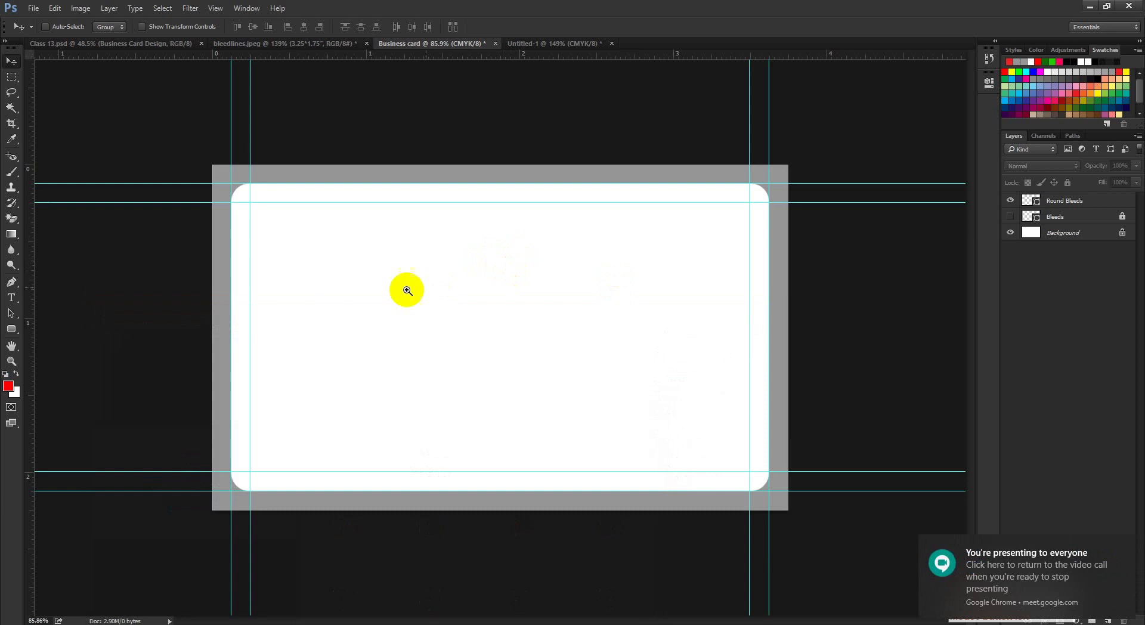
left_click(453, 305, "ctrl")
left_click(442, 308, "alt")
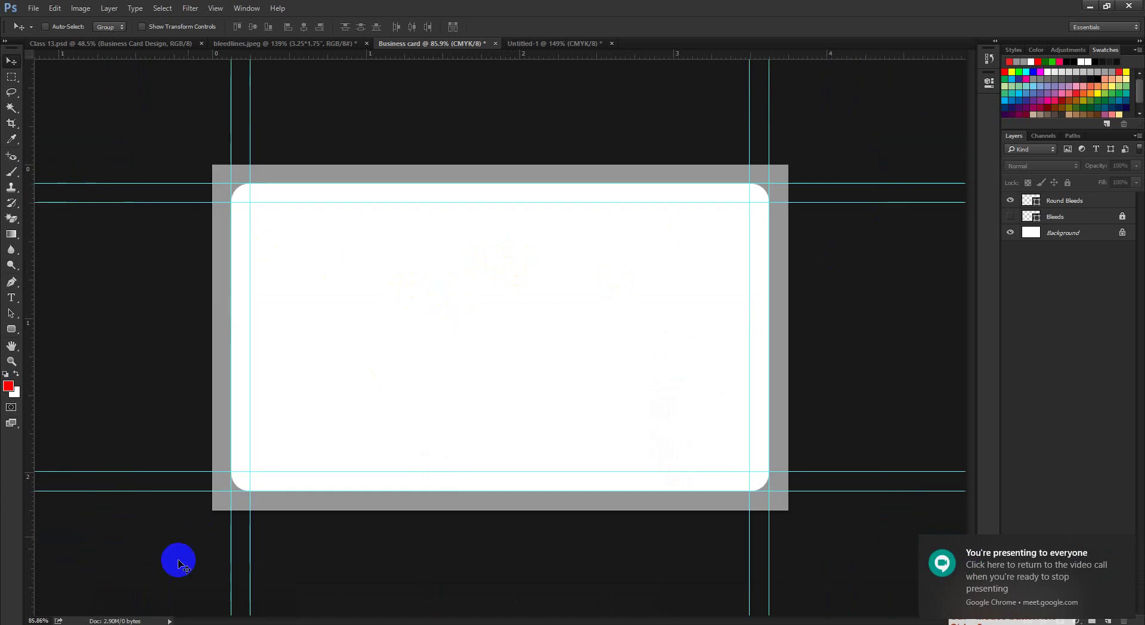
- Fully lock the Round Bleeds layer and hide it
left_click(706, 256)
left_click(1110, 204)
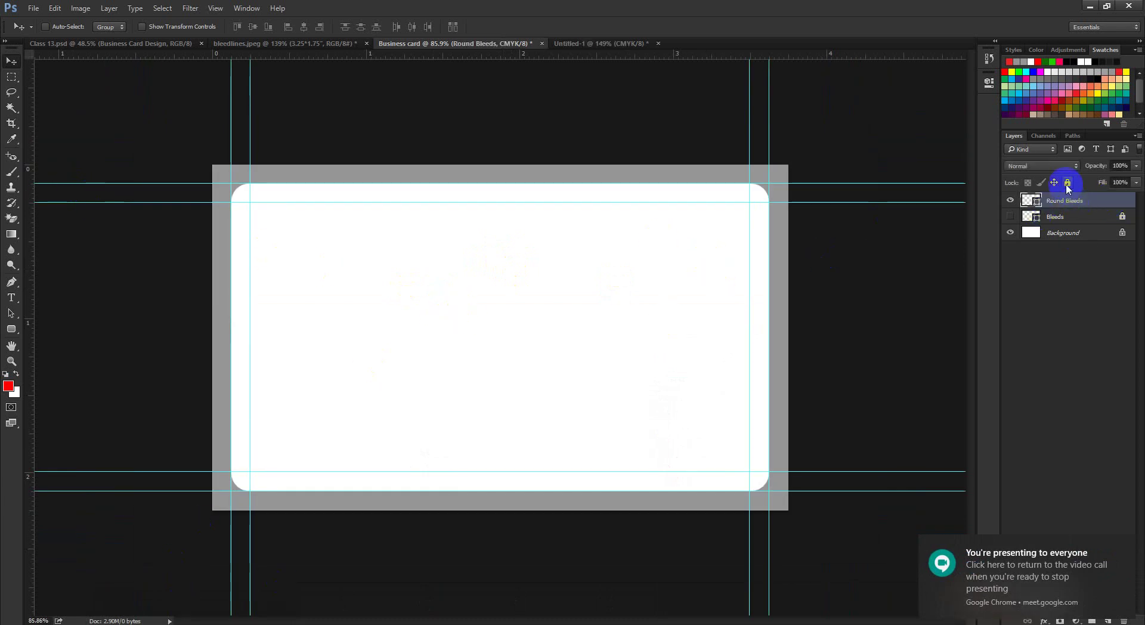
left_click(1010, 201)
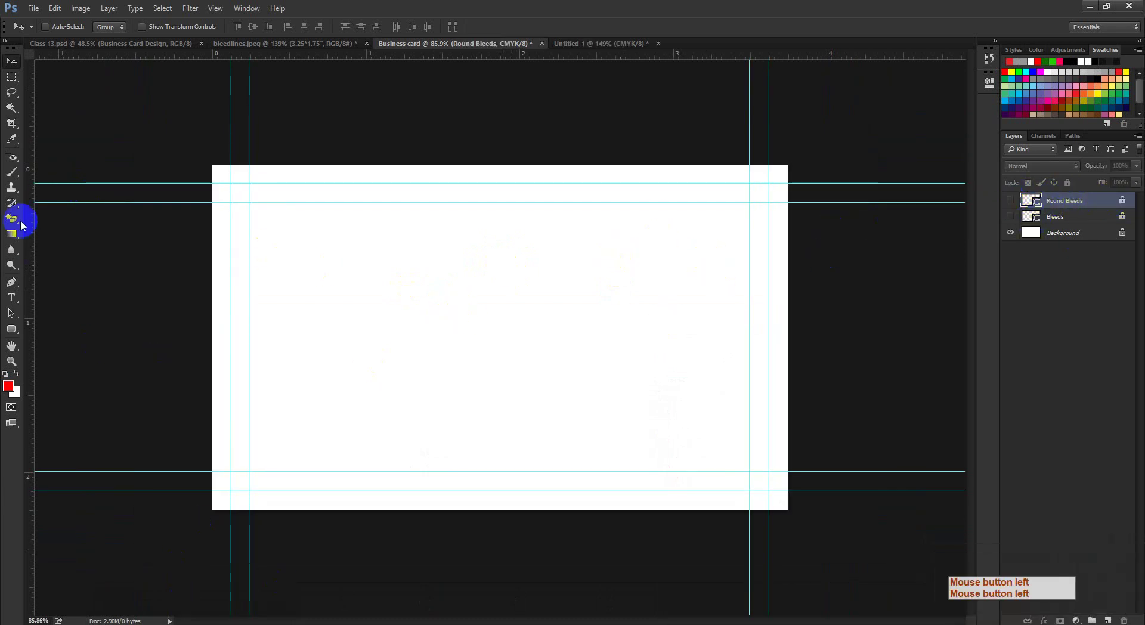
- Draw a 1050 x 600 px rounded rectangle with a 35 px radius between the outer guides and remove its fill
left_click_drag(11, 328, 67, 344)
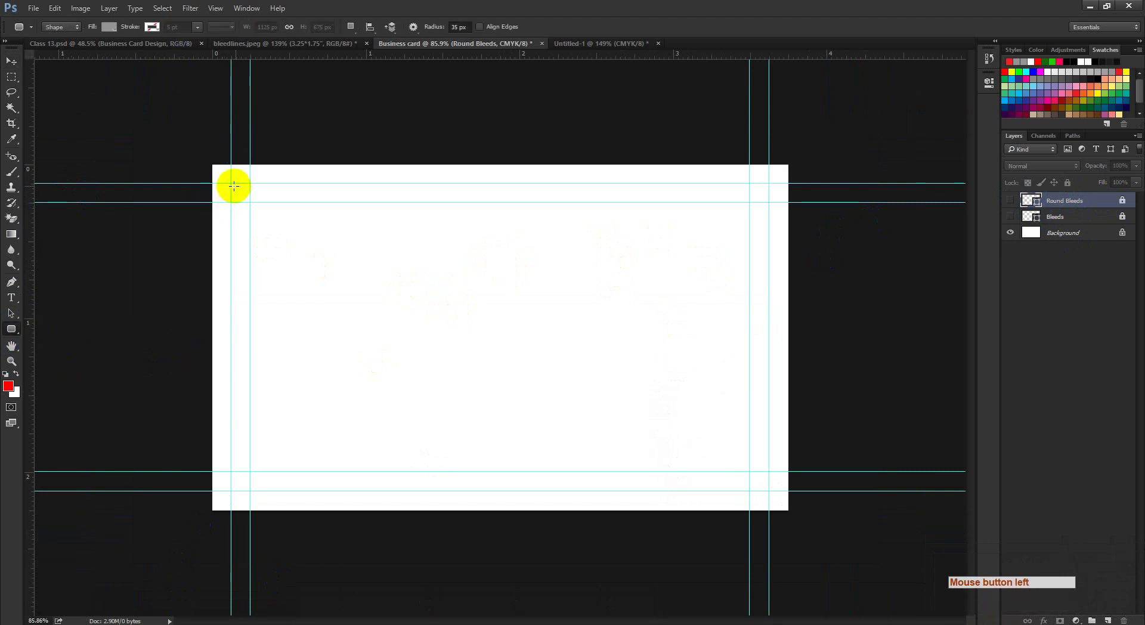
left_click_drag(233, 186, 767, 488)
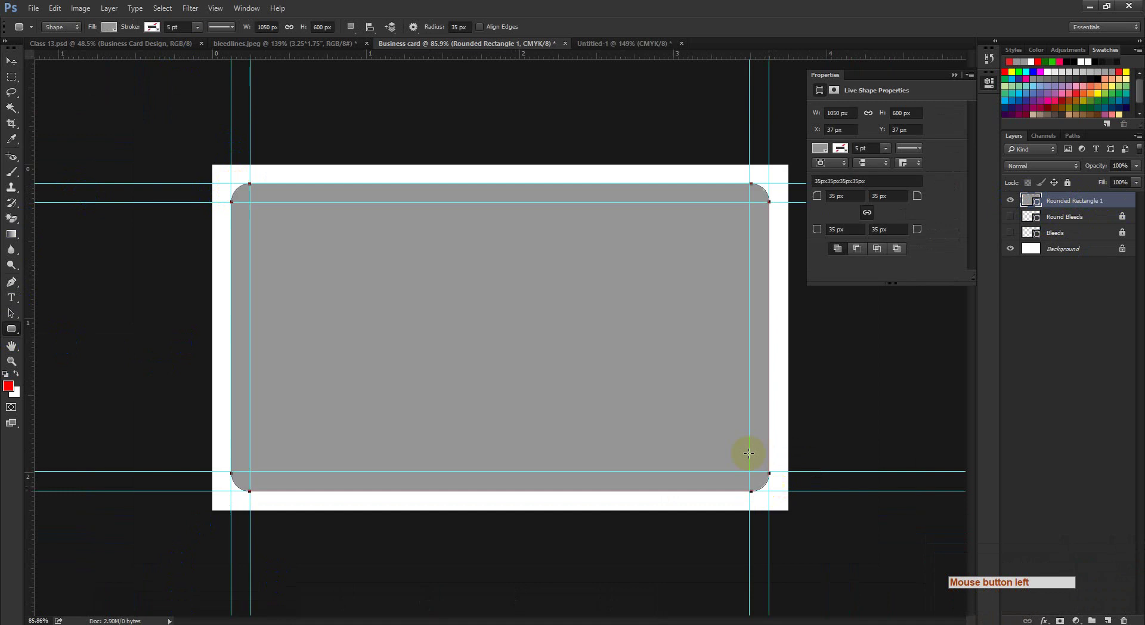
left_click(121, 32)
left_click(53, 41)
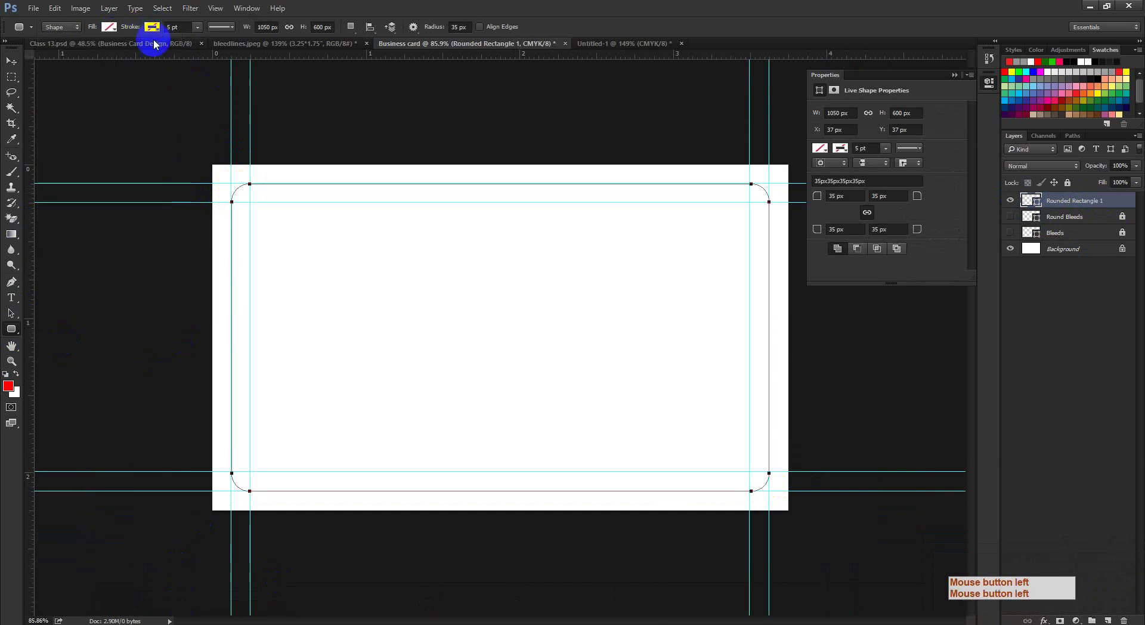
- Give the rounded rectangle a red stroke of 1 pt
left_click(152, 28)
left_click(93, 89)
left_click(175, 29)
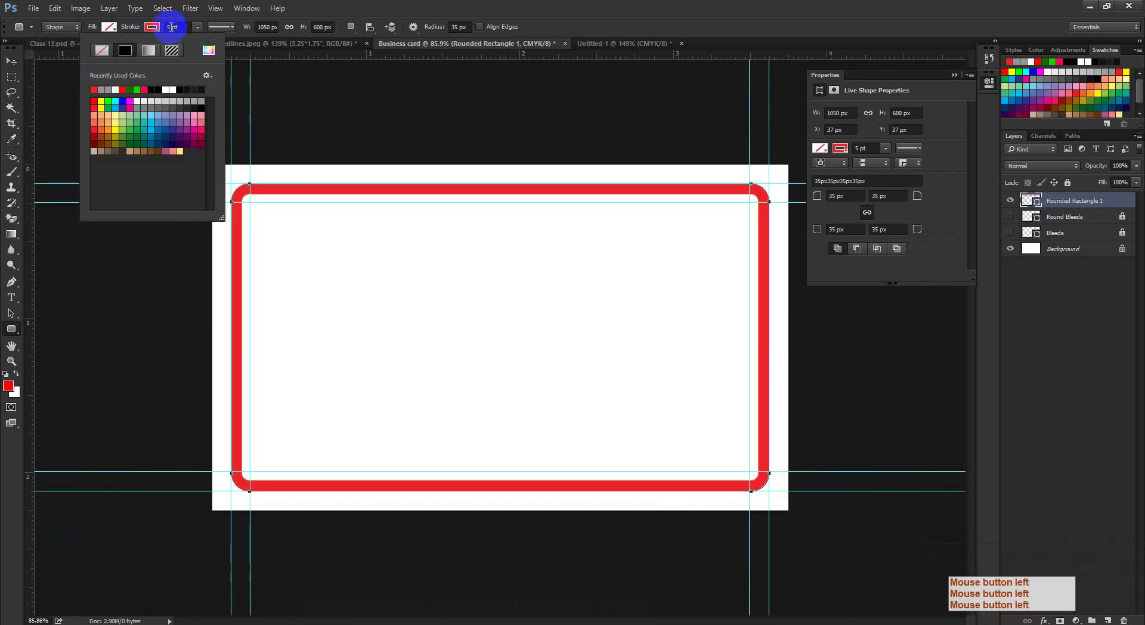
type("1")
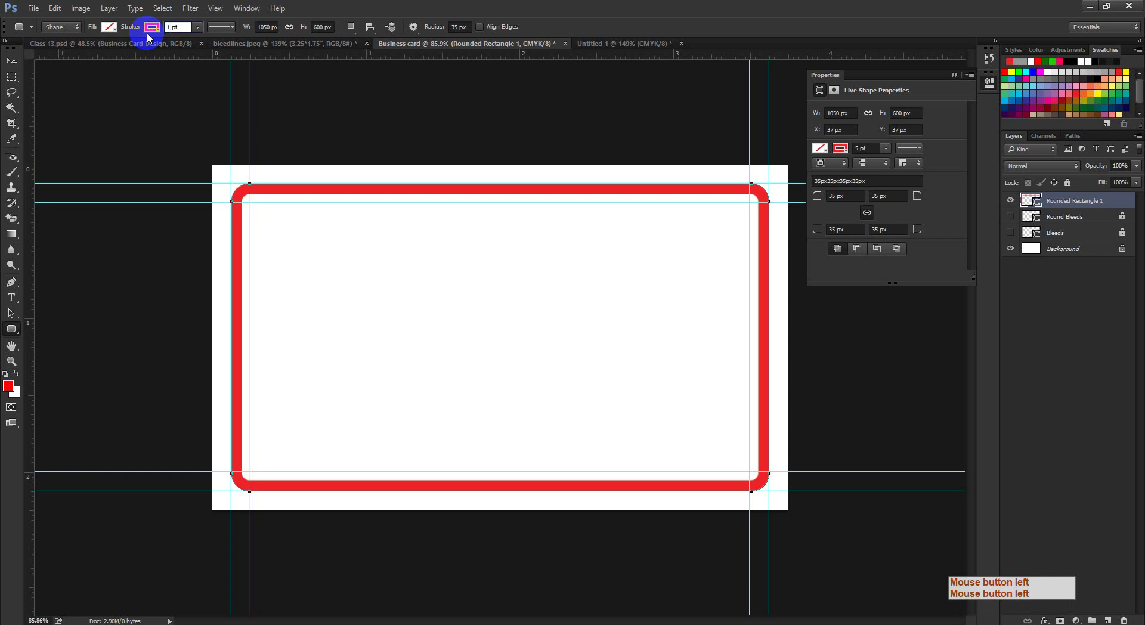
key("Return")
- Rename the red outline's shape layer as Die Cut
left_click(12, 59)
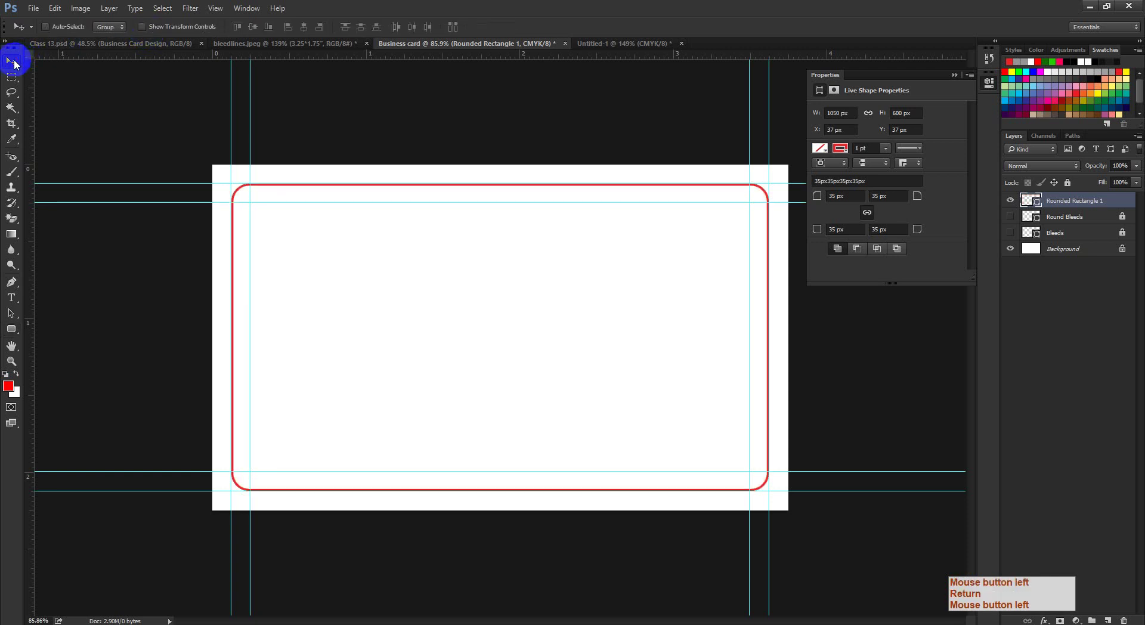
double_click(1061, 199)
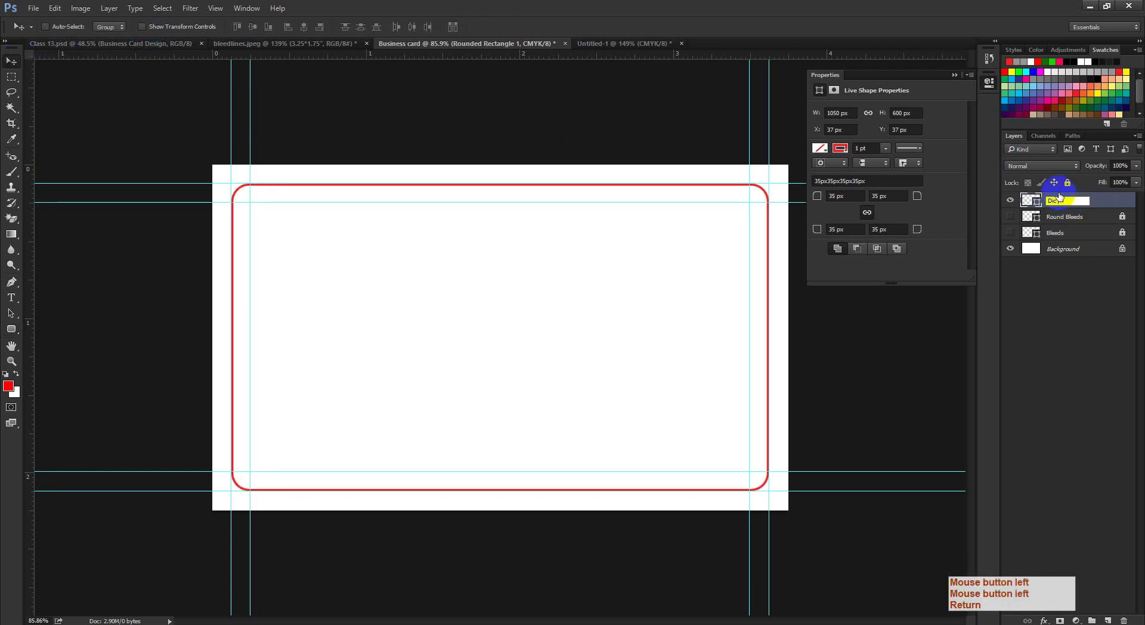
left_click(1056, 232)
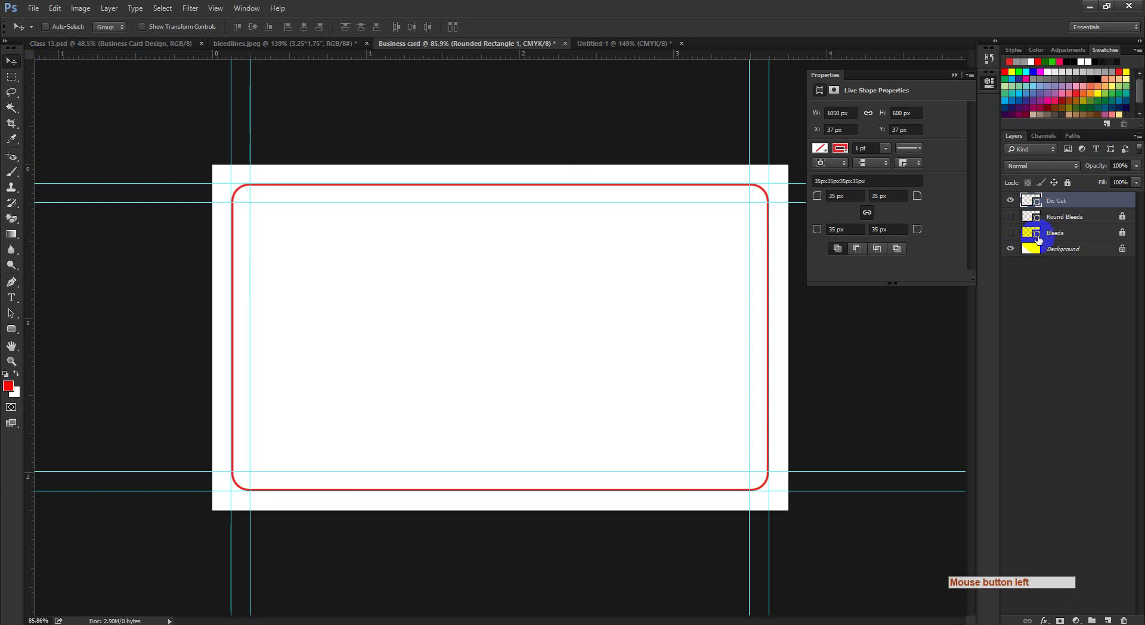
- Show the Round Bleeds and Bleeds layers again and group them together with the Die Cut layer
left_click(1011, 217)
left_click(1010, 233)
left_click(1011, 233)
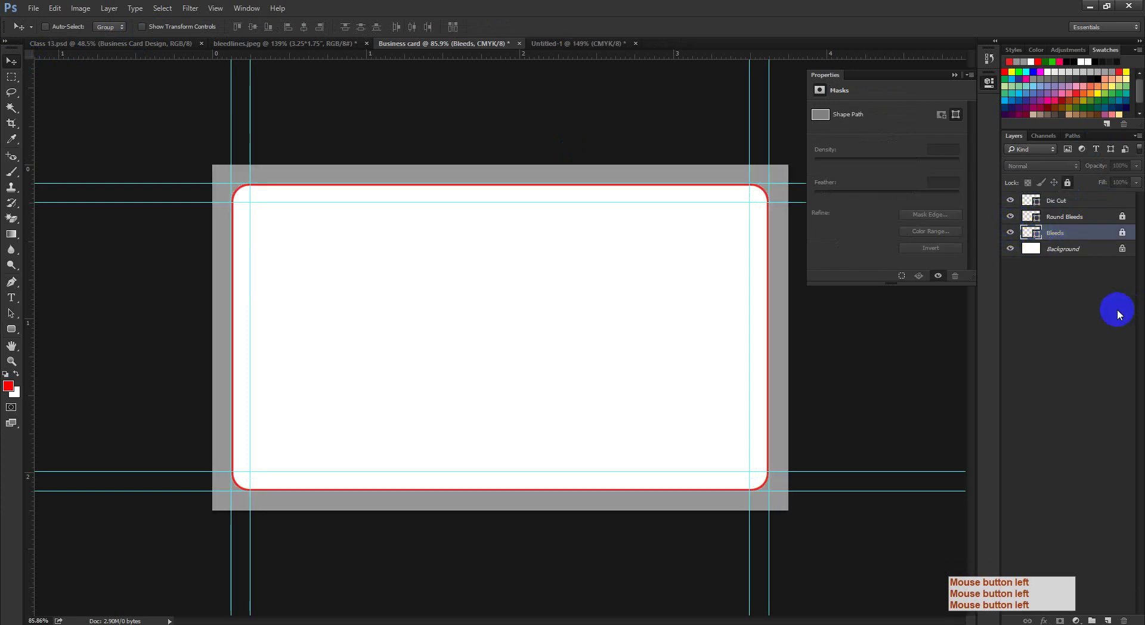
left_click(1059, 206)
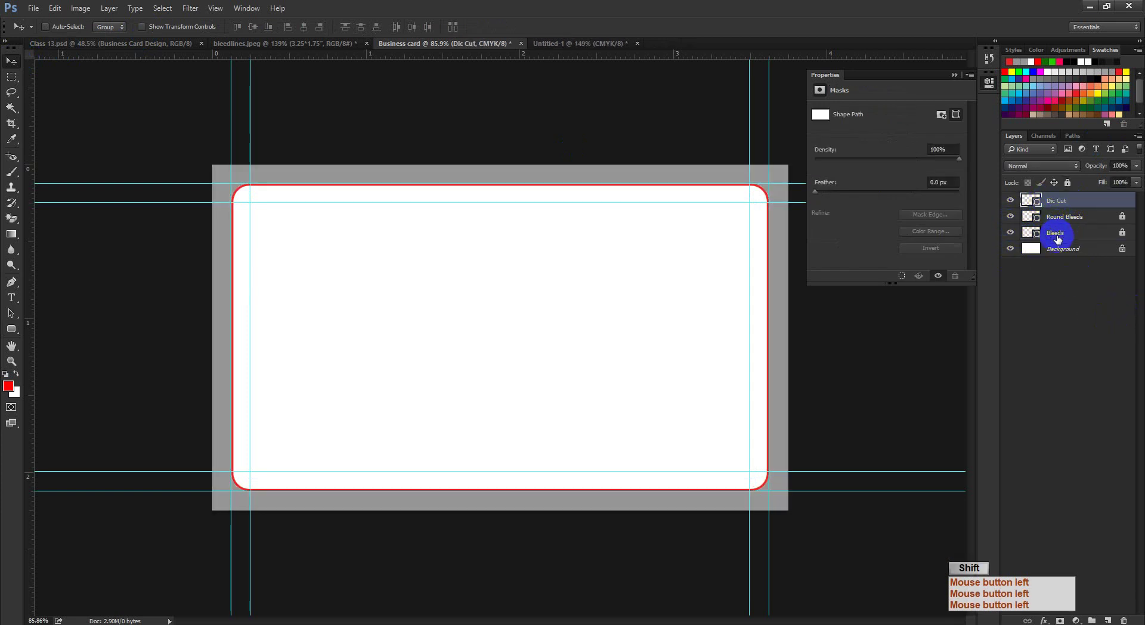
left_click(1057, 236, "shift")
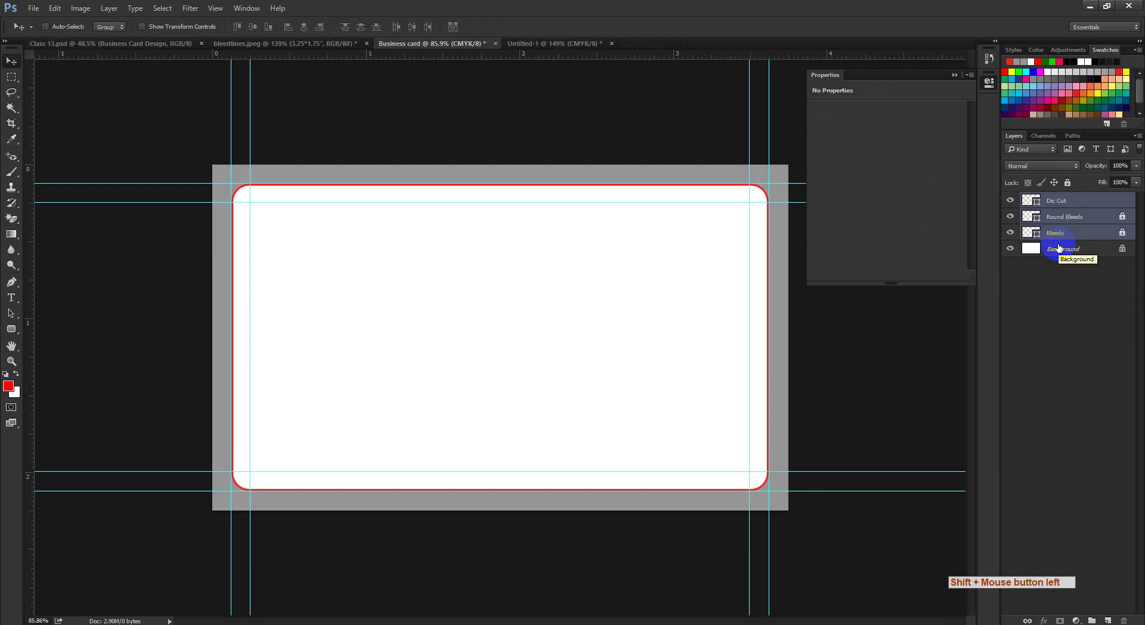
key("ctrl+g")
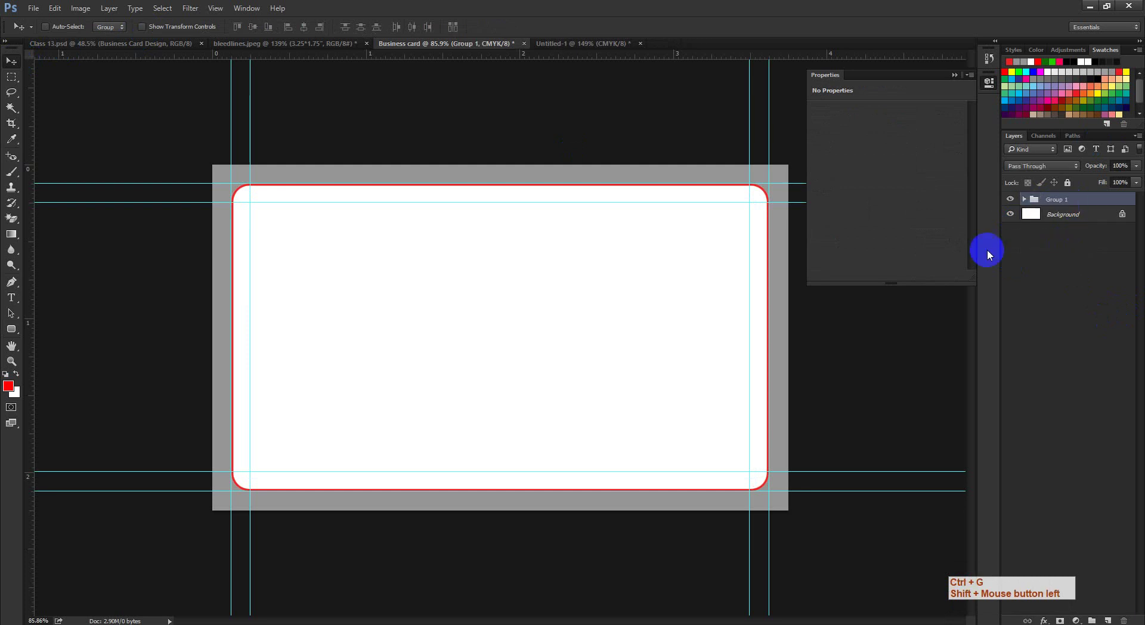
- Toggle the new group's visibility to compare the card with and without its frames, leave it shown, and collapse the shape properties
left_click(1011, 200)
left_click(1012, 199)
left_click(1012, 200)
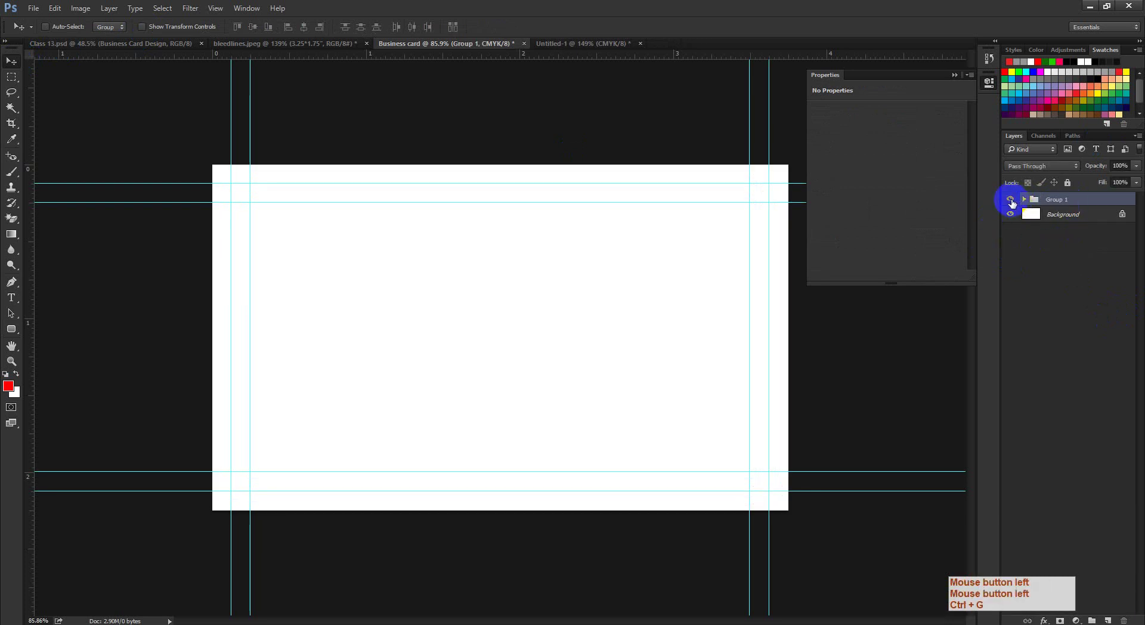
left_click(1011, 199)
left_click(683, 368, "ctrl")
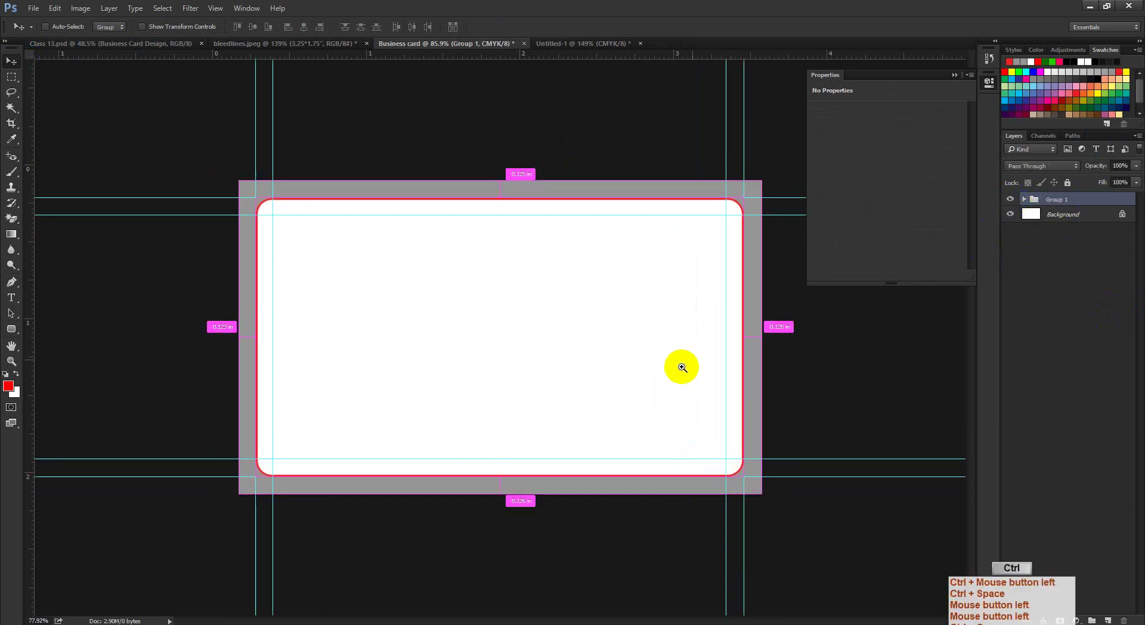
left_click(958, 76)
left_click_drag(785, 266, 704, 327)
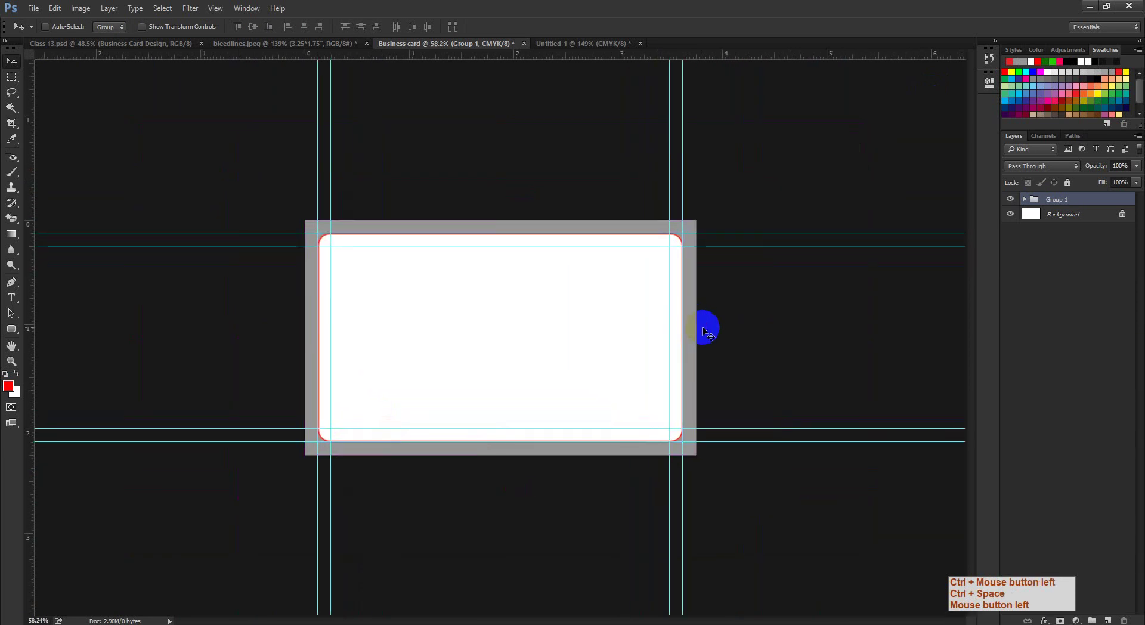
left_click_drag(601, 294, 609, 301)
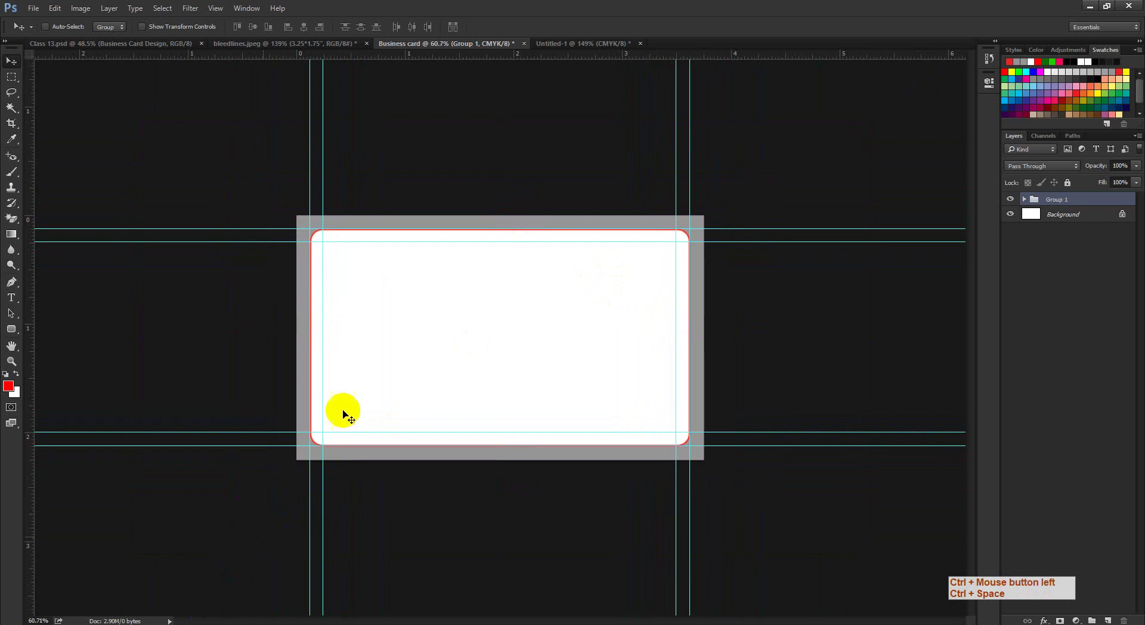
left_click(281, 275)
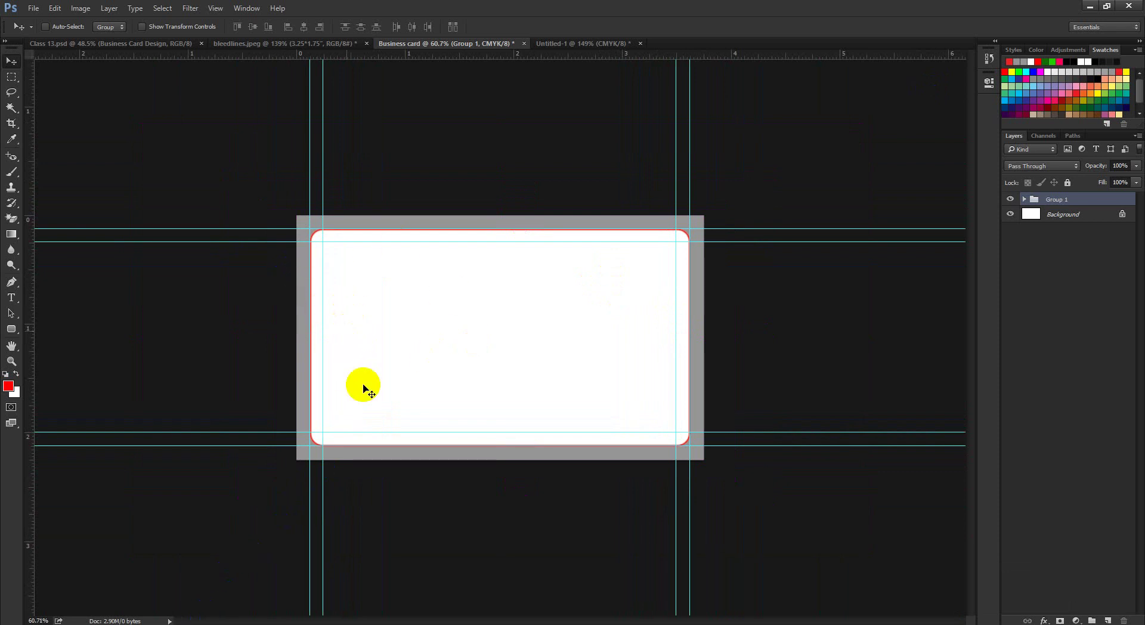
left_click(123, 600)
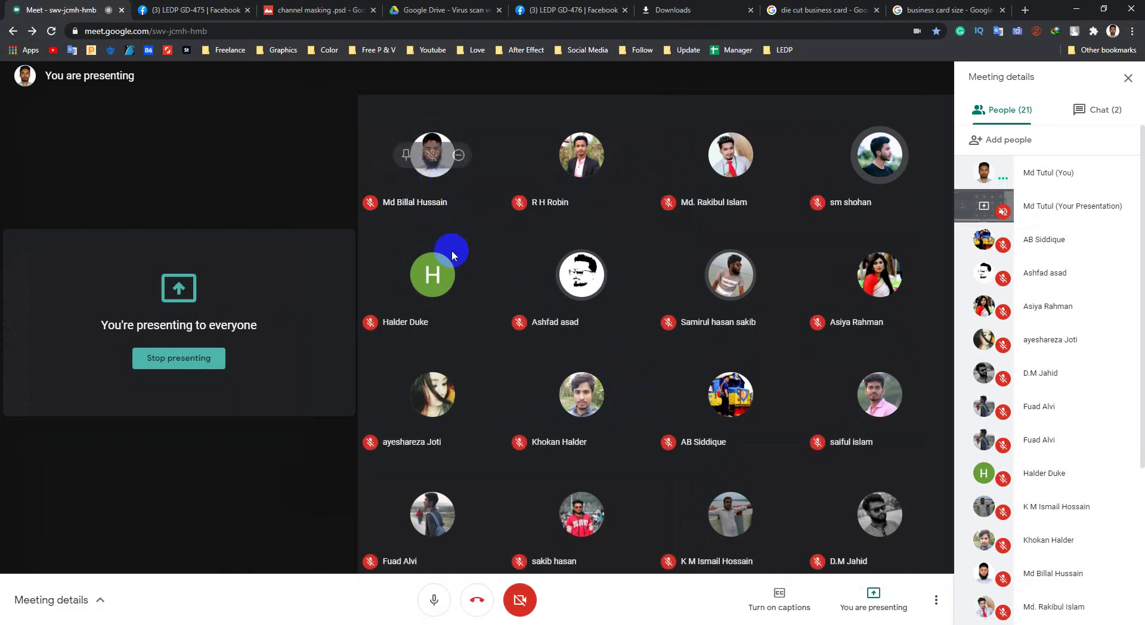
left_click(230, 618)
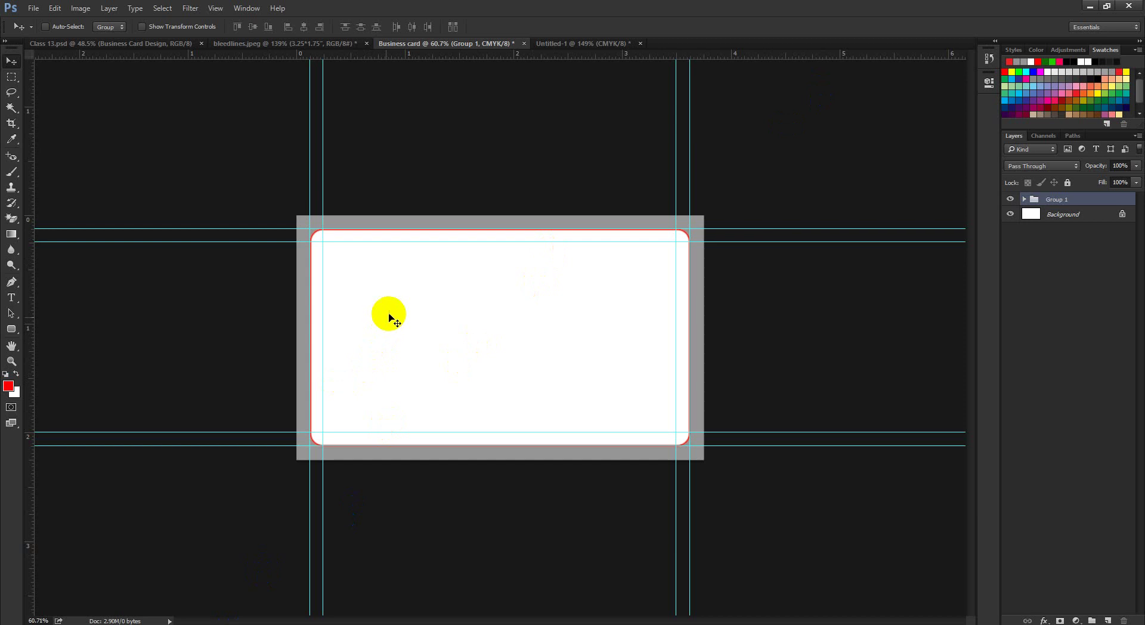
key("ctrl+space")
mouse_move(195, 623)
left_click(148, 592)
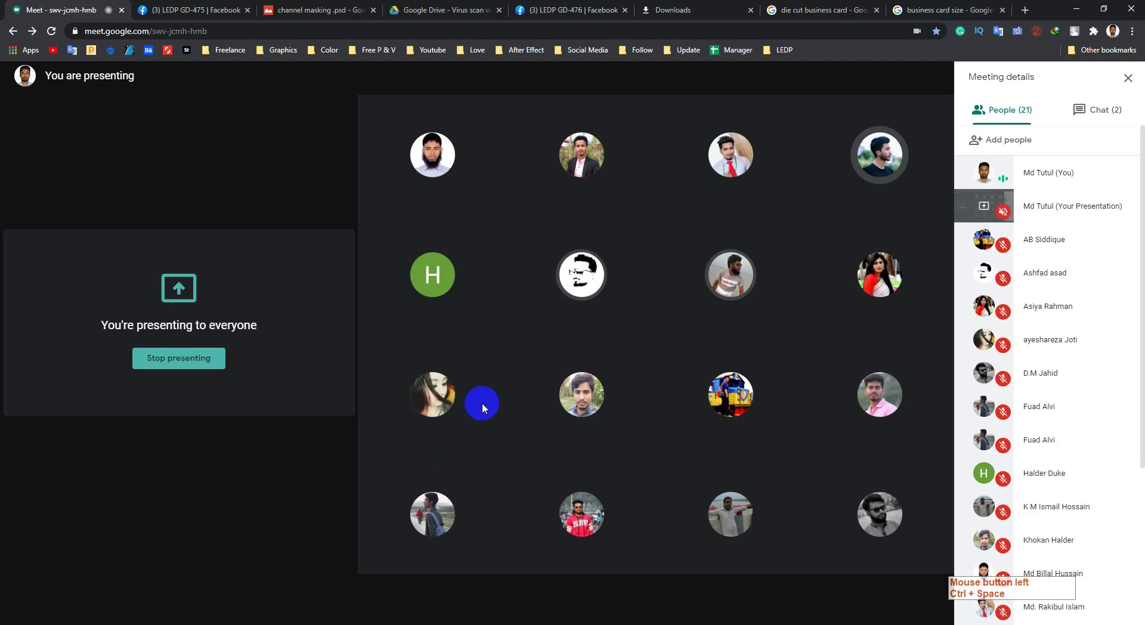
left_click(230, 617)
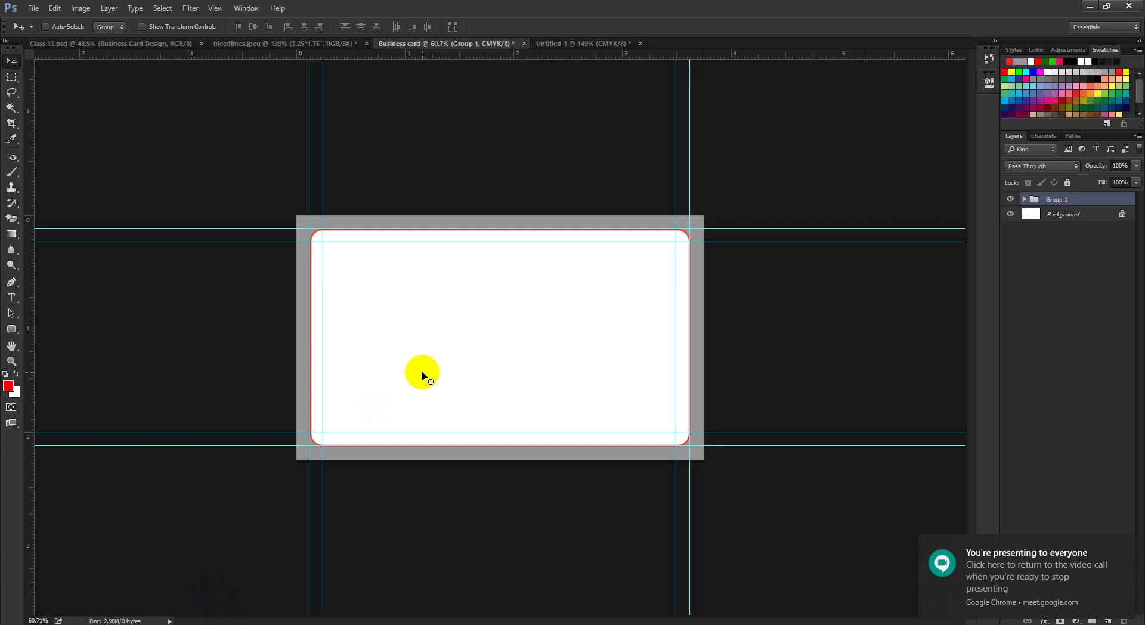
left_click_drag(407, 340, 457, 370)
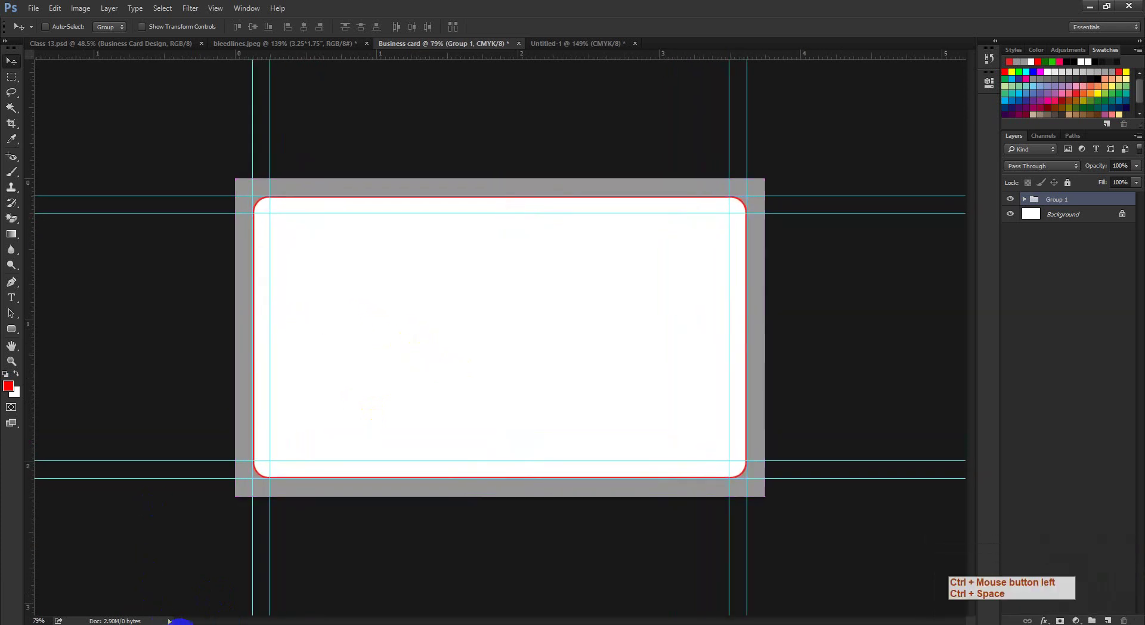
left_click(170, 619)
left_click(131, 582)
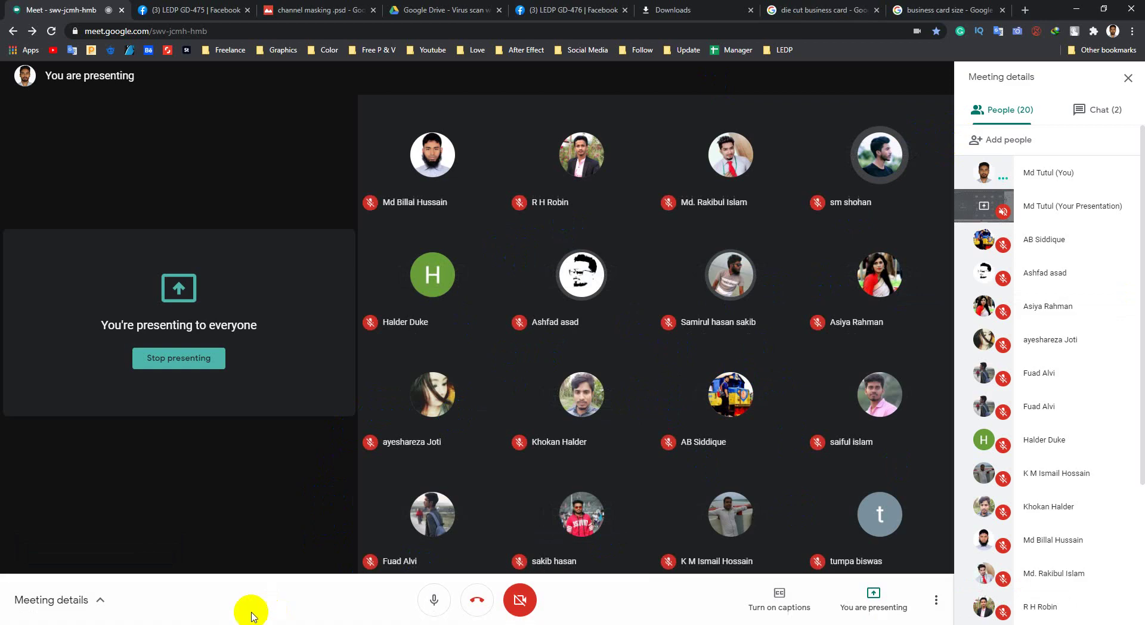
left_click(487, 274)
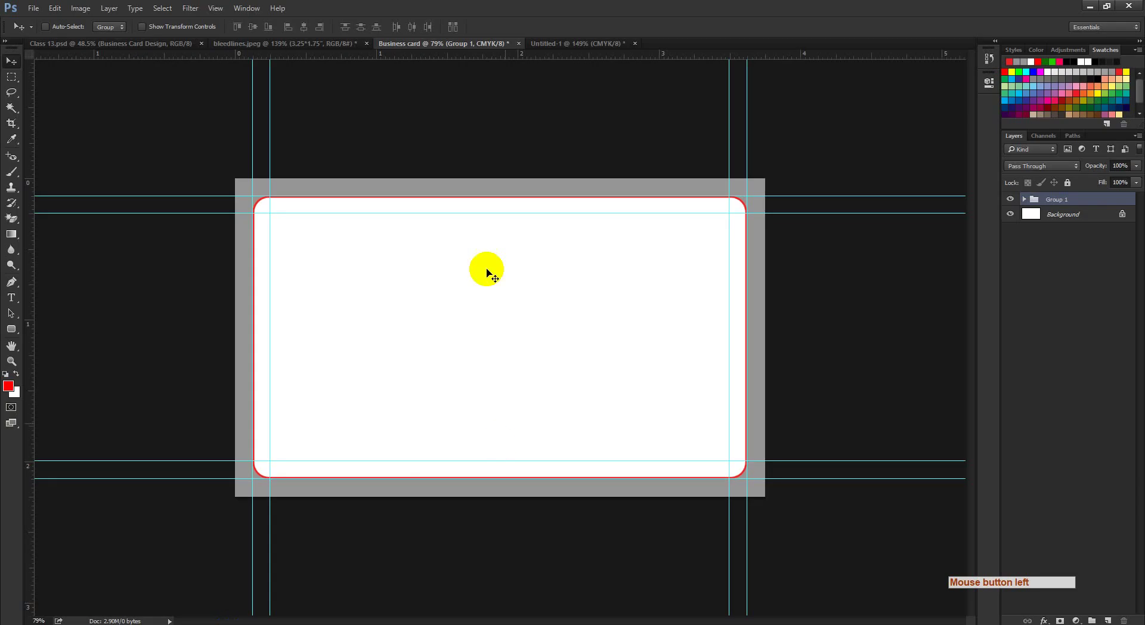
- Switch to the Class 13.psd document and examine its list of class topics
left_click(159, 43)
key("ctrl+space")
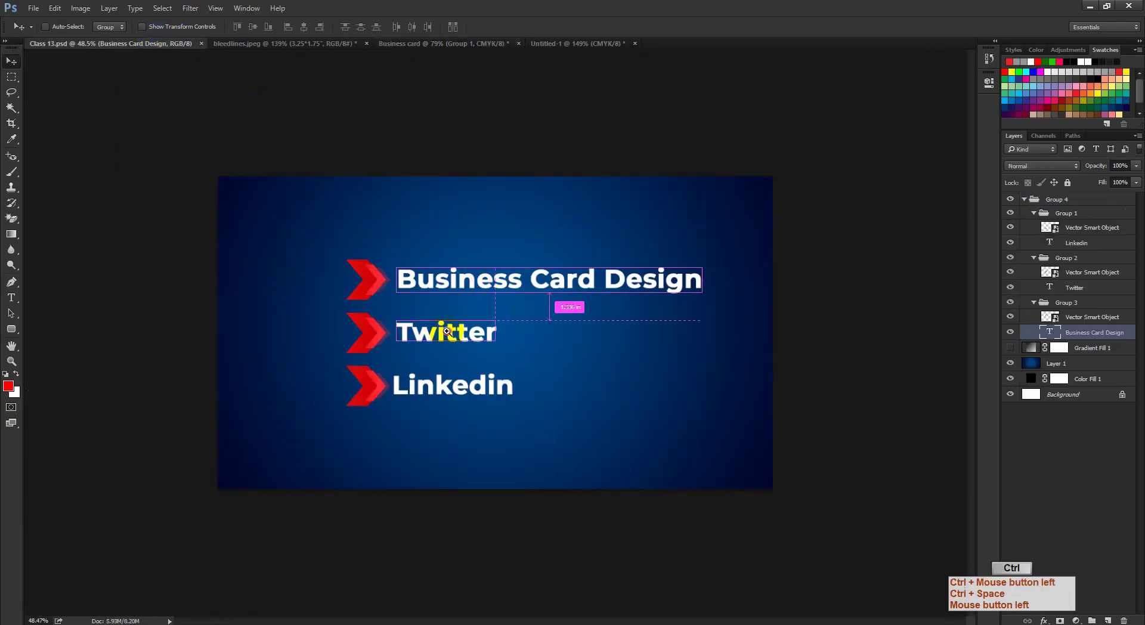
left_click_drag(450, 335, 465, 339)
left_click(464, 340, "ctrl+alt")
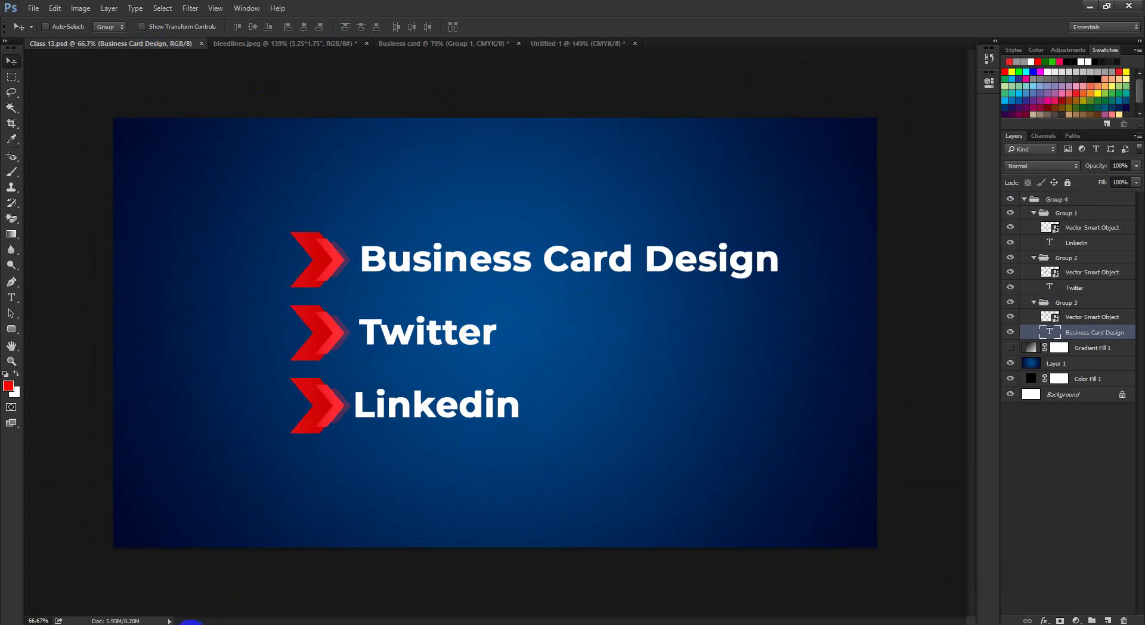
left_click(186, 624)
left_click(153, 599)
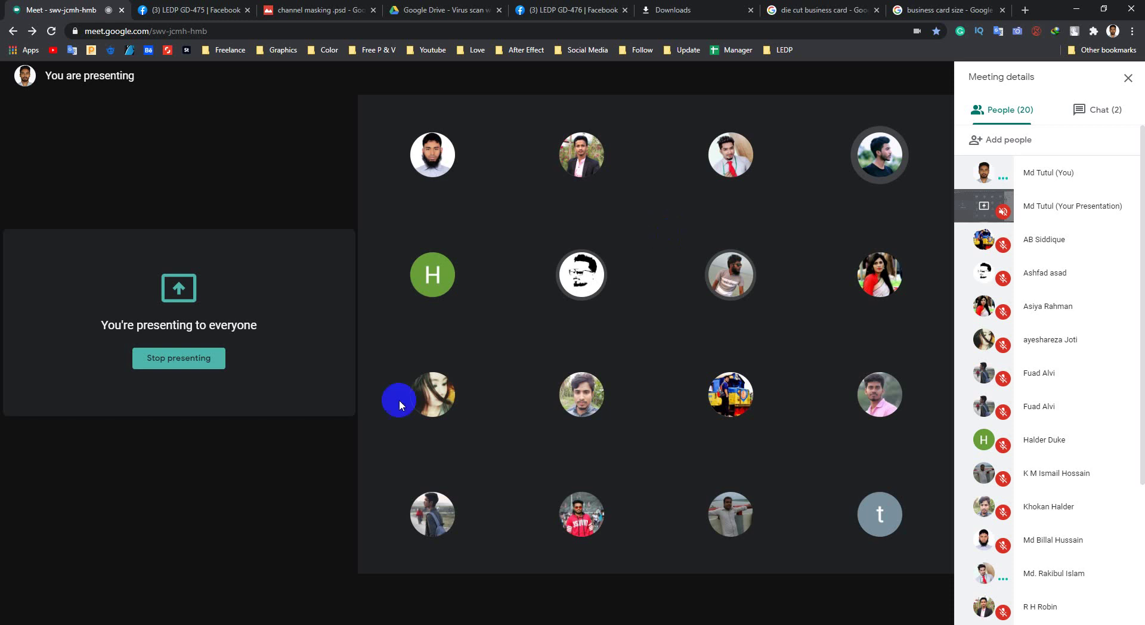
mouse_move(173, 621)
left_click(239, 576)
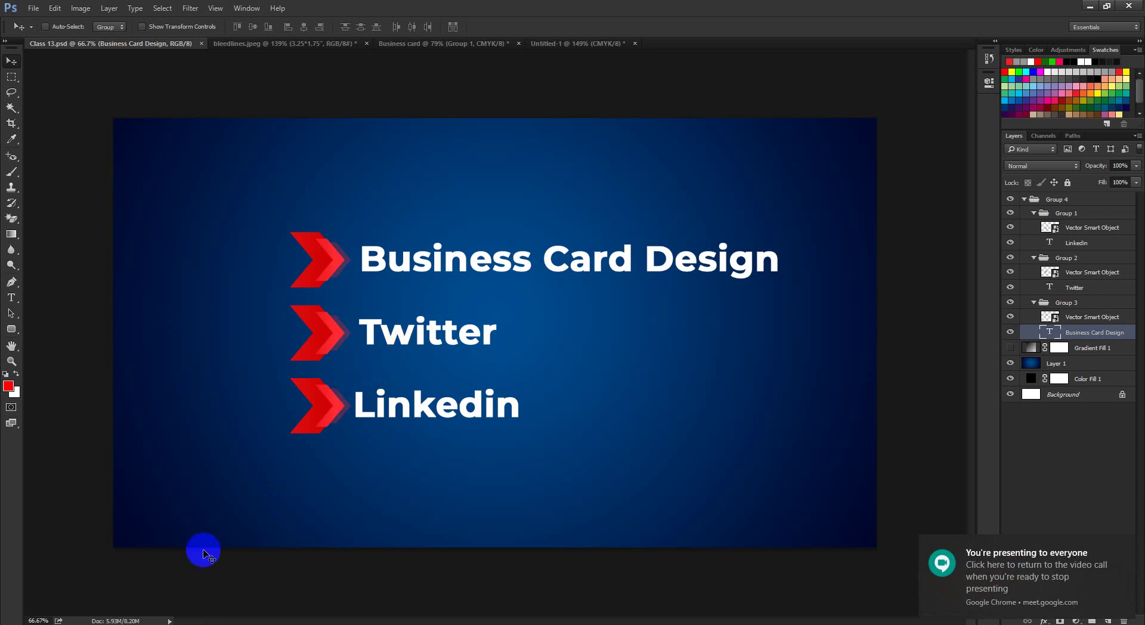
mouse_move(170, 617)
left_click(399, 576)
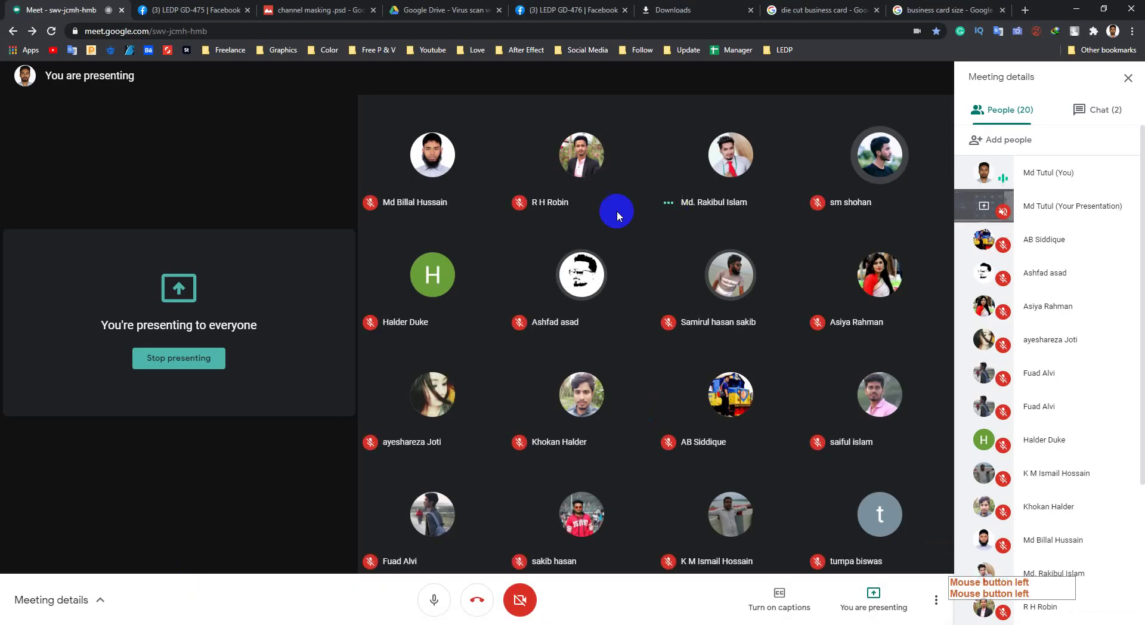
- Switch between the Google Meet call and the Class 13.psd topic slide in Photoshop to review the class topics and participants
mouse_move(625, 389)
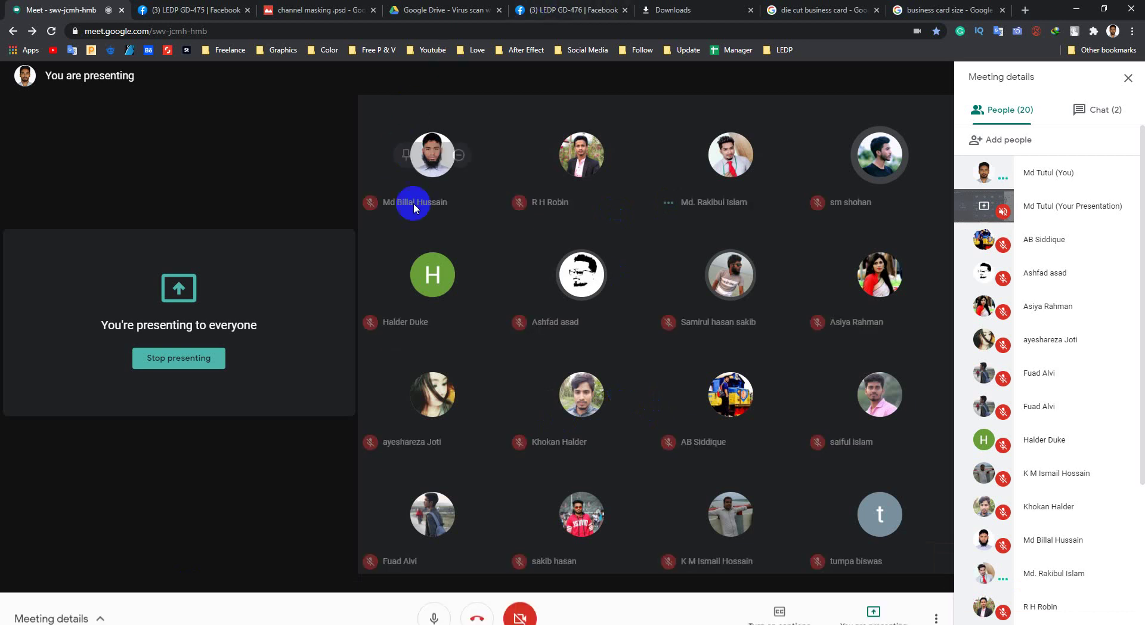
mouse_move(715, 395)
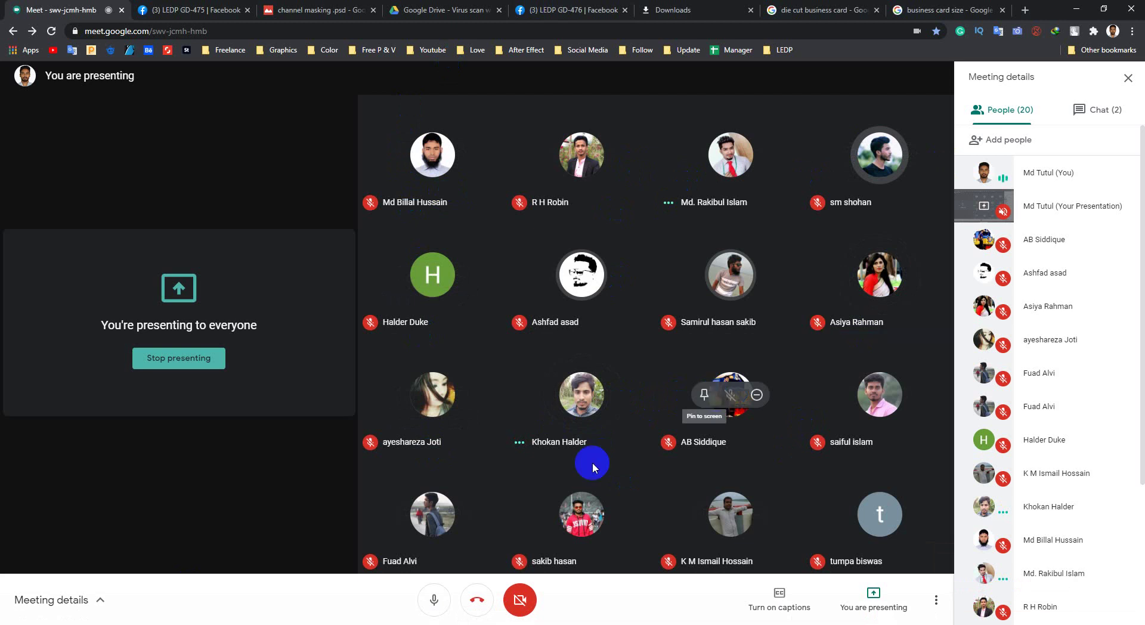
left_click(229, 620)
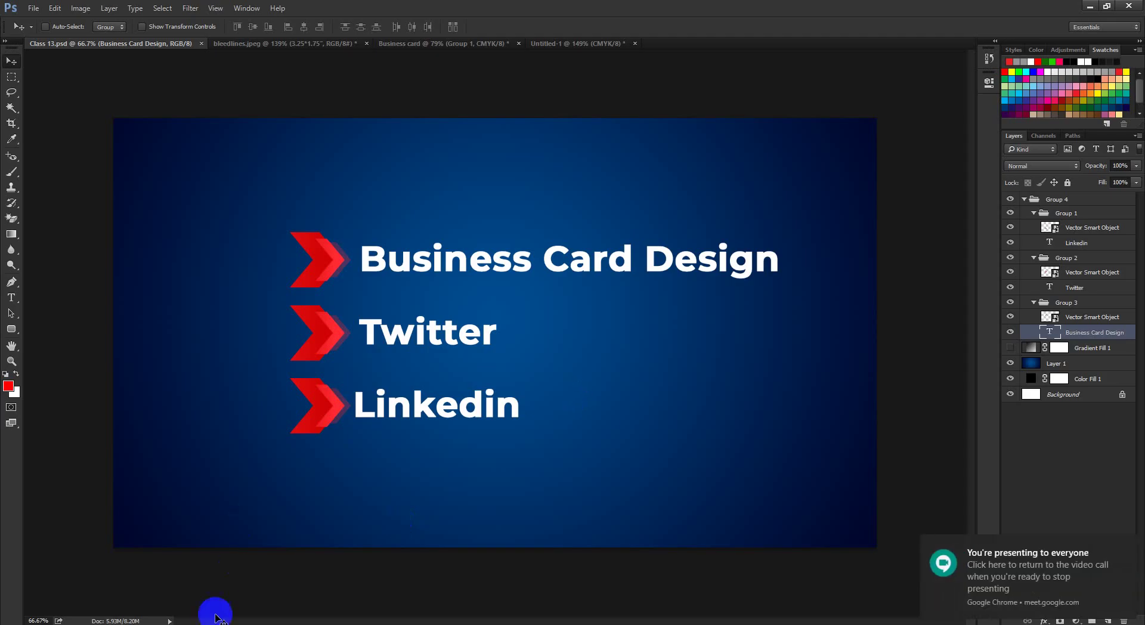
mouse_move(214, 614)
left_click(123, 581)
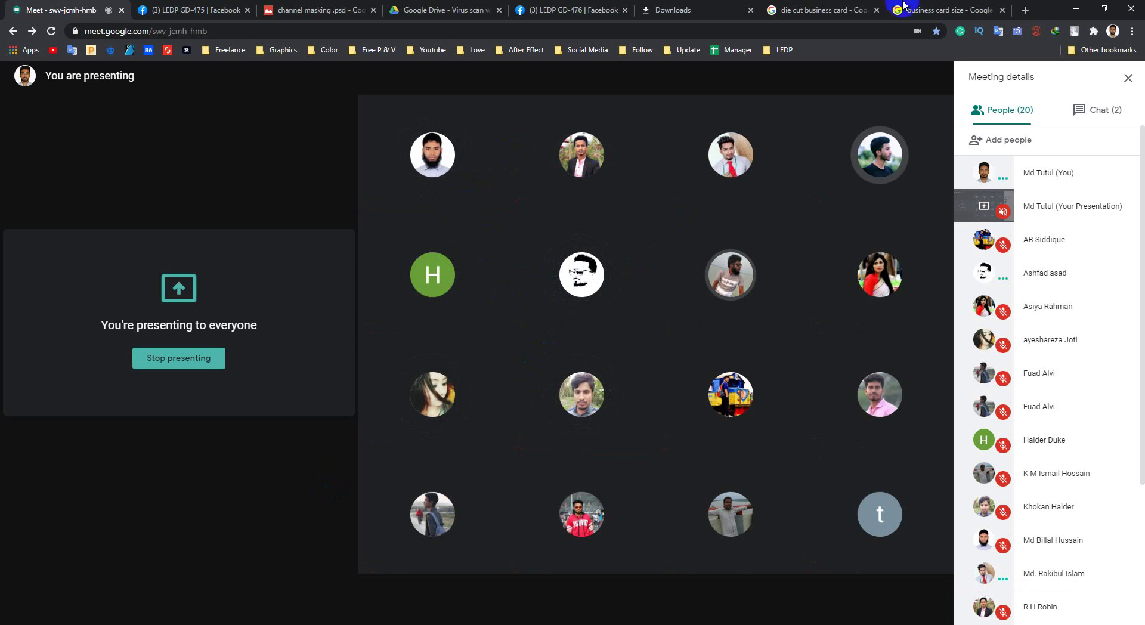
mouse_move(572, 182)
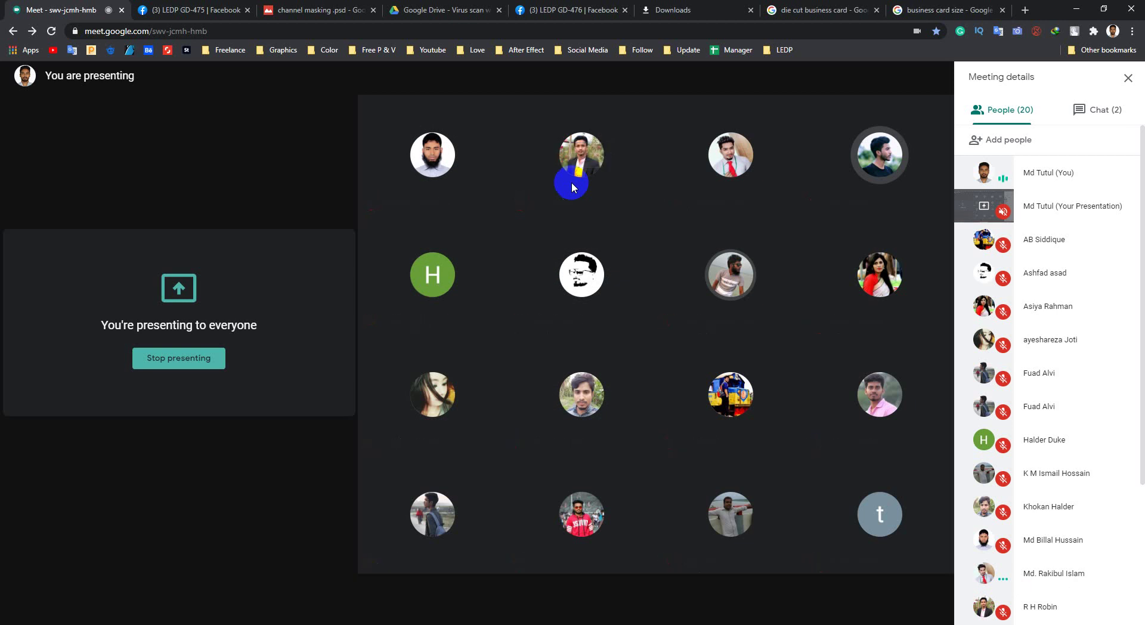
left_click(235, 622)
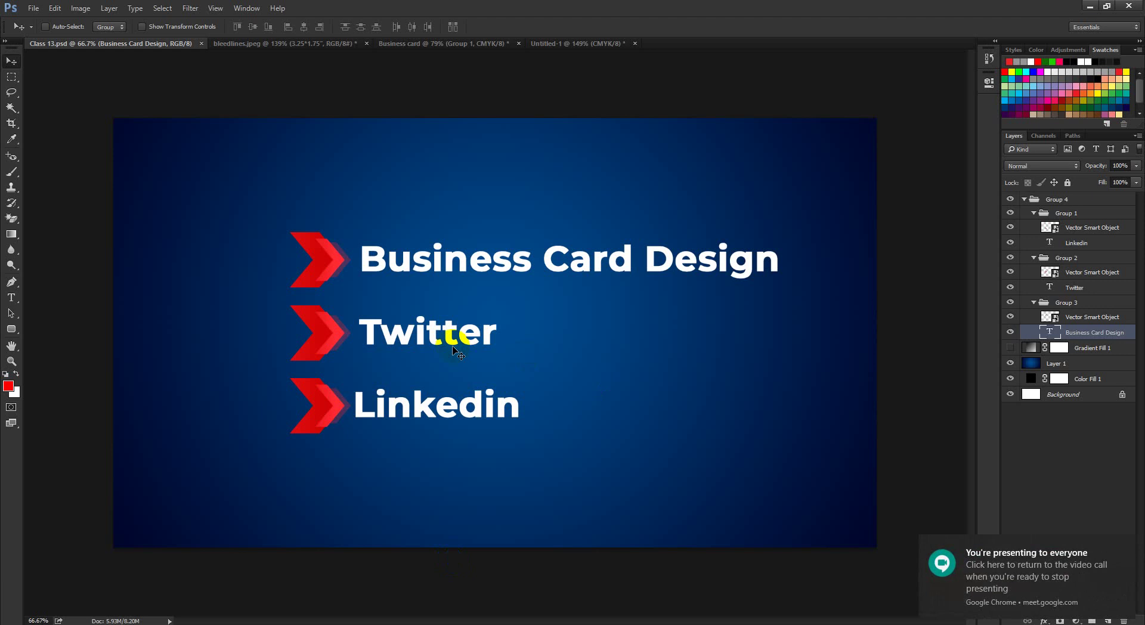
left_click(191, 620)
left_click(155, 569)
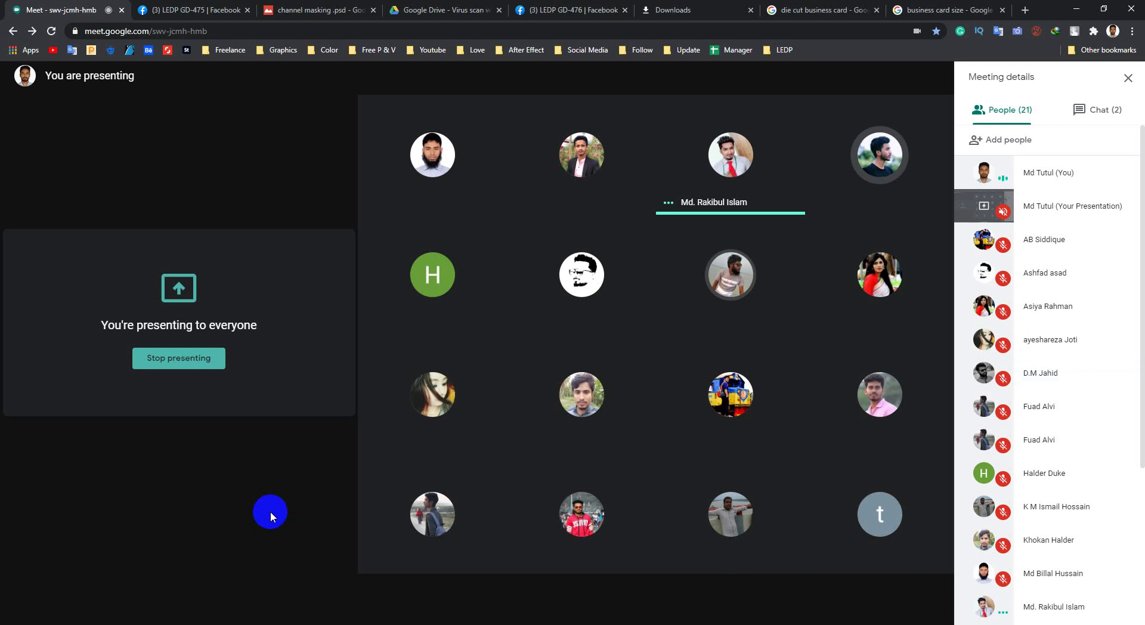
mouse_move(432, 274)
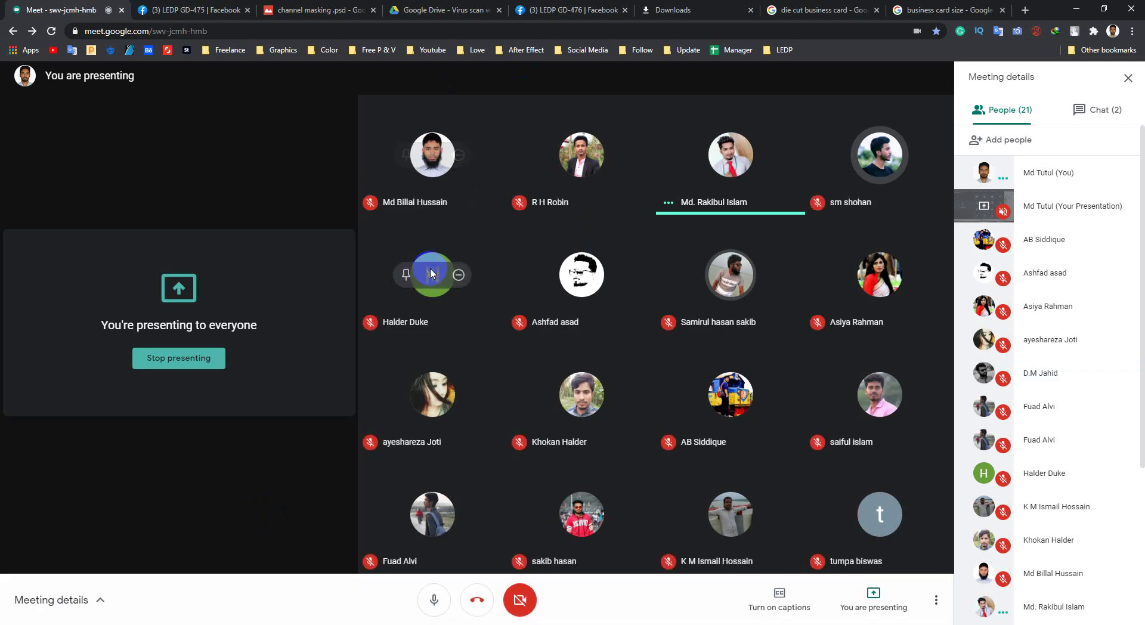
mouse_move(710, 205)
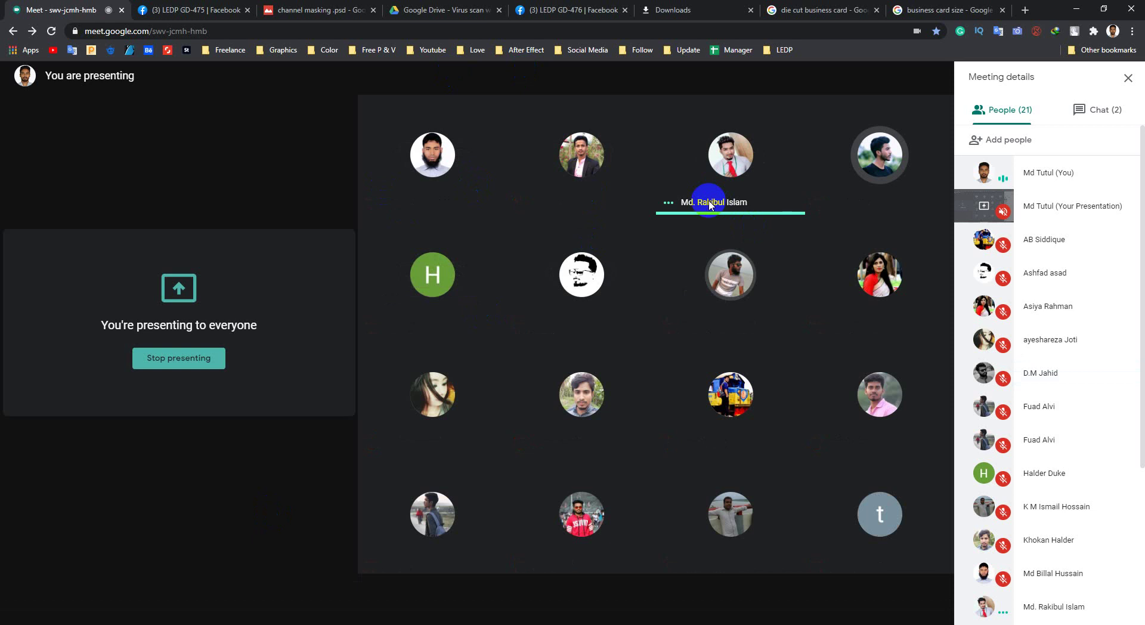
mouse_move(500, 181)
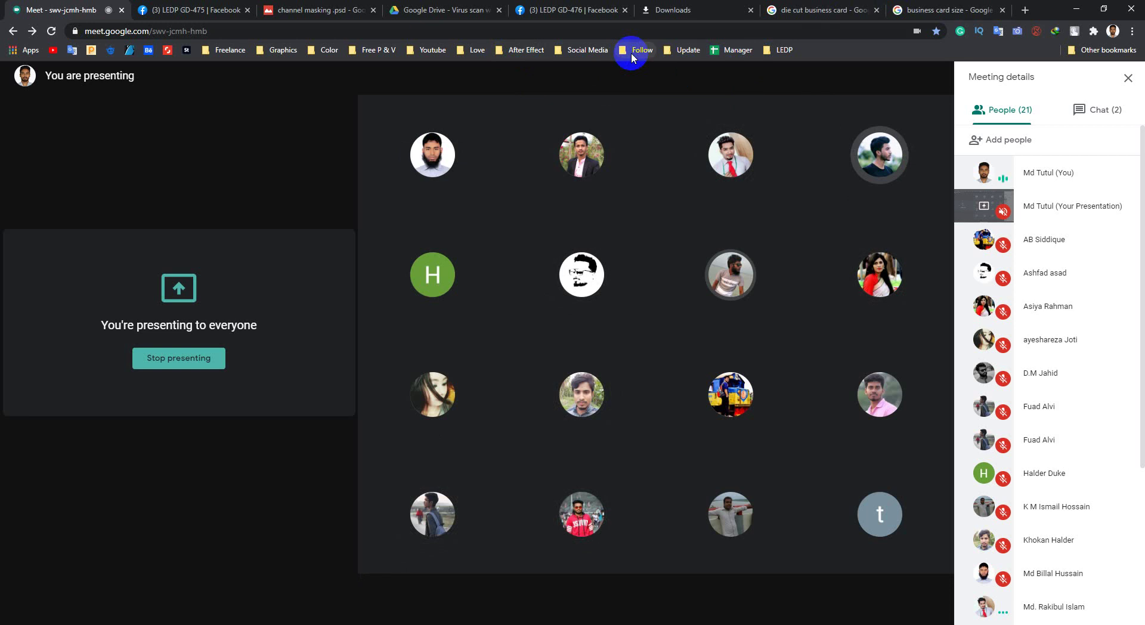
- Open the bookmarked Twitter site and an extra blank page in new browser tabs, and look over the Twitter home feed
left_click(631, 51)
mouse_move(588, 49)
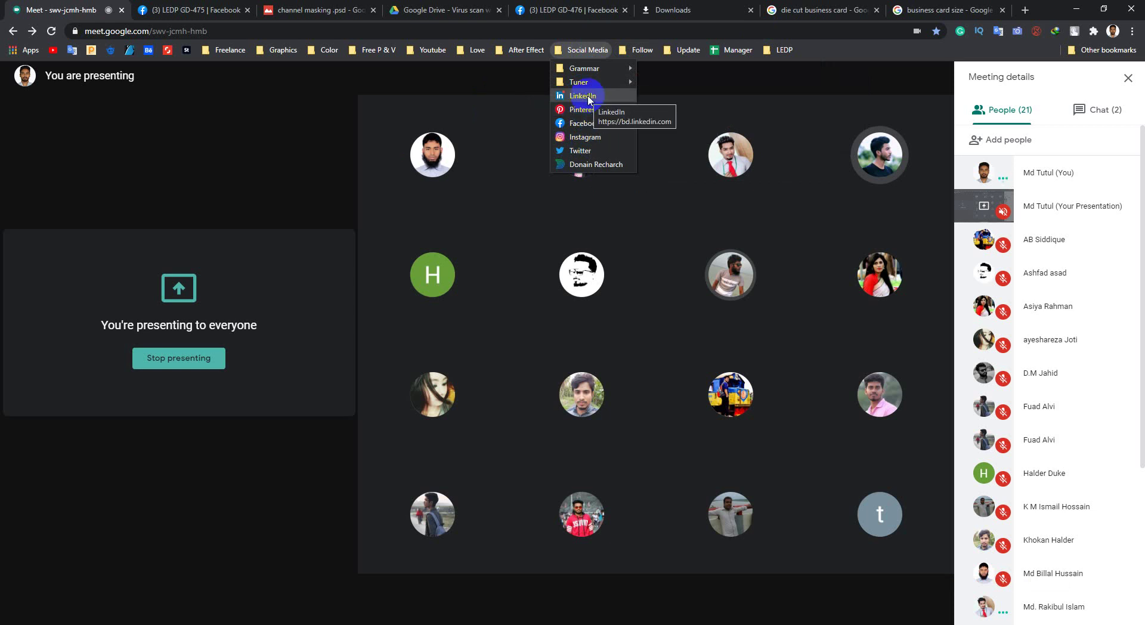
middle_click(581, 151)
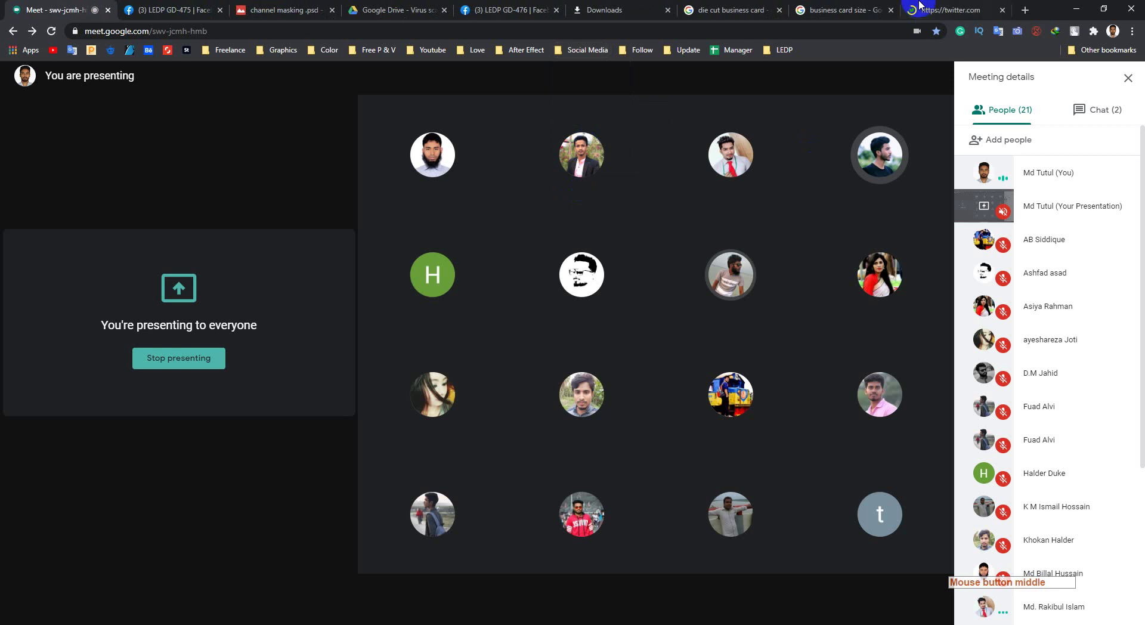
left_click(920, 7)
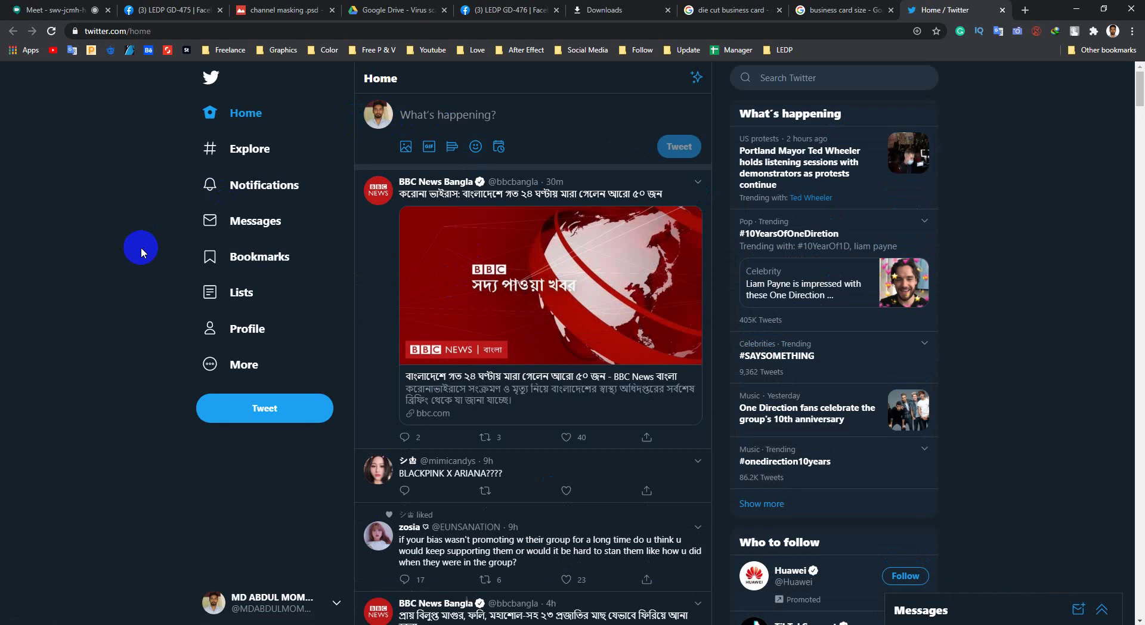
left_click(1022, 12)
left_click(844, 9)
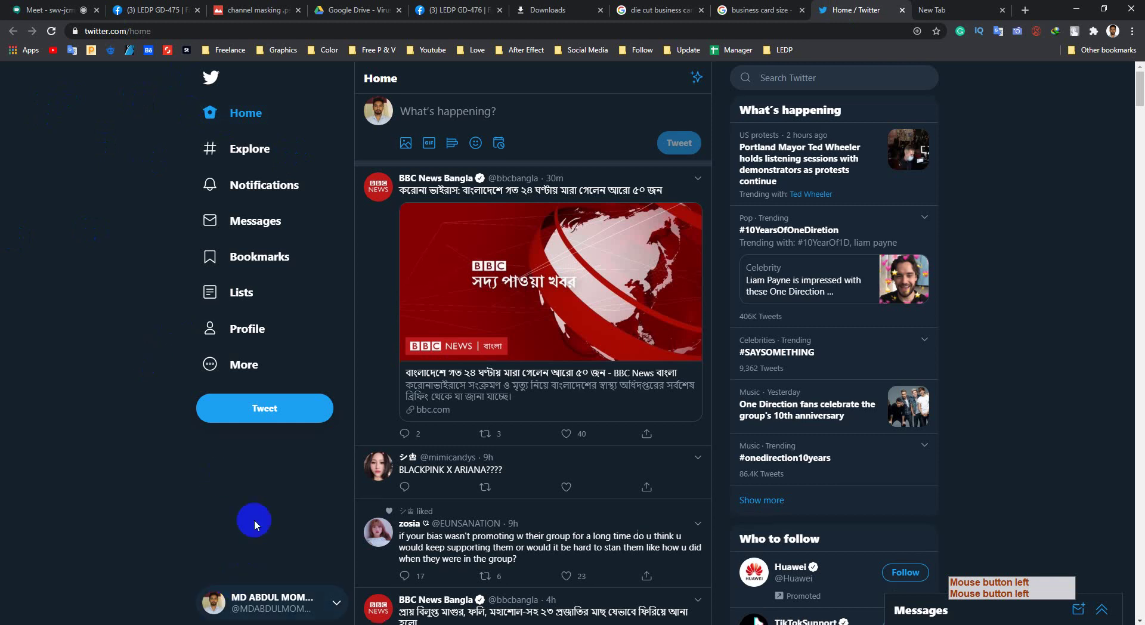
scroll(626, 309, "down", 7)
scroll(683, 228, "up", 7)
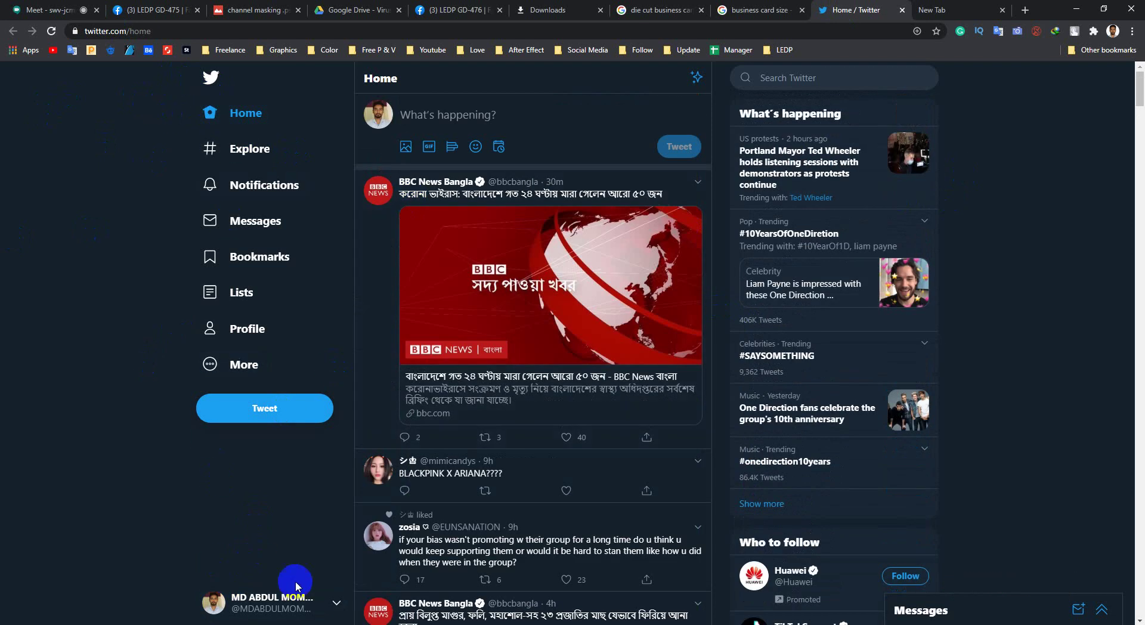
- Log out of the current Twitter account and confirm the logout
left_click(296, 604)
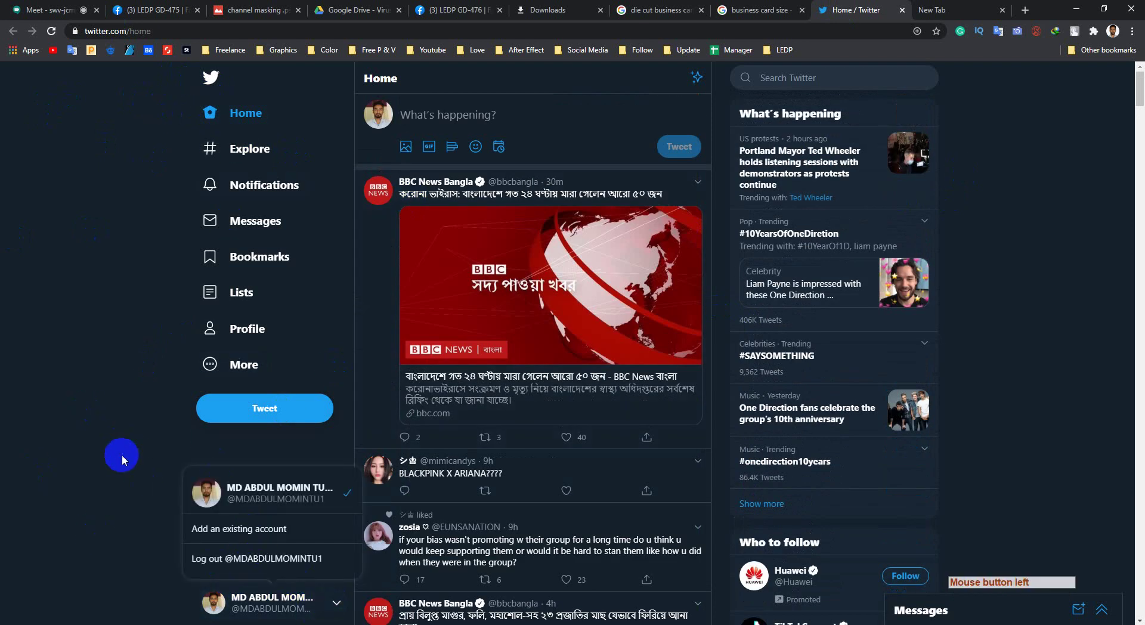
left_click(300, 600)
left_click(300, 599)
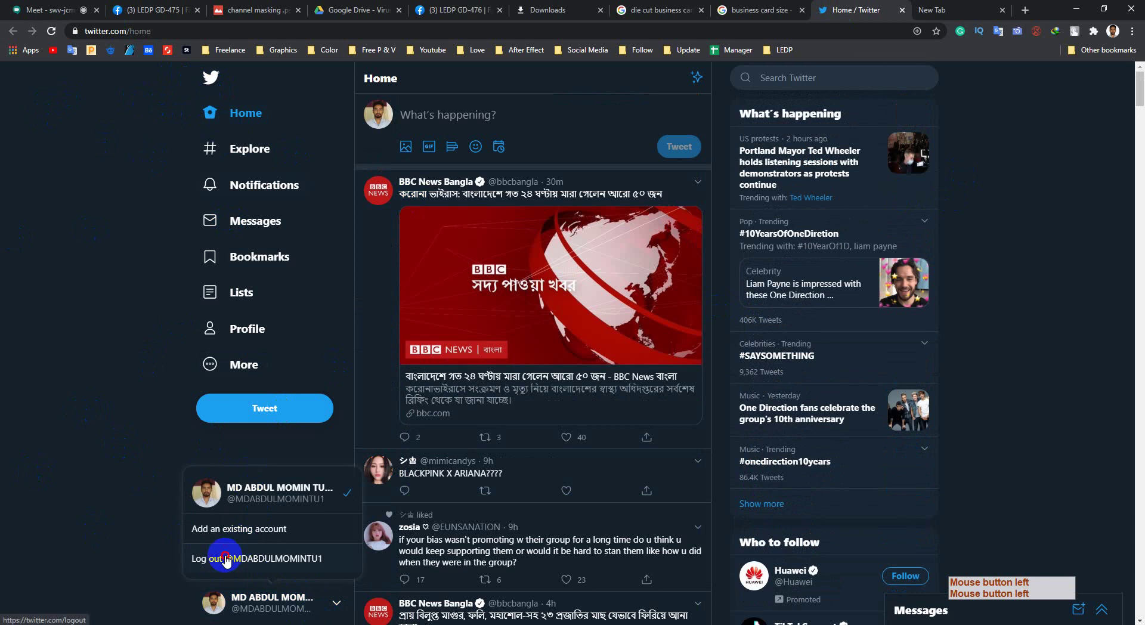
left_click(227, 559)
left_click(619, 394)
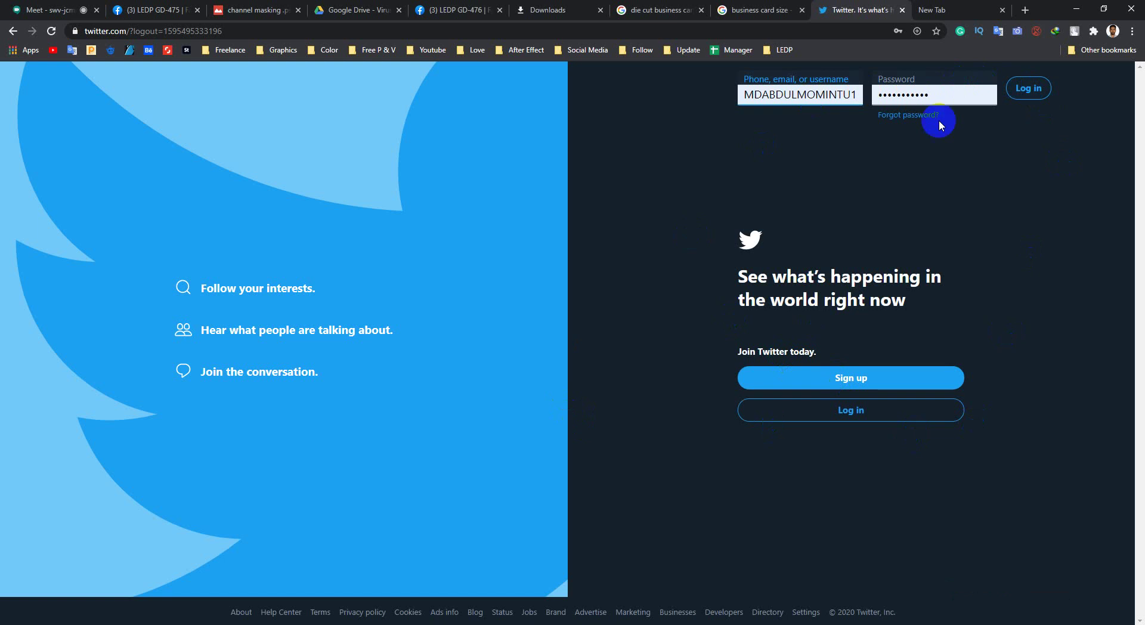
left_click(52, 9)
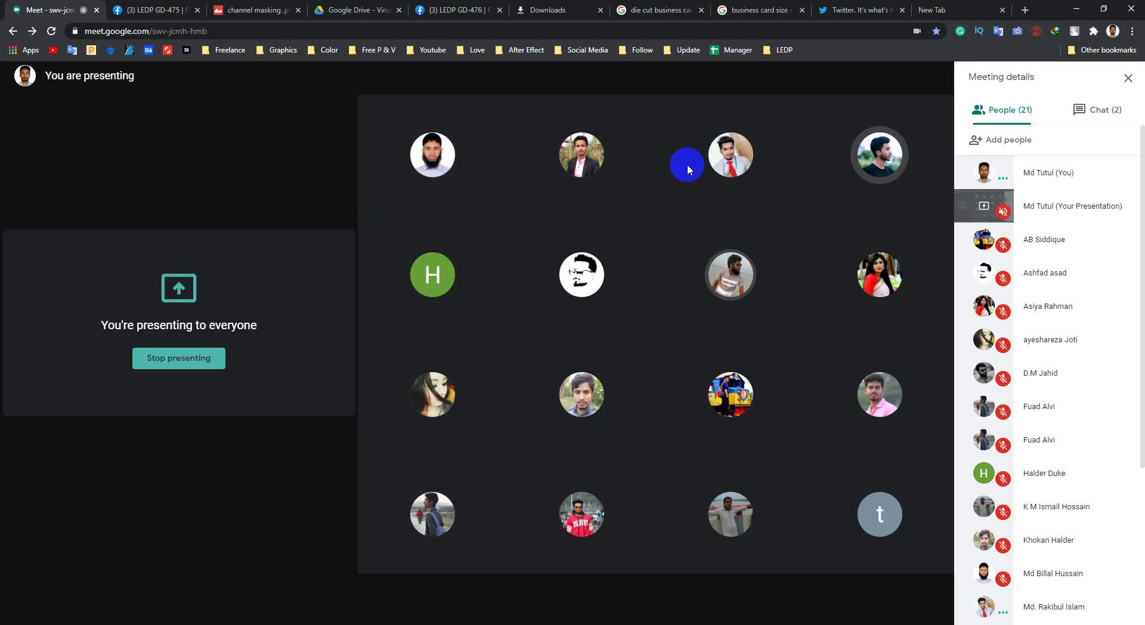
left_click(957, 7)
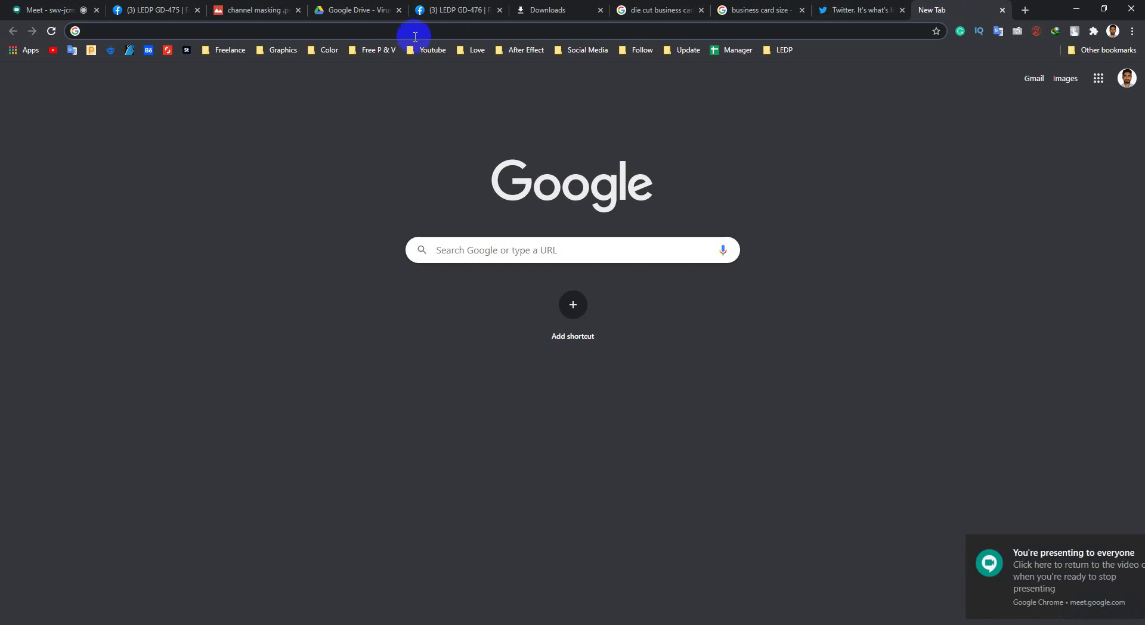
type("fa")
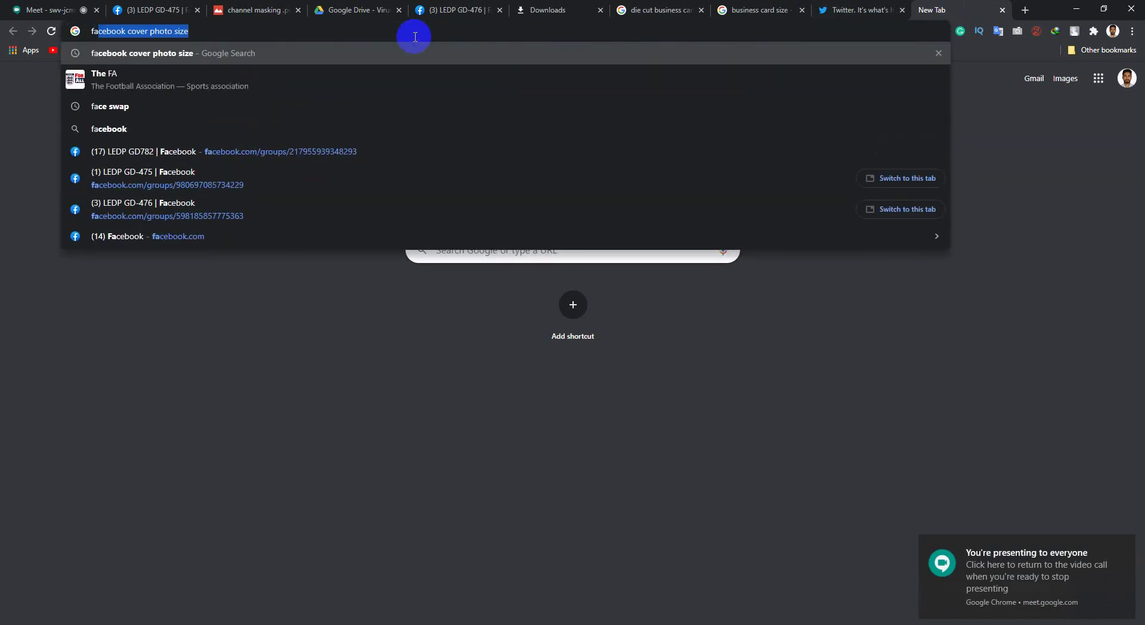
key("BackSpace")
key("BackSpace")
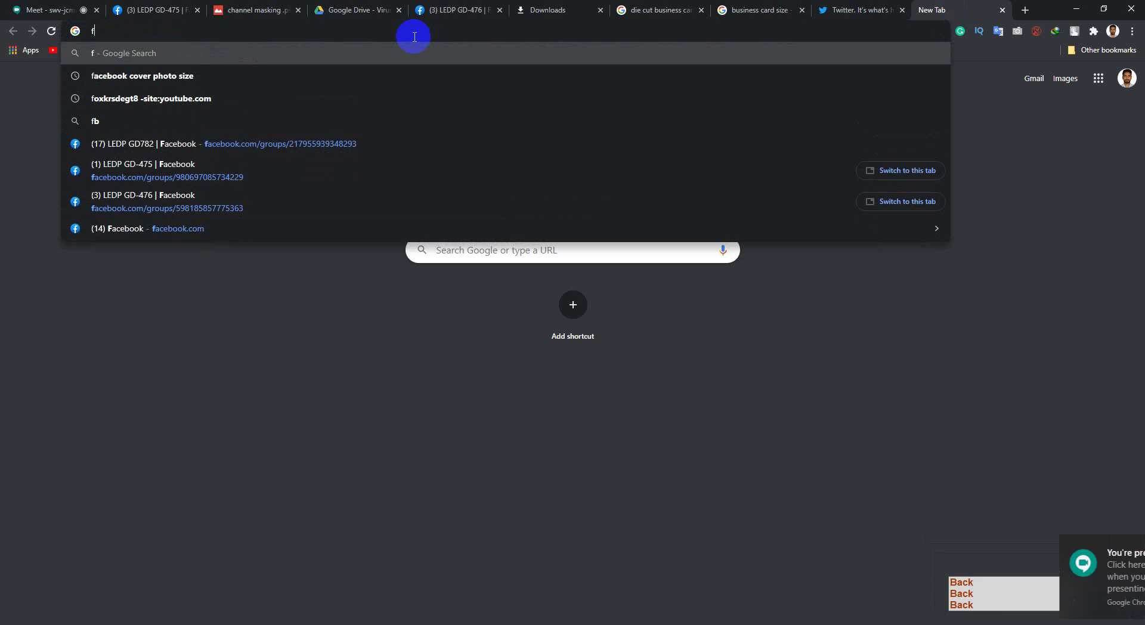
left_click(143, 10)
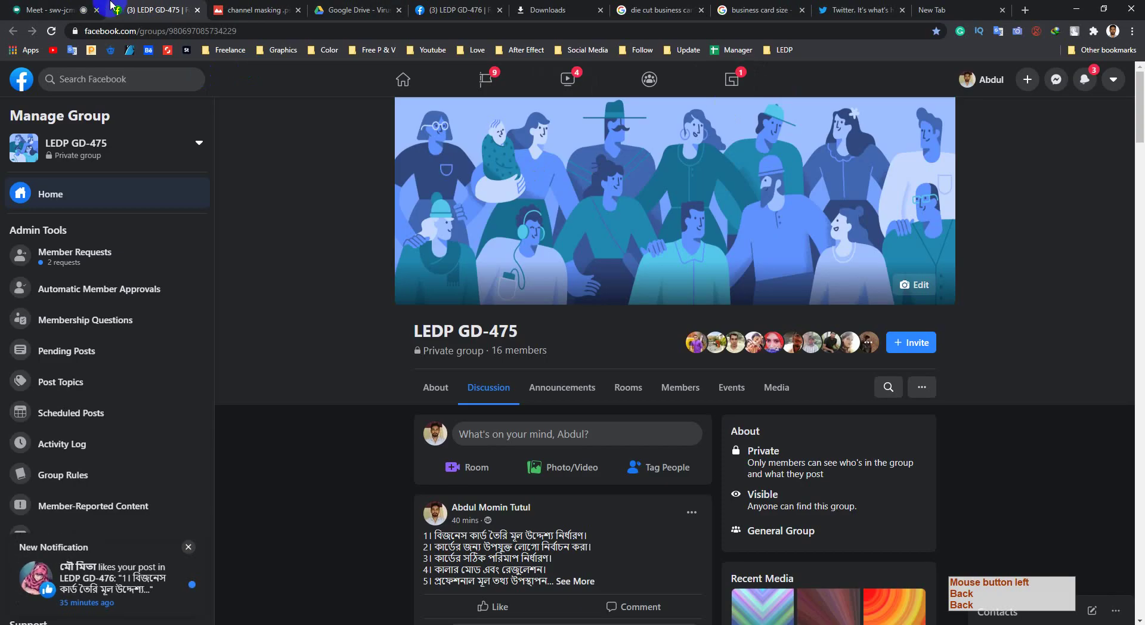
left_click(51, 10)
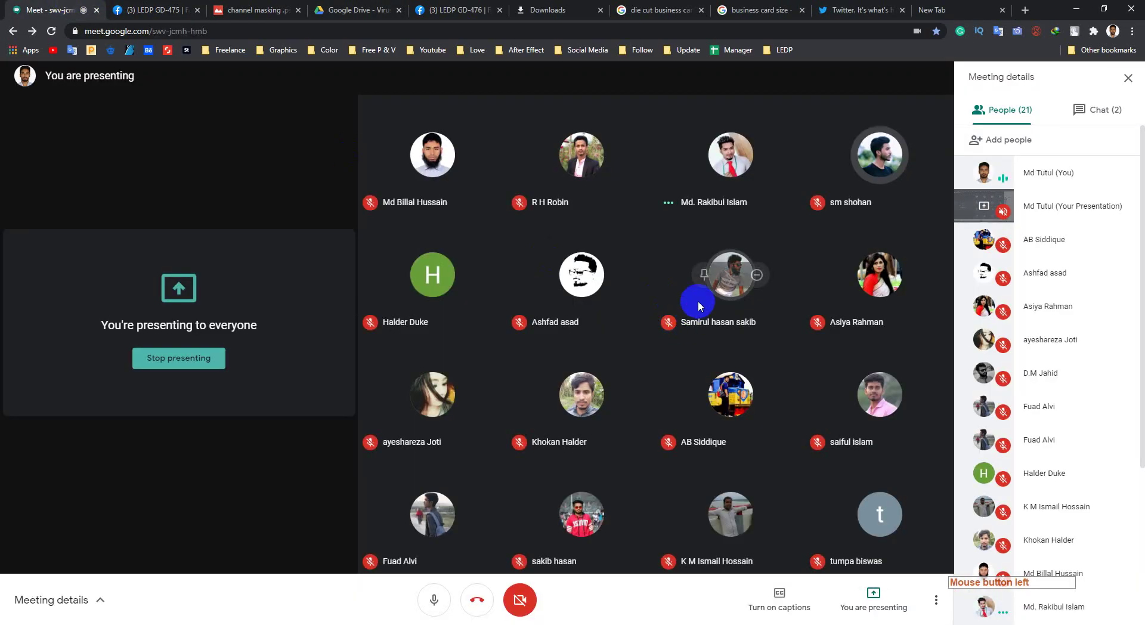
- Check the Twitter login page, return to the Google Meet call and admit the person waiting to join
left_click(877, 9)
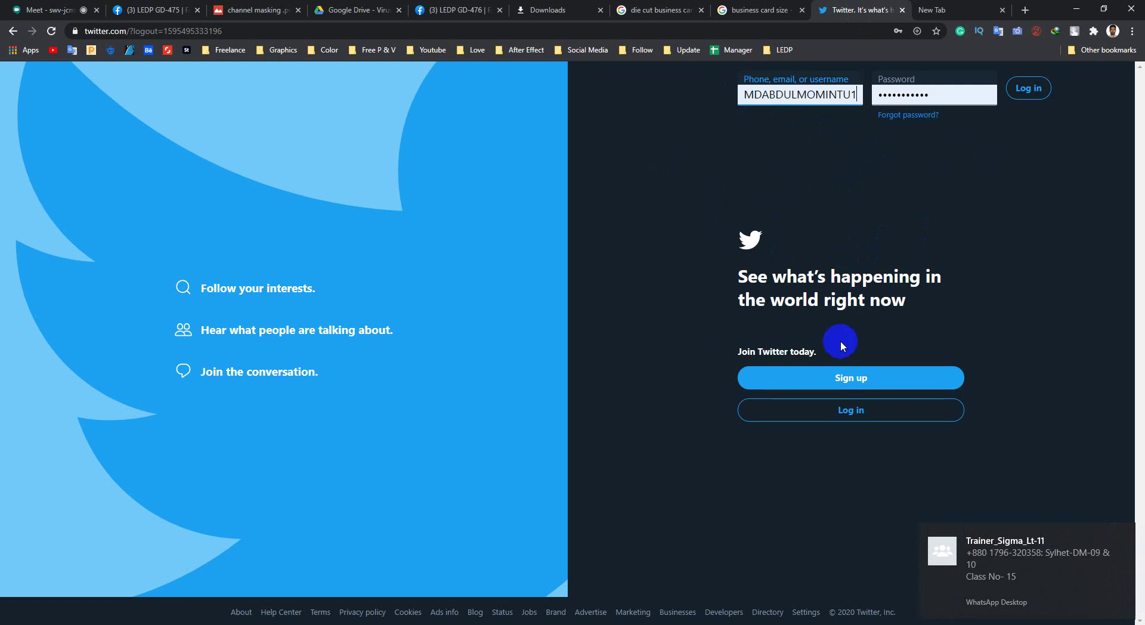
left_click(50, 10)
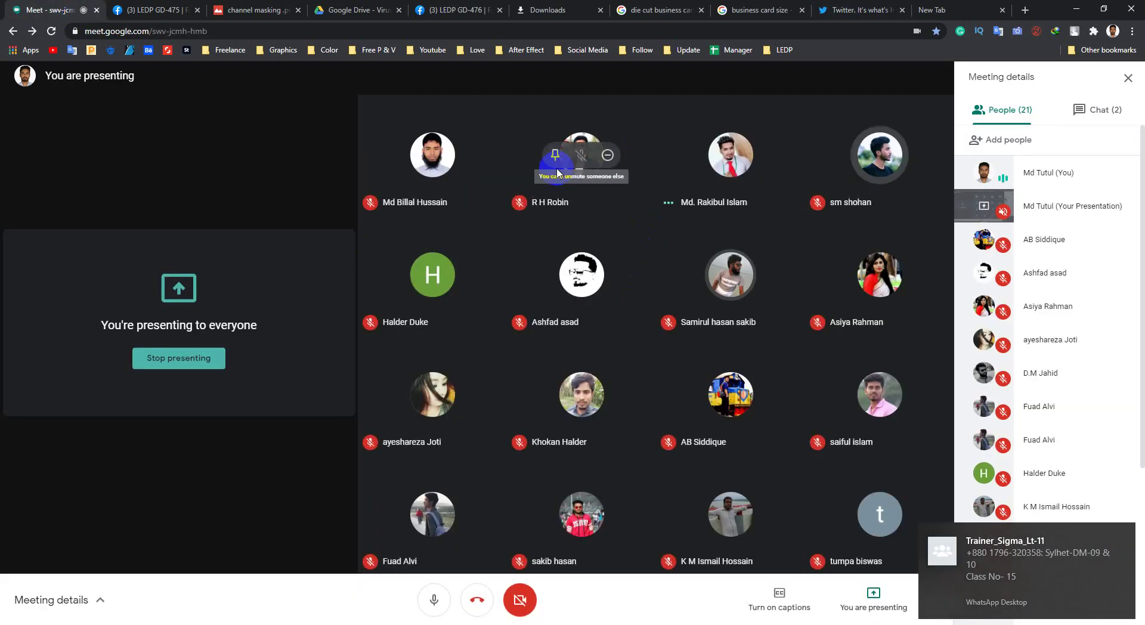
left_click(558, 173)
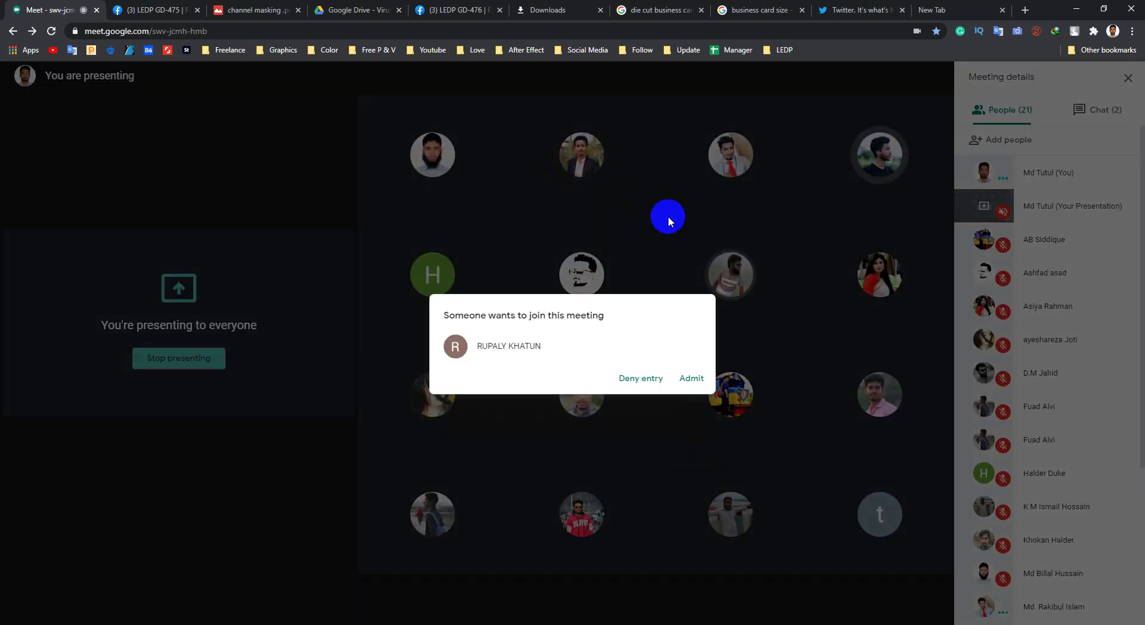
left_click(697, 385)
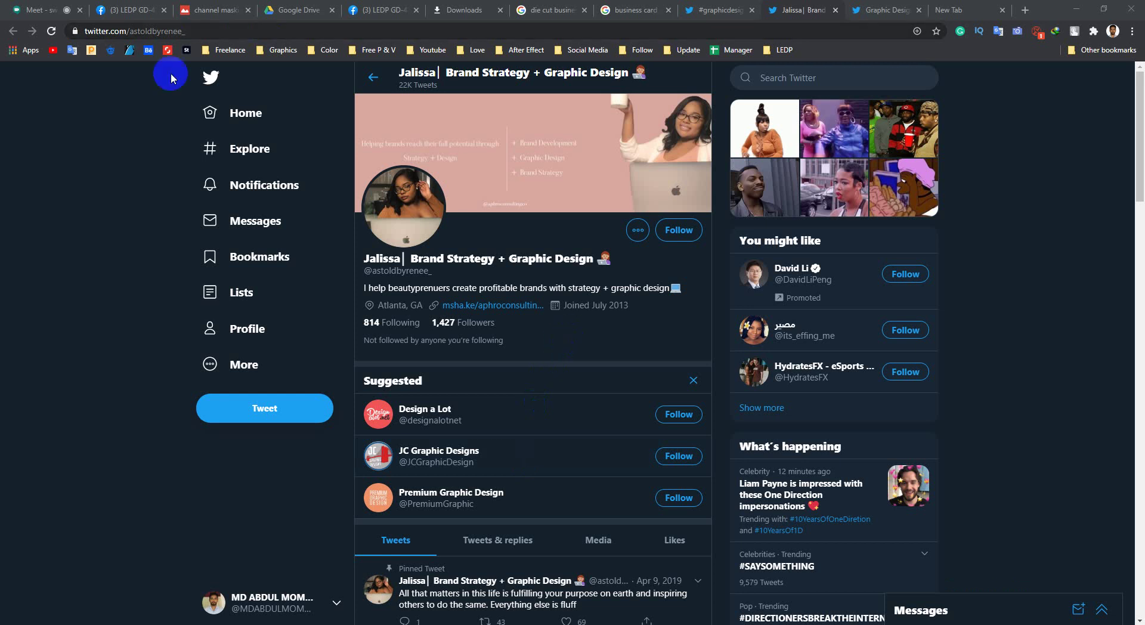
- Open the bookmarked LinkedIn site in a new browser tab and look through its home feed
left_click(792, 54)
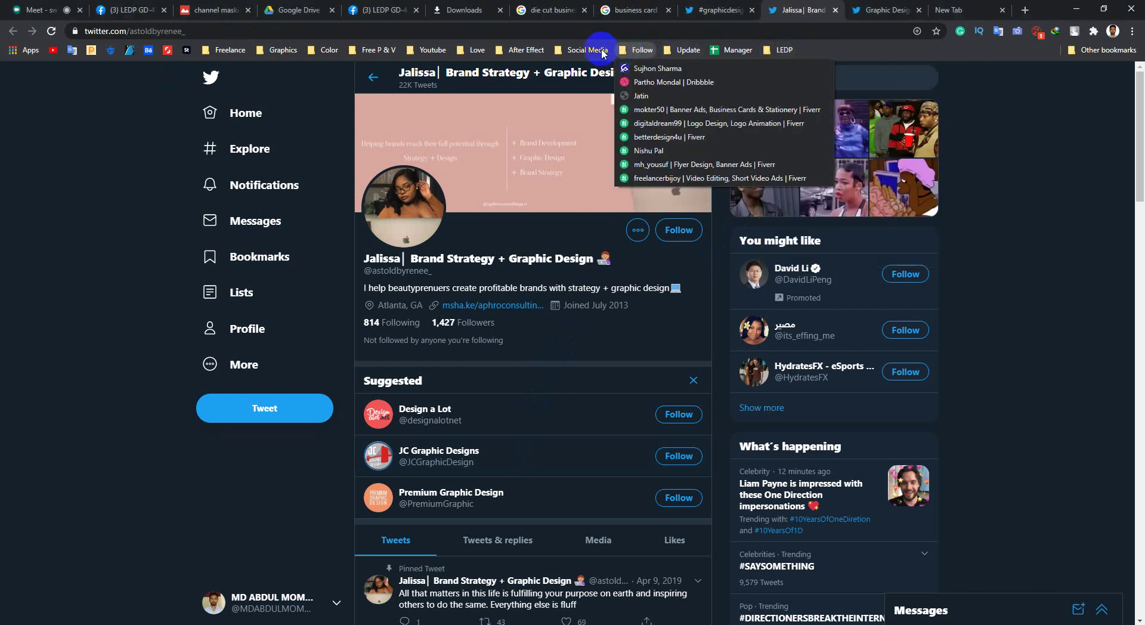
mouse_move(603, 52)
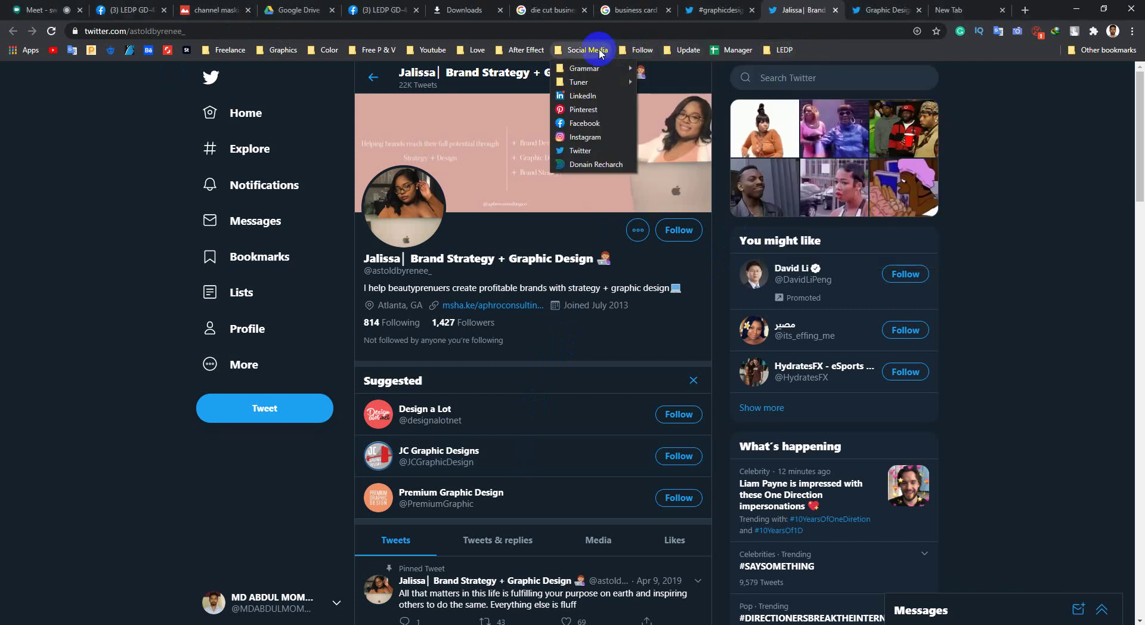
middle_click(587, 96)
left_click(961, 10)
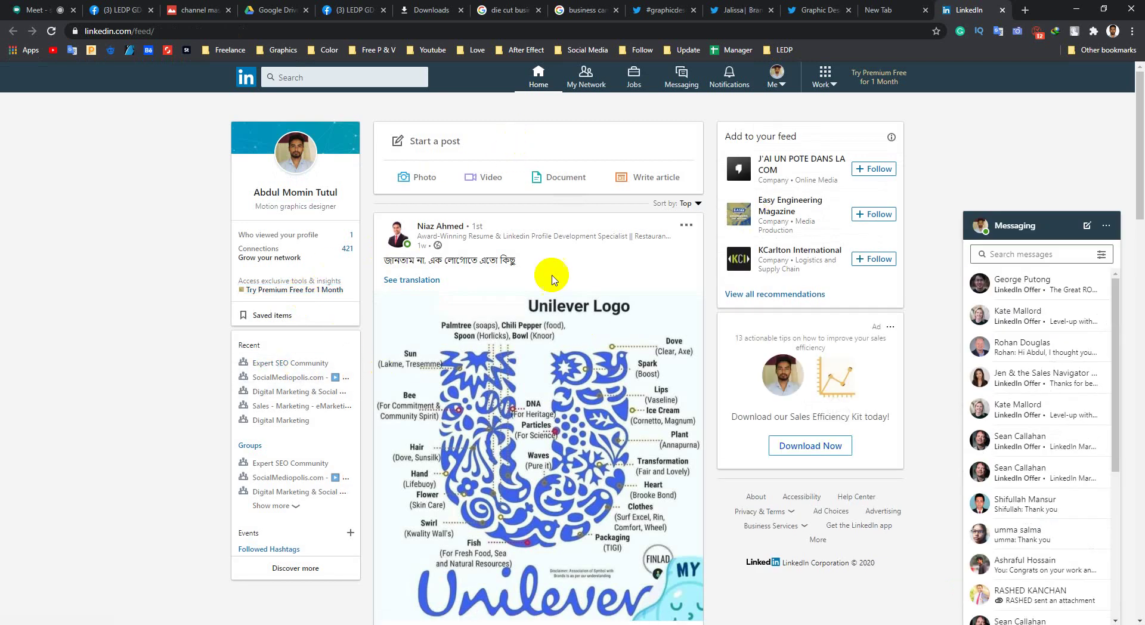
scroll(217, 503, "down", 9)
scroll(191, 299, "up", 9)
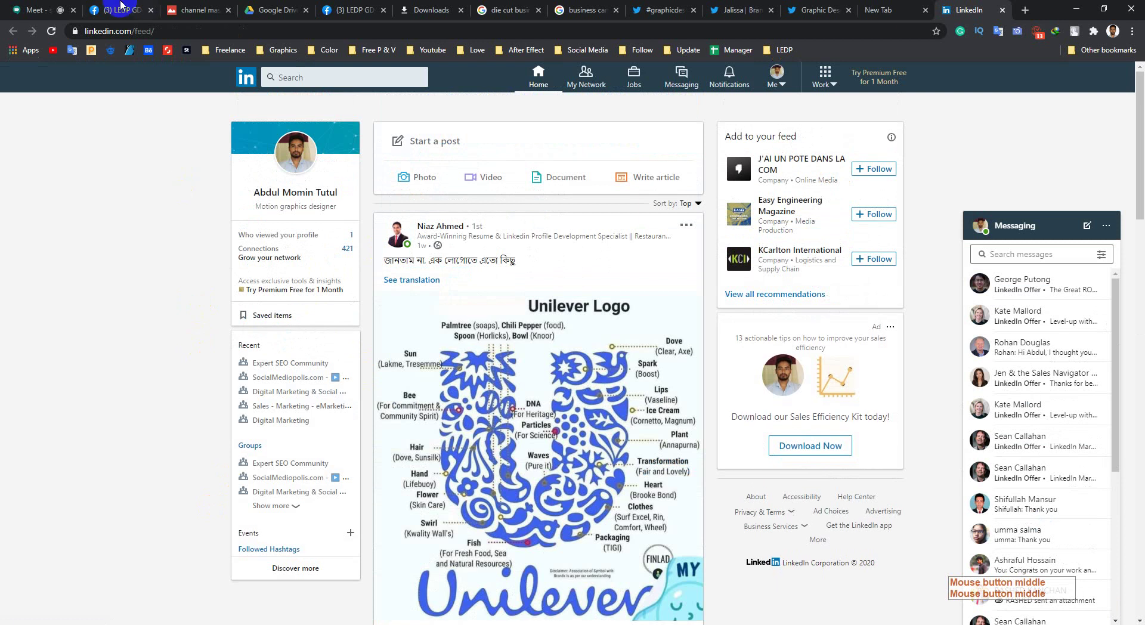
- Check the Google Meet call, return to LinkedIn and refresh its home feed
left_click(39, 9)
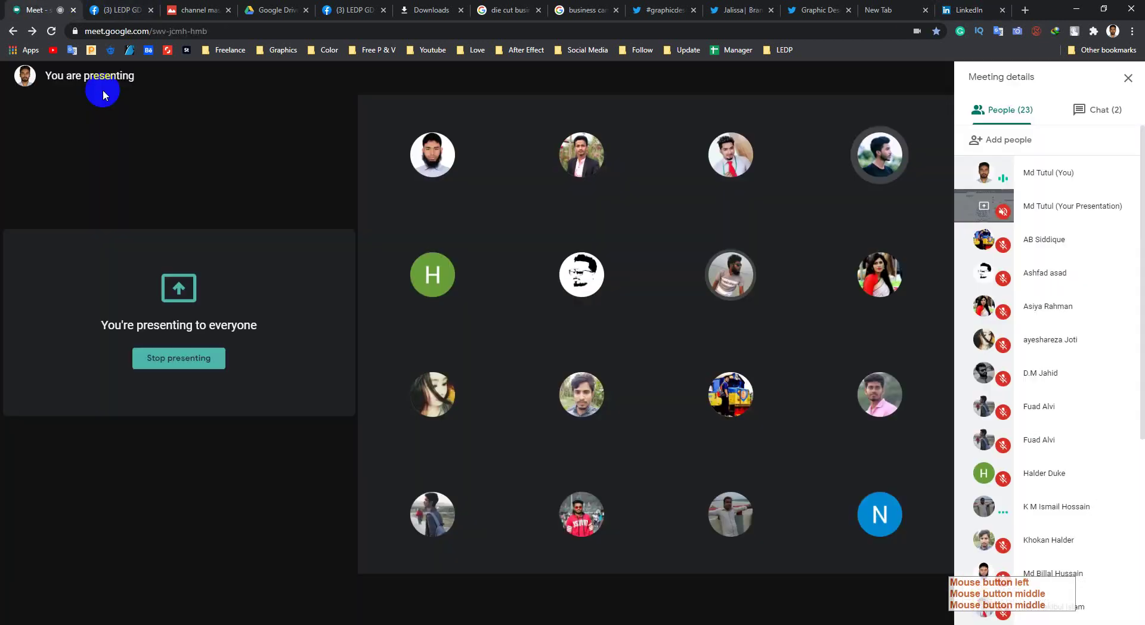
left_click(948, 6)
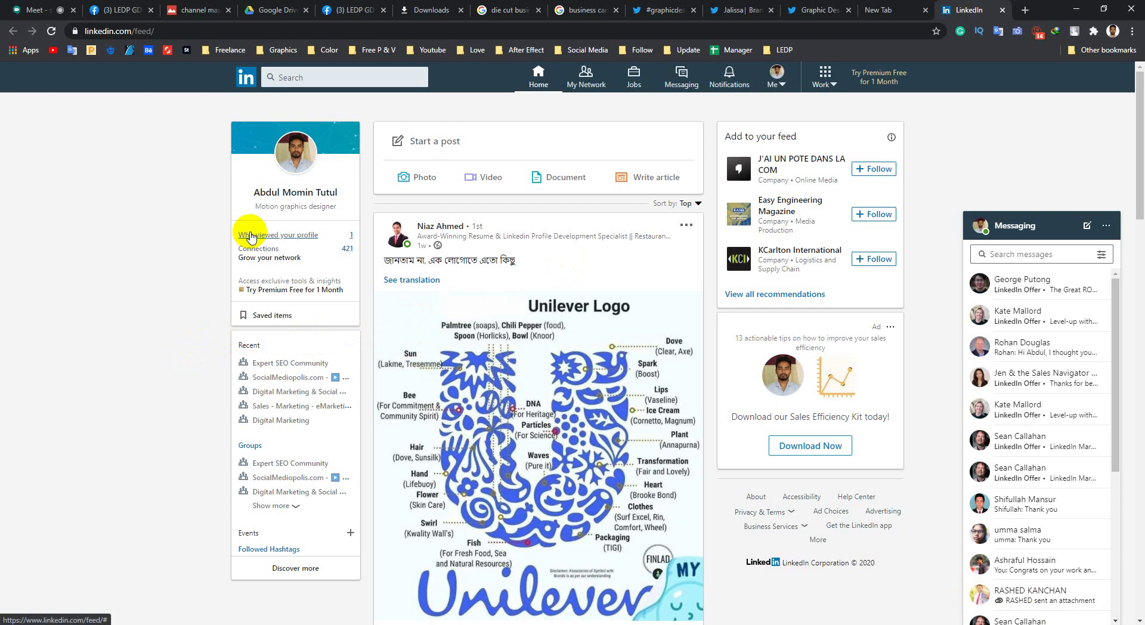
left_click(245, 87)
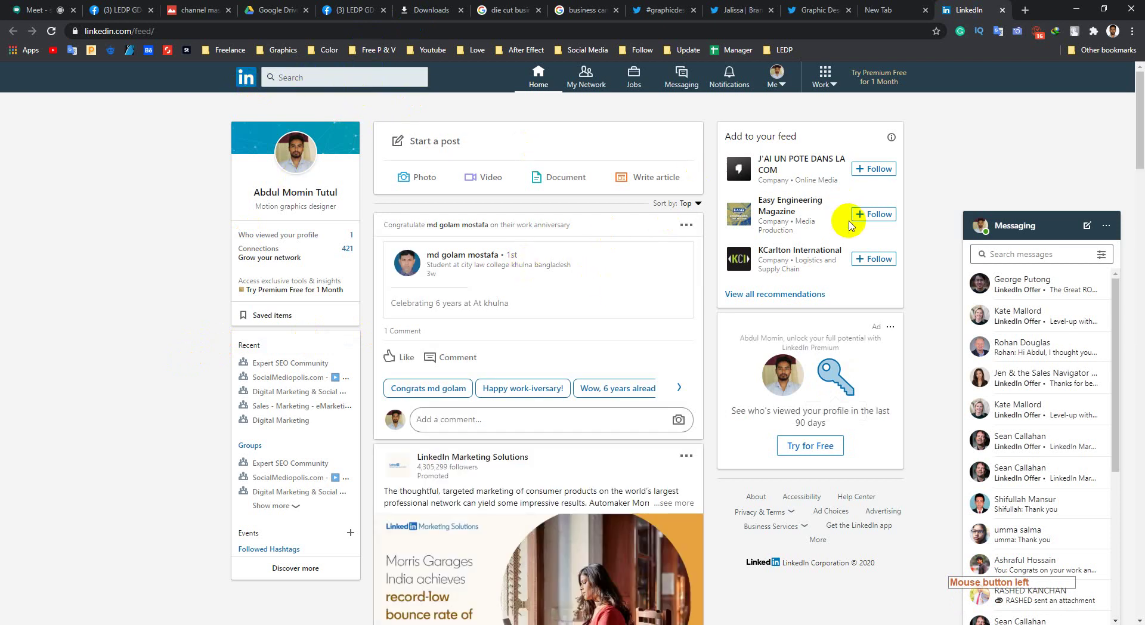
- Search LinkedIn for graphic design, choosing the suggestion for graphic design in Services
left_click(308, 78)
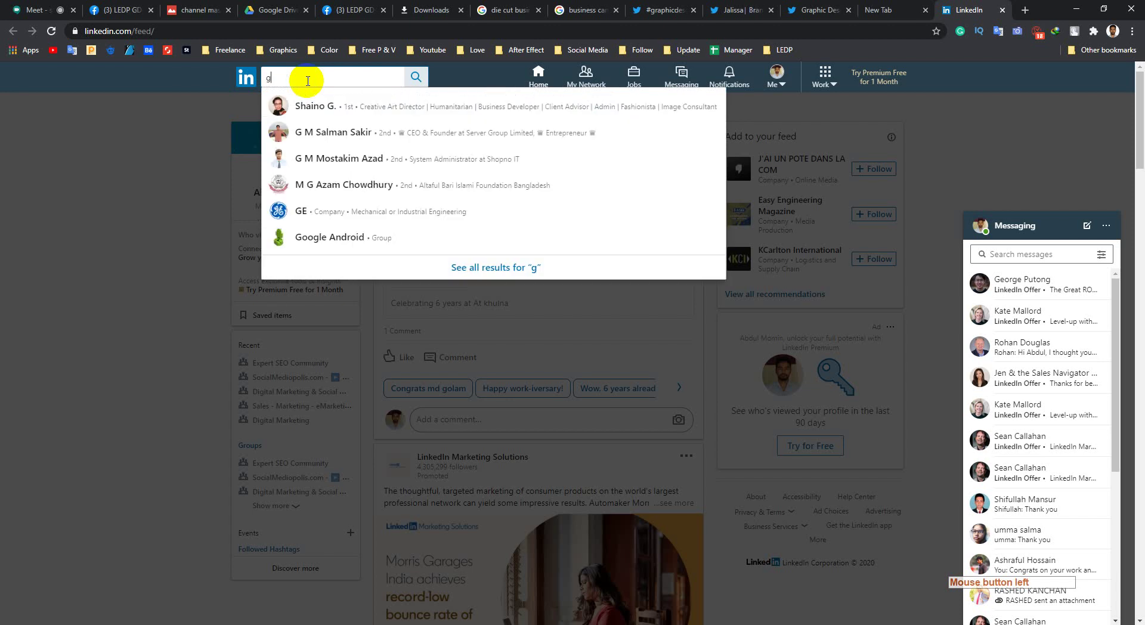
type("graph")
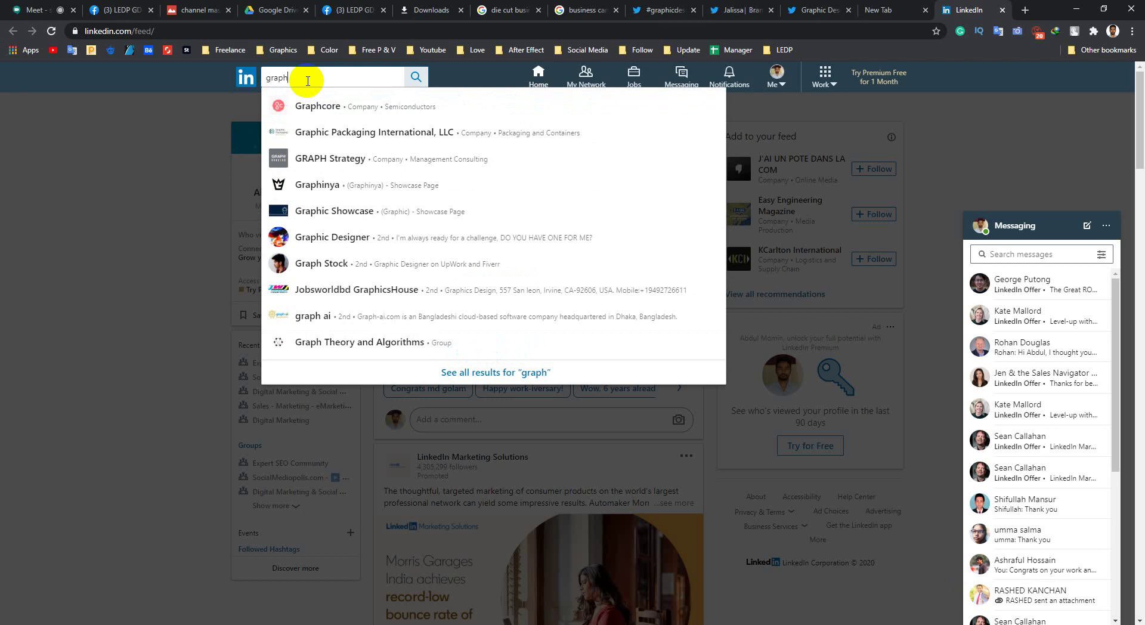
type("ic")
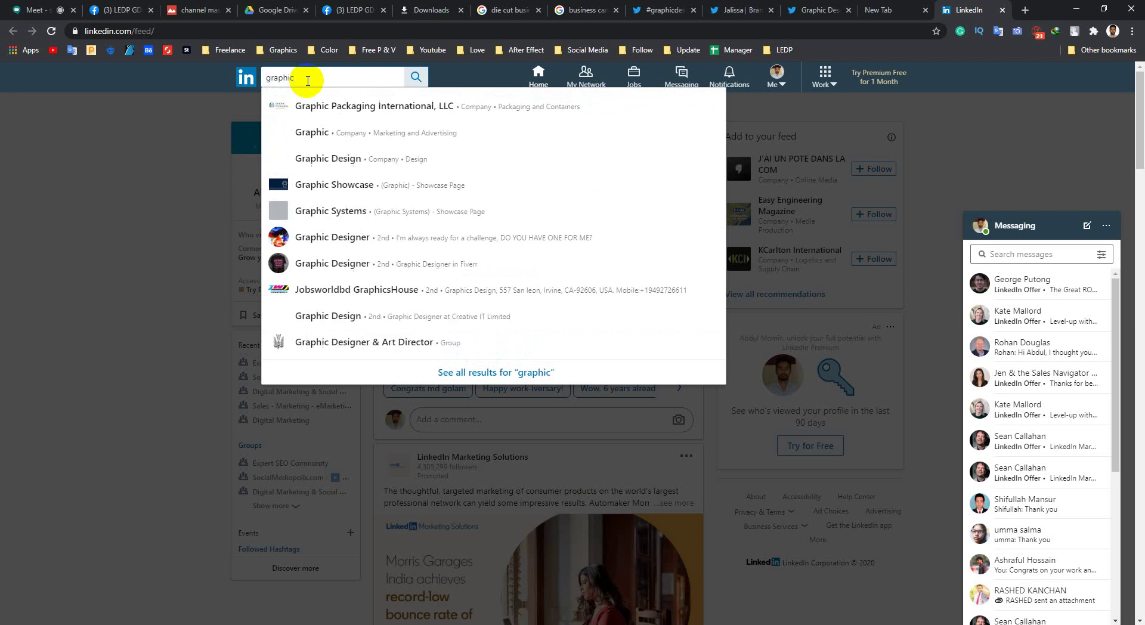
type(" desh")
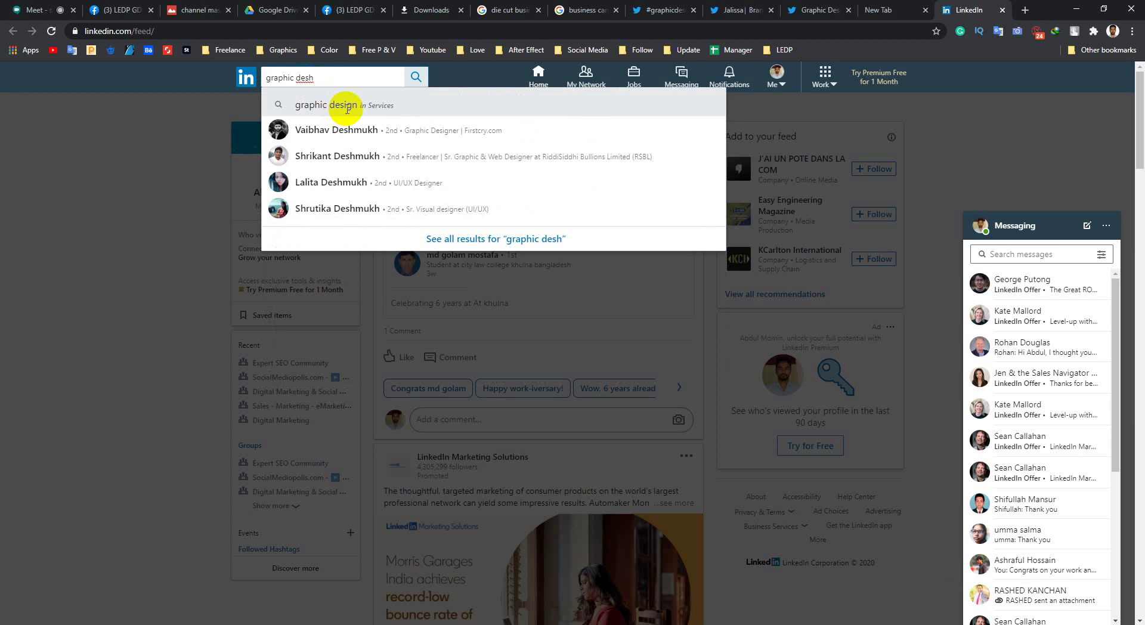
left_click(365, 109)
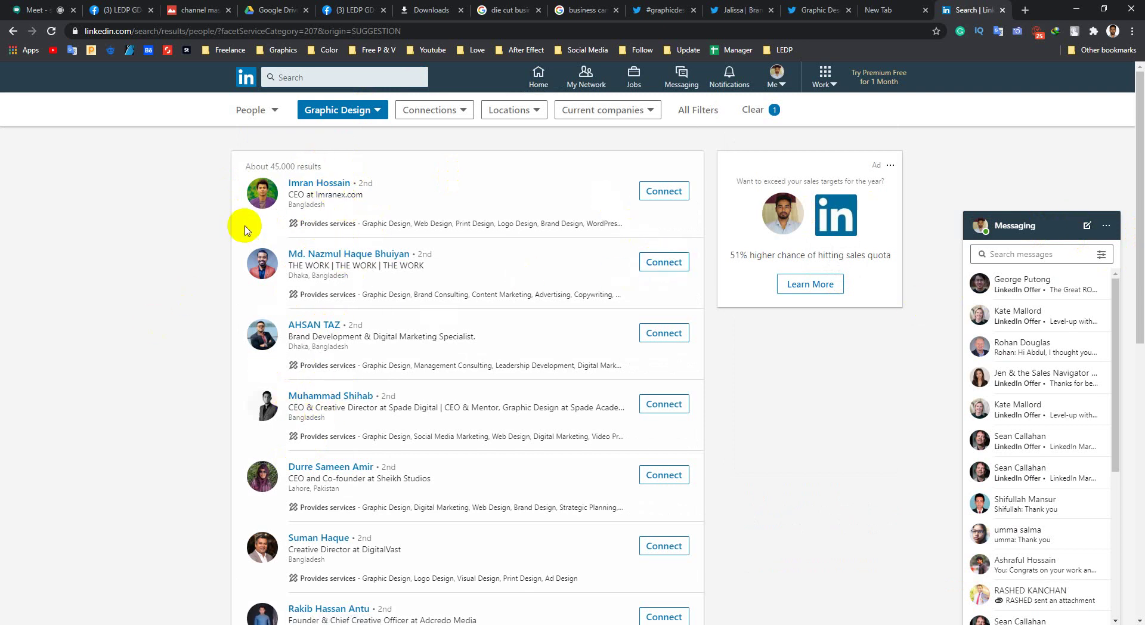
- Filter the people results to United States and send the first listed person a connection invitation without a note
left_click(508, 119)
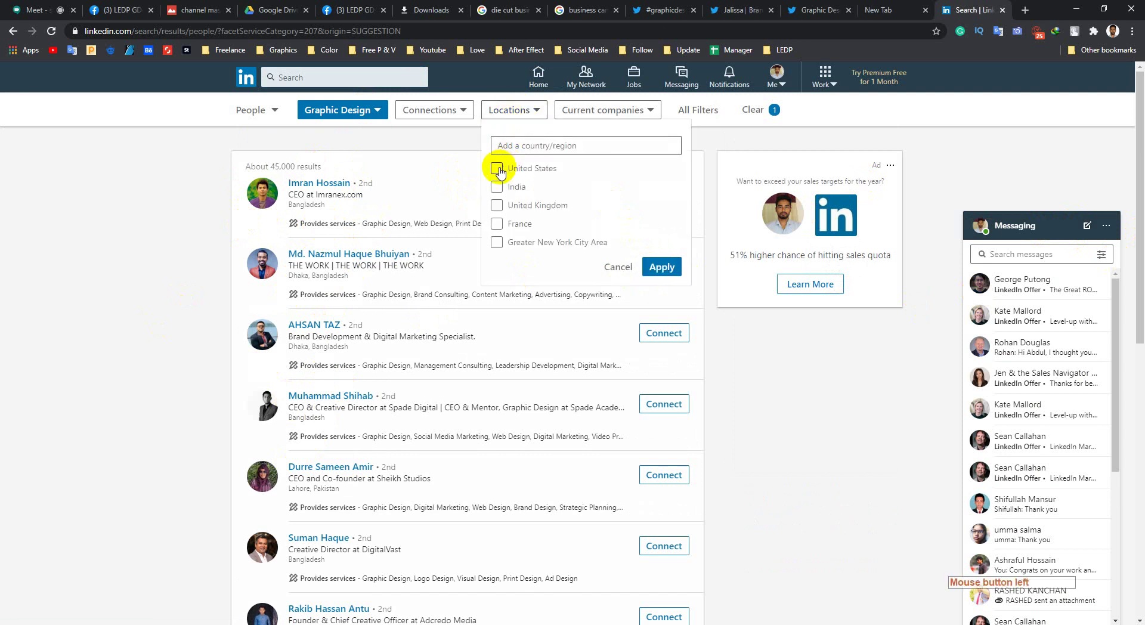
left_click(661, 265)
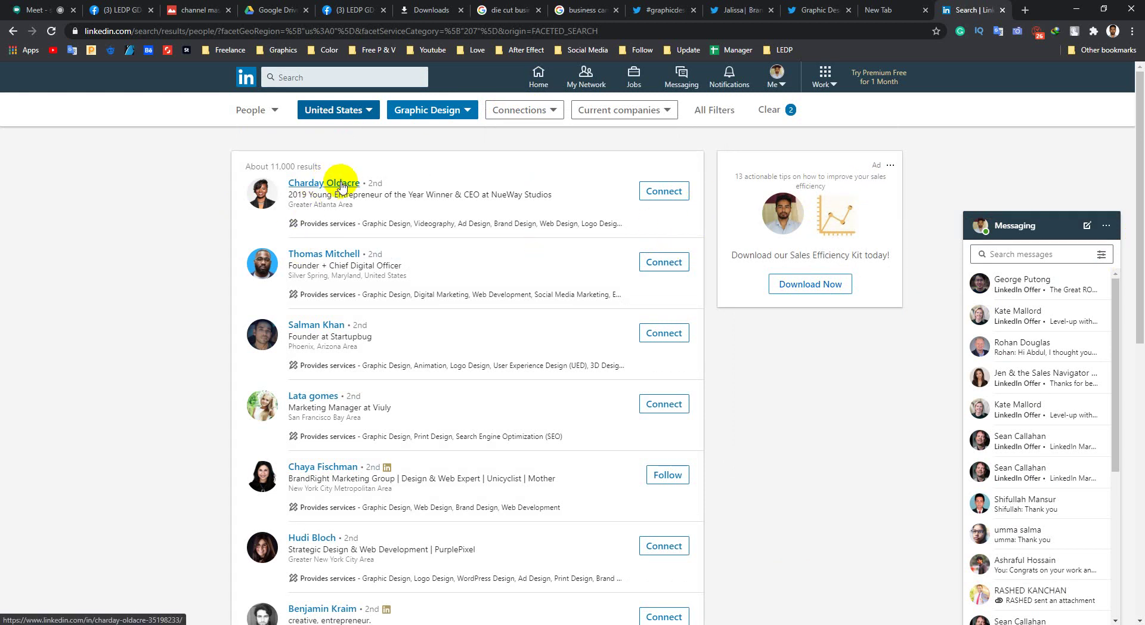
left_click(659, 196)
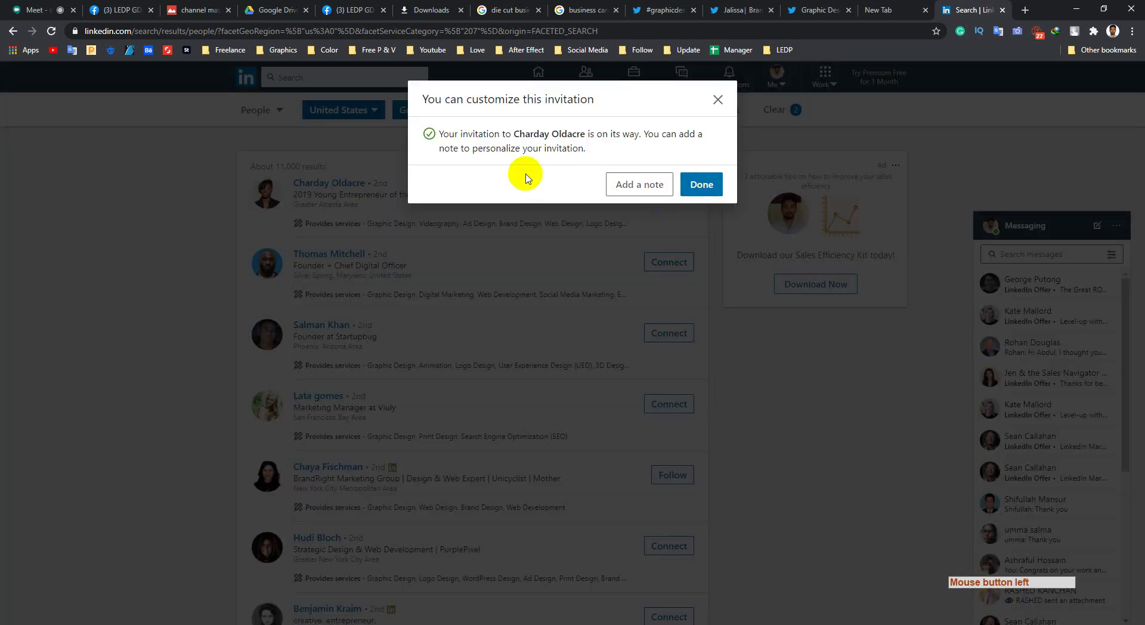
left_click(701, 185)
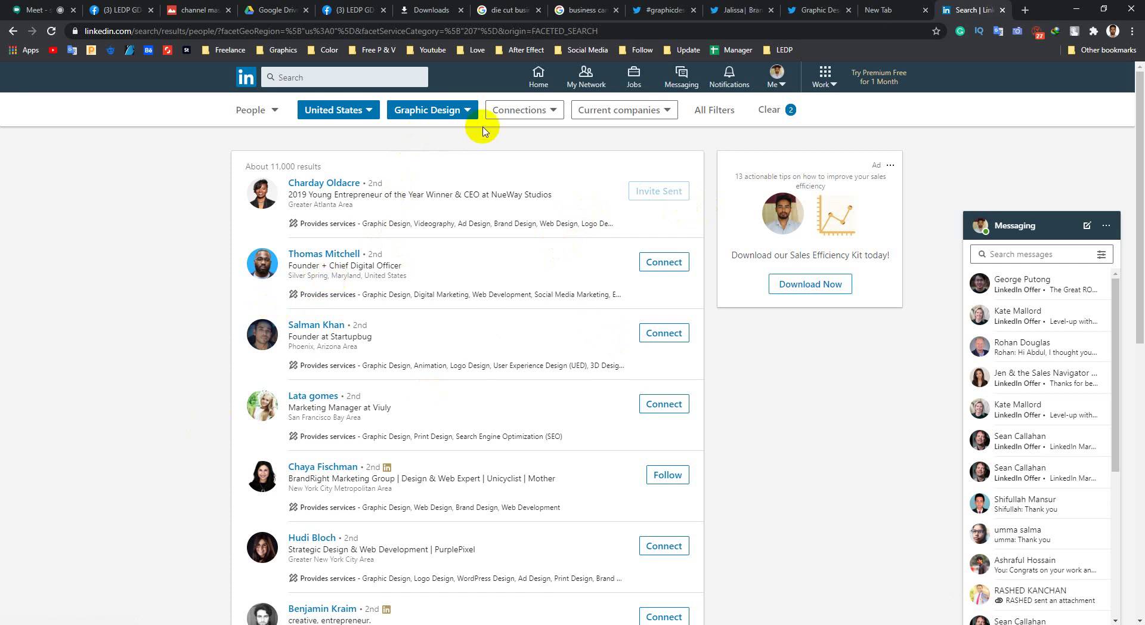
- Look through the filtered people and their locations, check the Google Meet call and return to LinkedIn
scroll(263, 331, "down", 3)
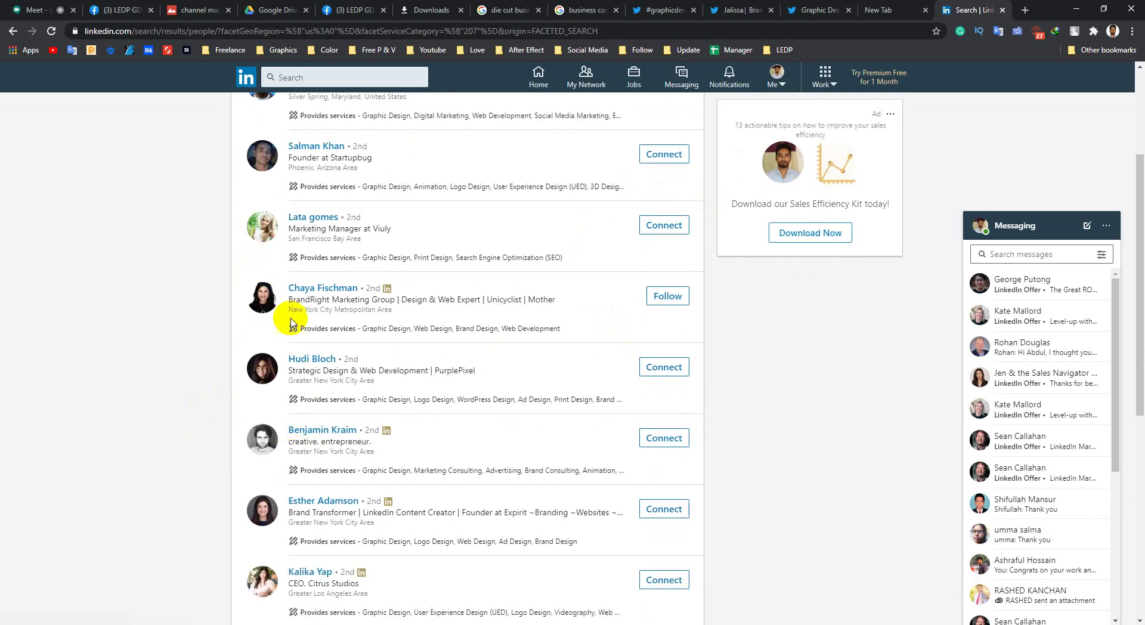
left_click_drag(293, 380, 365, 379)
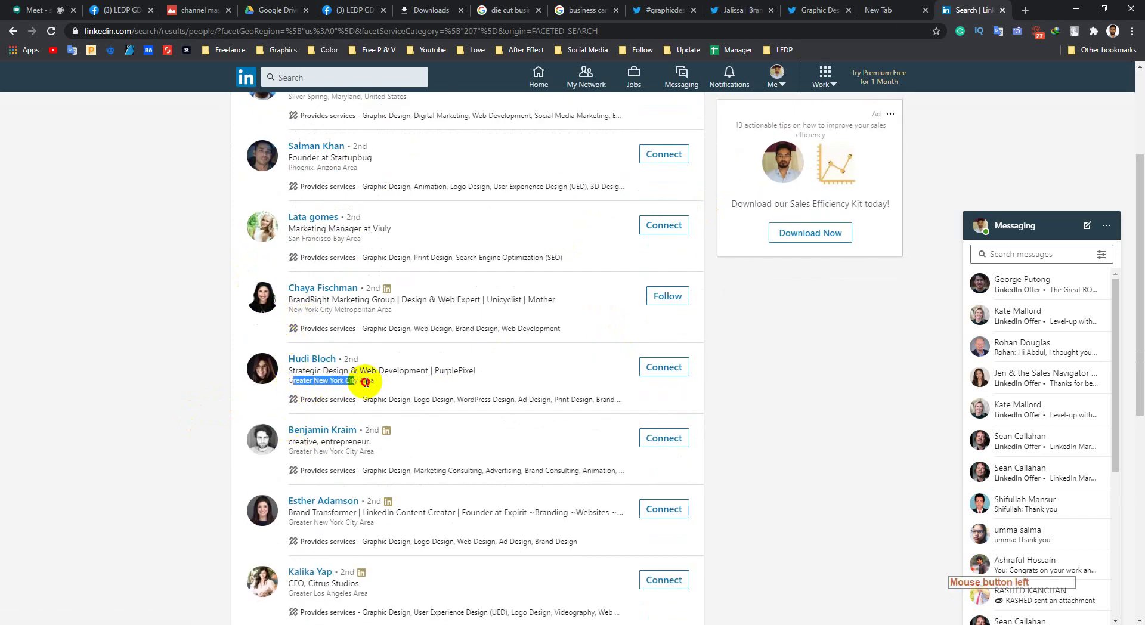
left_click(286, 397)
scroll(334, 397, "up", 2)
scroll(388, 398, "up", 1)
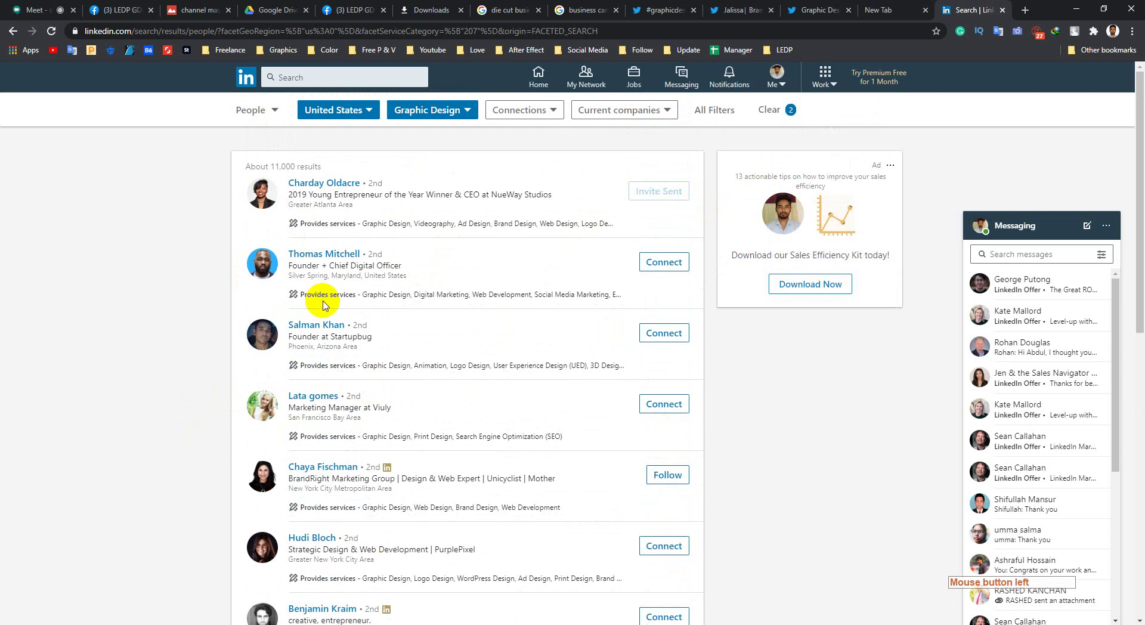
left_click(35, 10)
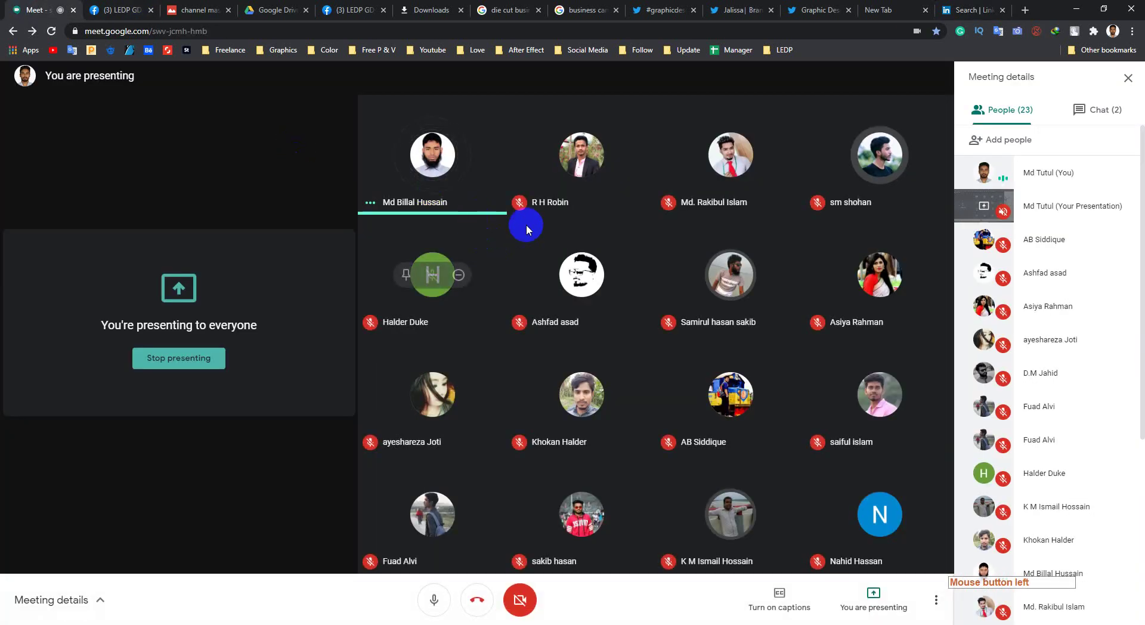
left_click(977, 9)
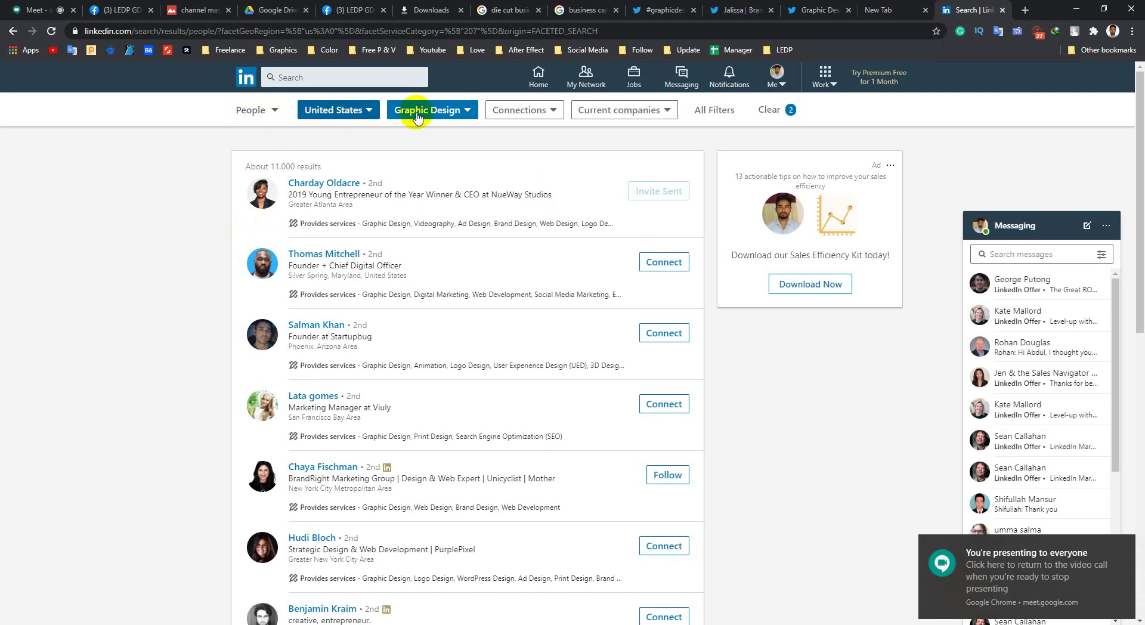
- Review the service category options of the Graphic Design filter, leave them unchanged and look over the listed people
left_click(454, 112)
left_click(294, 205)
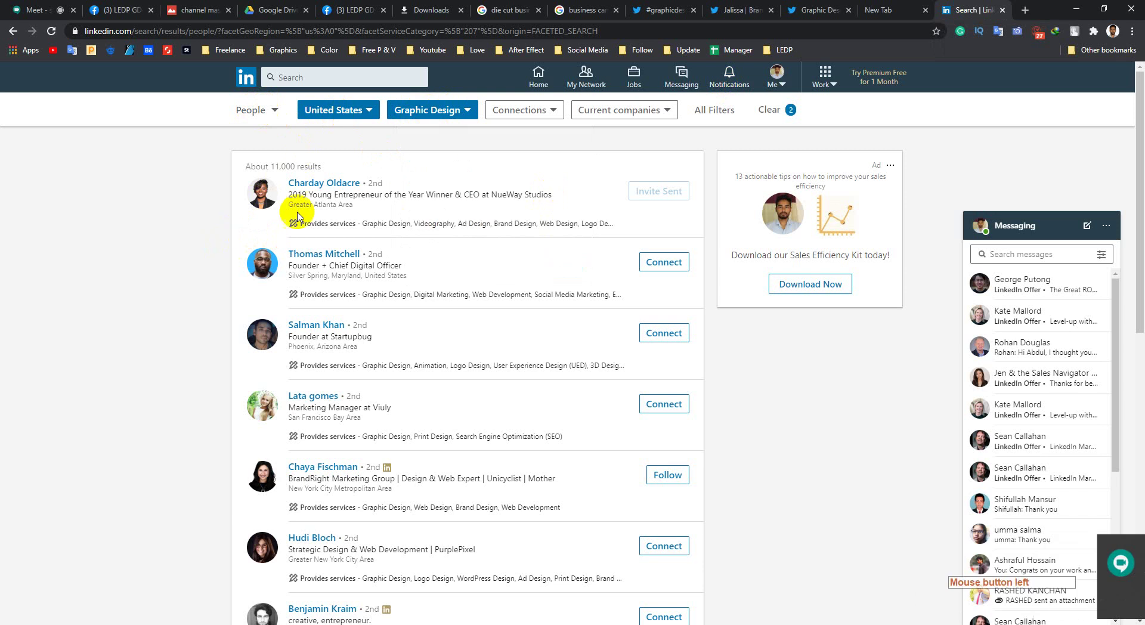
left_click(444, 115)
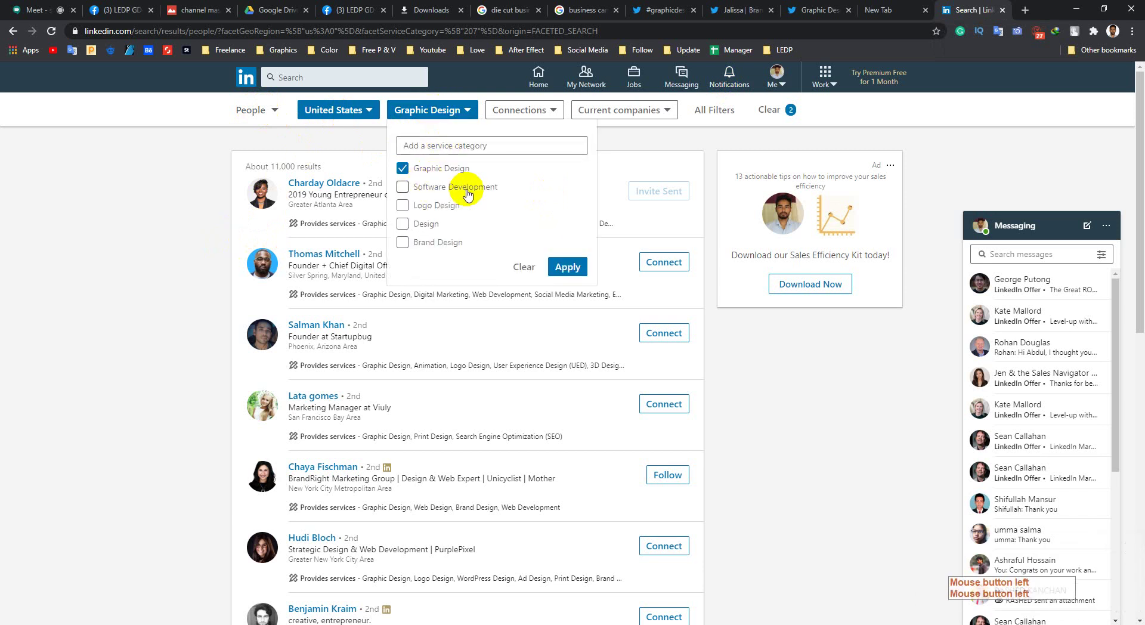
left_click(101, 301)
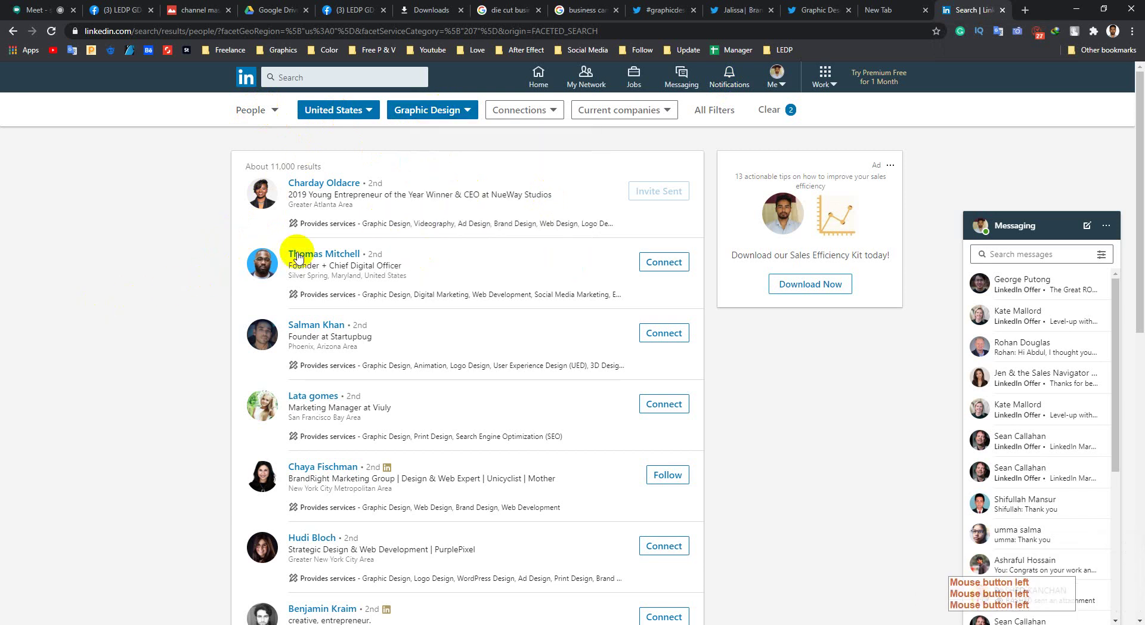
scroll(655, 177, "down", 2)
scroll(670, 344, "down", 4)
scroll(670, 344, "up", 4)
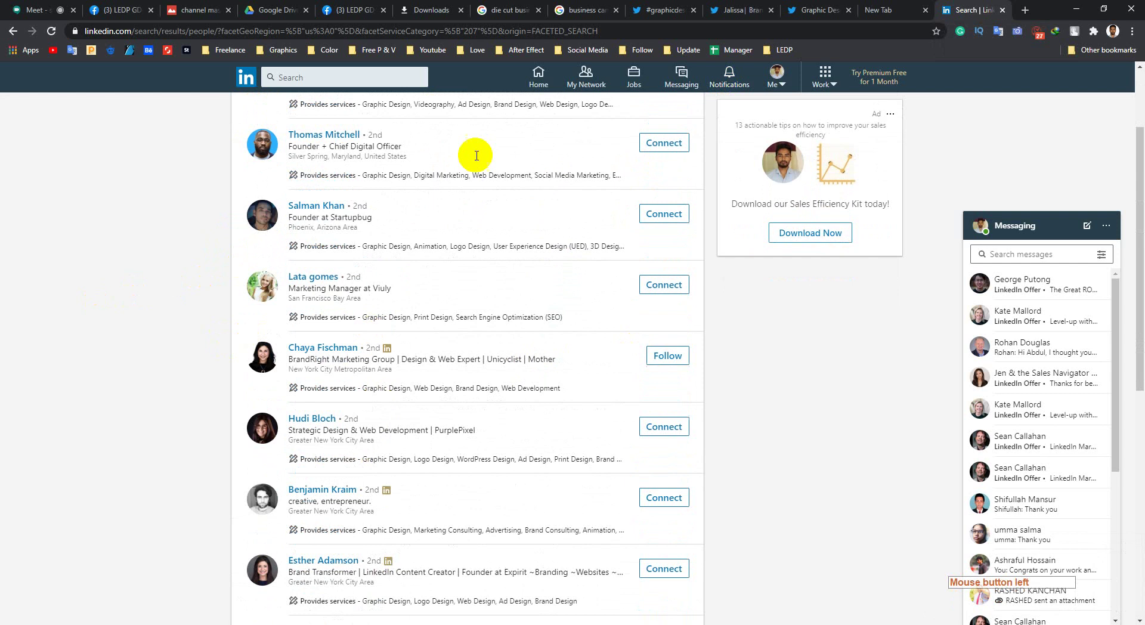
- Open the connections list from the My Network page and look through the connected people
left_click(586, 77)
left_click(588, 80)
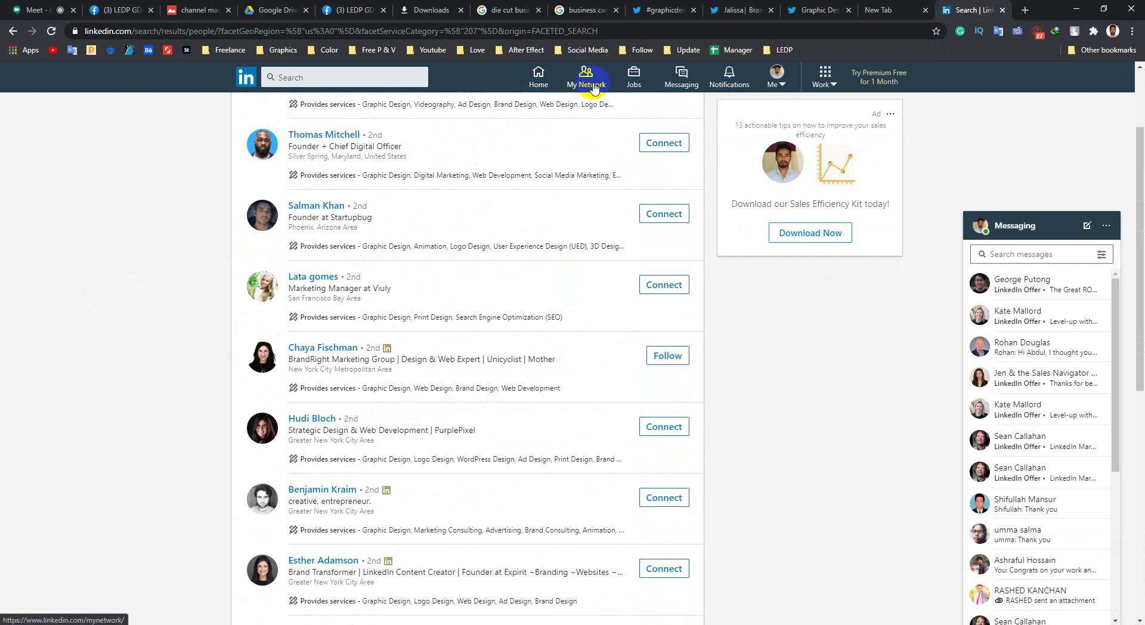
left_click(588, 87)
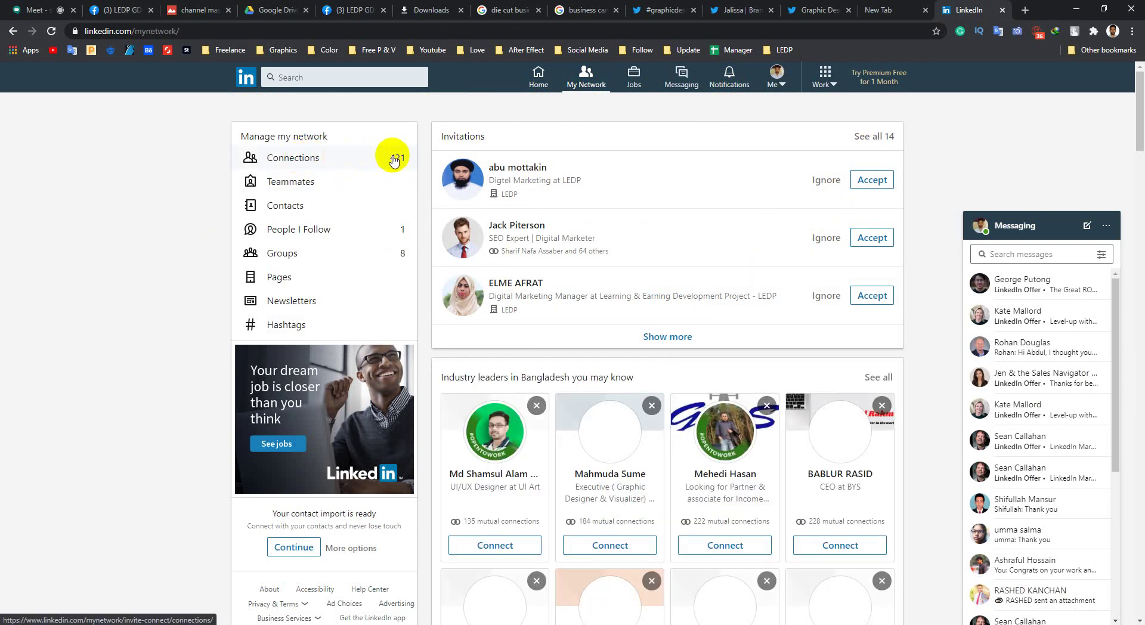
left_click(394, 160)
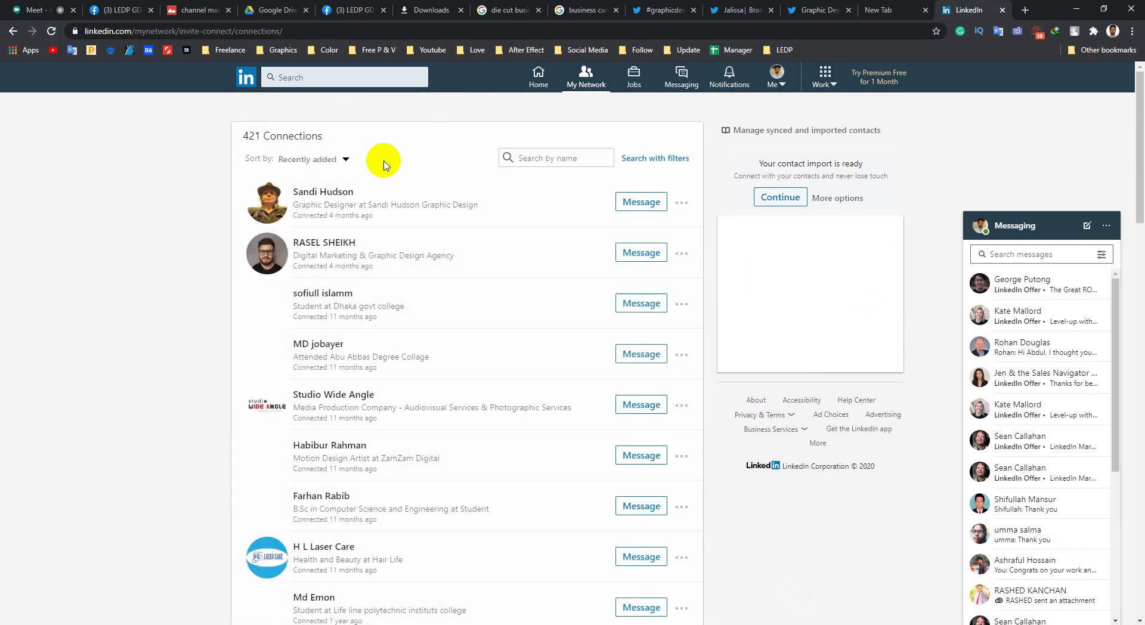
scroll(393, 322, "down", 10)
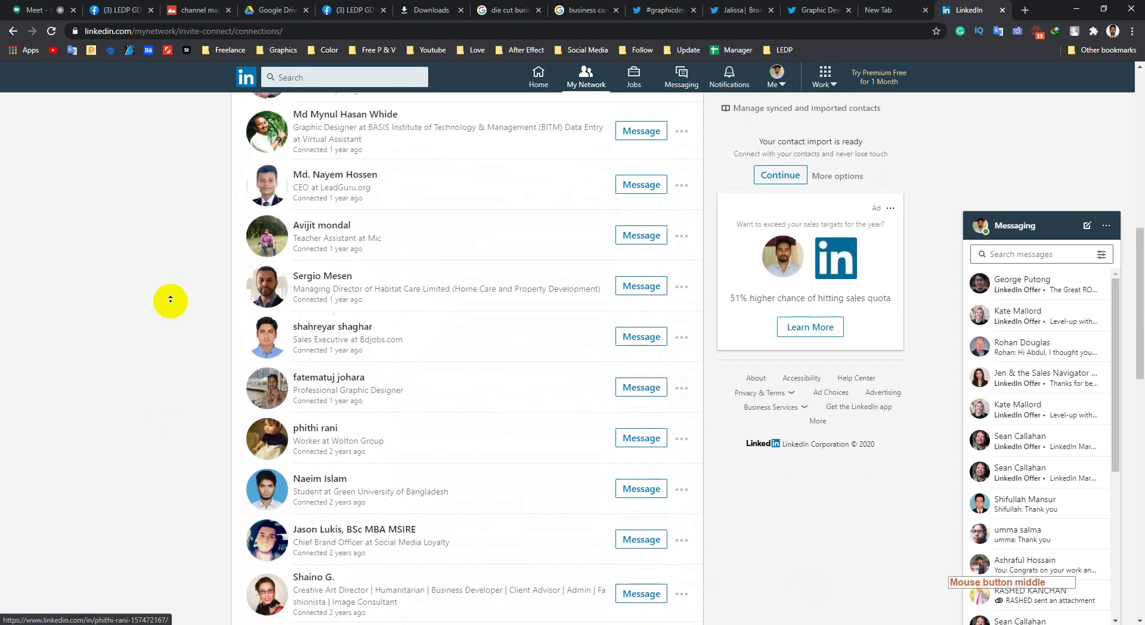
scroll(168, 298, "up", 10)
middle_click(170, 295)
middle_click(171, 298)
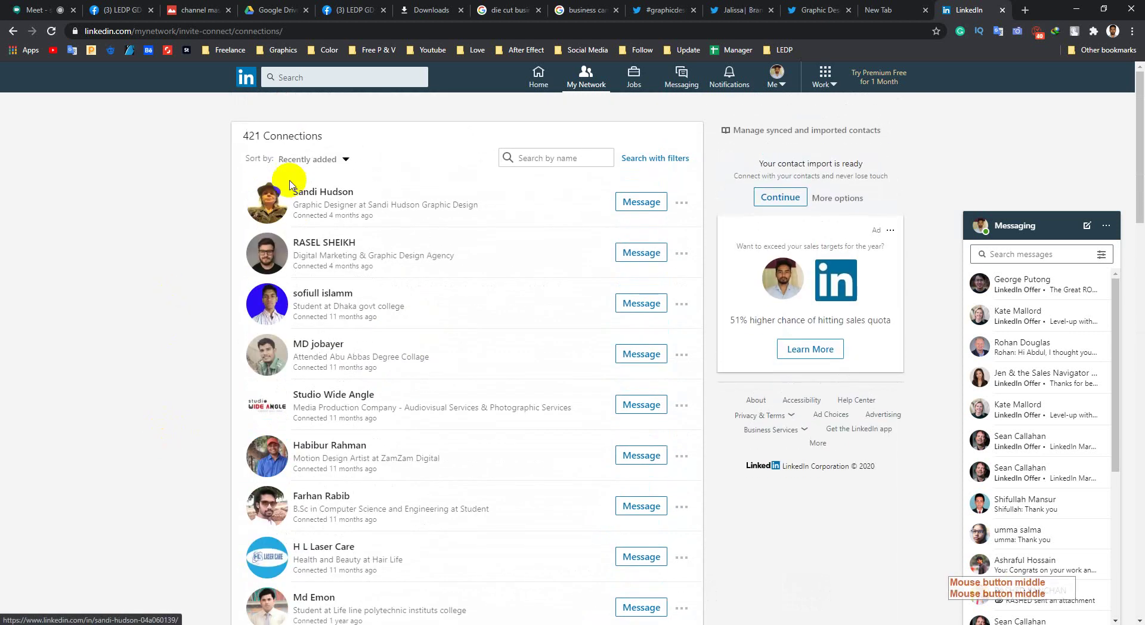
- Return to the LinkedIn home feed and check the Google Meet call twice, ending back on LinkedIn
left_click(540, 74)
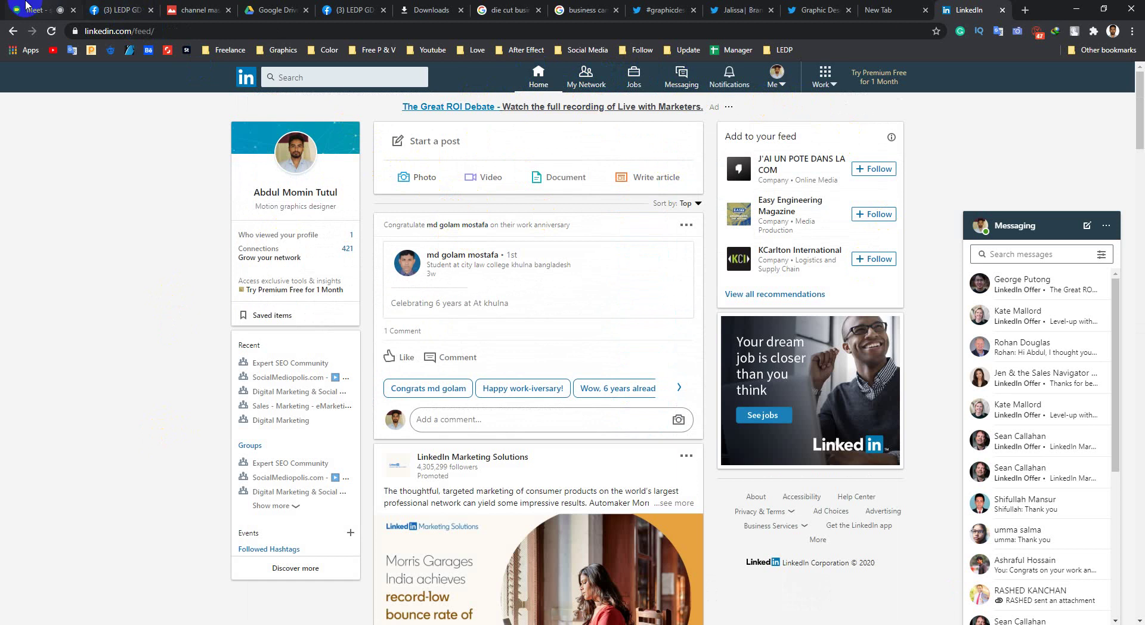
key("ctrl+1")
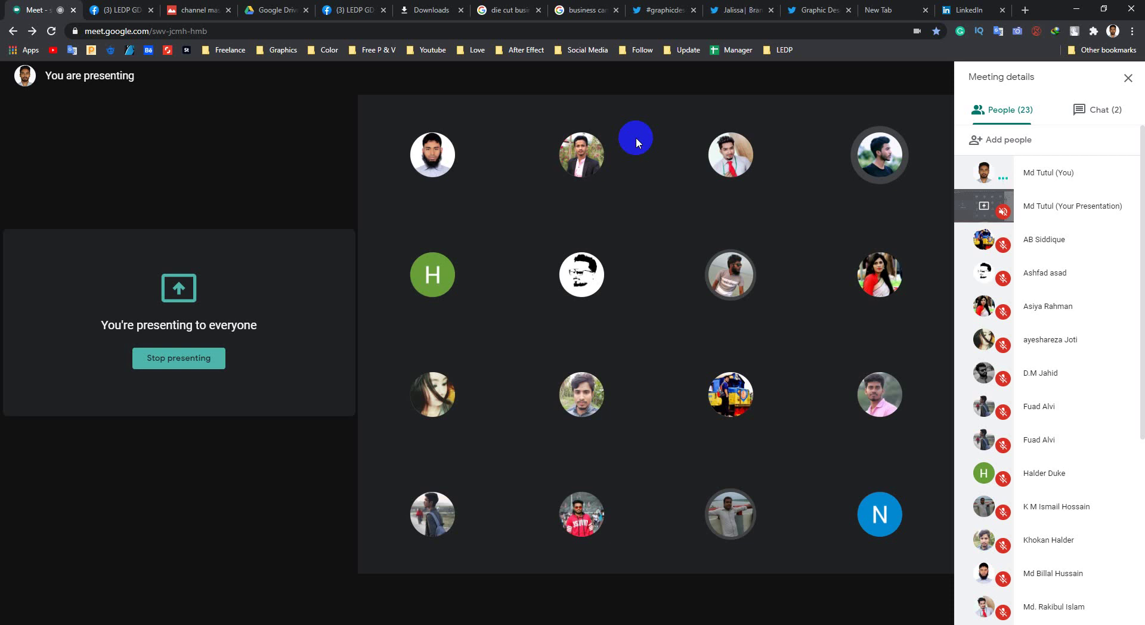
left_click(971, 10)
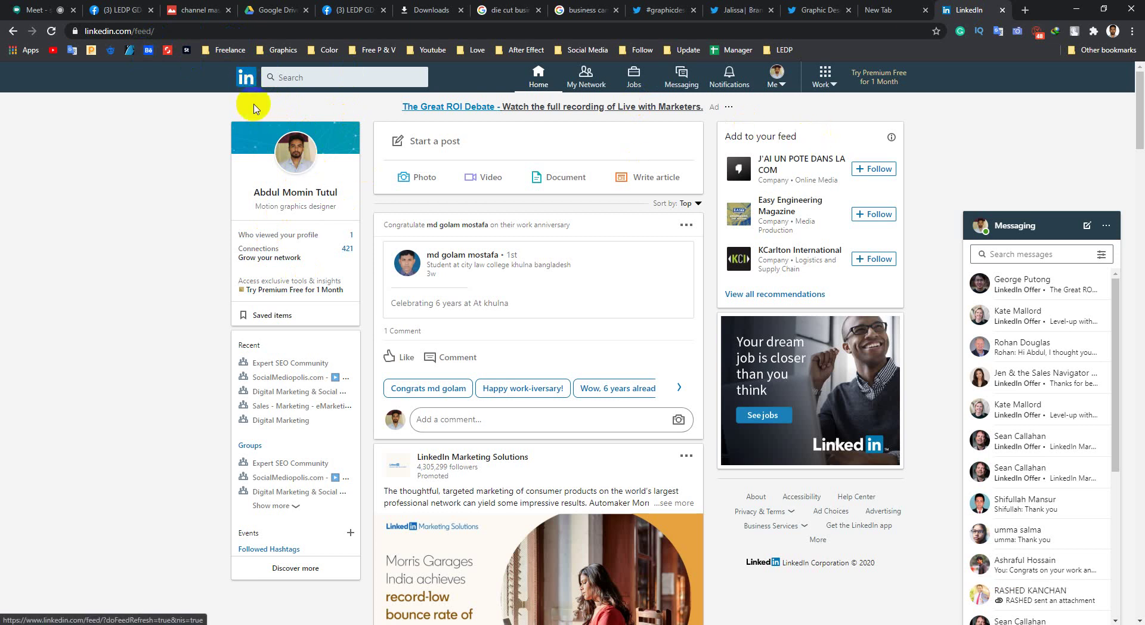
left_click(42, 11)
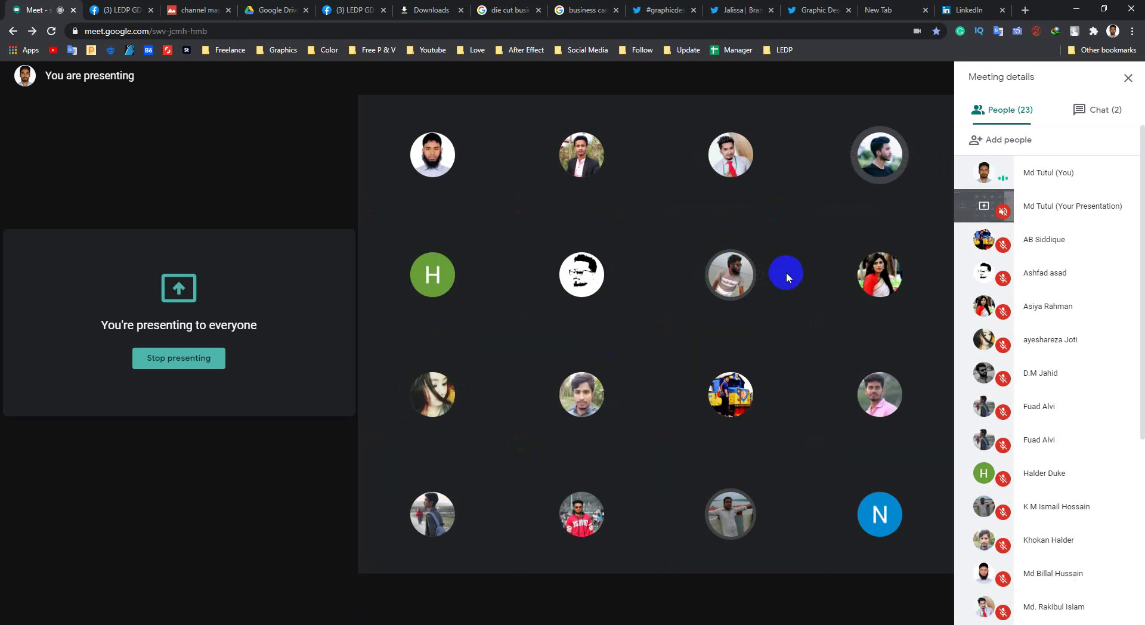
left_click(954, 9)
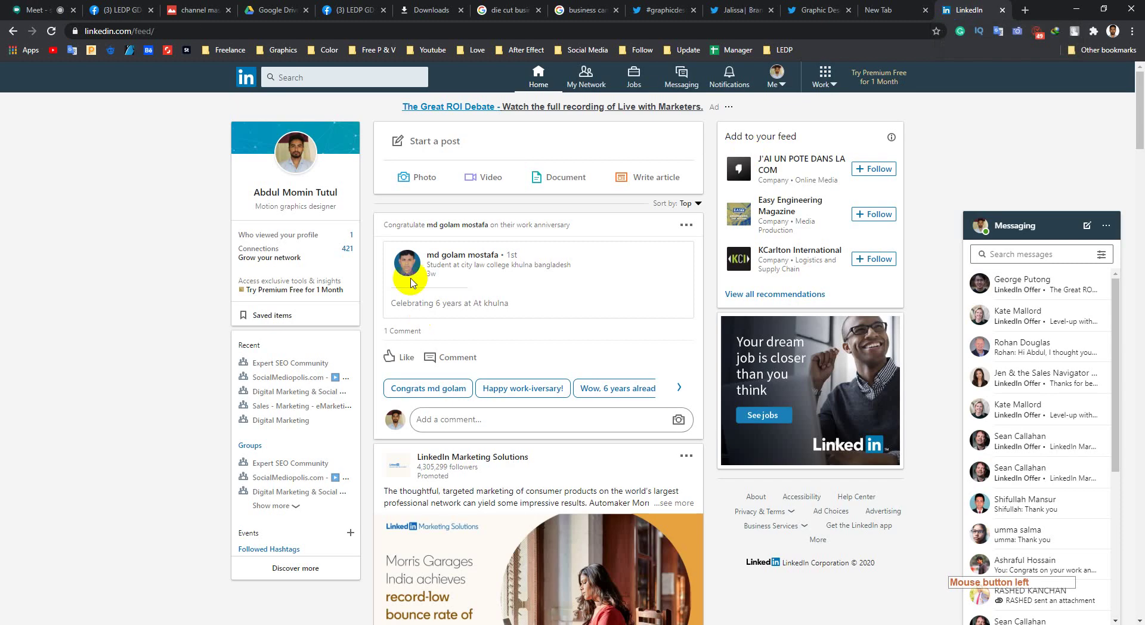
- Revisit the list of network connections on LinkedIn and examine the people and their professions
left_click(584, 84)
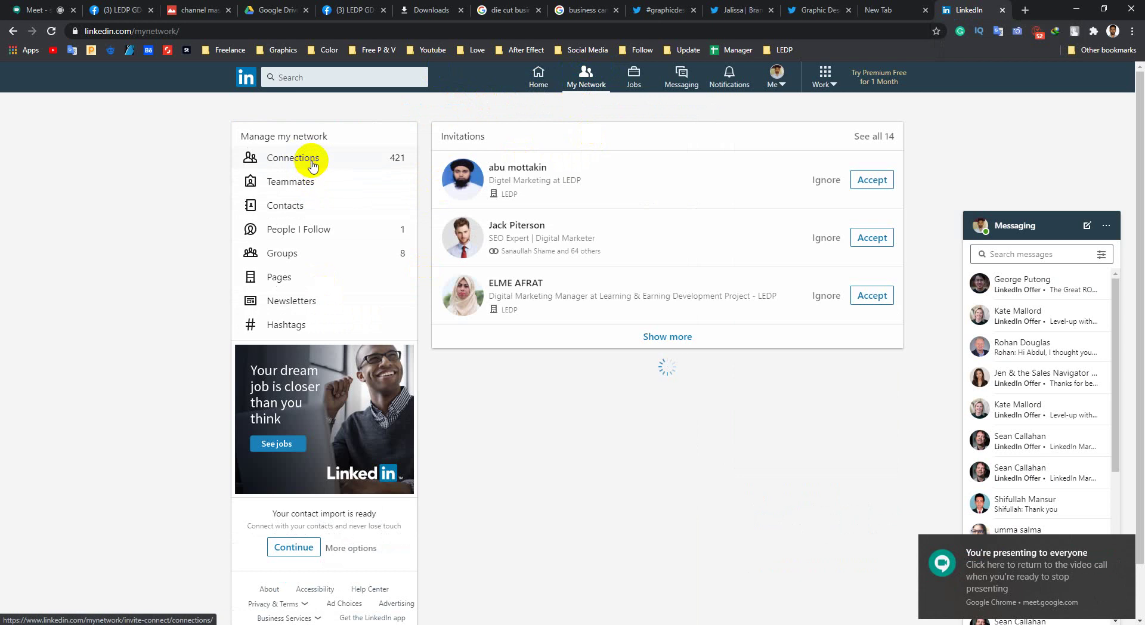
left_click(312, 163)
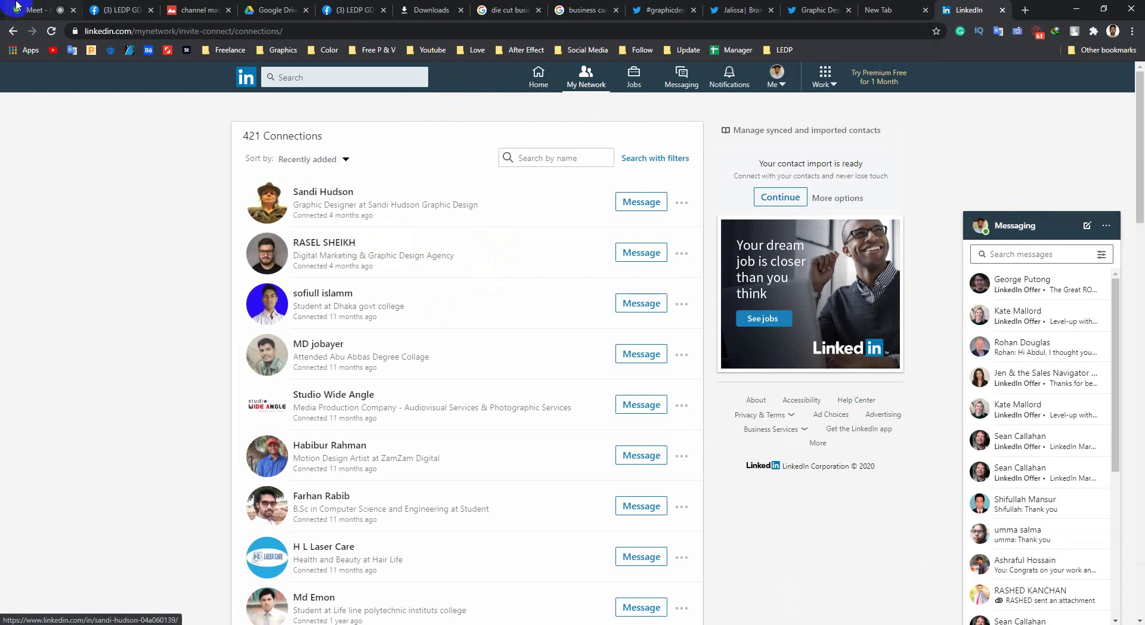
scroll(377, 470, "down", 6)
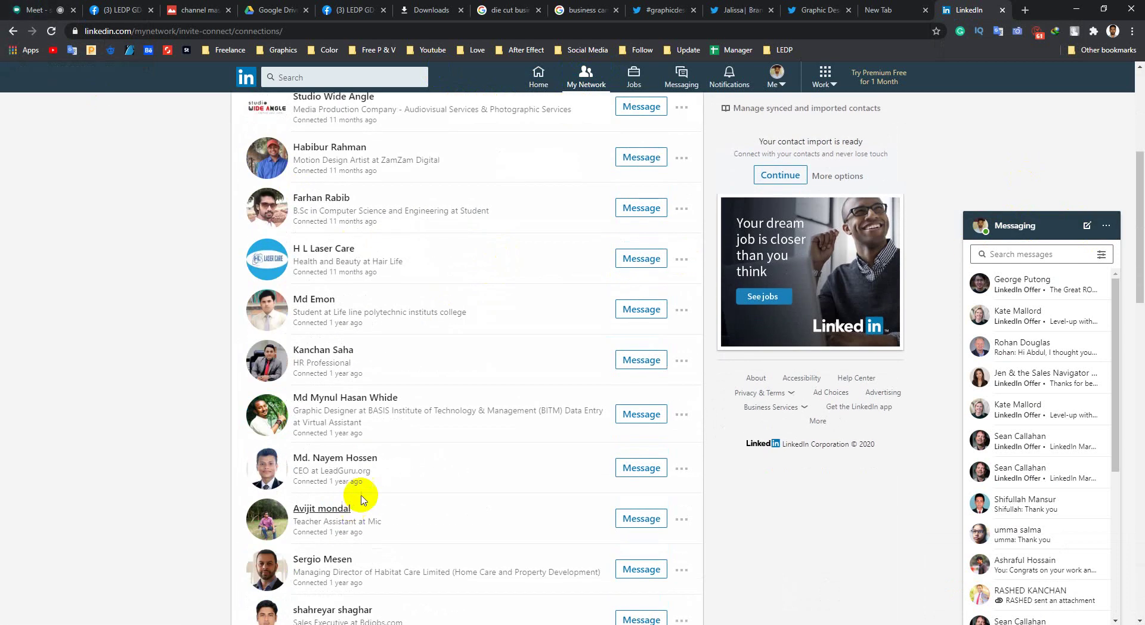
scroll(294, 498, "up", 6)
scroll(328, 468, "down", 9)
scroll(358, 434, "up", 6)
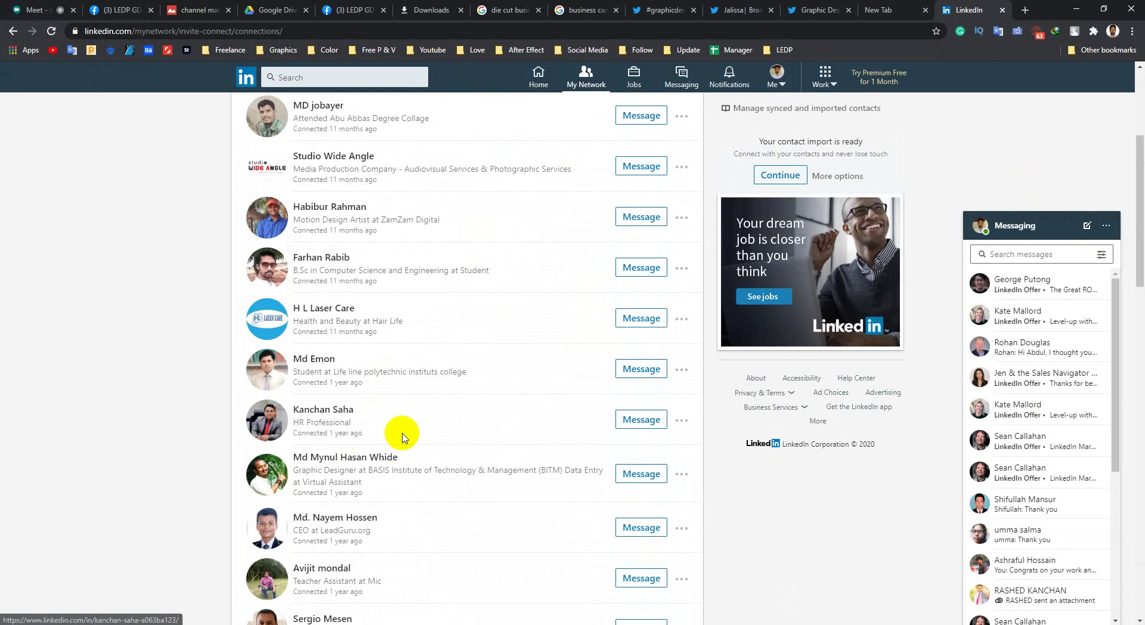
- Go back to the LinkedIn home feed and look through its posts
left_click(244, 80)
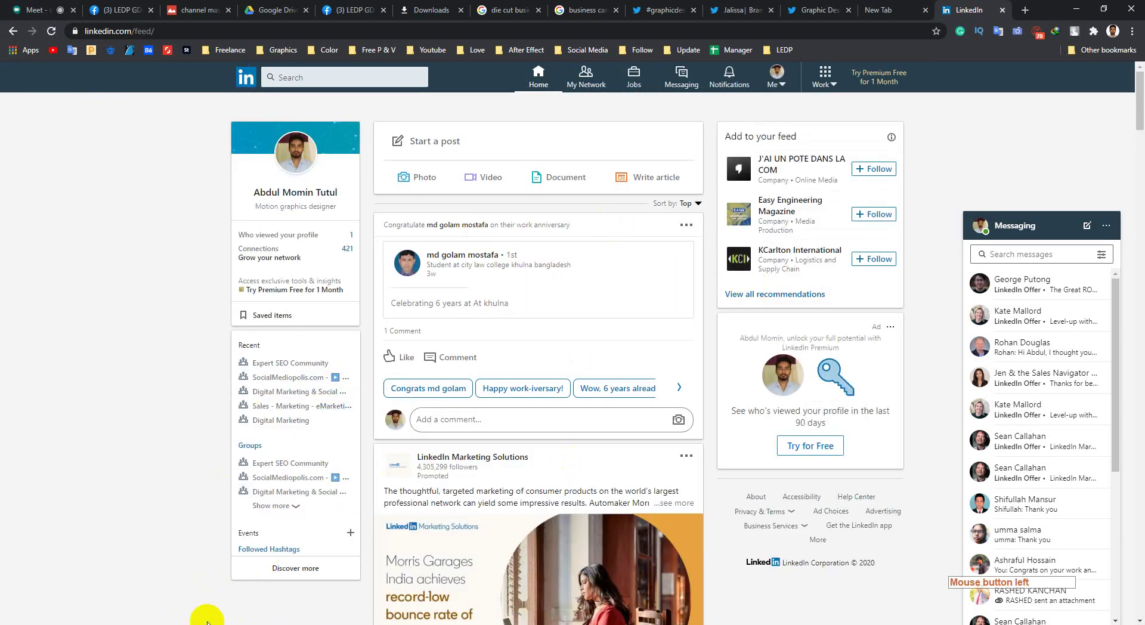
left_click(143, 597)
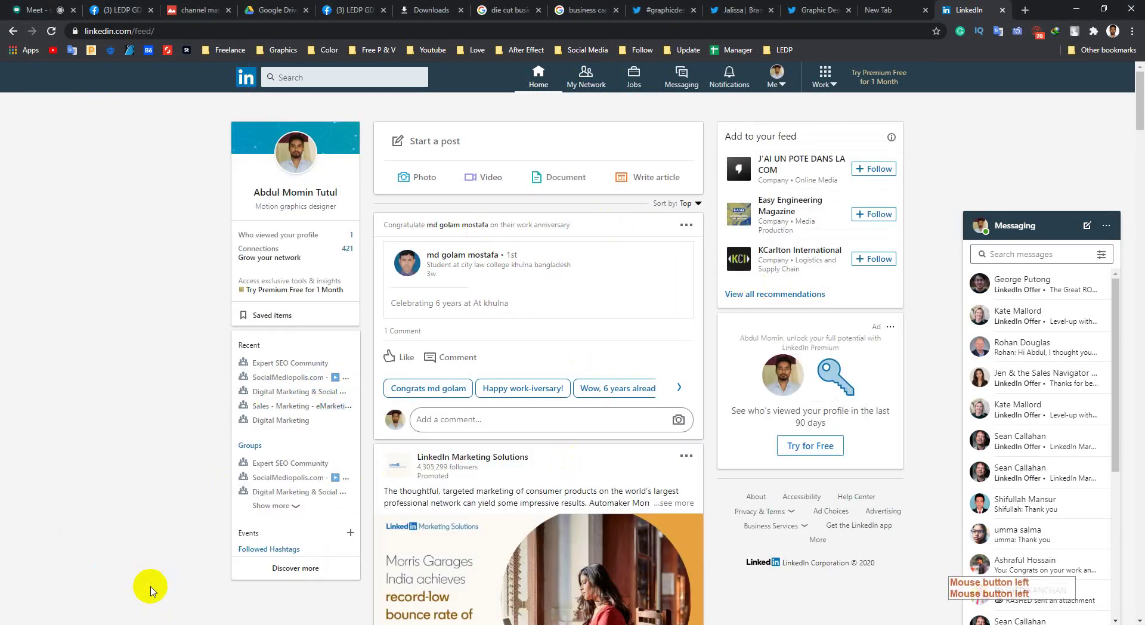
scroll(396, 269, "down", 20)
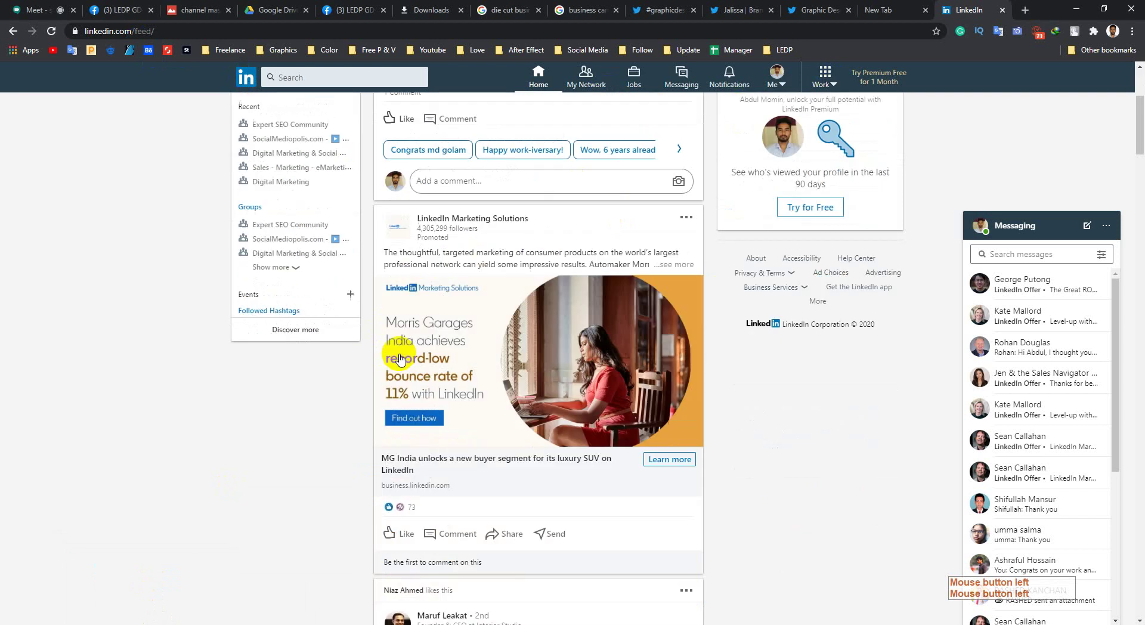
- Look further down the LinkedIn feed and examine the shared posts
scroll(417, 328, "down", 4)
scroll(466, 280, "up", 15)
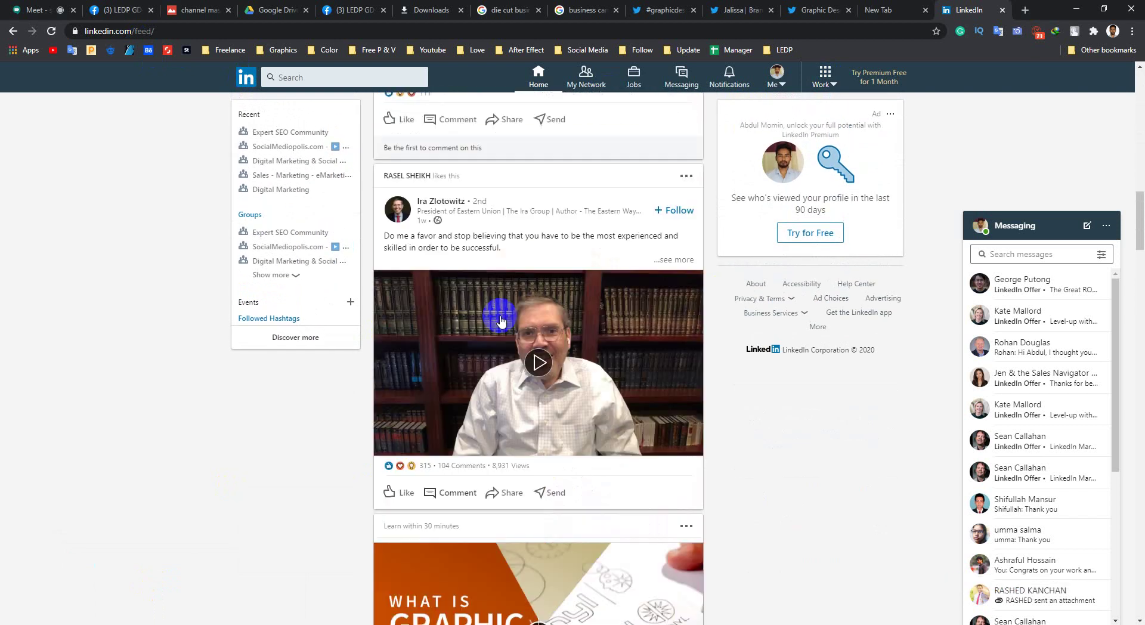
scroll(269, 418, "down", 3)
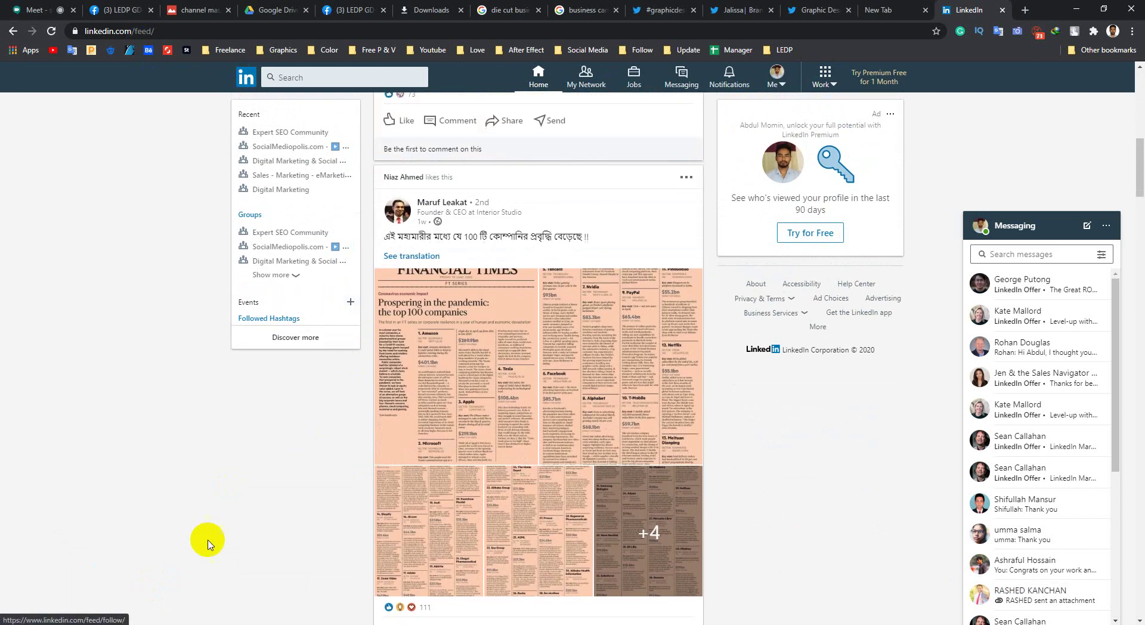
- Switch to the Google Meet call and review the Class 13 topic slide in Photoshop
left_click(171, 616)
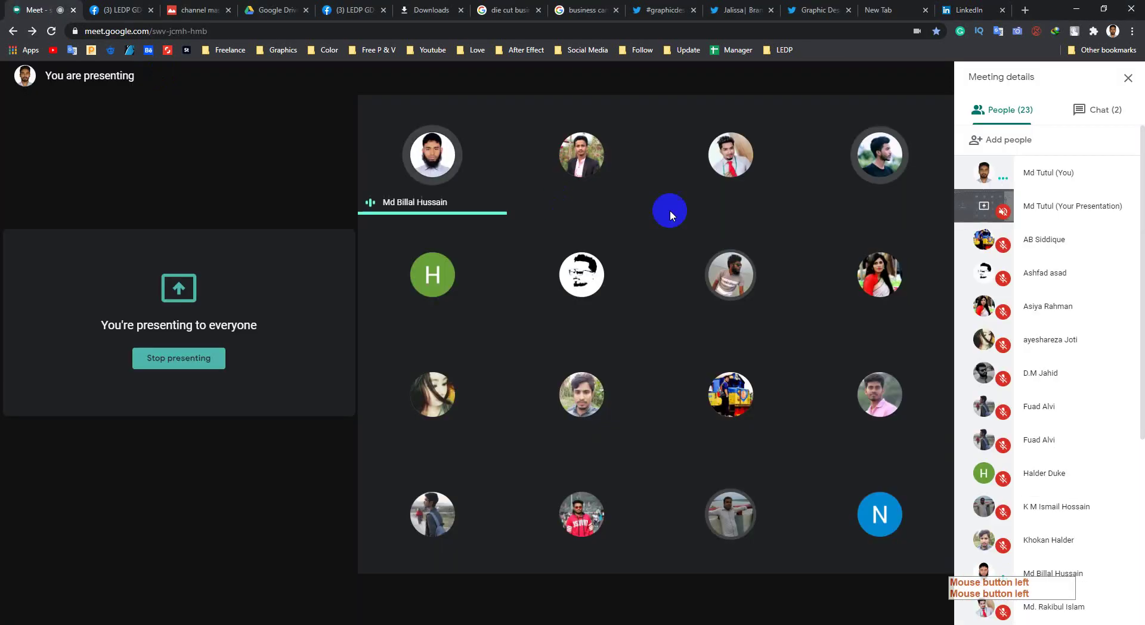
left_click(35, 10)
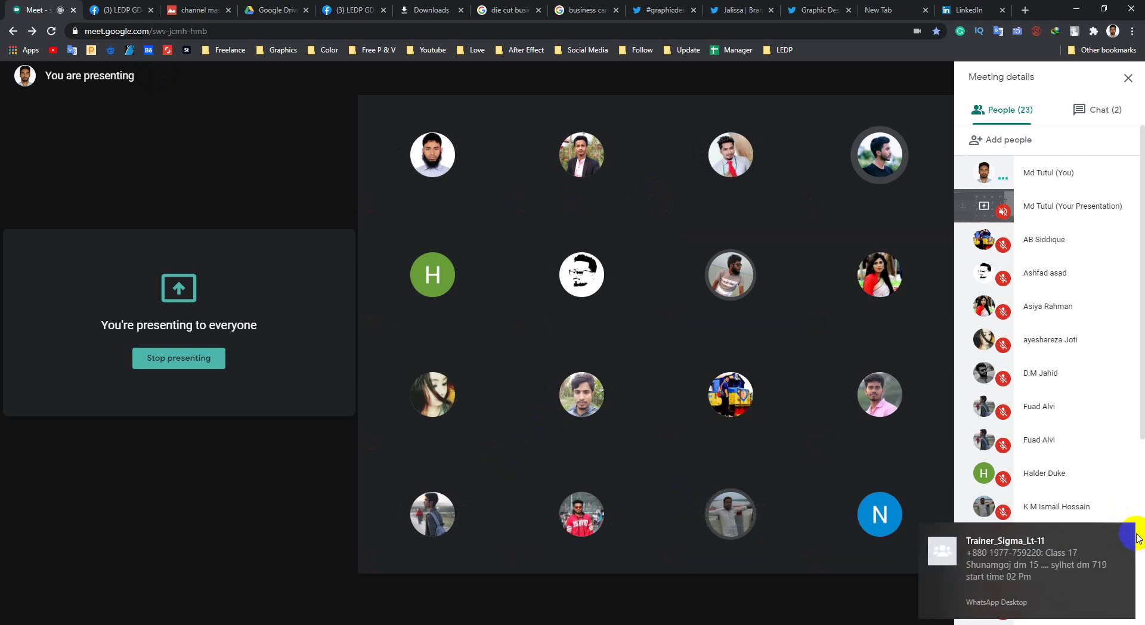
left_click(1126, 535)
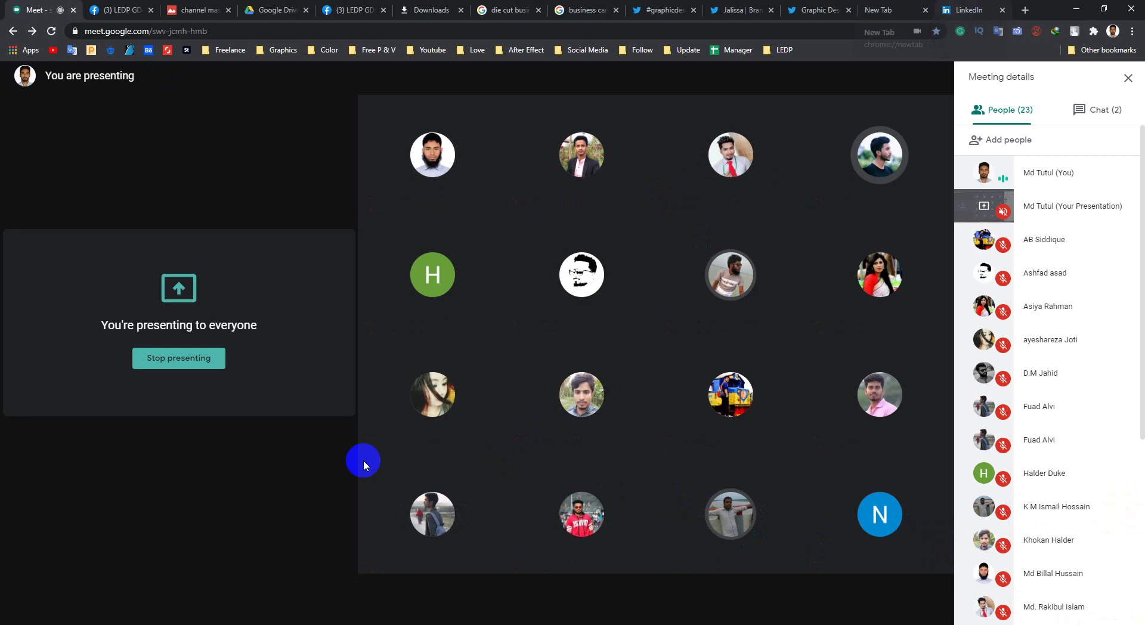
left_click(222, 618)
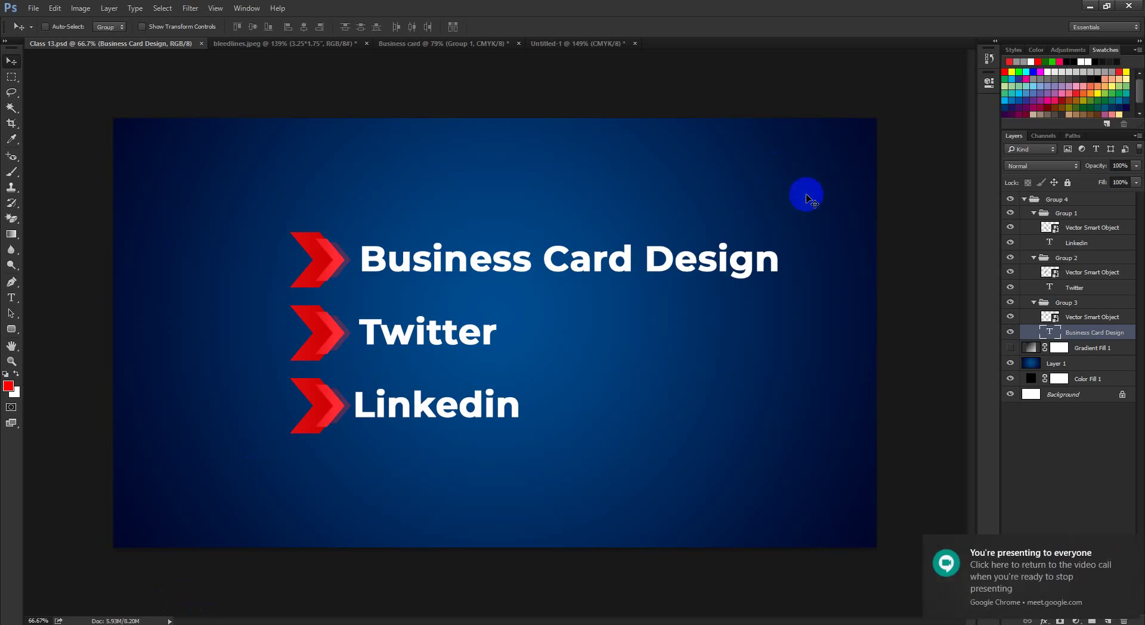
left_click(1090, 7)
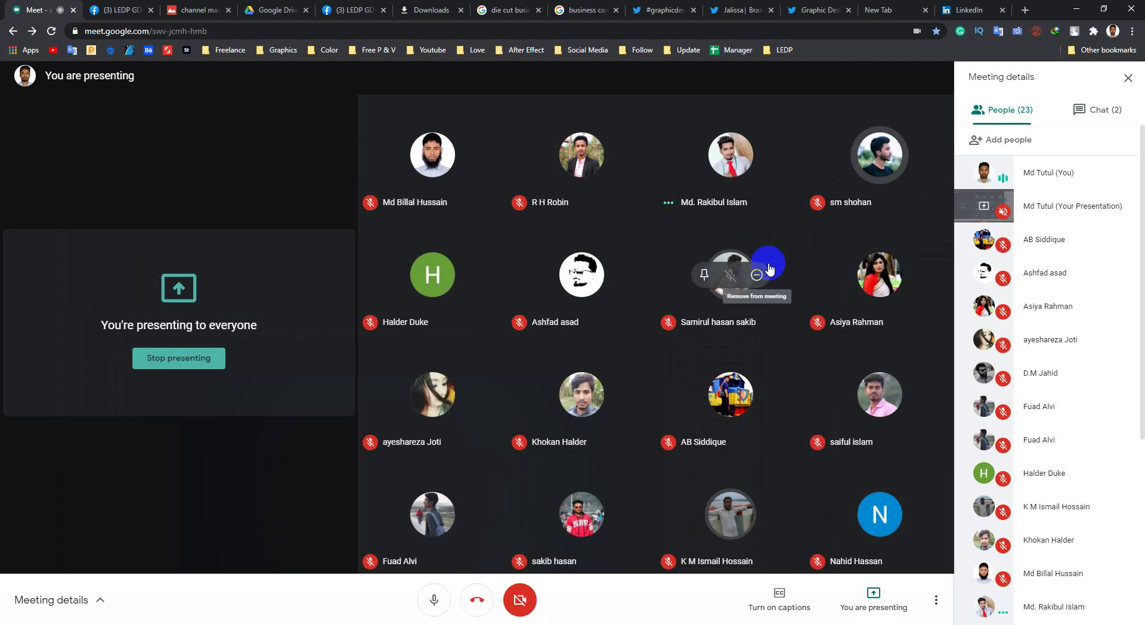
- Return to LinkedIn and open your own profile page from the refreshed home feed
left_click(960, 10)
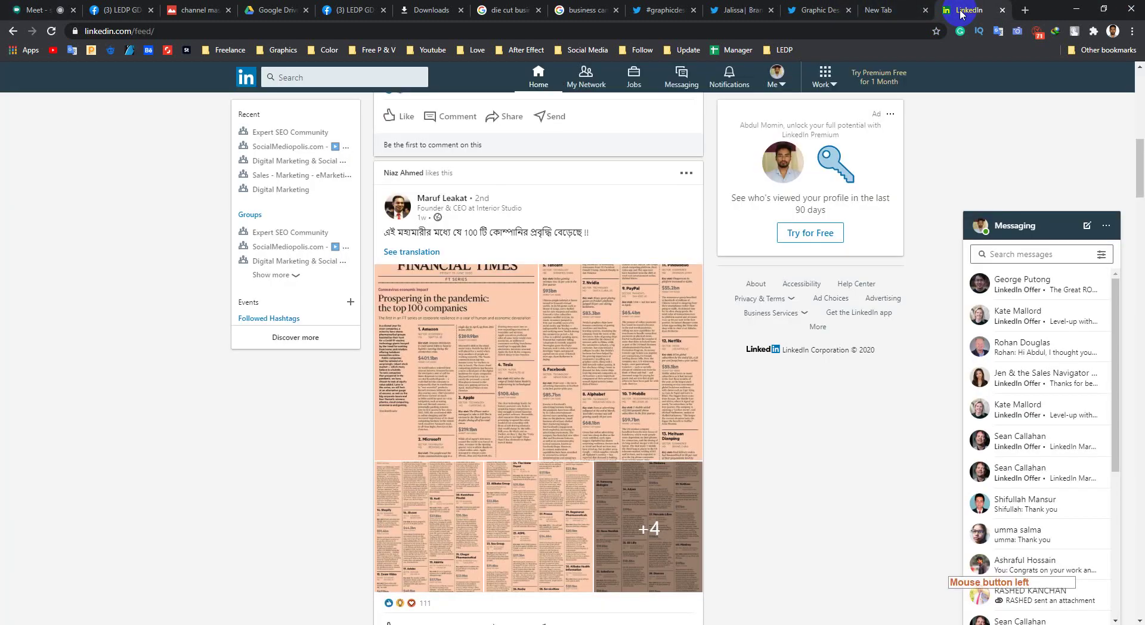
left_click(777, 76)
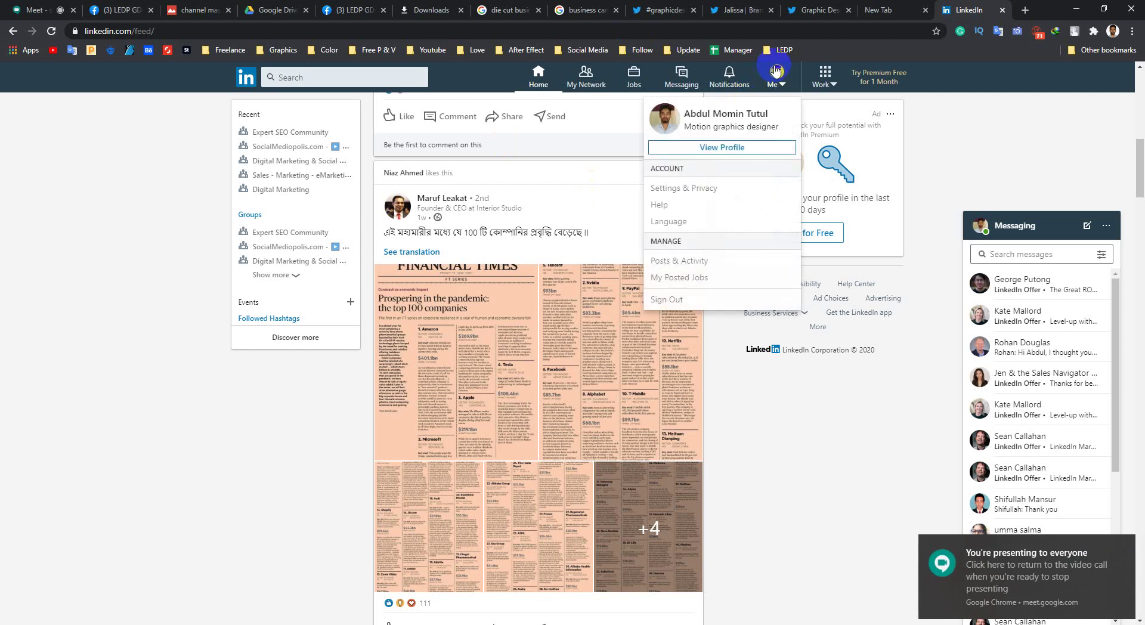
left_click(245, 79)
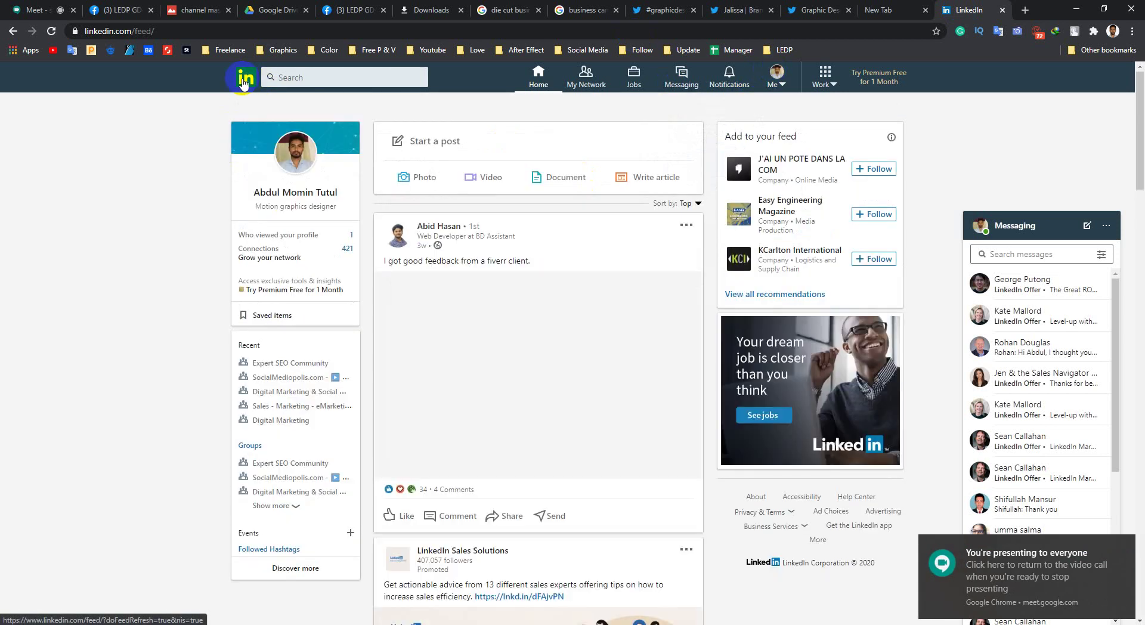
left_click(312, 162)
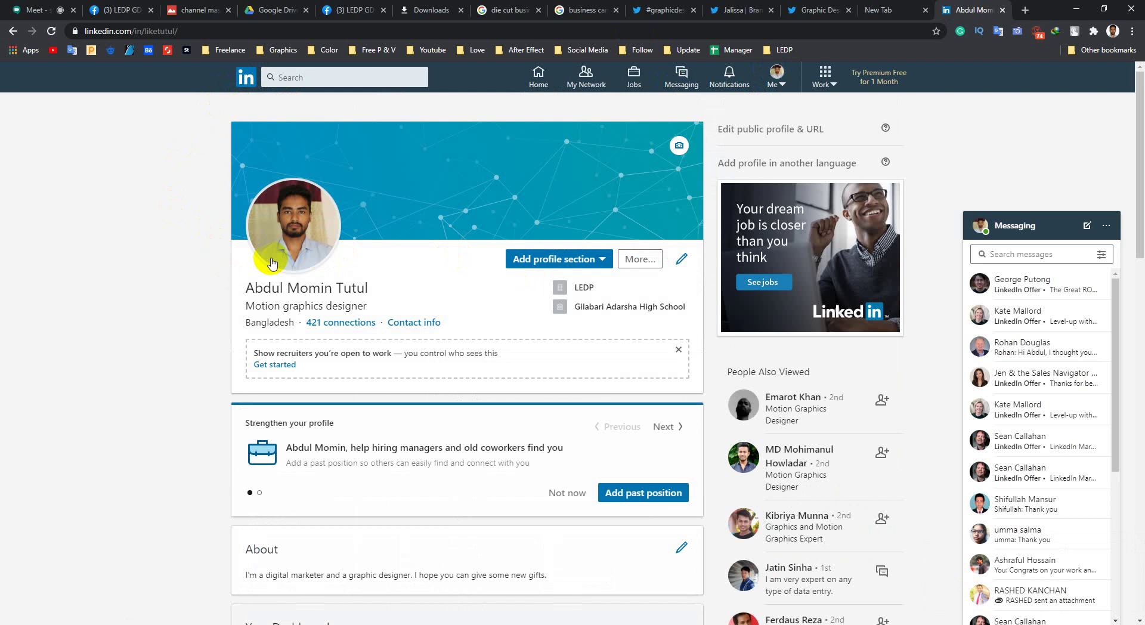
- Check the Google Meet participants between views of your LinkedIn profile, ending back on the profile
left_click(33, 9)
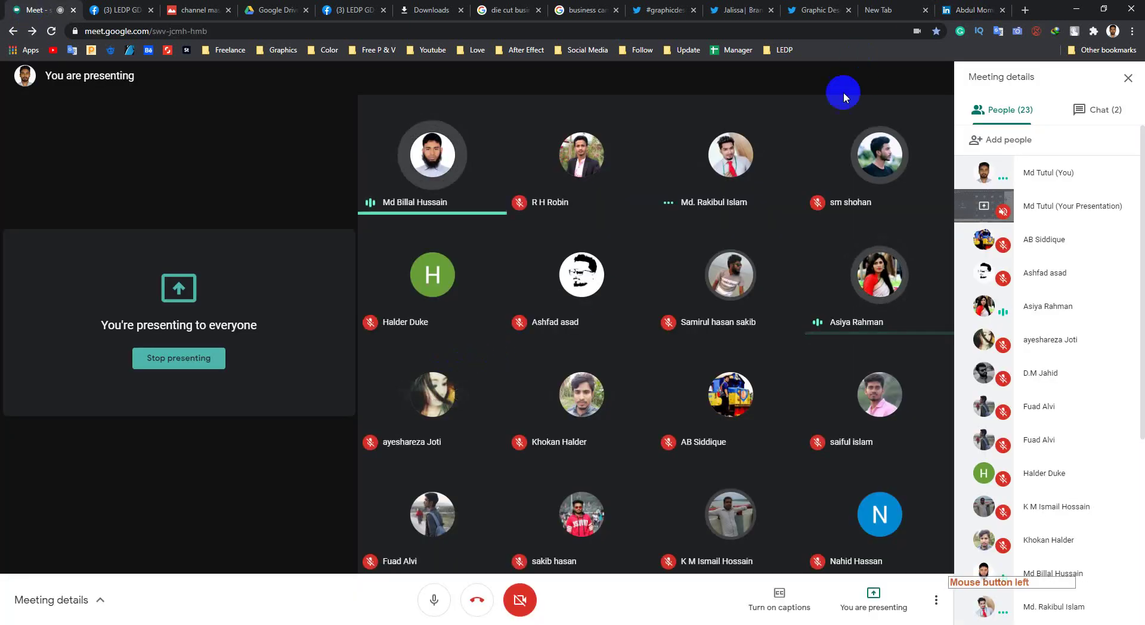
mouse_move(524, 248)
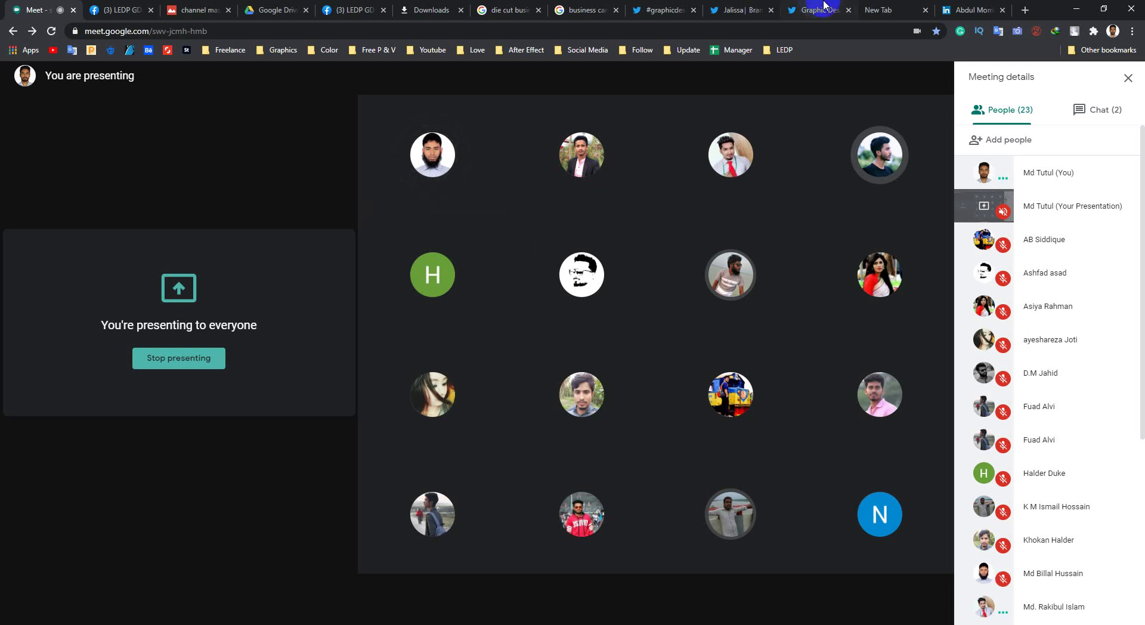
left_click(972, 10)
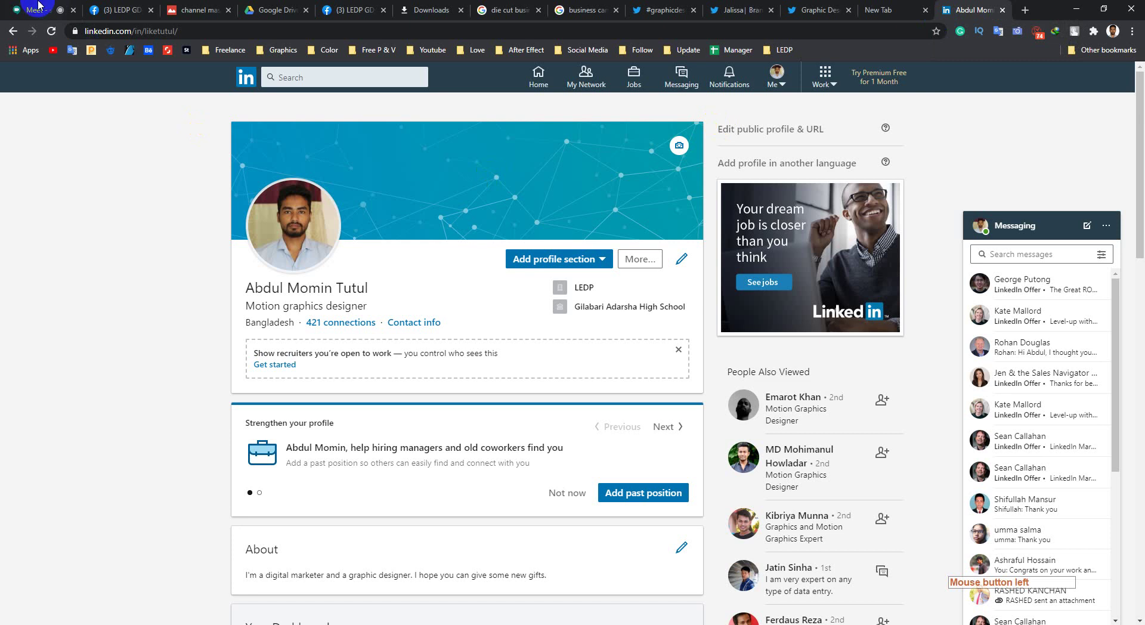
left_click(285, 150)
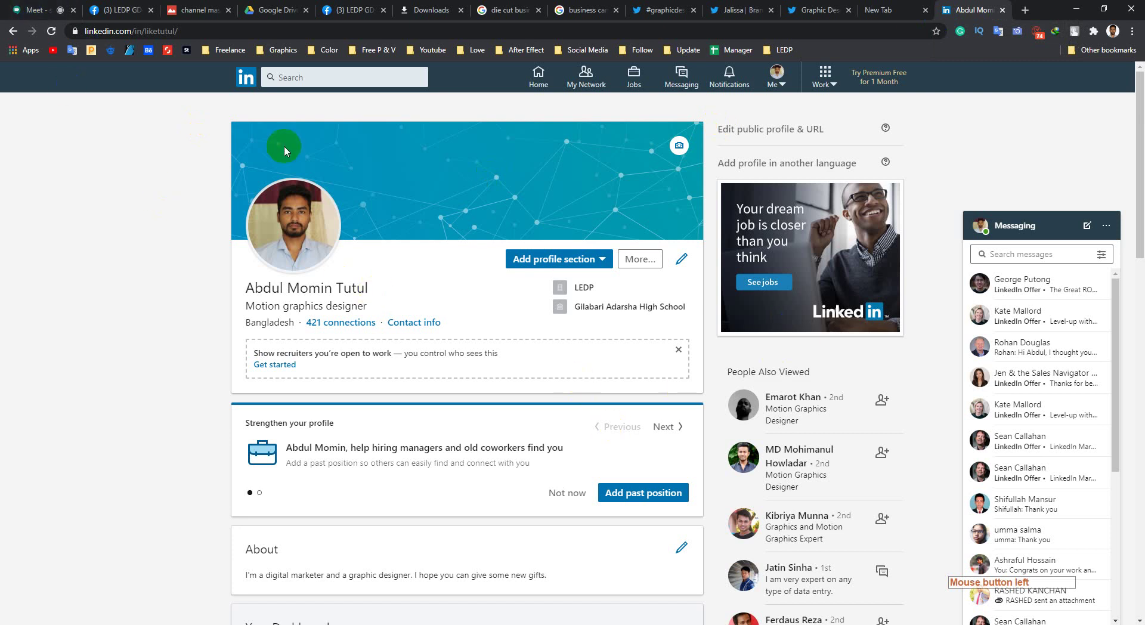
left_click(43, 11)
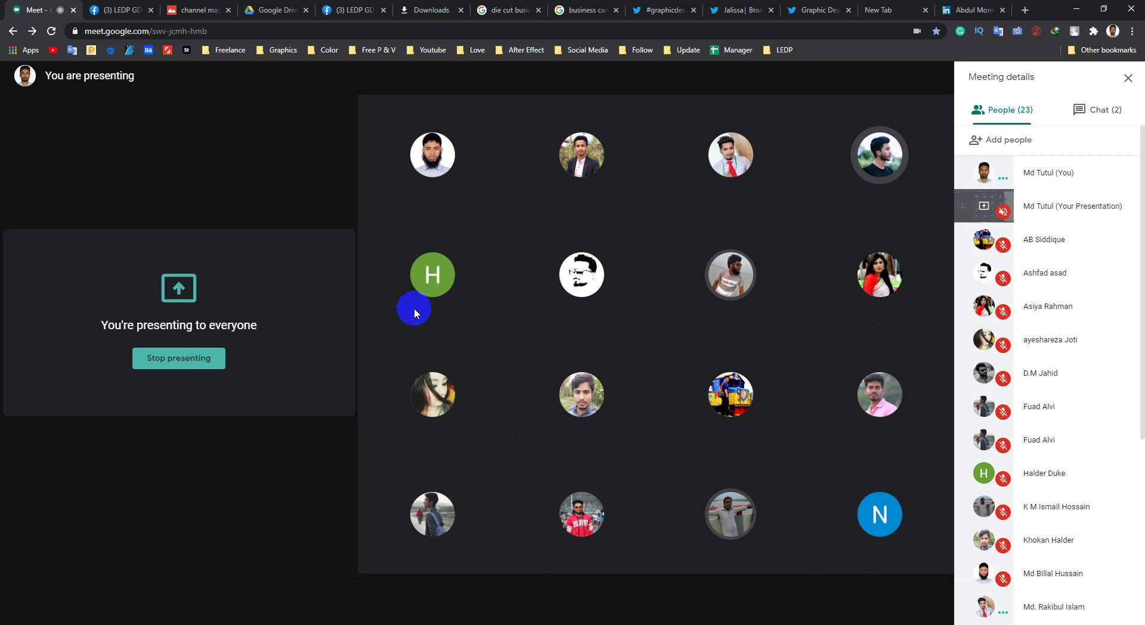
left_click(988, 11)
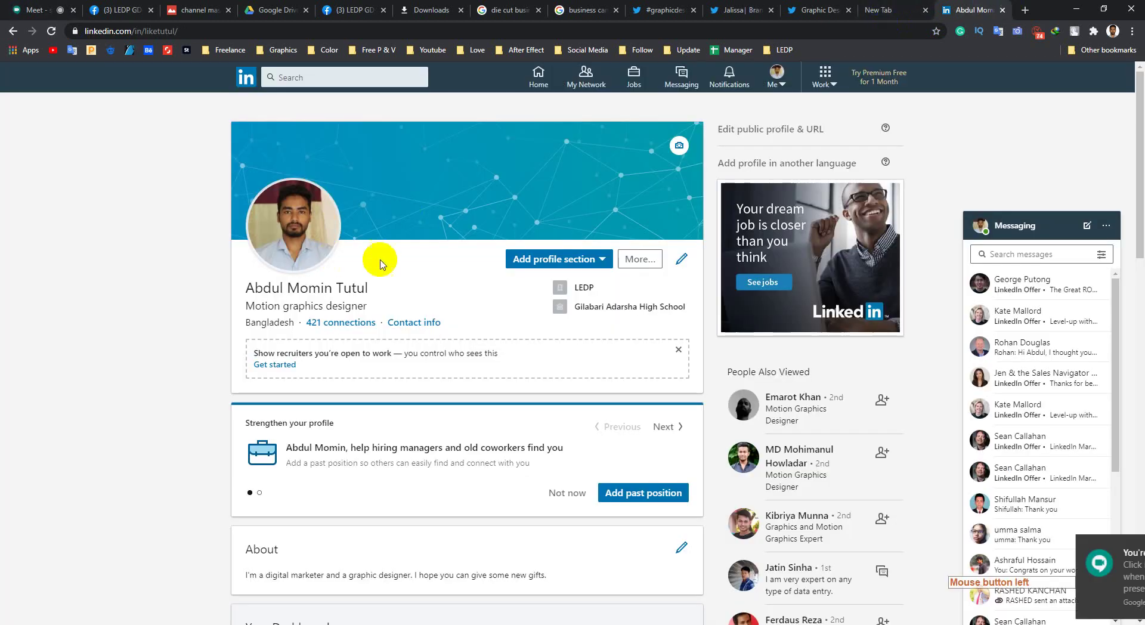
- Review the Class 13 topic slide in Photoshop again and return to the Google Meet call, dismissing its notification
left_click(1044, 537)
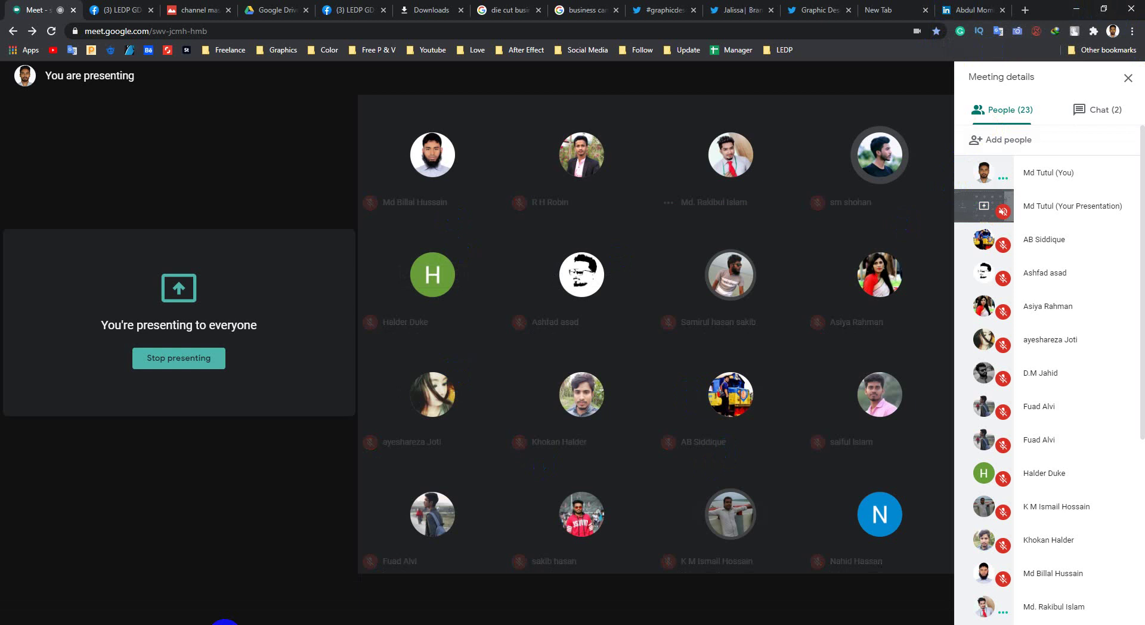
left_click(223, 622)
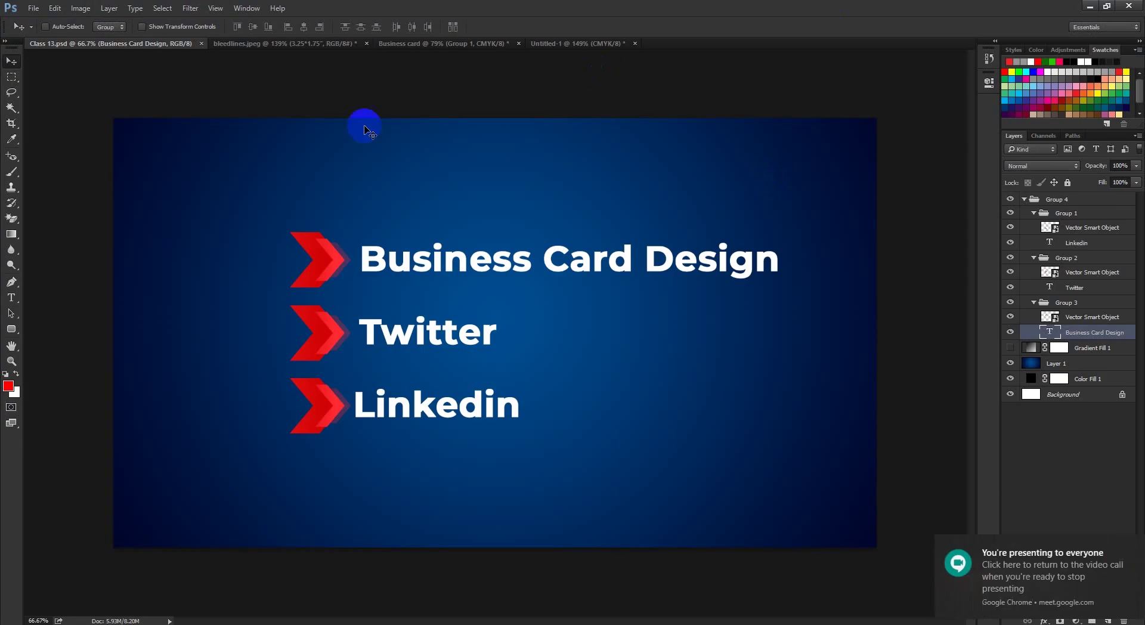
left_click(33, 8)
left_click(475, 6)
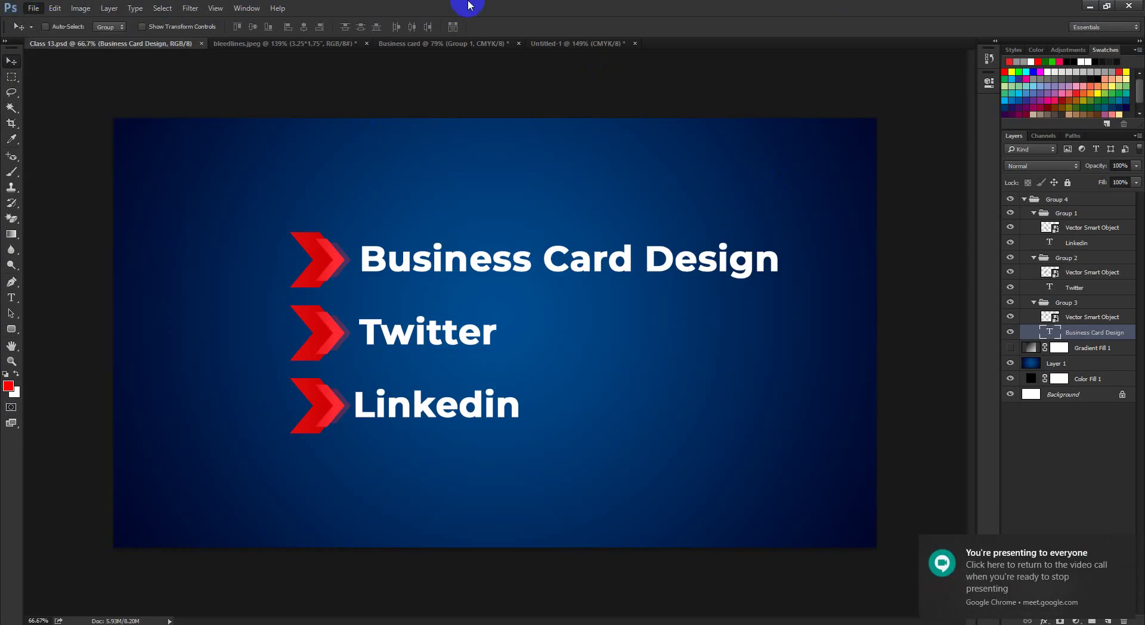
left_click(160, 620)
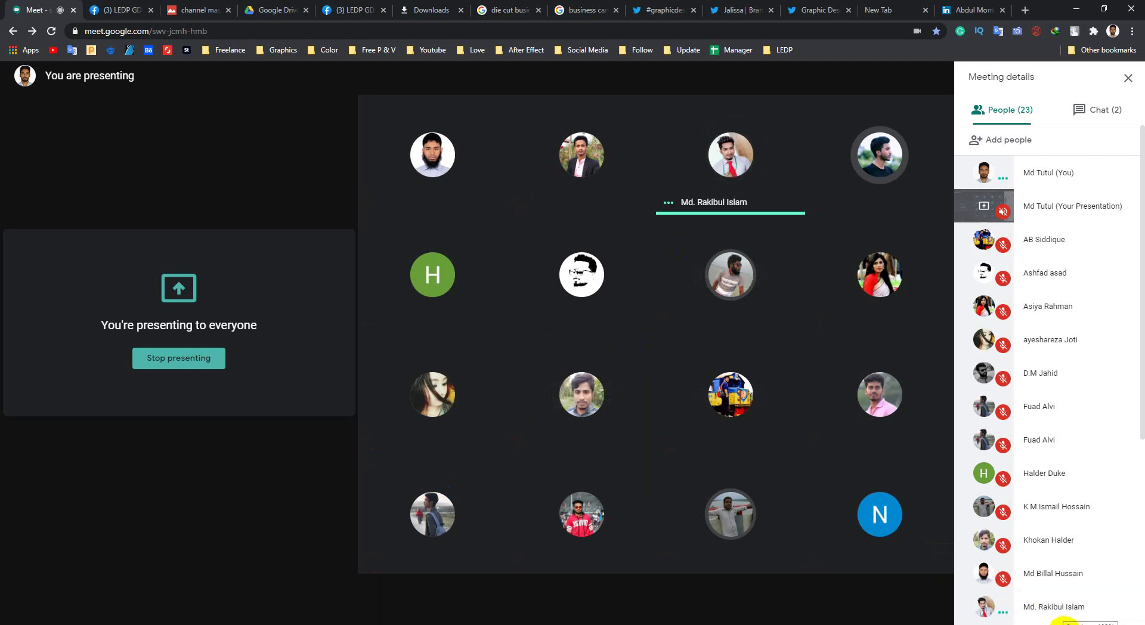
left_click(1068, 621)
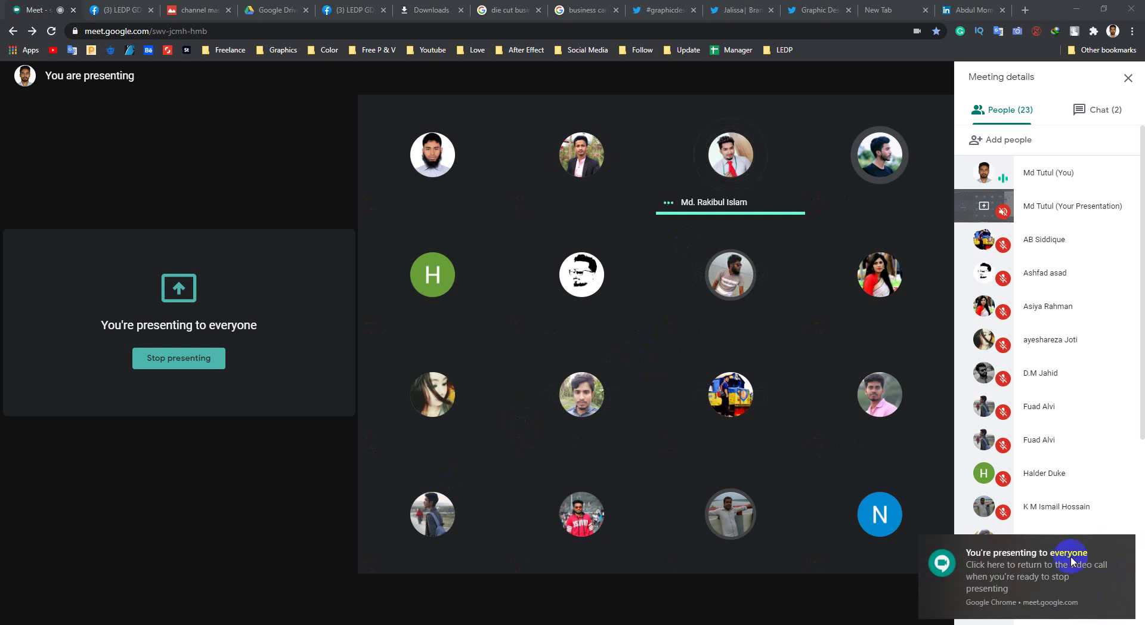
left_click(1121, 552)
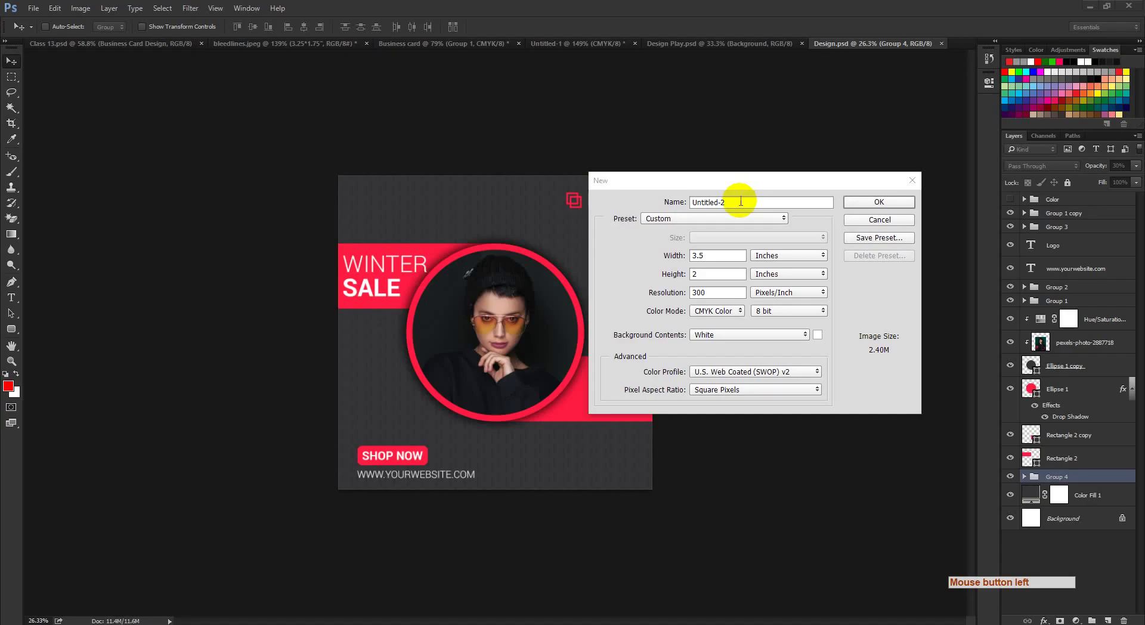
- Name the new Photoshop document Facebook Cover and shift the New document dialog slightly aside
left_click_drag(741, 200, 663, 206)
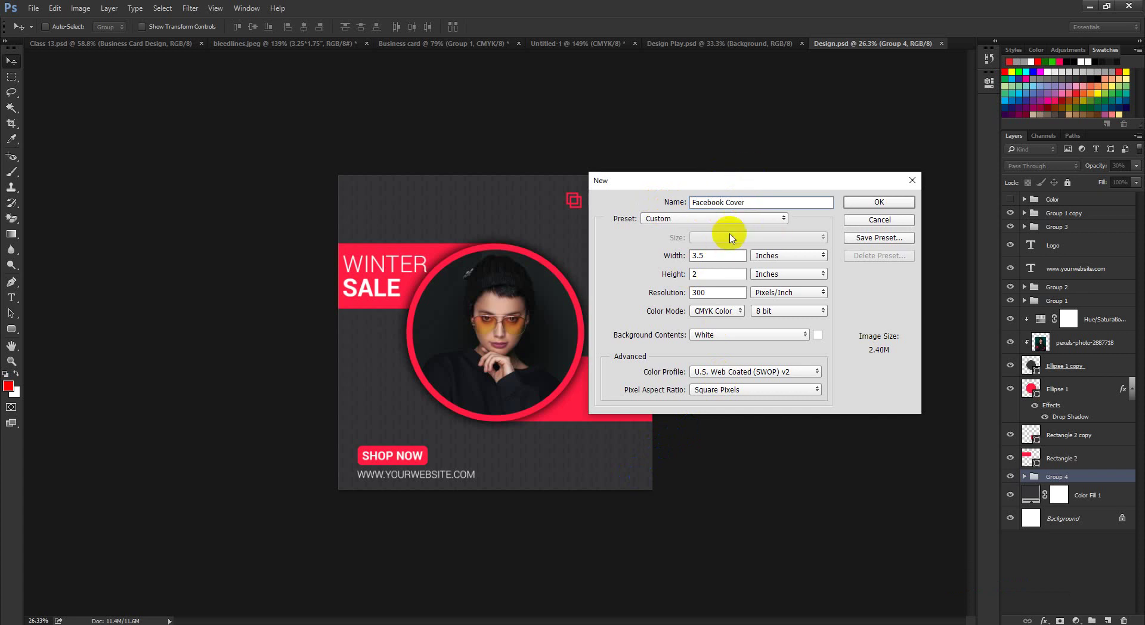
left_click(745, 204)
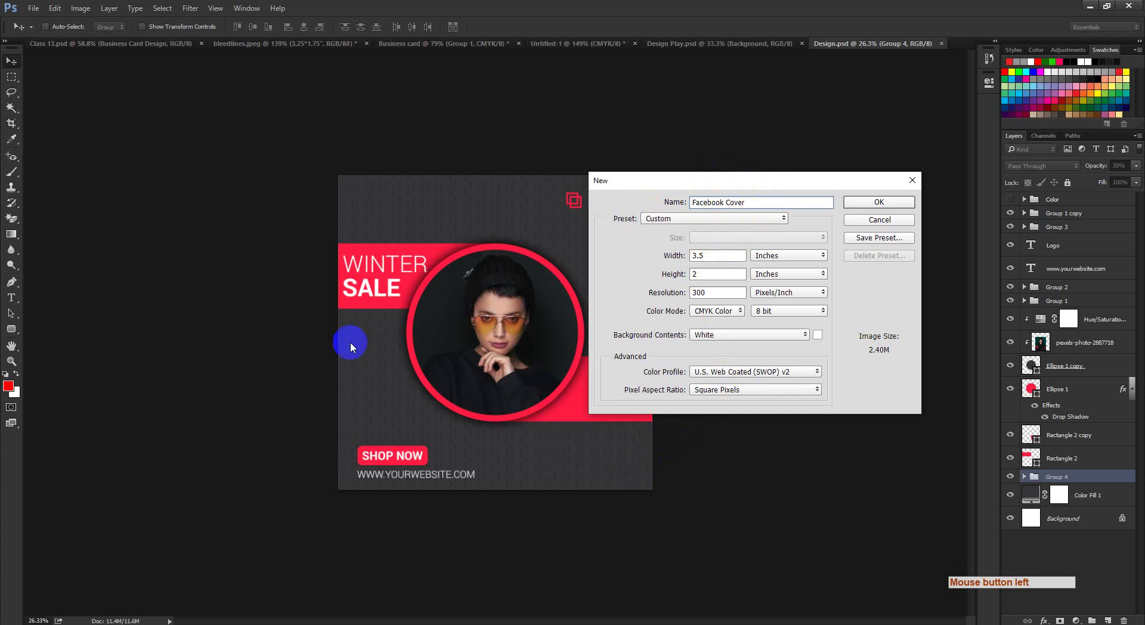
left_click_drag(736, 179, 762, 199)
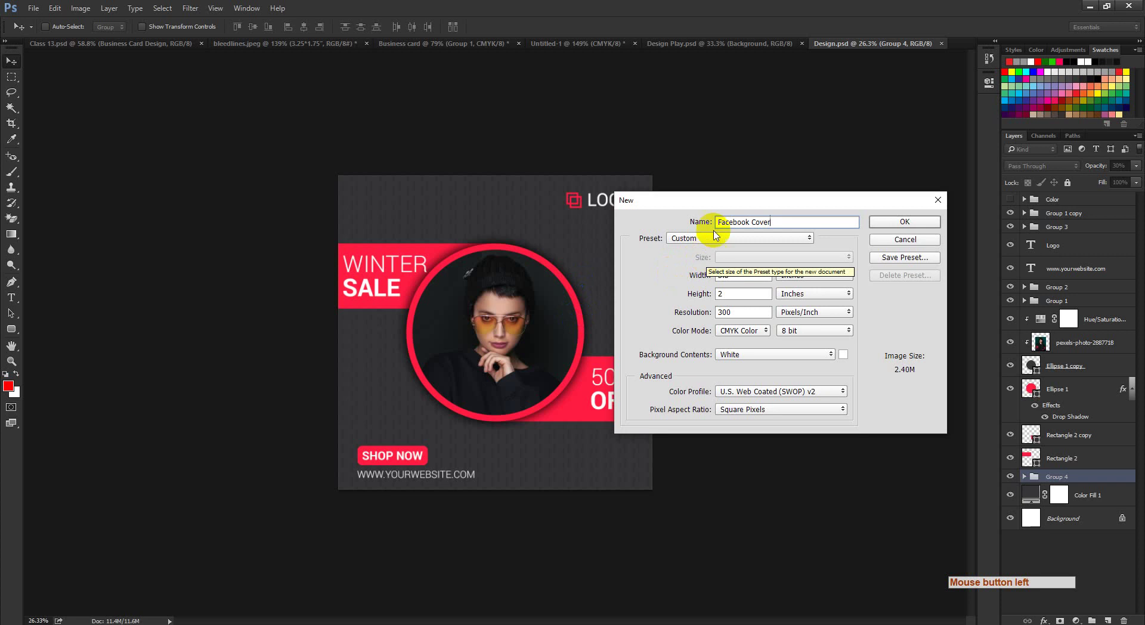
- Set the new document's units to pixels and its size to 2000 pixels wide by 2000 pixels high
left_click(721, 278)
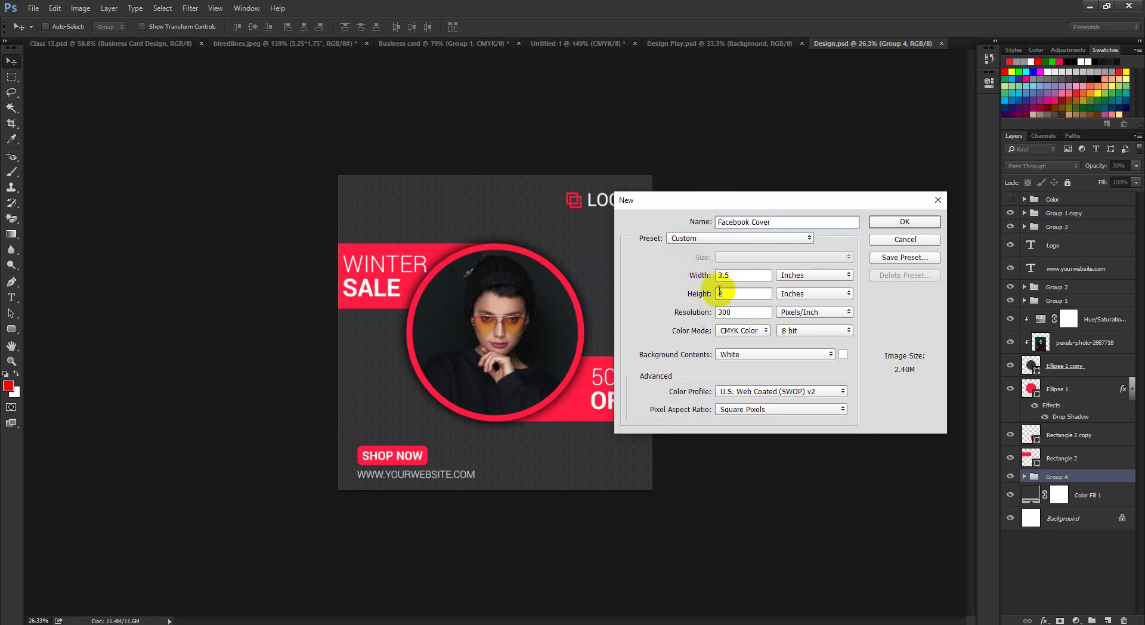
left_click_drag(729, 274, 644, 275)
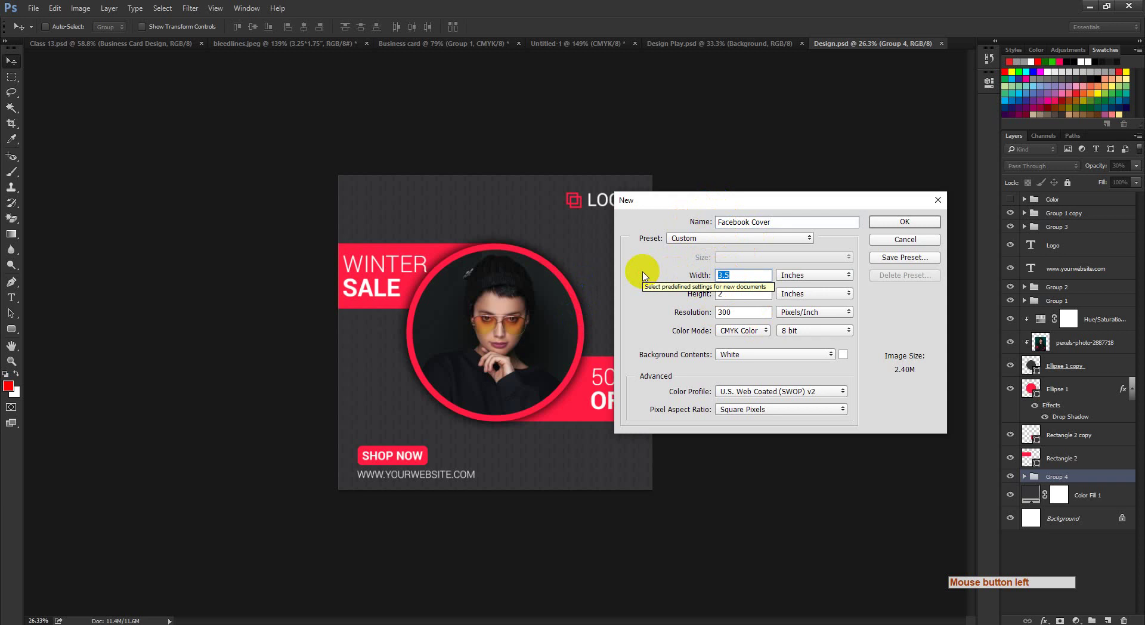
left_click(803, 275)
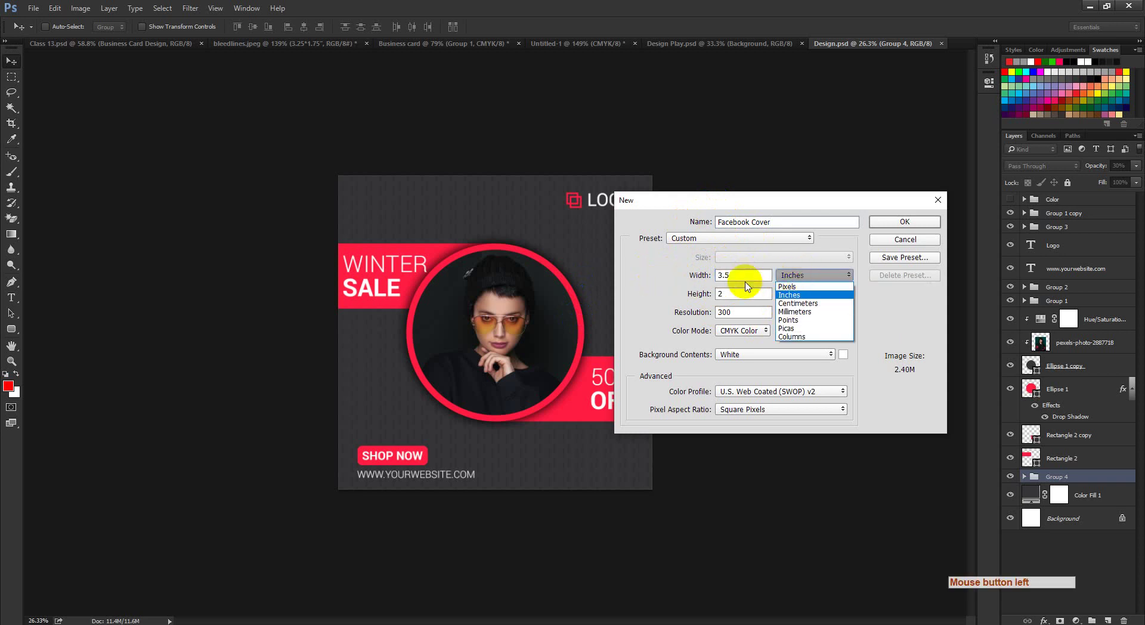
left_click(786, 287)
left_click_drag(743, 275, 632, 279)
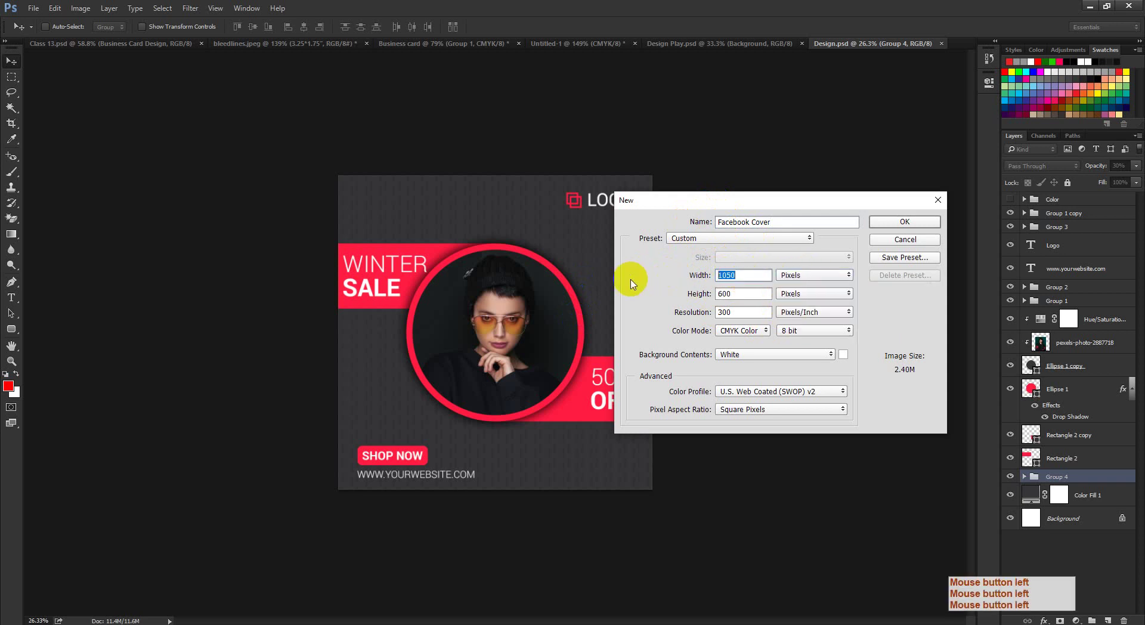
type("2000")
left_click(720, 293)
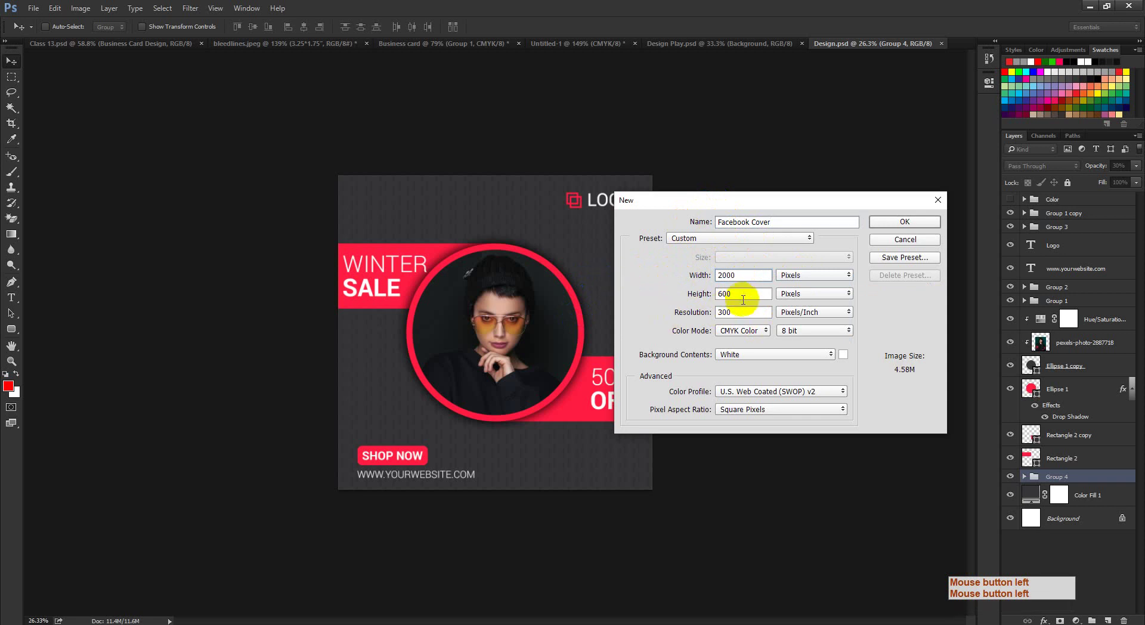
type("2000")
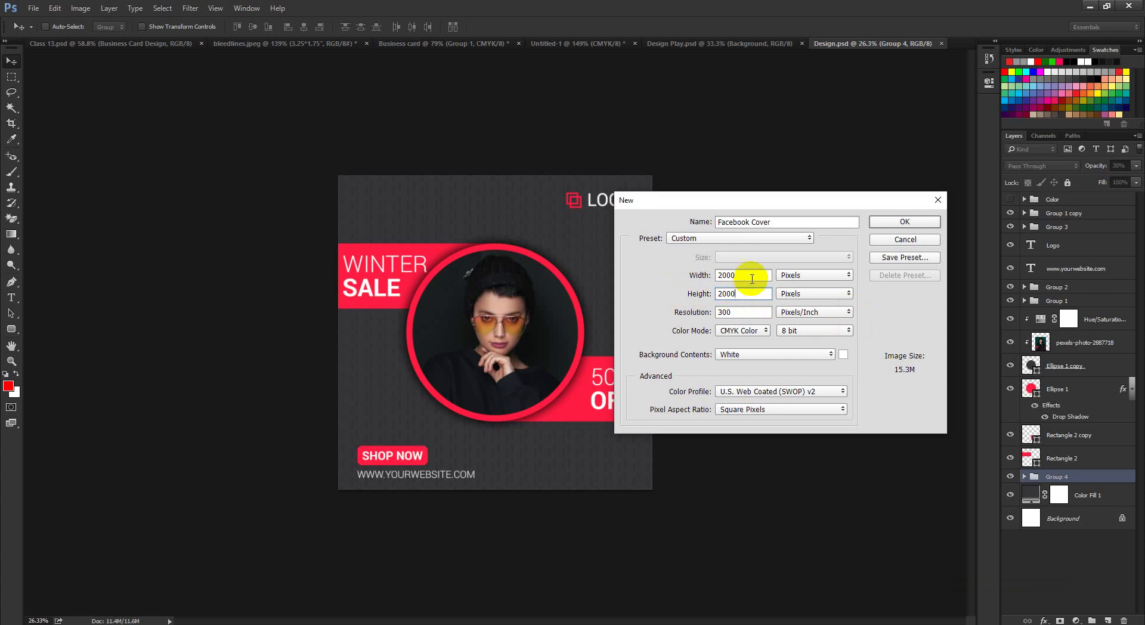
left_click(1061, 622)
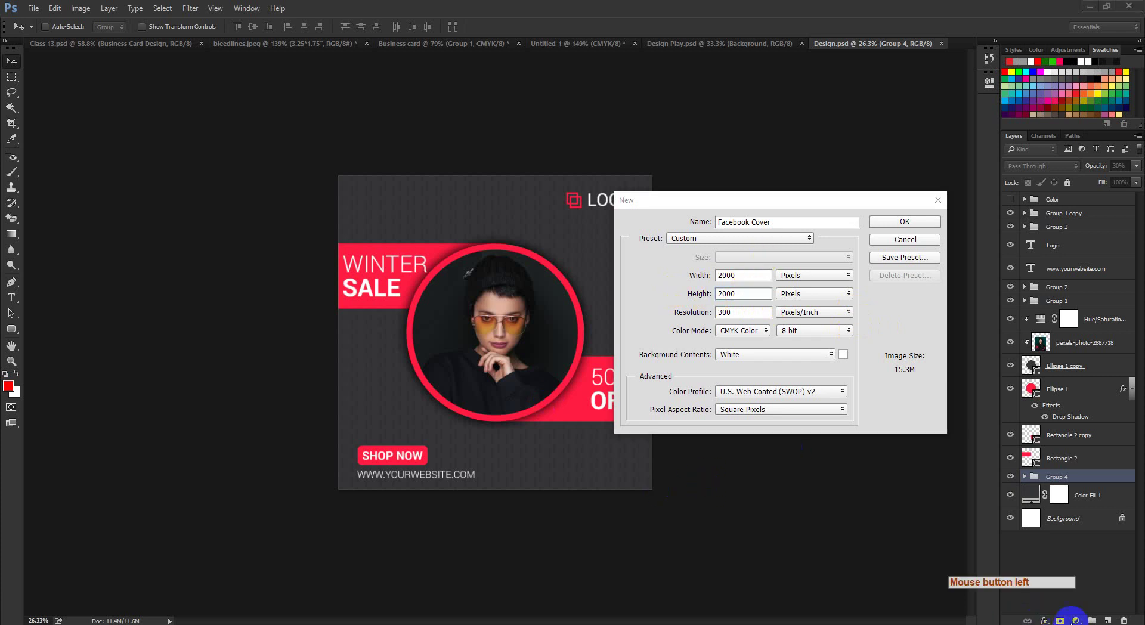
left_click(790, 623)
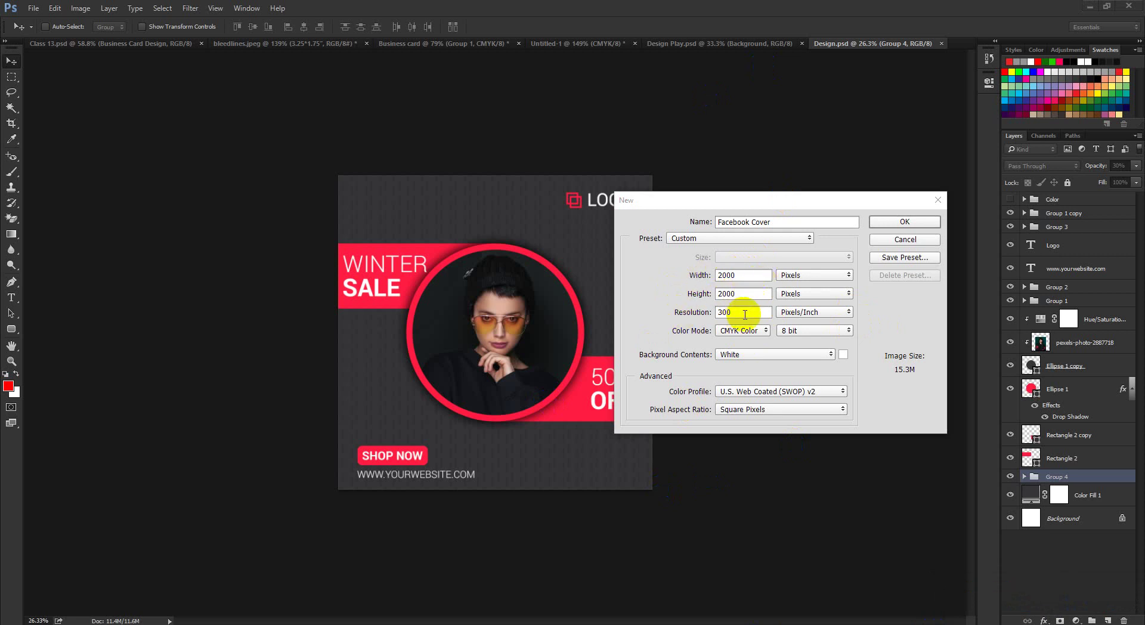
left_click(740, 295)
left_click(766, 312)
left_click(685, 315)
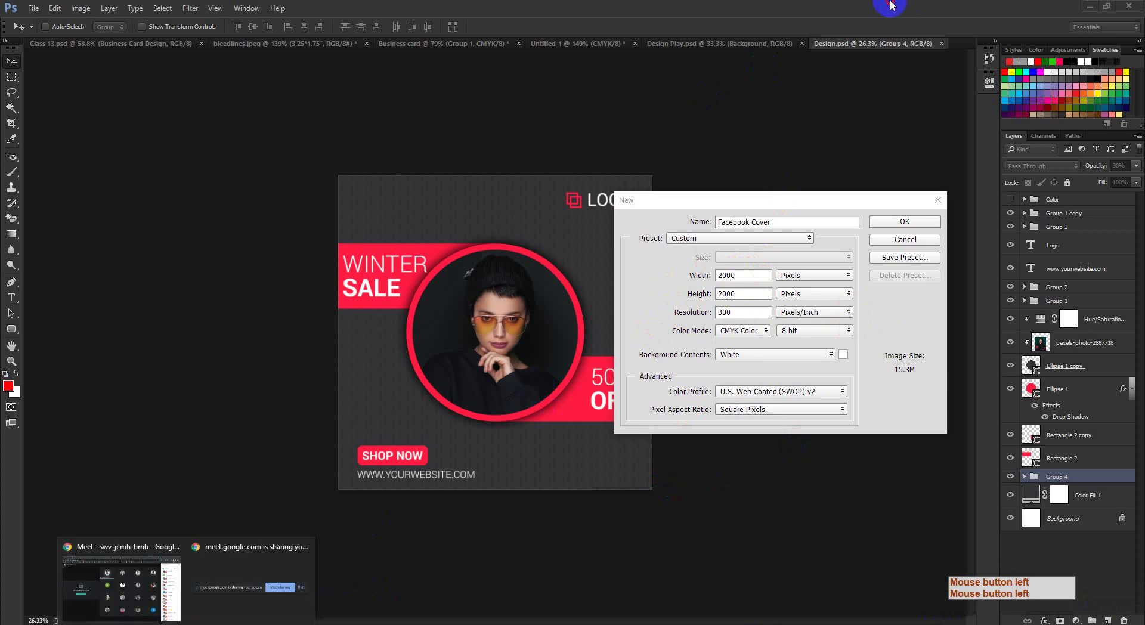
- Set the resolution to 72 pixels/inch and the color mode to RGB Color, and create the Facebook Cover document
left_click(738, 330)
left_click(743, 316)
left_click(665, 328)
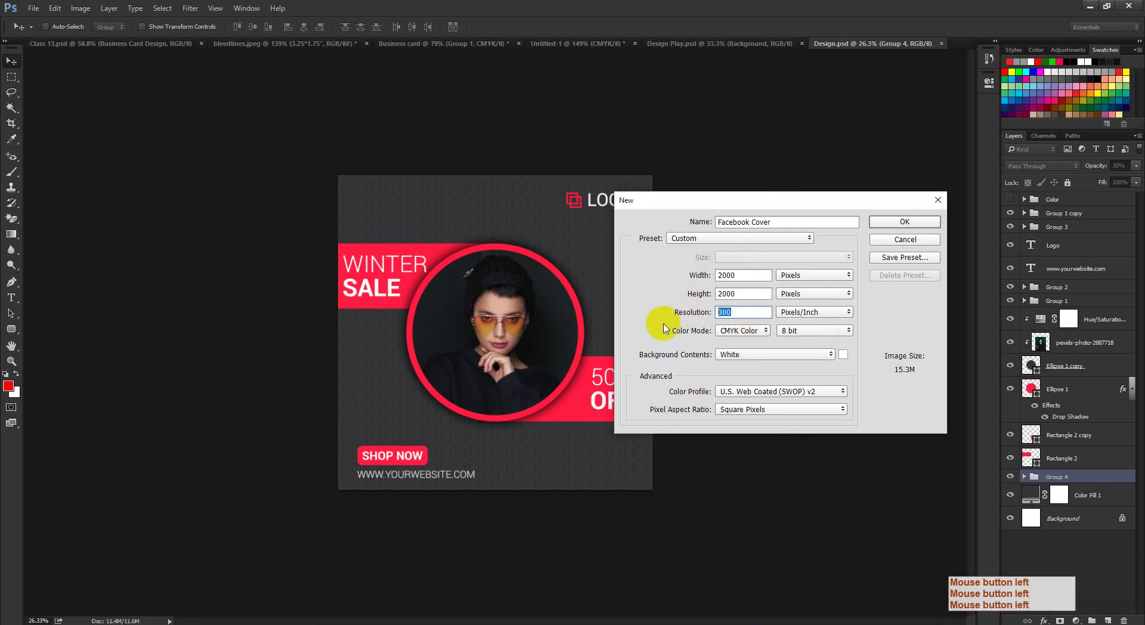
left_click(742, 331)
left_click(728, 361)
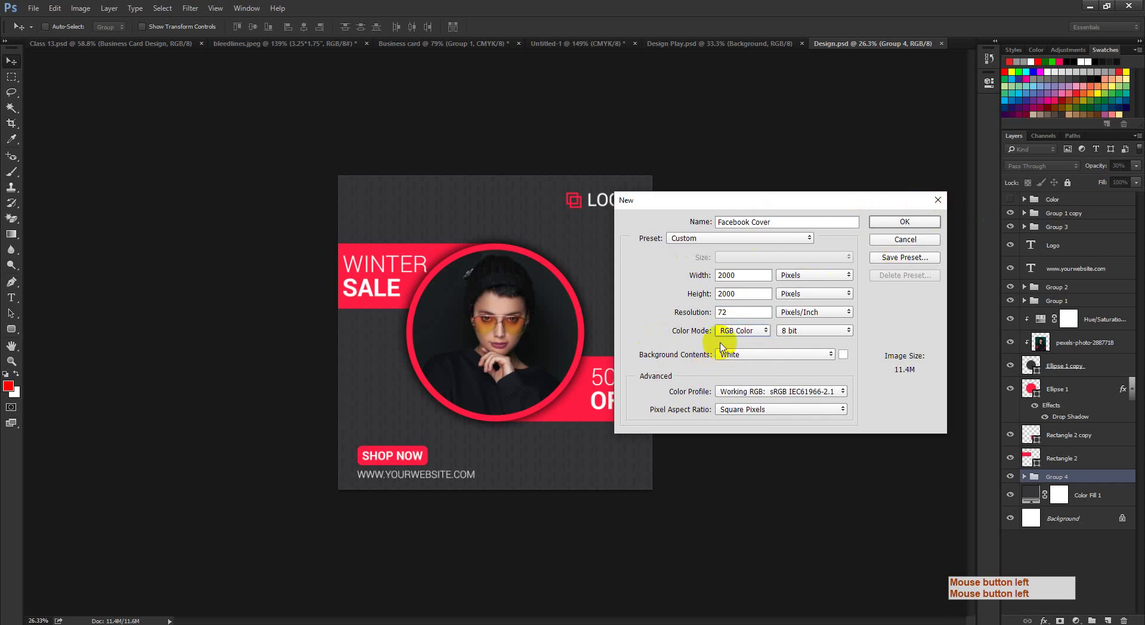
left_click(901, 221)
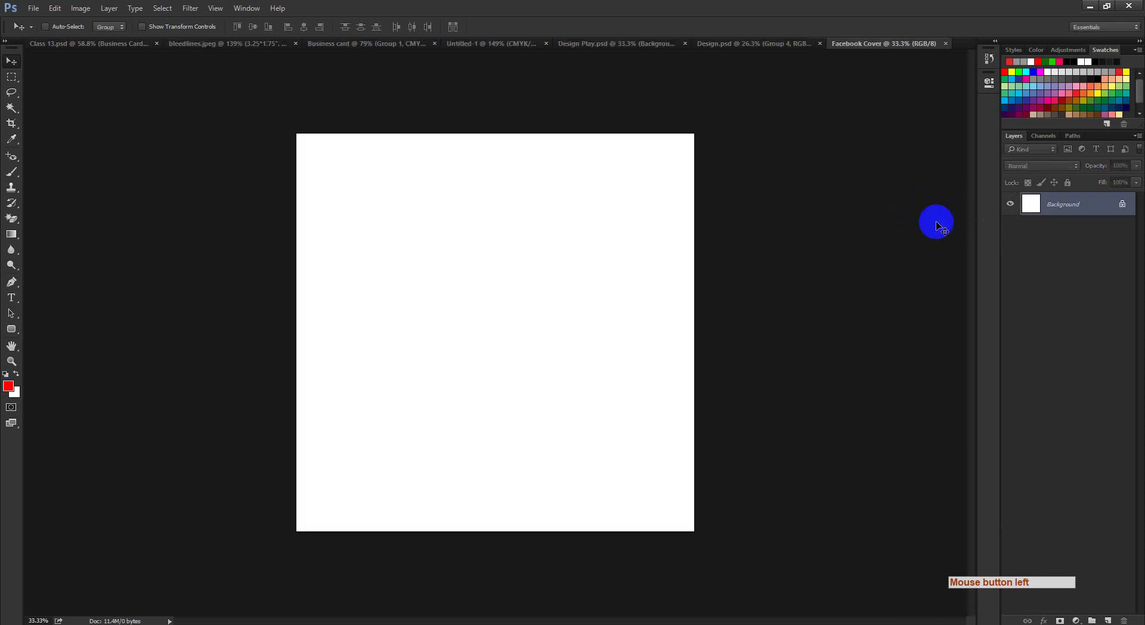
- In the Design Play document, sample the red square as the foreground color, ff1c41
key("ctrl+space")
left_click_drag(577, 270, 601, 284)
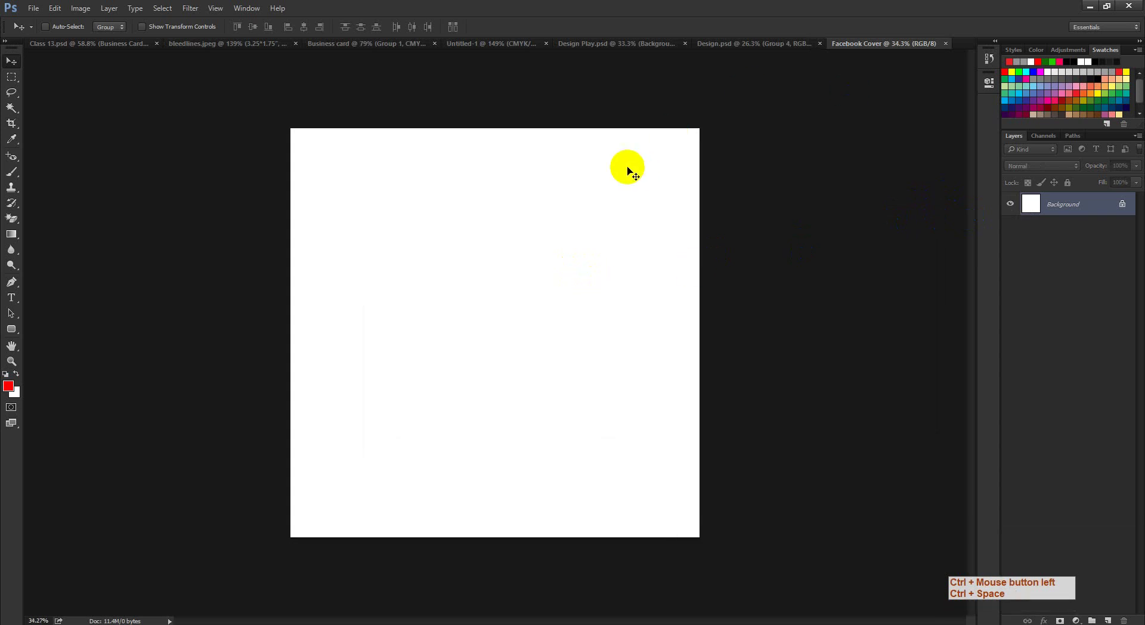
left_click(610, 46)
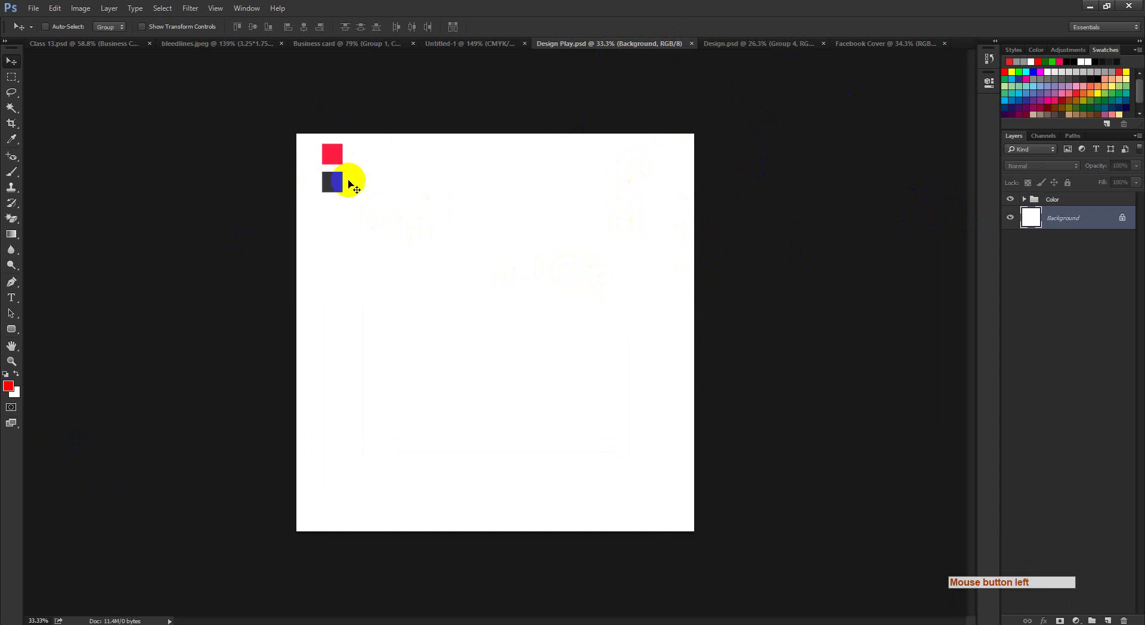
left_click(18, 385)
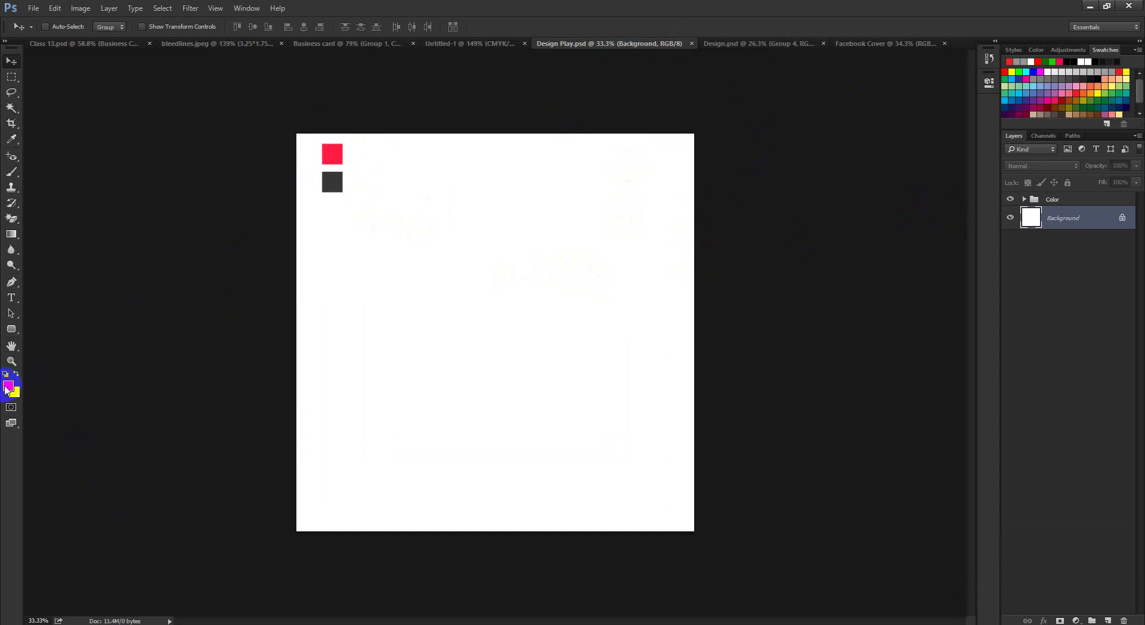
left_click(339, 156)
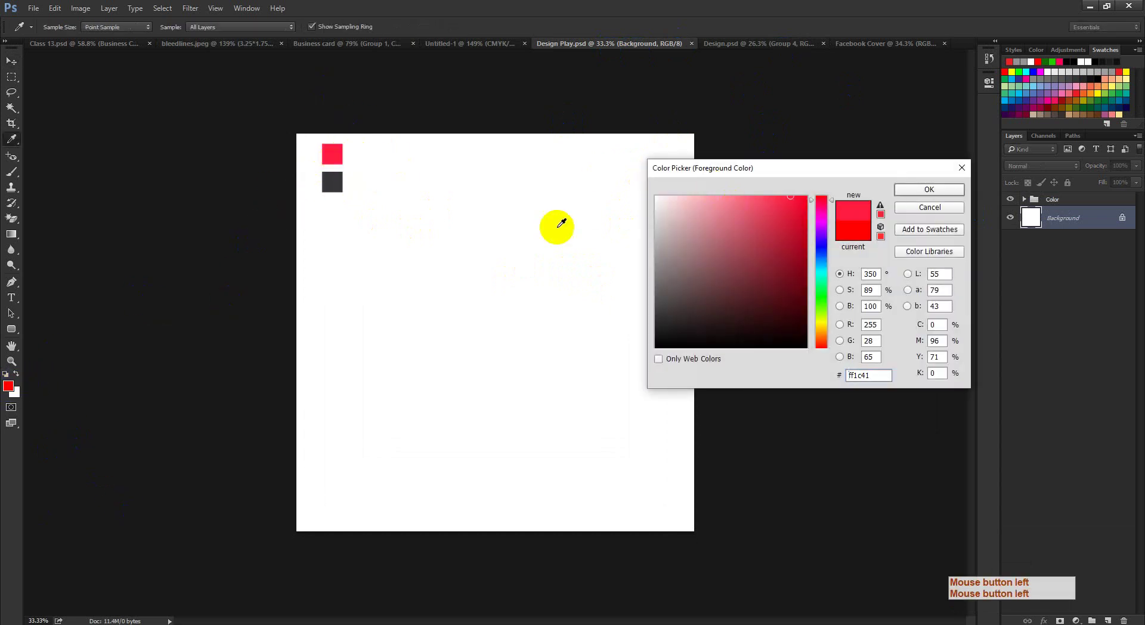
- Set the background color to the red swatch ff1c41 and the foreground color to the dark gray swatch, sampling both from the canvas
left_click(909, 190)
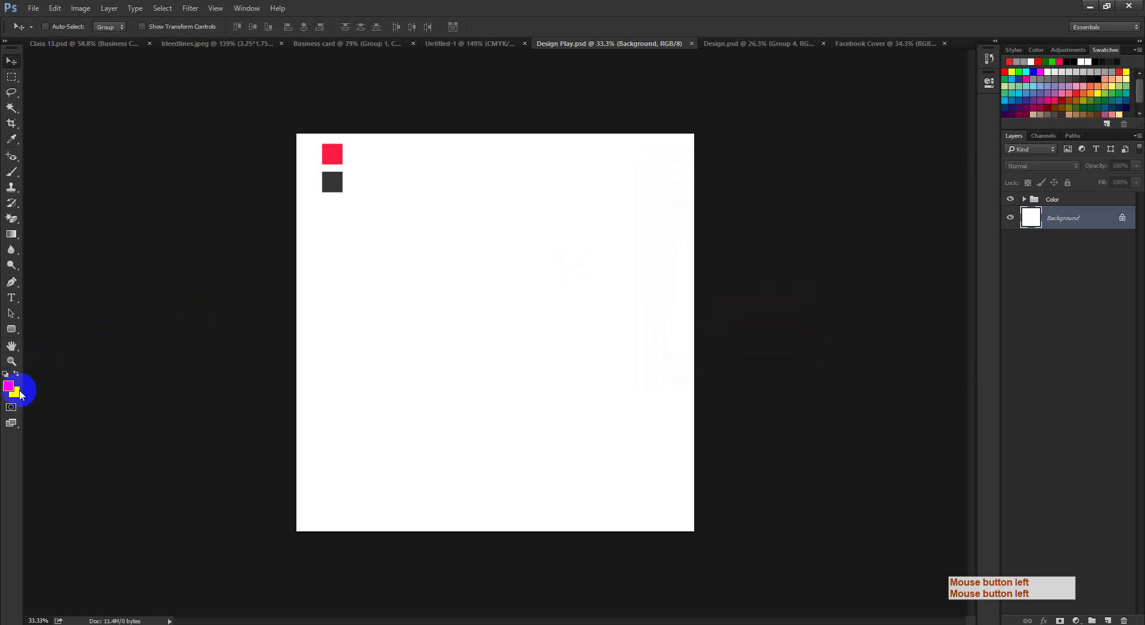
left_click(14, 391)
left_click(330, 154)
left_click(902, 188)
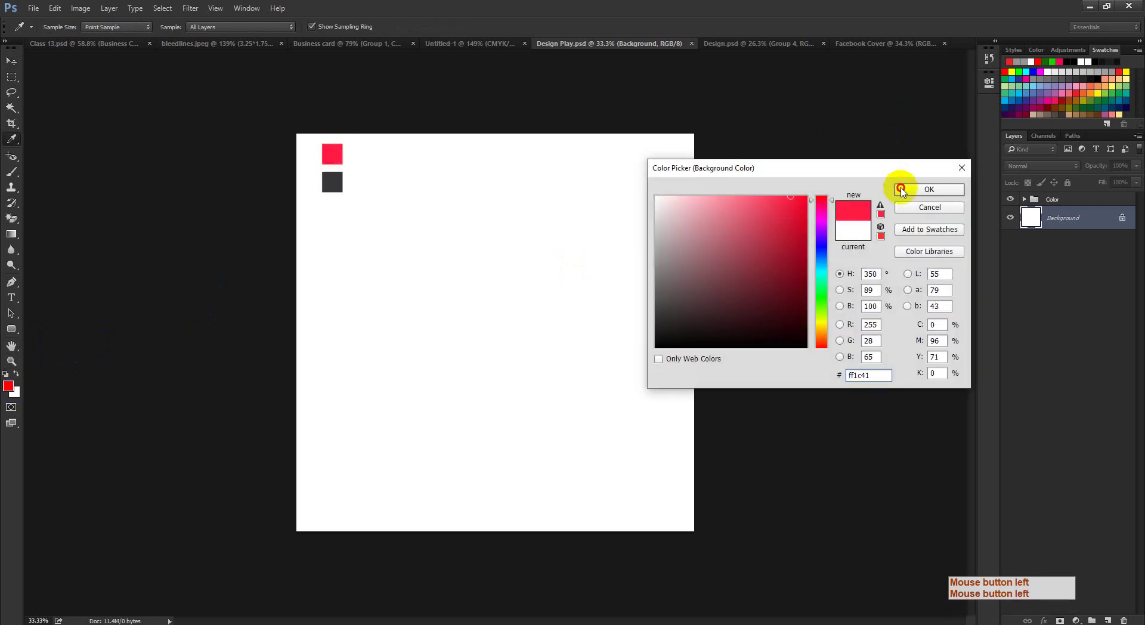
left_click(13, 389)
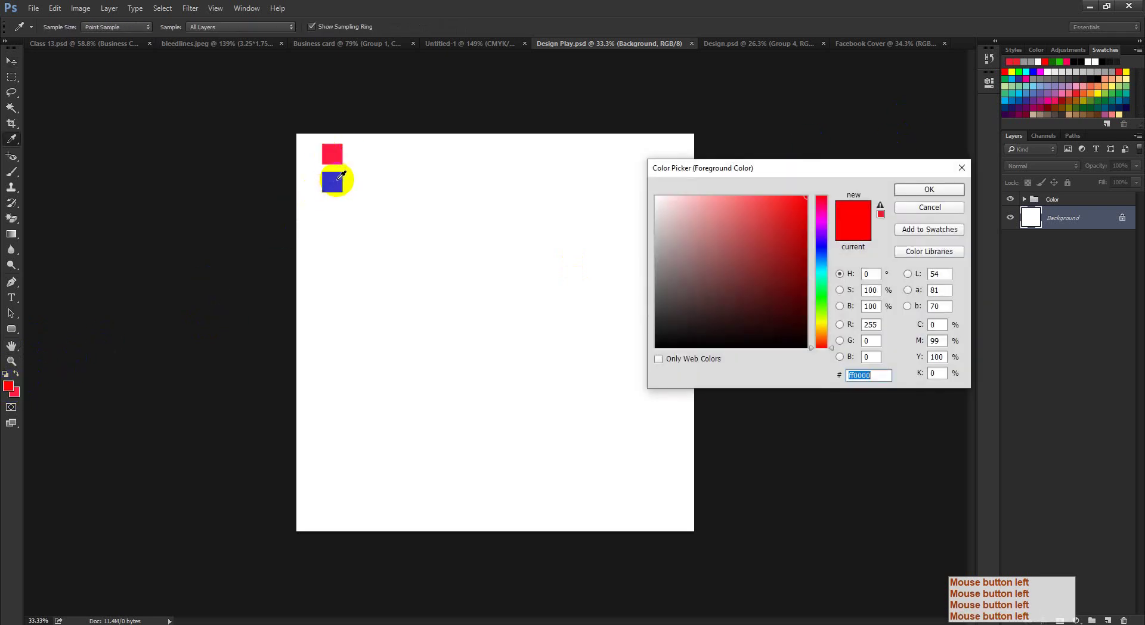
left_click(332, 180)
left_click(907, 189)
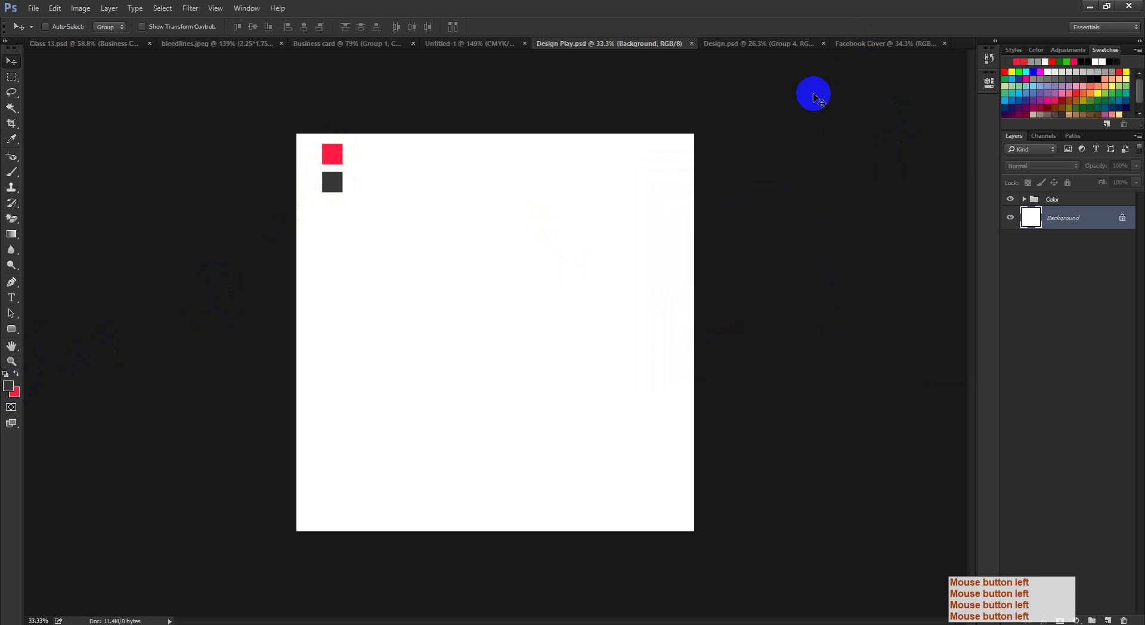
- Check the finished sale layout in Design.psd, and switch to the blank Facebook Cover document
left_click(744, 44)
left_click(485, 269)
left_click(485, 271, "ctrl")
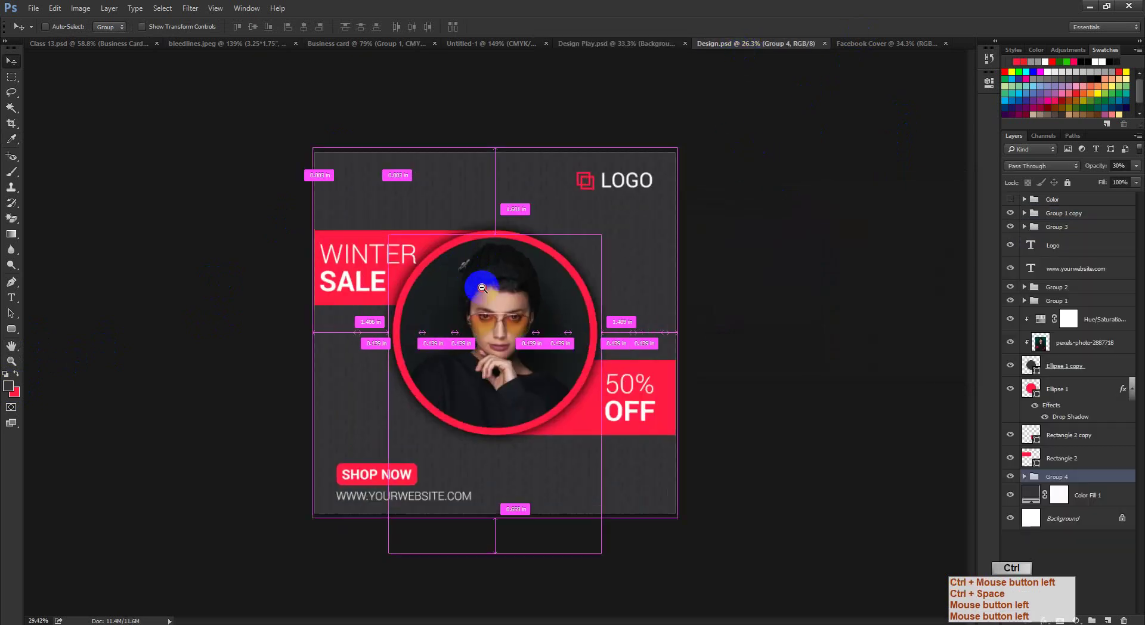
left_click(881, 45)
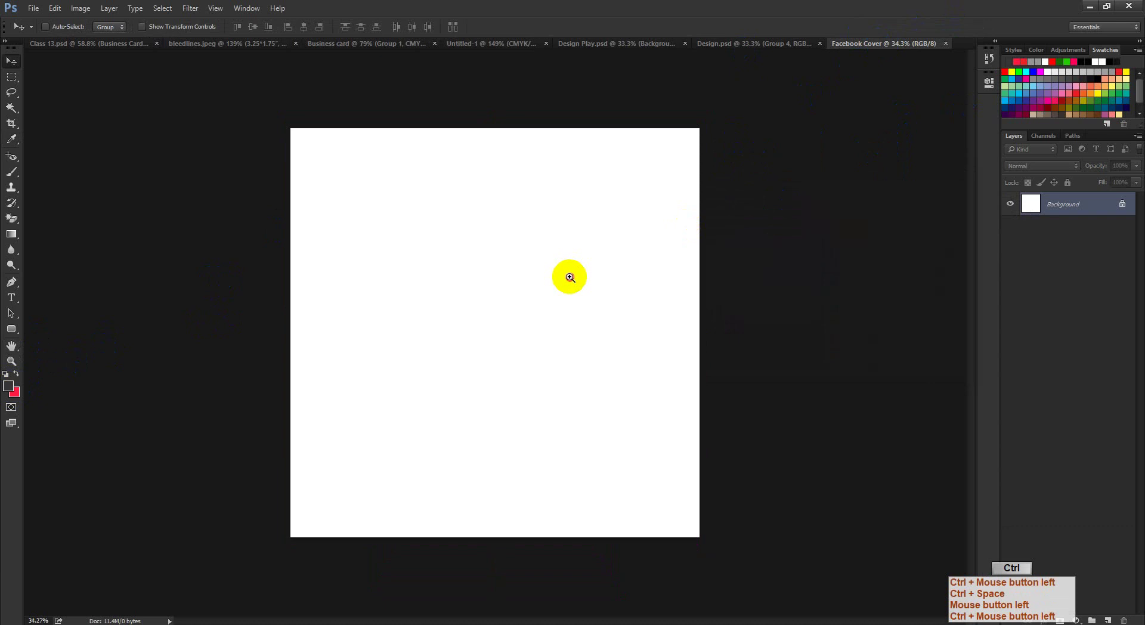
left_click(562, 291, "ctrl+alt")
left_click(821, 210, "ctrl")
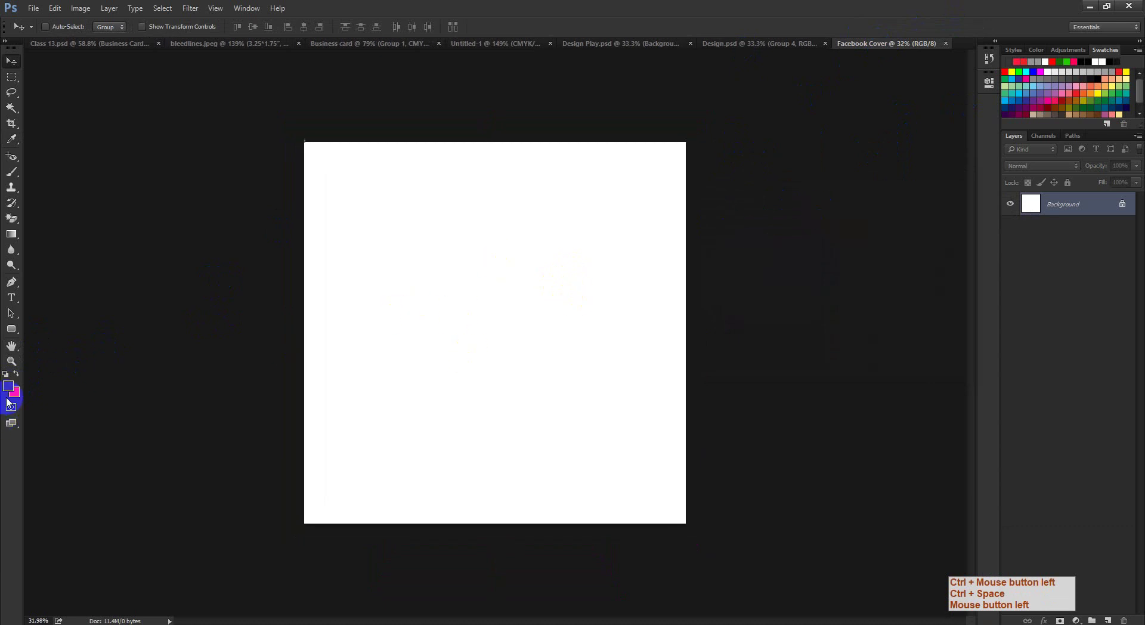
- Create a dark gray rectangle shape 2000 px wide and 2000 px high, with From Center enabled
left_click(12, 283)
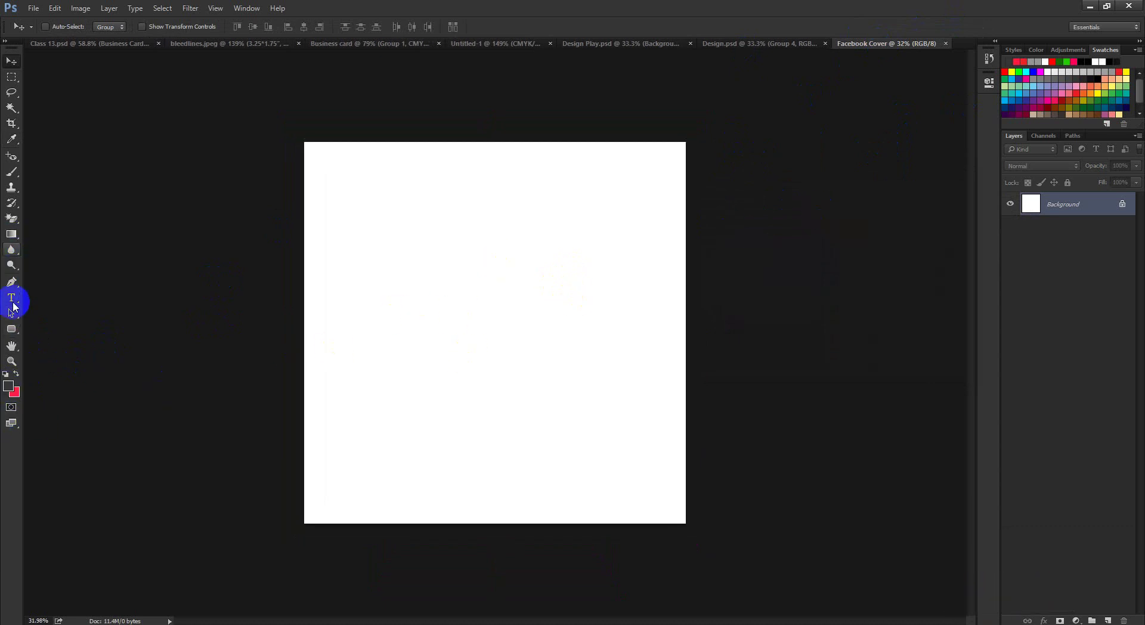
left_click_drag(11, 329, 38, 327)
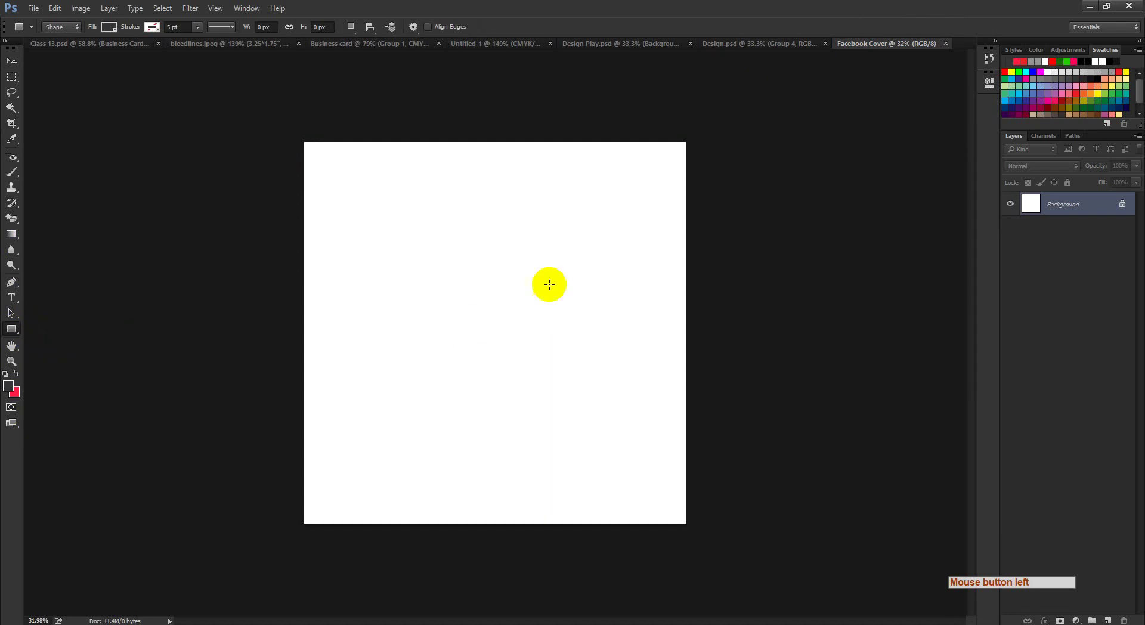
left_click(520, 300)
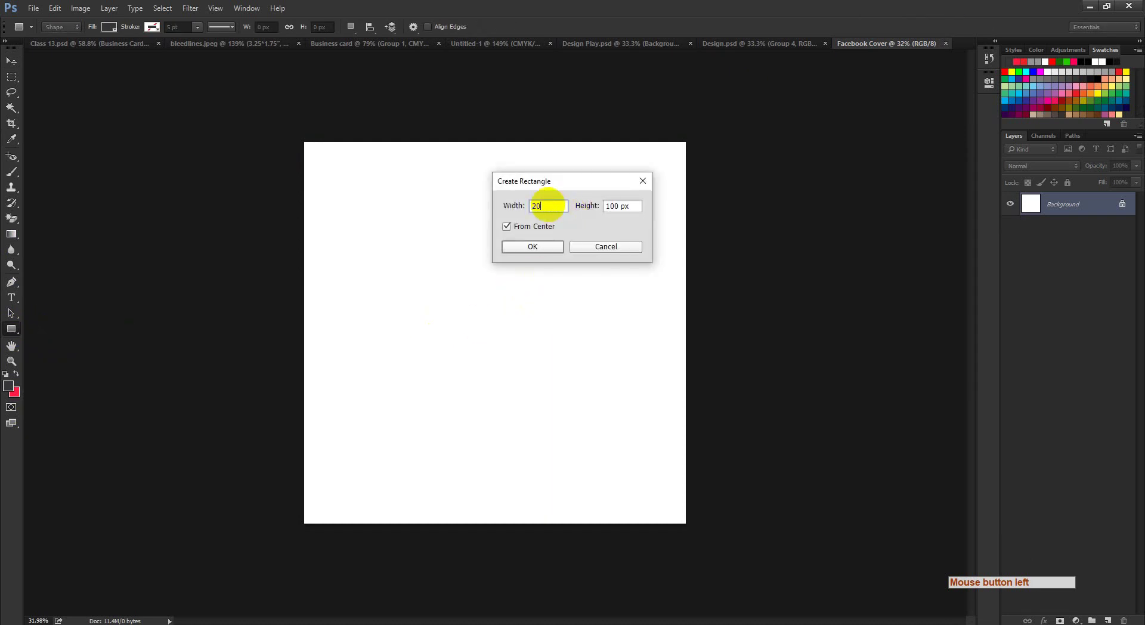
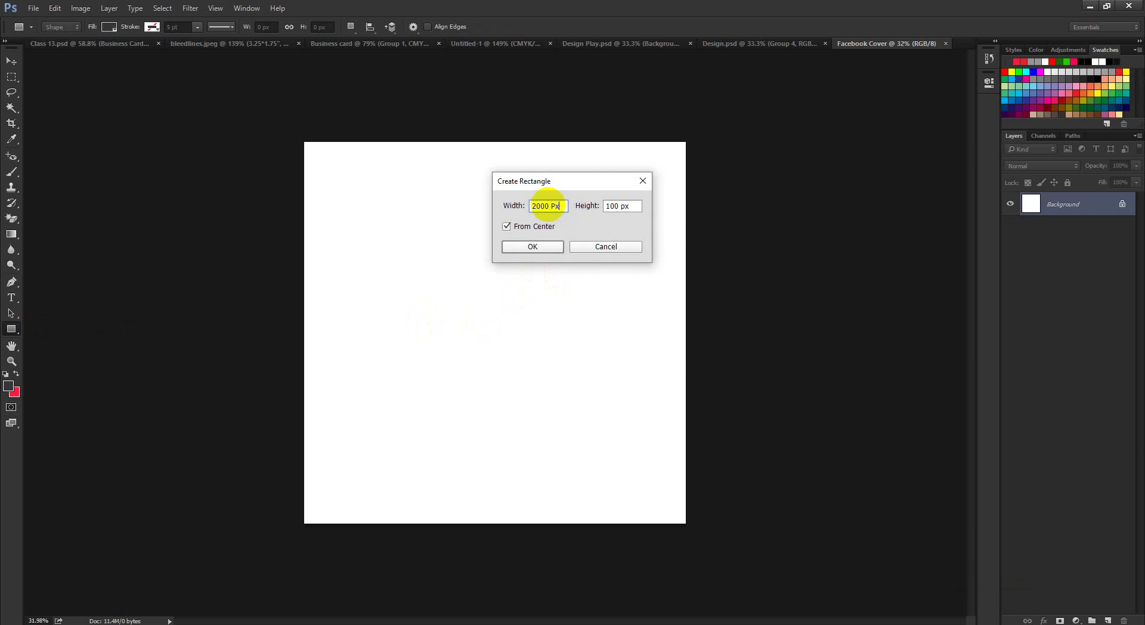
left_click(633, 207)
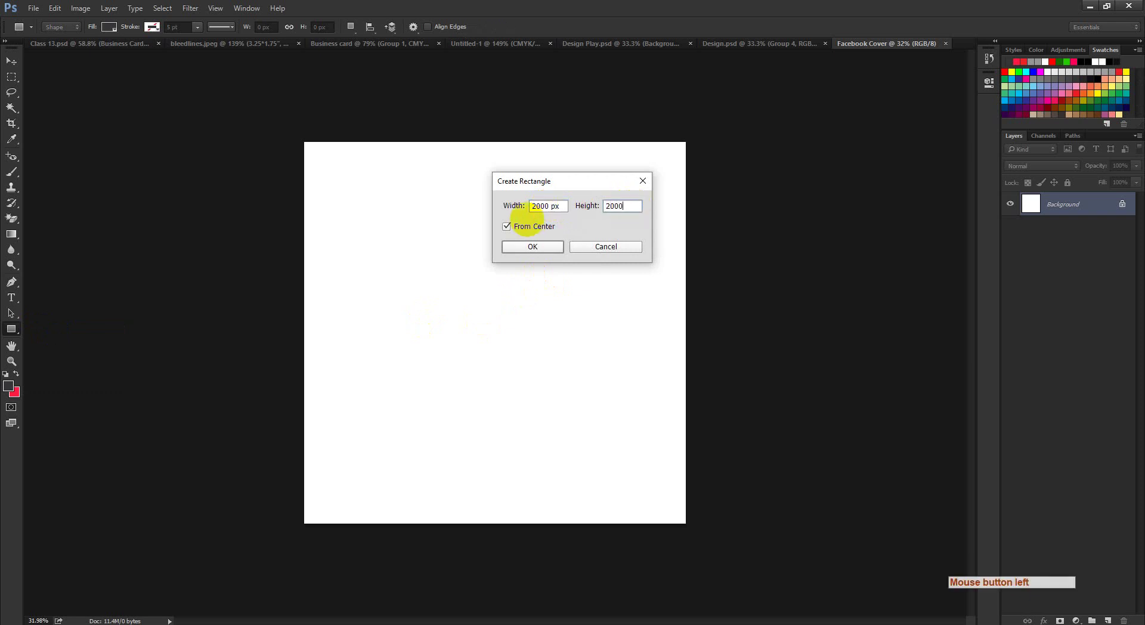
key("BackSpace")
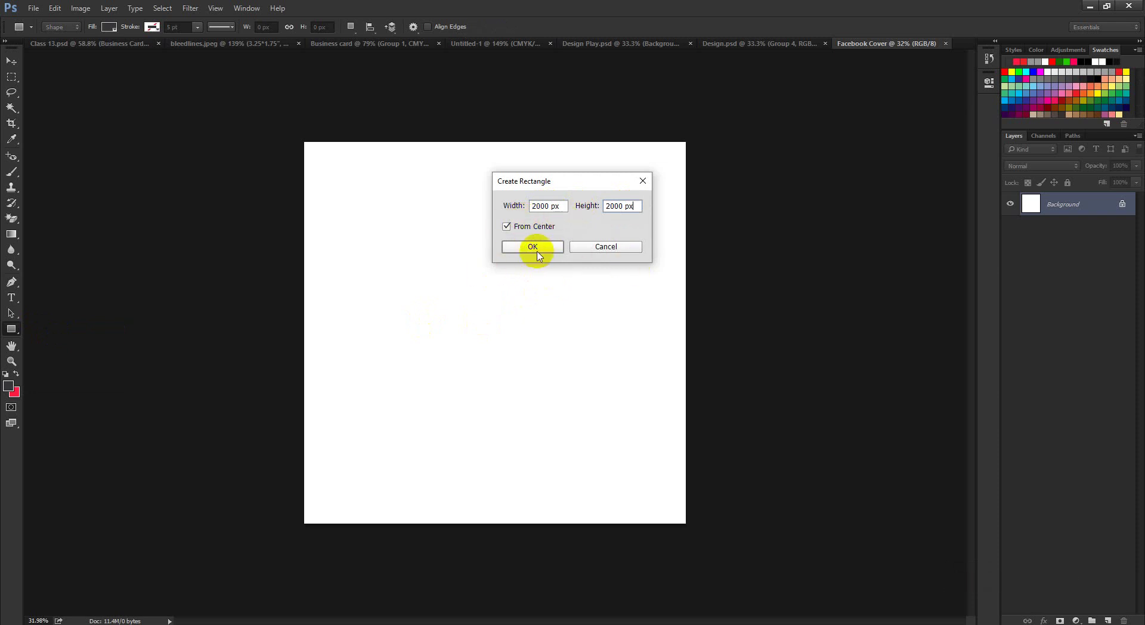
left_click(537, 248)
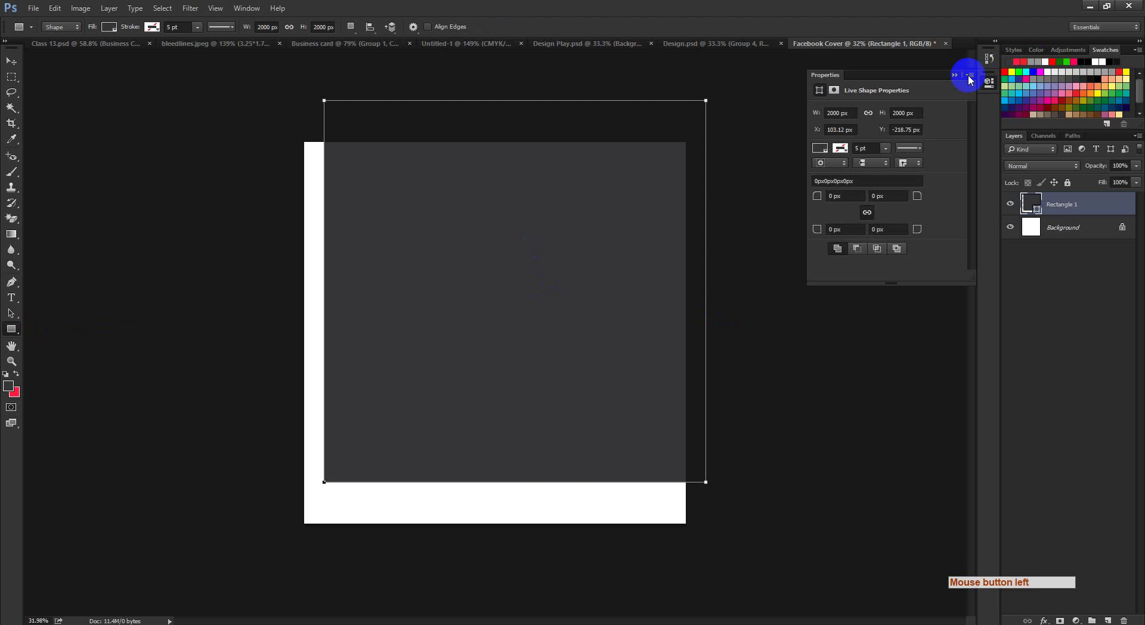
left_click(970, 78)
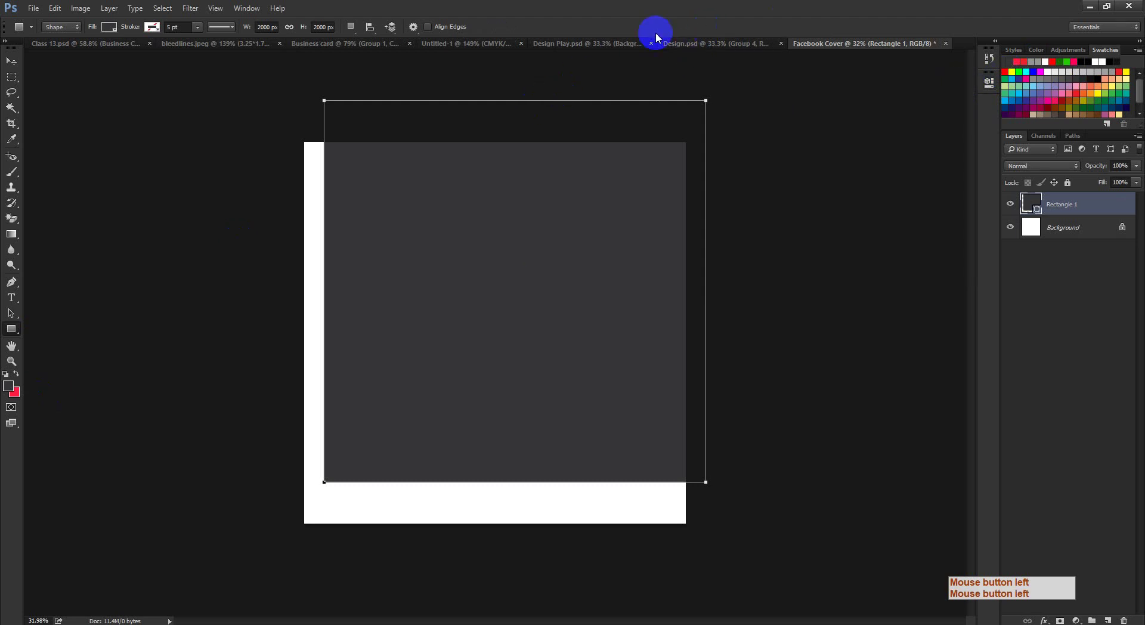
- Align the dark gray rectangle to the whole-canvas selection so that it covers the Facebook Cover canvas, and deselect
left_click(573, 44)
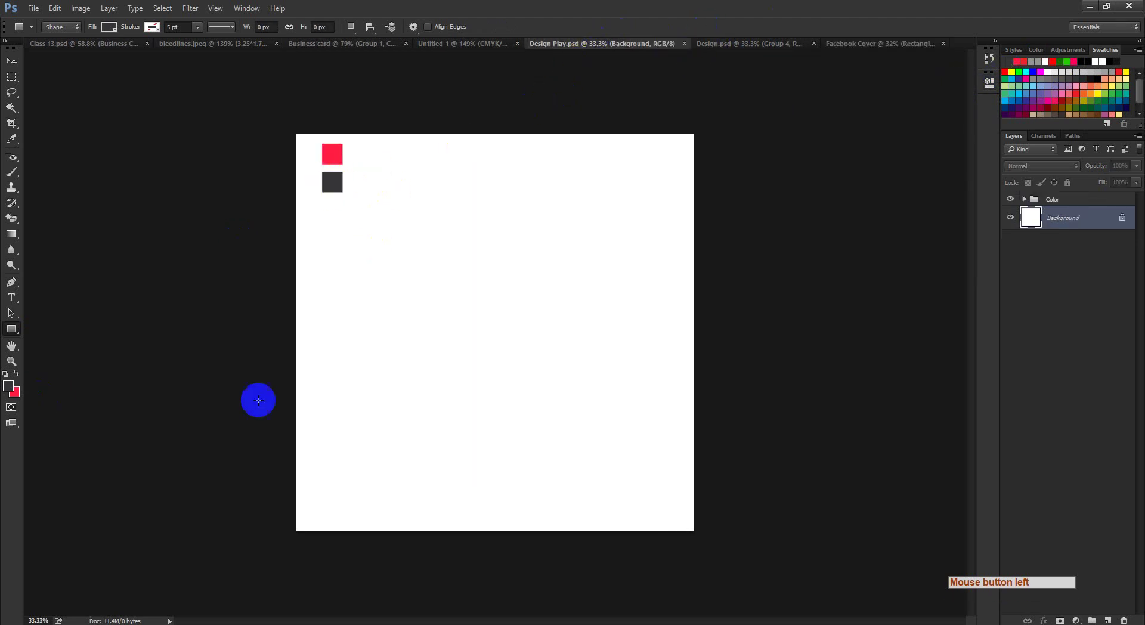
left_click(850, 48)
left_click(11, 60)
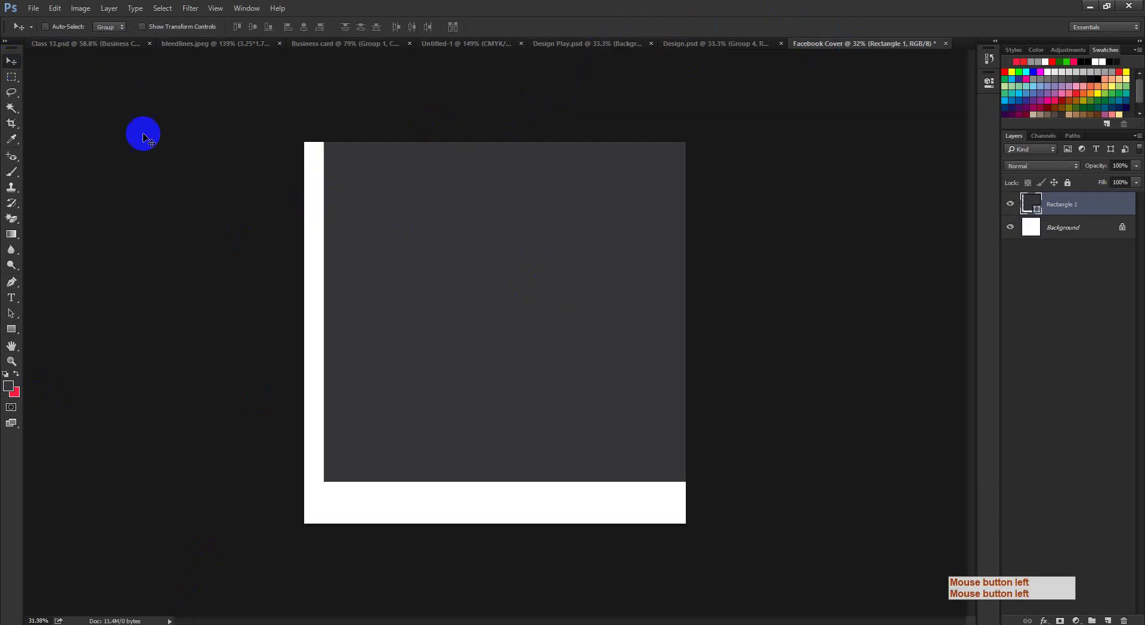
key("ctrl+a")
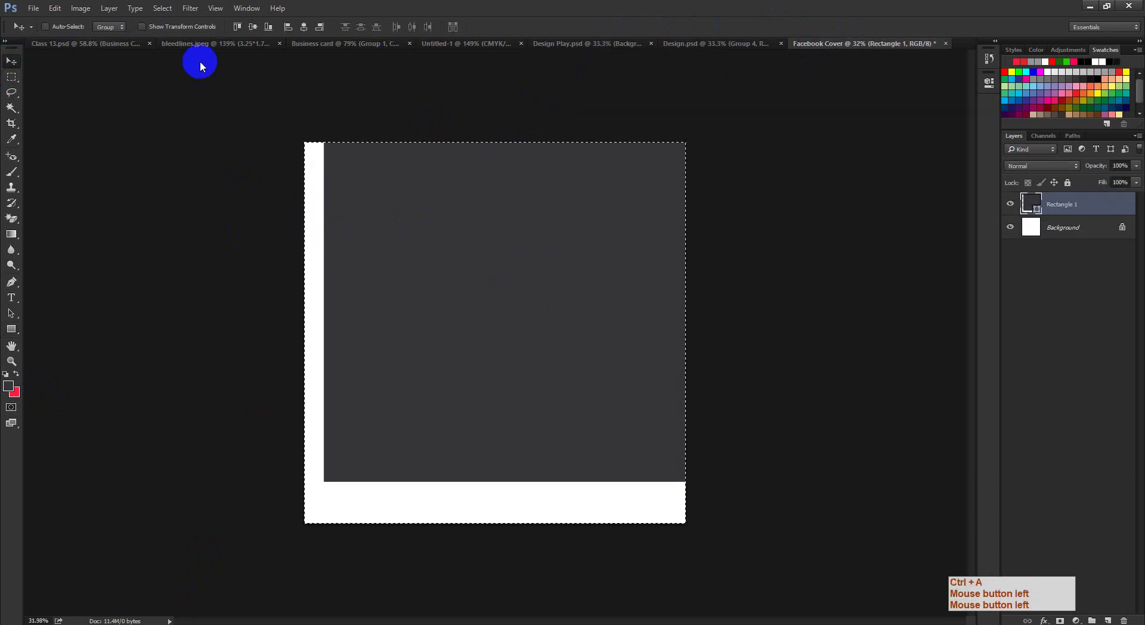
left_click(288, 27)
left_click(268, 27)
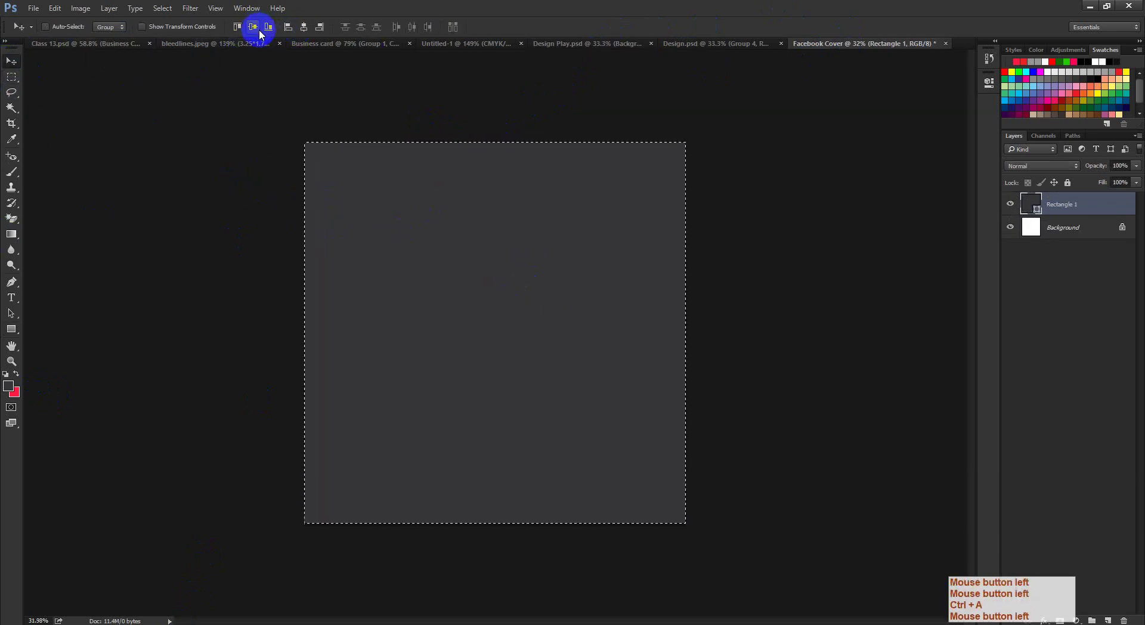
key("ctrl+d")
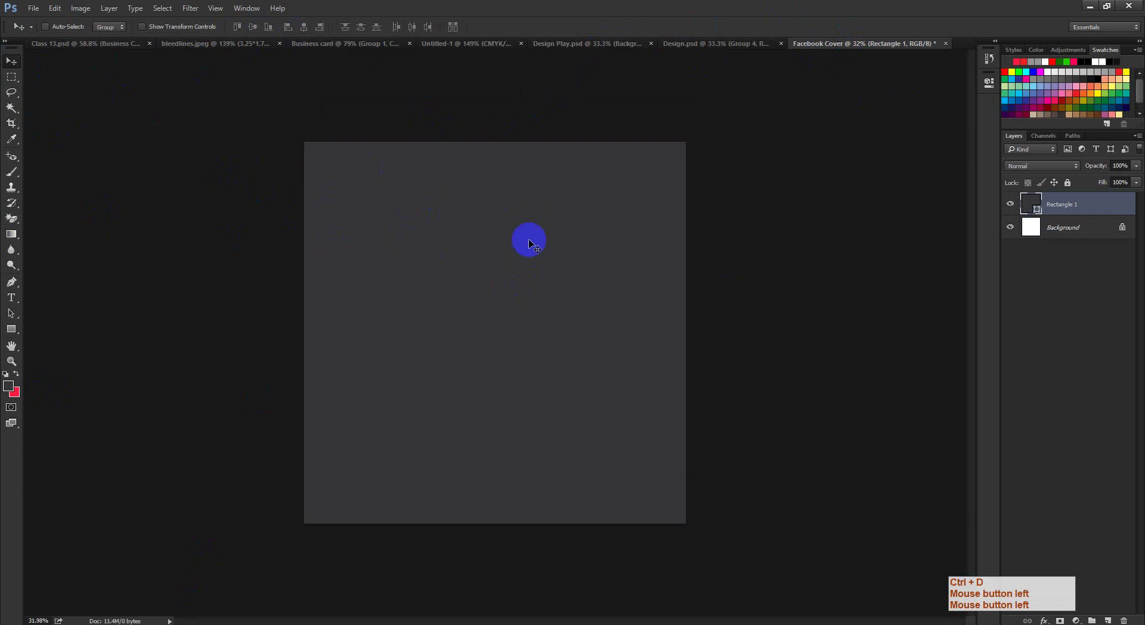
- Draw a circle about 1097 px in diameter near the middle of the Facebook Cover canvas as a new ellipse shape layer
left_click(699, 45)
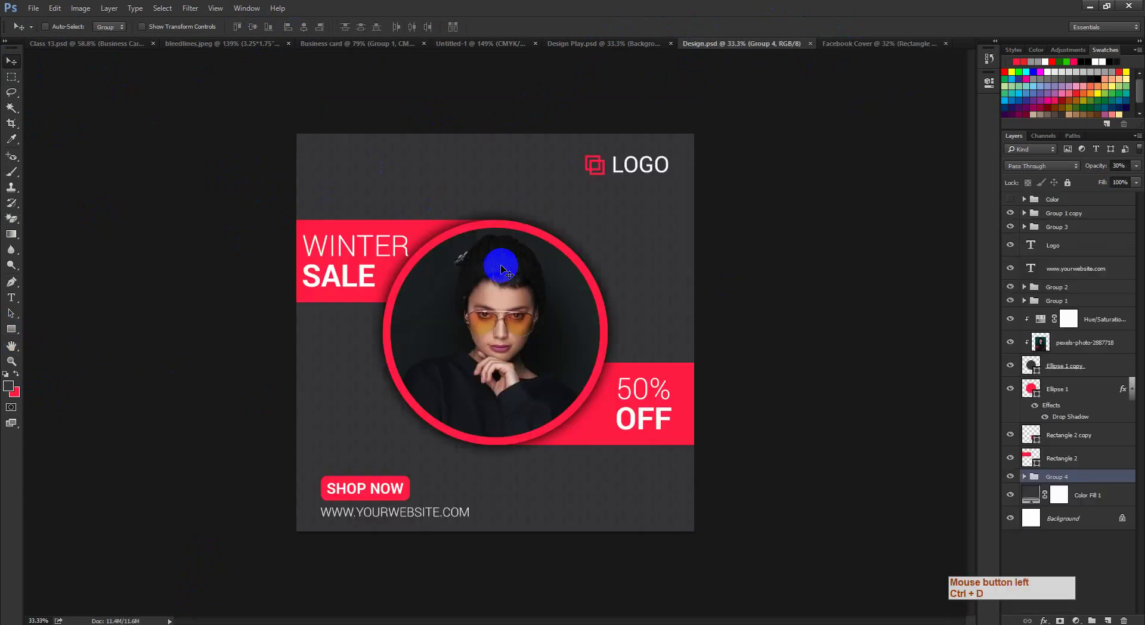
left_click(880, 44)
left_click(29, 361)
left_click(11, 329)
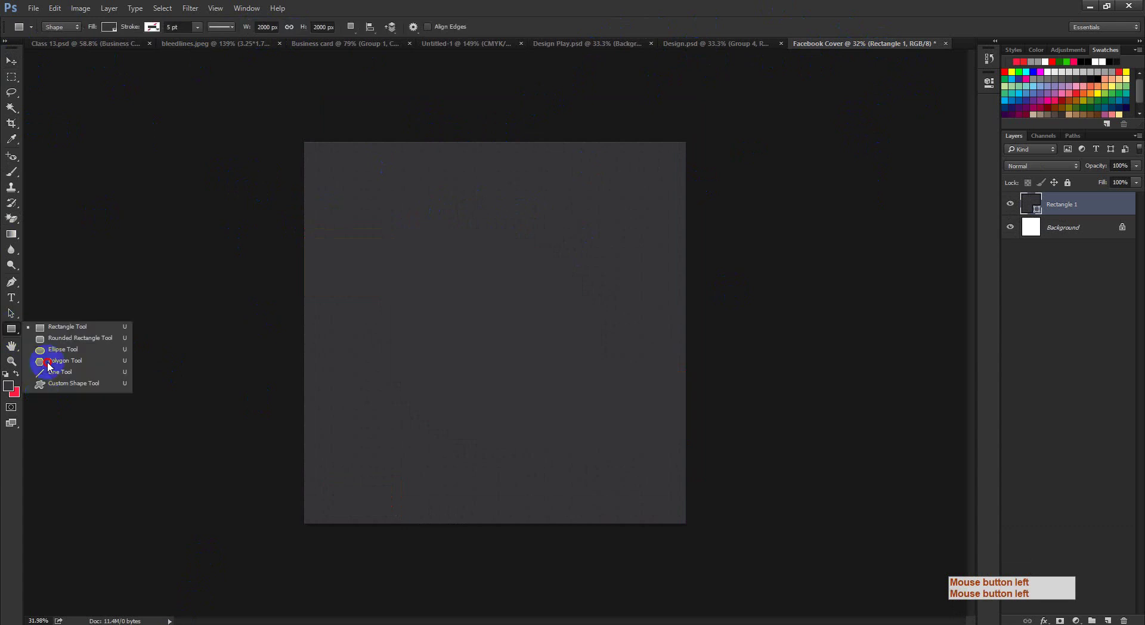
left_click(59, 352)
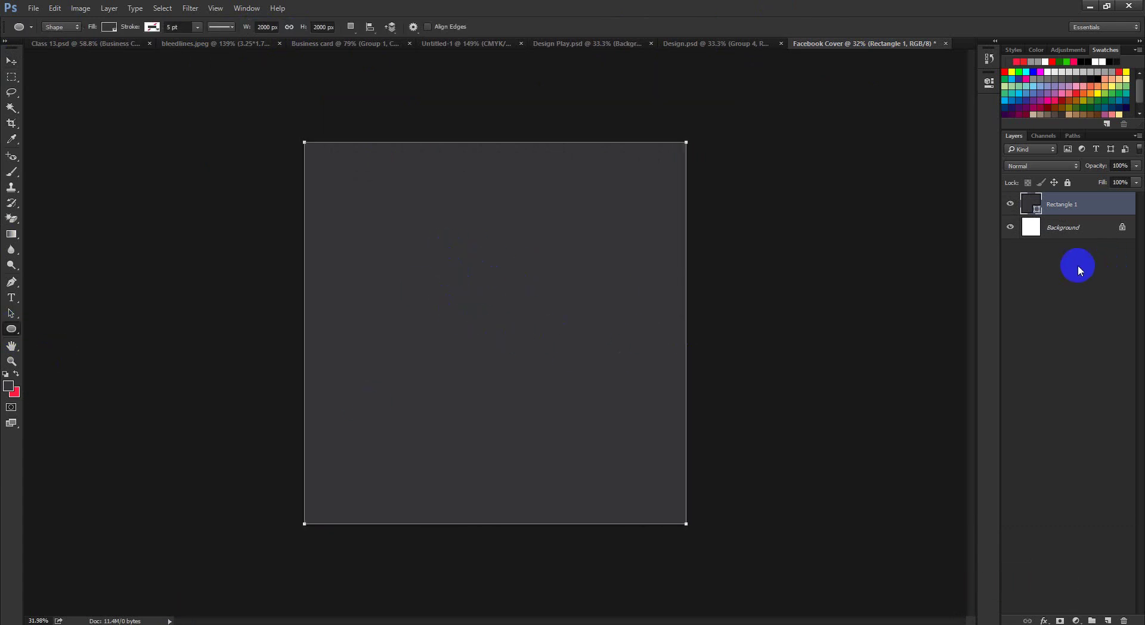
left_click(351, 27)
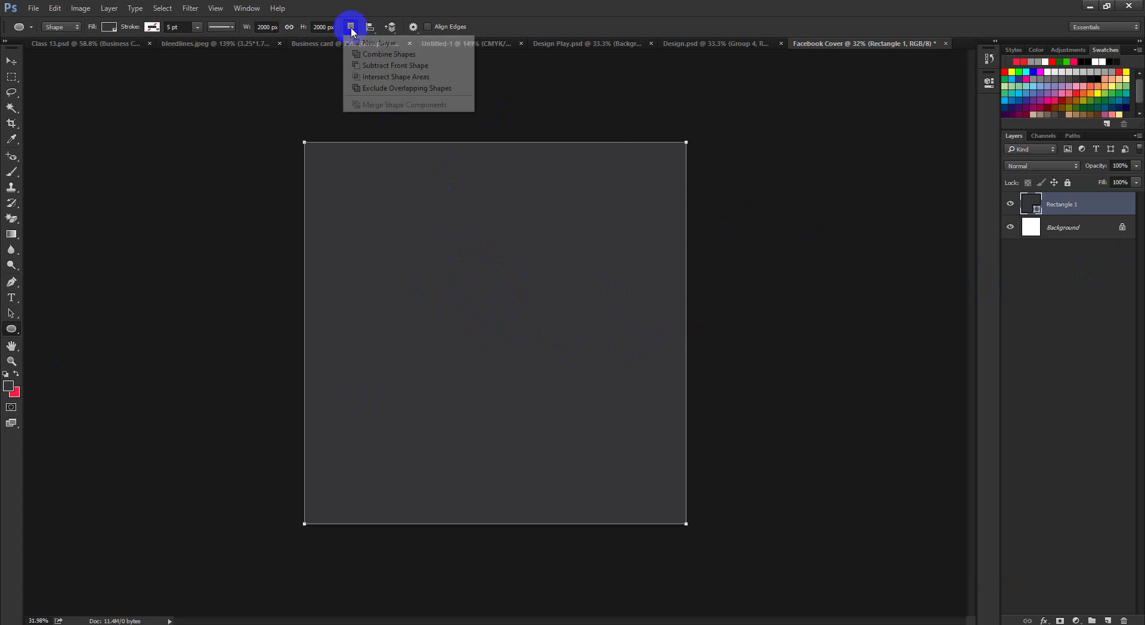
left_click(491, 285)
left_click_drag(436, 267, 596, 454)
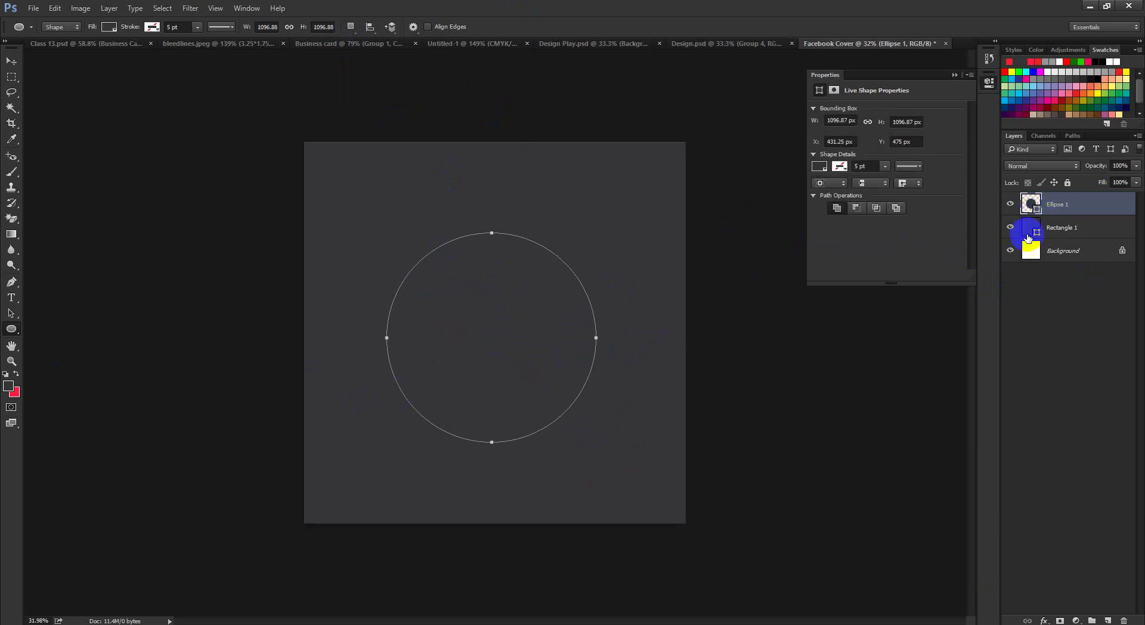
- Set the circle's fill color to the red ff1c41 sampled from the background color
double_click(1036, 208)
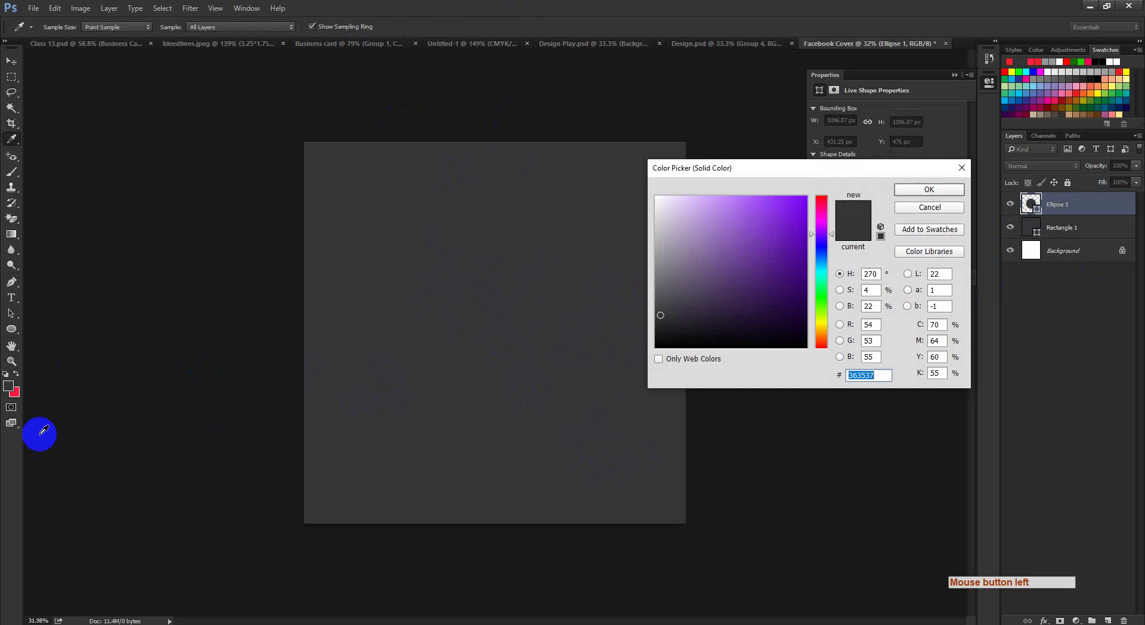
left_click(18, 392)
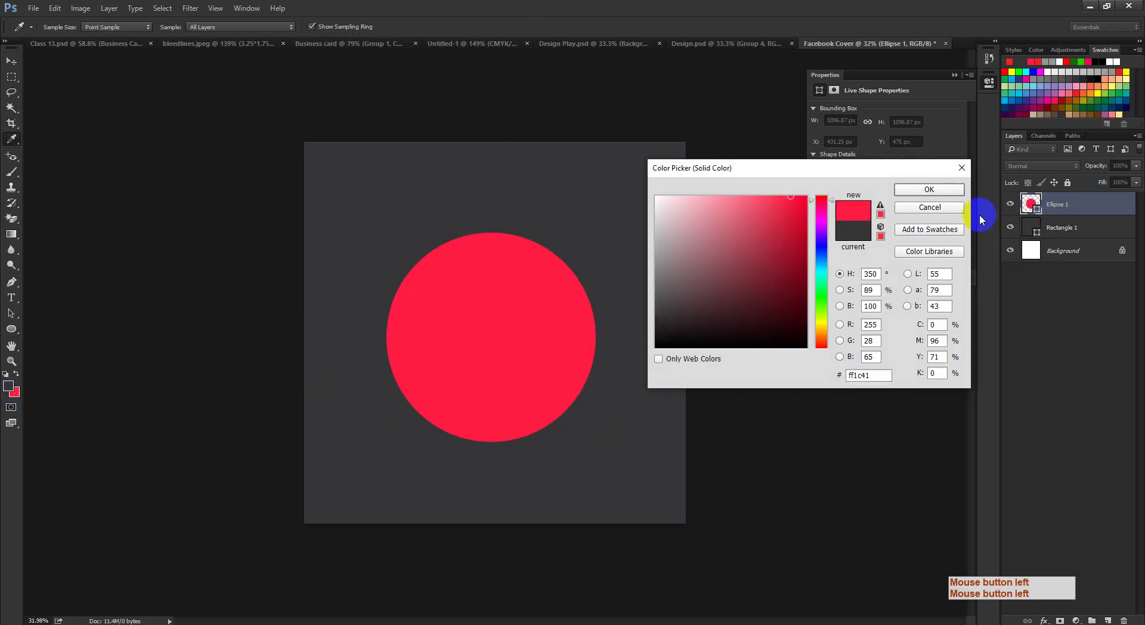
left_click(934, 189)
- Center the red circle horizontally and vertically on the canvas, and remove the selection
key("ctrl+space")
left_click_drag(475, 328, 504, 336)
left_click(11, 61)
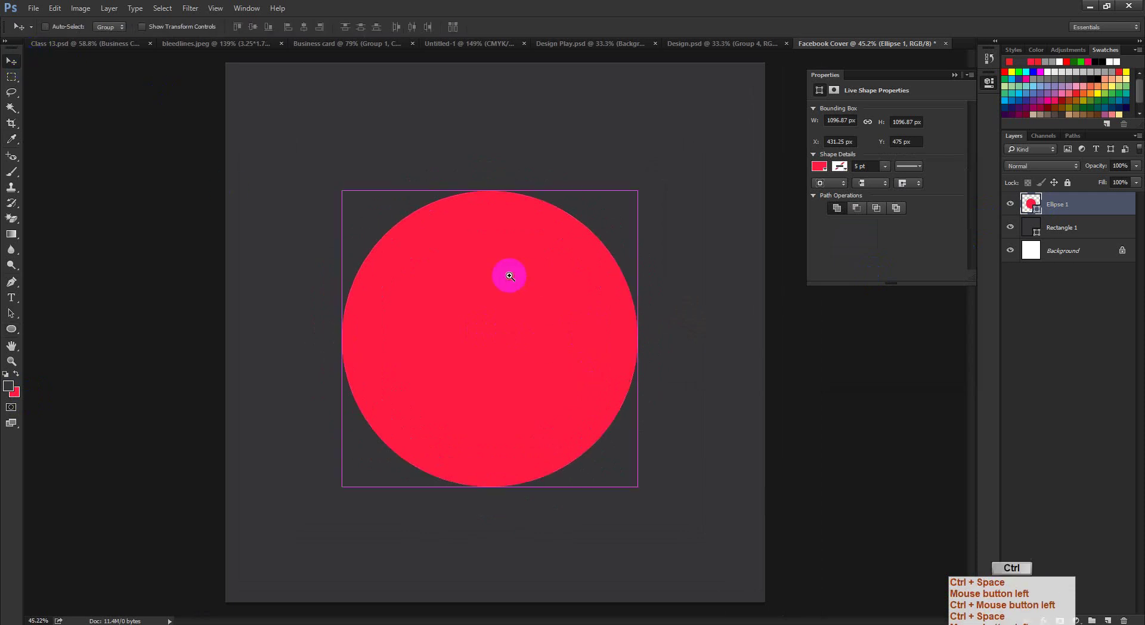
key("ctrl+space")
left_click_drag(511, 274, 527, 287)
key("ctrl+a")
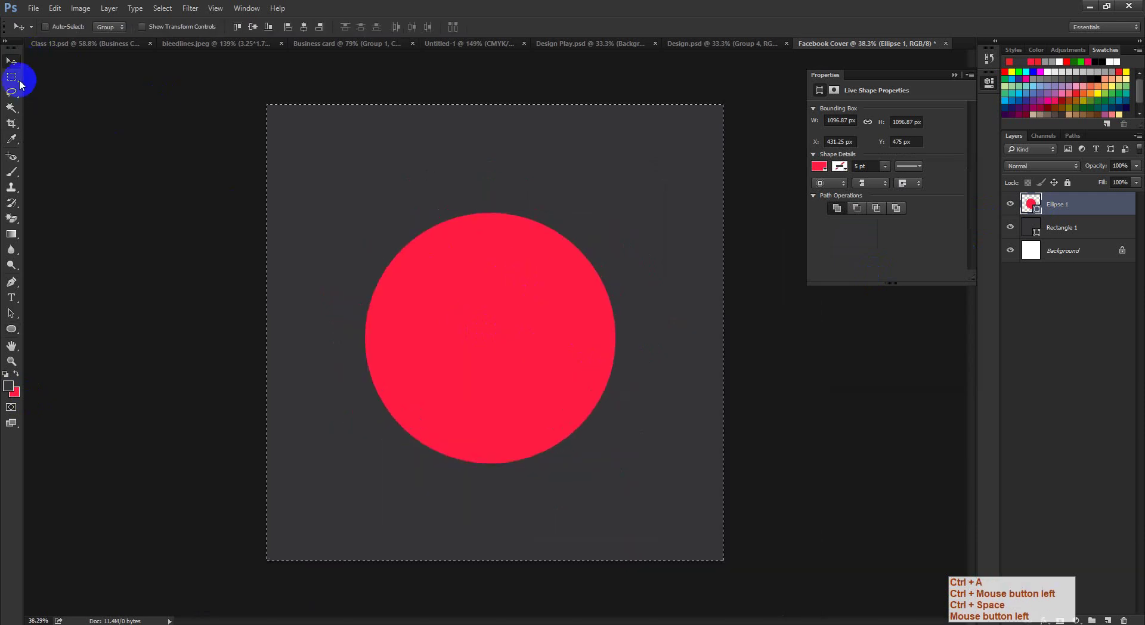
left_click(305, 27)
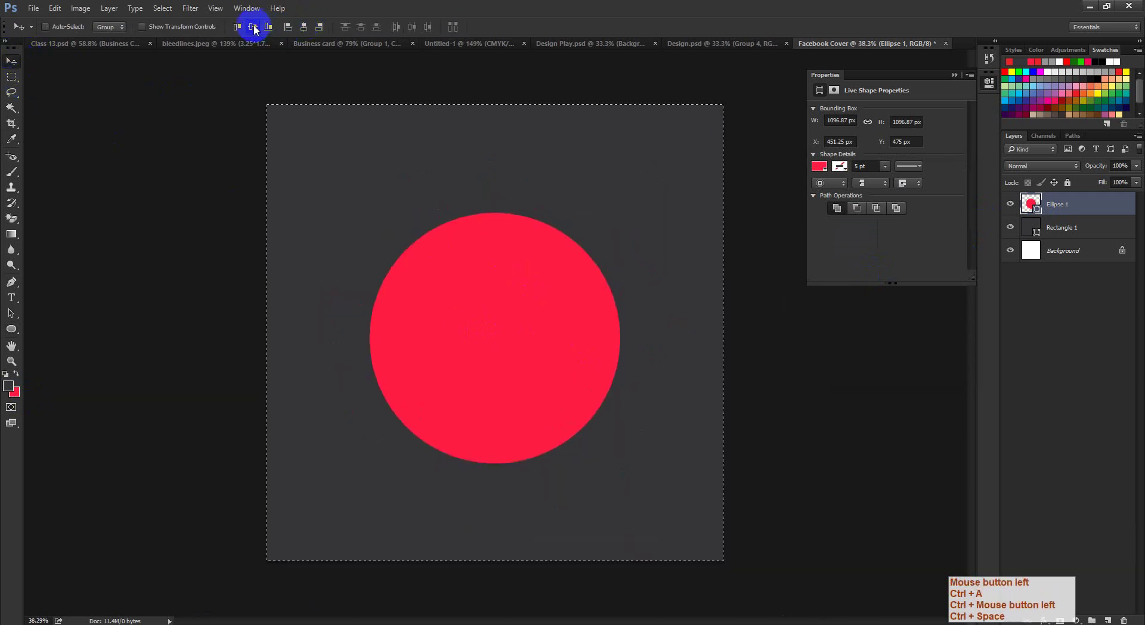
left_click(268, 28)
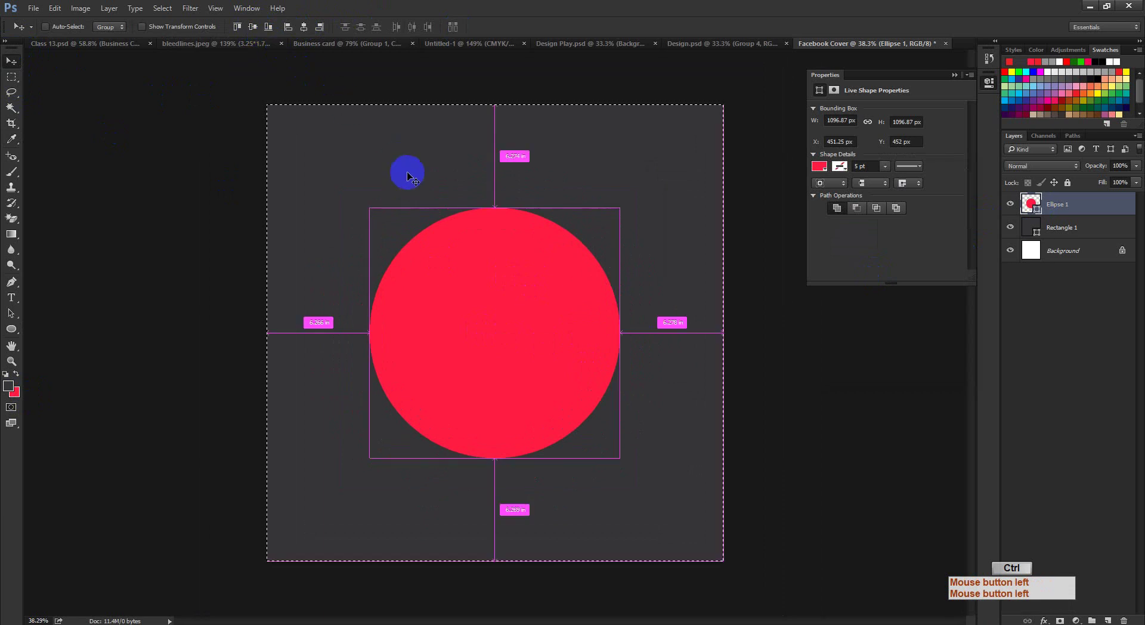
key("ctrl+d")
- Check the reference design in Design Play.psd, and return to the Facebook Cover document
left_click(567, 45)
left_click_drag(286, 149, 298, 173)
left_click(870, 44)
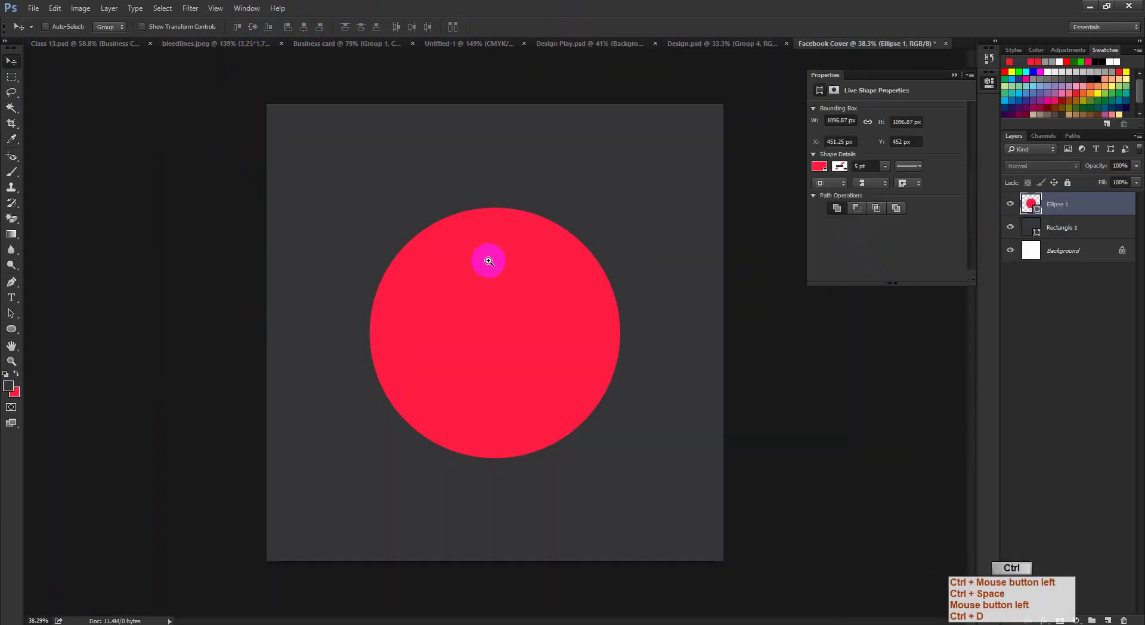
left_click_drag(489, 266, 527, 263)
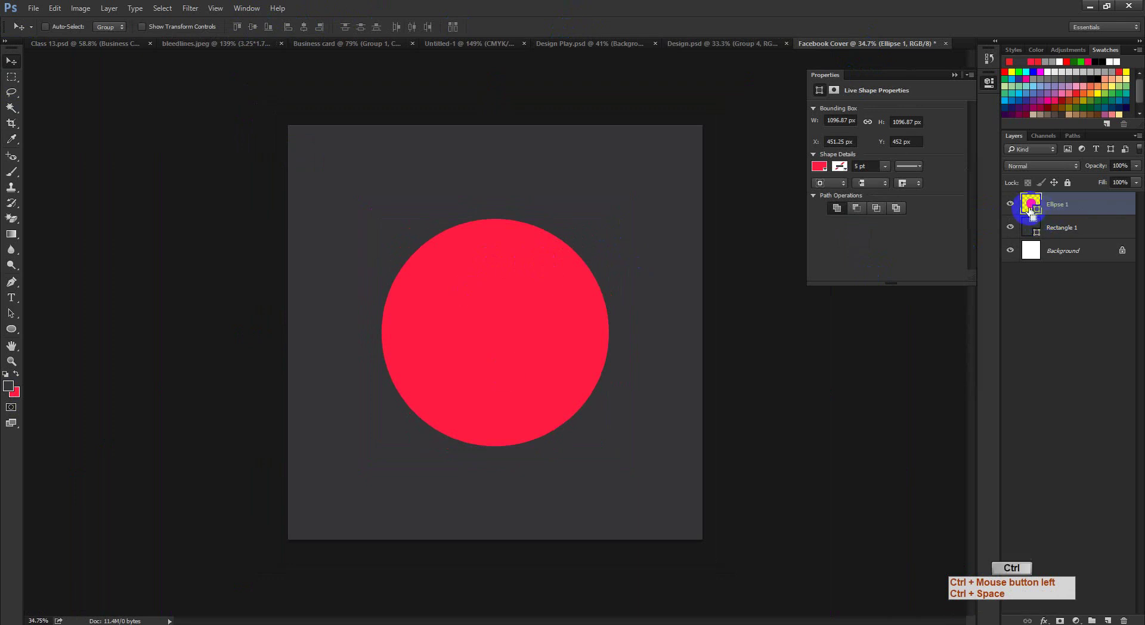
- Duplicate the red circle layer and scale the copy to about 91.6% around its center
key("ctrl+j")
key("ctrl+t")
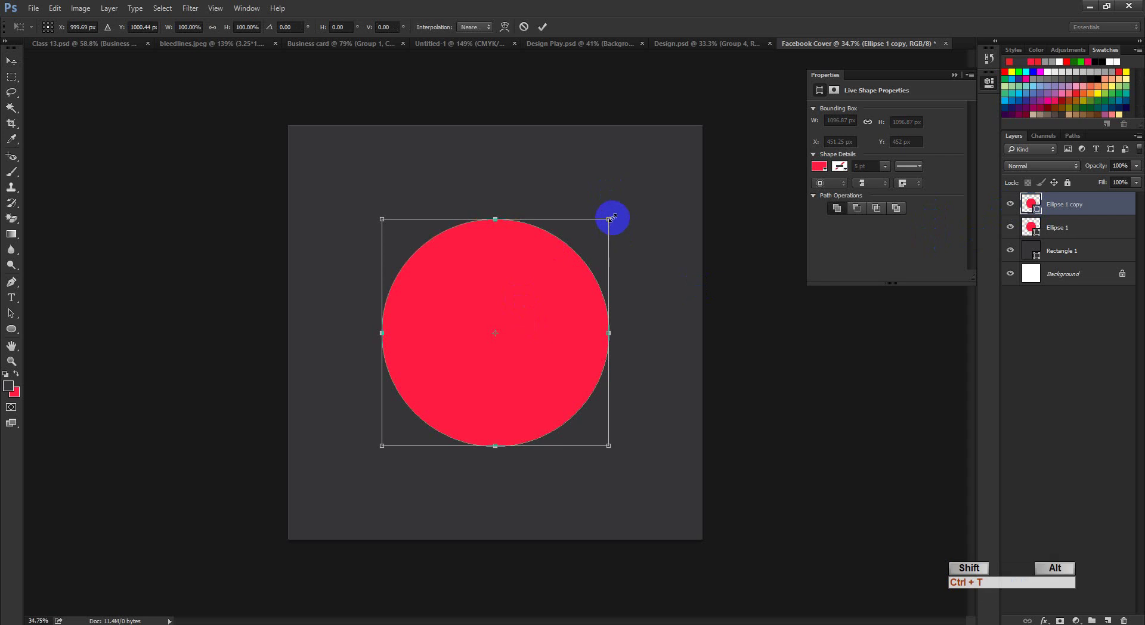
left_click_drag(609, 219, 601, 226)
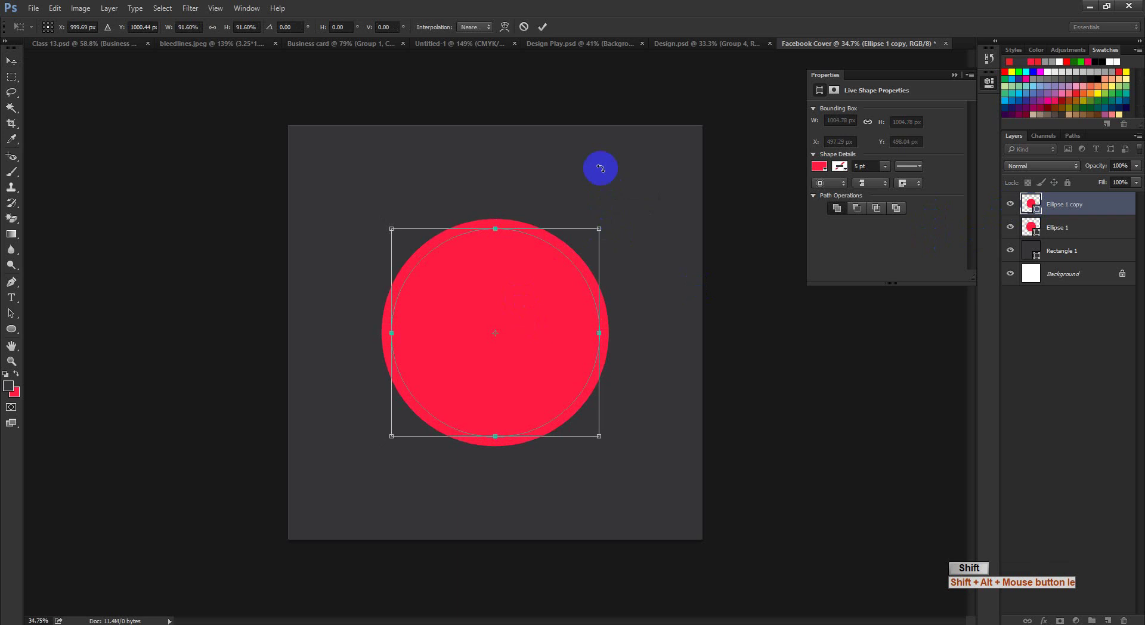
left_click(542, 27)
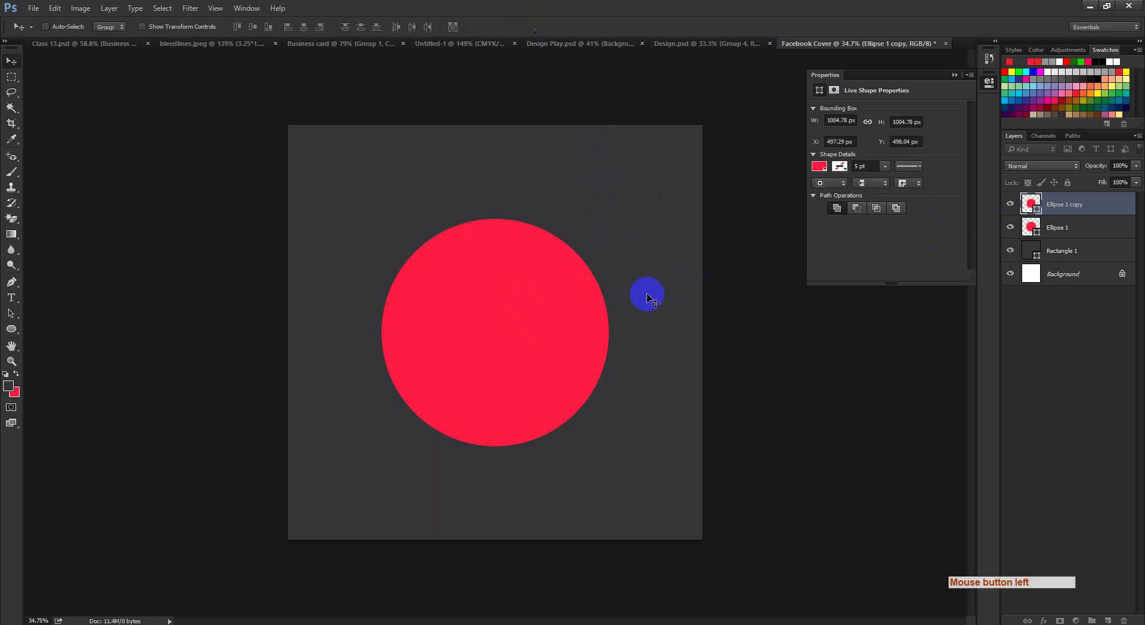
- Set the smaller circle's fill to the dark gray 363537 sampled from the canvas background, leaving a red ring around it
double_click(1037, 210)
left_click(583, 179)
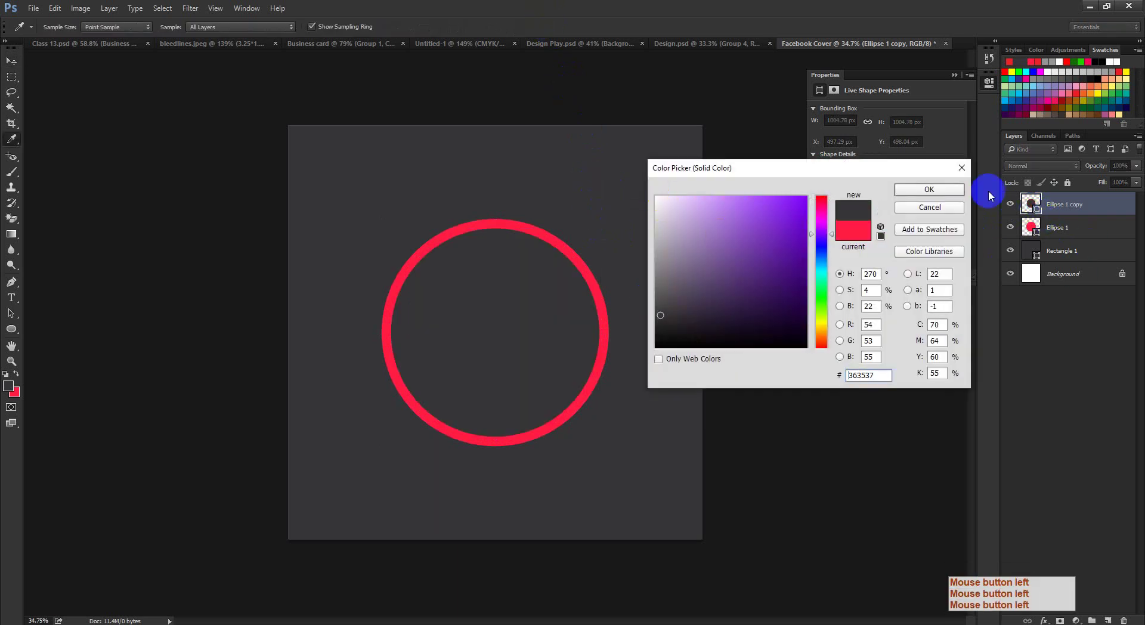
left_click(928, 189)
left_click(394, 263, "ctrl")
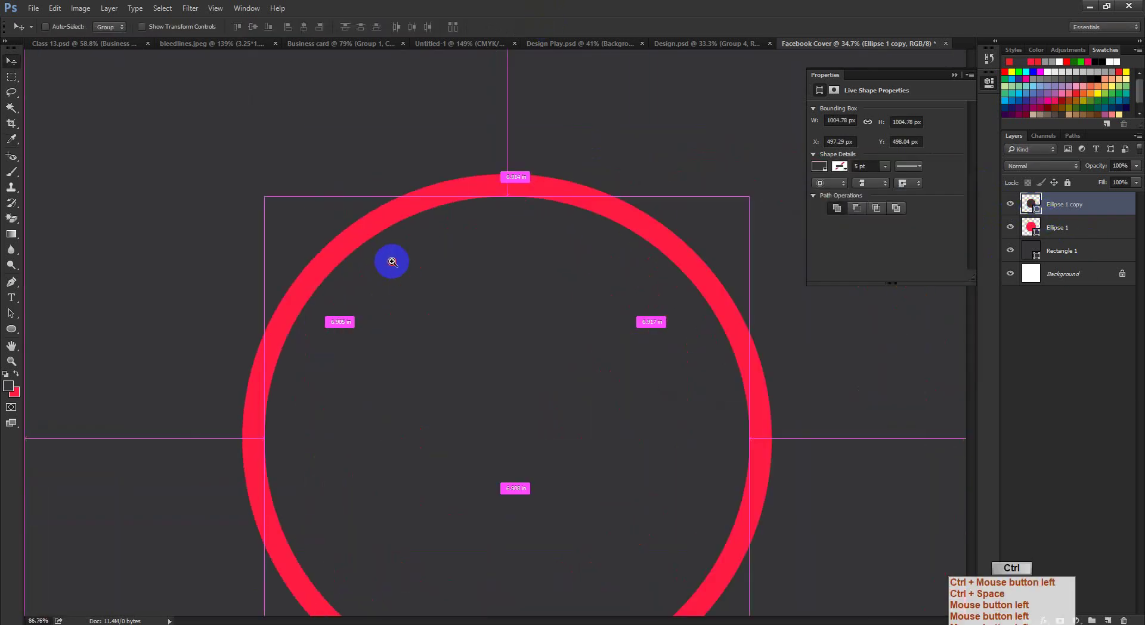
key("ctrl+0")
- Compare the artwork with the smaller dark gray circle hidden and shown, ending with it visible
left_click(1010, 206)
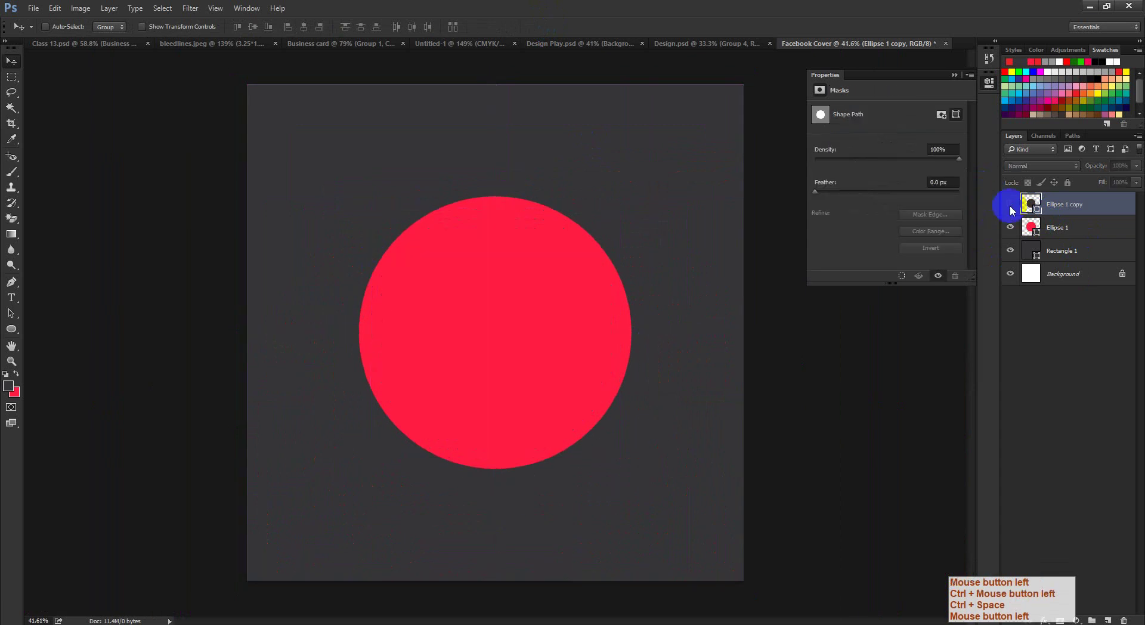
left_click(1011, 206)
left_click(1011, 206)
left_click(1010, 206)
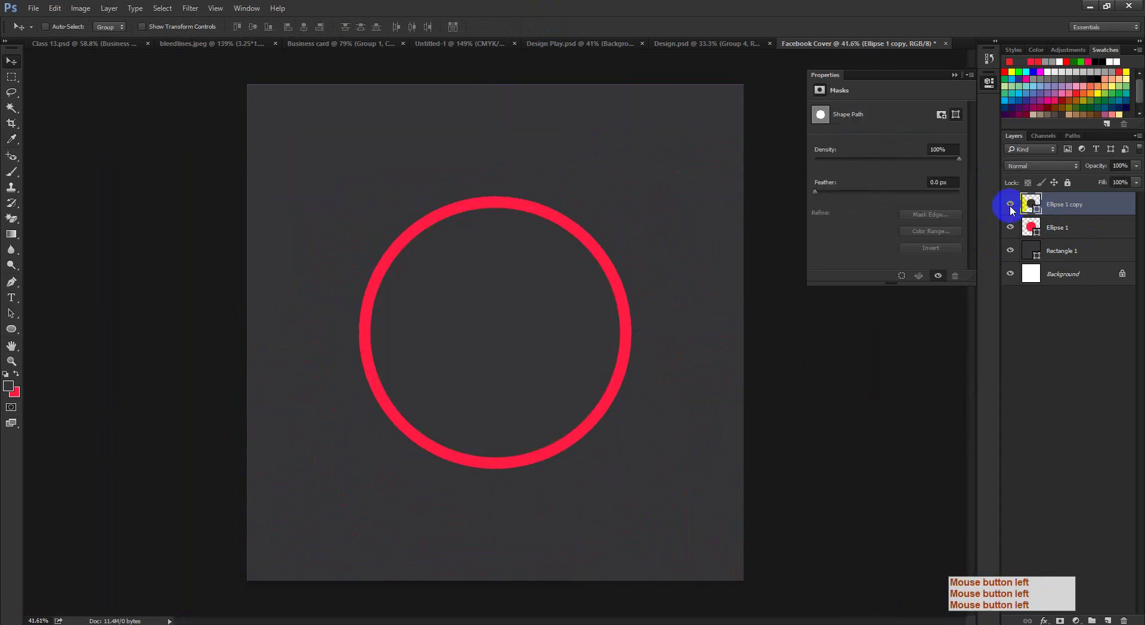
left_click(1011, 206)
left_click(1011, 206)
left_click_drag(458, 294, 555, 302)
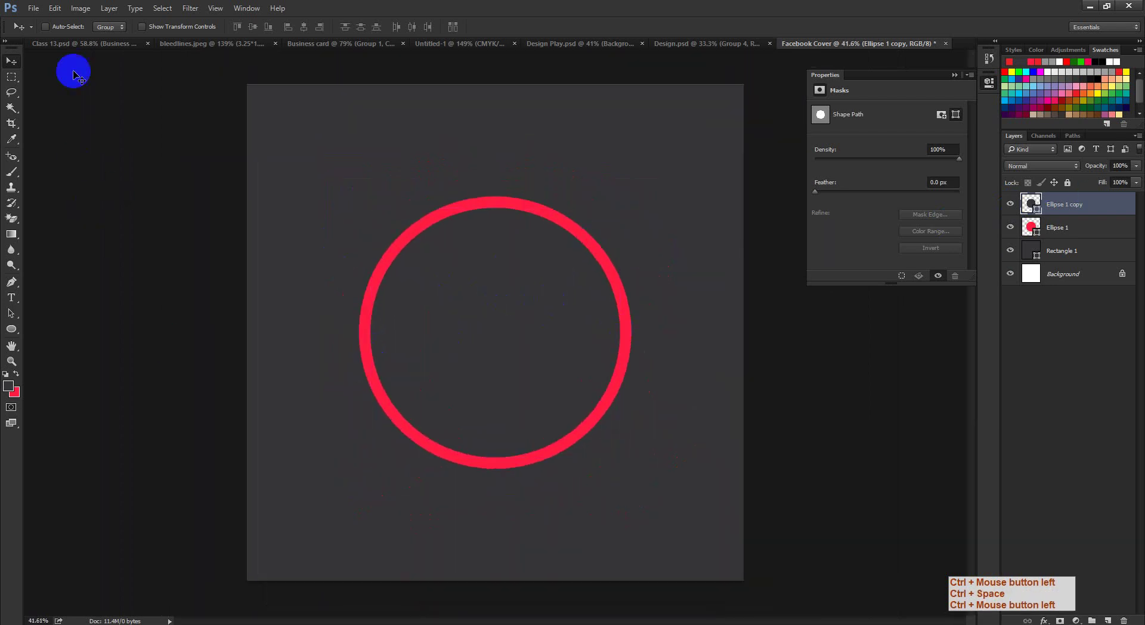
- Place pexels-photo-2887718 as an embedded image, scale it proportionally to about 124.19%, and position it over the red ring
left_click(34, 9)
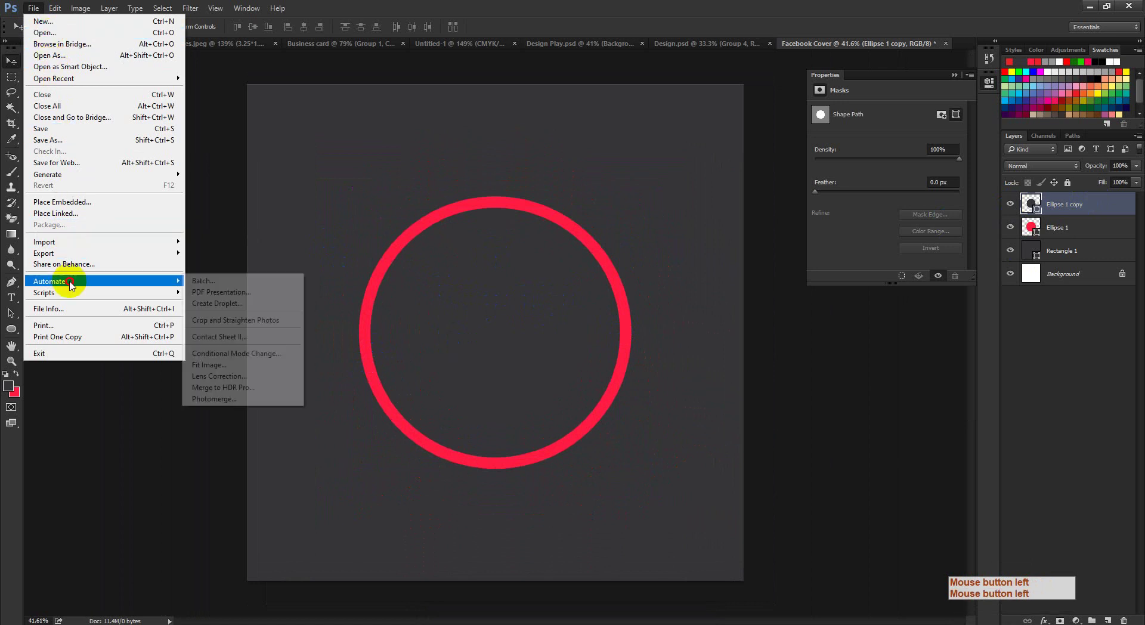
left_click(65, 202)
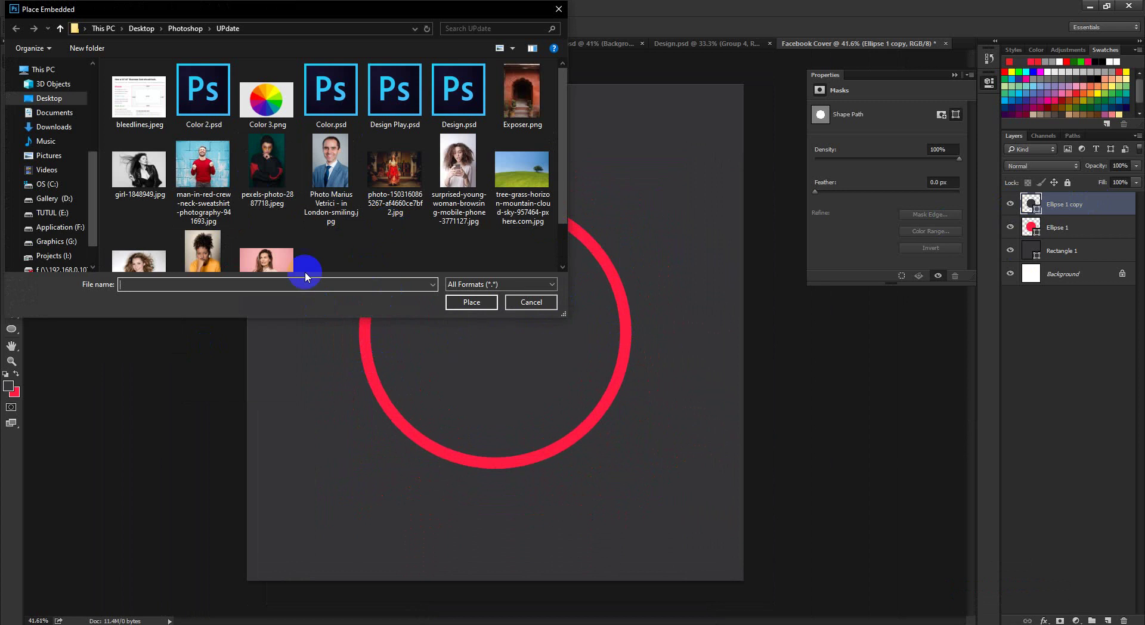
left_click(267, 170)
left_click(472, 303)
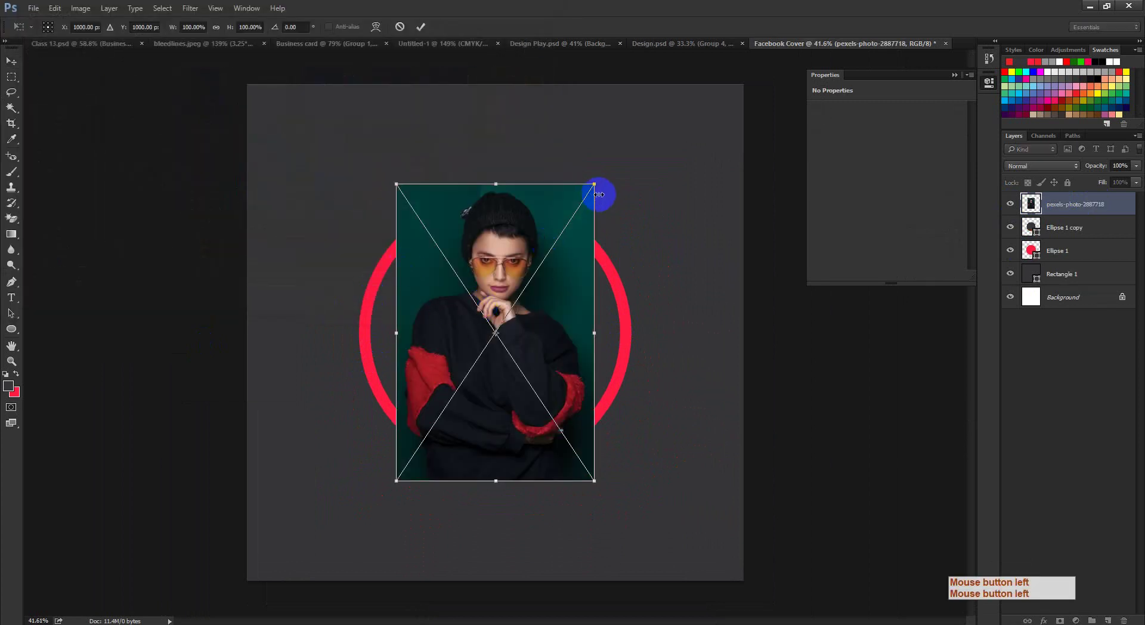
left_click_drag(595, 185, 620, 150)
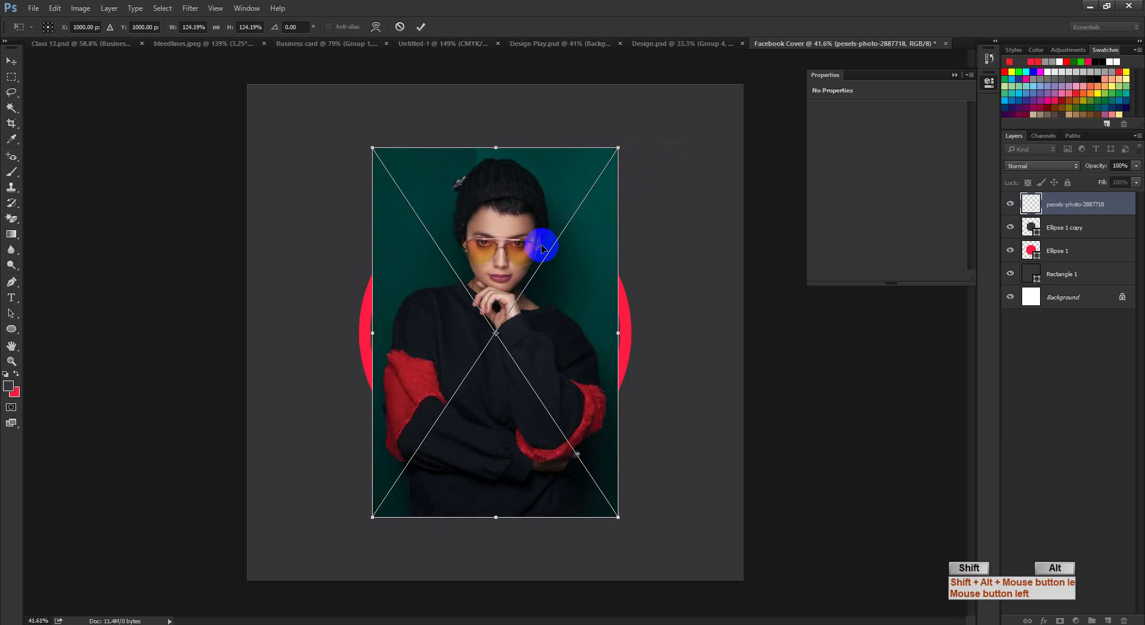
left_click_drag(543, 295, 515, 343)
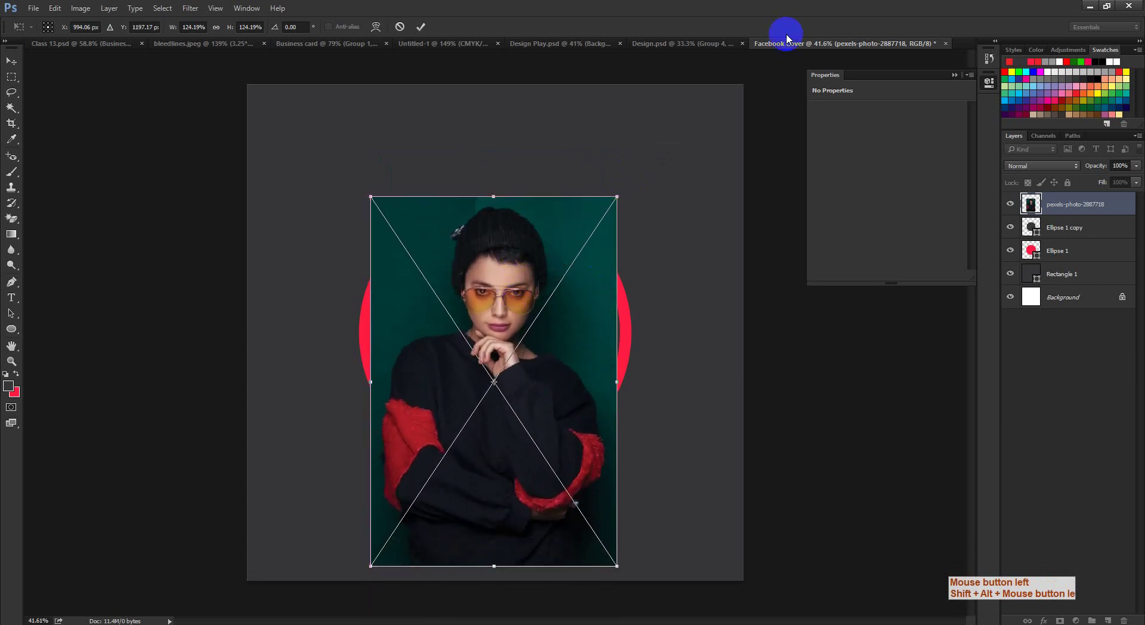
left_click(420, 28)
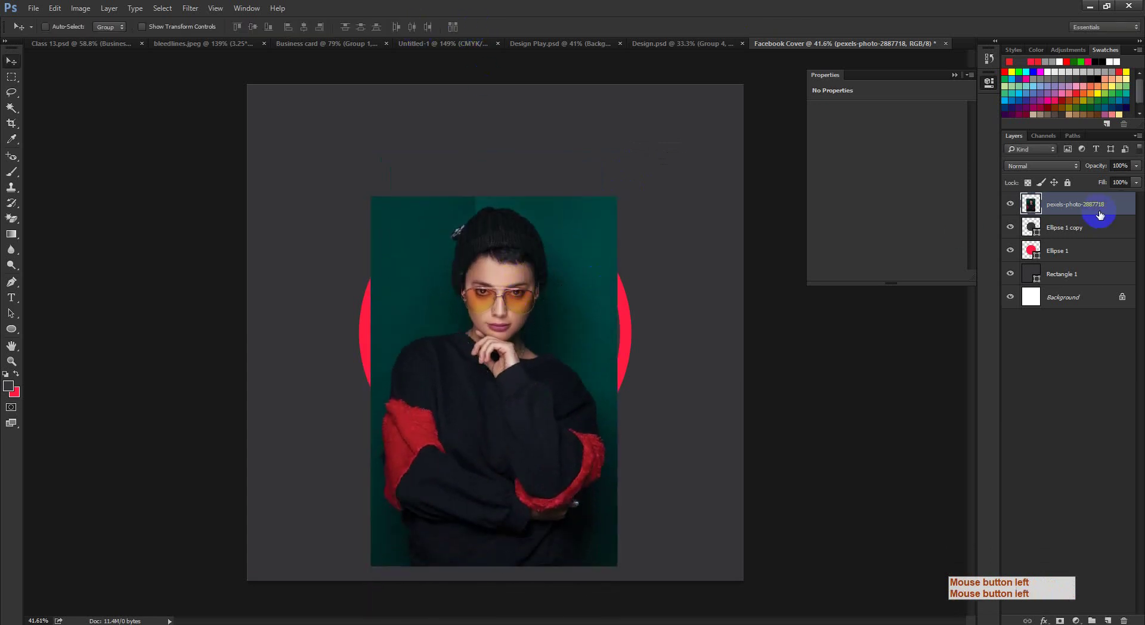
- Reduce the photo layer's fill to 67% to align the portrait within the ring, and restore the fill to 100%
left_click(1136, 184)
left_click_drag(1137, 196, 1120, 200)
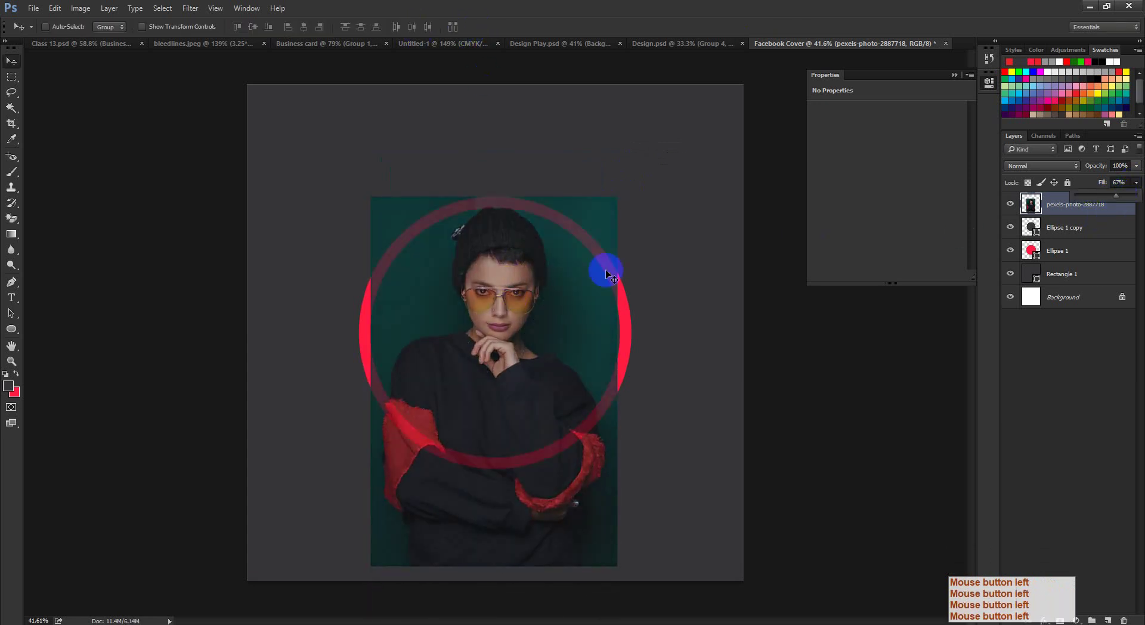
left_click_drag(518, 302, 512, 304)
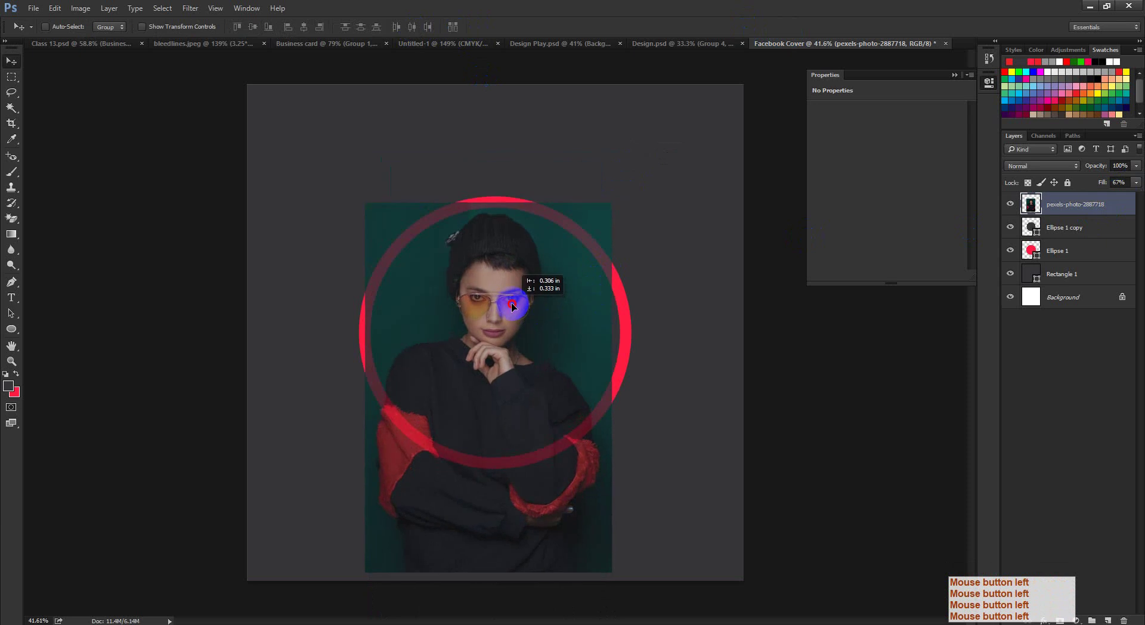
left_click(1137, 183)
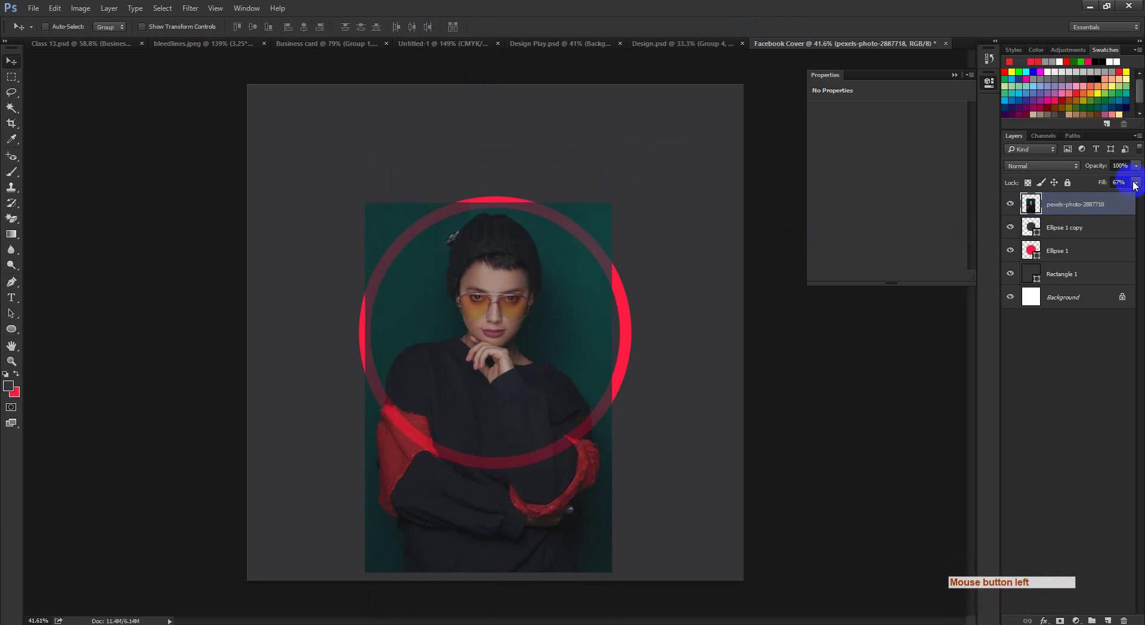
left_click_drag(1119, 185, 1140, 195)
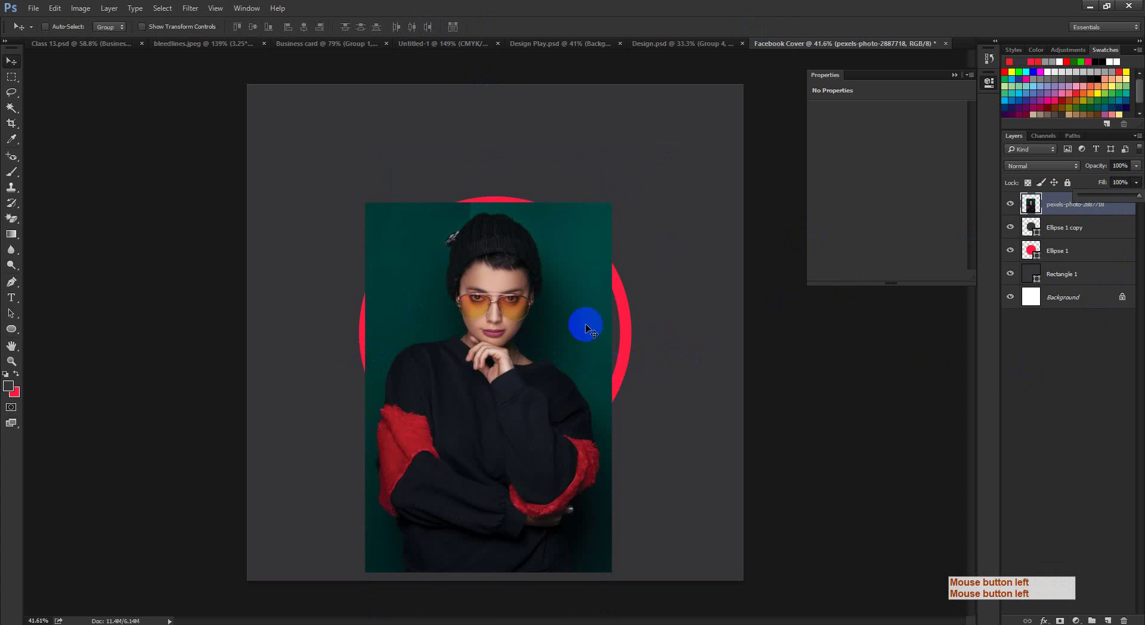
- Enlarge the photo proportionally to about 106.15%, shift it slightly to center the portrait over the ring, and apply the transform
left_click_drag(587, 326, 583, 355)
key("ctrl+t")
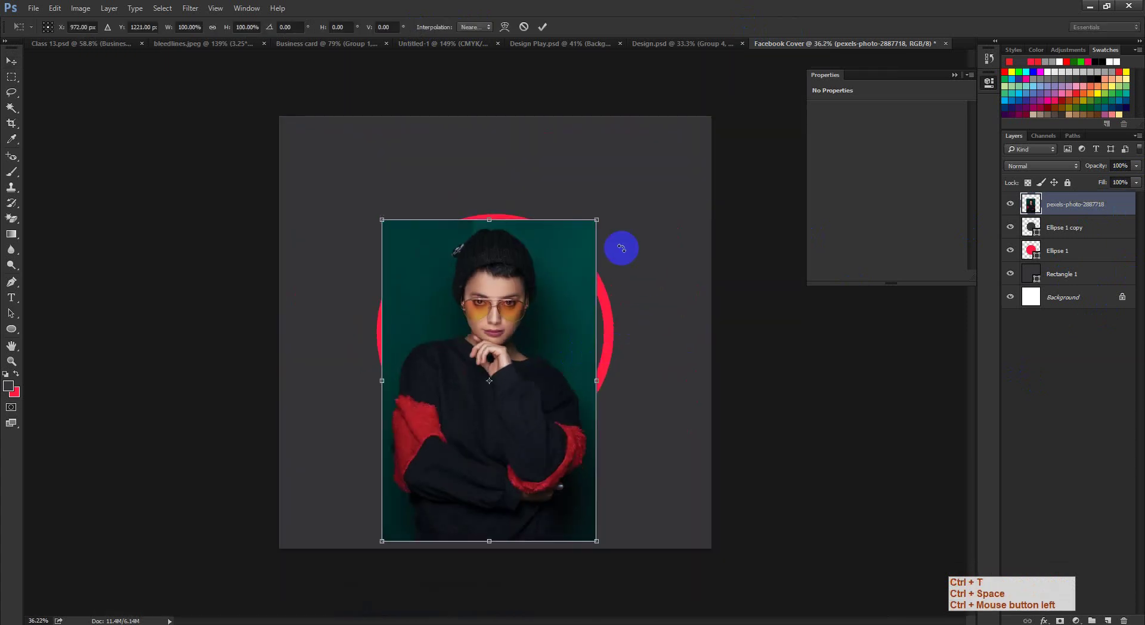
left_click_drag(599, 219, 609, 215)
left_click(573, 293)
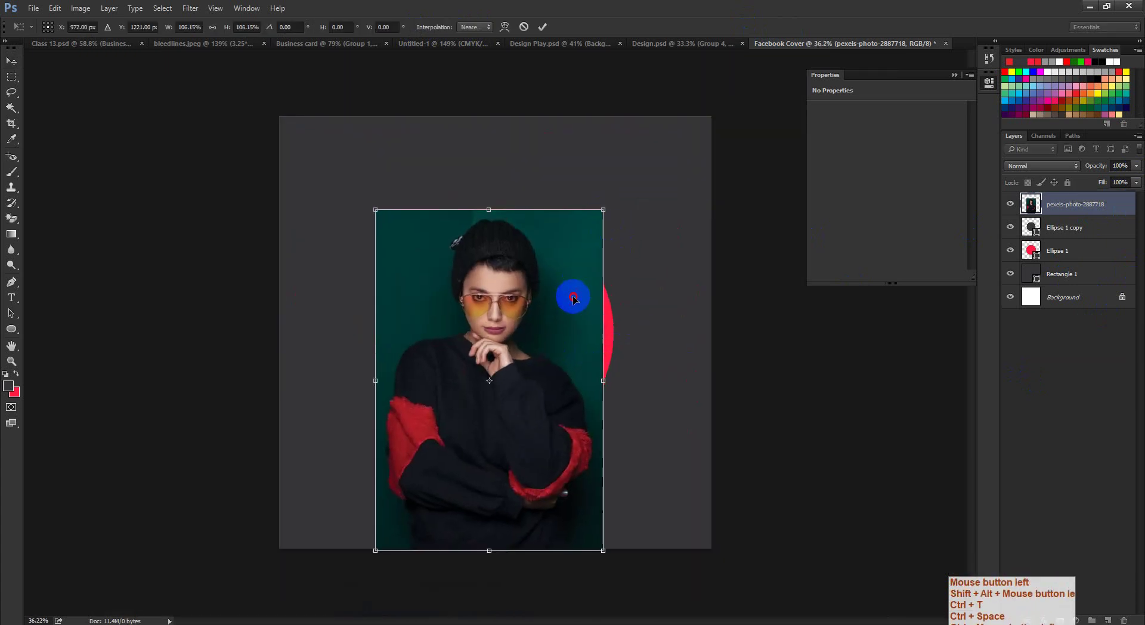
left_click(543, 26)
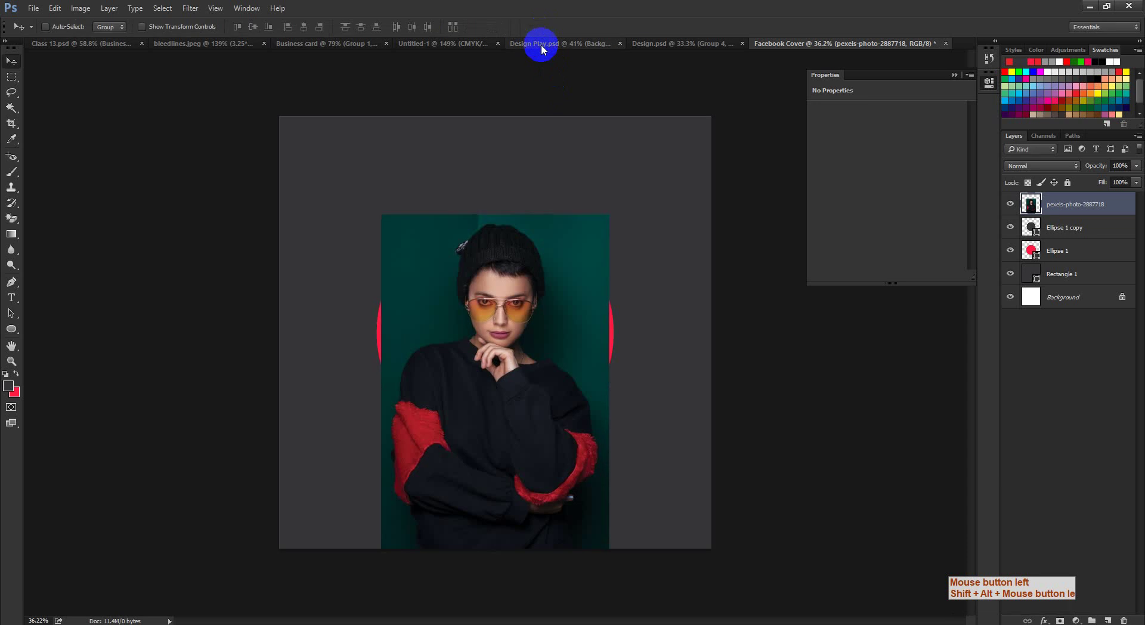
- Clip the photo layer to the smaller dark gray circle with a clipping mask
left_click(1047, 201)
left_click_drag(1073, 206, 1040, 238)
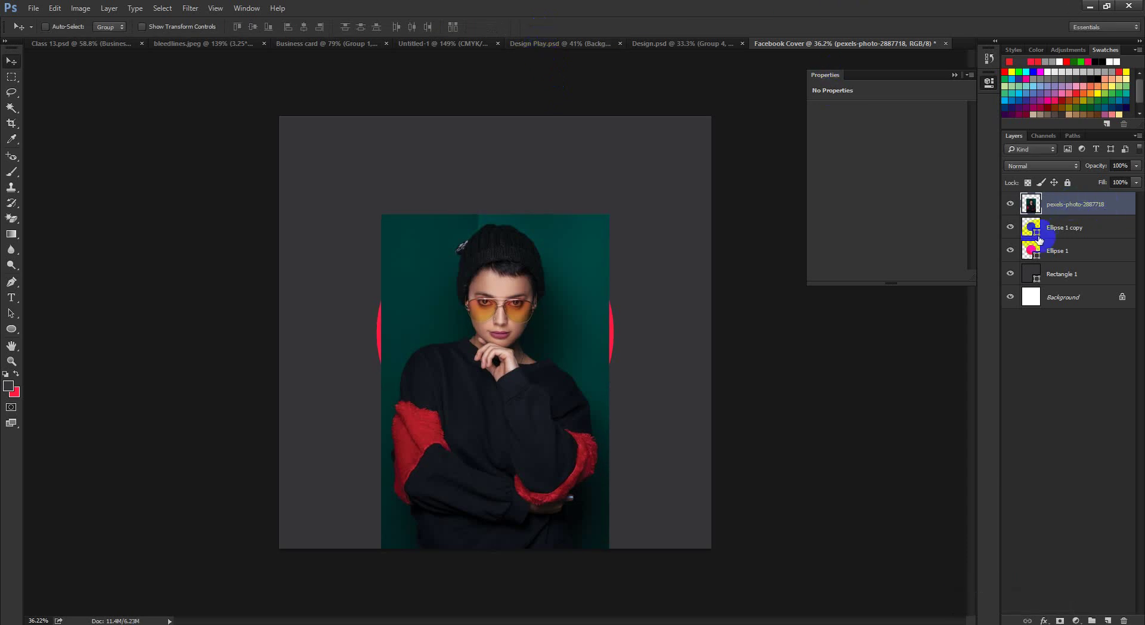
right_click(1070, 206)
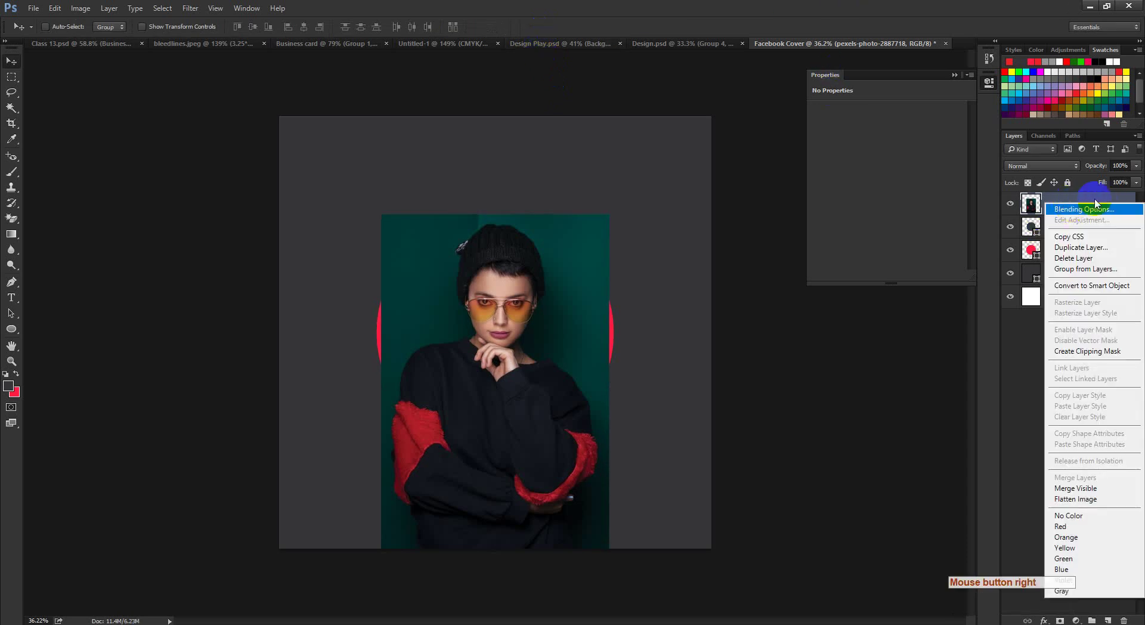
left_click(1086, 352)
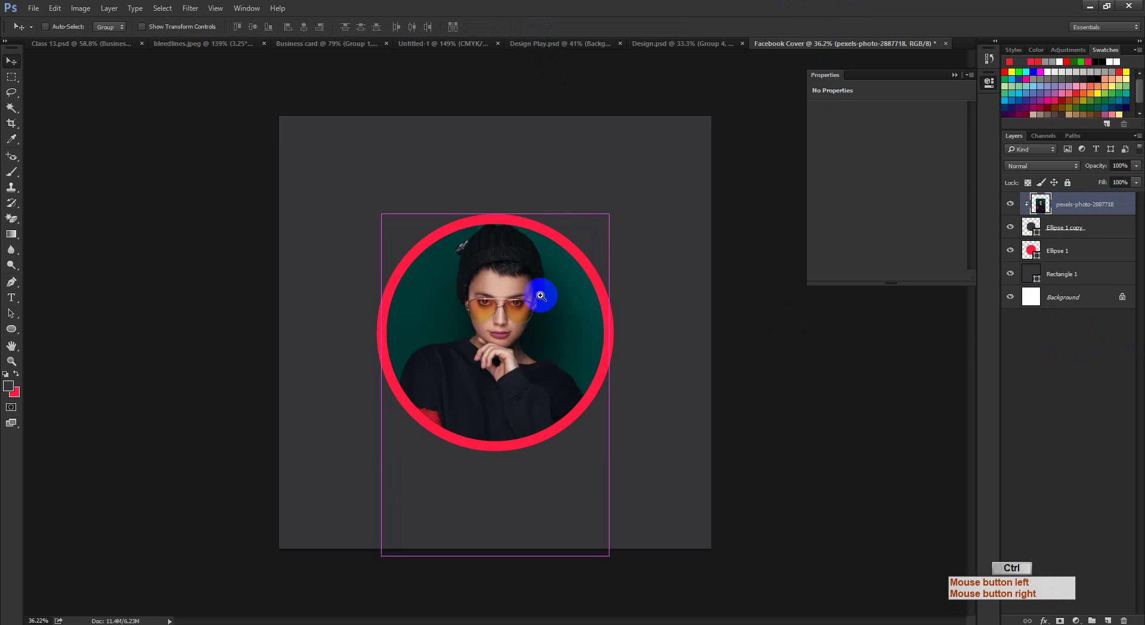
left_click(531, 280, "ctrl")
left_click_drag(574, 310, 542, 337)
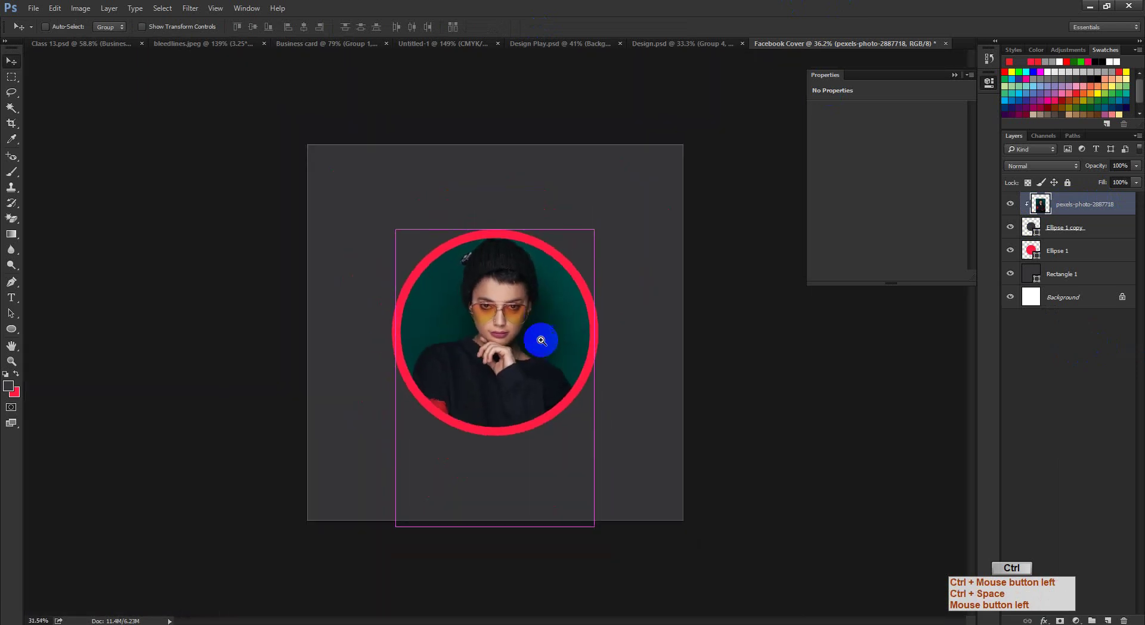
- Switch to the Google Meet window, admit the waiting participant to the meeting, and return to Photoshop
left_click(219, 606)
left_click(124, 574)
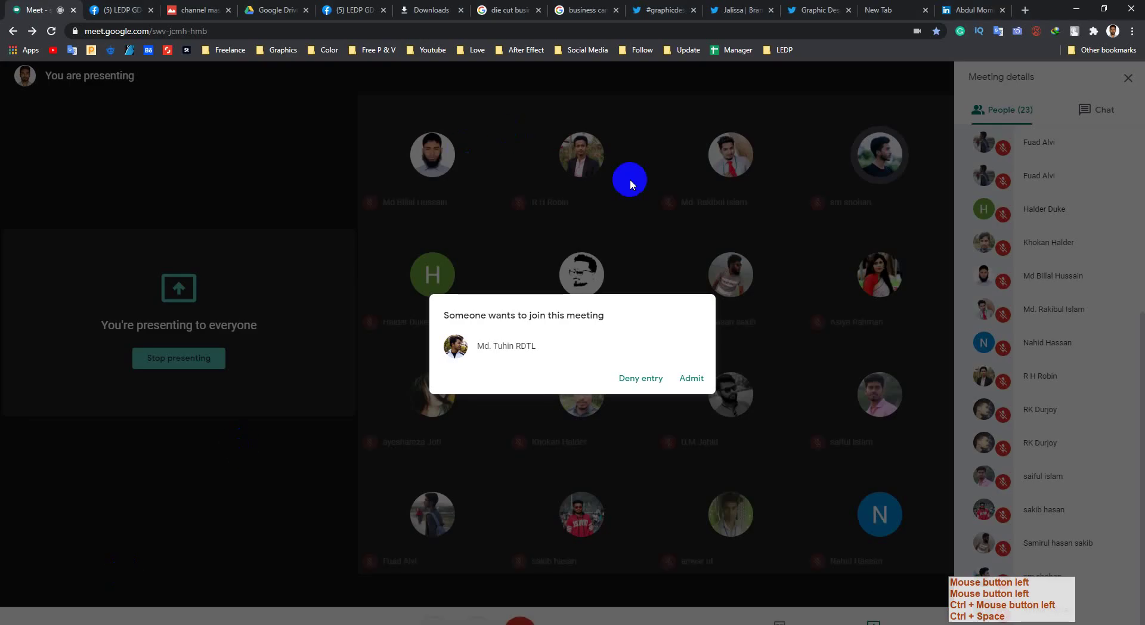
left_click(690, 375)
left_click(690, 375)
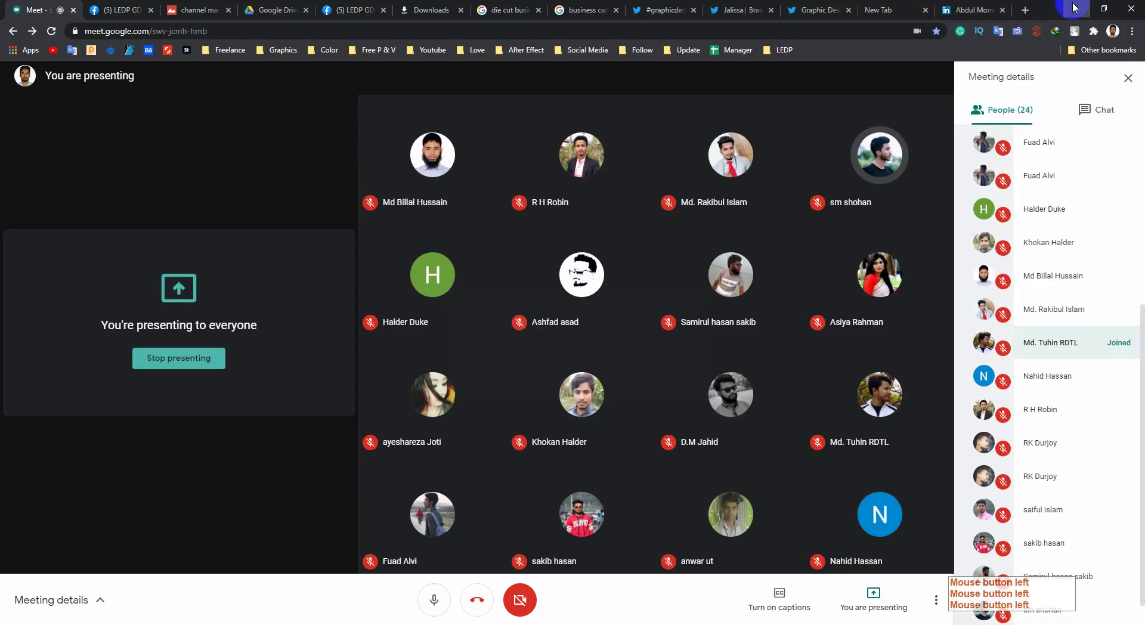
left_click(1077, 9)
key("ctrl+space")
left_click_drag(516, 334, 560, 342)
left_click_drag(627, 330, 627, 322)
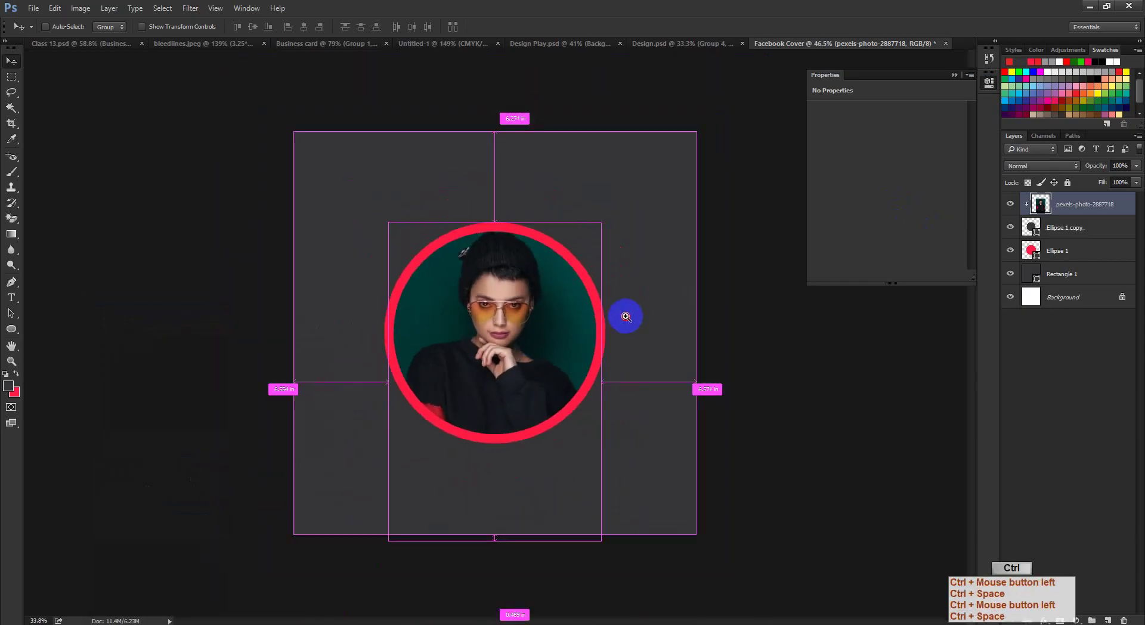
left_click(478, 322, "ctrl")
key("ctrl+space")
left_click_drag(483, 327, 460, 324)
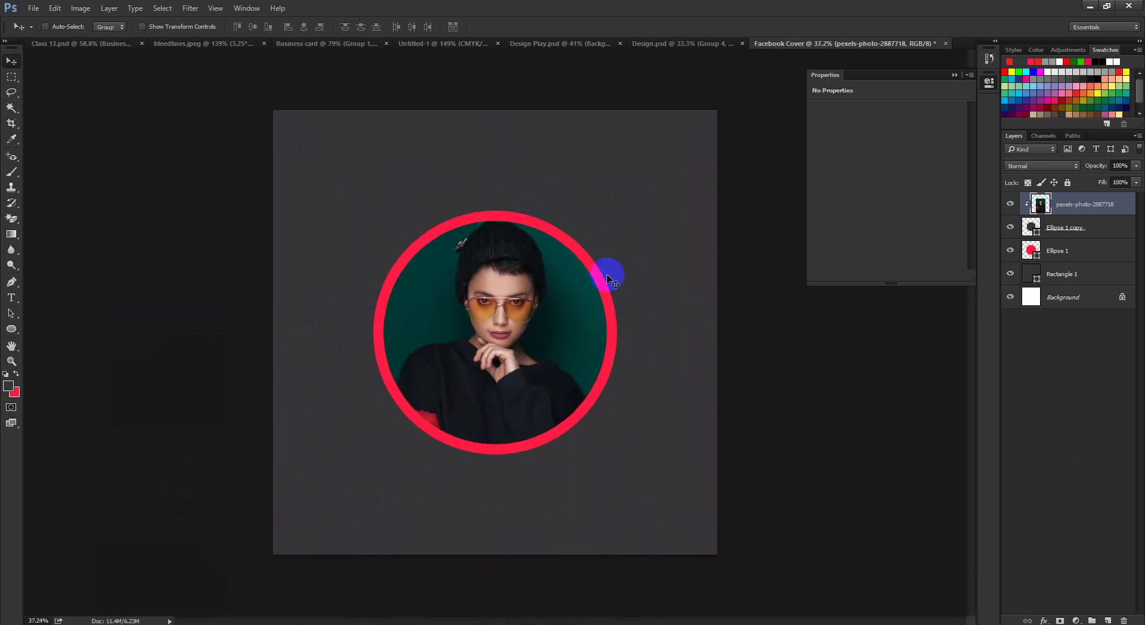
- Add a Hue/Saturation adjustment layer clipped to the photo, and undo a trial reduction of its saturation
left_click(1078, 621)
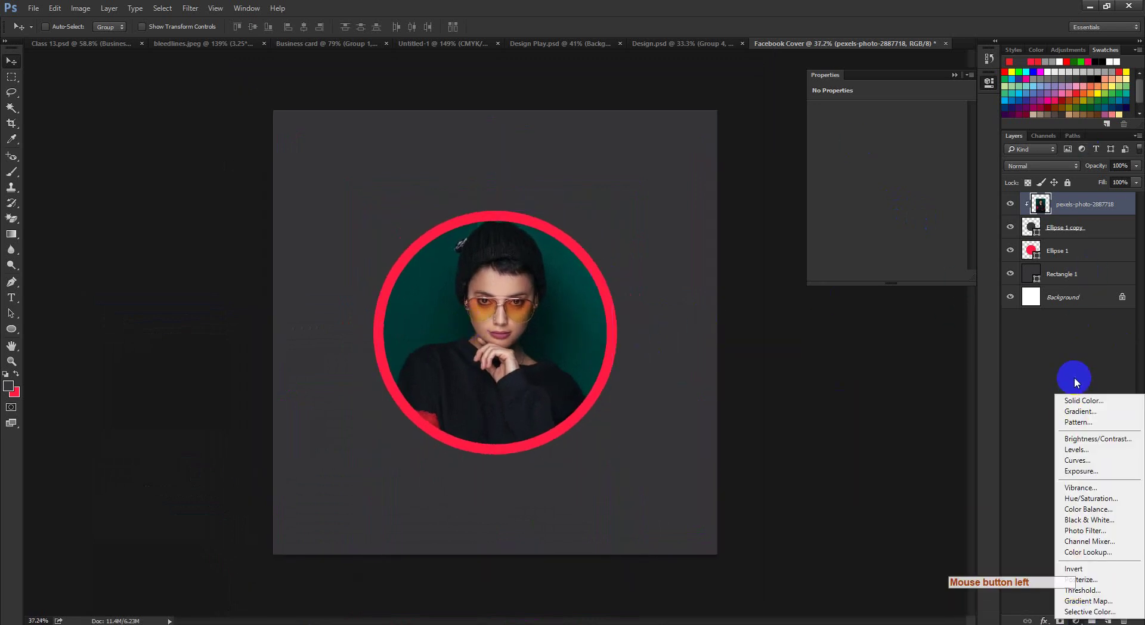
left_click(1087, 500)
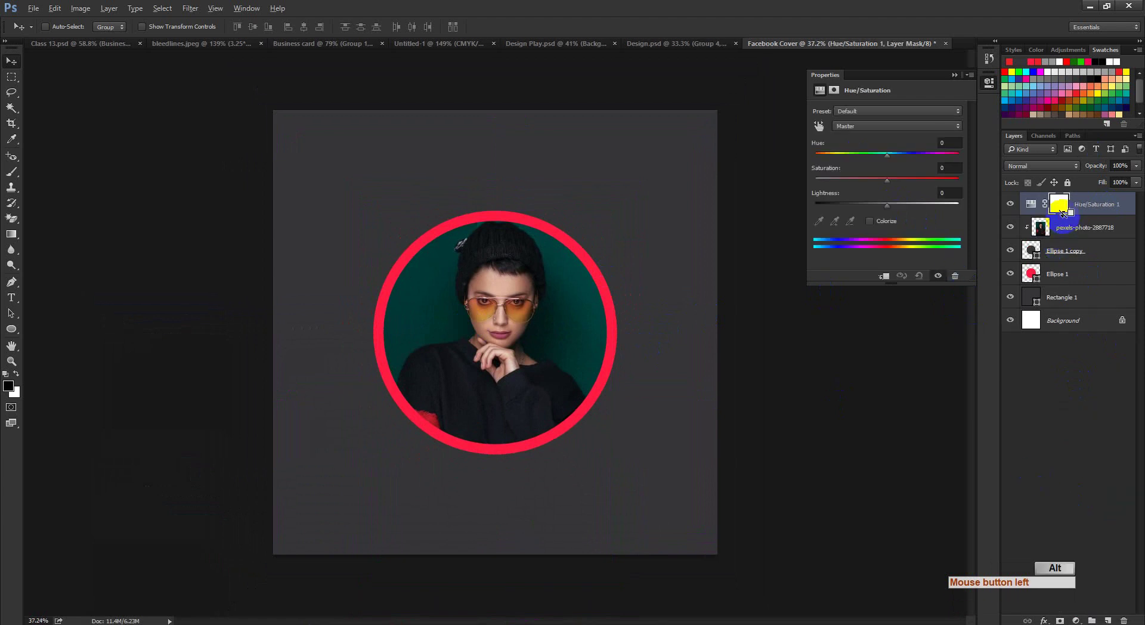
left_click(958, 196)
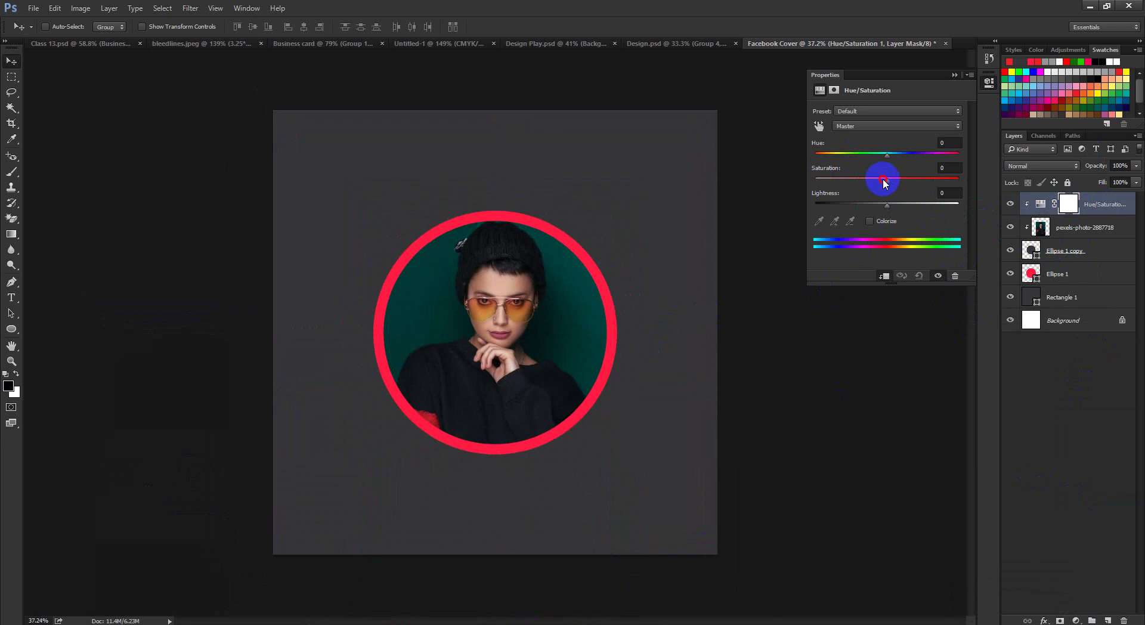
left_click_drag(885, 182, 847, 186)
key("ctrl+z")
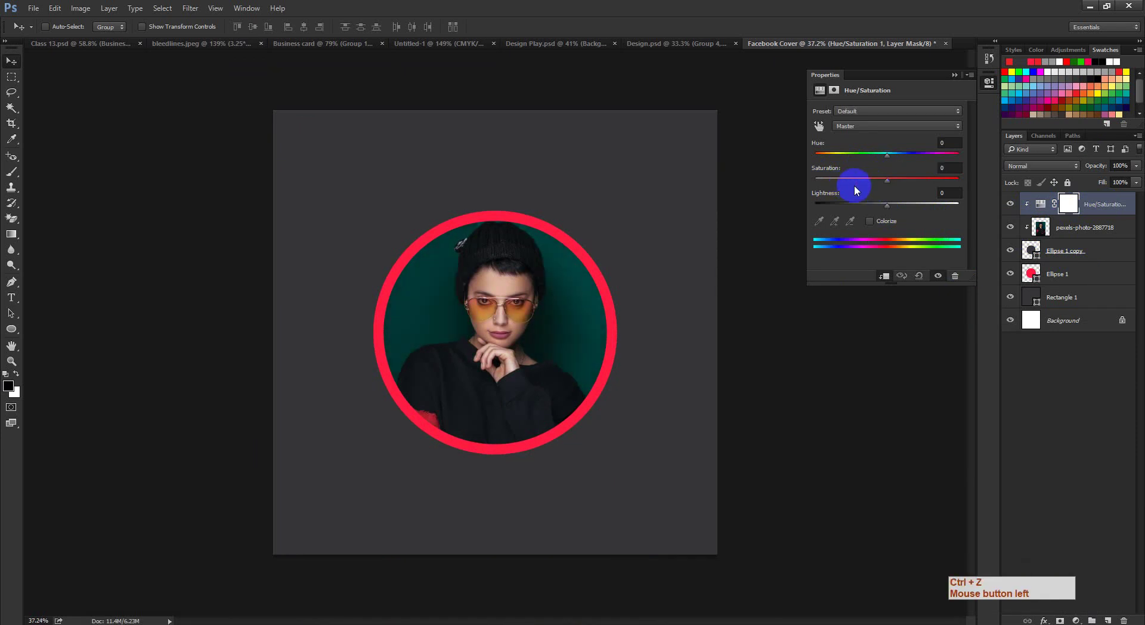
- Try reducing the Greens saturation to -100 in the photo's Hue/Saturation adjustment, and undo the change
left_click(870, 125)
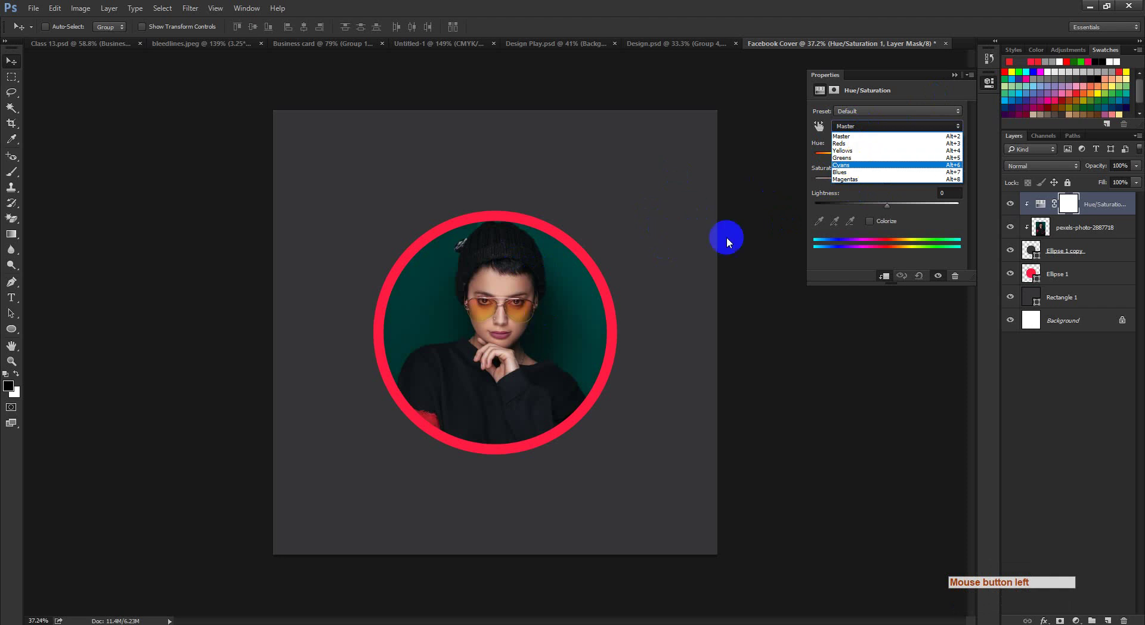
left_click(843, 157)
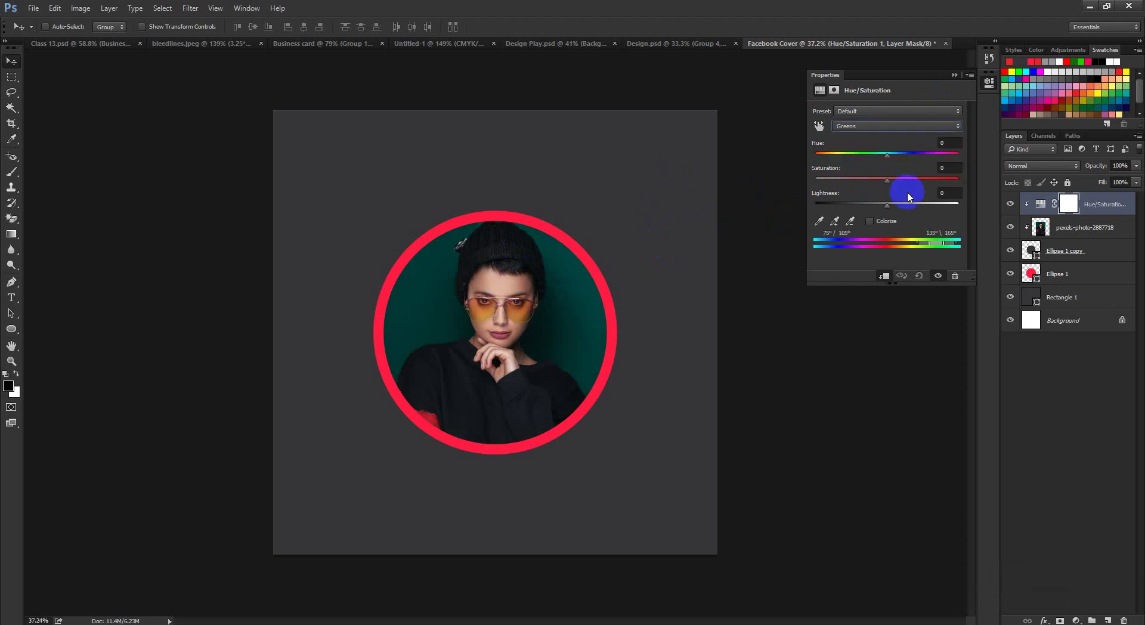
left_click_drag(887, 184, 843, 187)
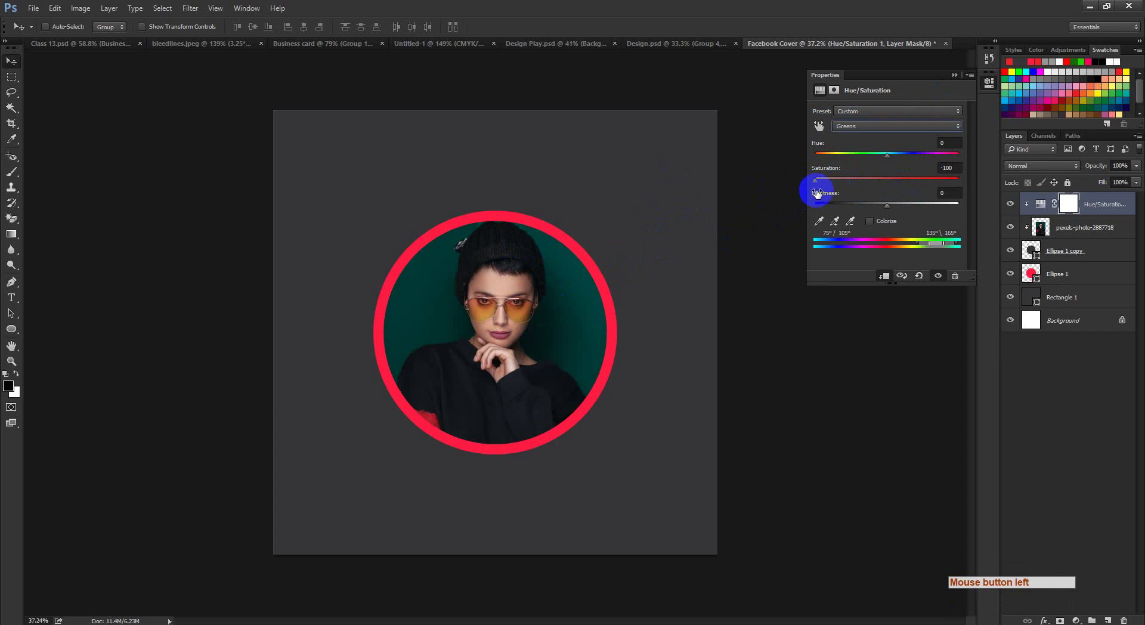
key("ctrl+z")
- Desaturate the photo's teal backdrop by setting the Cyans saturation to -100 in the Hue/Saturation adjustment, and collapse its properties
left_click(868, 125)
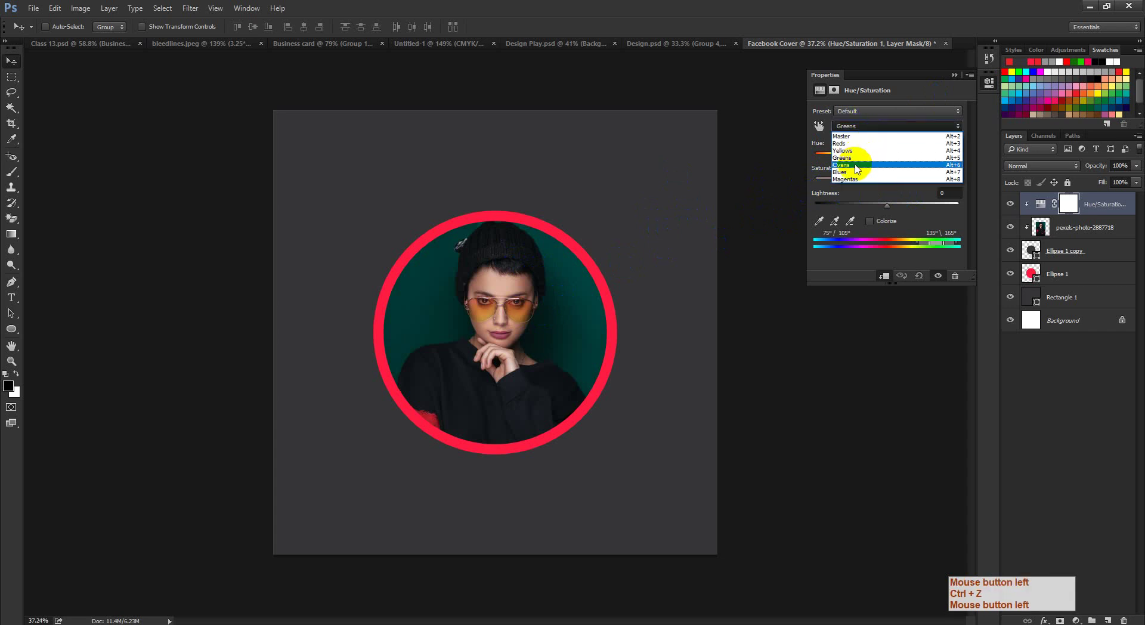
left_click(890, 183)
left_click_drag(888, 180, 803, 190)
left_click(423, 315, "ctrl")
left_click(573, 271, "ctrl+alt")
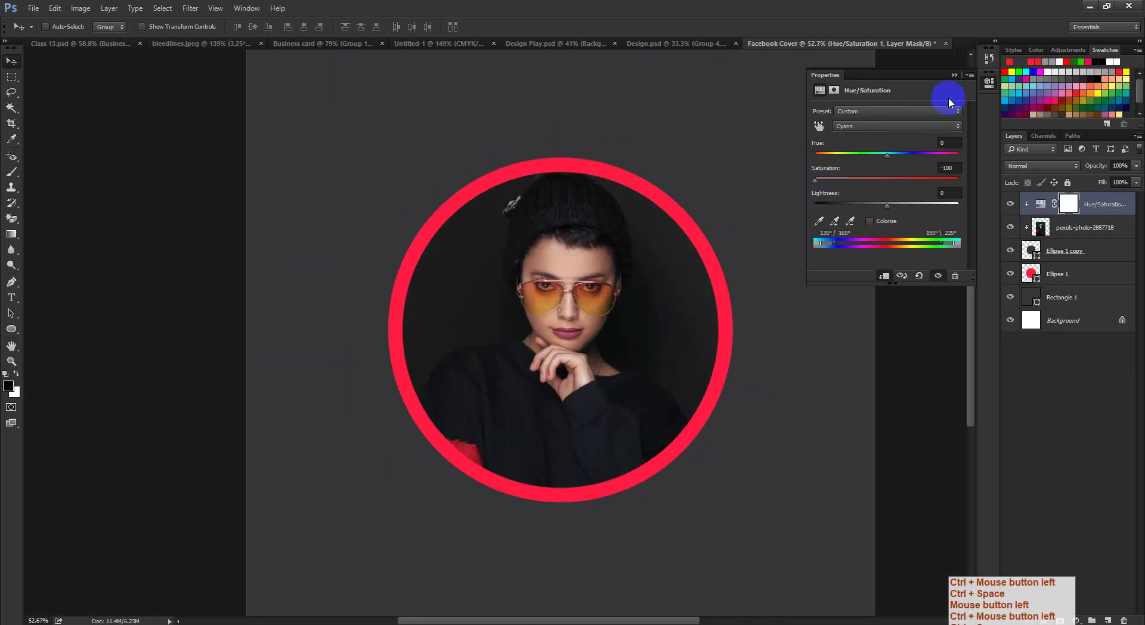
left_click(954, 76)
left_click(525, 206, "ctrl+alt")
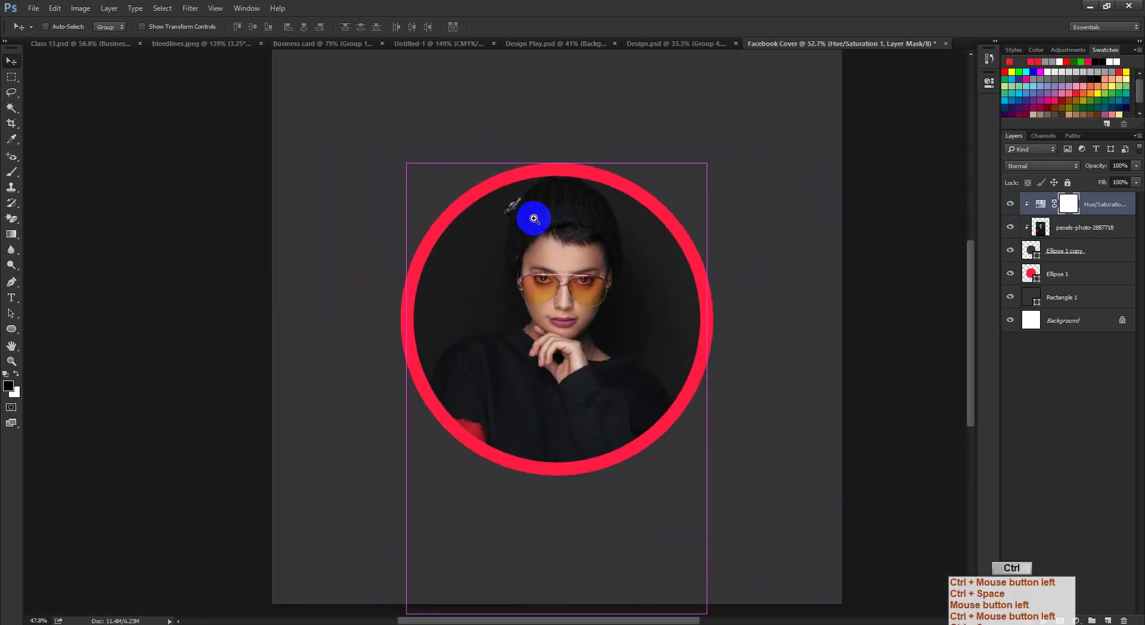
left_click_drag(662, 272, 660, 306)
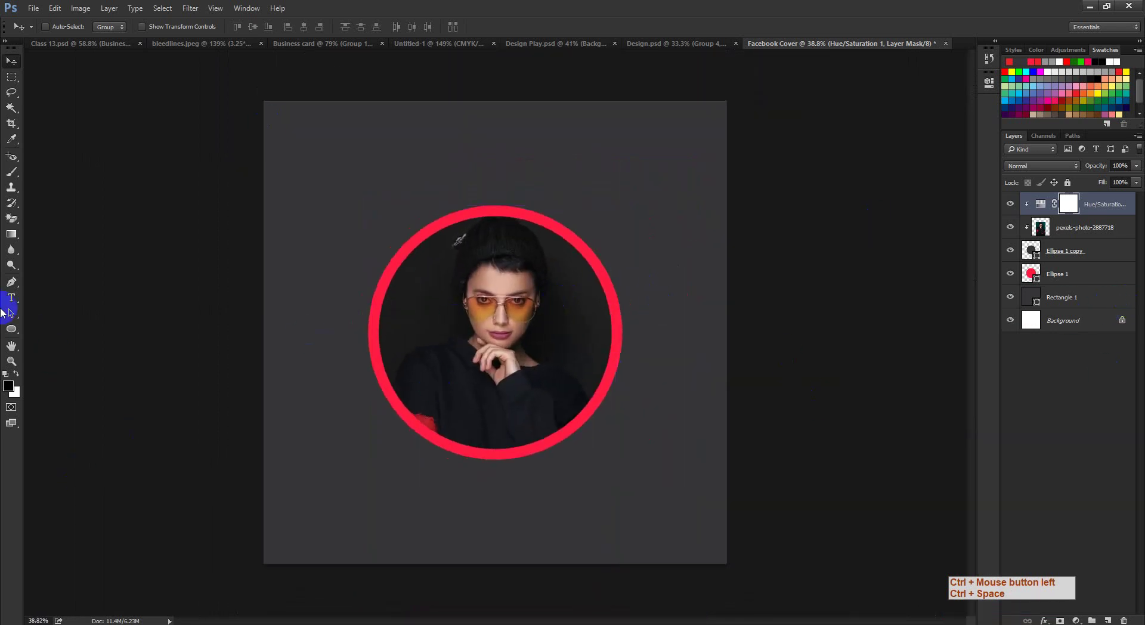
- Draw a rectangle about 1143 × 432 px from the canvas's left edge across the portrait and fill it with the ring's red, ff1c41
left_click(10, 328)
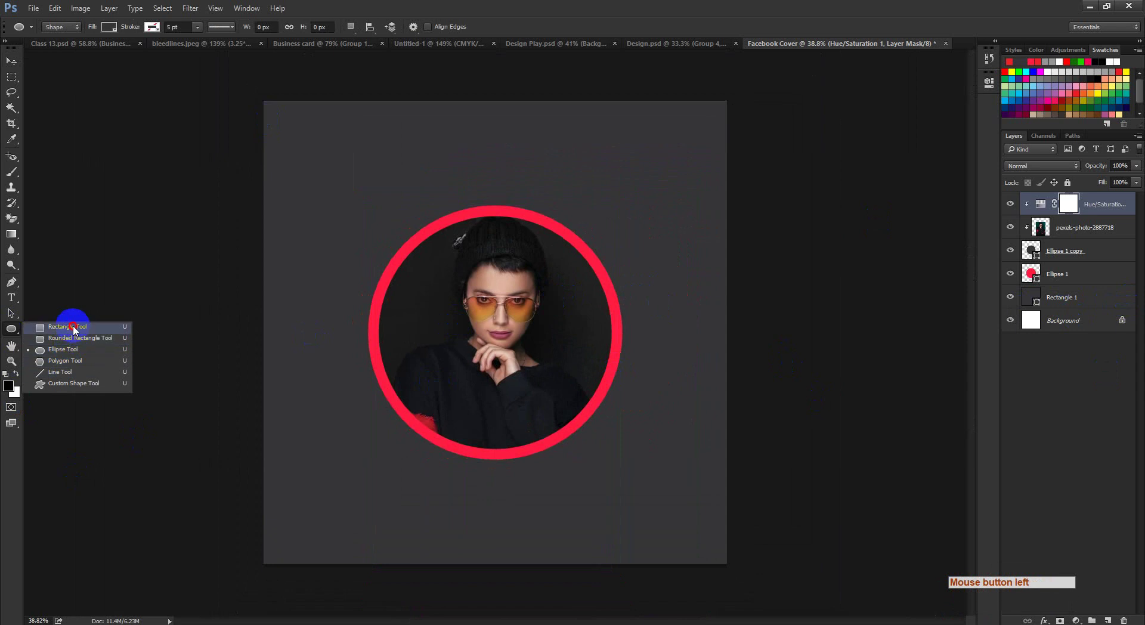
left_click(74, 329)
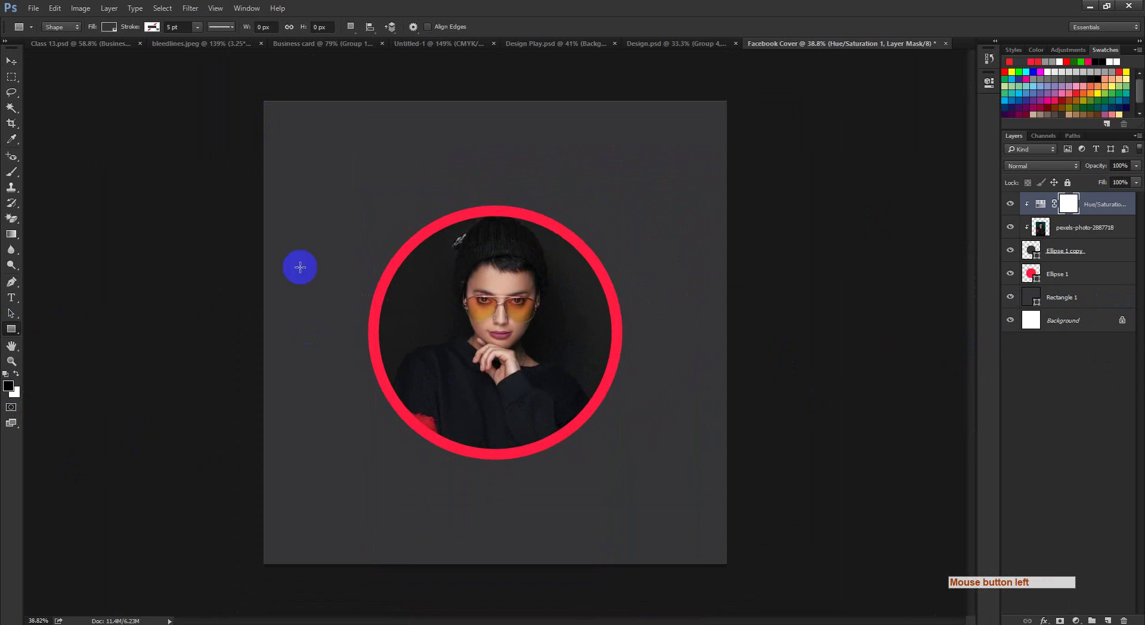
left_click_drag(262, 231, 529, 311)
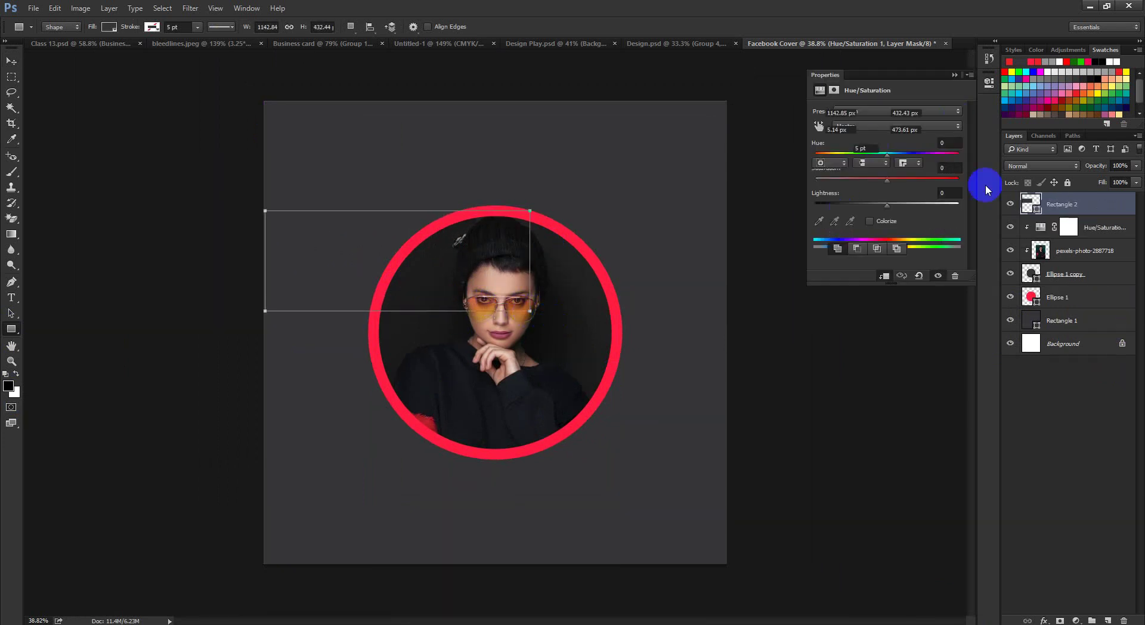
left_click(1032, 205)
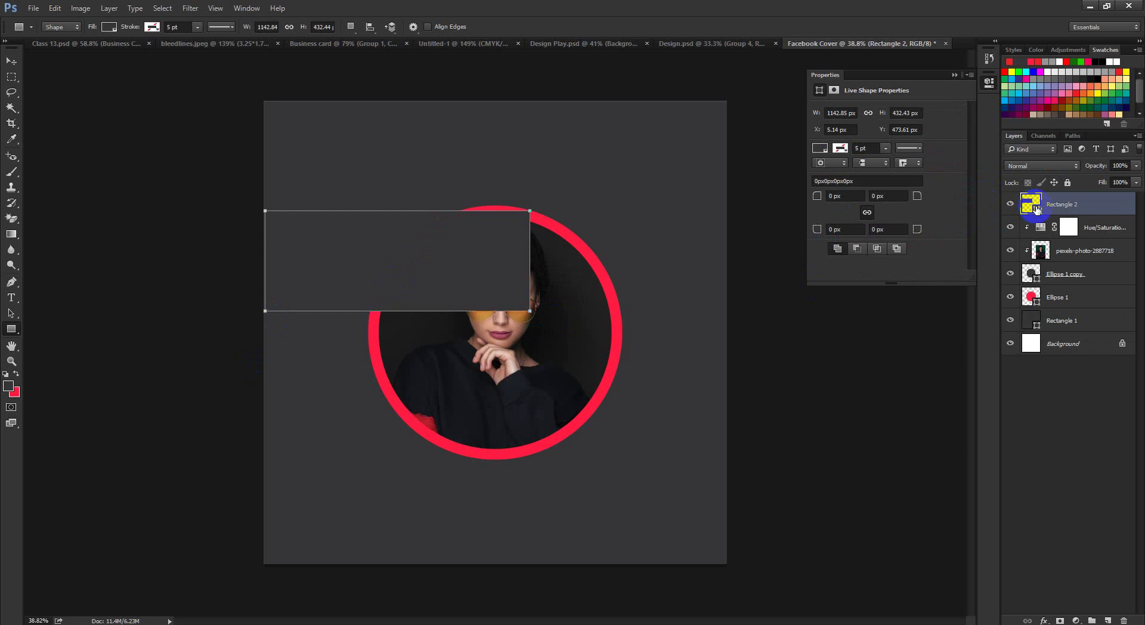
left_click(618, 289)
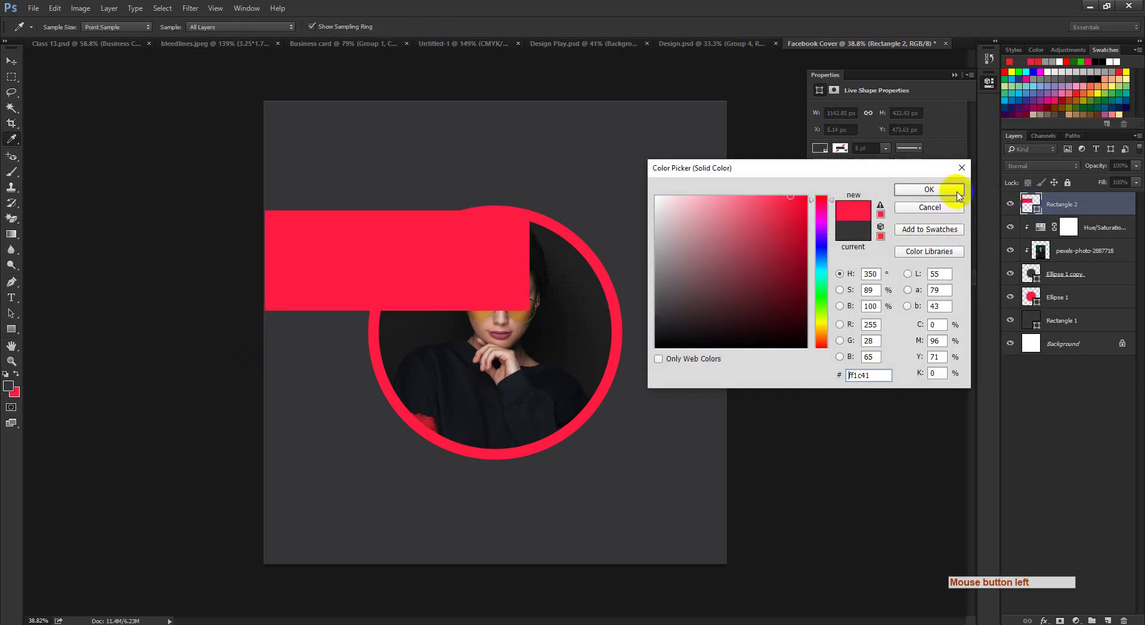
left_click(929, 191)
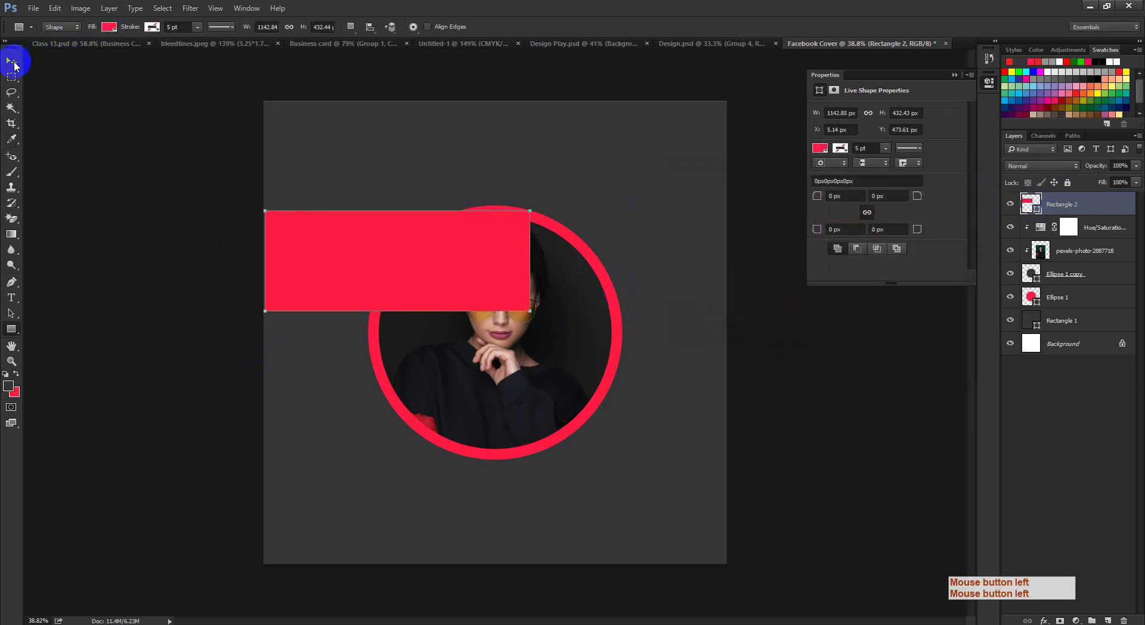
- Move the new red rectangle's layer below the larger red circle, directly above the dark gray background rectangle
left_click(12, 61)
left_click(1094, 203)
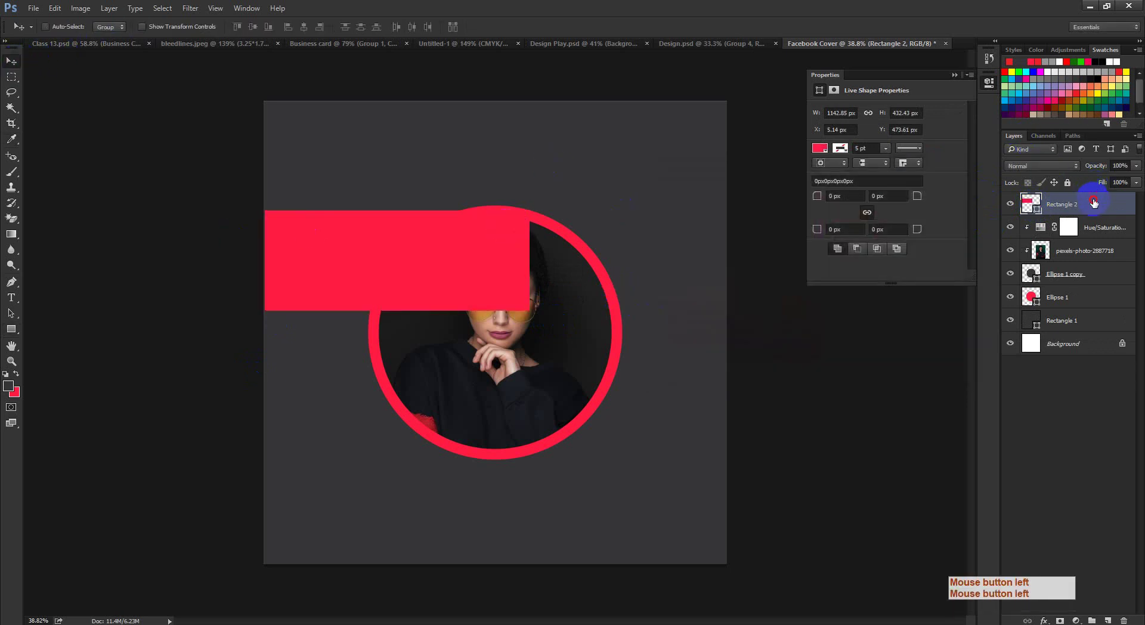
left_click_drag(1093, 203, 1083, 305)
- Start transforming the red rectangle and stretch its left side to the canvas edge, making it 1148 px wide
left_click(402, 294, "ctrl")
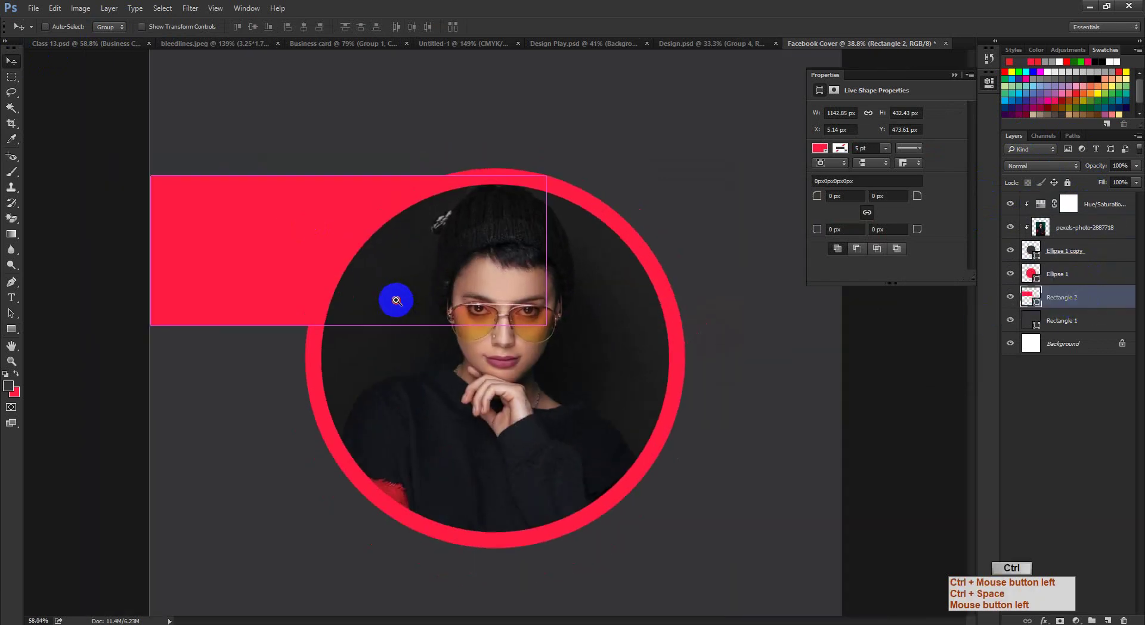
left_click_drag(397, 300, 388, 301)
key("ctrl+t")
left_click_drag(370, 225, 409, 251)
left_click_drag(271, 266, 376, 271)
left_click(234, 286, "ctrl")
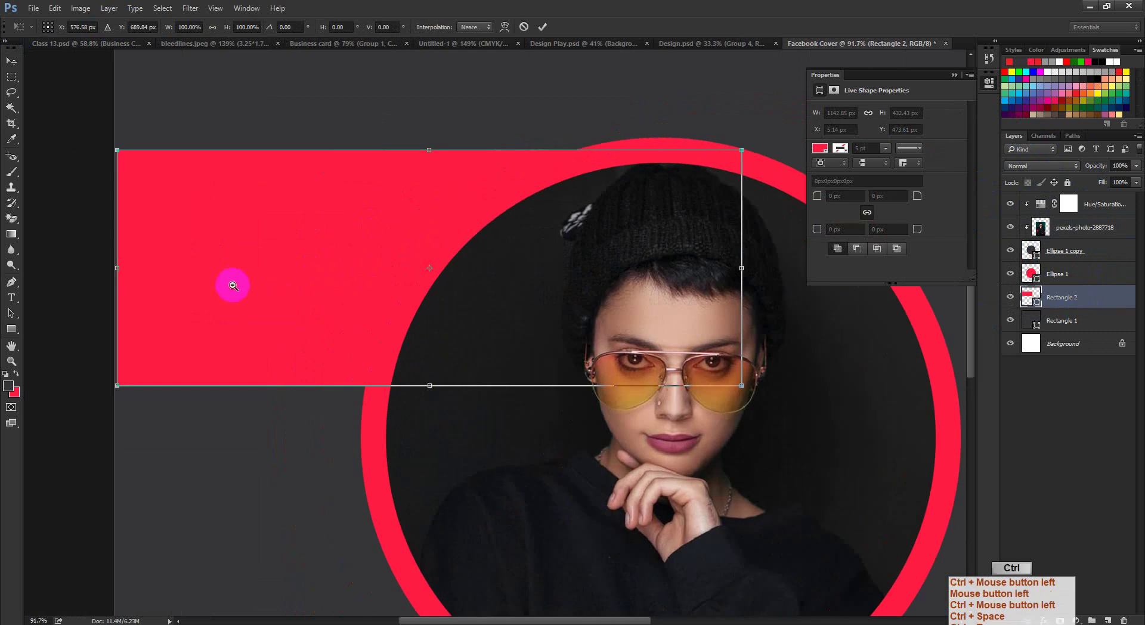
left_click_drag(234, 285, 98, 266)
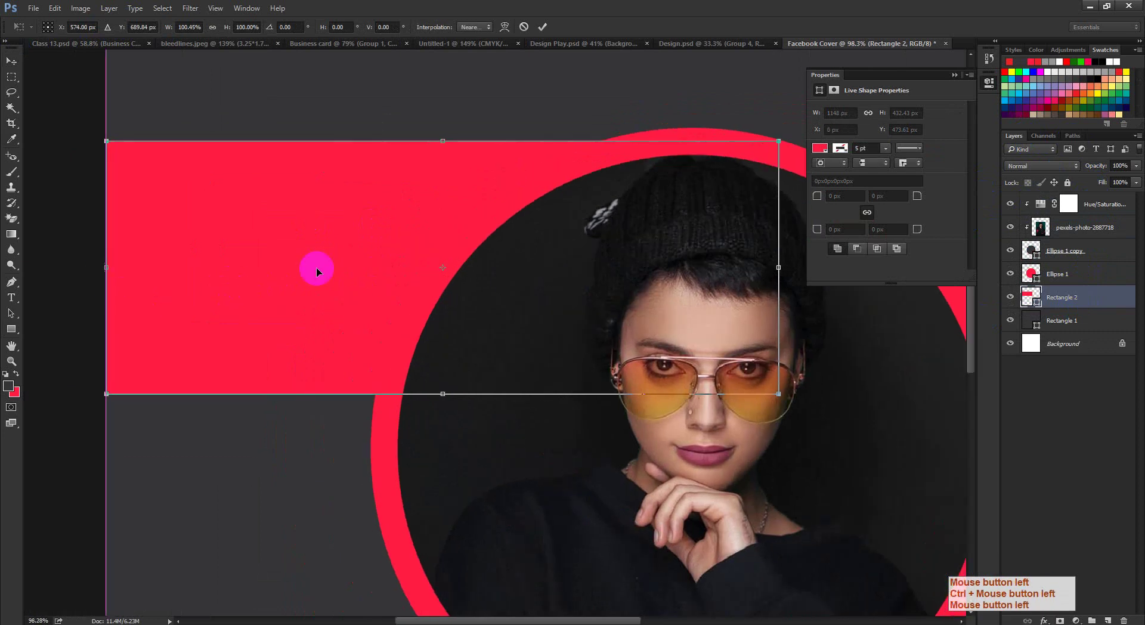
- Narrow the red rectangle to 1032 px, raise its upper edge to the ring's top for a height of about 454 px, and apply the transform
left_click(364, 263, "ctrl")
left_click_drag(421, 284, 423, 284)
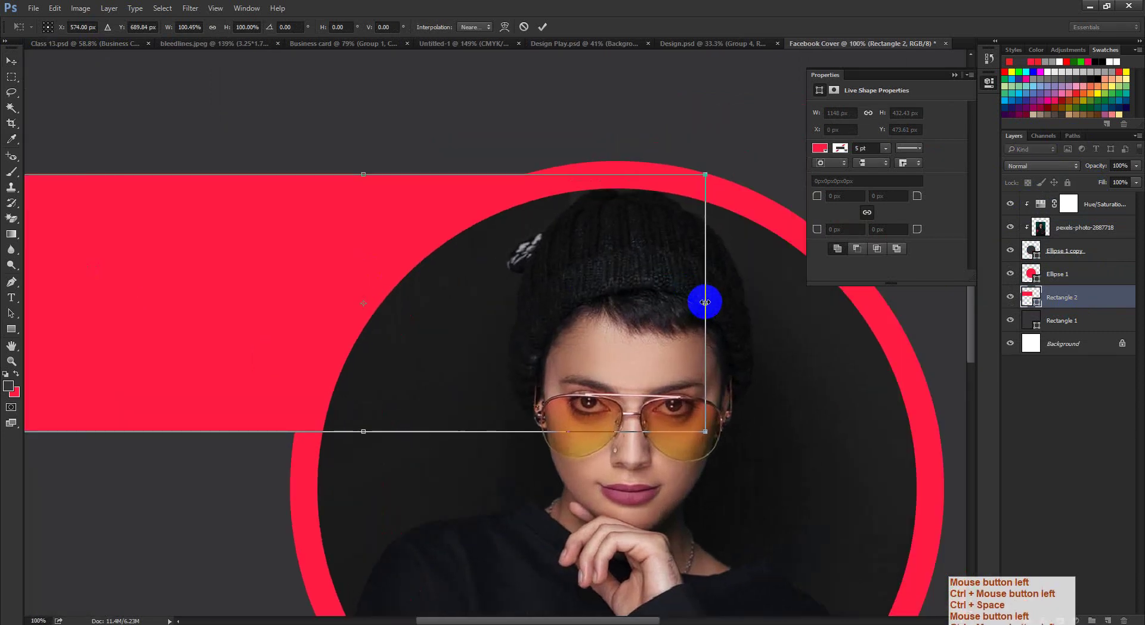
left_click_drag(705, 302, 636, 303)
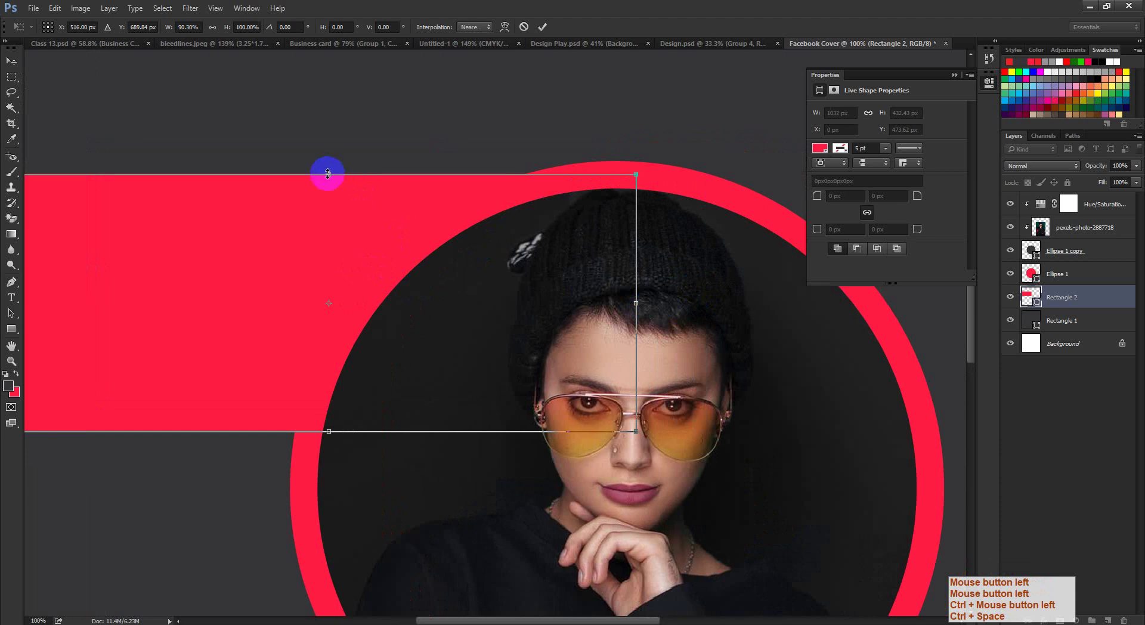
left_click_drag(328, 173, 328, 161)
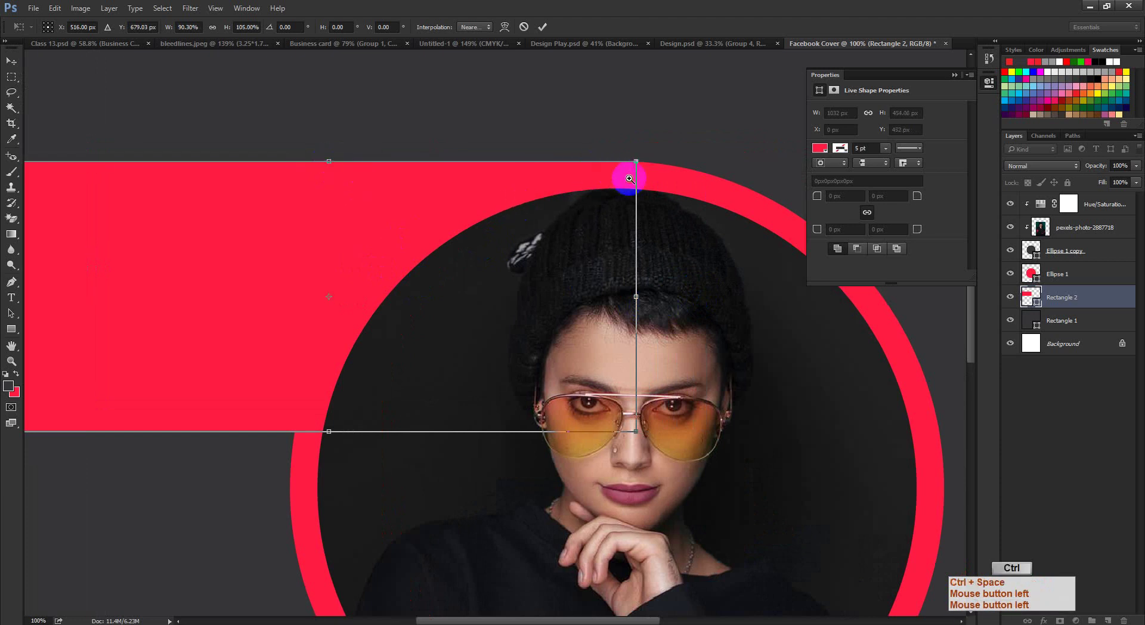
left_click_drag(629, 178, 557, 325)
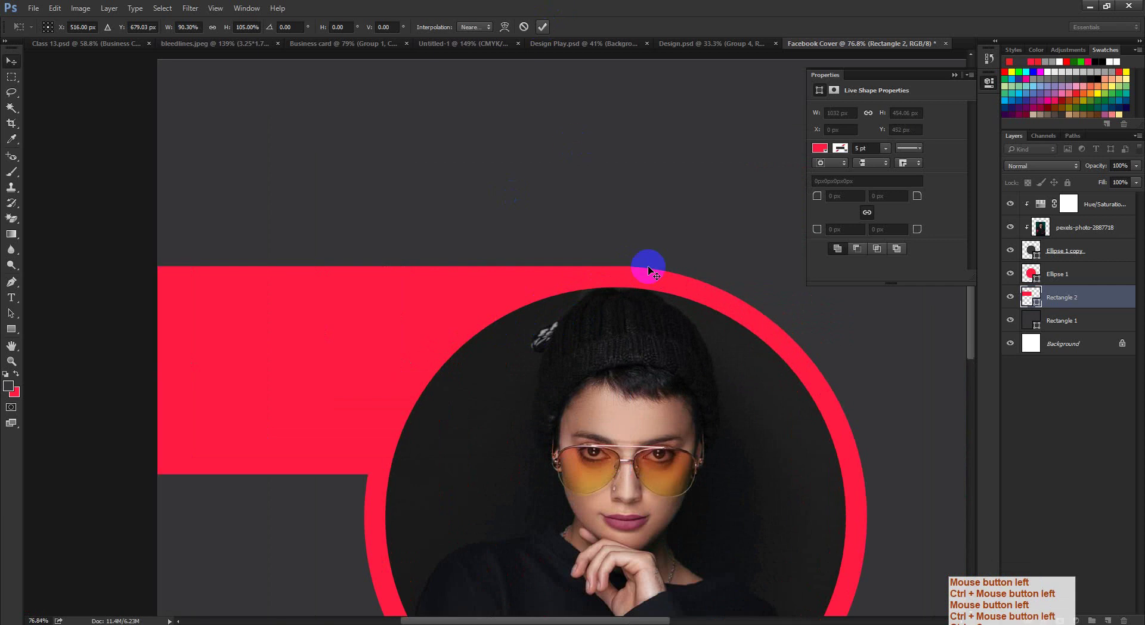
left_click_drag(650, 272, 596, 320)
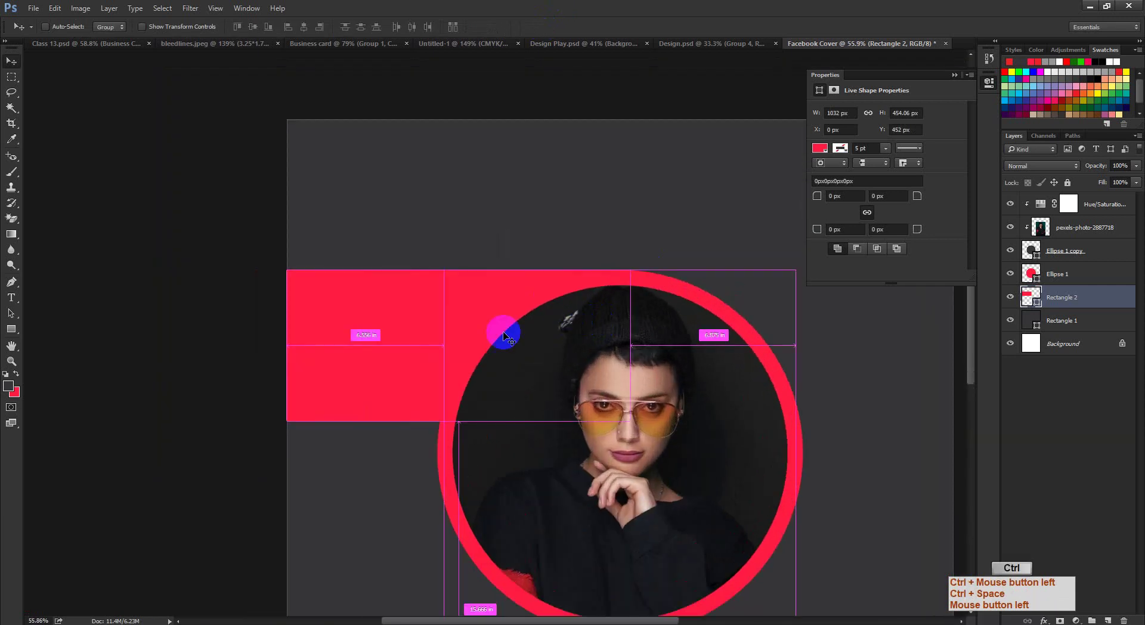
- Shorten the red rectangle from its lower edge to 83.15% height, about 378 px, and apply the transform
key("ctrl+t")
left_click_drag(353, 360, 478, 386)
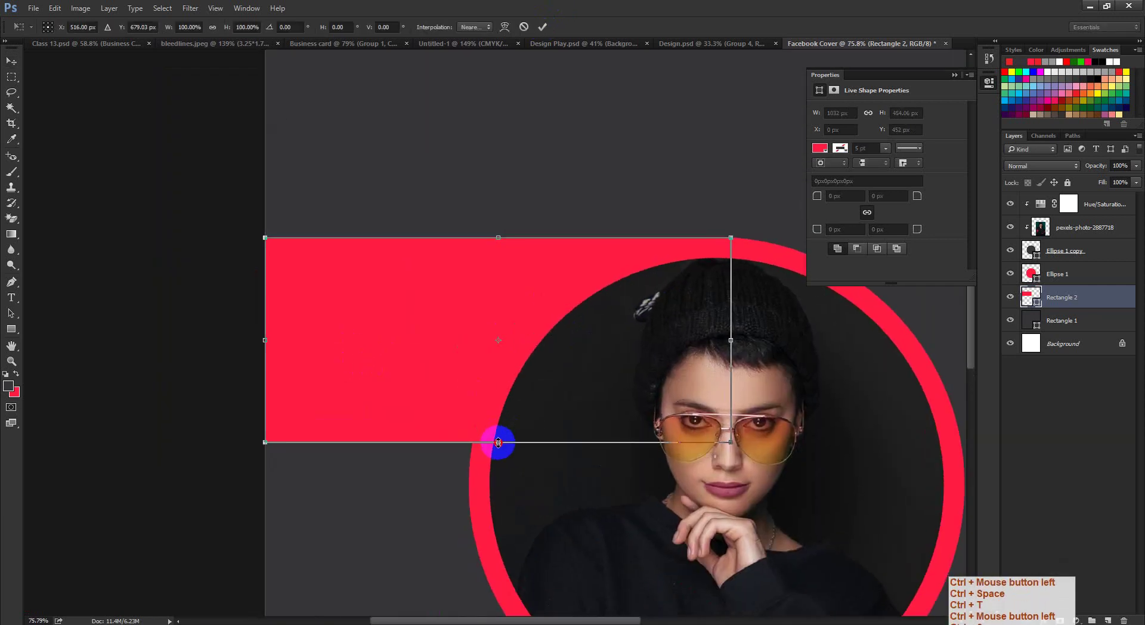
left_click_drag(499, 441, 498, 408)
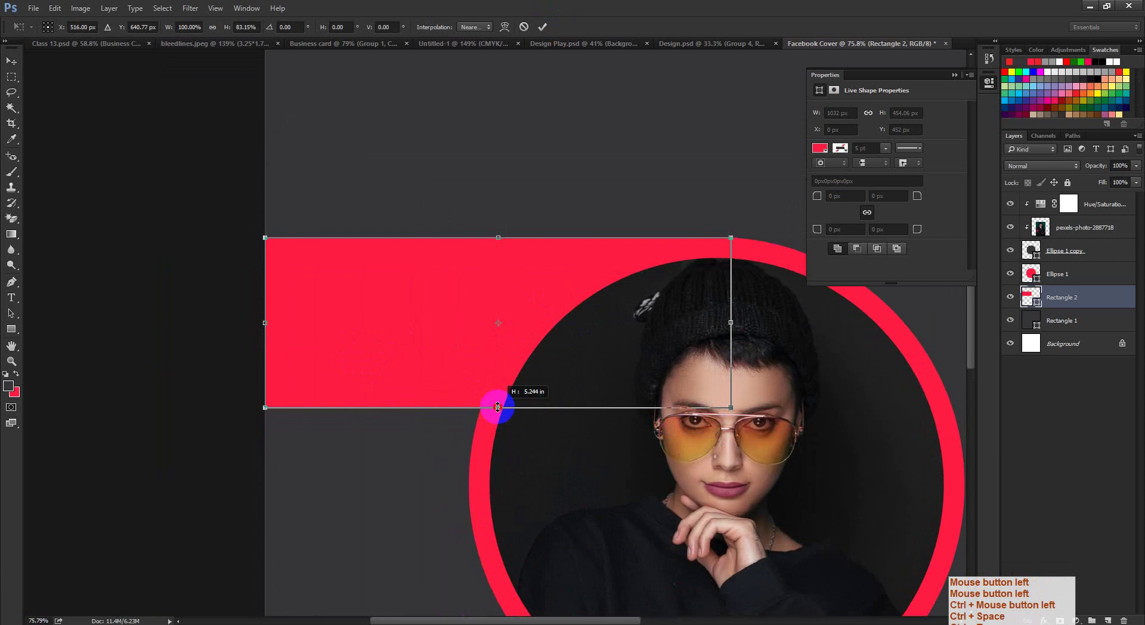
left_click(542, 27)
- Nudge the red rectangle slightly down to Y 452.41 px to align with the ring's top, and apply the transform
left_click_drag(680, 302, 613, 290)
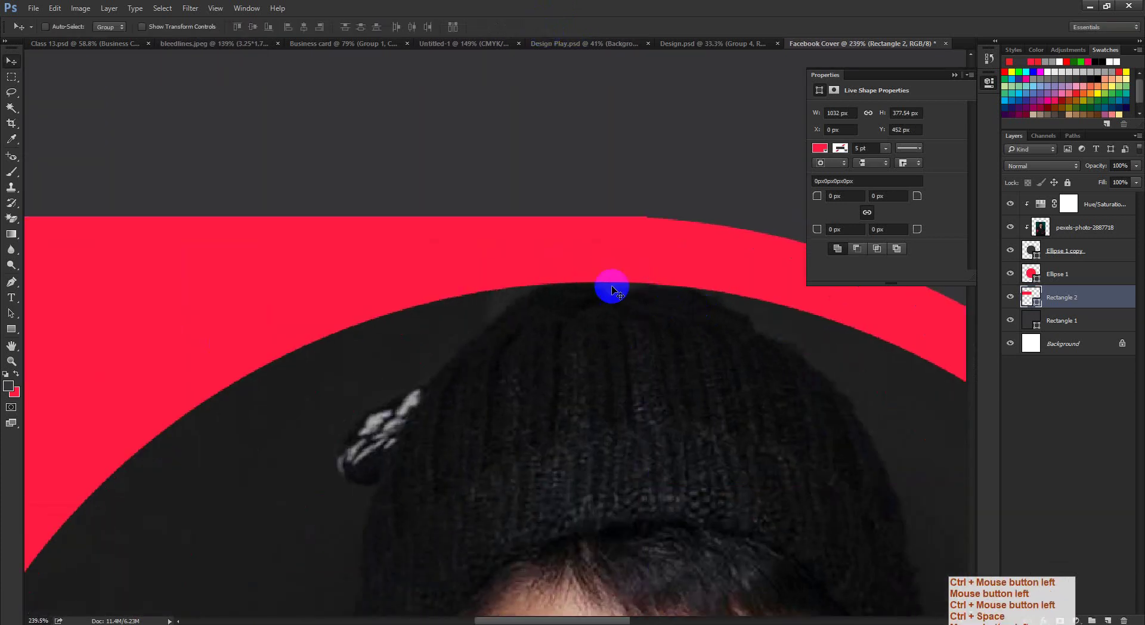
key("ctrl+t")
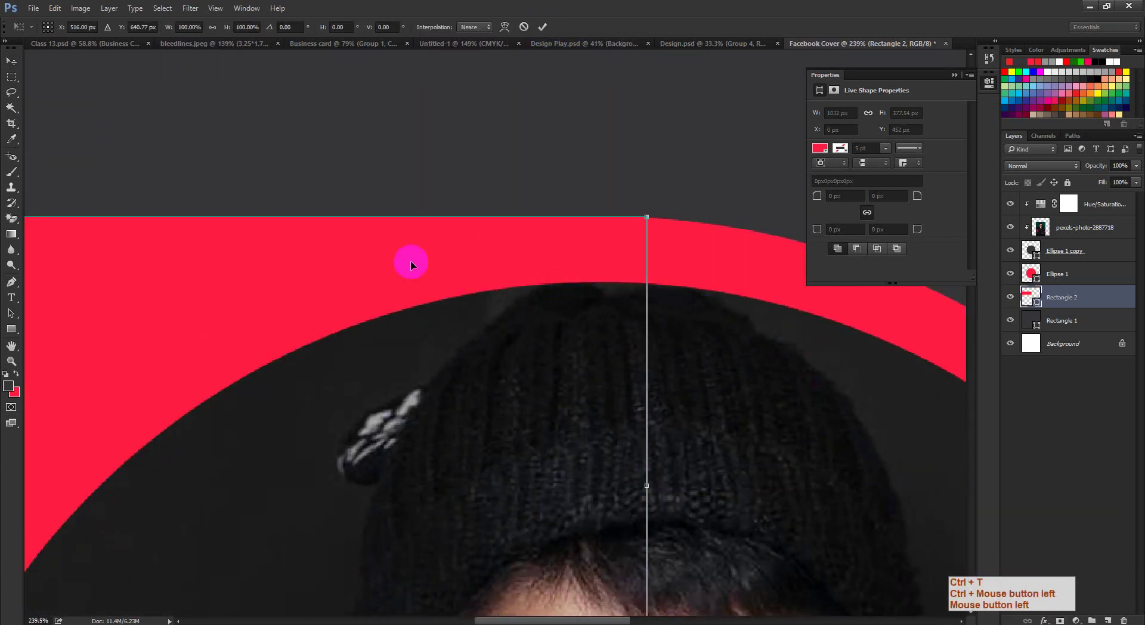
key("Down")
left_click(542, 27)
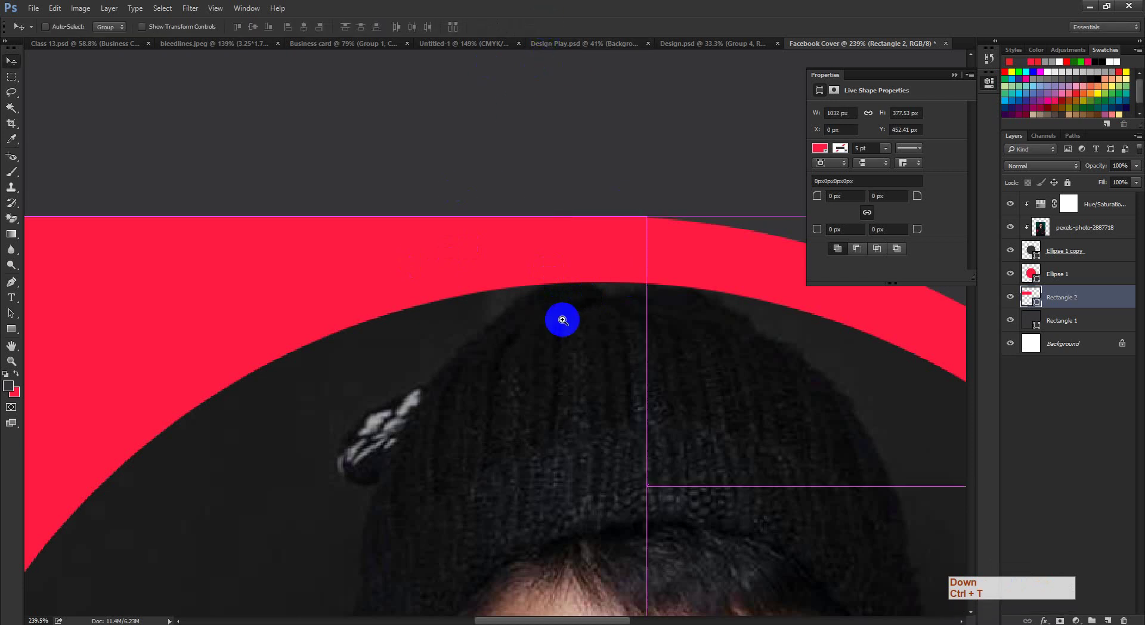
- Enable a Drop Shadow layer style on the red circle behind the portrait
left_click_drag(563, 320, 576, 406)
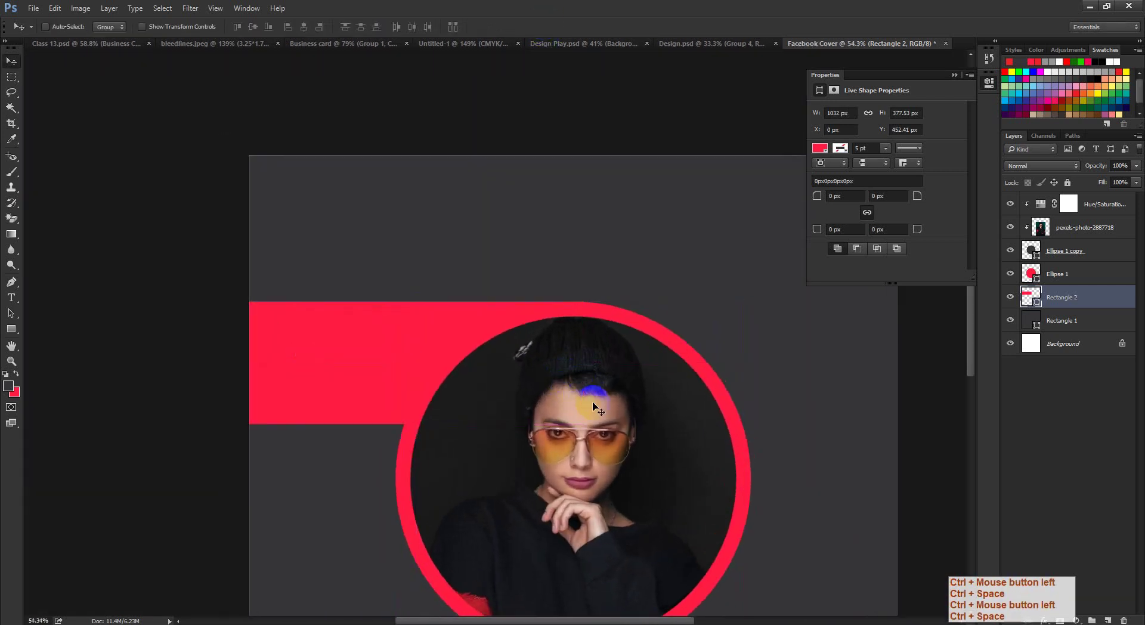
left_click_drag(655, 402, 682, 358)
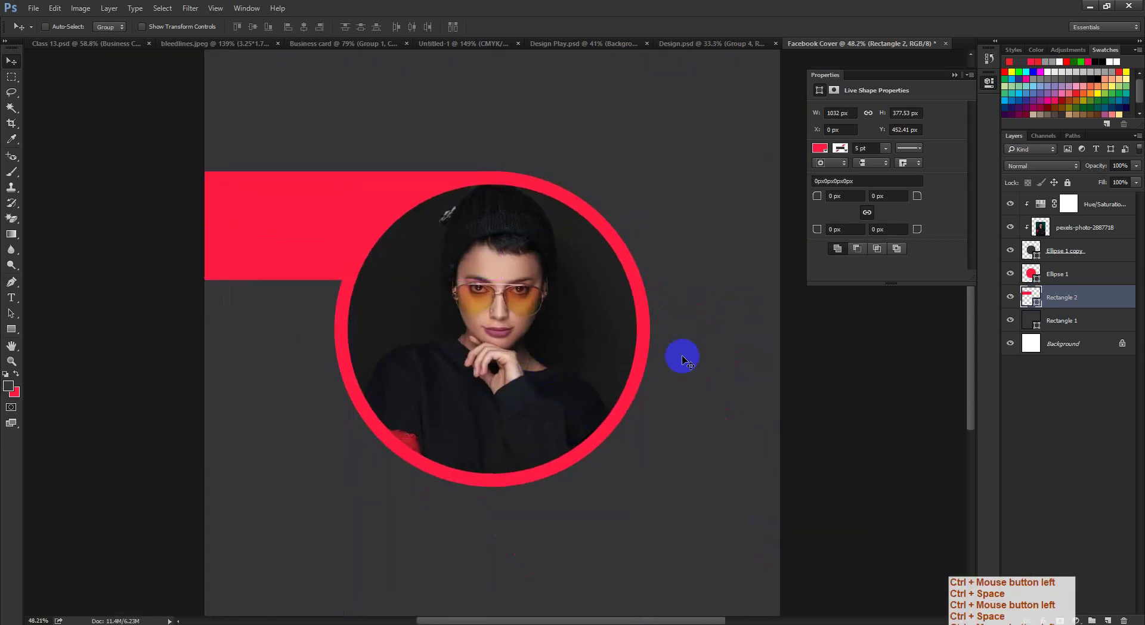
left_click(1082, 274)
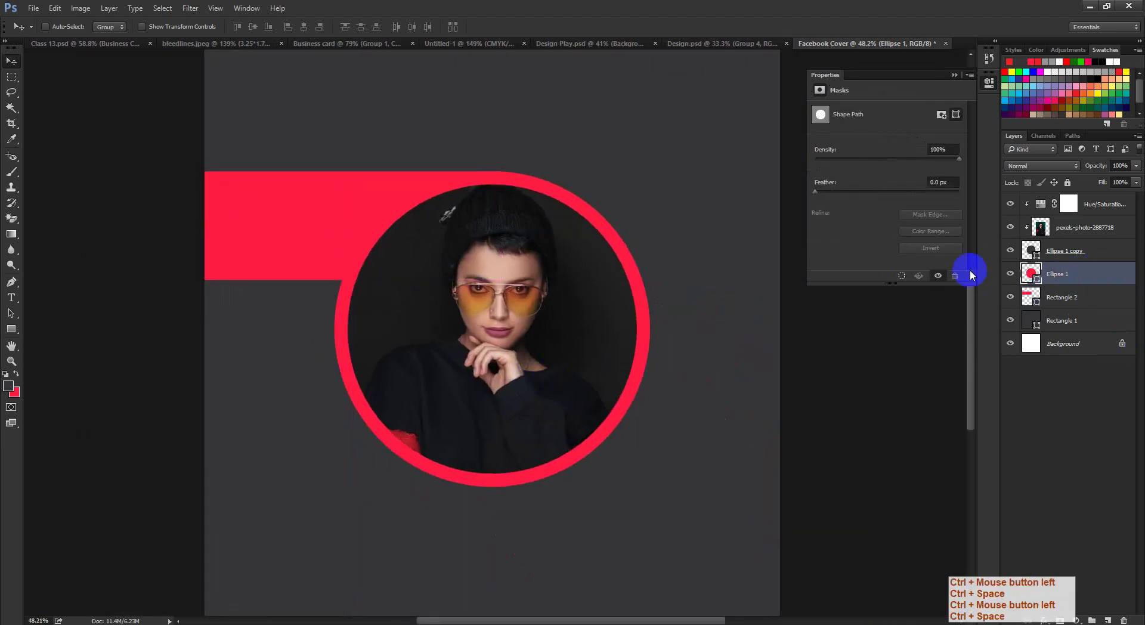
left_click(1112, 278)
double_click(1056, 275)
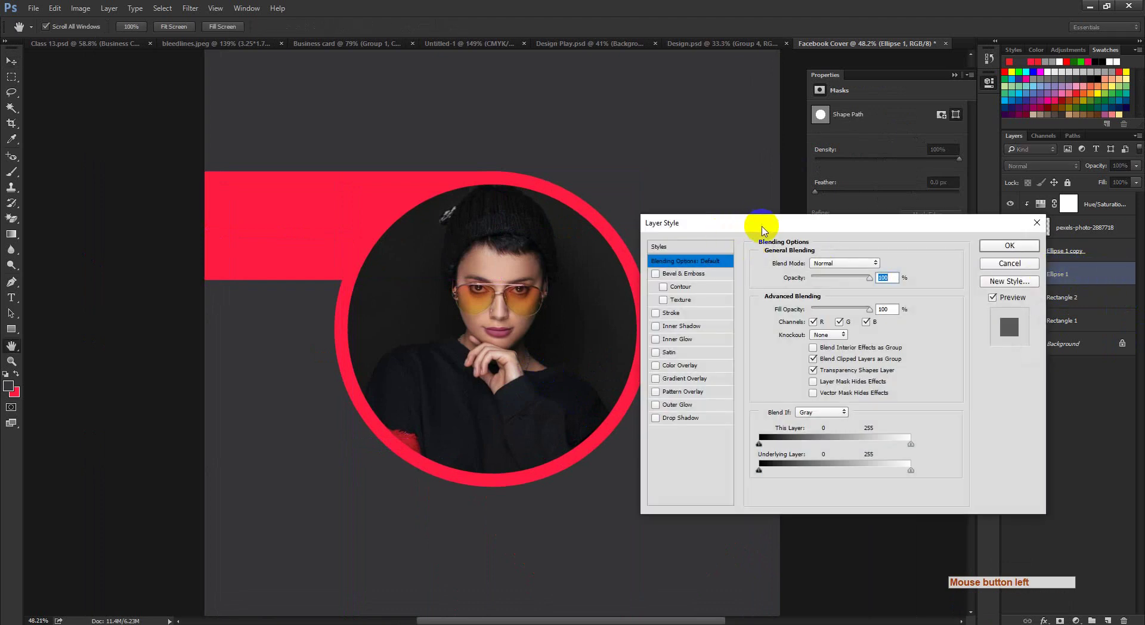
left_click_drag(775, 219, 783, 191)
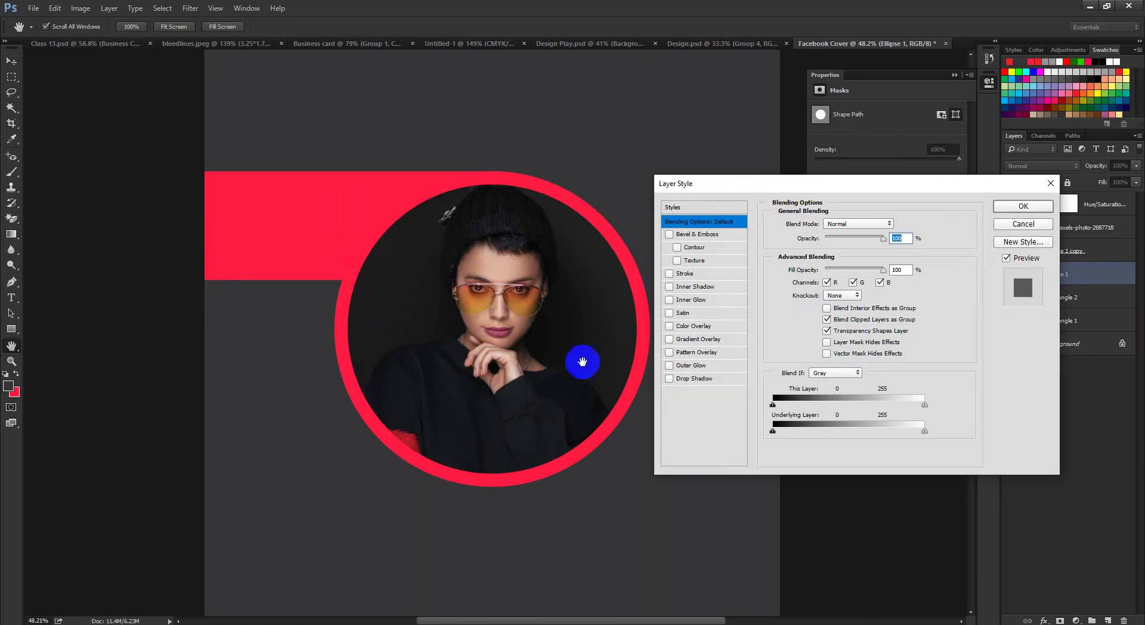
left_click(695, 380)
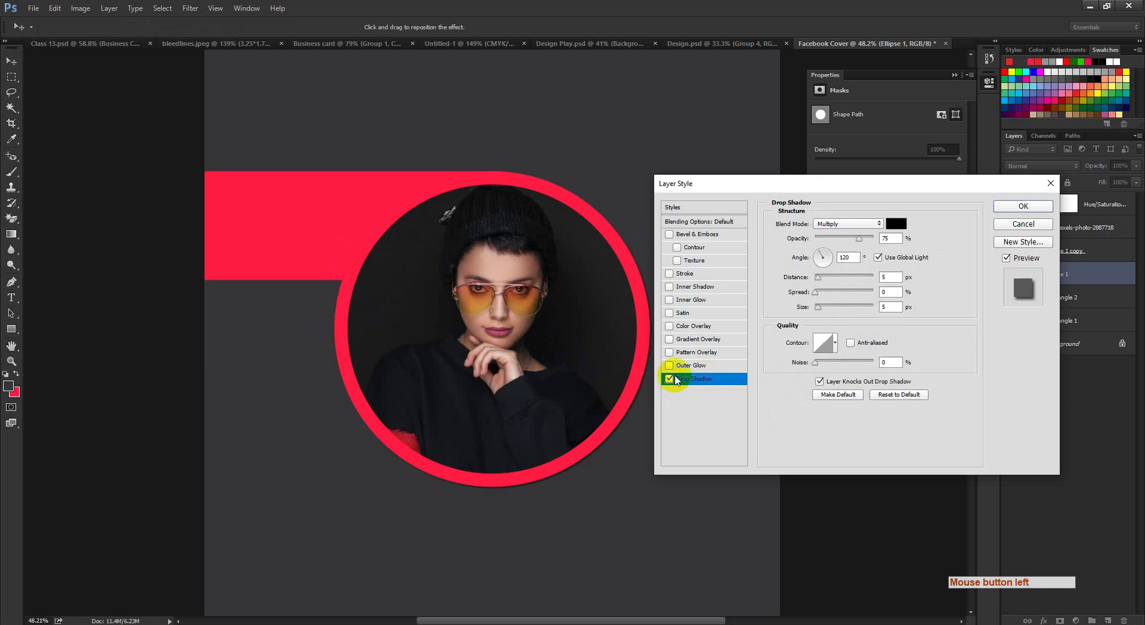
- Set the red circle's drop shadow to 7 px distance, 10% spread and 76 px size
left_click(822, 282)
left_click(820, 282)
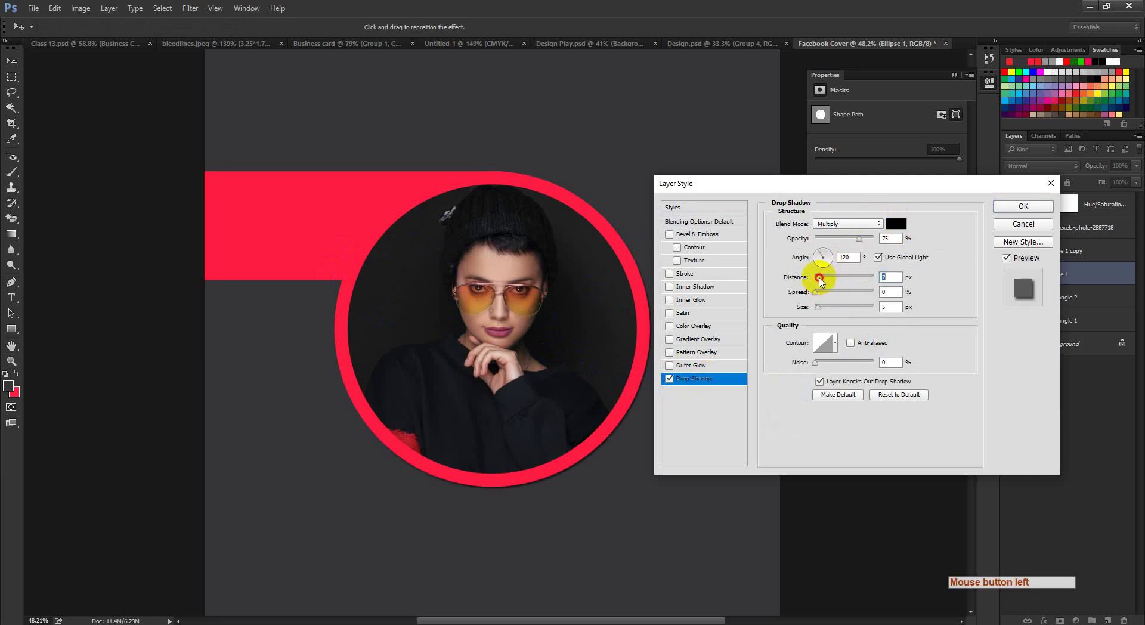
mouse_move(817, 293)
left_mouse_down()
mouse_move(821, 308)
mouse_move(837, 306)
mouse_move(822, 295)
left_mouse_up()
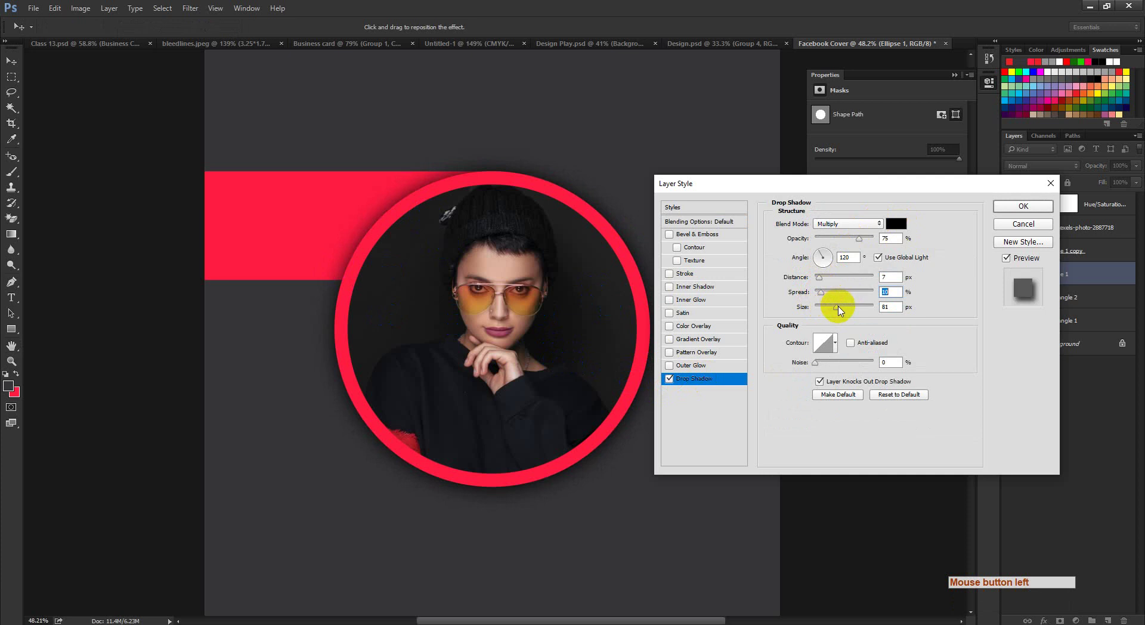
left_click_drag(839, 309, 835, 309)
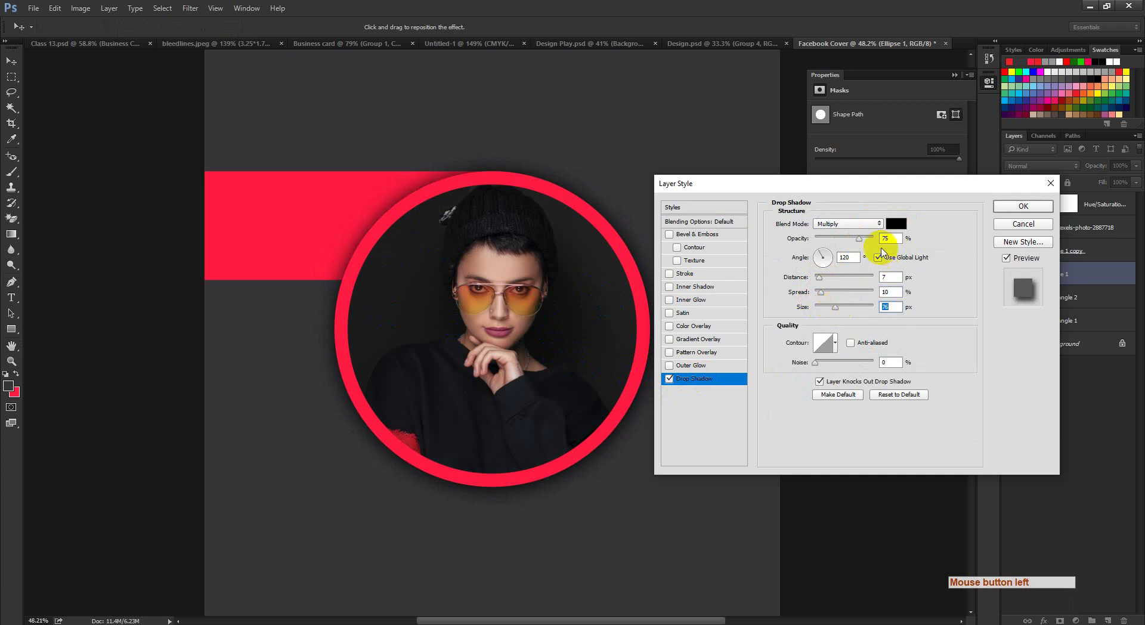
- Raise the shadow's opacity to 82% and spread to 20%, enlarge its size slightly, and apply the layer style
left_click(861, 240)
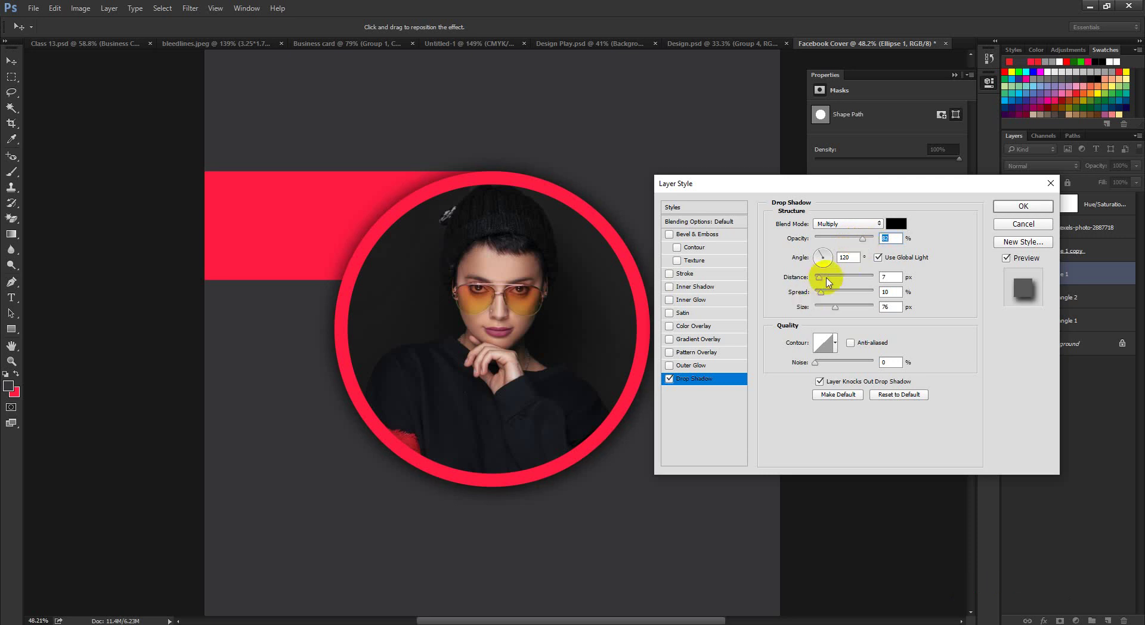
left_click_drag(838, 294, 834, 293)
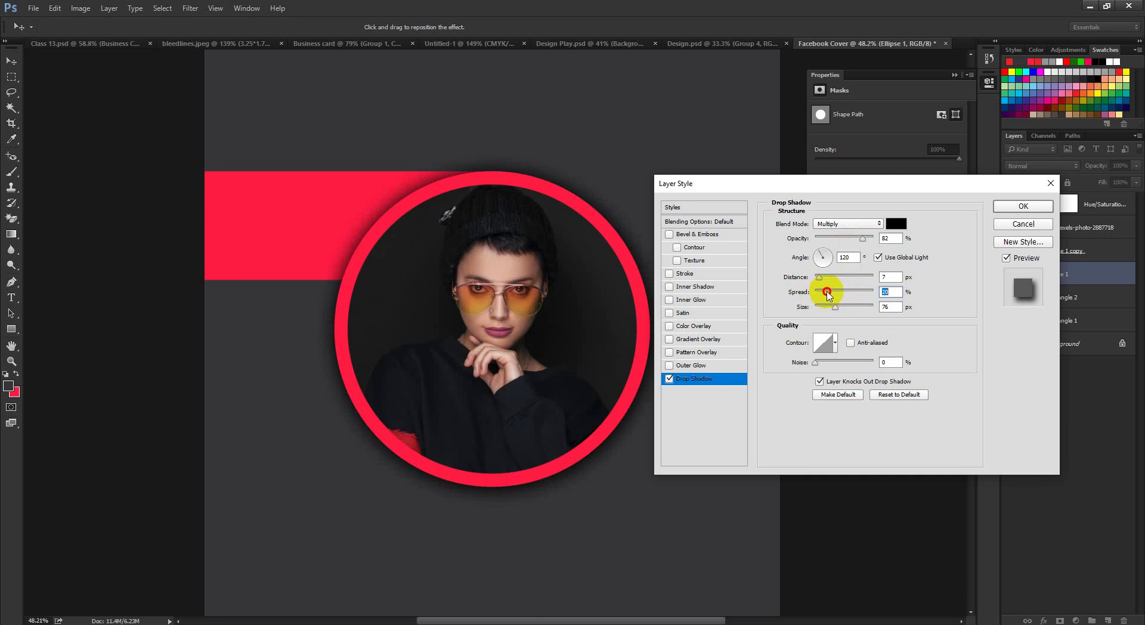
left_click(838, 308)
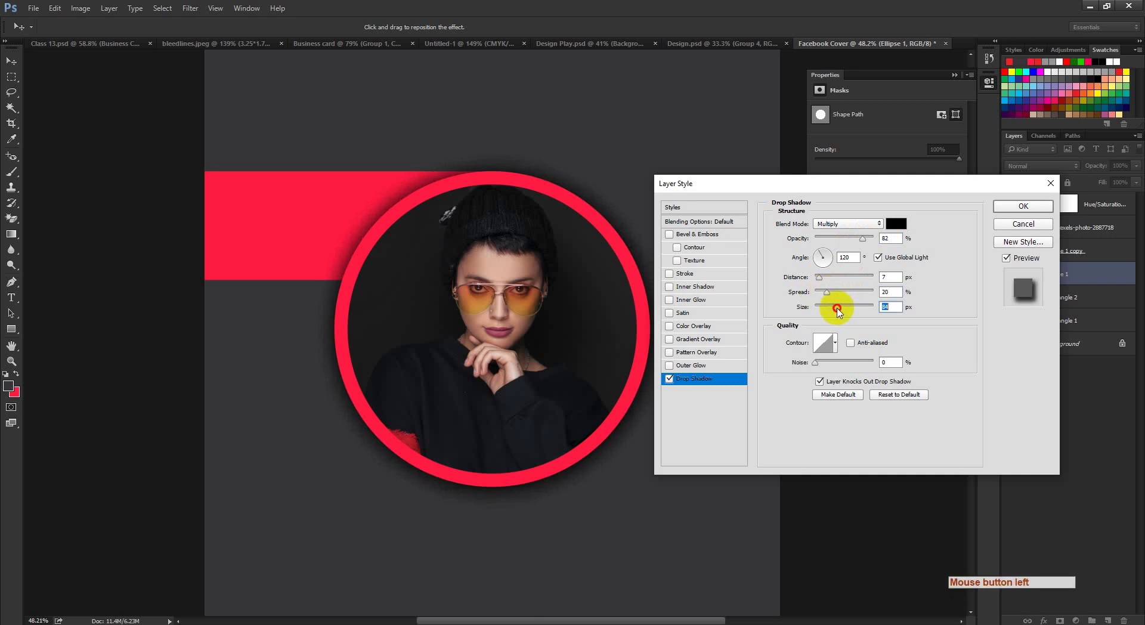
left_click(998, 208)
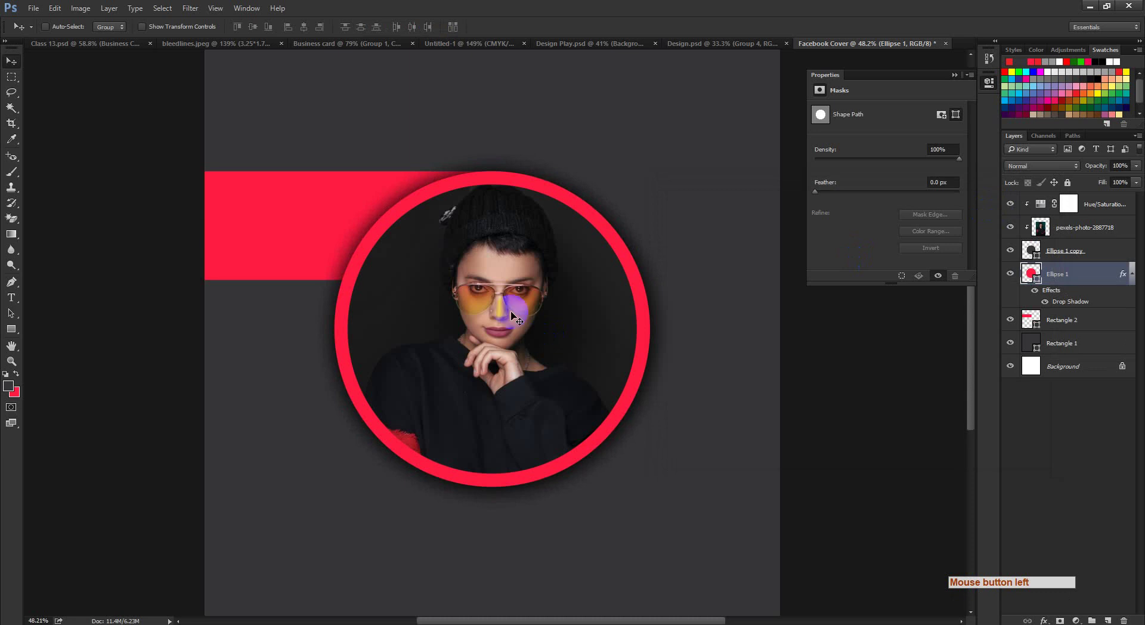
- Duplicate the red rectangle and place the copy against the canvas's right edge, its lower edge level with the ring's bottom
key("ctrl+space")
left_click_drag(454, 280, 441, 241)
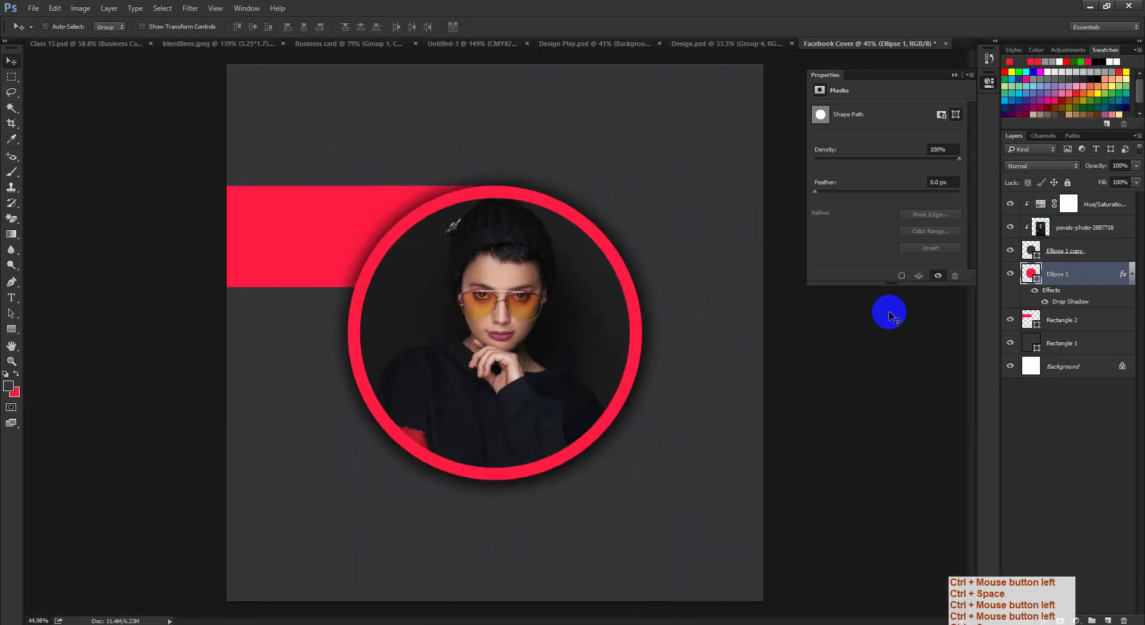
left_click(1065, 320)
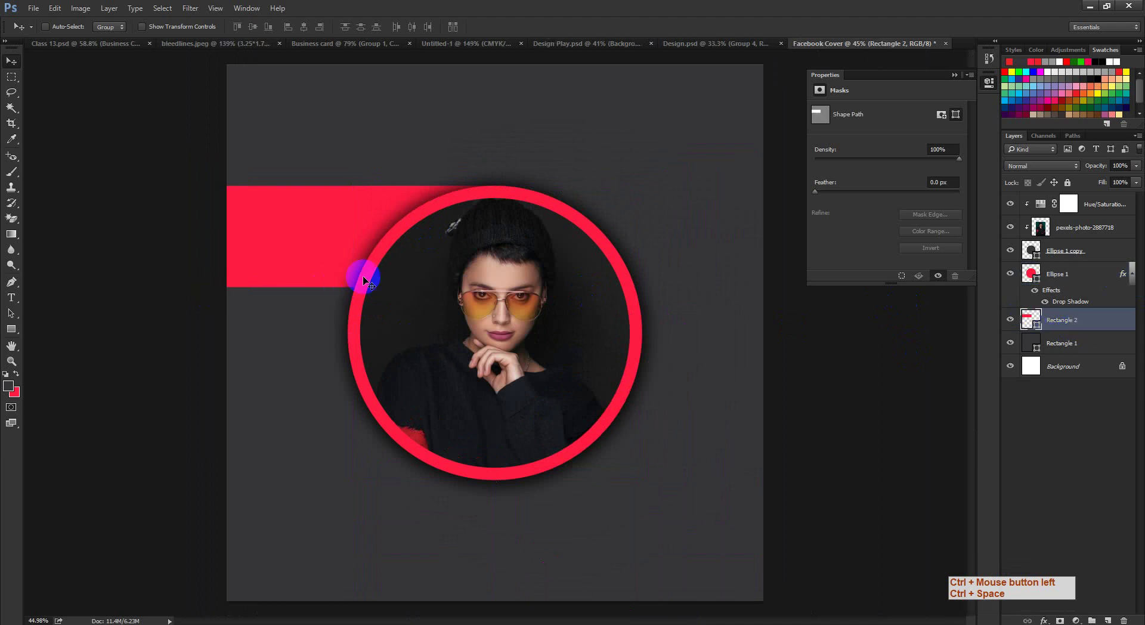
key("alt")
left_click_drag(317, 271, 613, 471)
key("ctrl+space")
left_click_drag(494, 498, 470, 519)
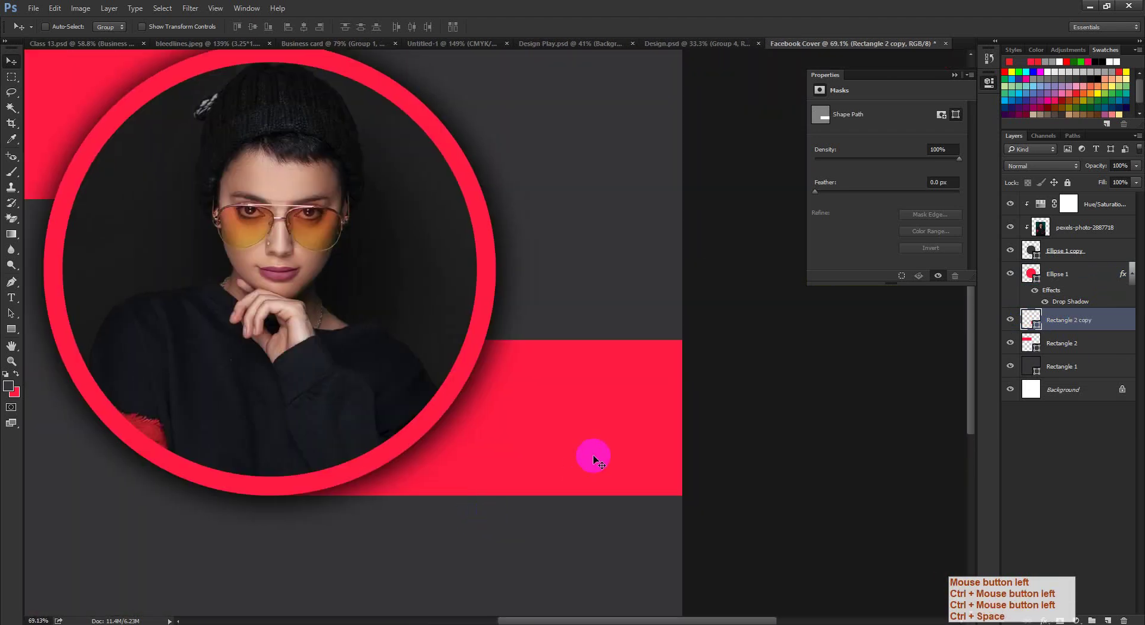
key("ctrl+t")
key("ctrl+space")
left_click_drag(700, 406, 682, 468)
left_click(543, 27)
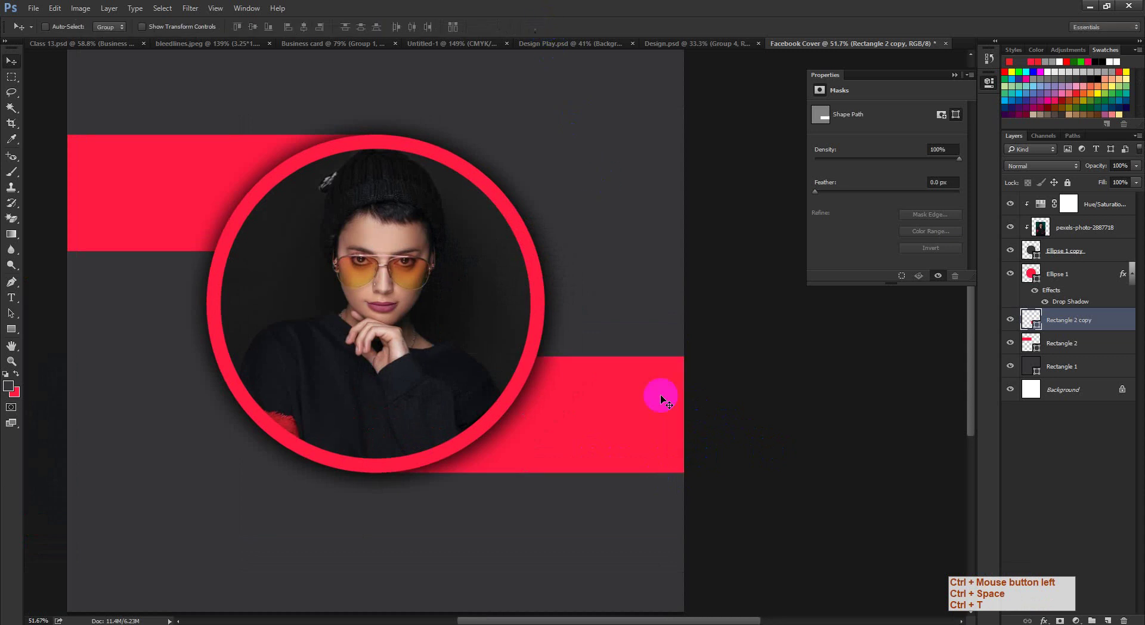
- Compare the layout with the finished design in Design.psd, then return to the Facebook Cover document
key("ctrl+space")
left_click_drag(659, 393, 573, 423)
key("ctrl+space")
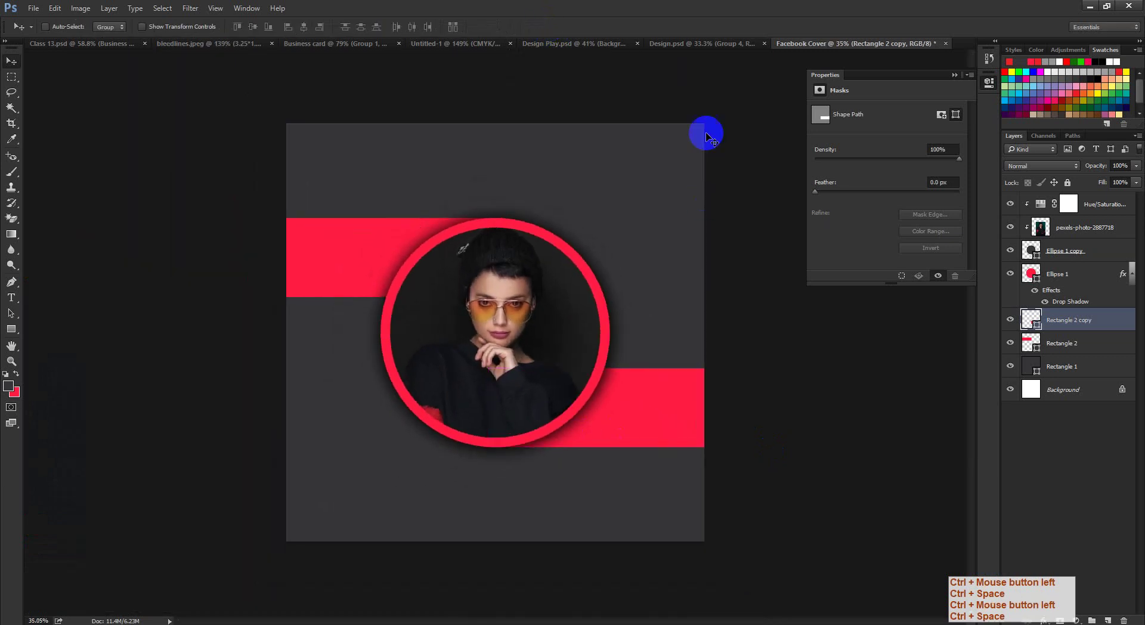
left_click(690, 44)
left_click(814, 64)
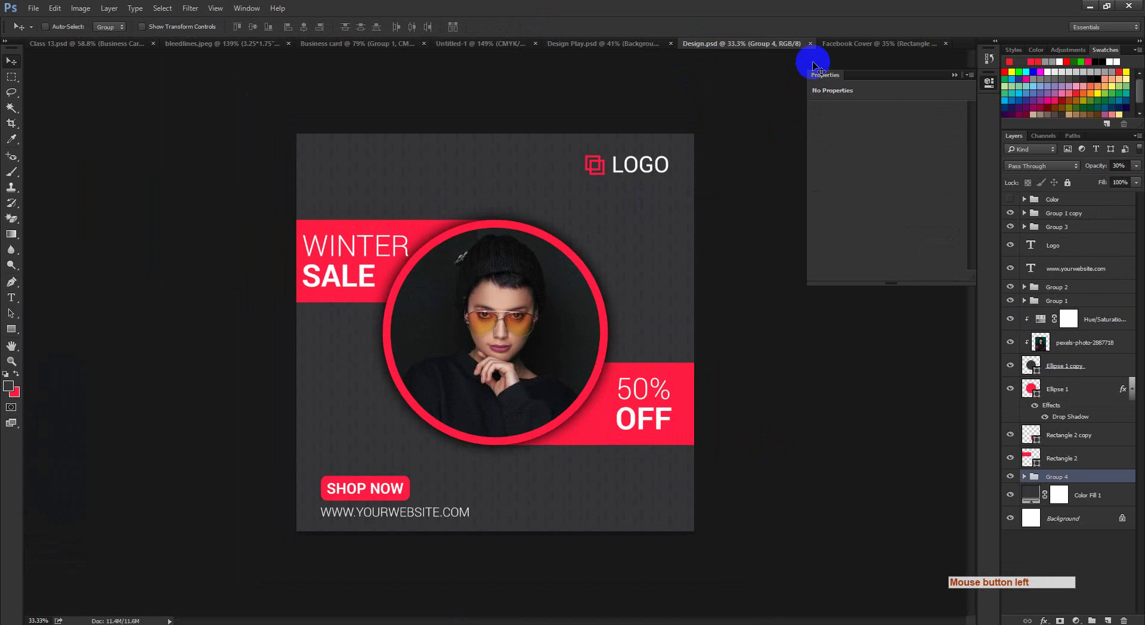
left_click(848, 48)
- Add the text "Winter" in 36 pt Roboto Medium above the upper red banner
left_click(447, 242, "ctrl")
left_click_drag(448, 242, 584, 287)
left_click(15, 287)
left_click(11, 297)
left_click(311, 160)
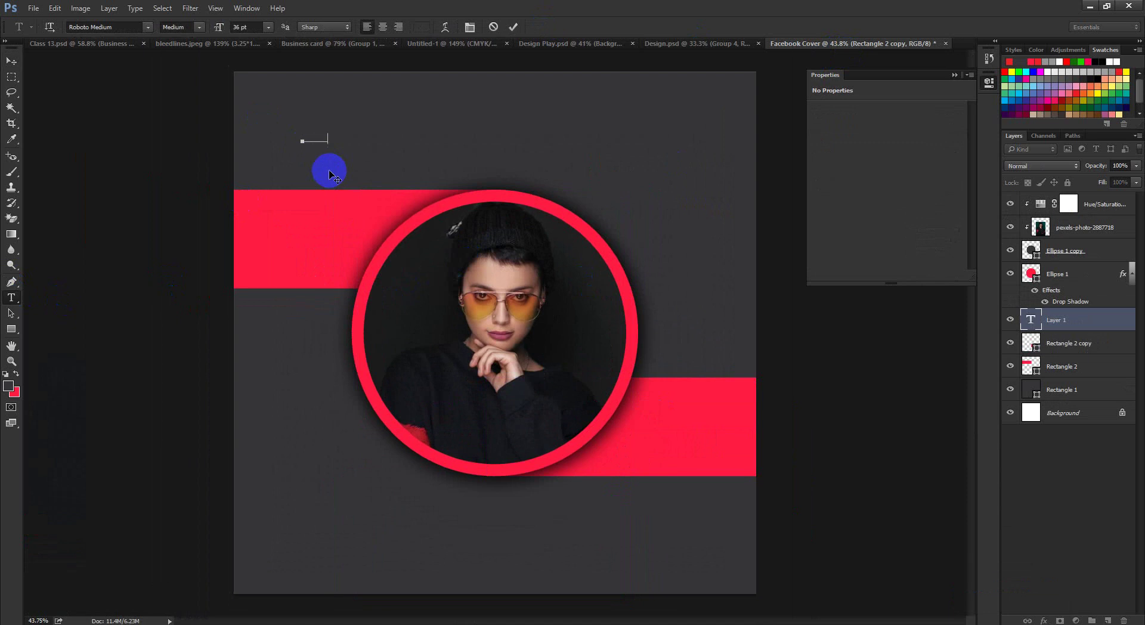
- Colour the "Winter" text white (#ffffff) and move it onto the upper red banner
key("ctrl+a")
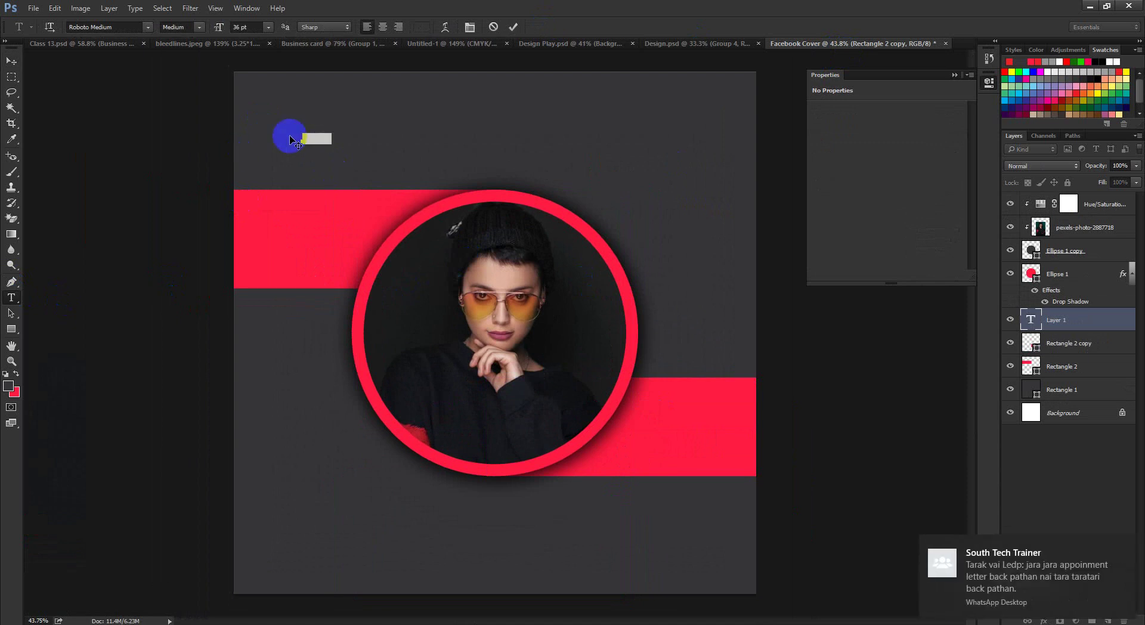
left_click(422, 27)
left_click_drag(680, 245, 547, 140)
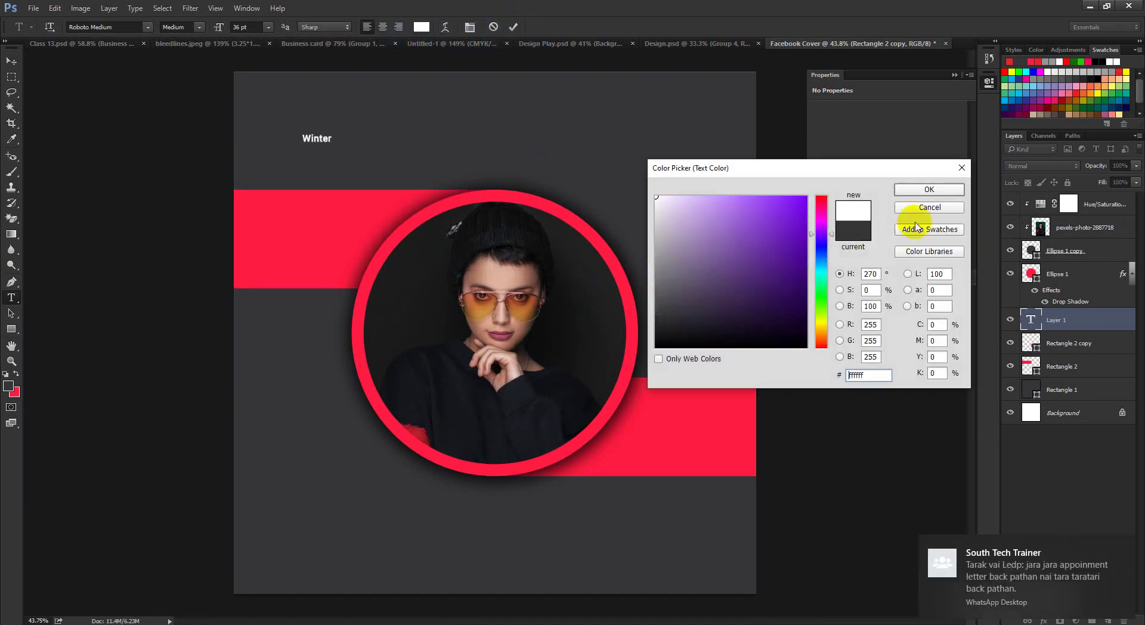
left_click(930, 190)
left_click(11, 61)
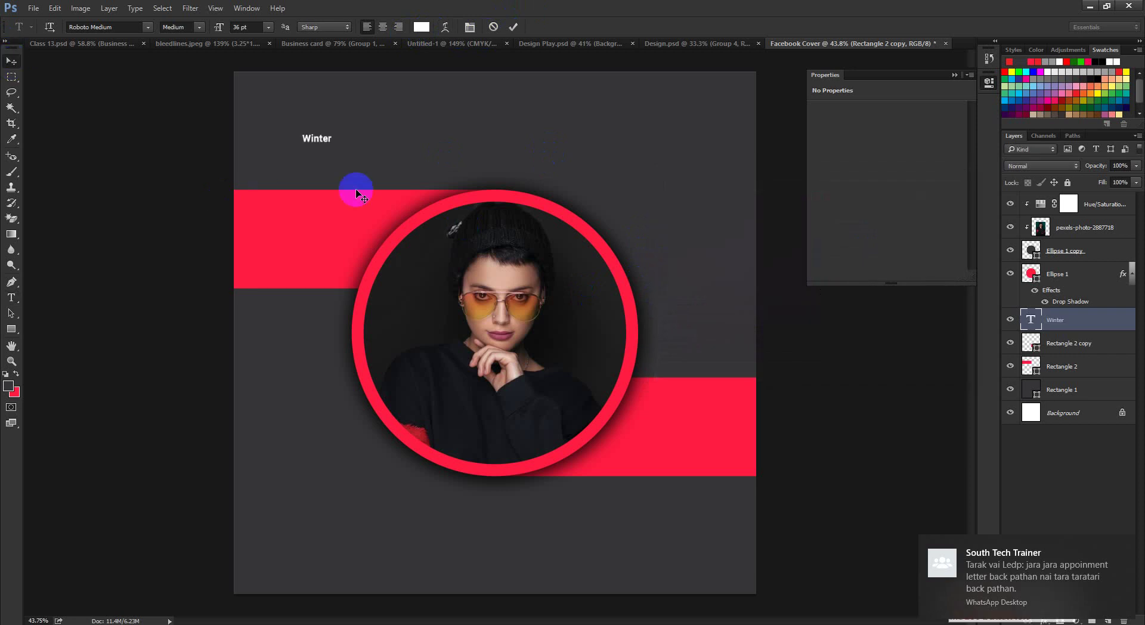
left_click(320, 138)
left_click_drag(320, 137, 504, 120)
key("ctrl+t")
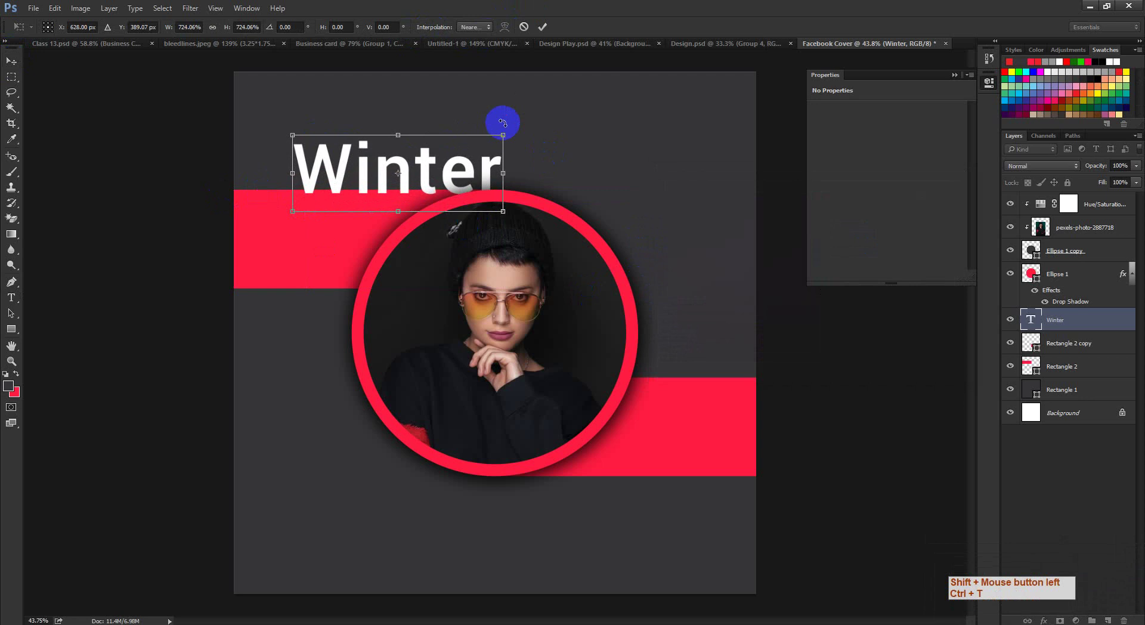
key("ctrl+z")
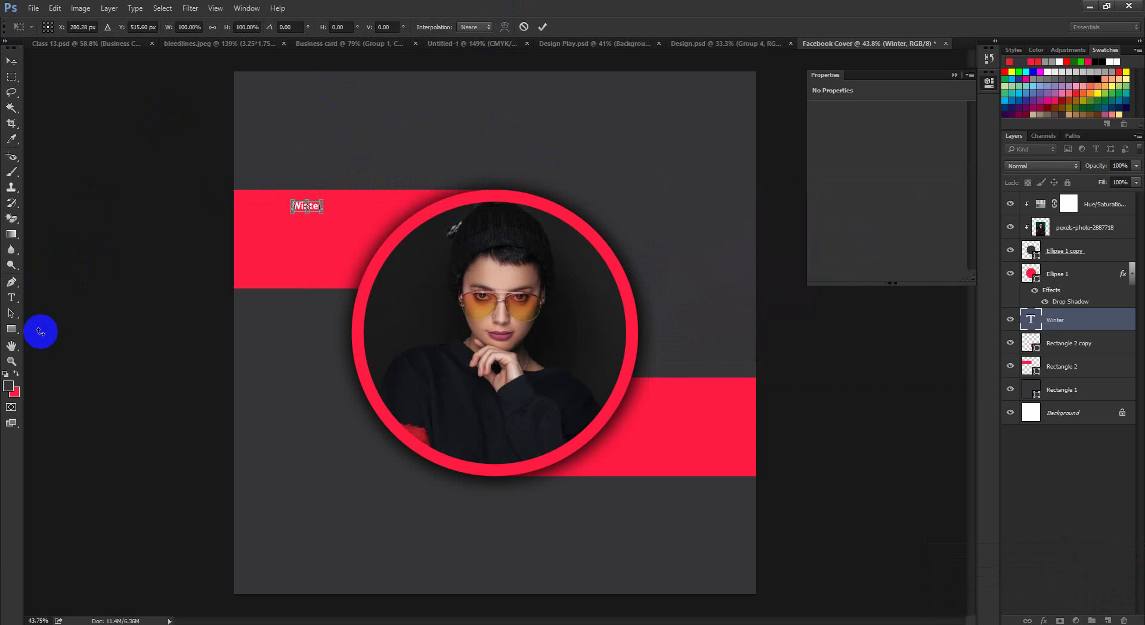
left_click(17, 302)
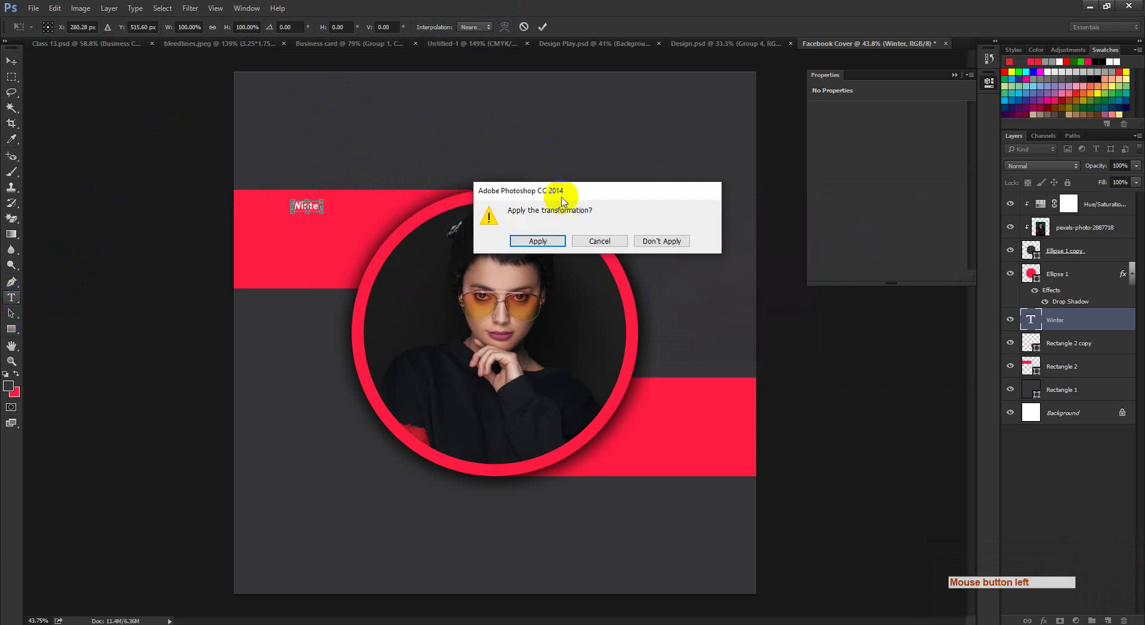
left_click(600, 241)
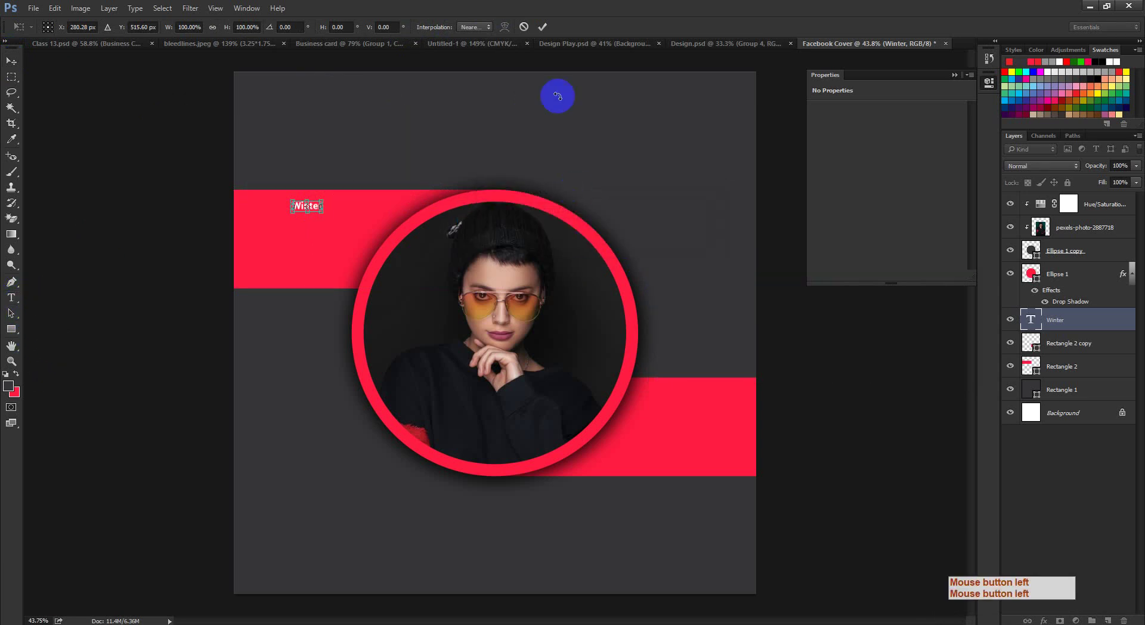
left_click(525, 28)
- Set the "Winter" text's font size to 251 pt and shift it toward the banner's left end
left_click(11, 298)
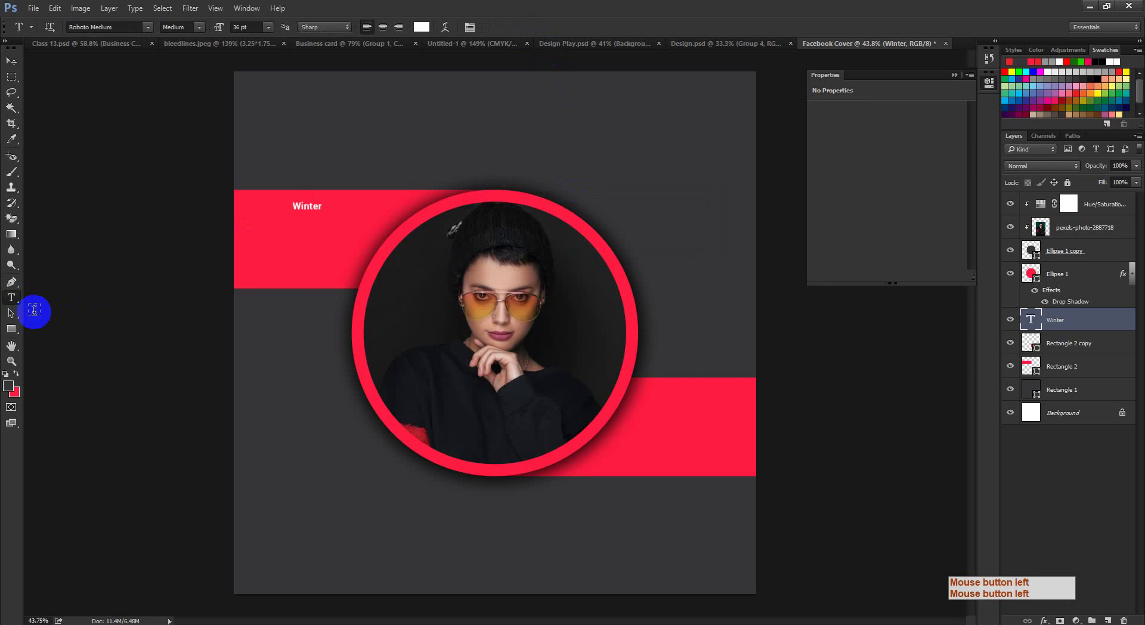
left_click_drag(227, 27, 281, 128)
left_click(268, 31)
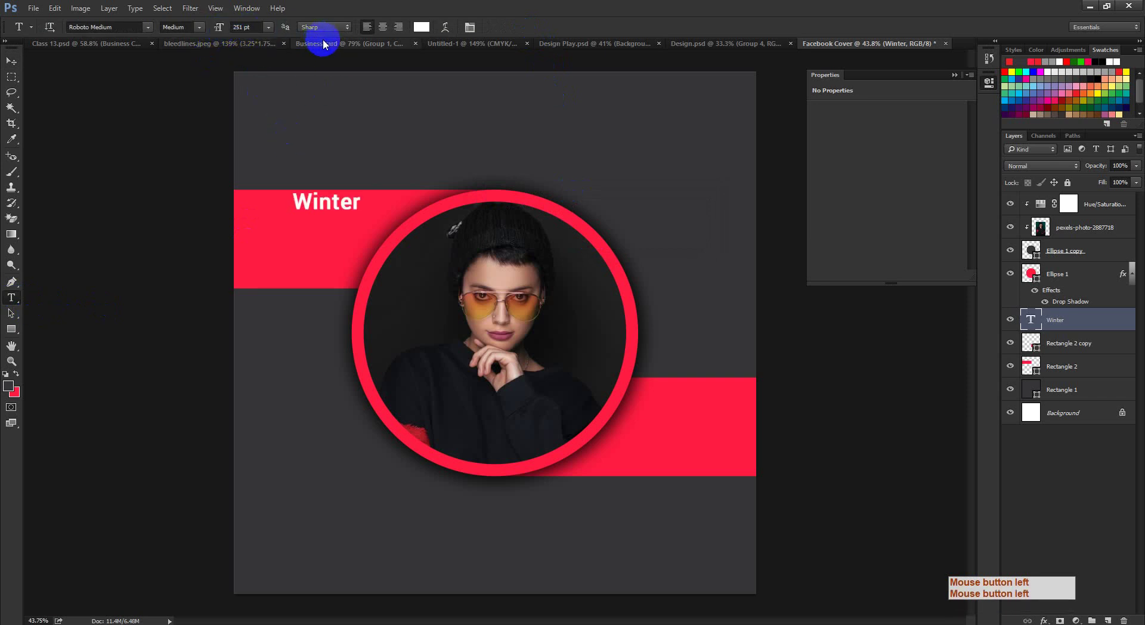
left_click(11, 61)
left_click_drag(367, 206, 299, 234)
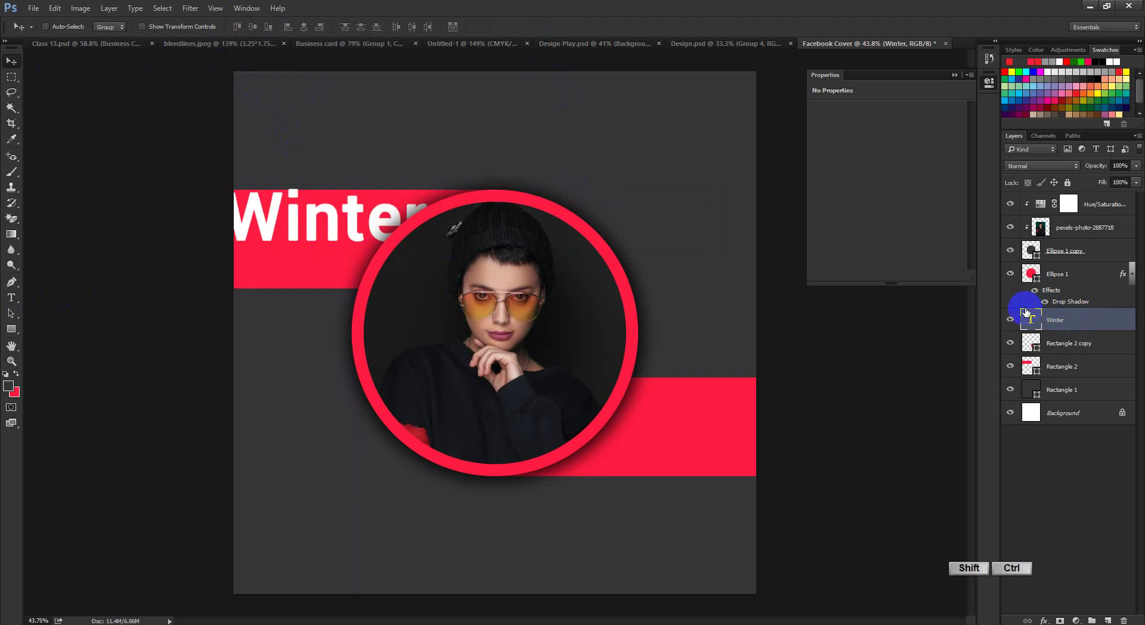
- Bring the "Winter" layer to the front and move the text slightly right so it fits inside the canvas edge
key("ctrl+shift+bracketright")
left_click(1031, 279, "ctrl+shift")
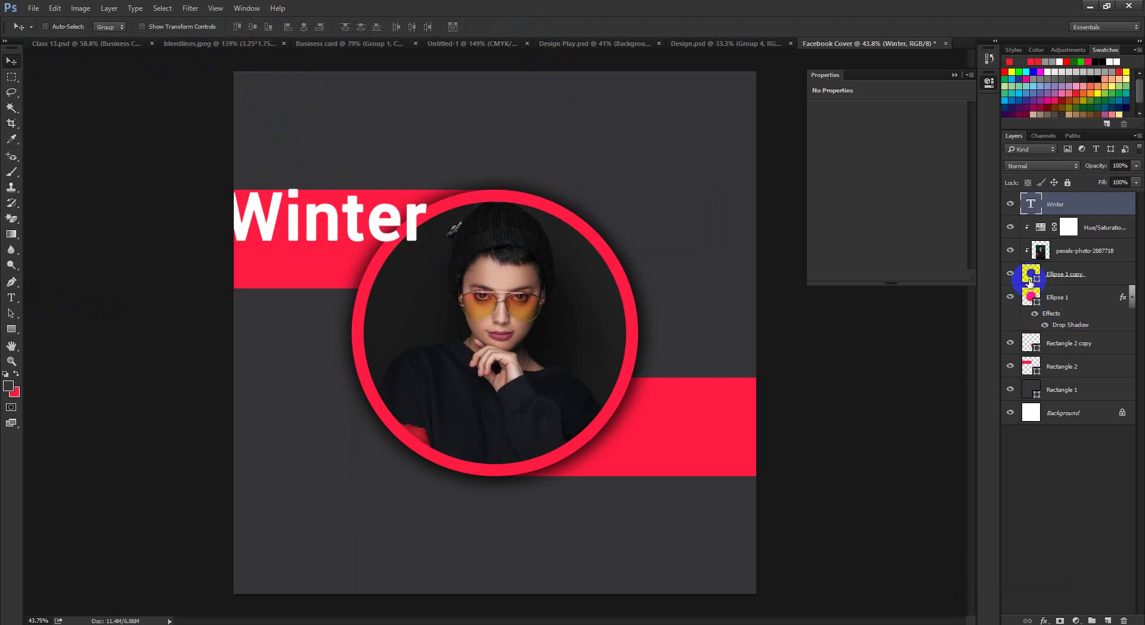
left_click_drag(302, 229, 316, 230)
left_click(735, 186)
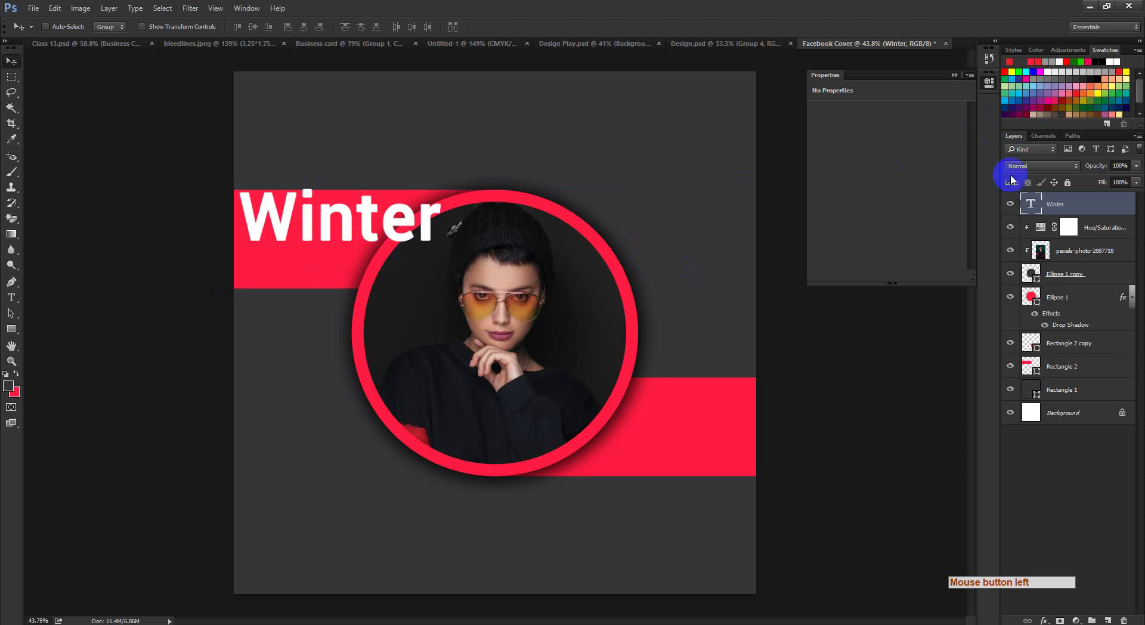
- Open the Character and Paragraph settings for the "Winter" text
left_click(413, 27)
left_click(247, 8)
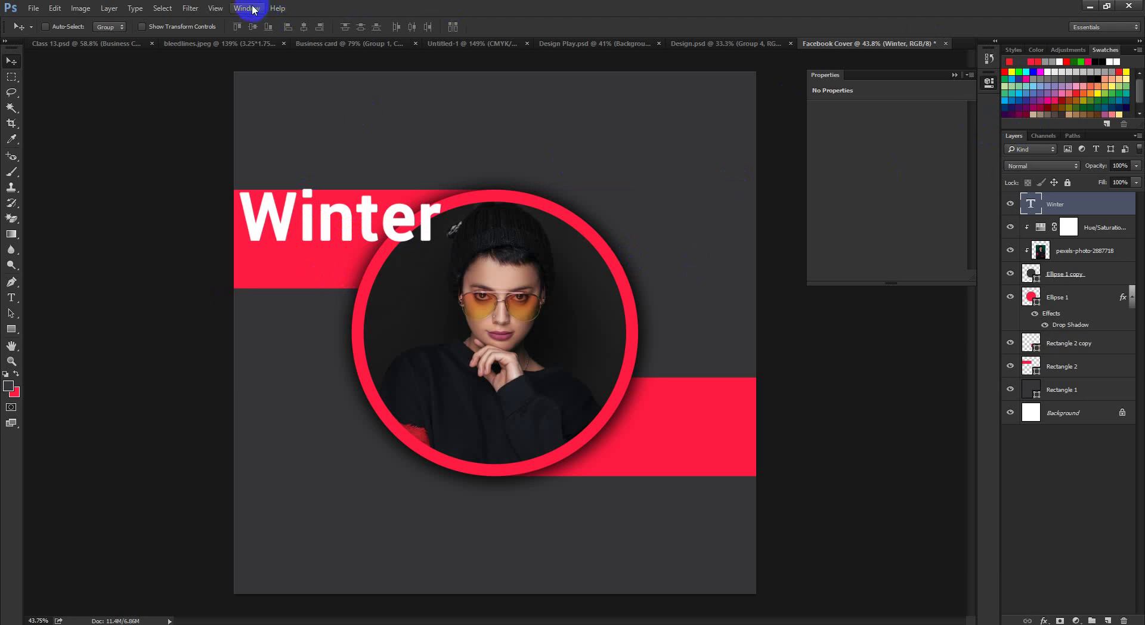
left_click(64, 287)
left_click(12, 298)
left_click(432, 30)
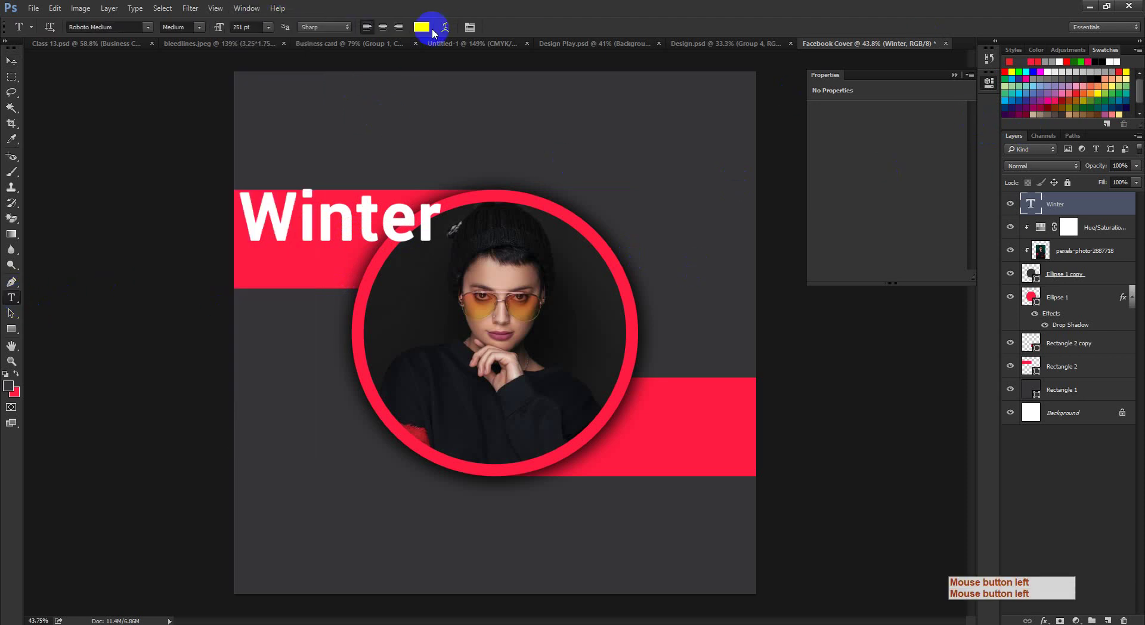
left_click(470, 28)
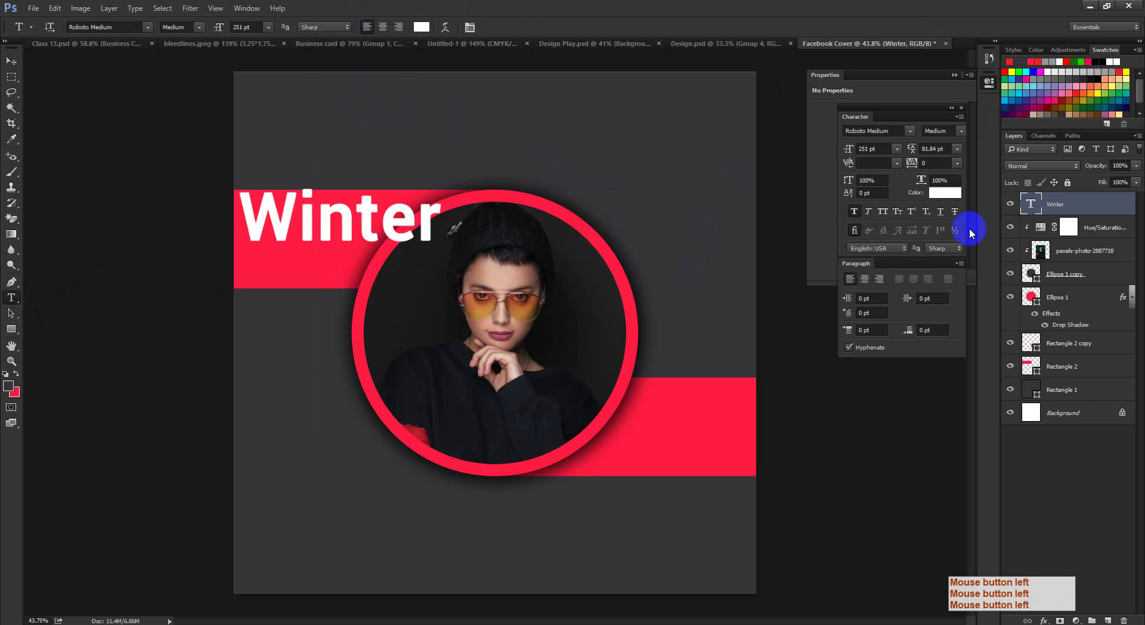
- Set the "Winter" text to all caps and its font style to Roboto Light
left_click(882, 212)
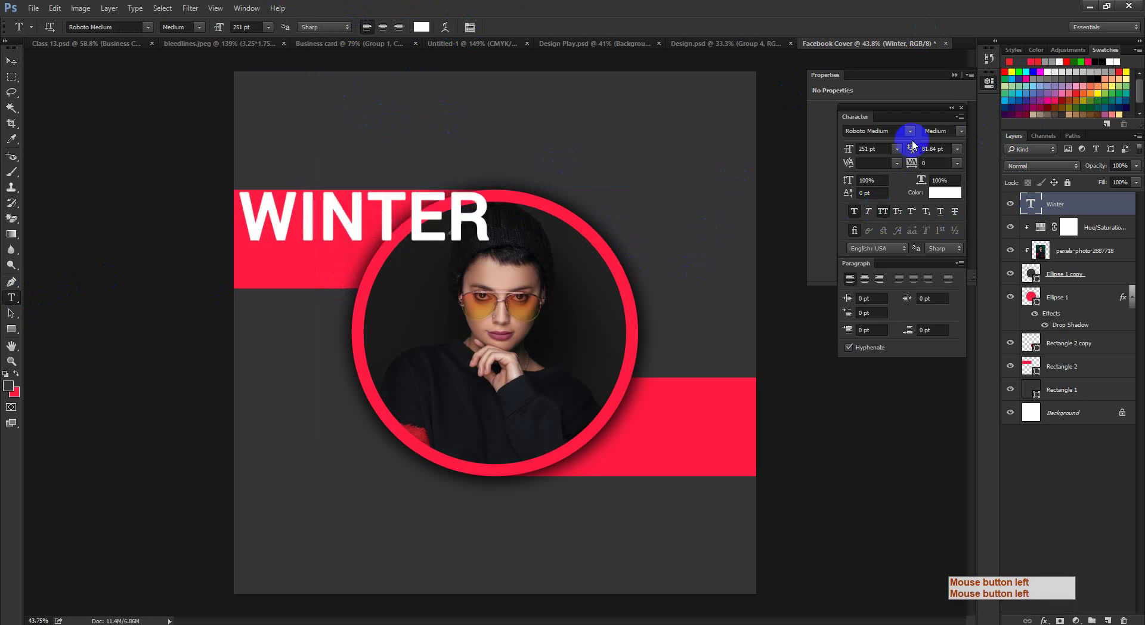
left_click(961, 132)
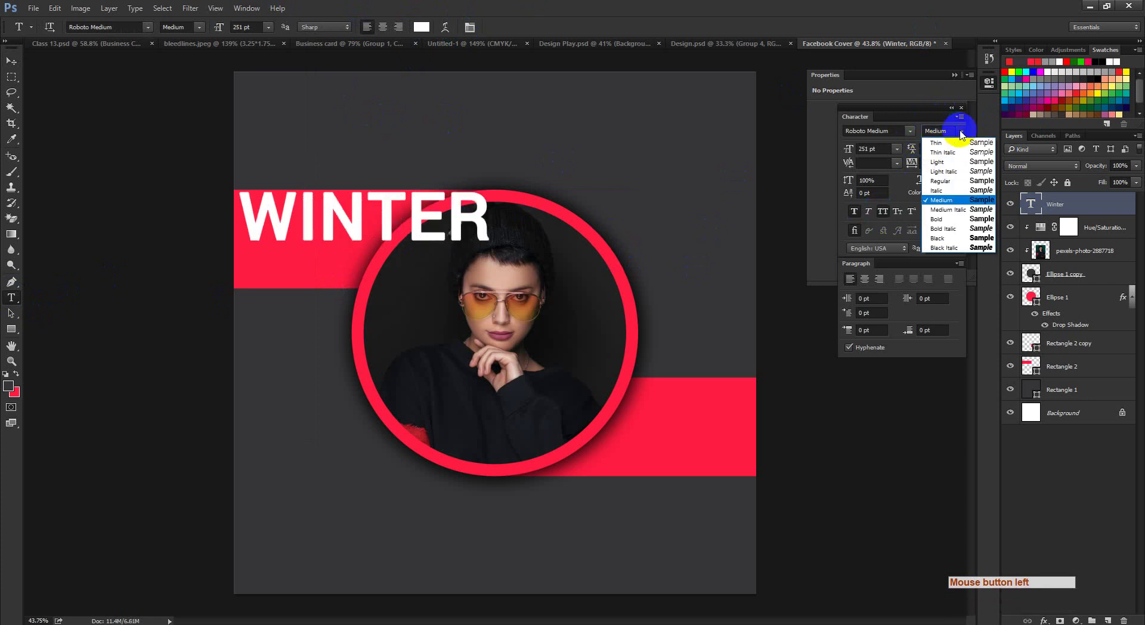
left_click(944, 163)
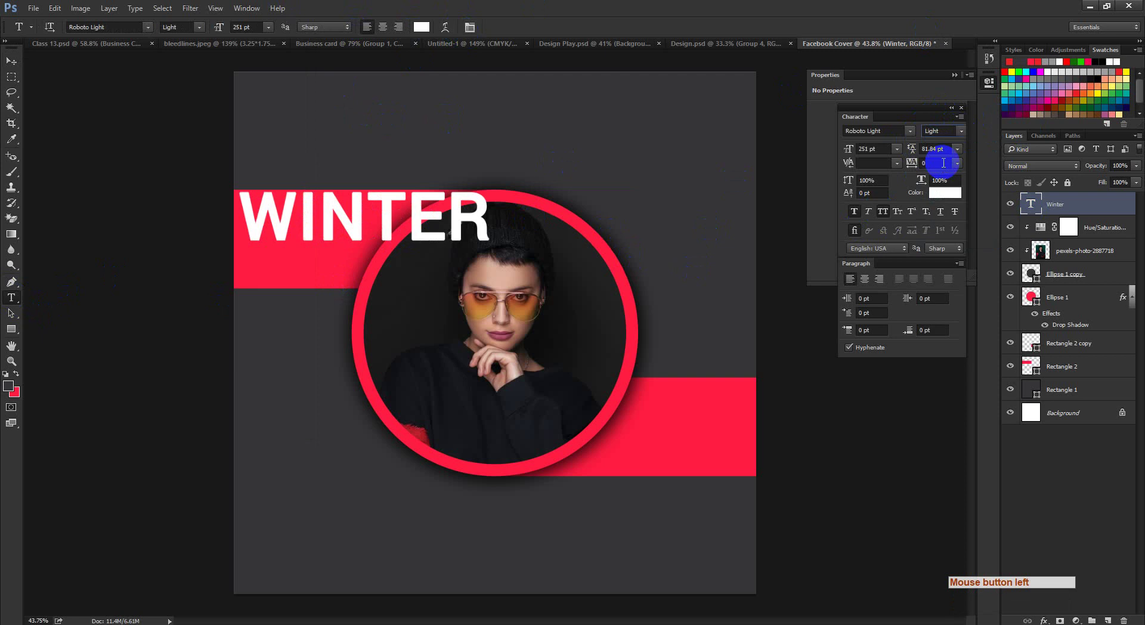
- Scale the "Winter" text down proportionally to about 137 pt so it fits on the upper banner beside the ring
left_click(12, 62)
left_click(460, 243)
key("ctrl+t")
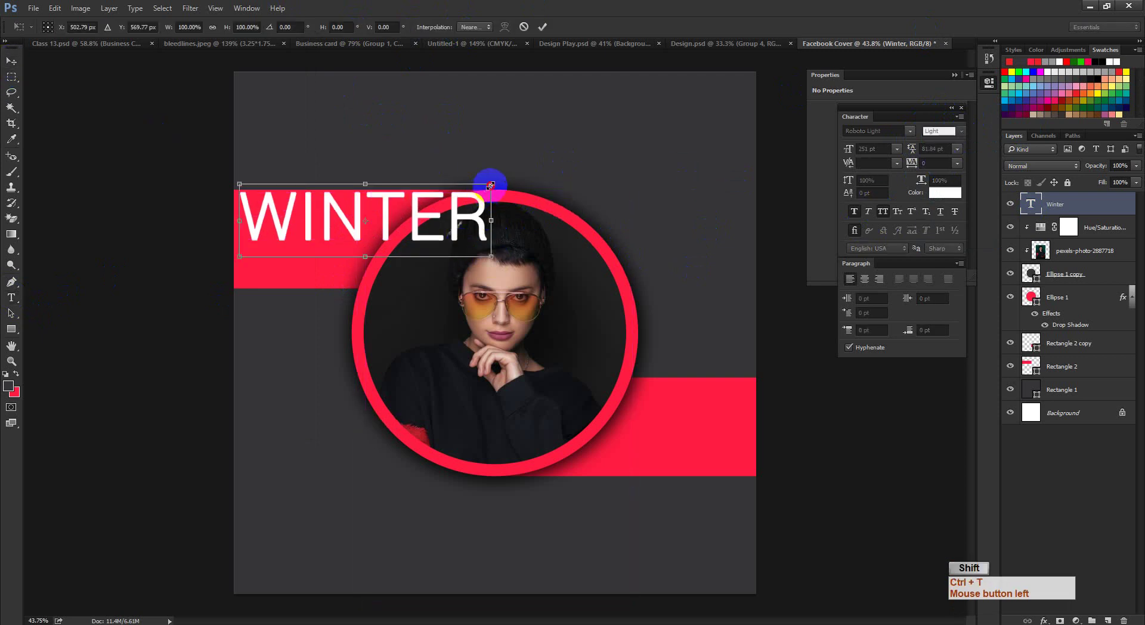
left_click_drag(491, 185, 365, 237, "shift")
left_click(542, 27)
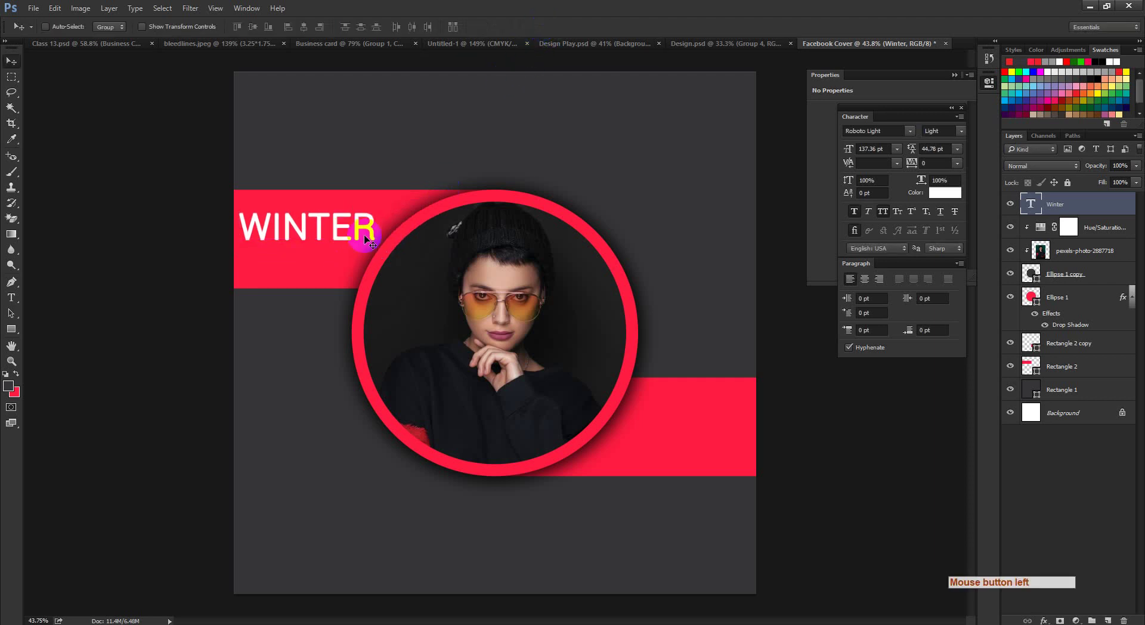
- Check the font style and size of the WINTER text in the reference Design.psd, and return to the Facebook Cover document
left_click(686, 43)
left_click(865, 43)
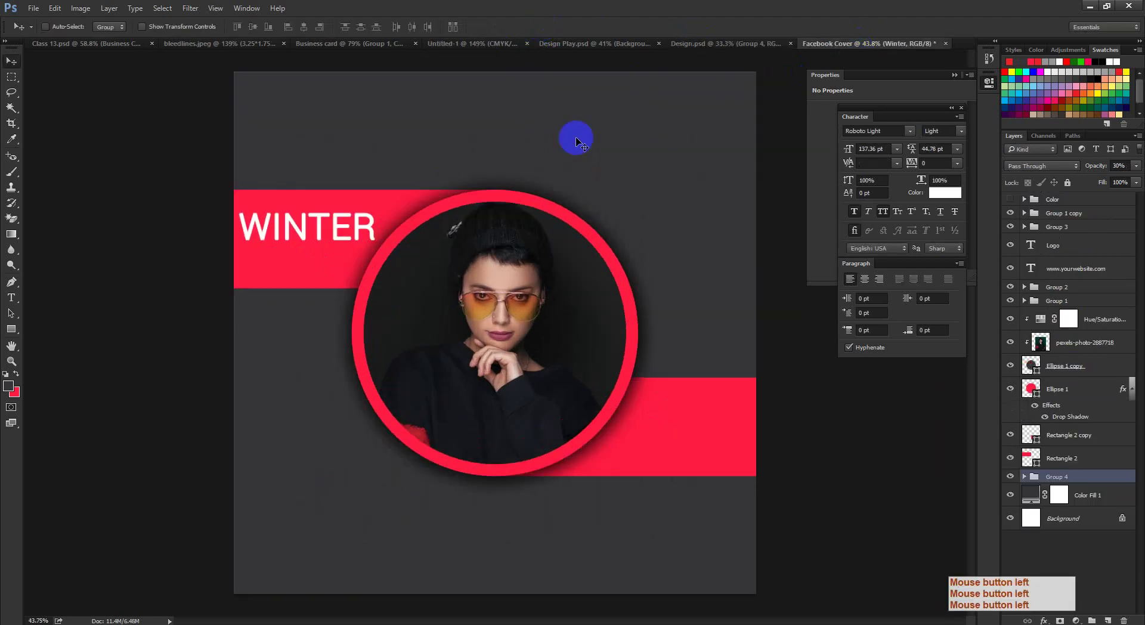
left_click(725, 43)
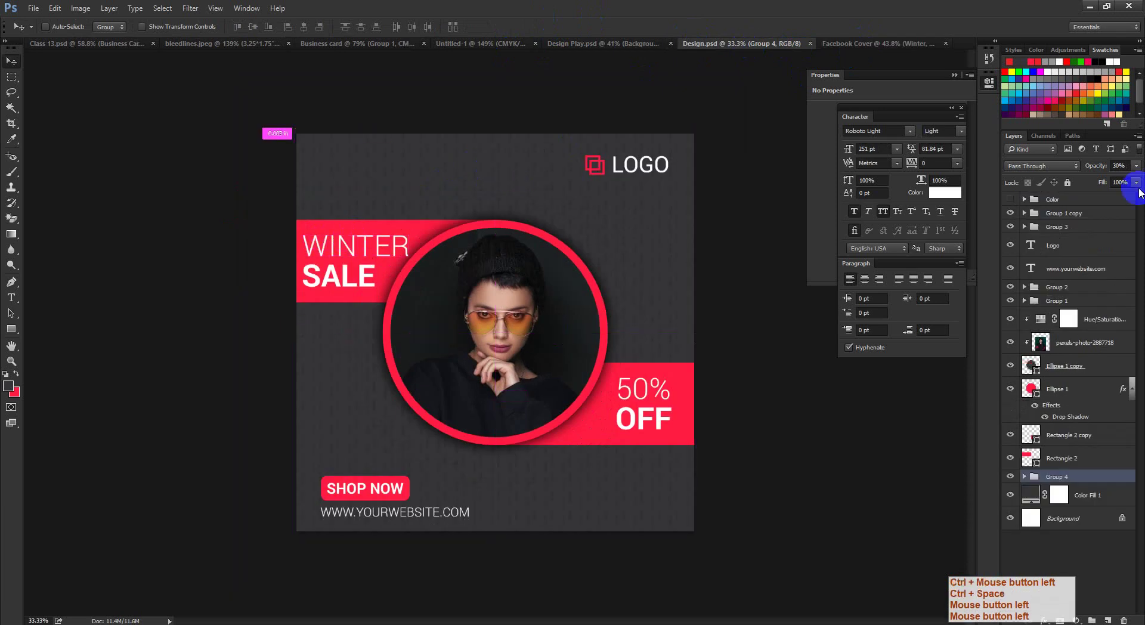
left_click(12, 298)
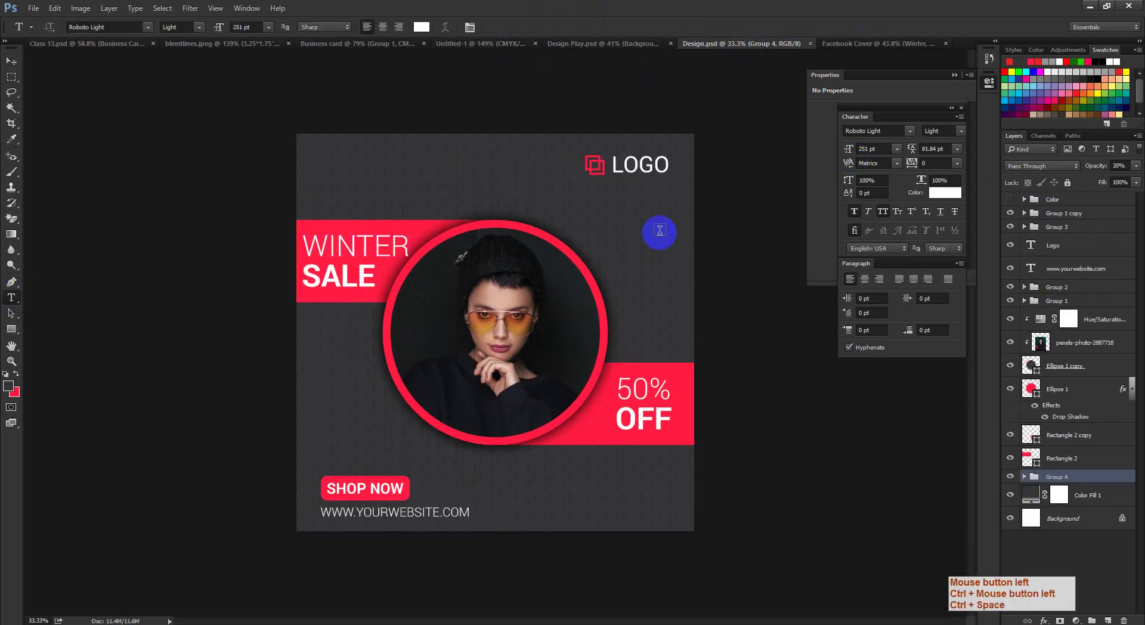
left_click(370, 247)
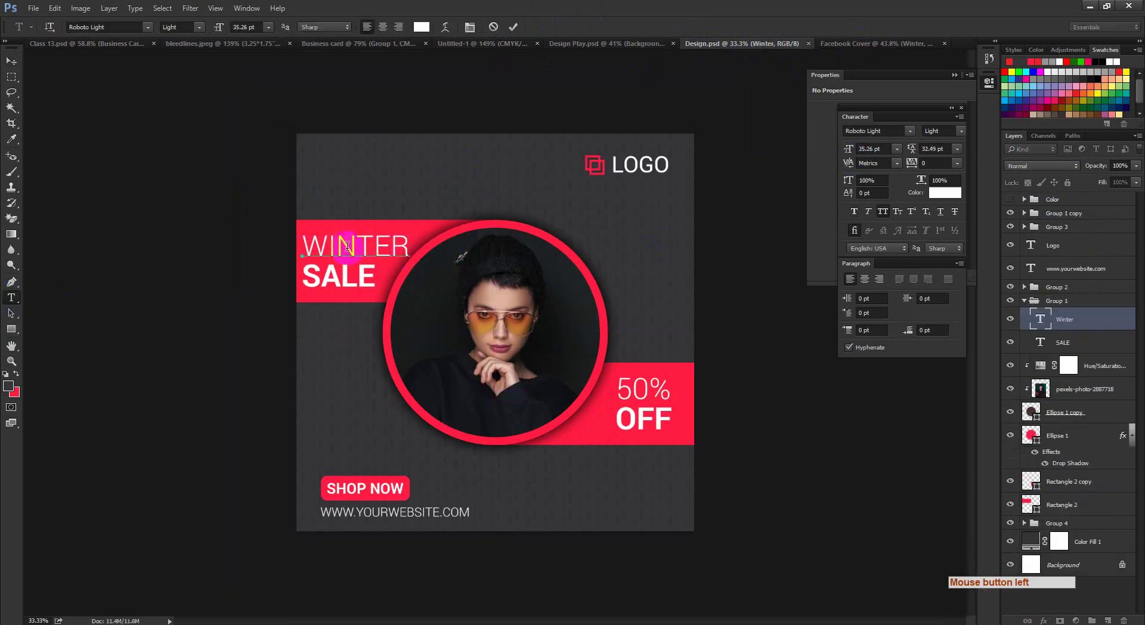
left_click(826, 44)
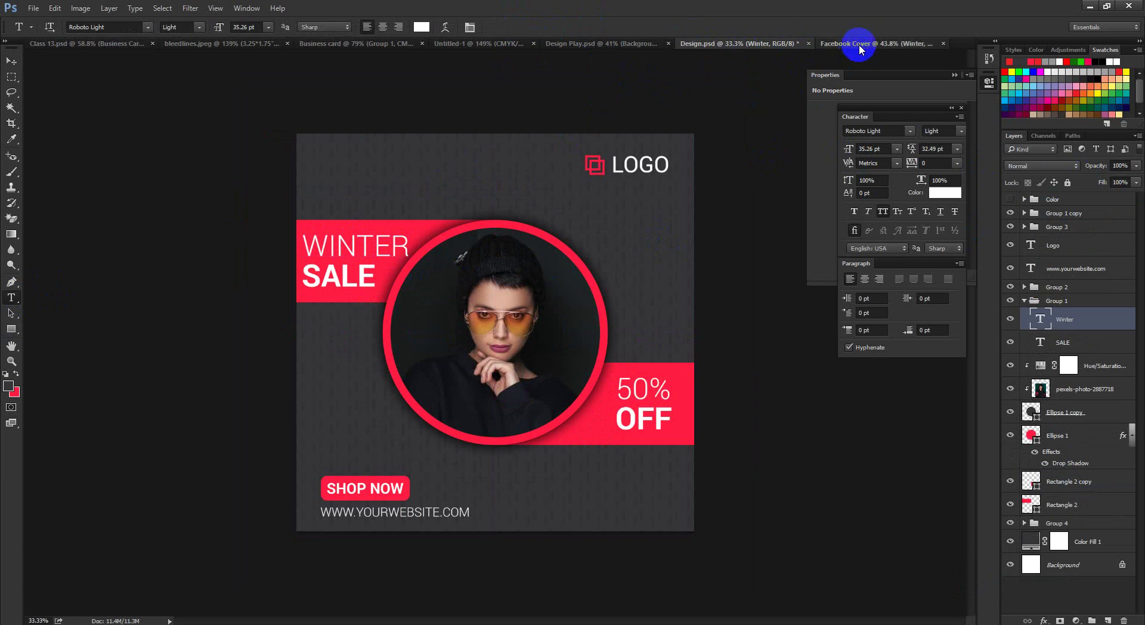
- Change the font style of the whole "Winter" text to Roboto Thin and commit the edit
left_click(320, 232)
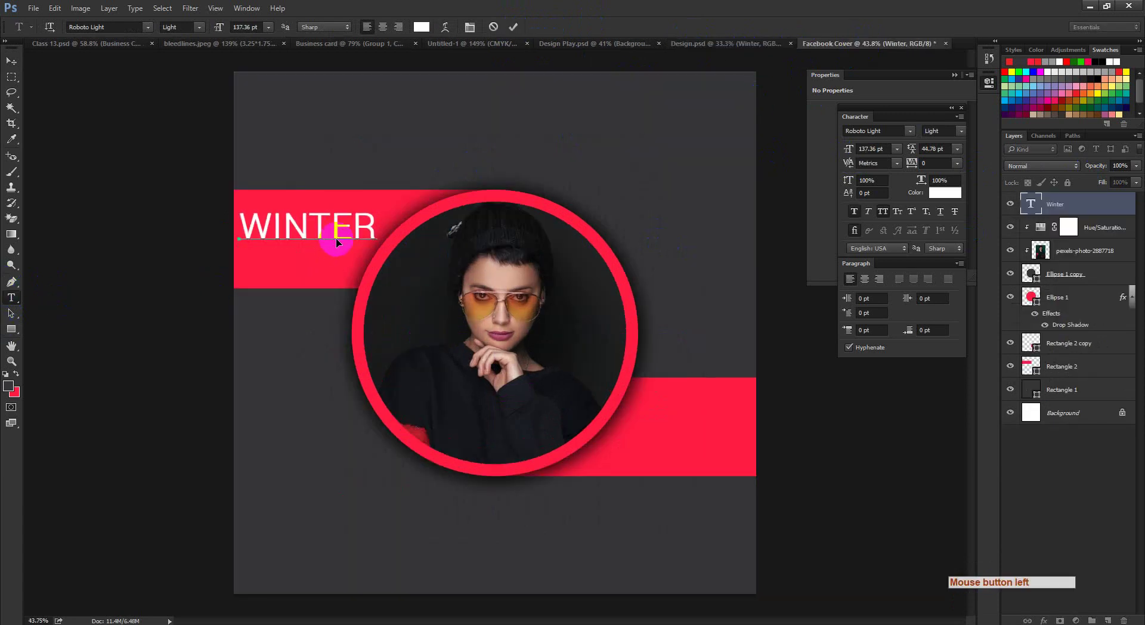
key("ctrl+a")
left_click(961, 131)
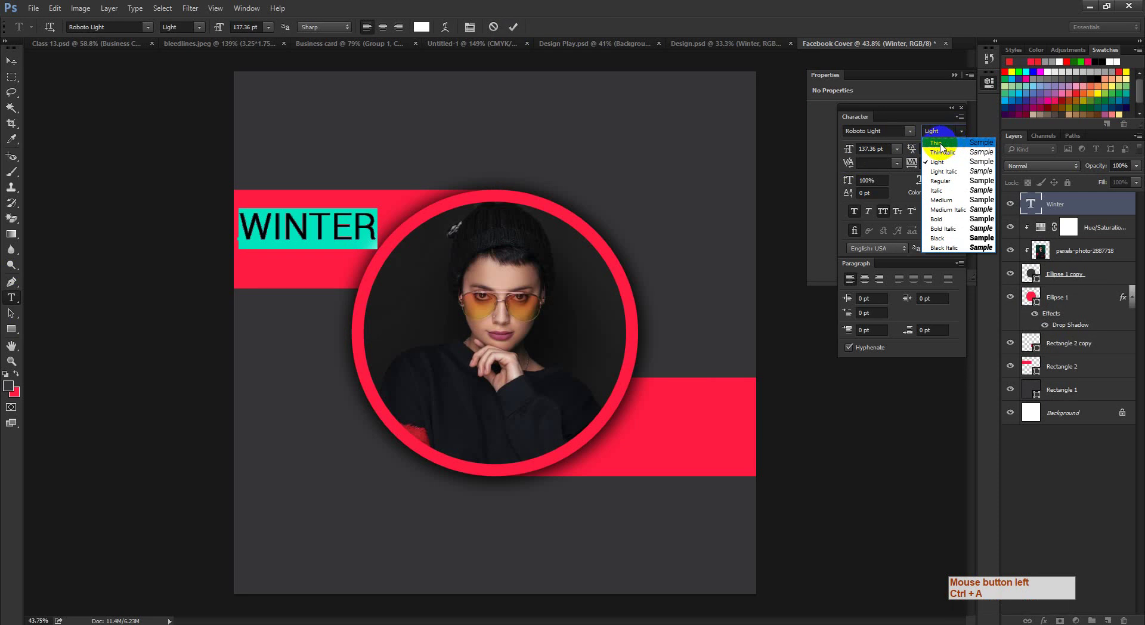
left_click(940, 145)
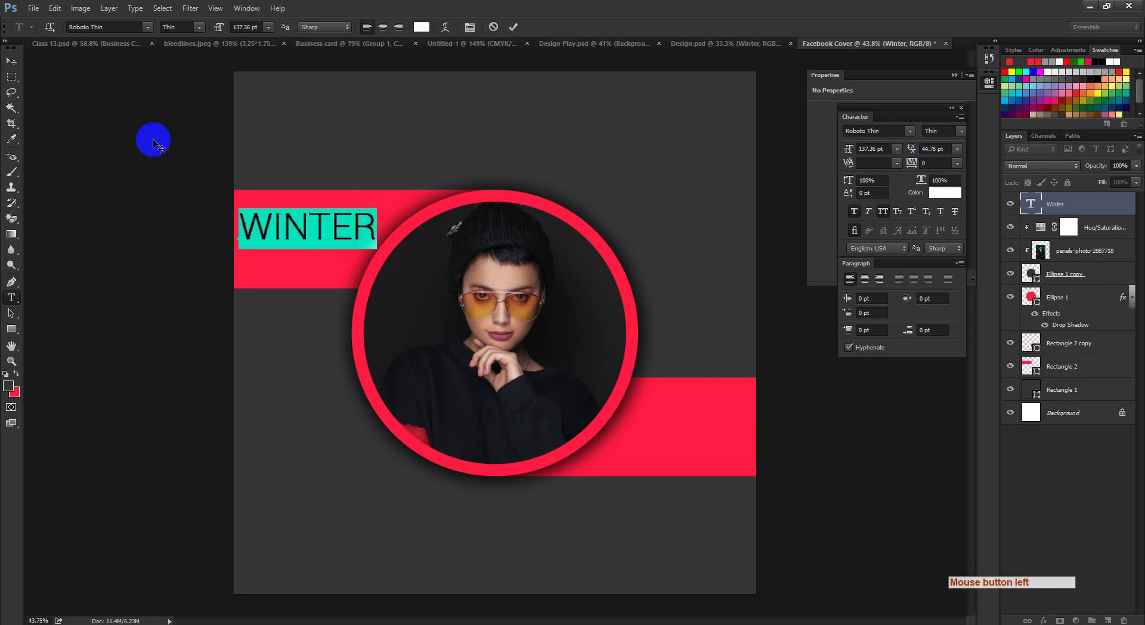
left_click(512, 28)
left_click(12, 61)
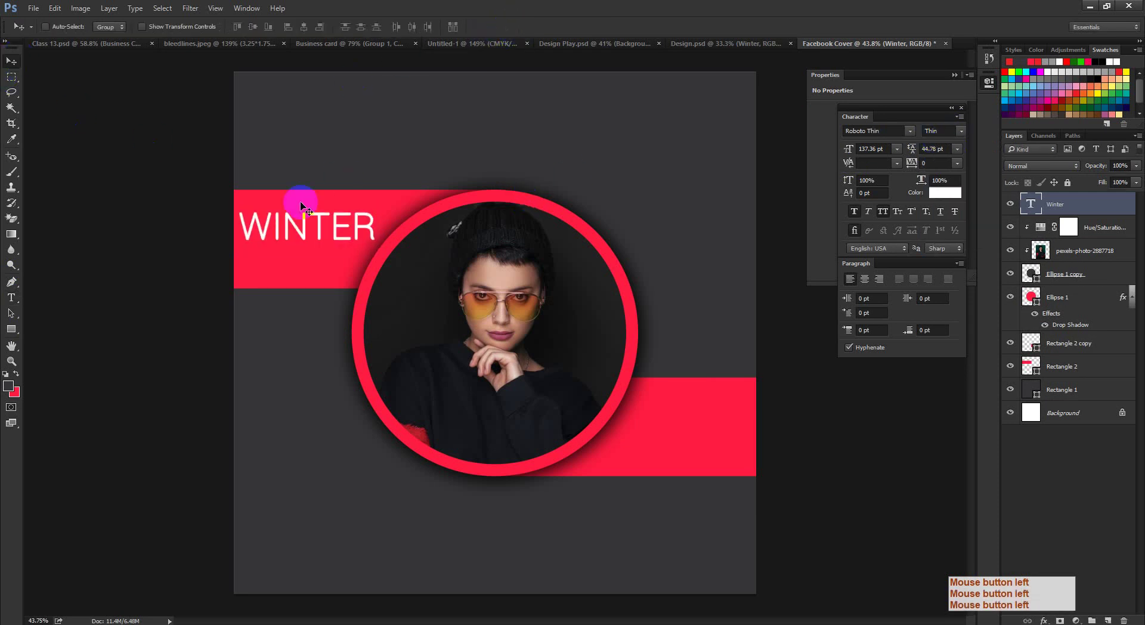
- Add the text "SAle" below "Winter" on the upper banner and set its font style to Roboto Bold
key("ctrl+space")
left_click_drag(300, 206, 374, 208)
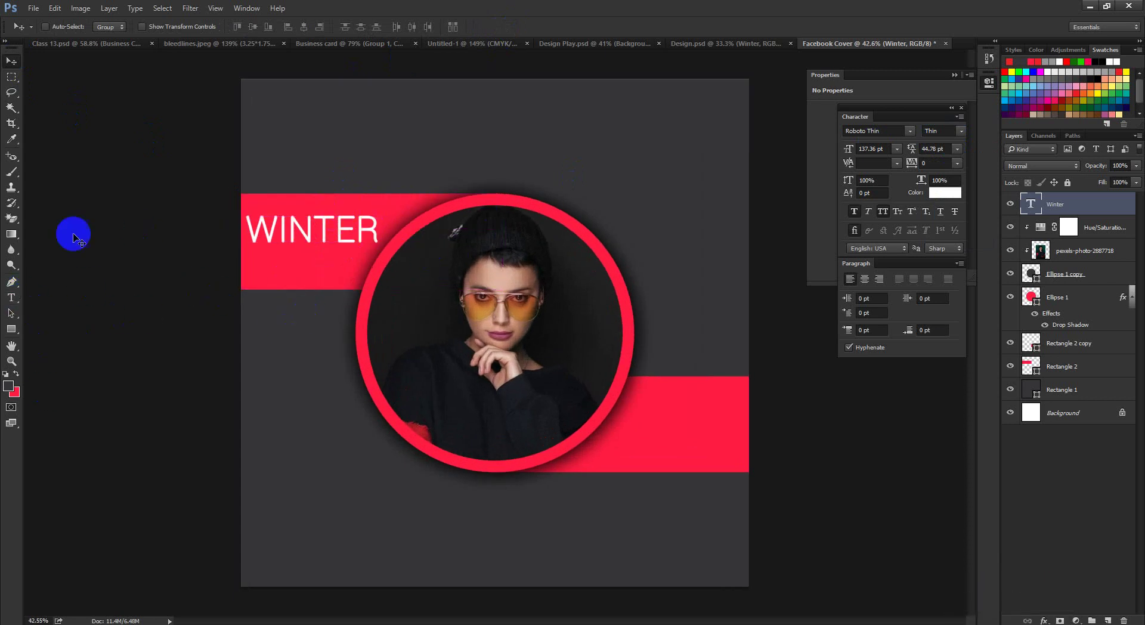
left_click(11, 297)
left_click(279, 278)
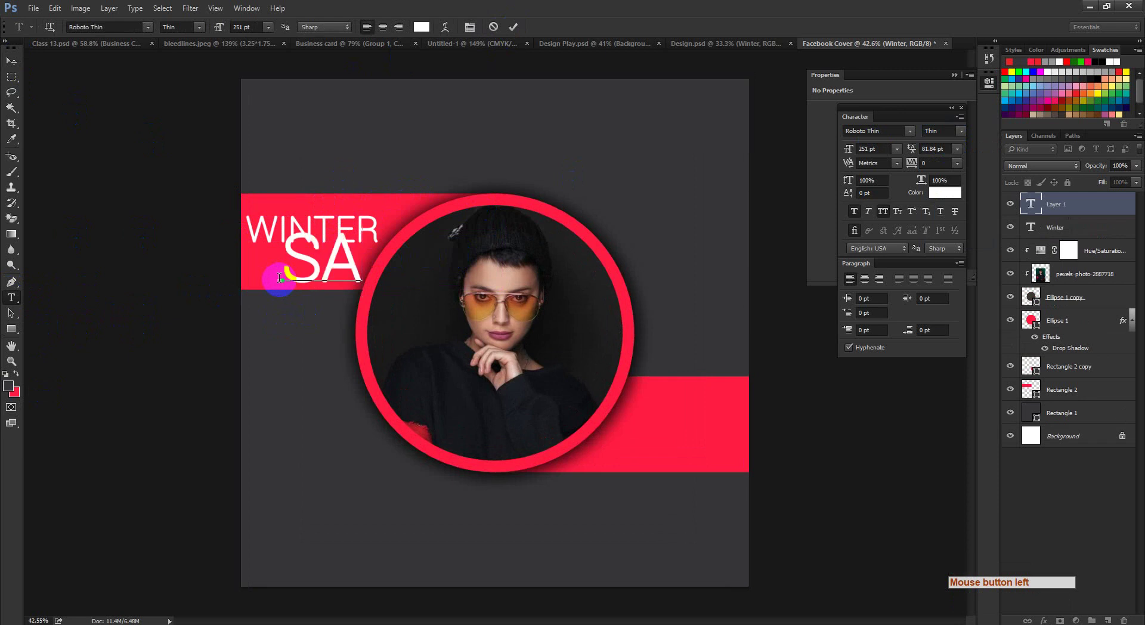
key("ctrl+a")
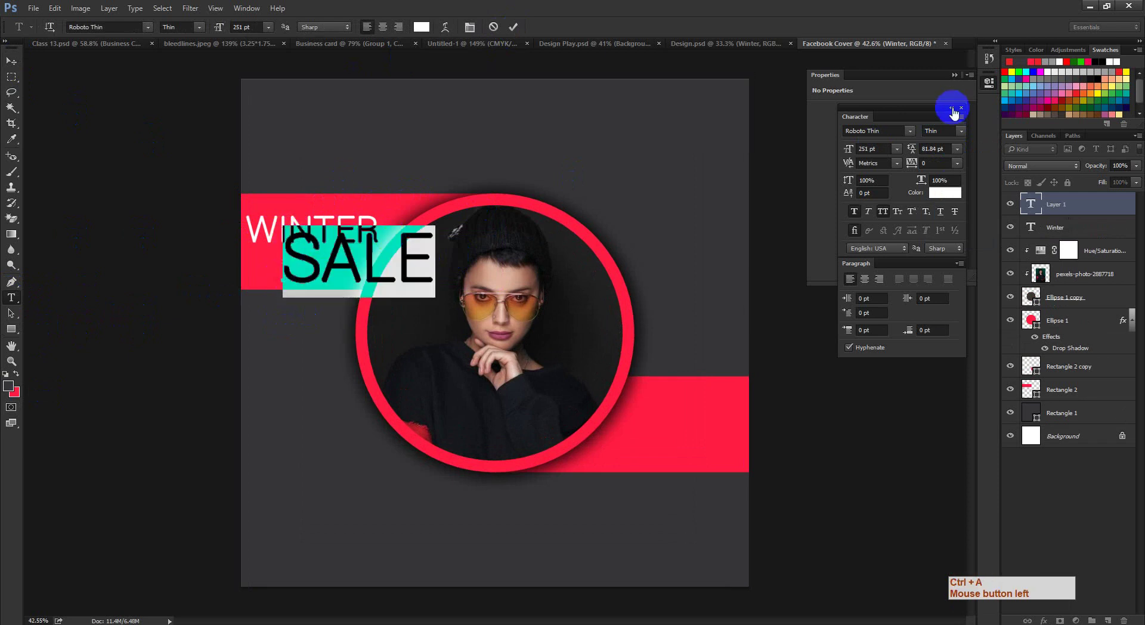
left_click(960, 130)
left_click(935, 224)
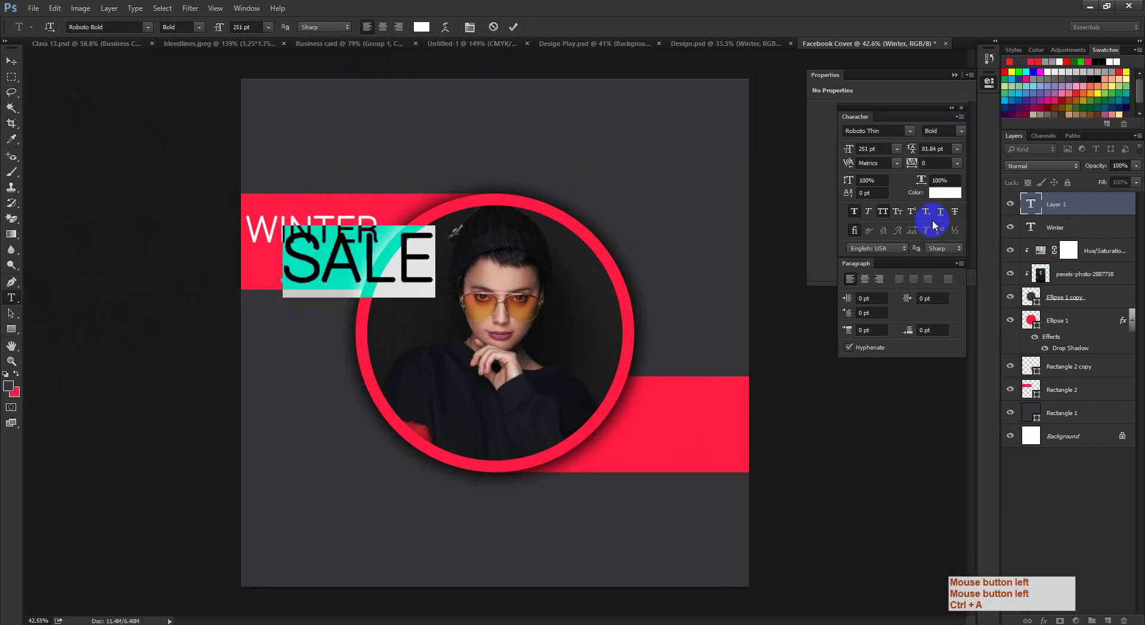
left_click(513, 26)
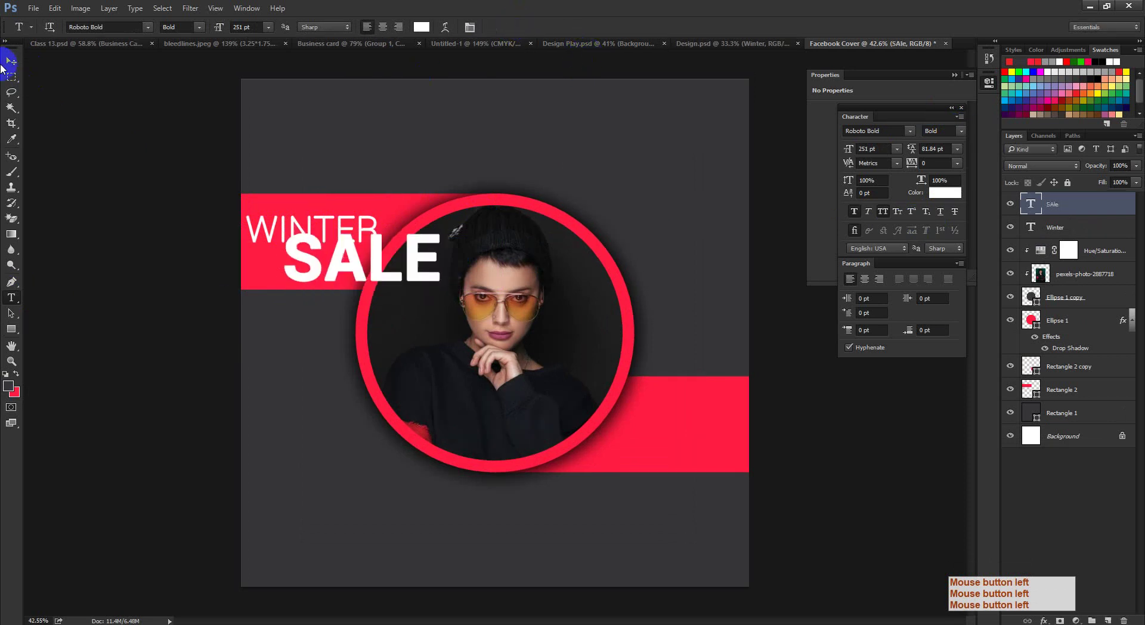
- Scale the "SAle" text down proportionally to about 158 pt and place it under "Winter" within the upper banner
left_click(11, 64)
left_click(450, 256)
key("ctrl+t")
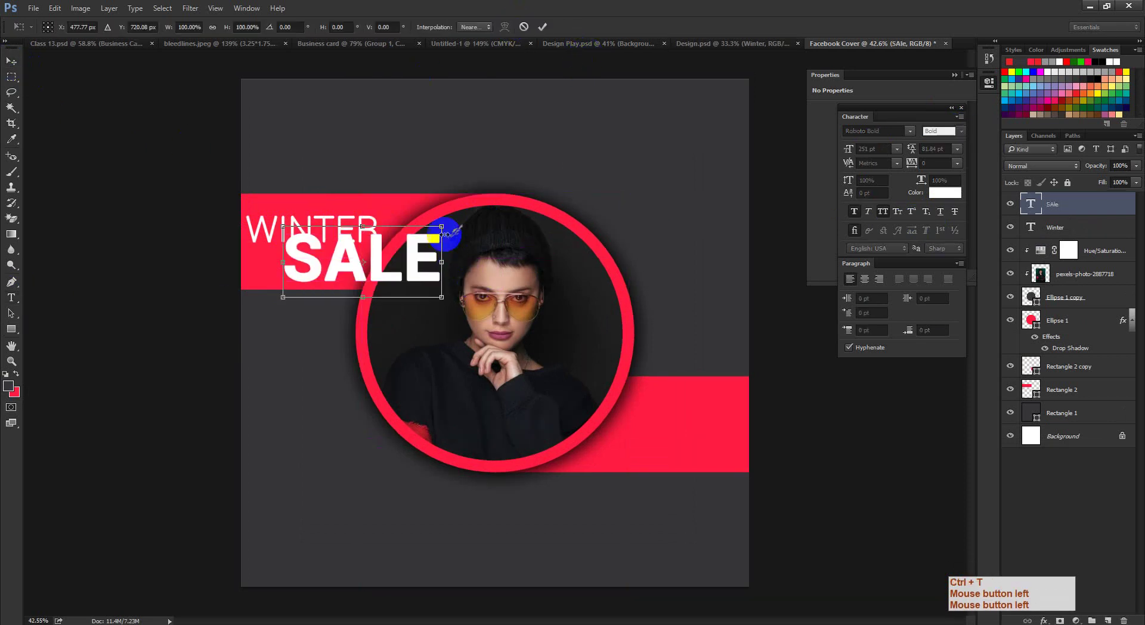
left_click_drag(442, 226, 358, 248)
left_click(542, 26)
key("ctrl+t")
left_click(542, 26)
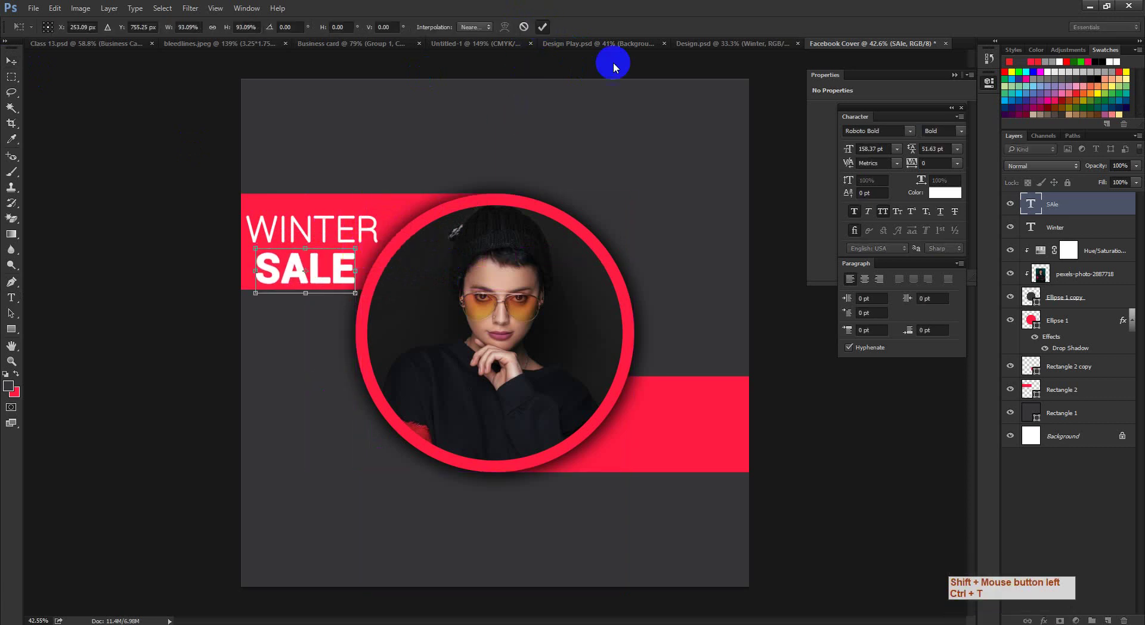
- Compare the text with Design.psd and align the left edges of the "SAle" and "Winter" layers
left_click(714, 47)
left_click(848, 44)
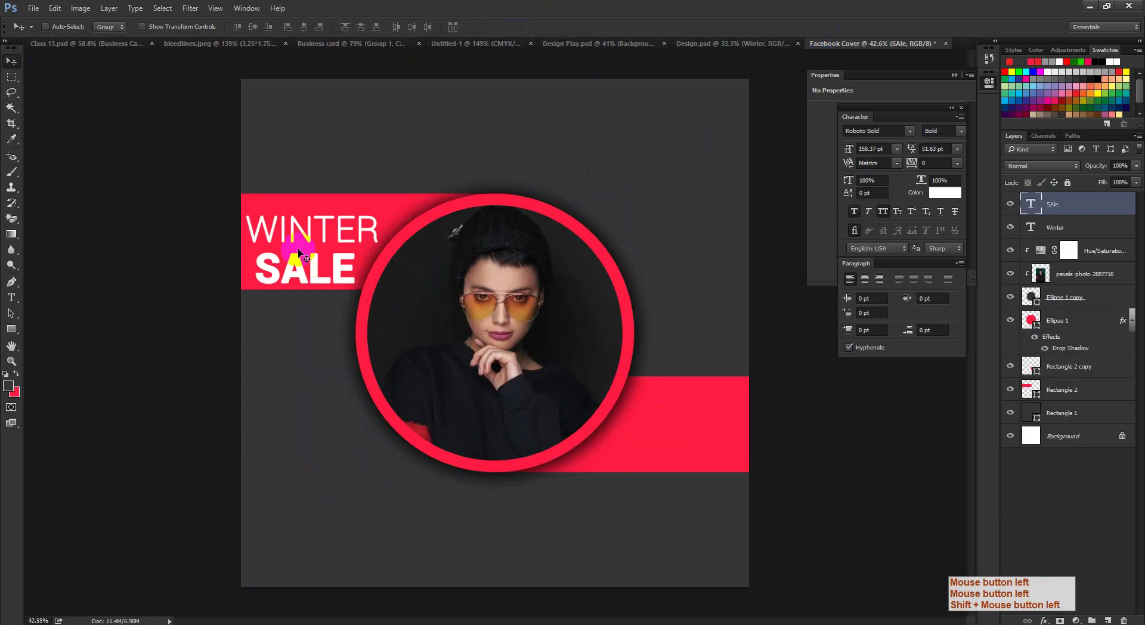
left_click(299, 254, "ctrl")
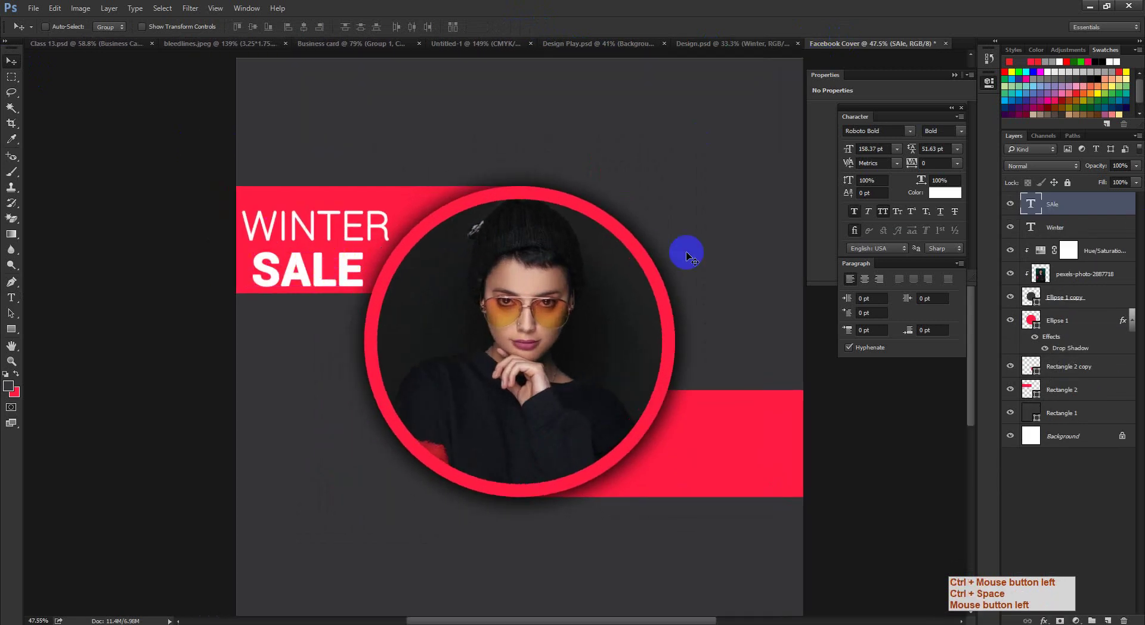
left_click(1063, 229, "shift")
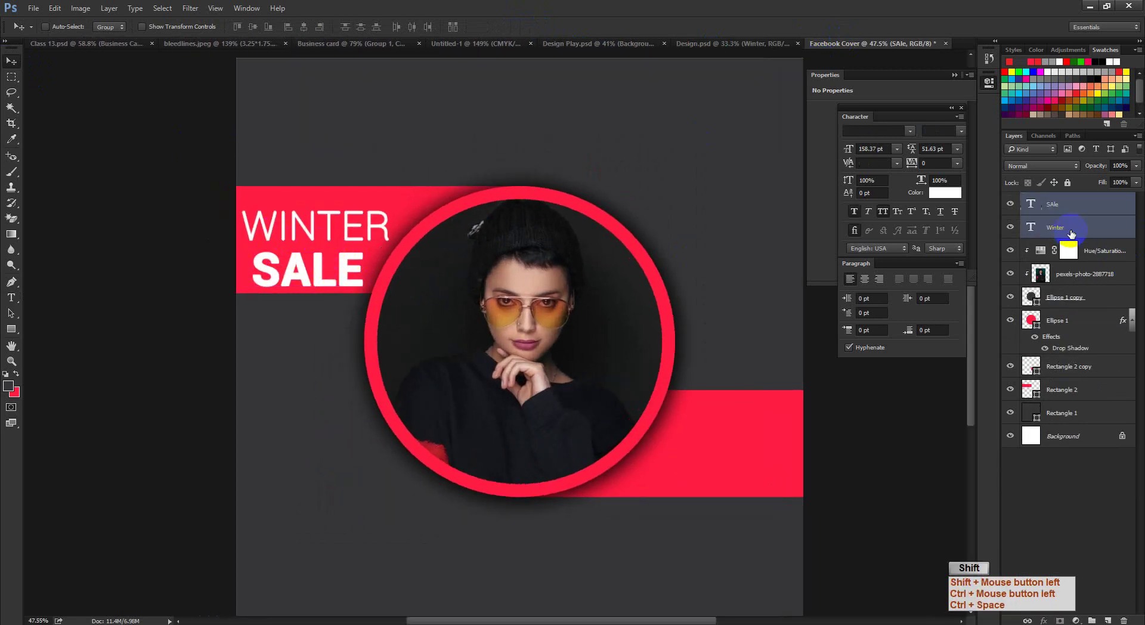
left_click(289, 28)
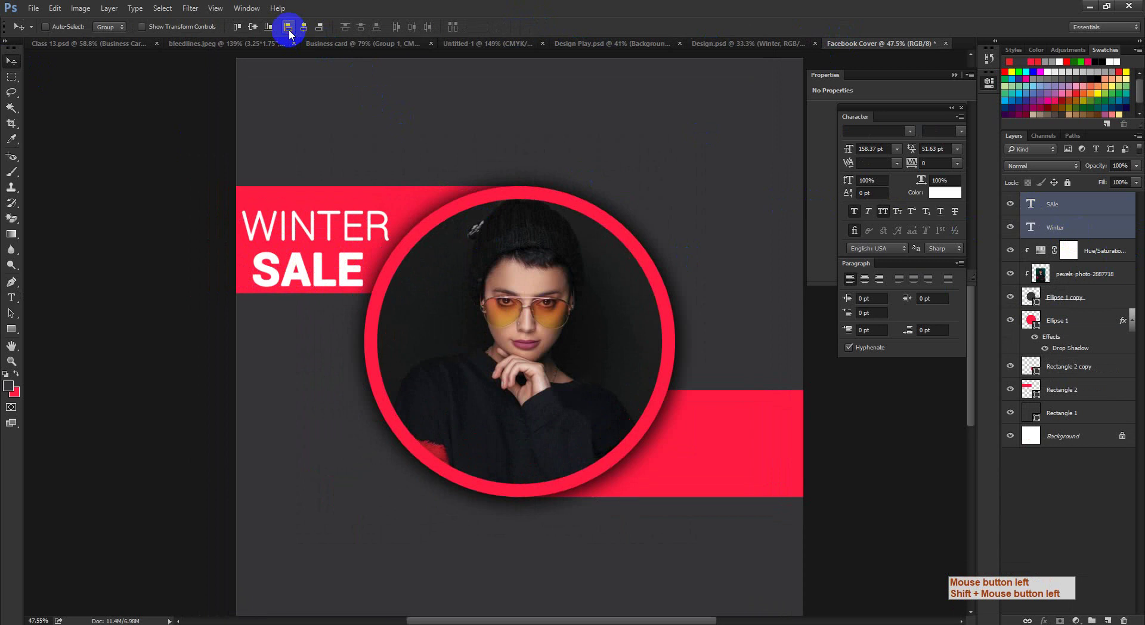
- Show the rulers and group the "SAle" and "Winter" text layers
key("ctrl+r")
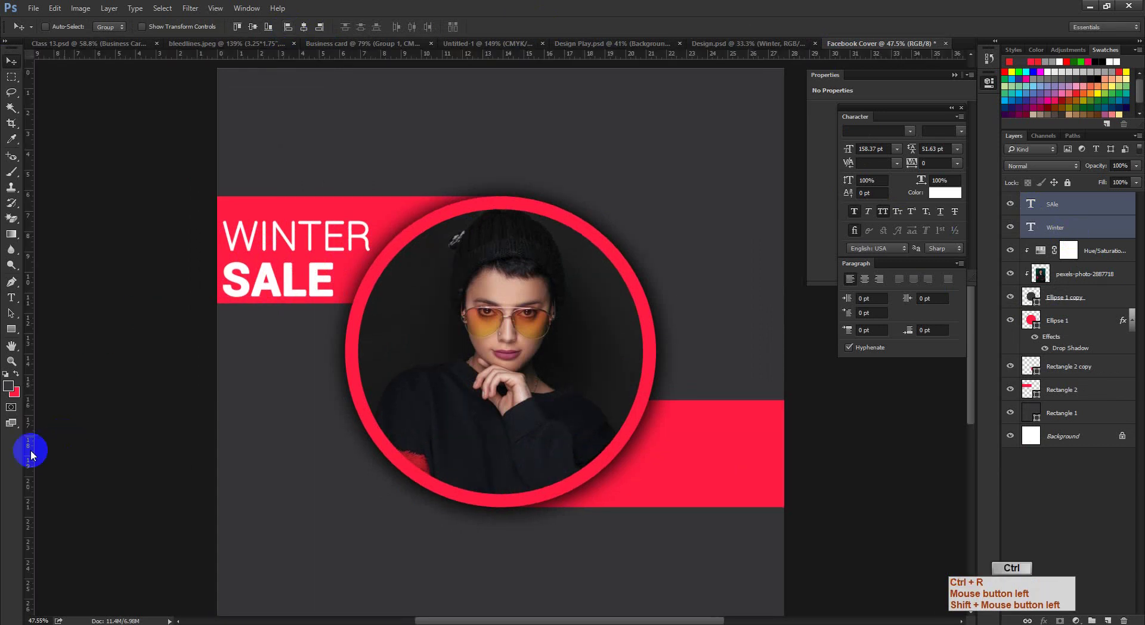
left_click_drag(28, 454, 7, 510)
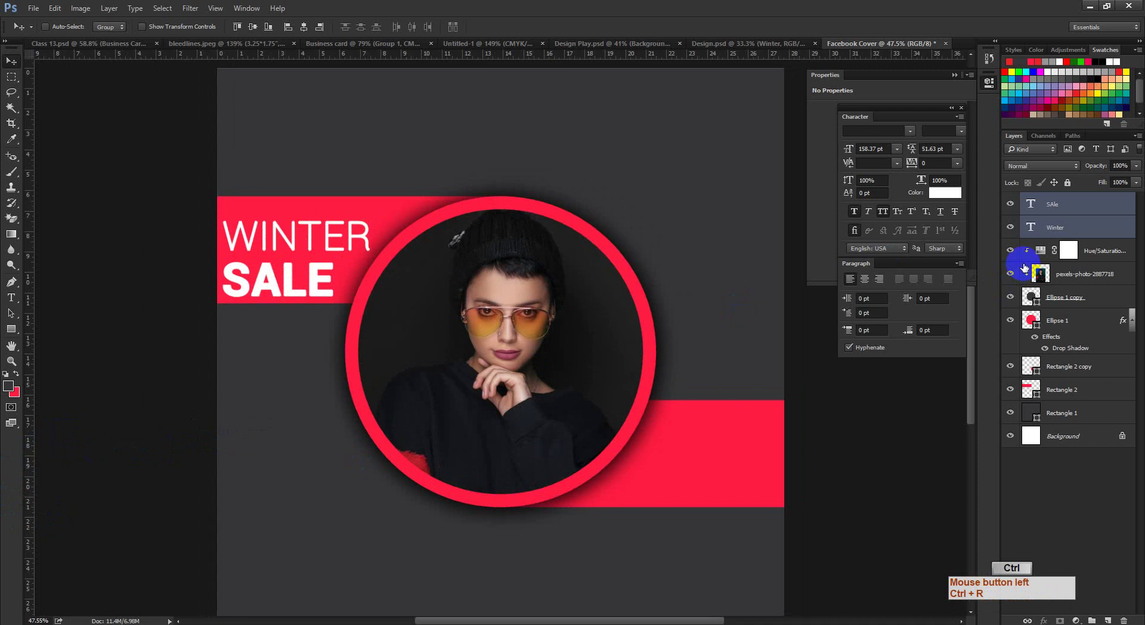
key("ctrl+g")
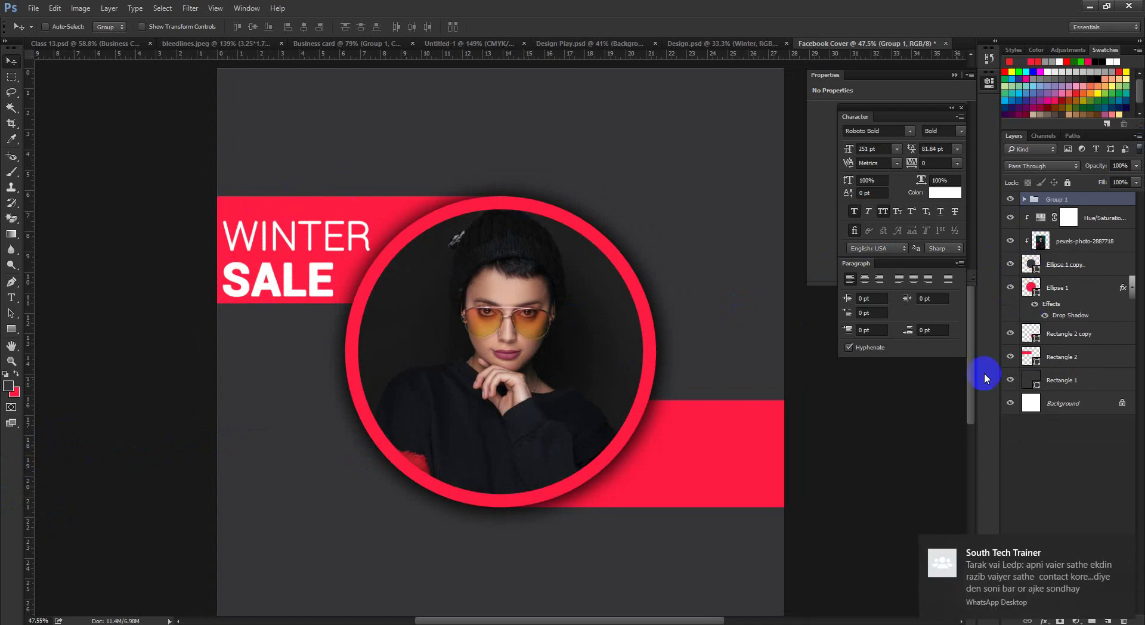
- Centre the text group vertically on the upper banner using a selection of Rectangle 2, and clear the selection
left_click(1009, 357)
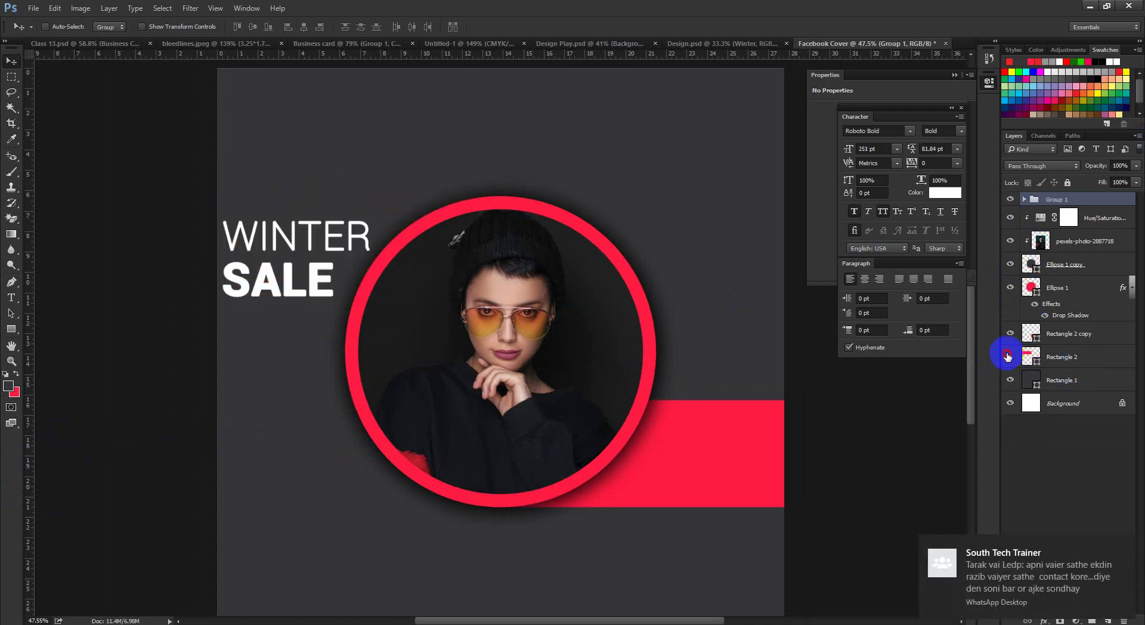
left_click(1009, 357)
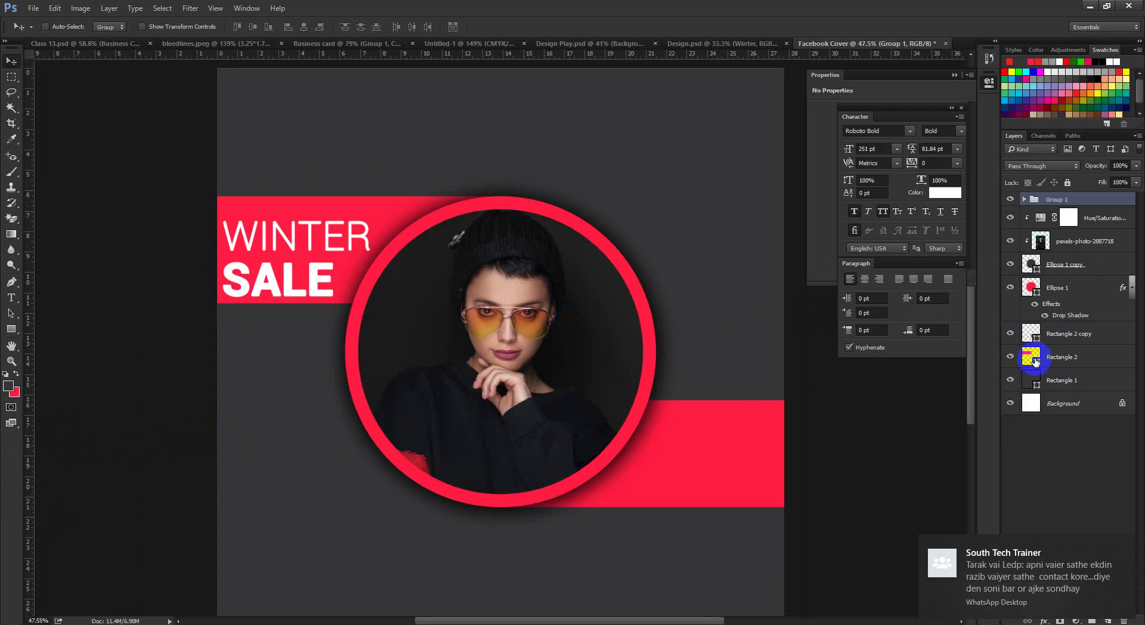
left_click(308, 249, "ctrl")
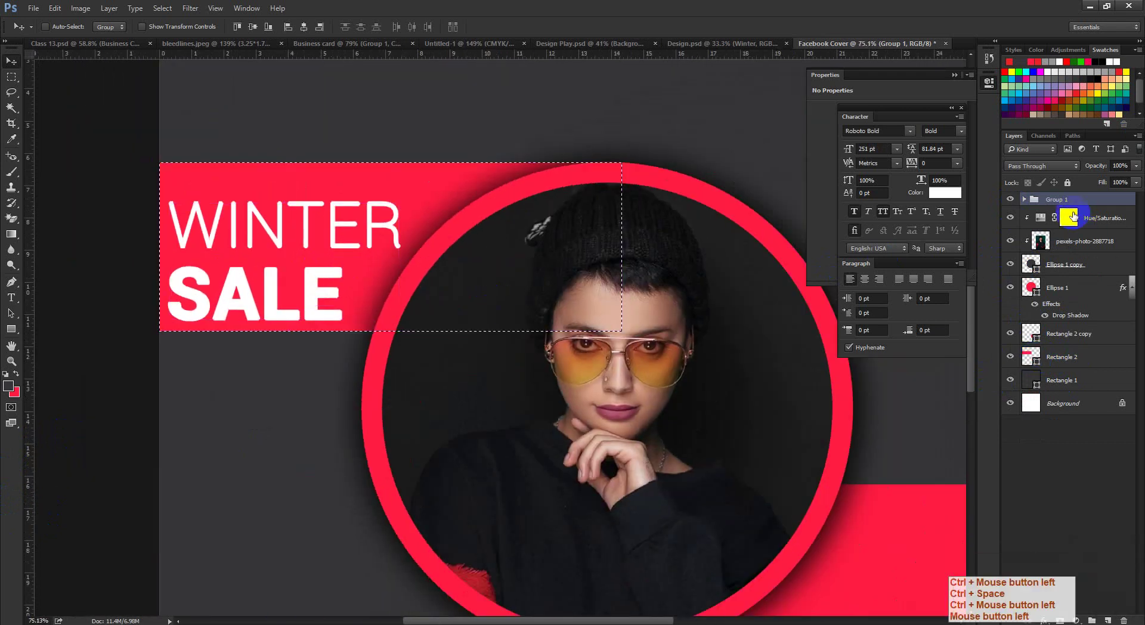
left_click(253, 30)
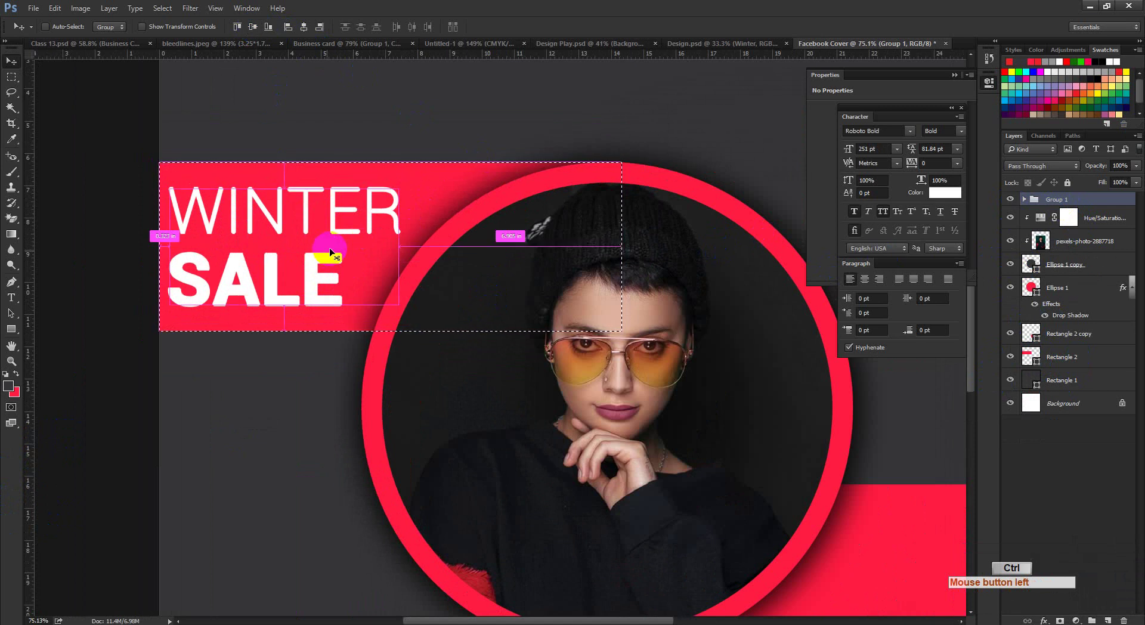
key("ctrl+d")
- Nudge the Winter Sale text group slightly right to widen the margin at the banner's outer edge
key("Right")
key("Right")
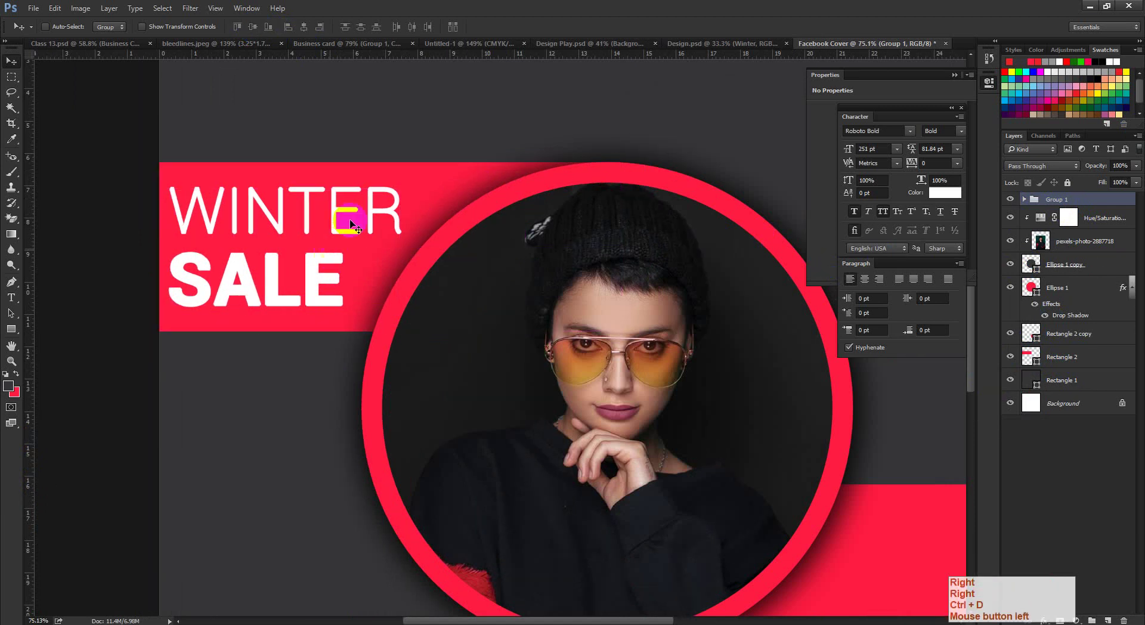
key("shift+Right")
key("shift+Right")
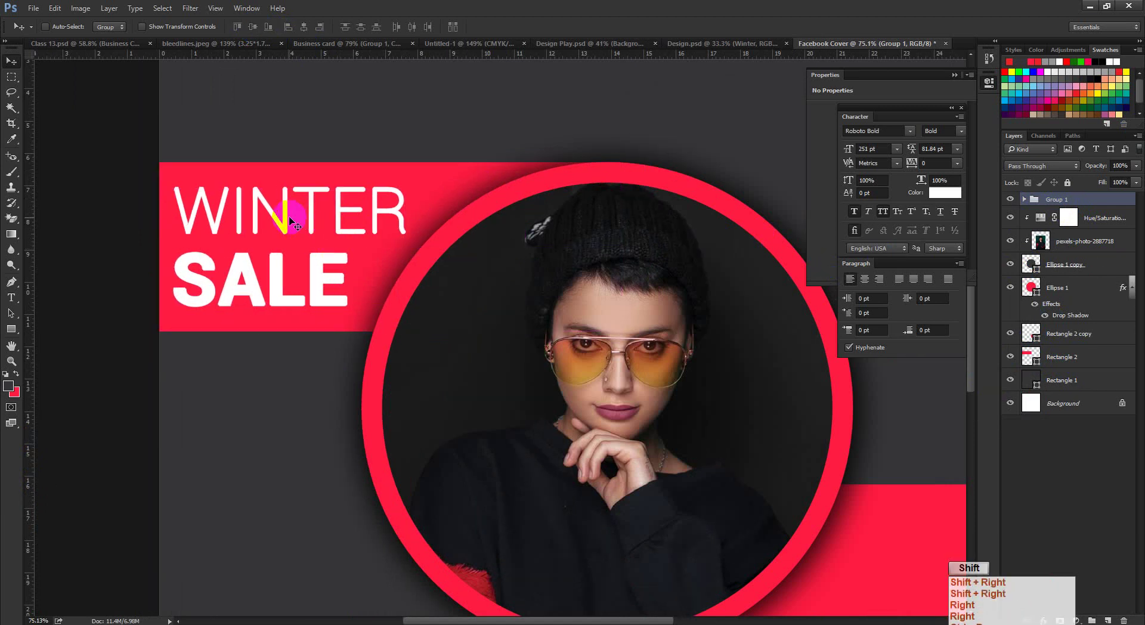
key("shift+Right")
key("shift+Right")
key("shift+Left")
key("shift+Left")
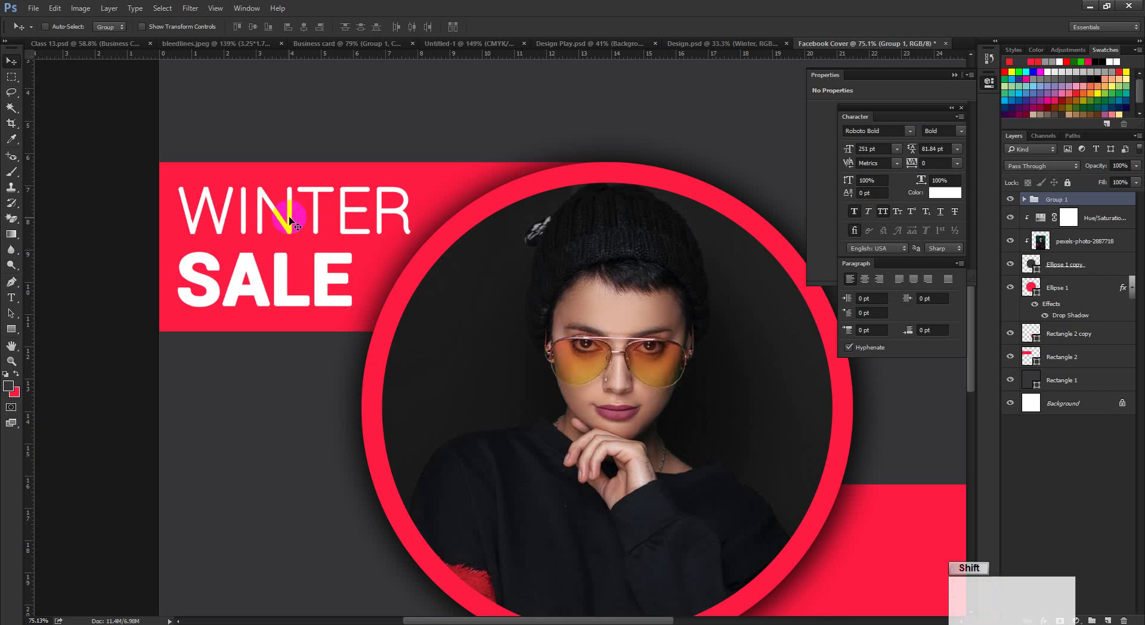
- Duplicate the Winter Sale text group onto the lower banner and replace its "Winter" text with "50%"
mouse_move(310, 267)
left_mouse_down("ctrl")
mouse_move(276, 272)
mouse_move(314, 288)
left_mouse_up("ctrl")
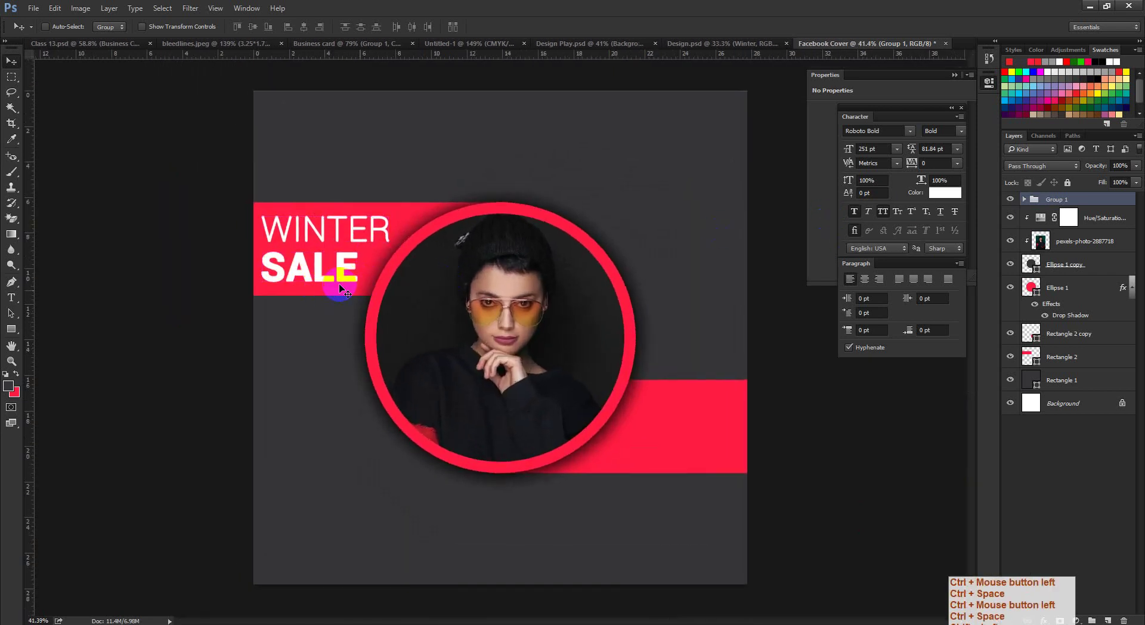
left_click_drag(342, 277, 698, 463, "alt")
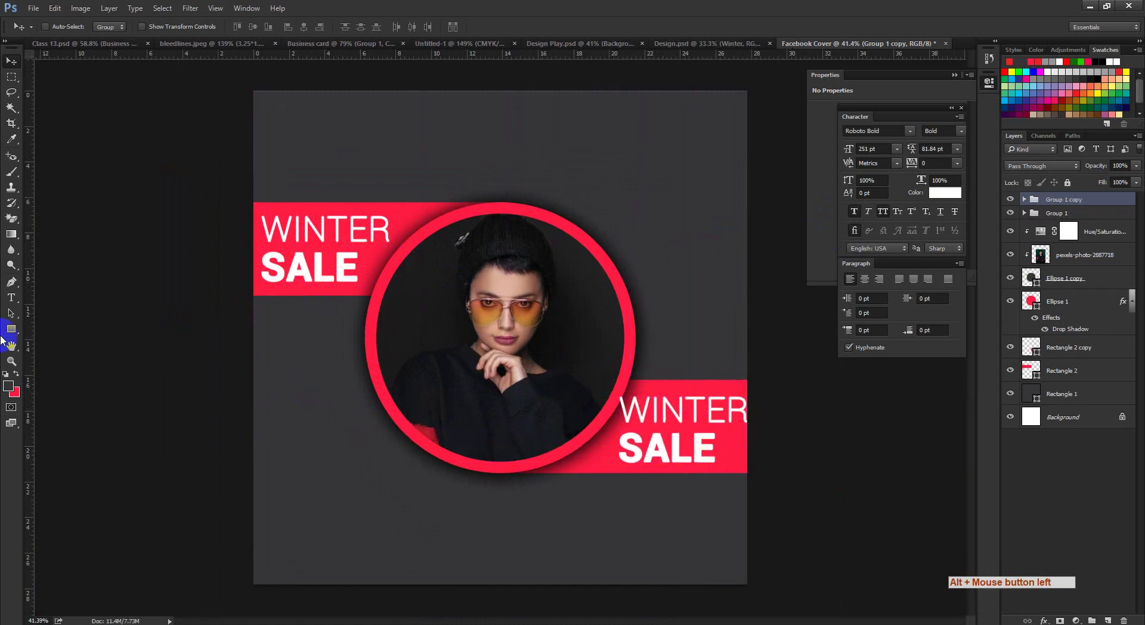
left_click(10, 297)
left_click(674, 411)
key("ctrl+a")
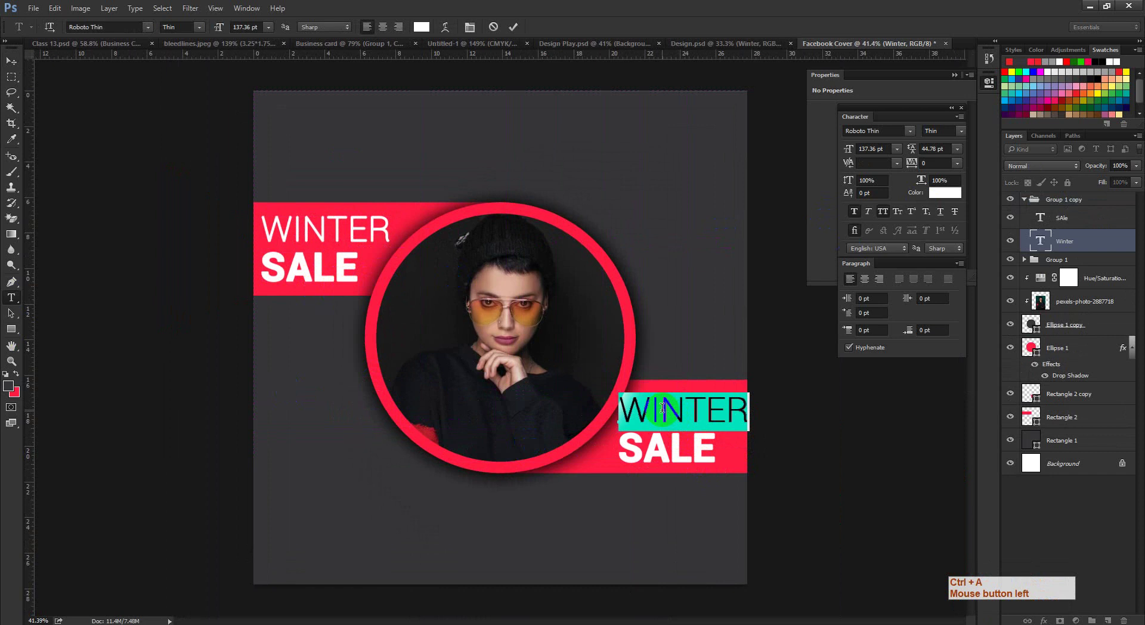
type("50")
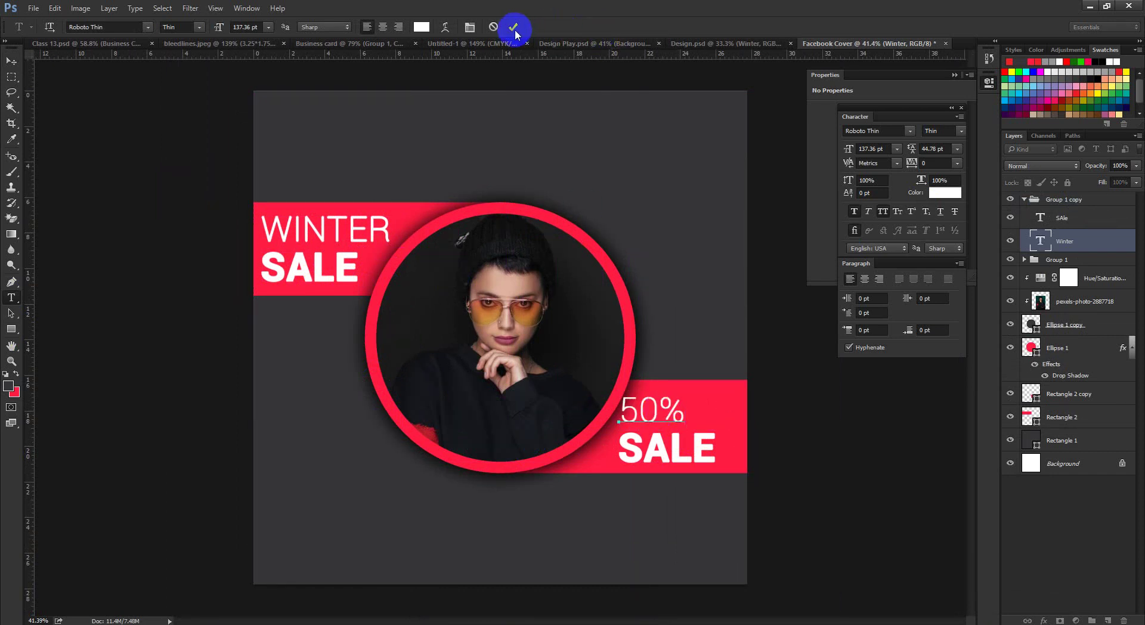
- Replace the "SAle" text in the copied group with "off"
left_click(658, 456)
key("ctrl+a")
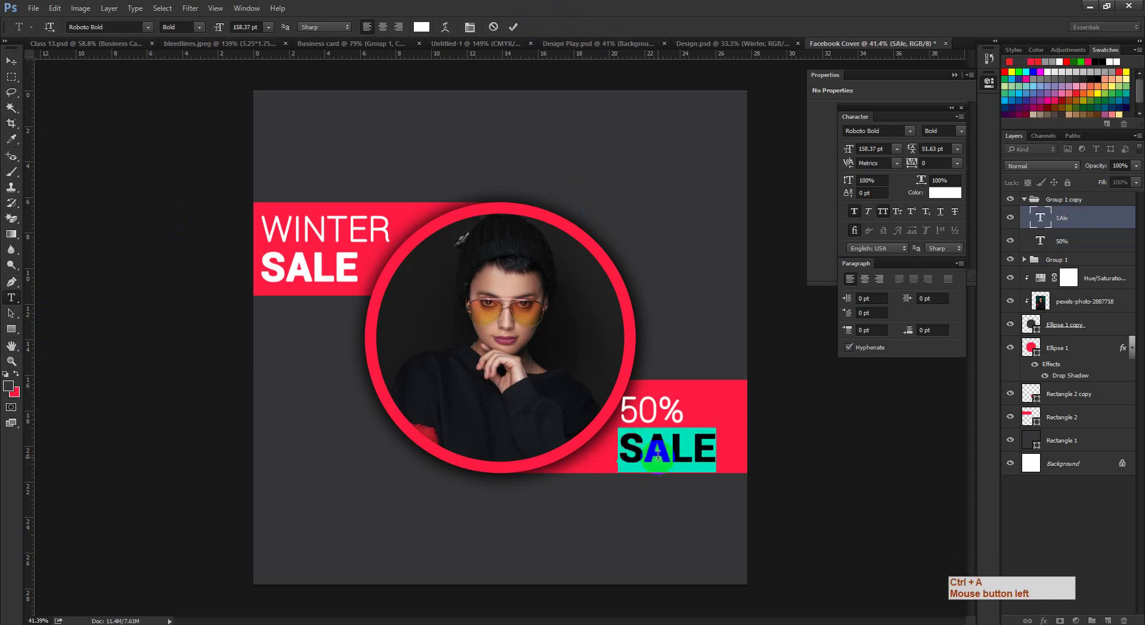
key("BackSpace")
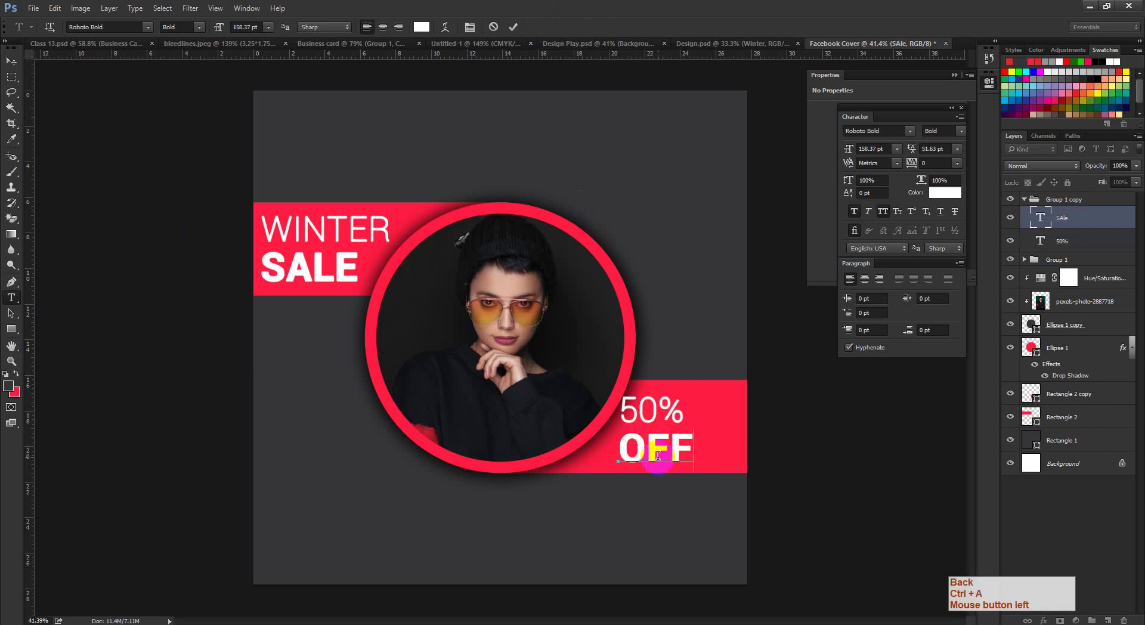
type("off")
left_click(513, 27)
left_click(11, 62)
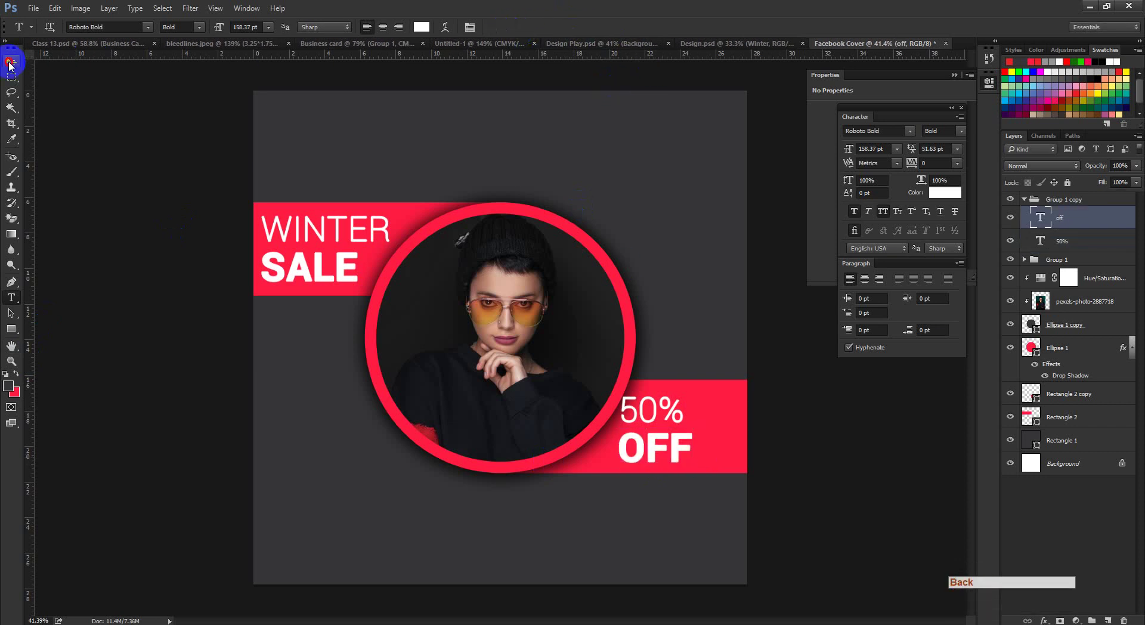
- Centre the 50% OFF text group vertically on the lower banner using a selection of Rectangle 2 copy, and clear the selection
key("ctrl+space")
left_click_drag(603, 441, 729, 409)
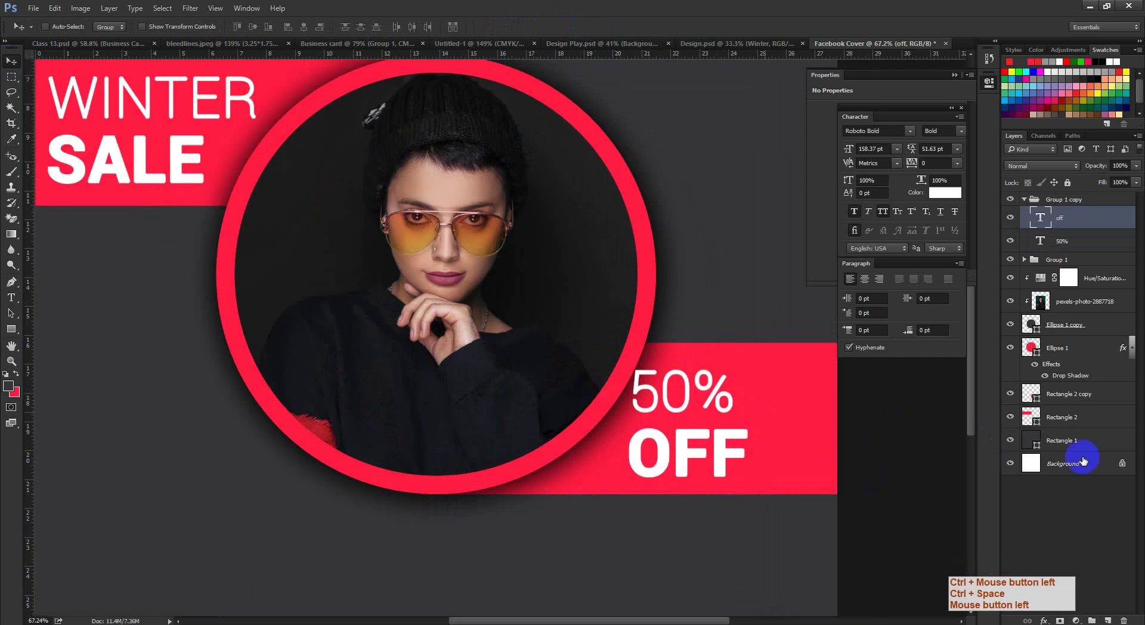
left_click(1011, 394)
left_click(1011, 394)
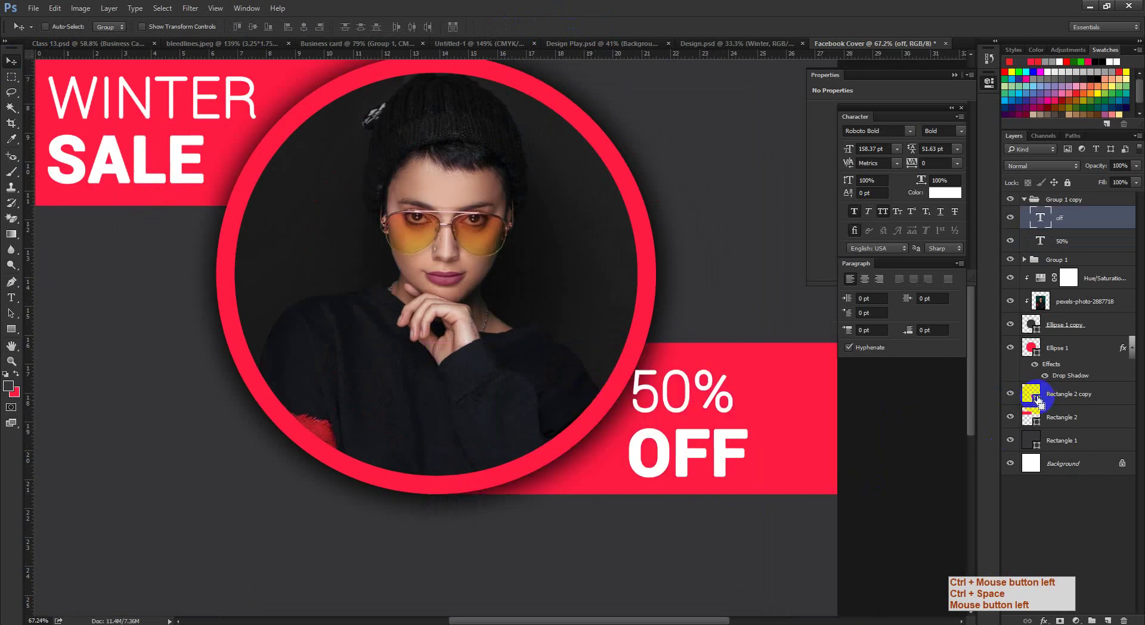
left_click(1031, 393, "ctrl")
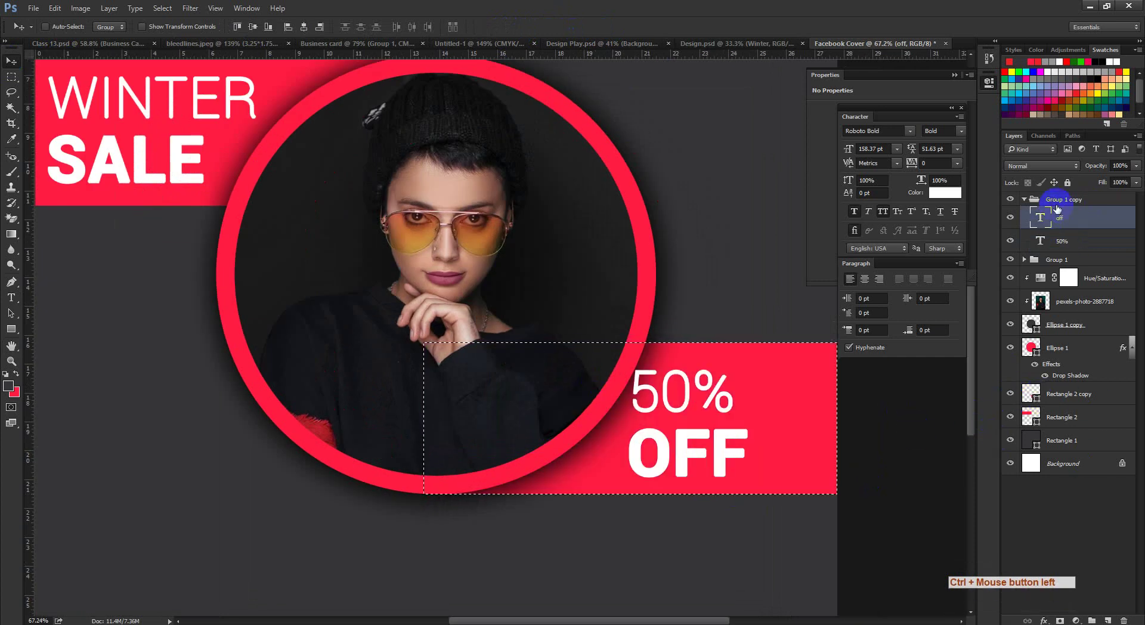
left_click(1024, 199)
left_click(882, 314)
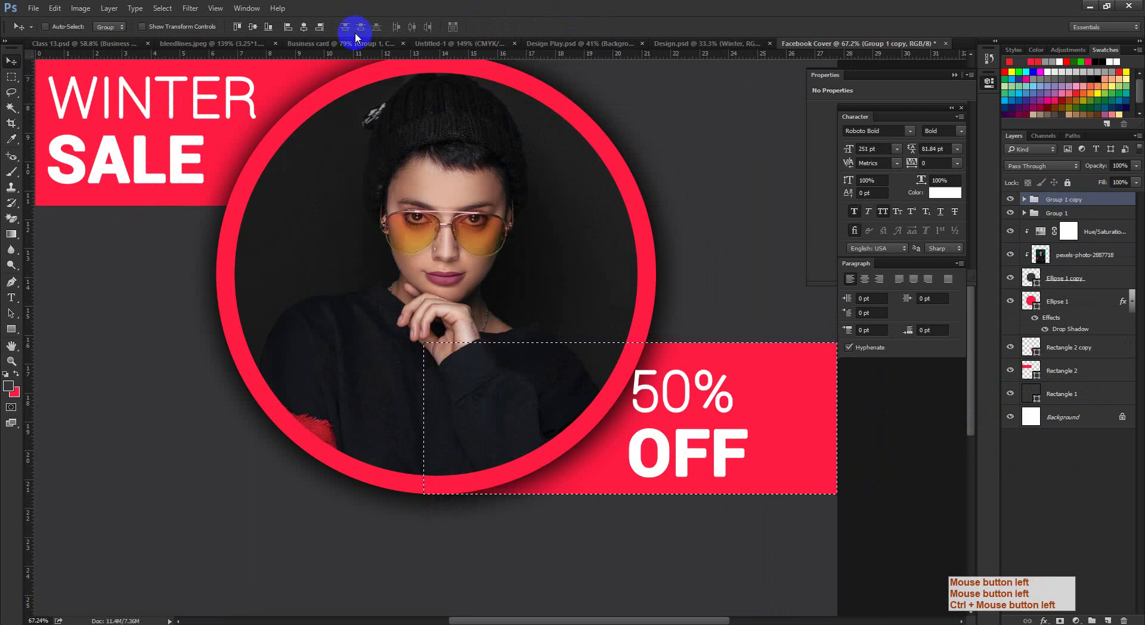
left_click(260, 28)
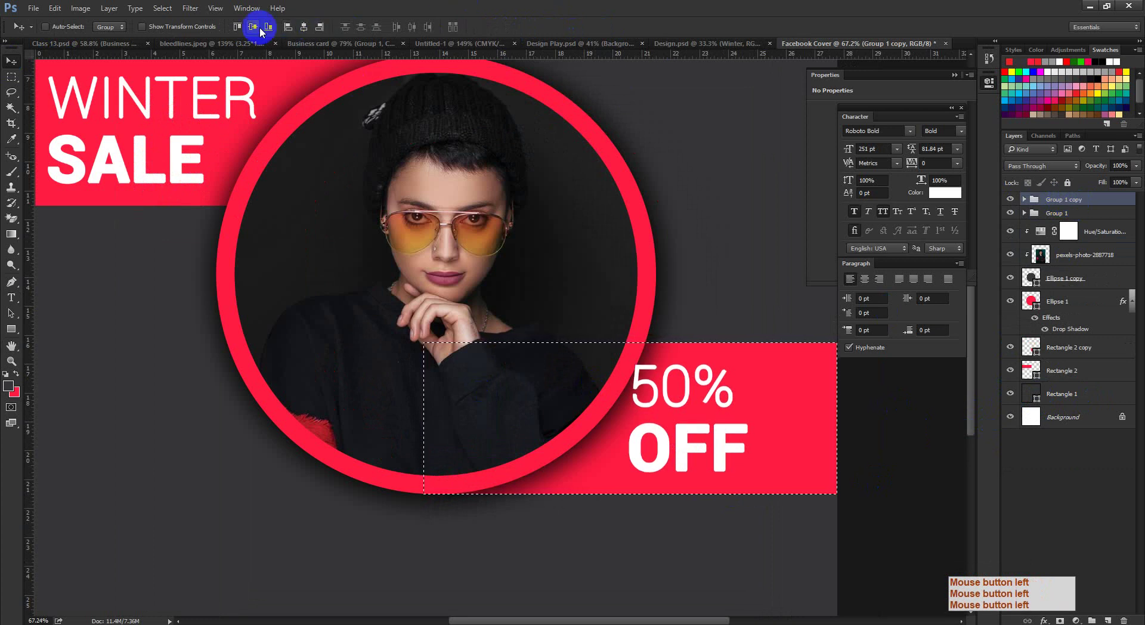
left_click(374, 173, "ctrl")
key("ctrl+d")
left_click(373, 179)
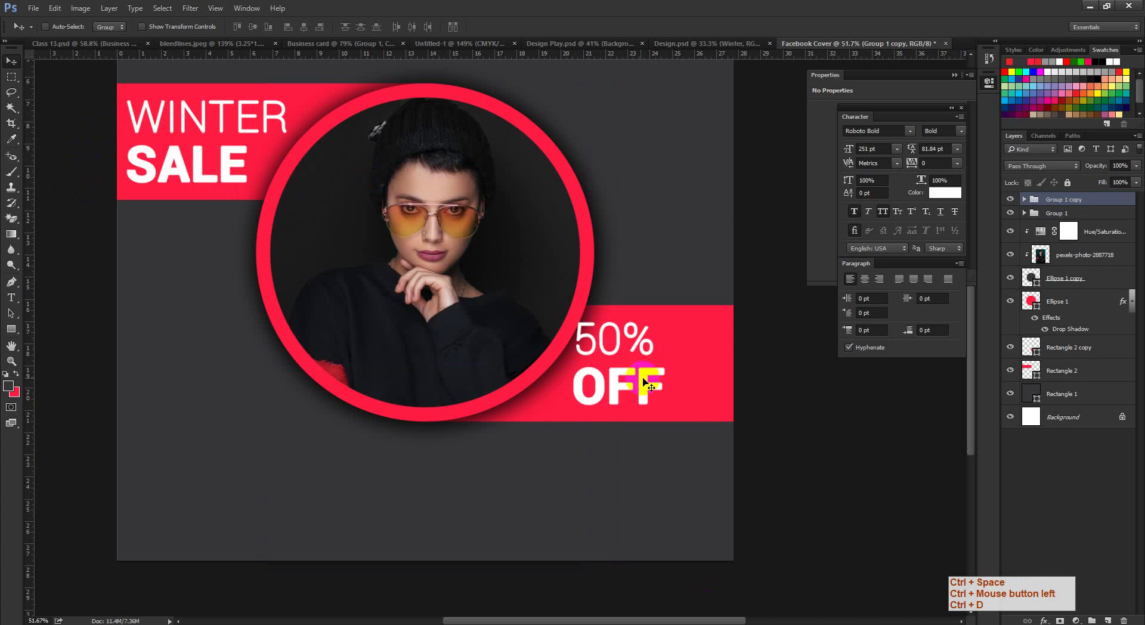
- Move the 50% OFF text group right on the lower banner, leaving a narrow margin at the canvas edge
left_click_drag(650, 391, 712, 394)
key("ctrl+space")
left_click_drag(106, 142, 660, 334)
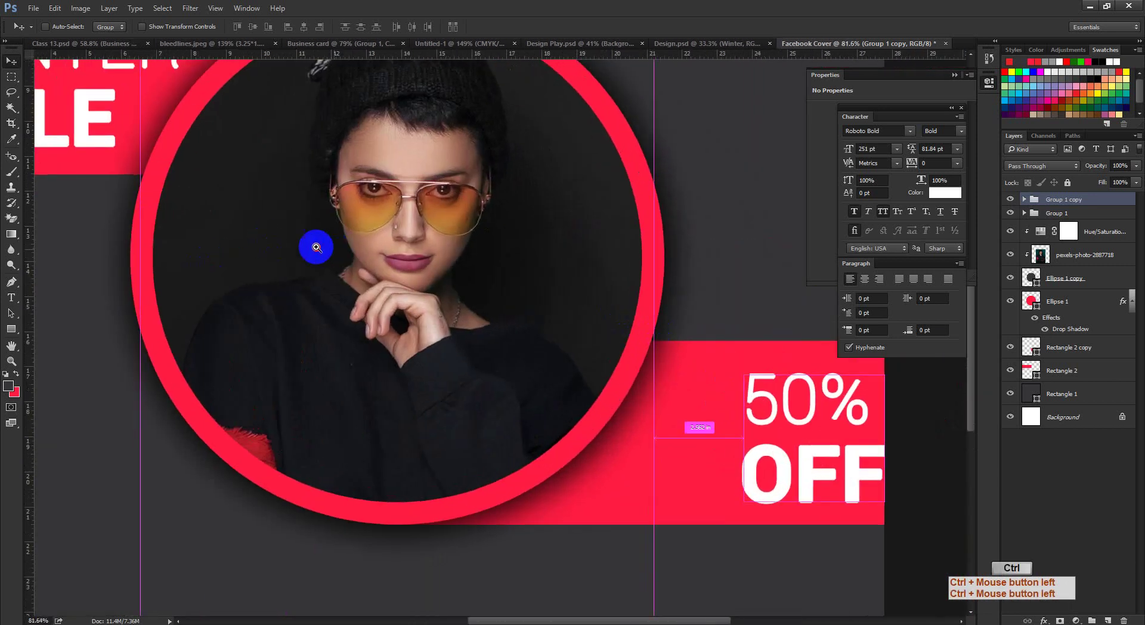
left_click_drag(315, 247, 55, 358)
left_click(18, 330)
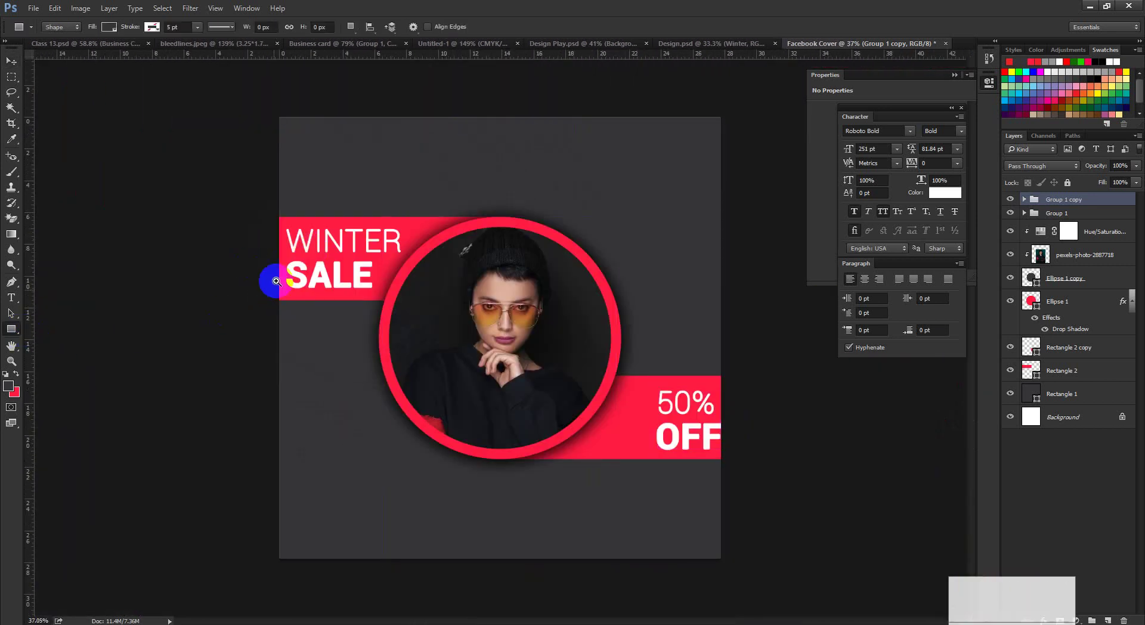
left_click_drag(274, 281, 615, 451)
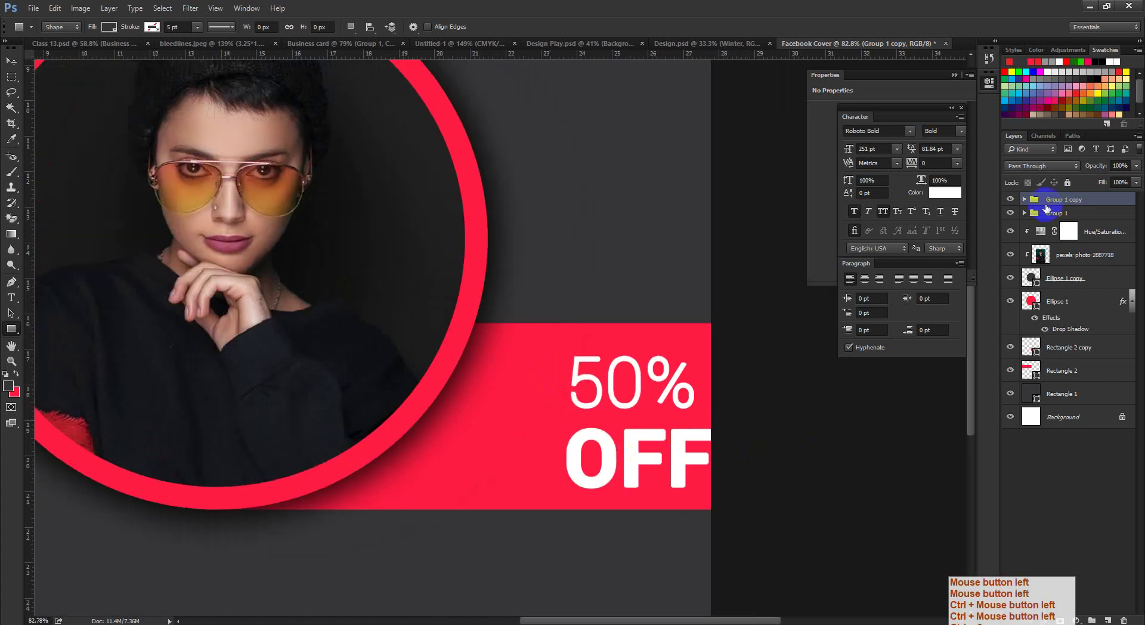
left_click(681, 385)
left_click(11, 61)
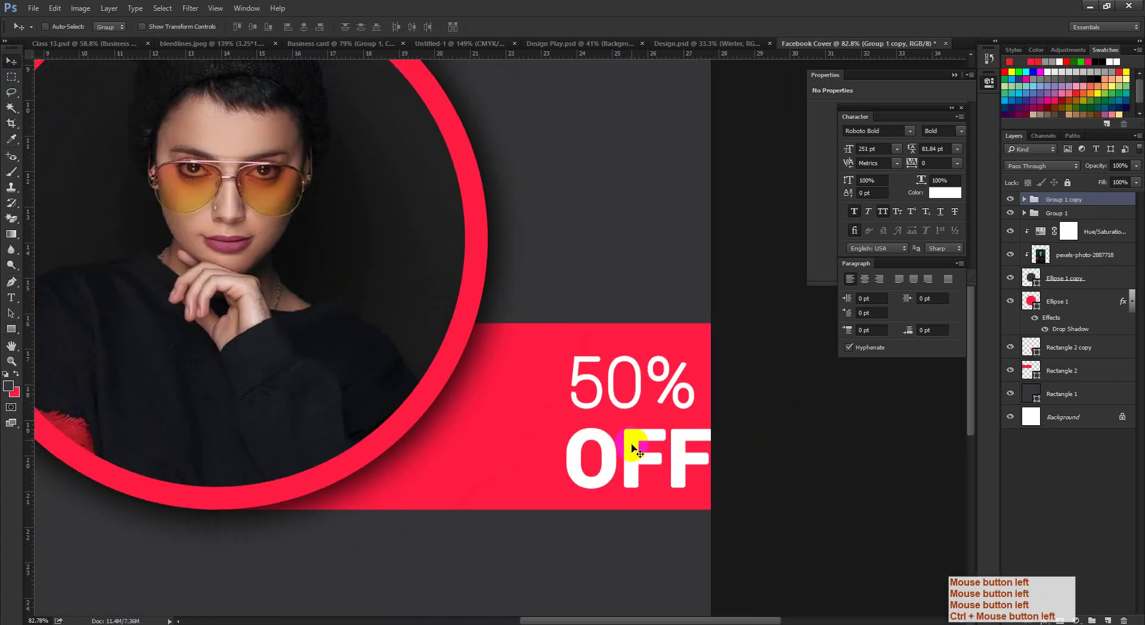
left_click_drag(634, 447, 621, 448)
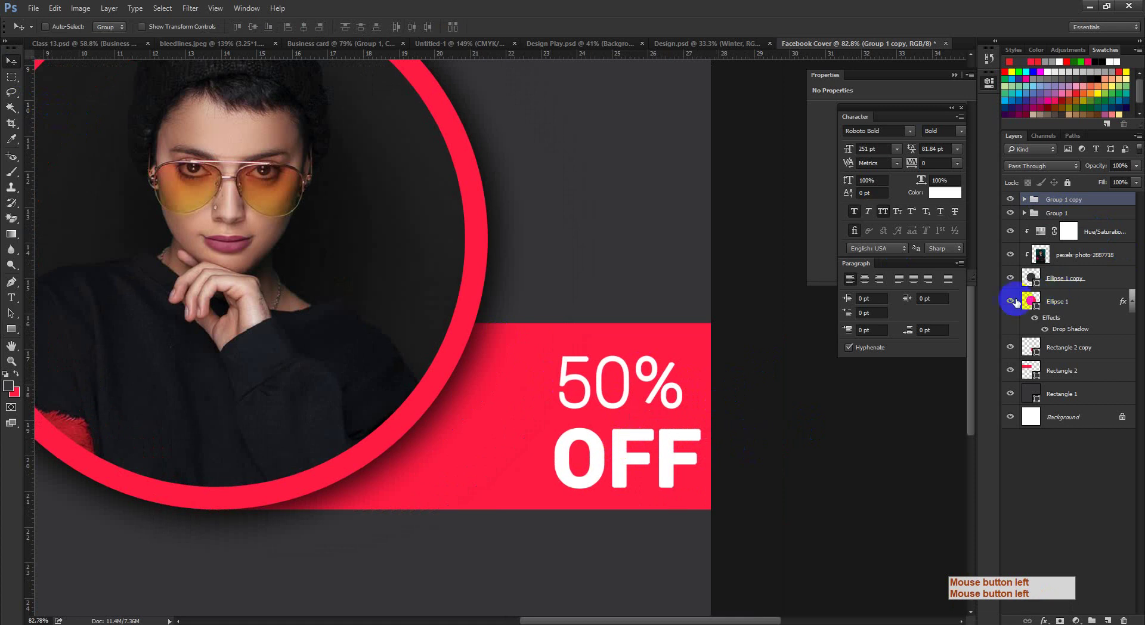
- Re-centre the 50% OFF group vertically against a selection of Rectangle 2 copy, and clear the selection
left_click(1031, 347, "ctrl")
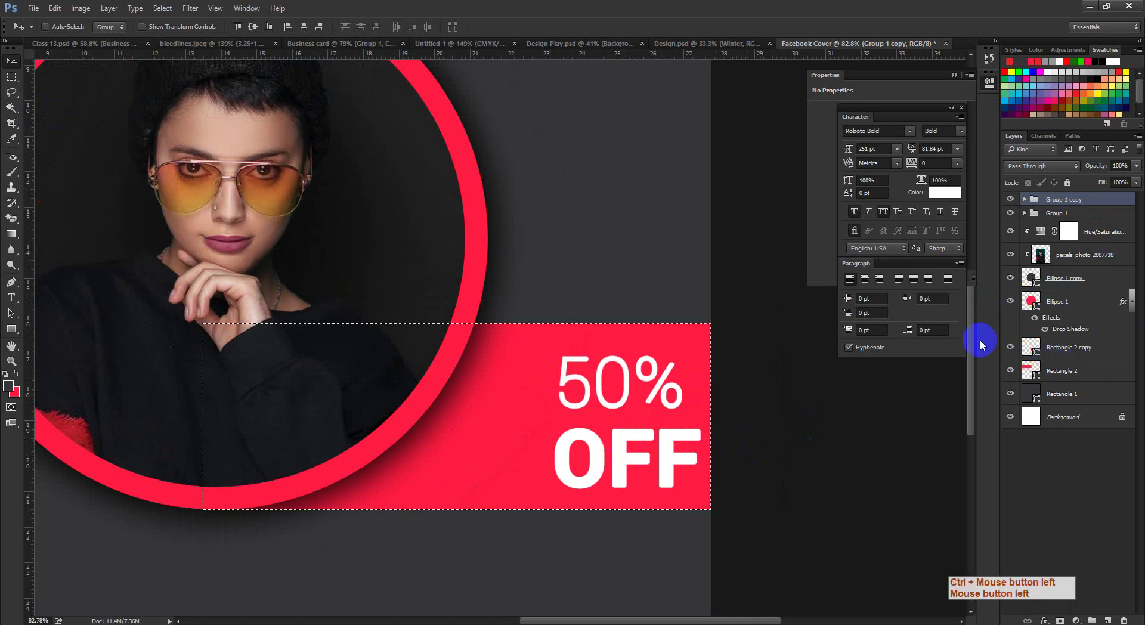
left_click(253, 27)
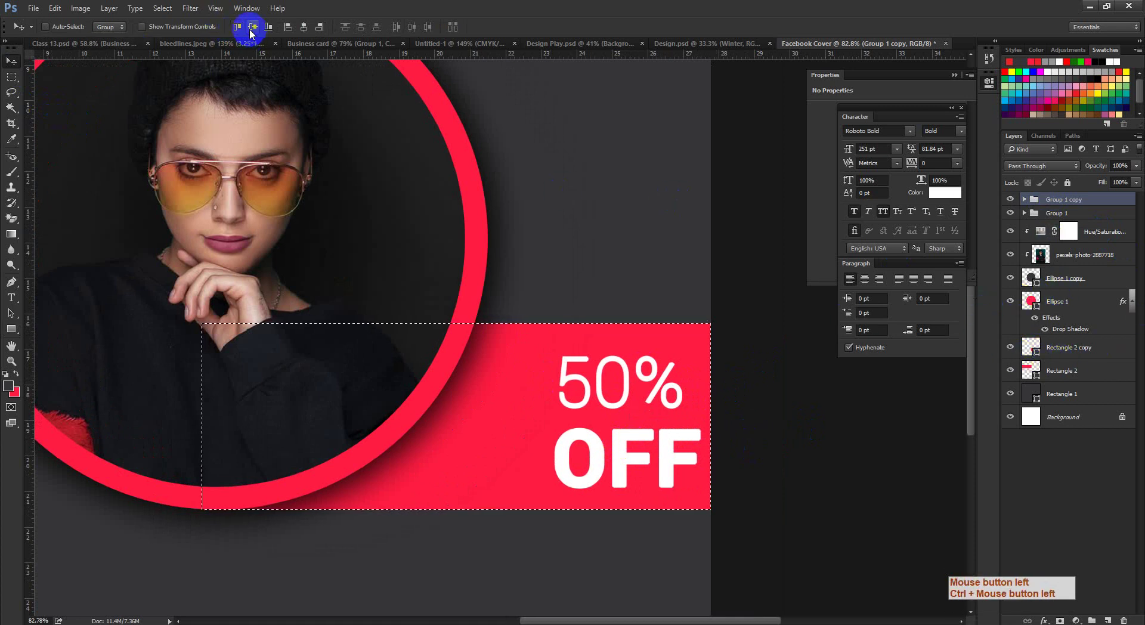
left_click(252, 27)
left_click(251, 28)
key("ctrl+d")
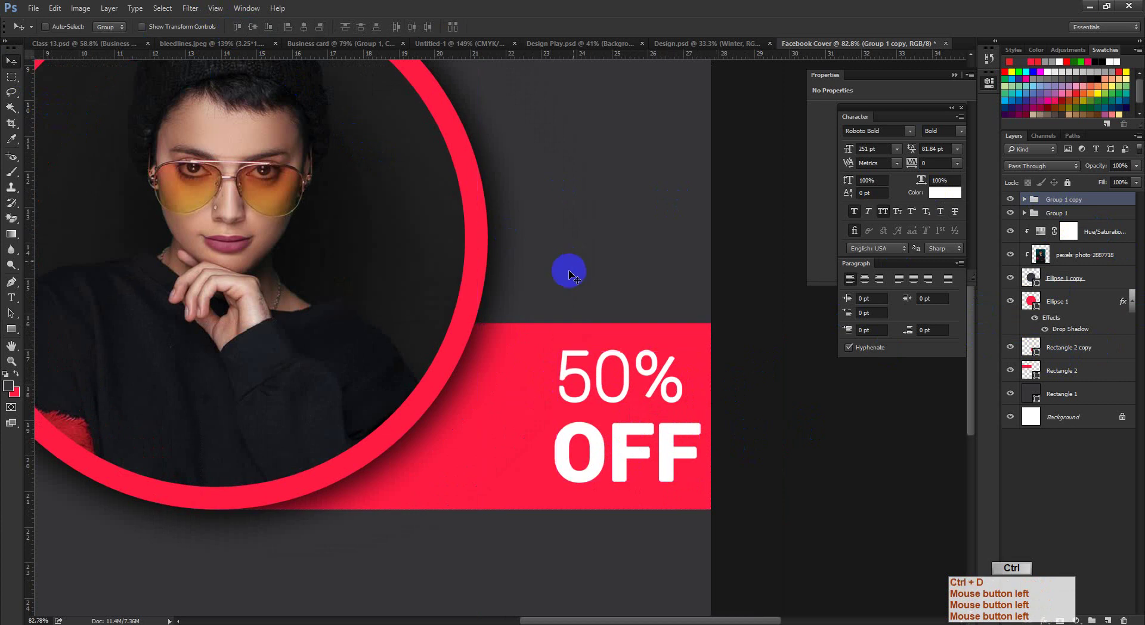
key("ctrl+space")
left_click_drag(569, 275, 521, 307)
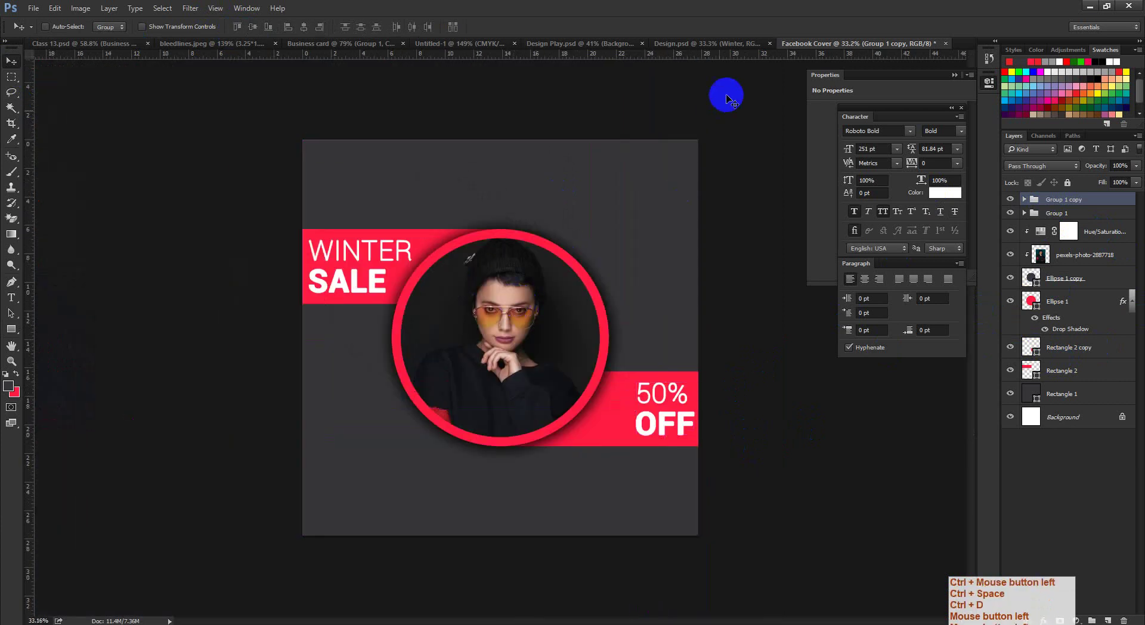
- Check the Shop Now button in Design.psd and draw a rectangle about 585 × 209 px in the lower-left area of the Facebook Cover canvas
left_click(716, 43)
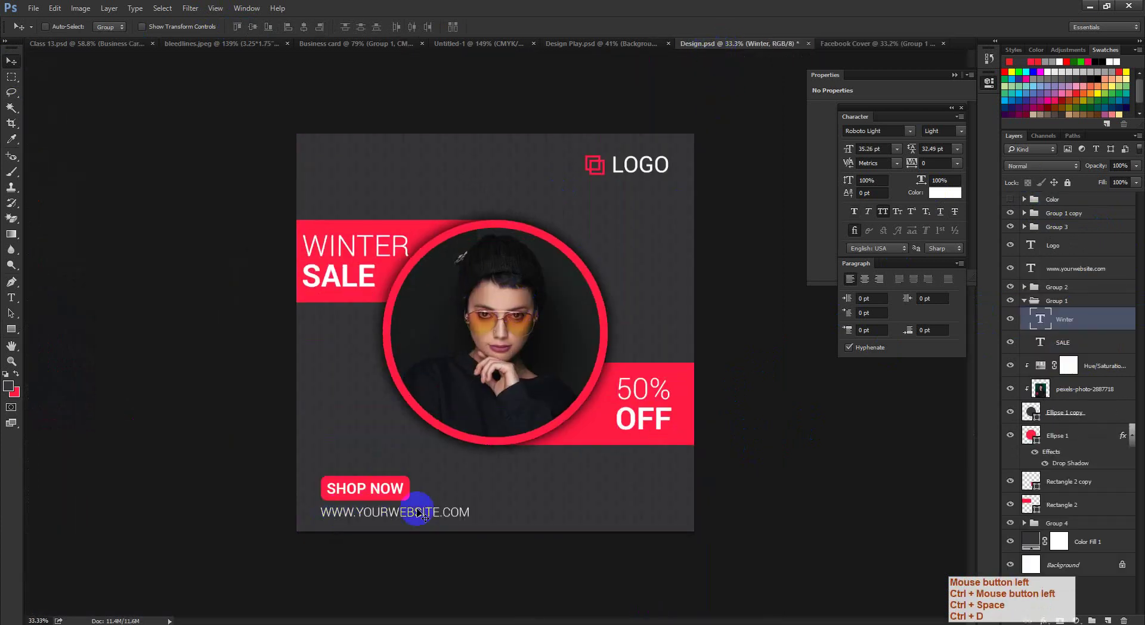
left_click(874, 44)
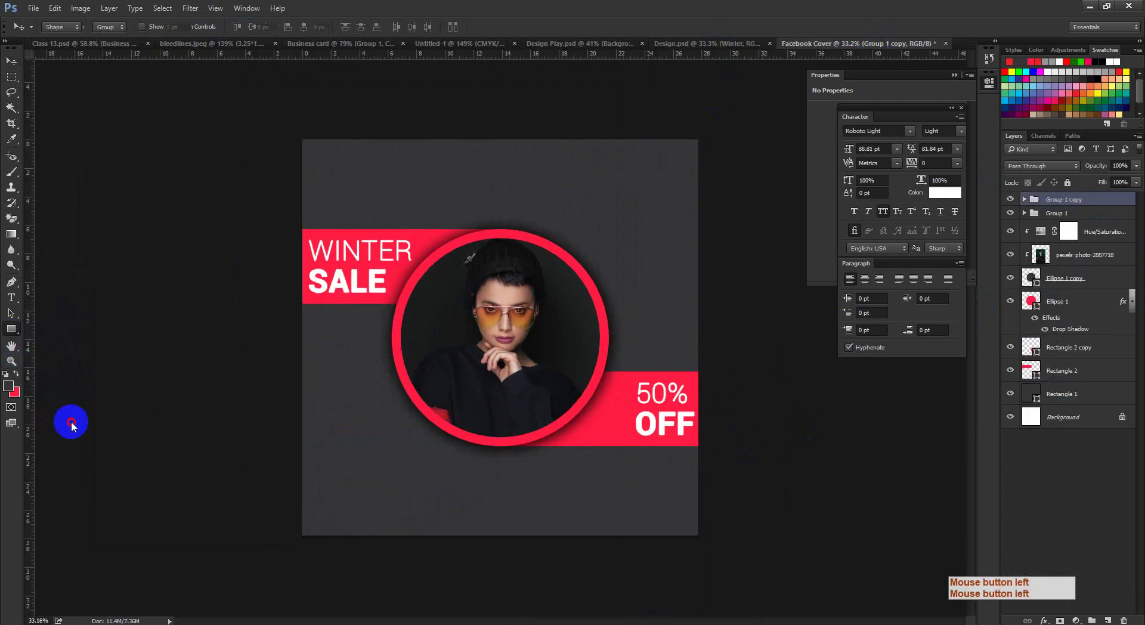
left_click(11, 329)
left_click(74, 339)
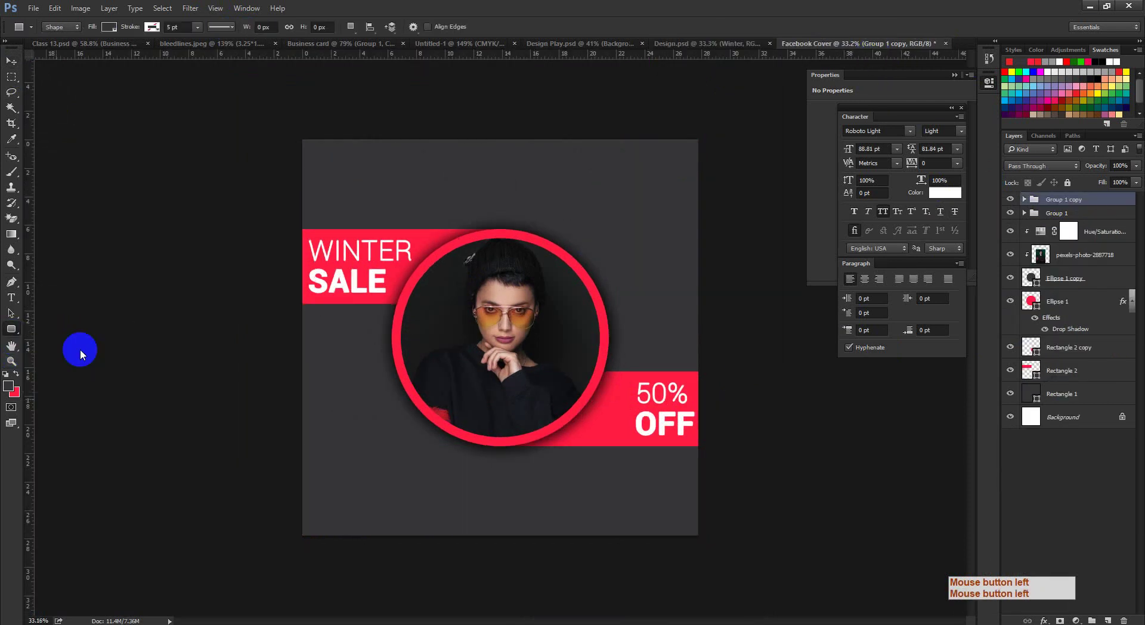
left_click_drag(302, 455, 315, 460)
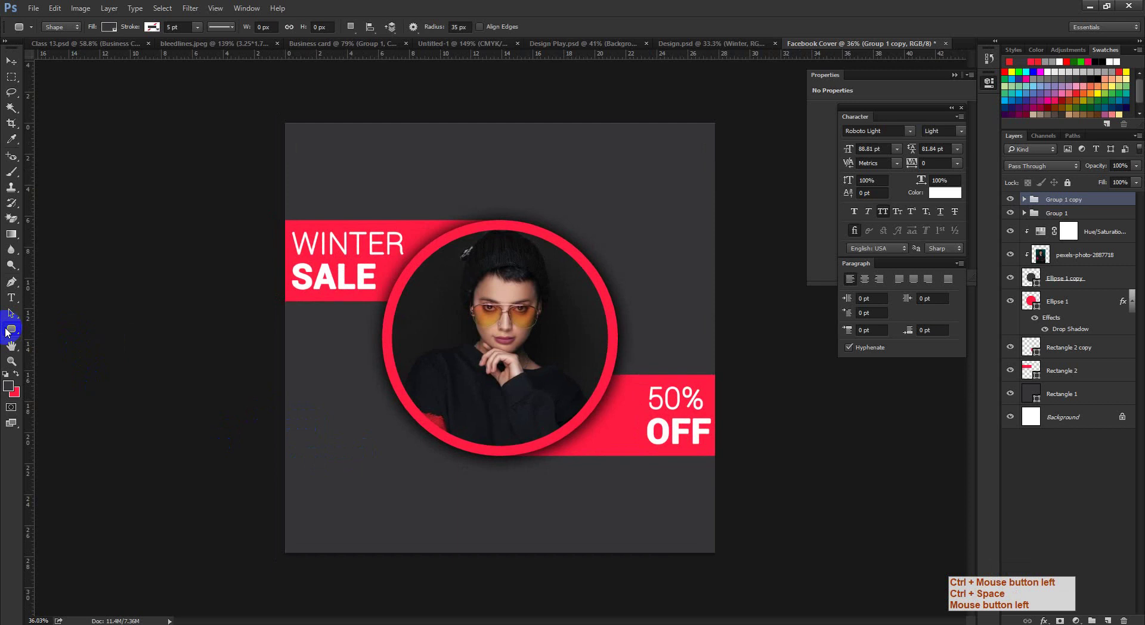
left_click(11, 328)
left_click(59, 330)
left_click_drag(295, 459, 500, 561)
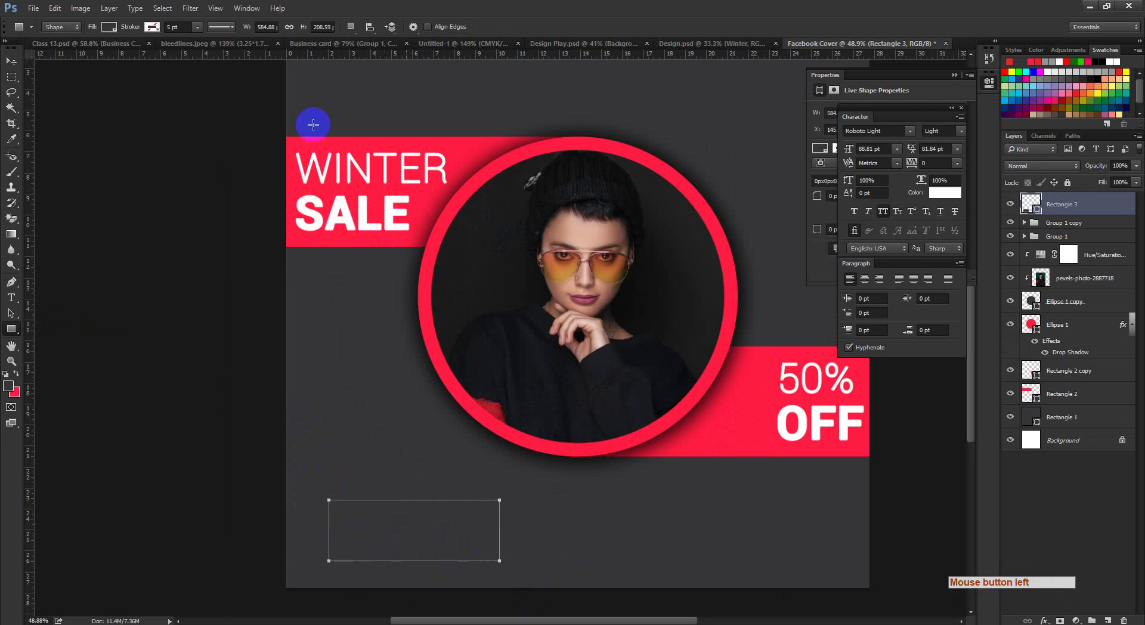
- Fill the new button rectangle with the red sampled from the upper banner, #ff1c41
left_click_drag(1052, 253, 1037, 208)
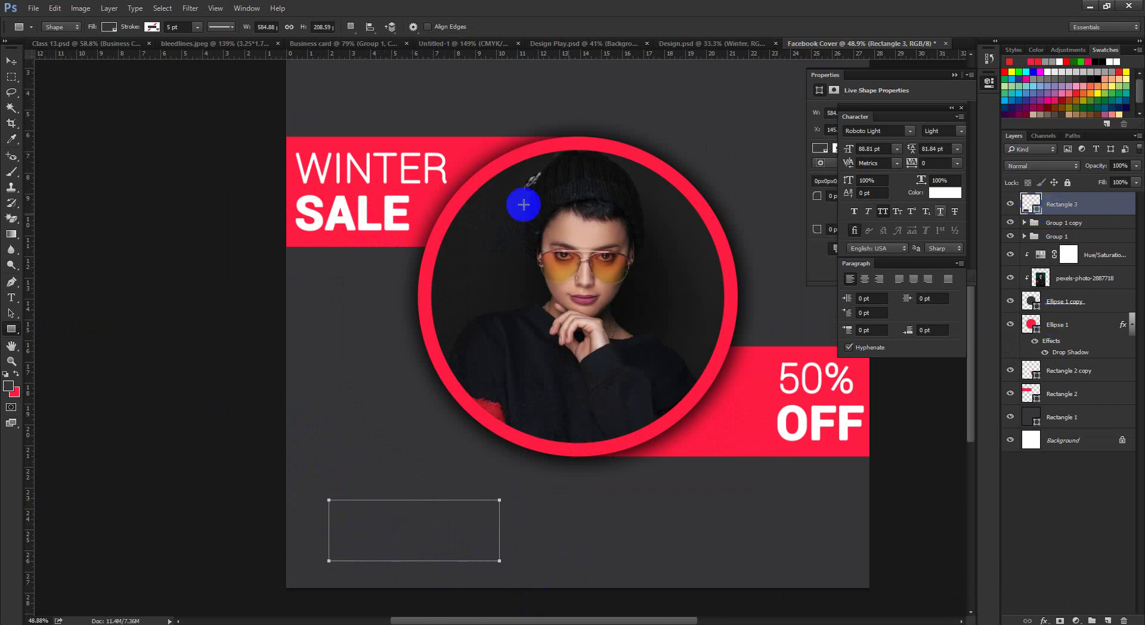
double_click(1035, 206)
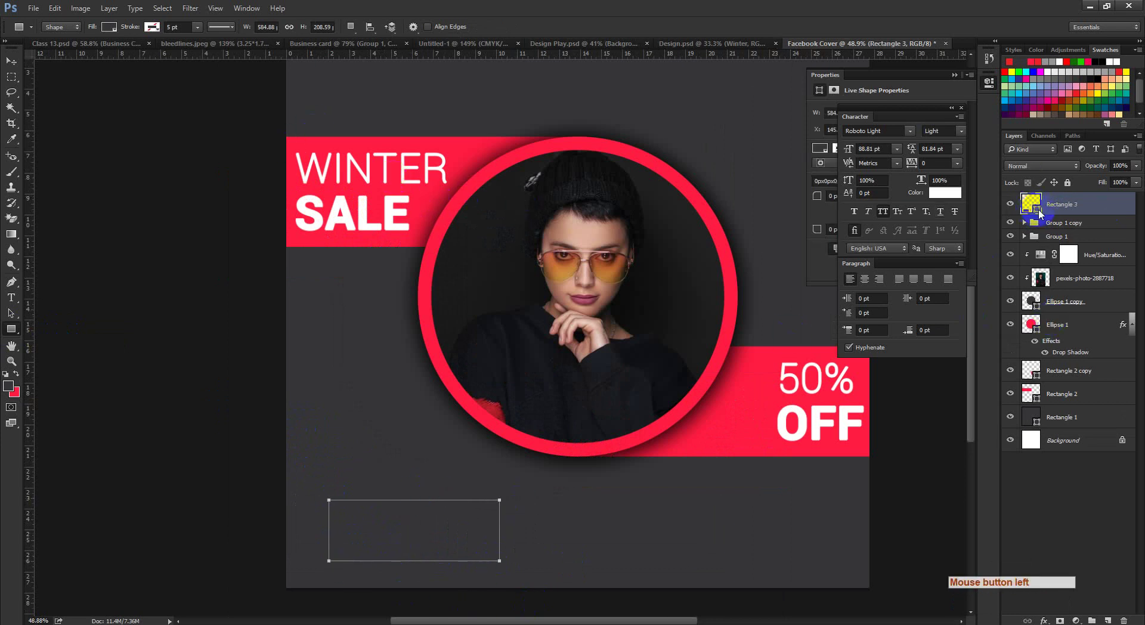
left_click(391, 139)
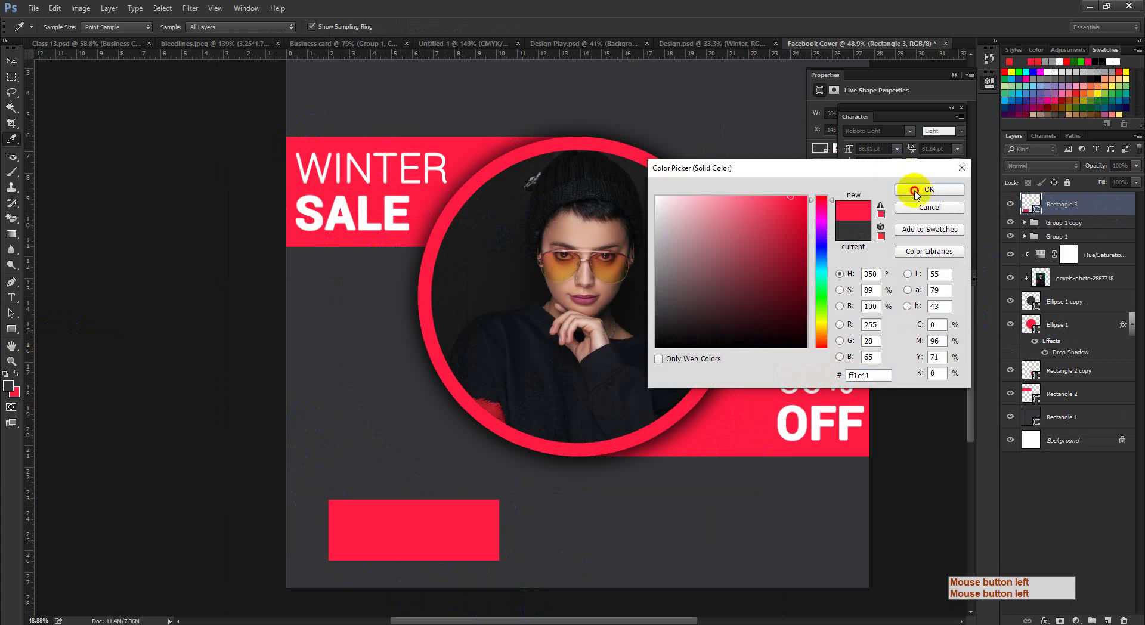
left_click(916, 191)
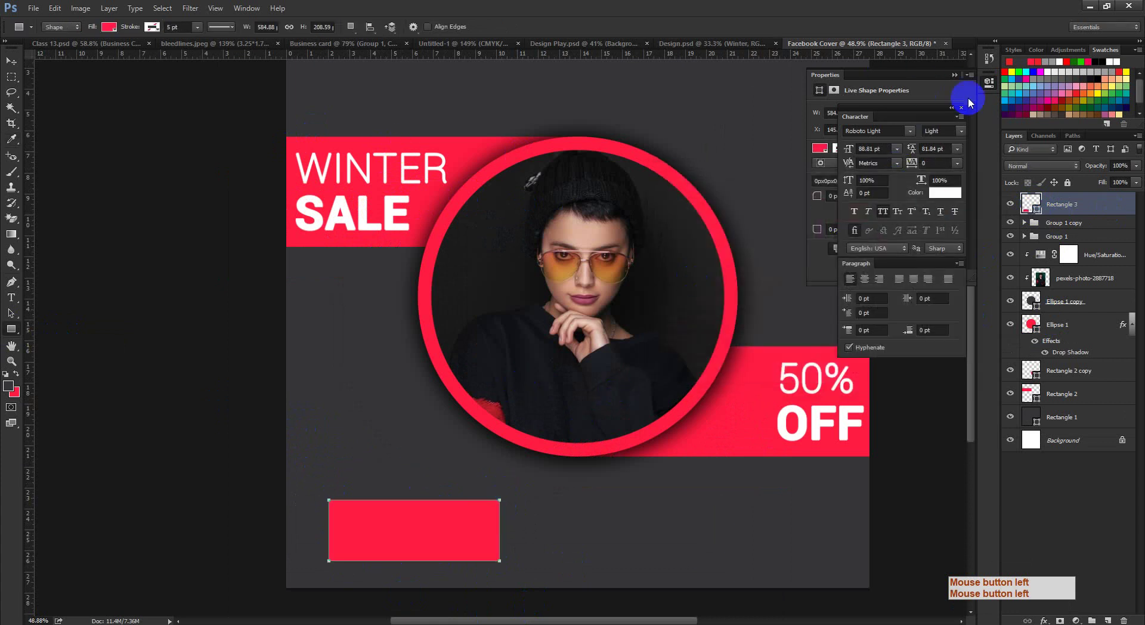
- Uncover the button rectangle's shape properties and set all four corner radii to 20 px
left_click(951, 108)
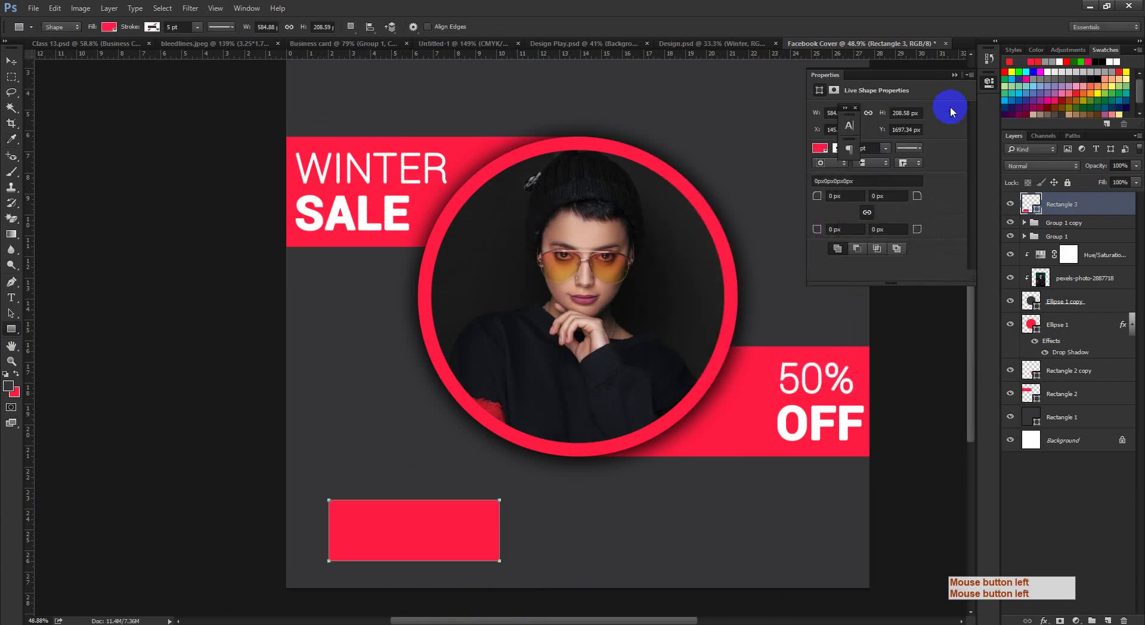
left_click(843, 109)
left_click(932, 80)
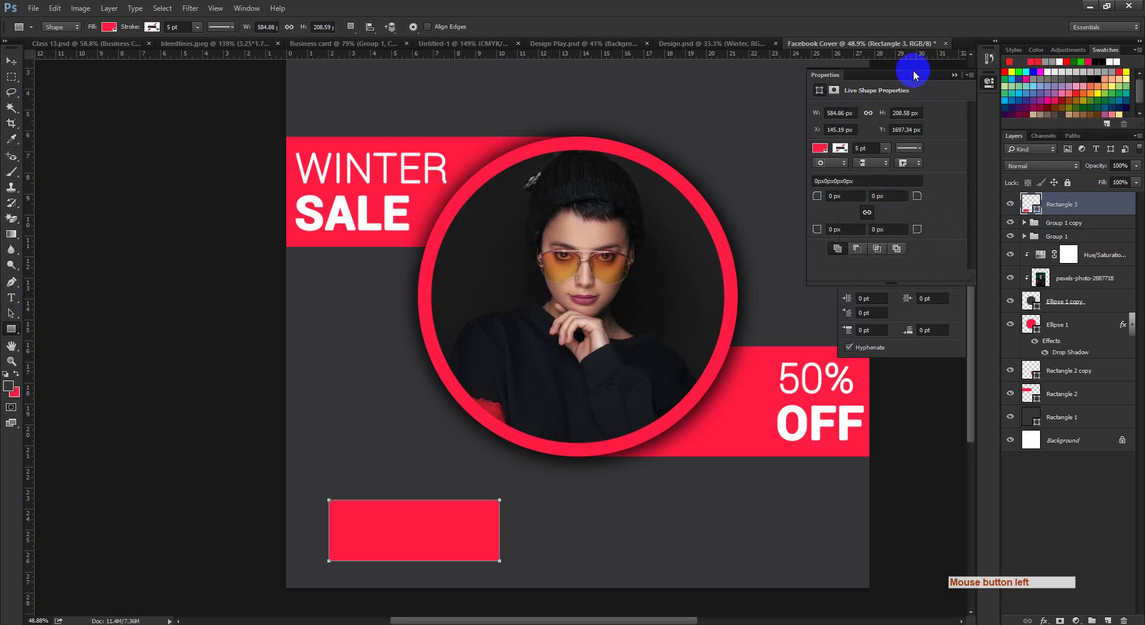
left_click(835, 196)
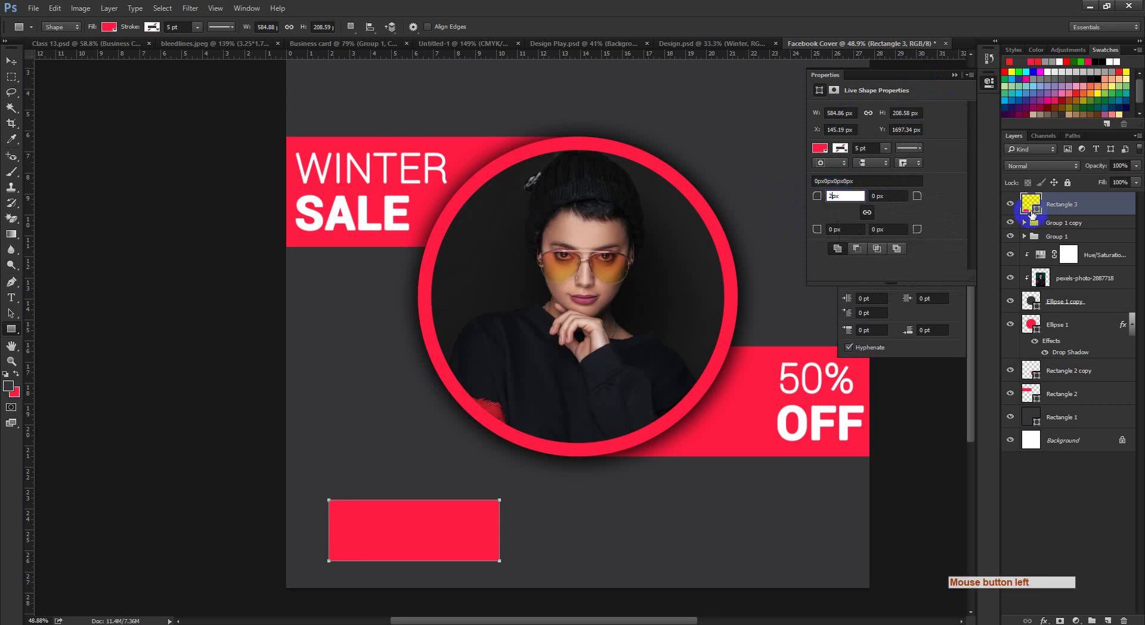
key("Return")
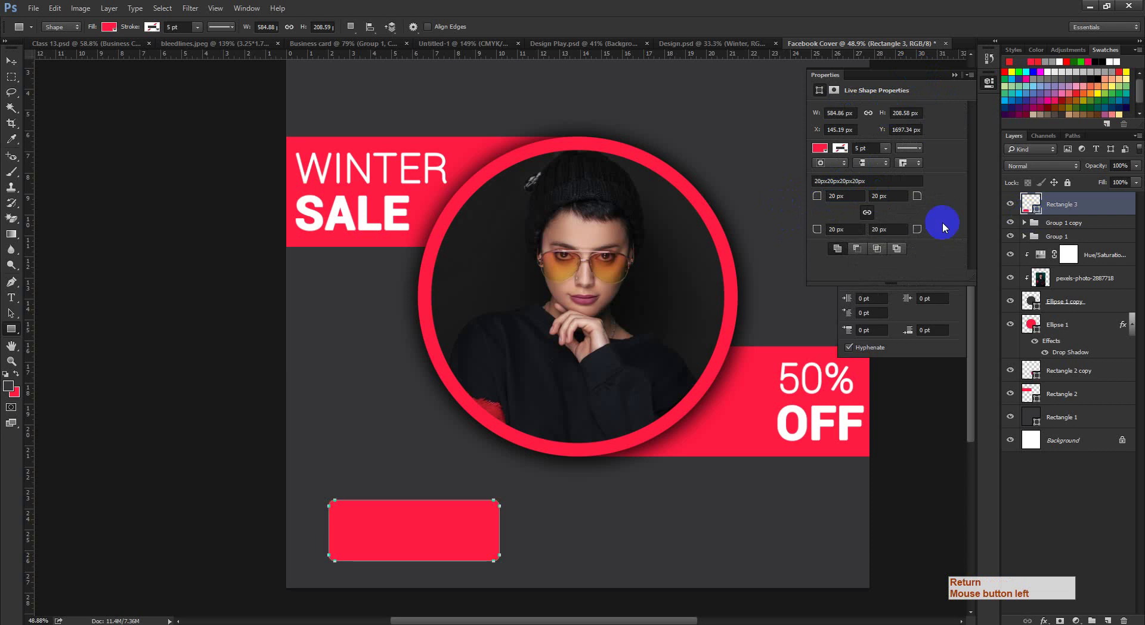
- Increase all four corner radii of the button rectangle, trying 50 px and settling on 70 px
left_click(835, 196)
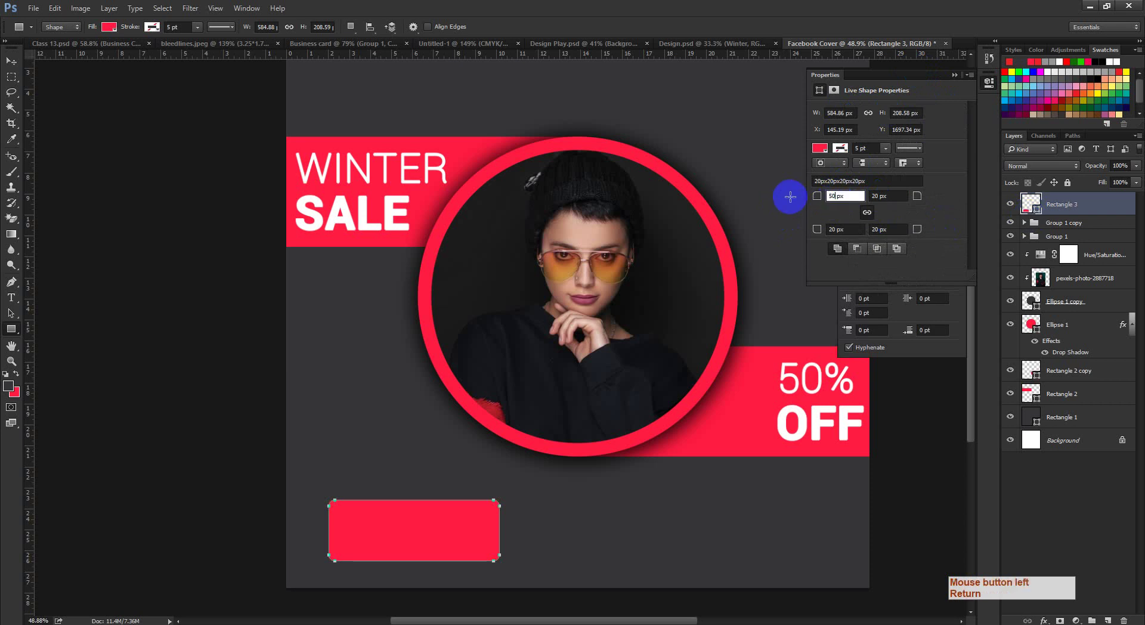
type("50 px")
key("Return")
left_click(854, 199)
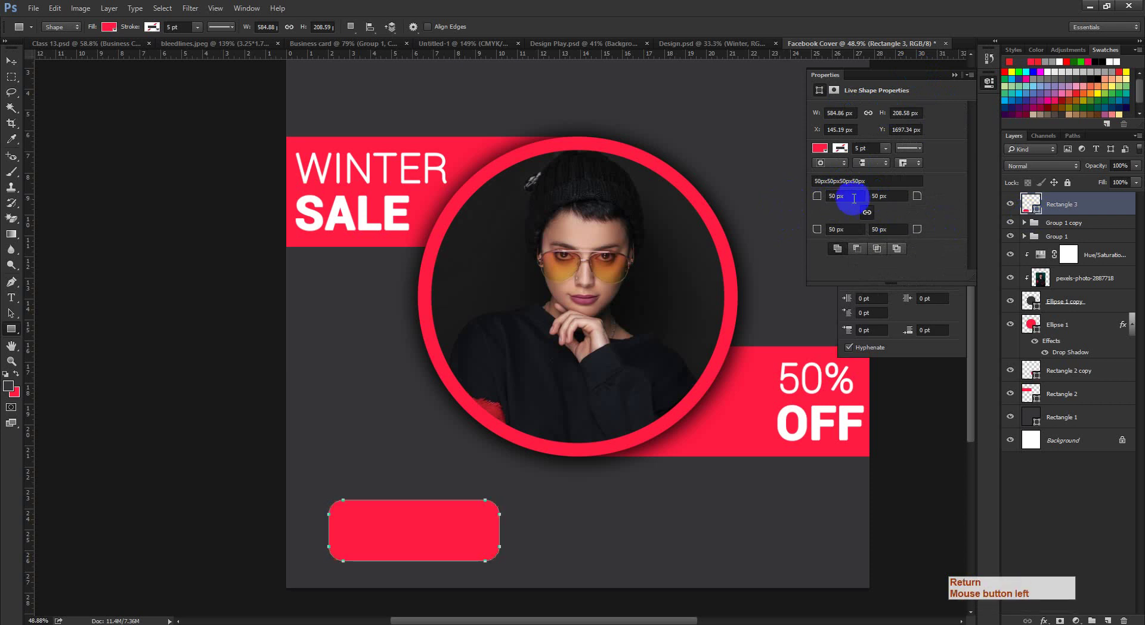
key("Return")
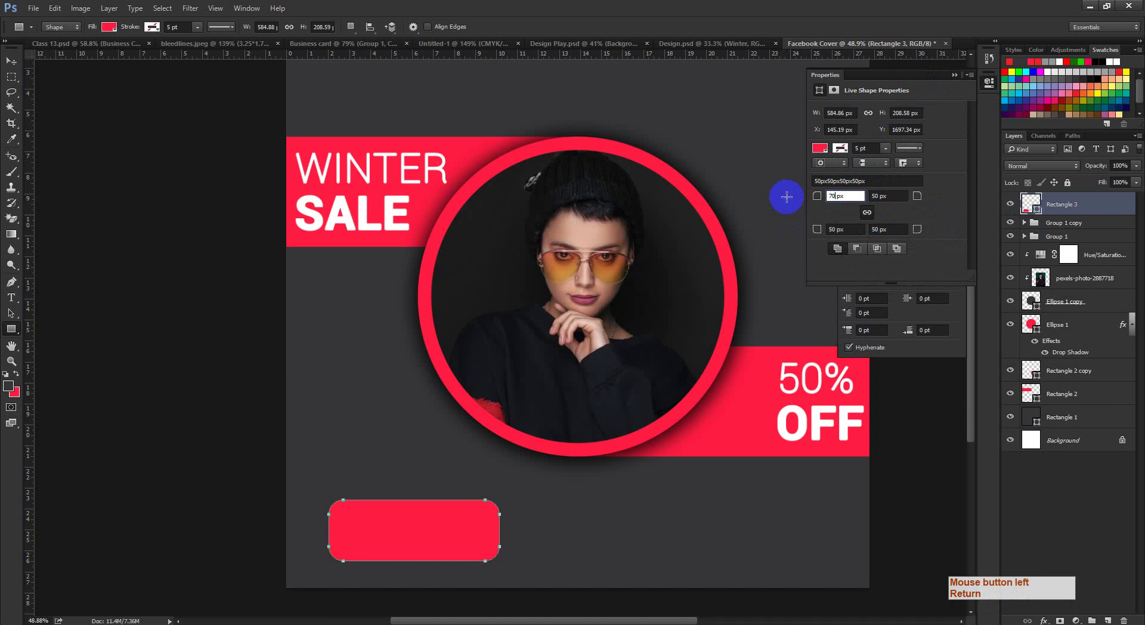
type("70")
left_click(787, 197)
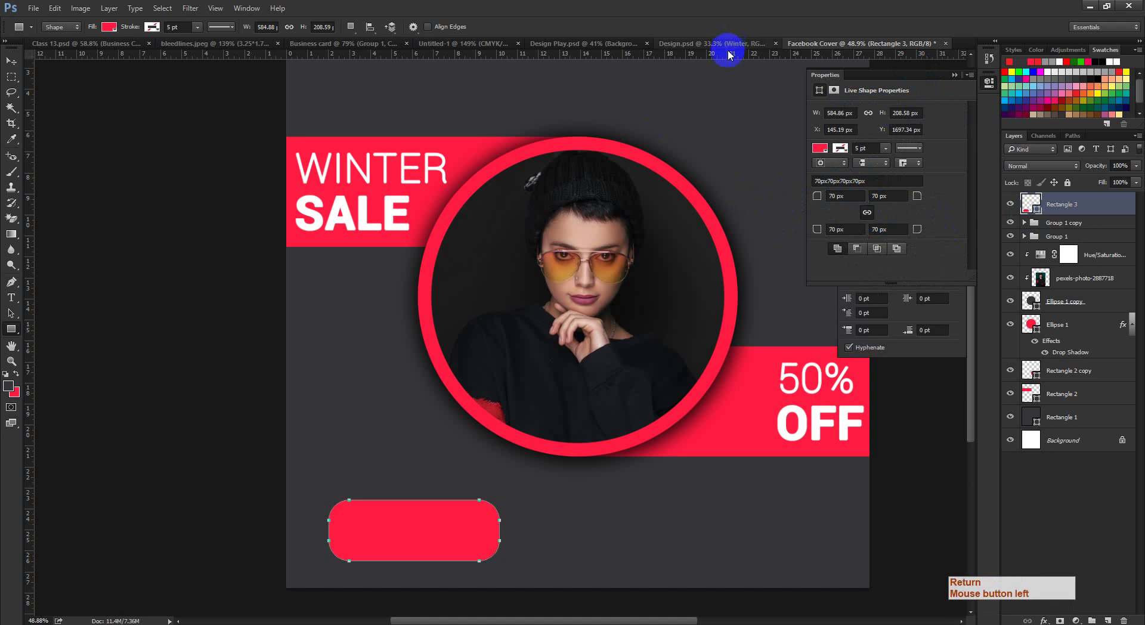
- Compare with the Shop Now button in Design.psd, return to the Facebook Cover document and collapse the shape properties
left_click(729, 48)
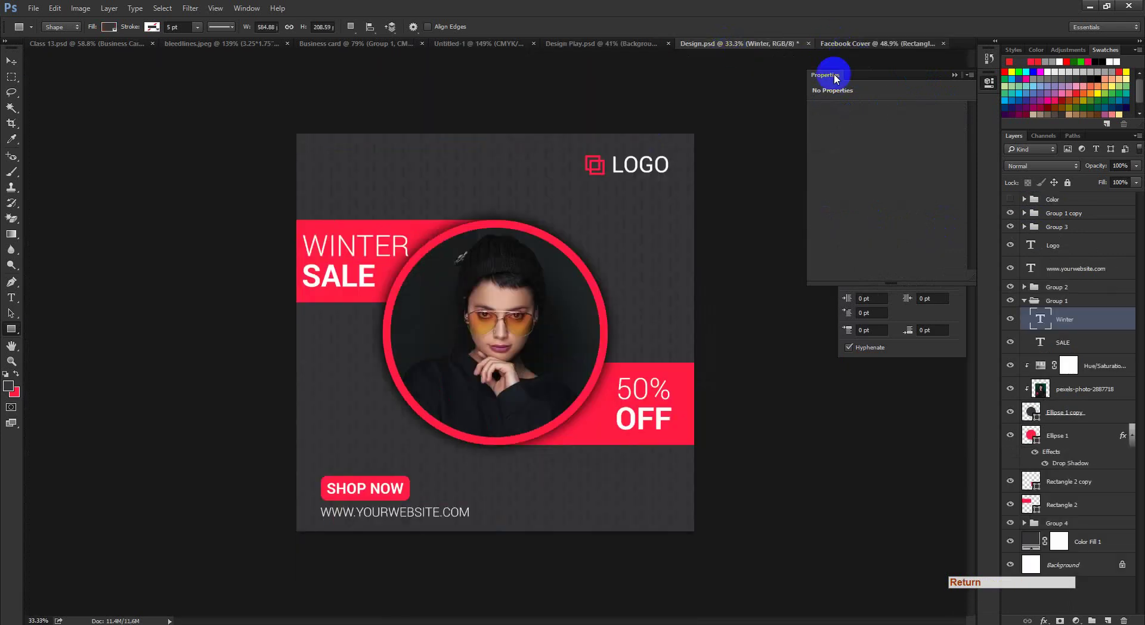
left_click(831, 43)
left_click(11, 61)
left_click_drag(557, 460, 481, 465)
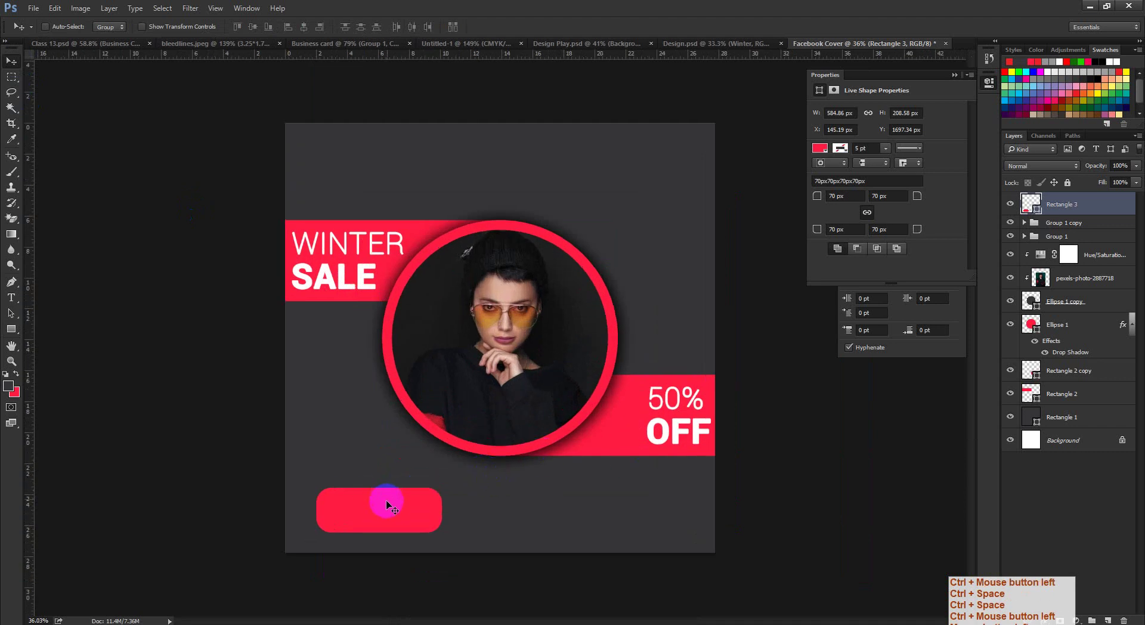
left_click_drag(461, 408, 477, 420)
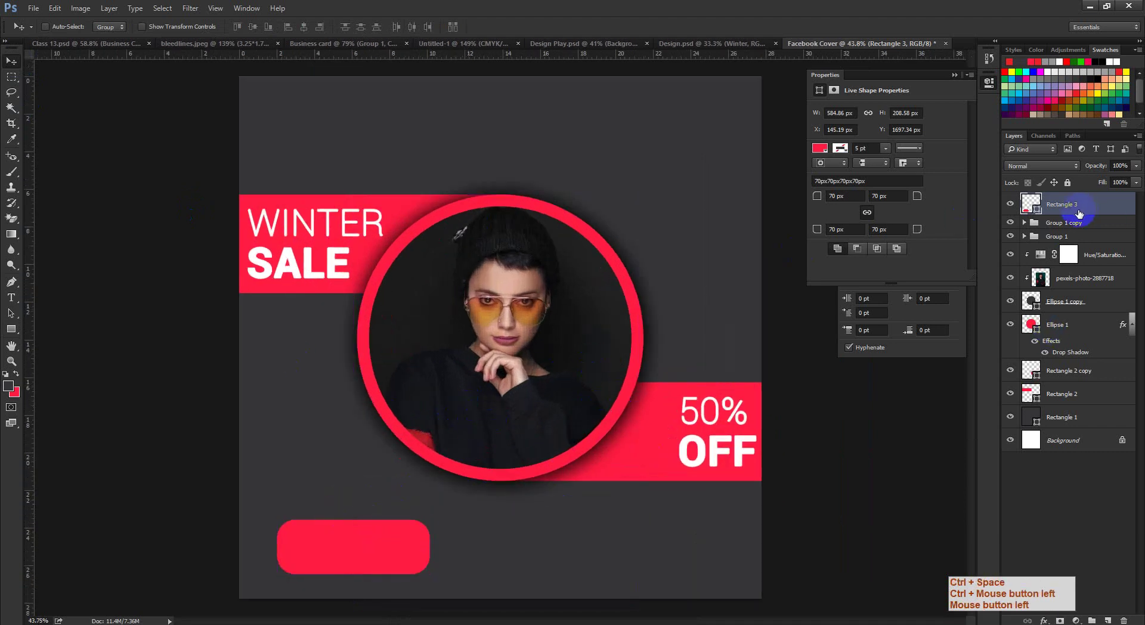
left_click(1076, 222)
left_click(1074, 206)
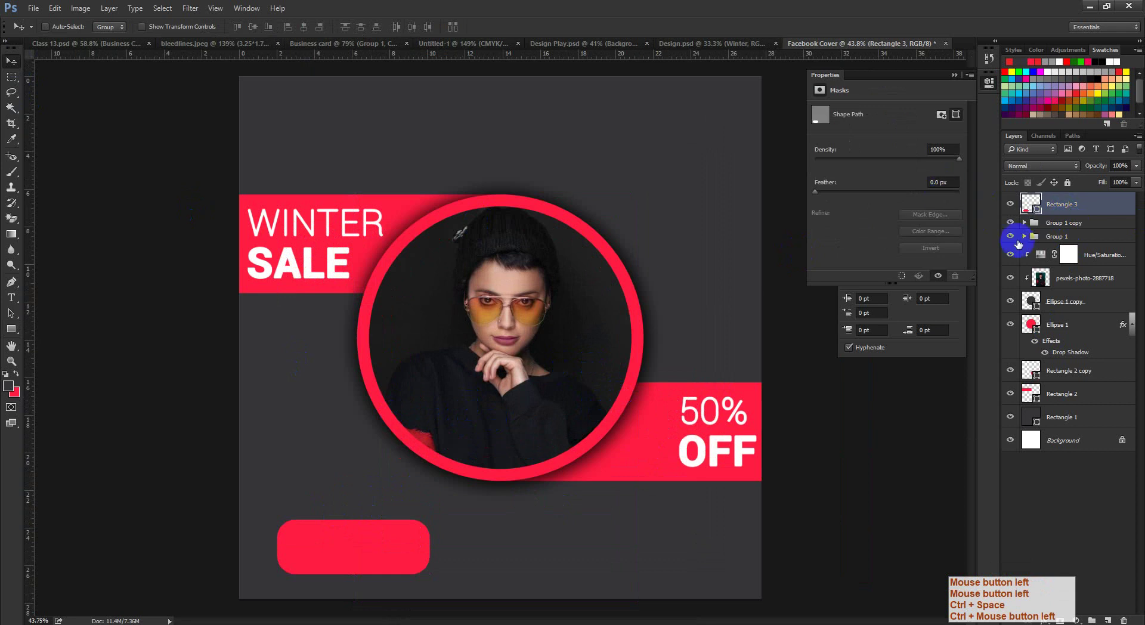
left_click(953, 75)
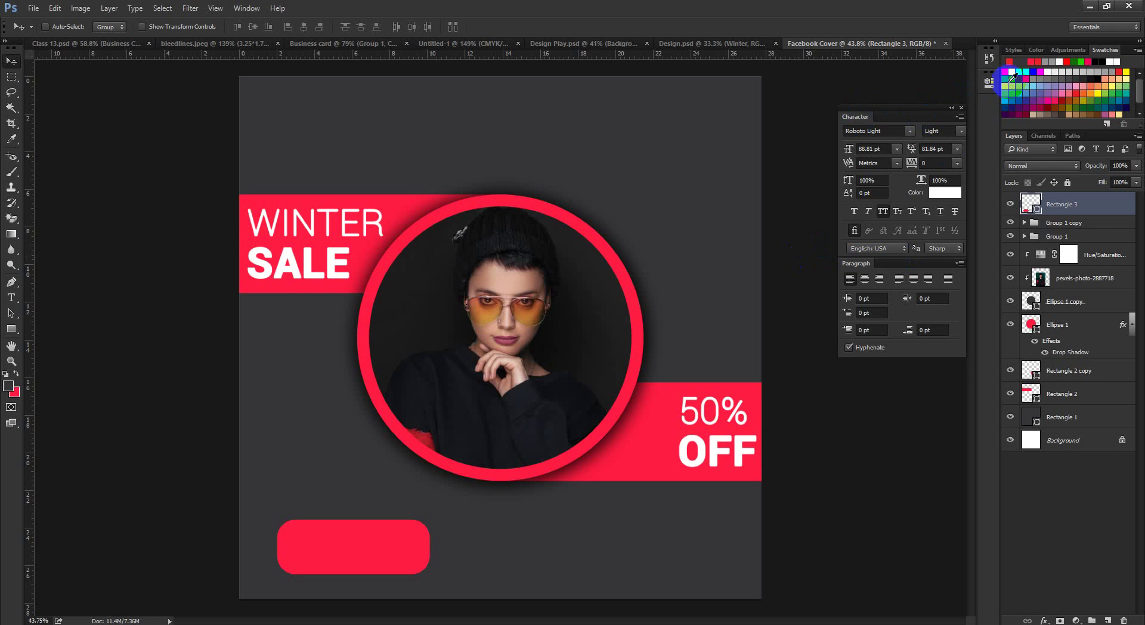
left_click(988, 83)
left_click(988, 83)
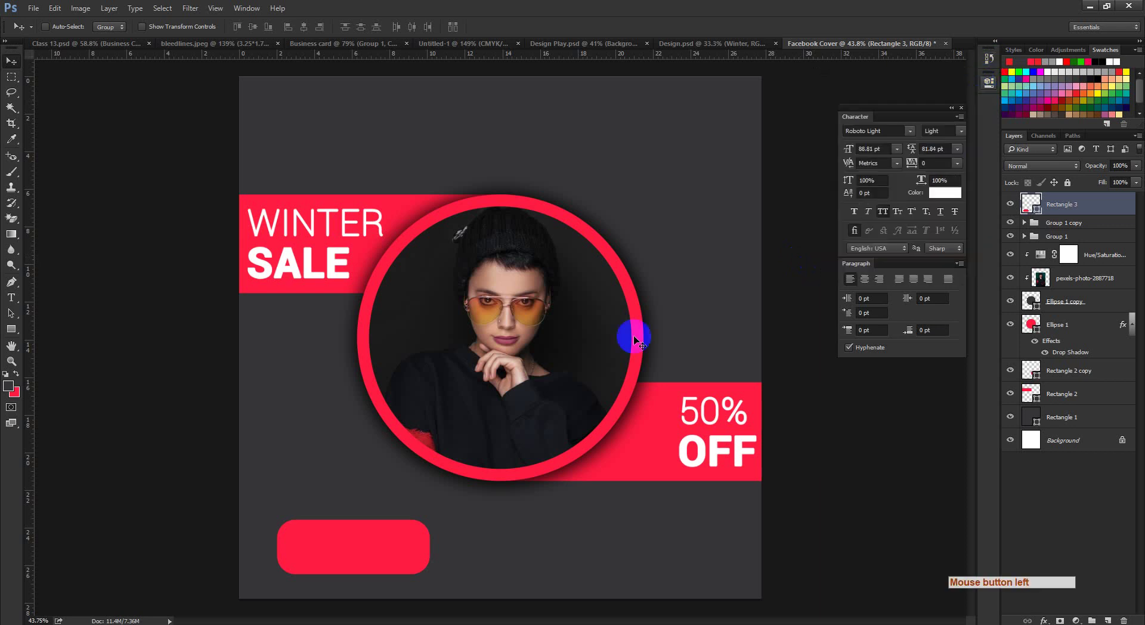
- Add the white text SHOP NOW just above the red button and set it in Roboto Bold
left_click_drag(567, 392, 535, 404)
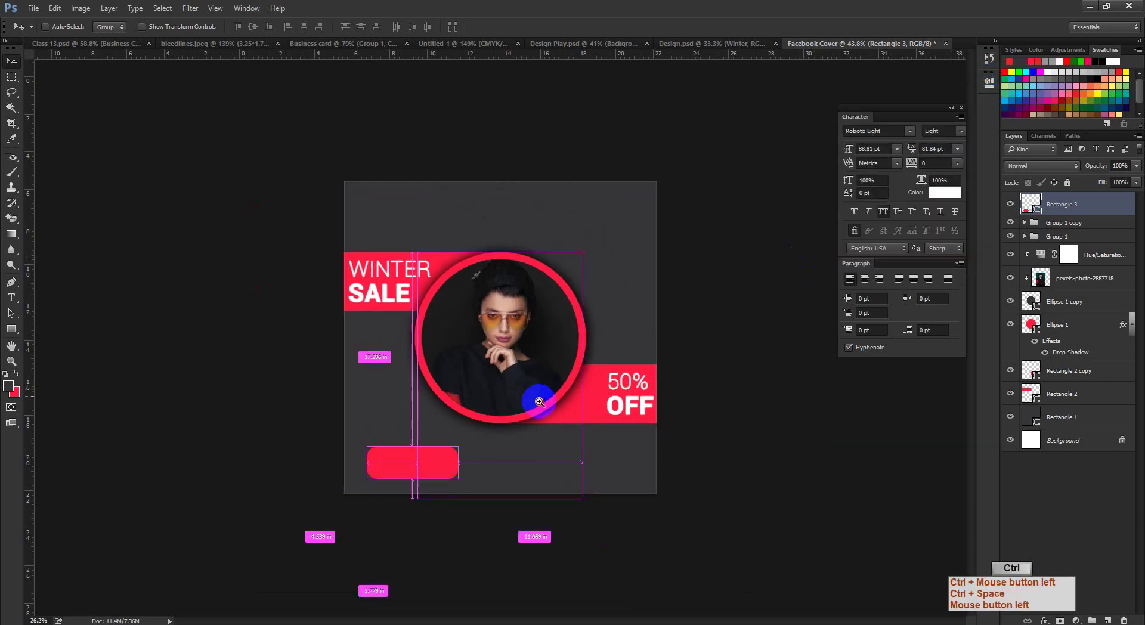
left_click(10, 297)
left_click(393, 434)
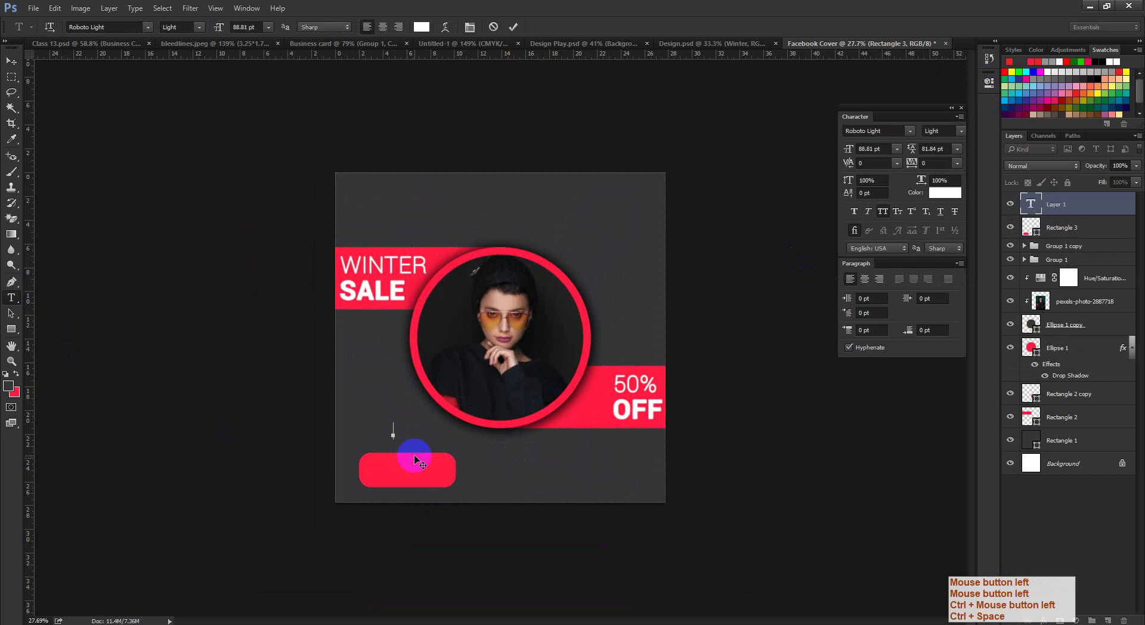
type("S")
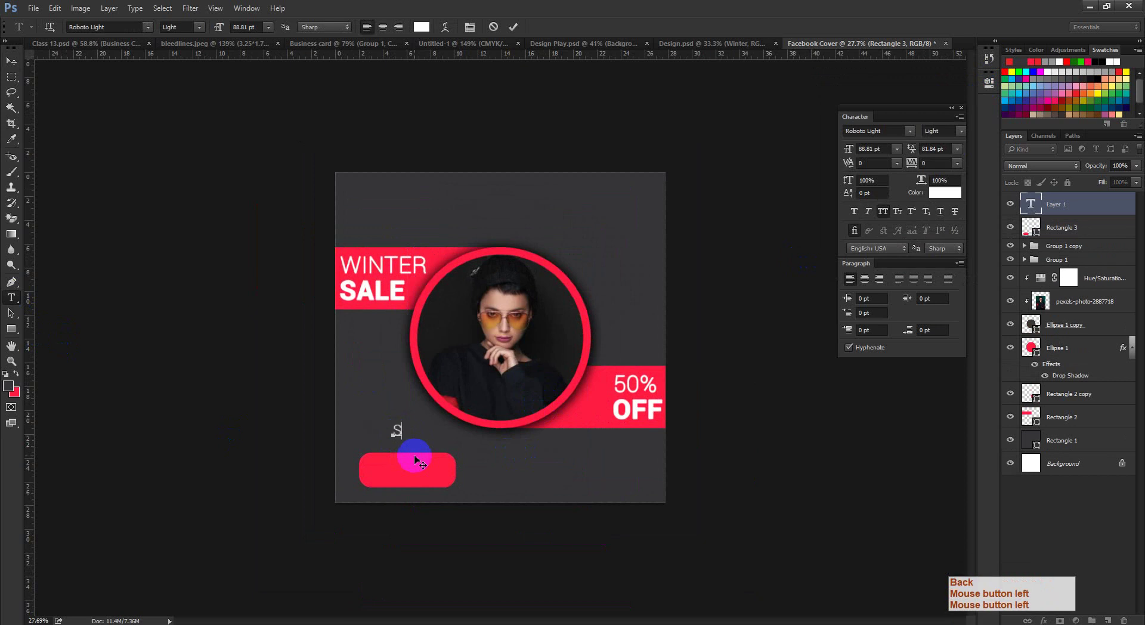
type("HOP NOW")
key("ctrl+a")
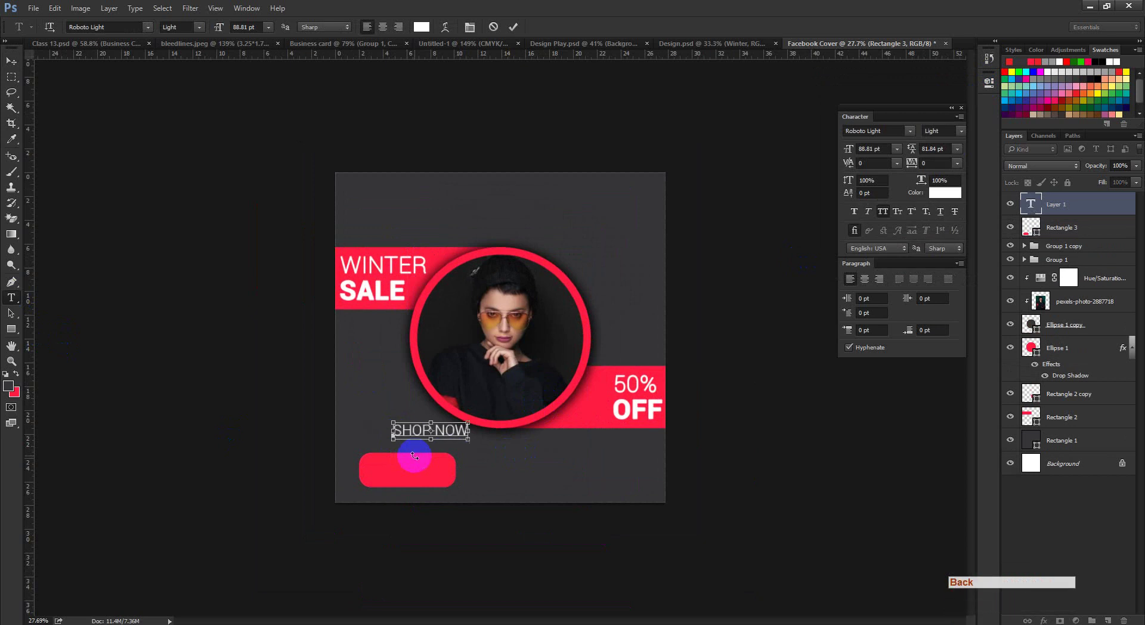
left_click(955, 131)
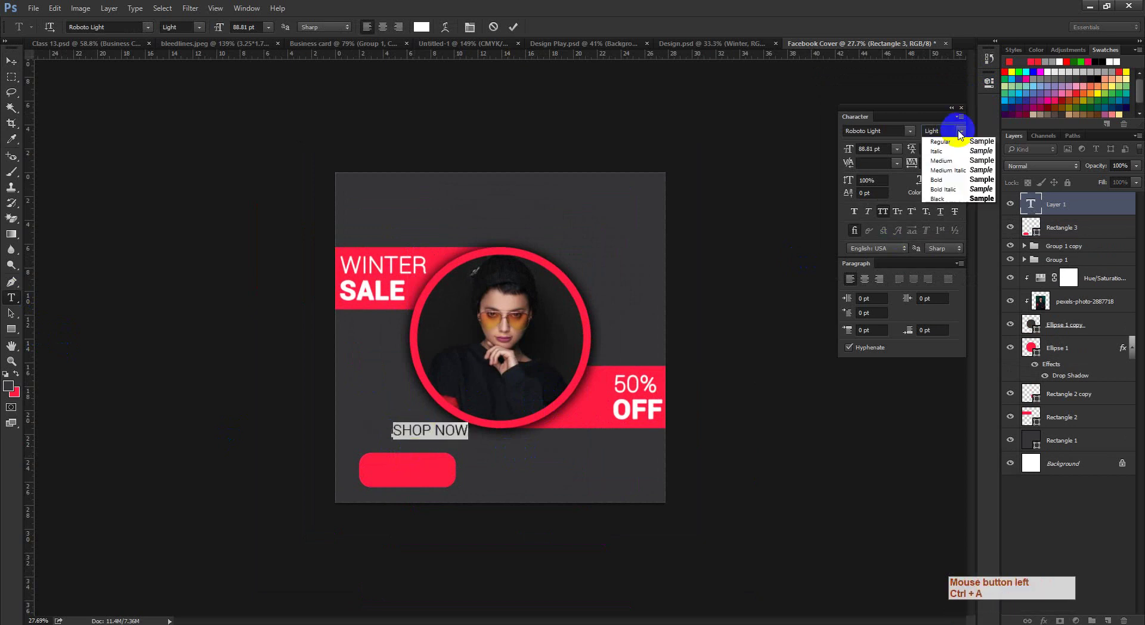
left_click(947, 220)
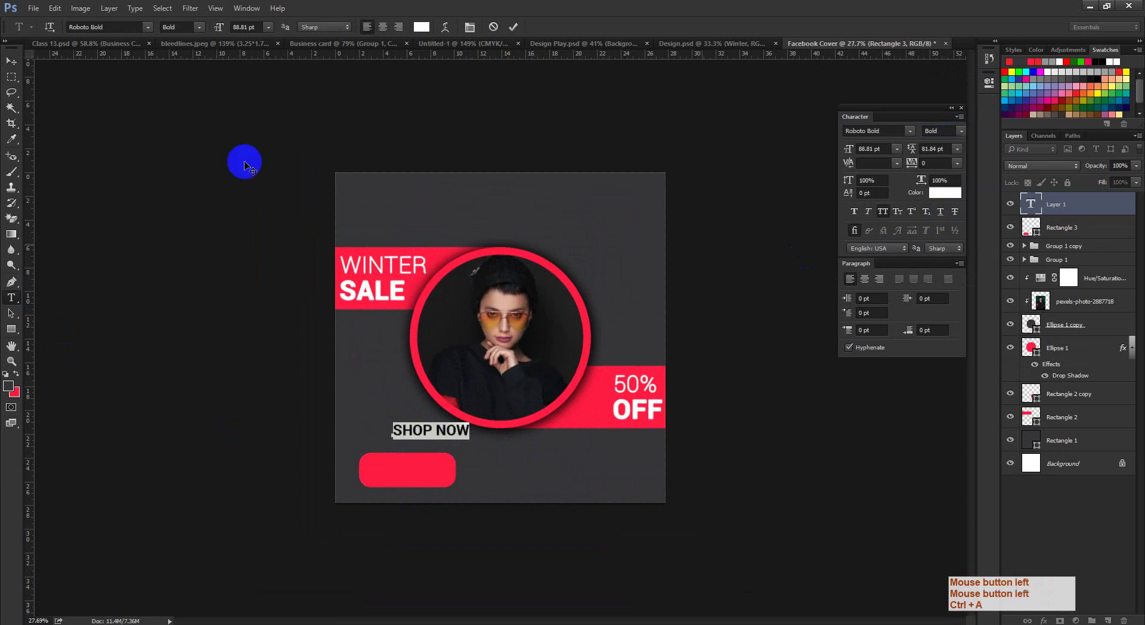
left_click(10, 61)
- Move the SHOP NOW text onto the button, centre it both ways against a selection of Rectangle 3, and clear the selection
key("ctrl+space")
left_click(458, 383, "ctrl")
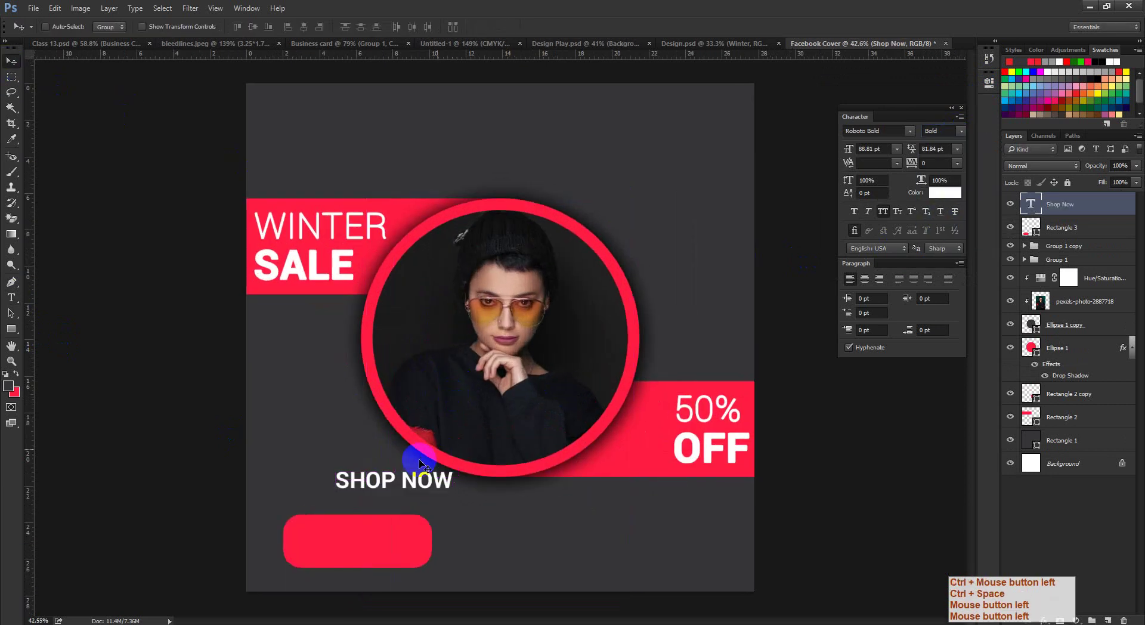
left_click_drag(398, 497, 370, 547)
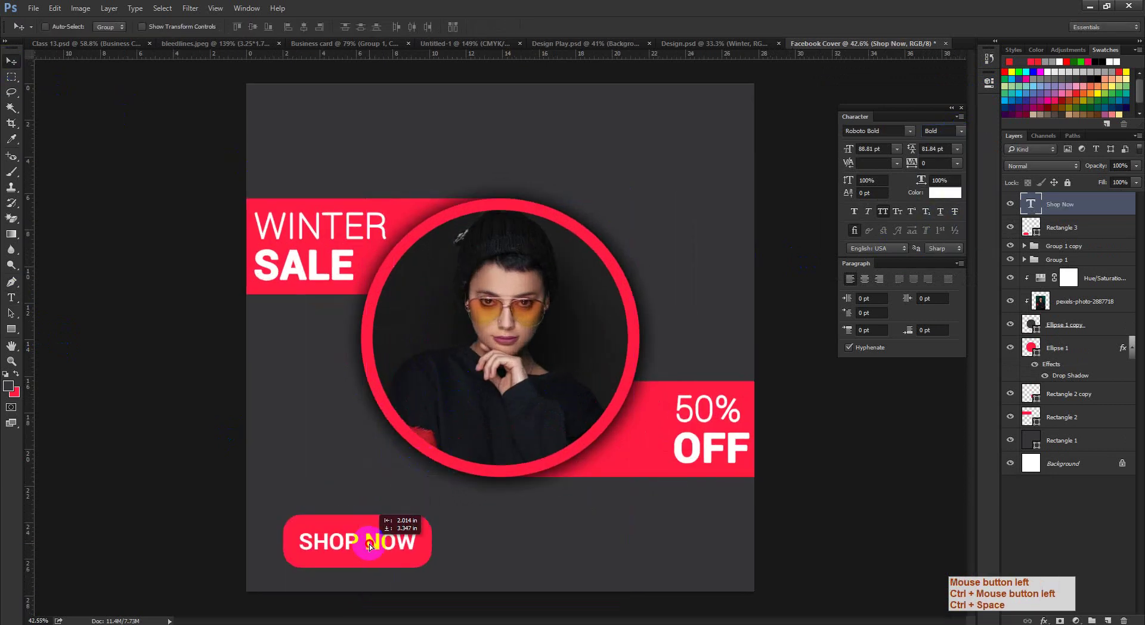
key("ctrl")
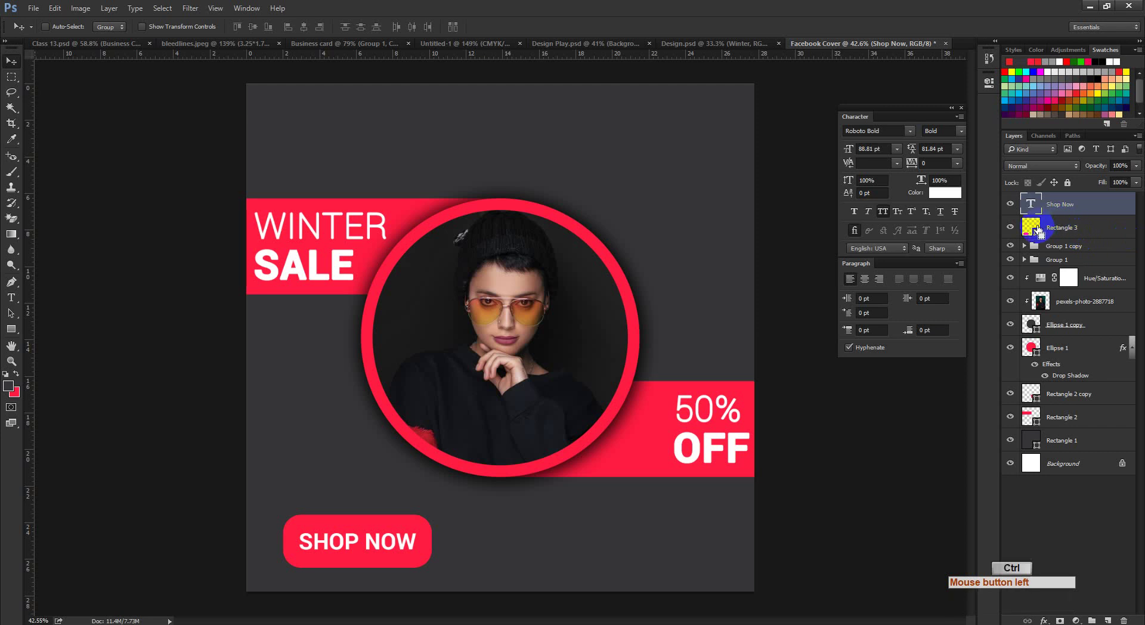
left_click(1071, 225)
left_click(1062, 222, "ctrl")
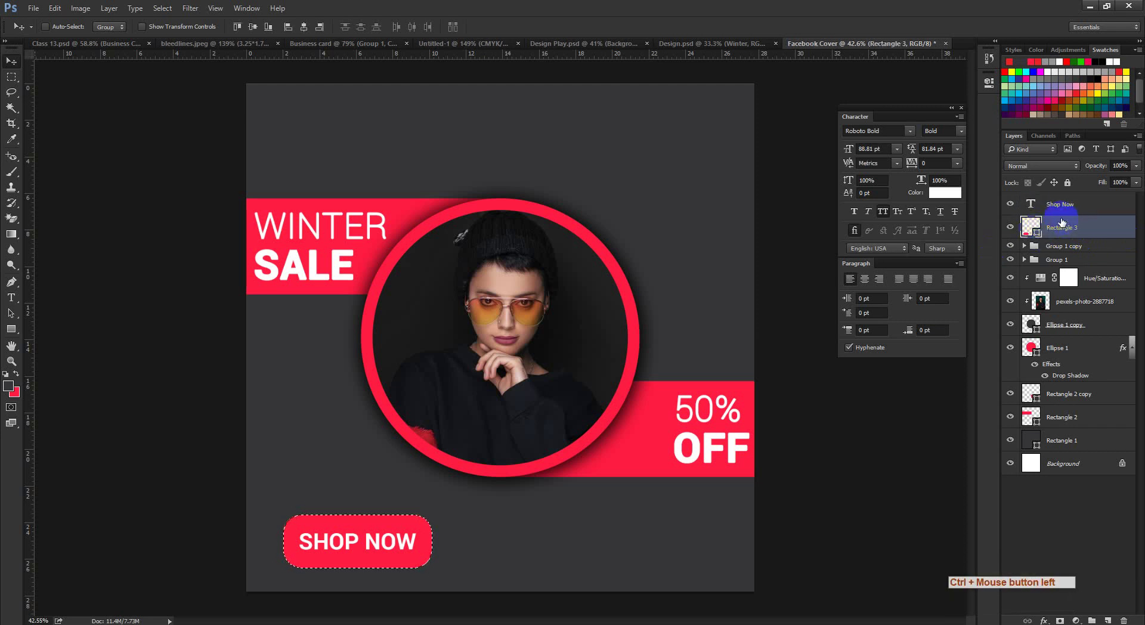
left_click(1062, 207)
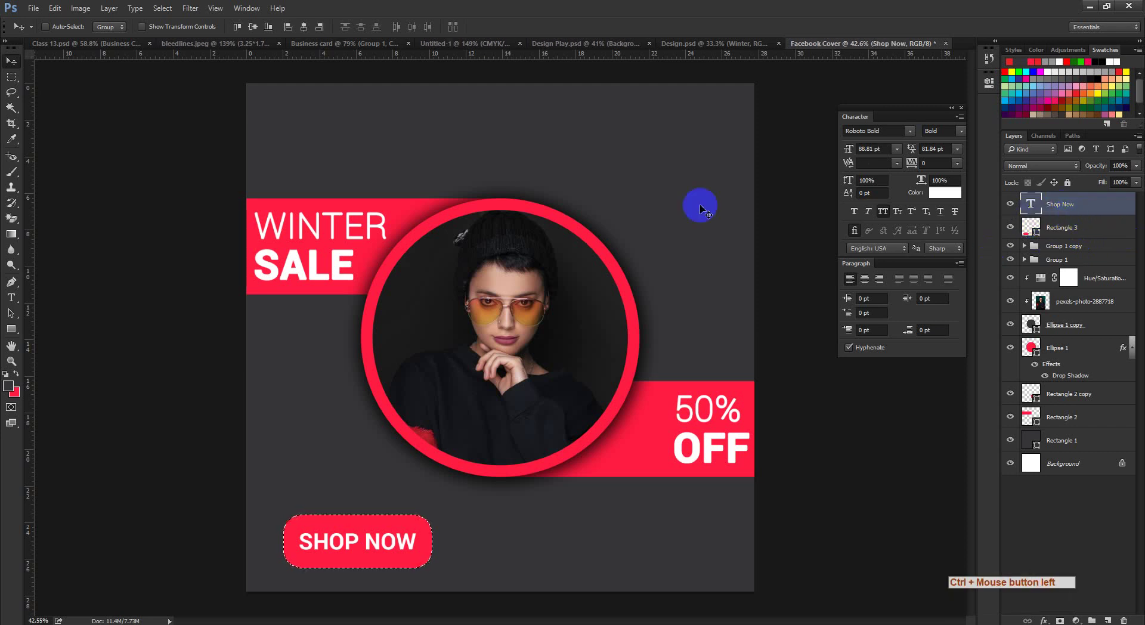
left_click(254, 28)
left_click(304, 28)
key("ctrl+d")
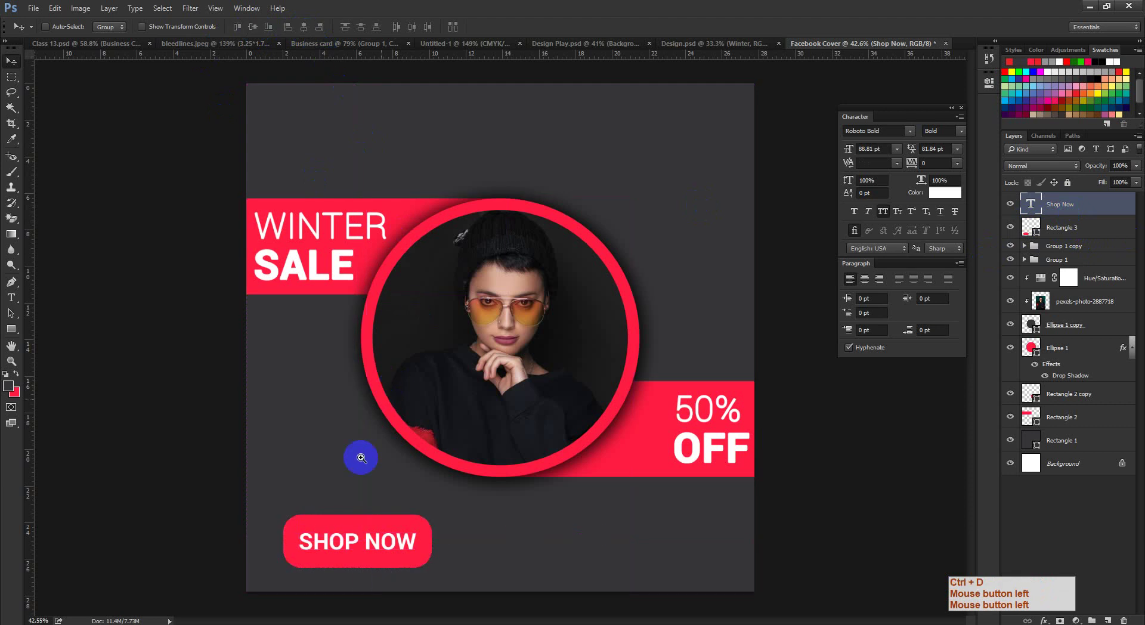
- Scale down the Rectangle 3 button shape so it fits more closely around the SHOP NOW text
left_click(1087, 230)
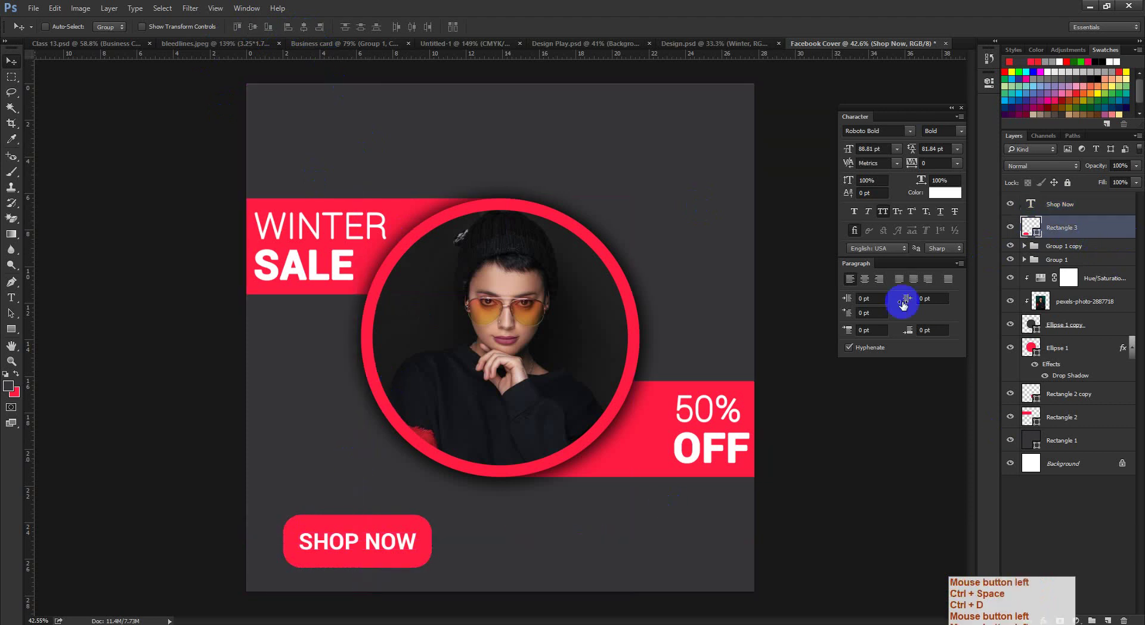
key("ctrl+t")
left_click(295, 572, "ctrl")
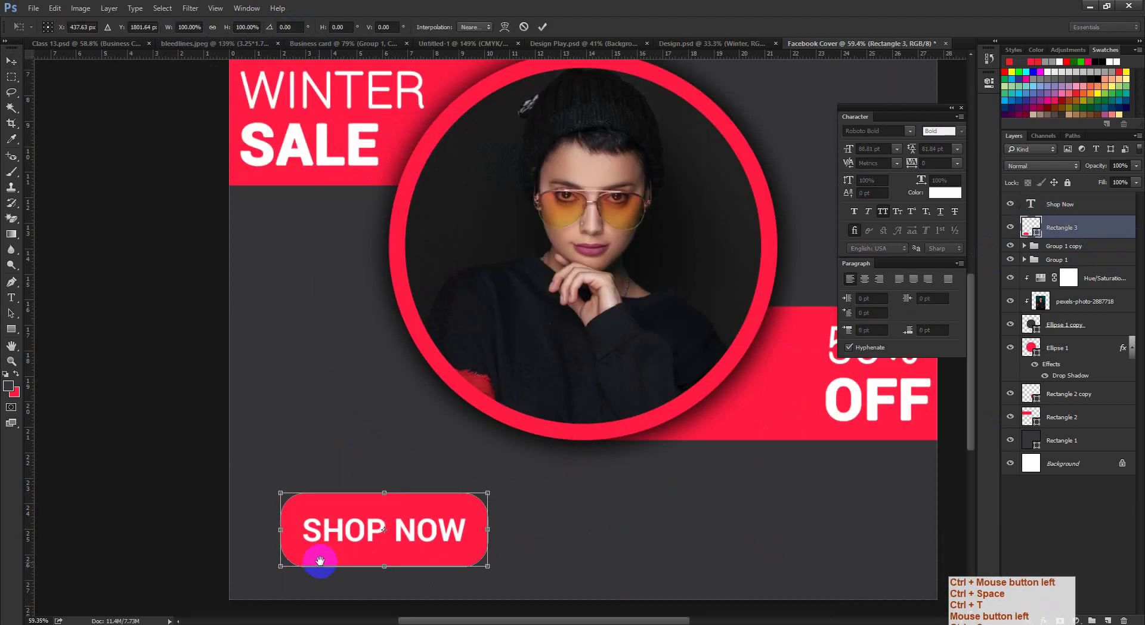
left_click_drag(320, 561, 382, 480)
left_click_drag(513, 411, 499, 417)
left_click(542, 27)
left_click_drag(567, 346, 557, 442)
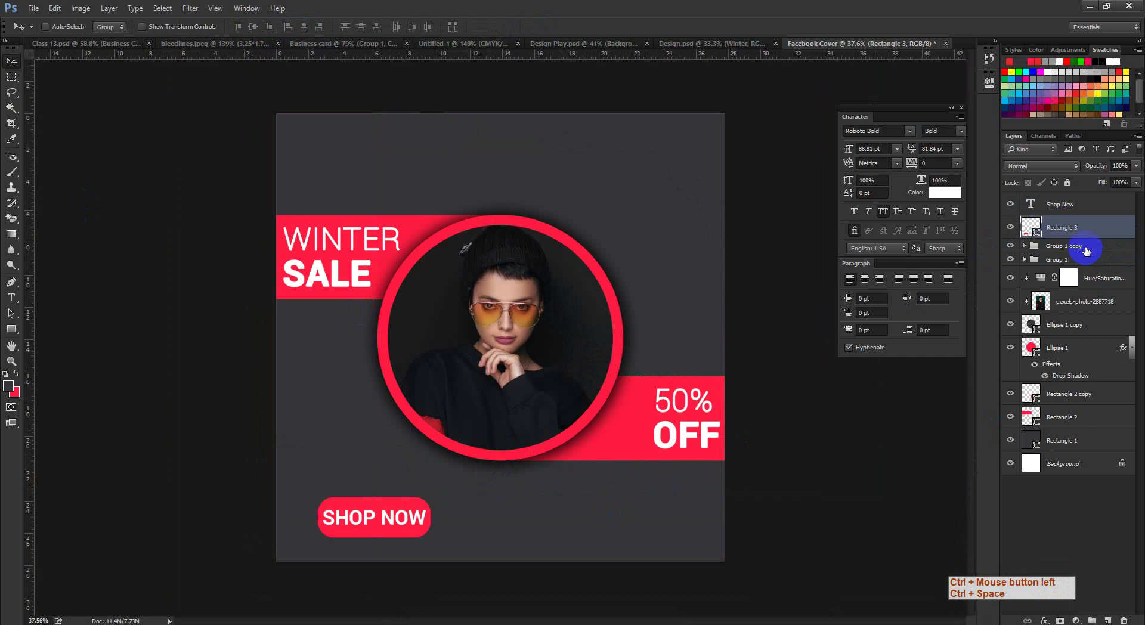
- Group the SHOP NOW text with Rectangle 3 and move the group slightly up the canvas
left_click(1079, 210, "shift")
key("ctrl+g")
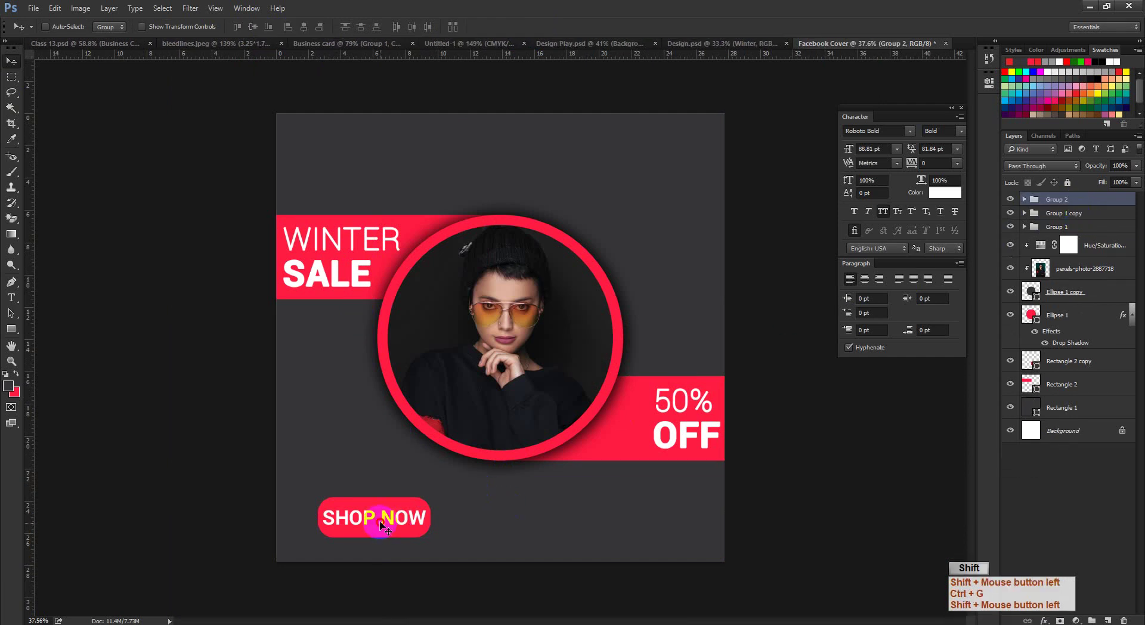
left_click_drag(381, 520, 378, 517)
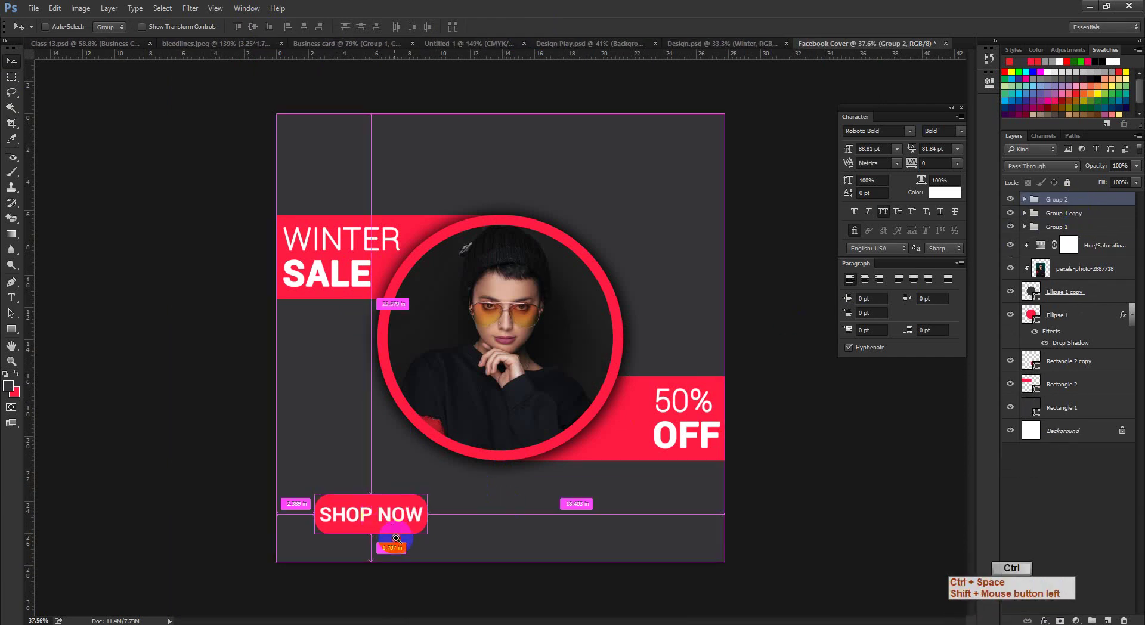
left_click(394, 532, "ctrl")
key("Up")
key("shift+Up")
key("shift+Up")
key("shift+Up")
key("shift+Up")
key("shift+Up")
key("shift+Up")
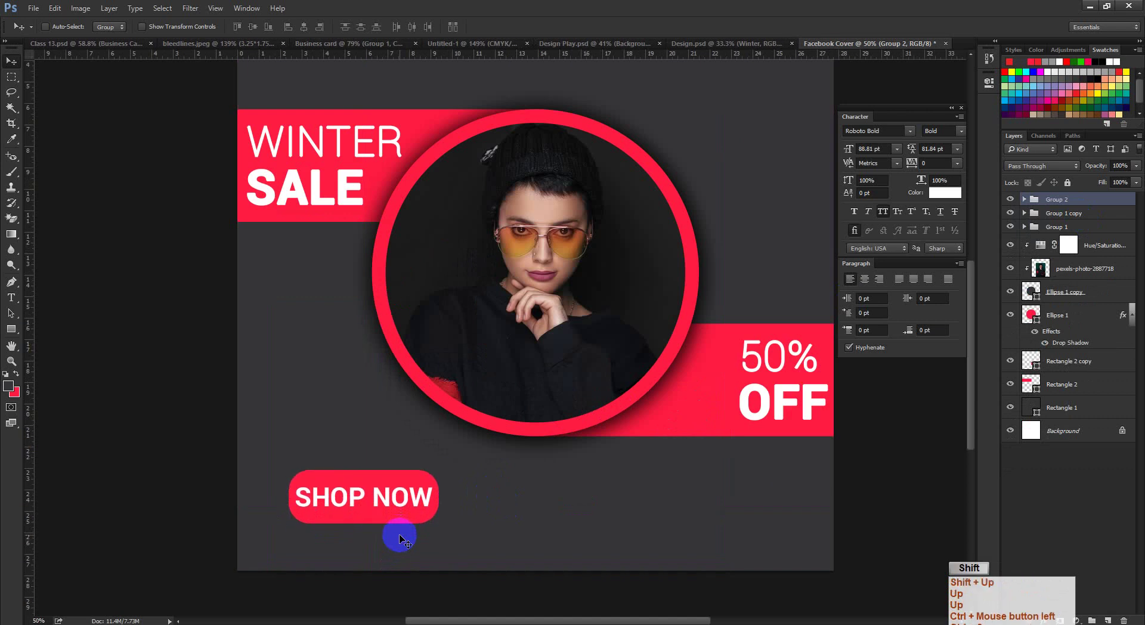
key("ctrl")
left_click_drag(509, 504, 499, 500)
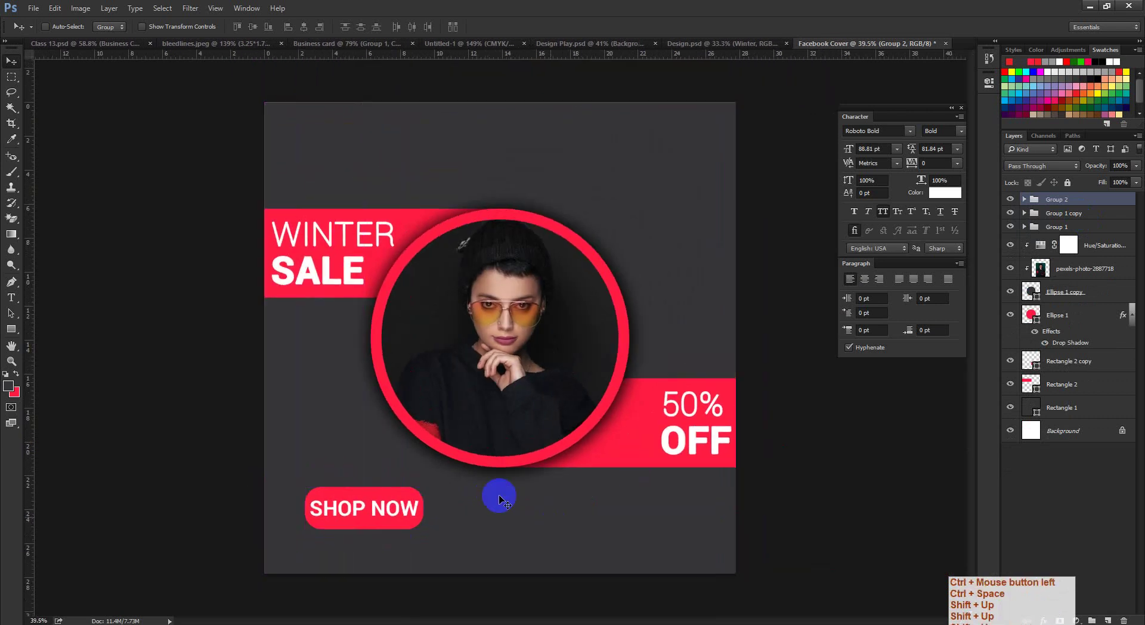
left_click(12, 297)
left_click(338, 552)
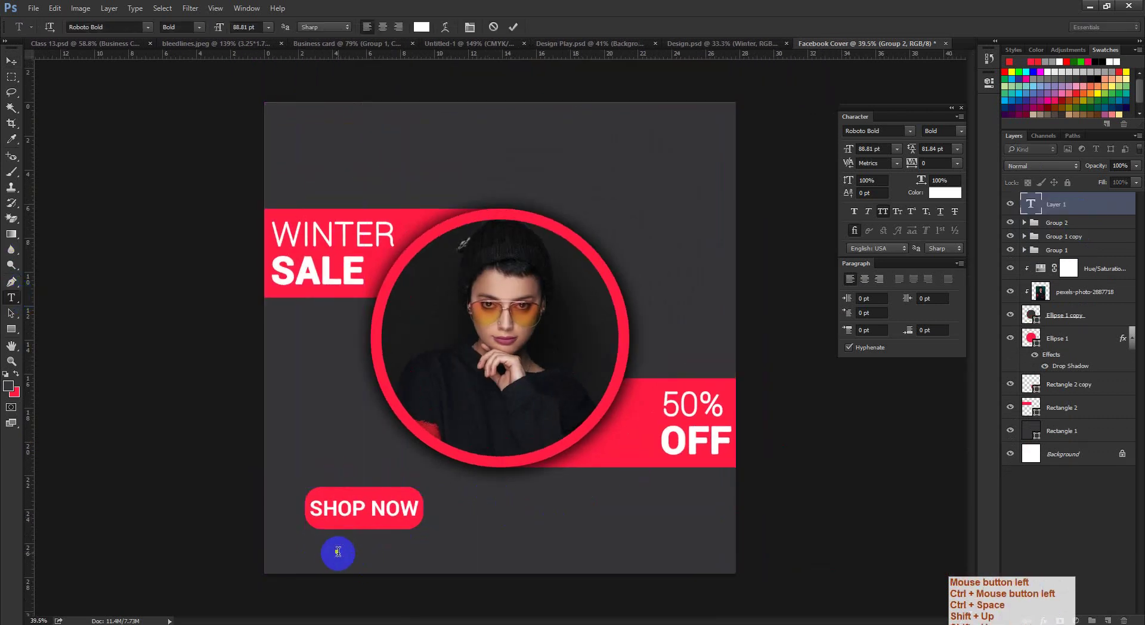
type("WWW.YOURWEBSITE")
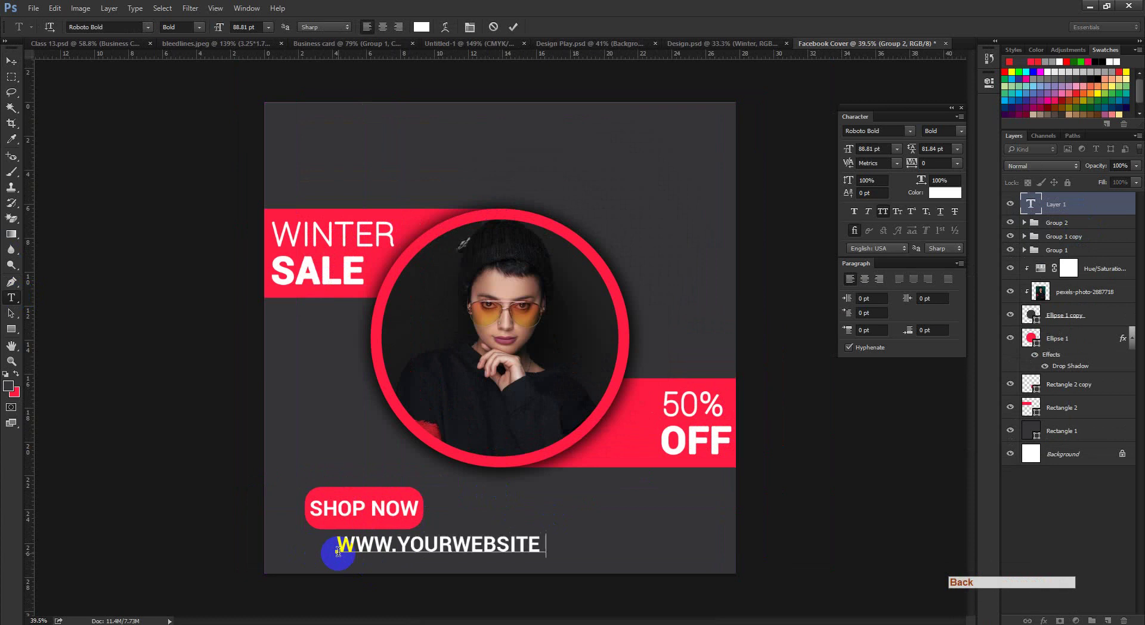
type("OM")
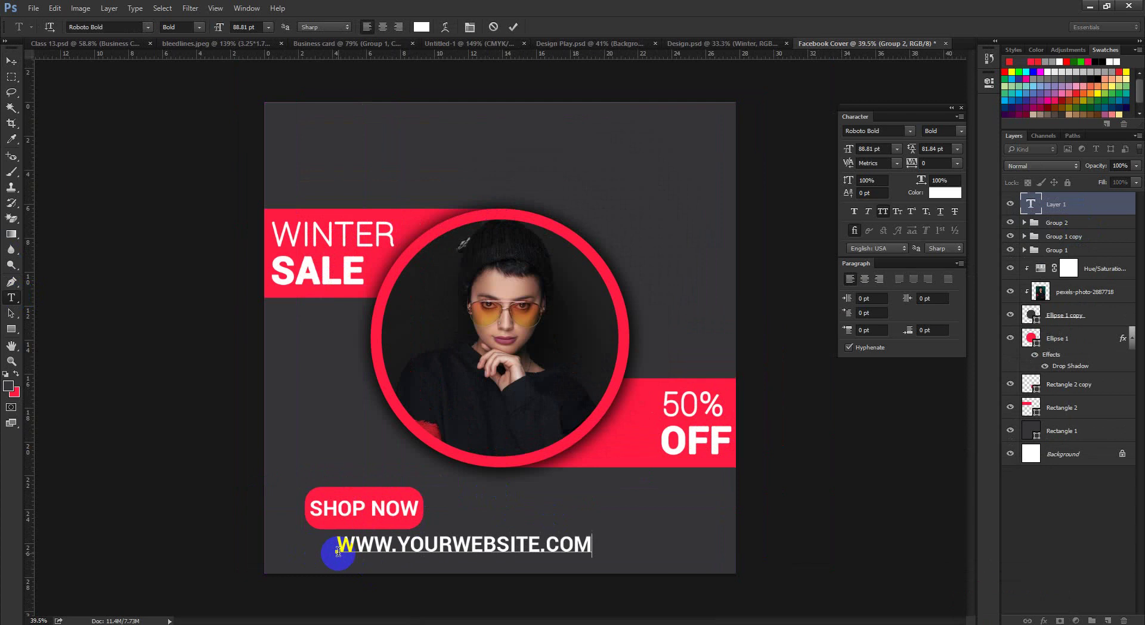
key("ctrl+a")
left_click(960, 132)
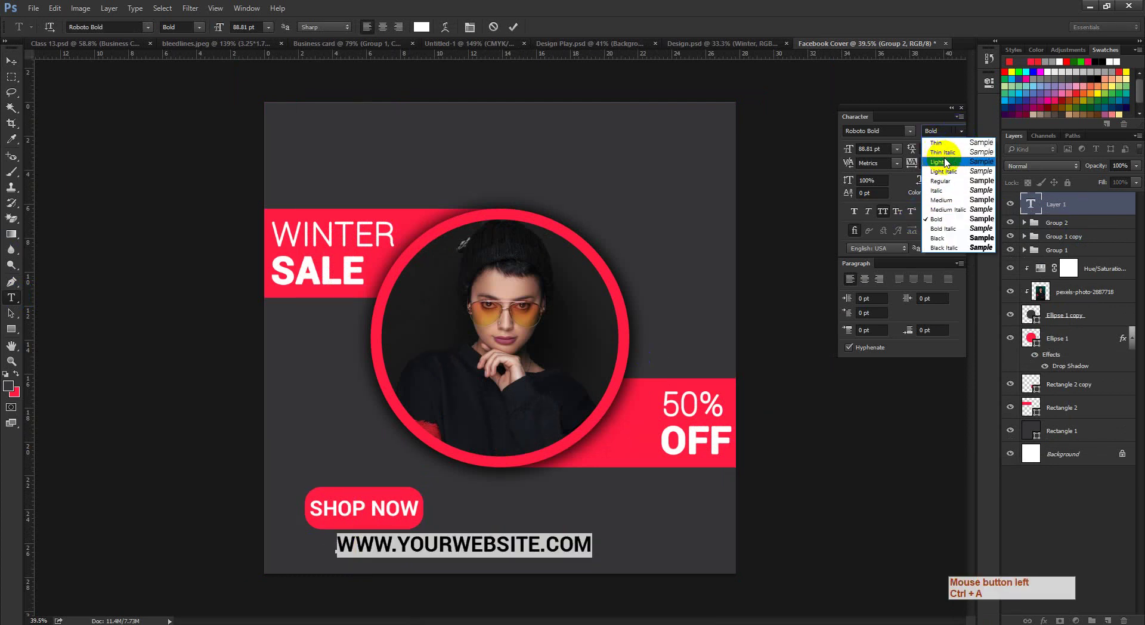
left_click(946, 162)
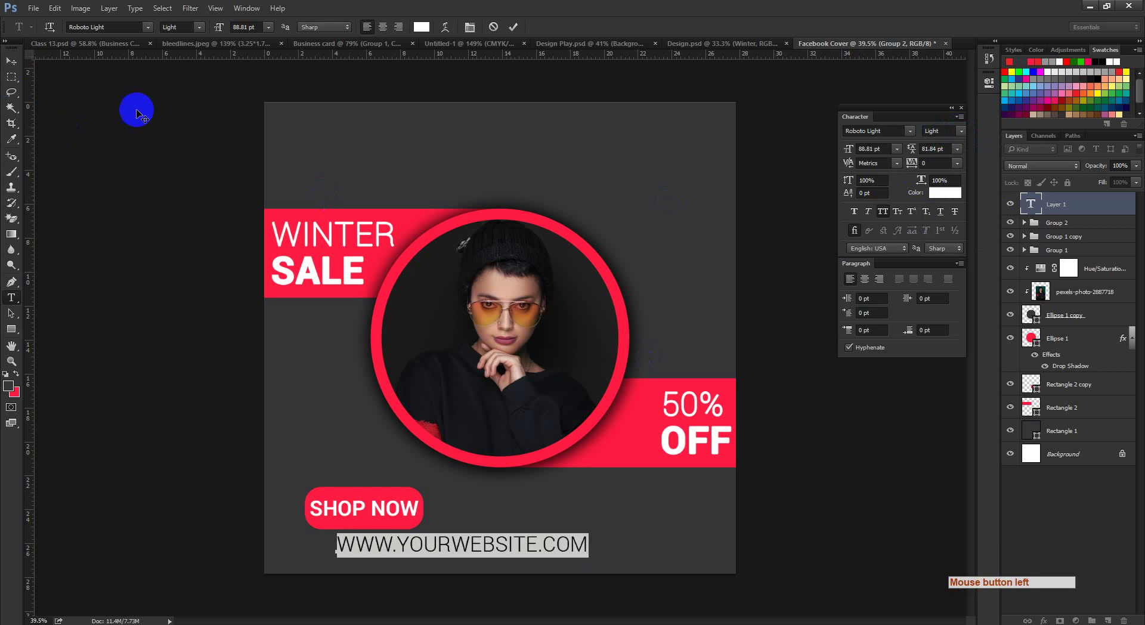
left_click(11, 62)
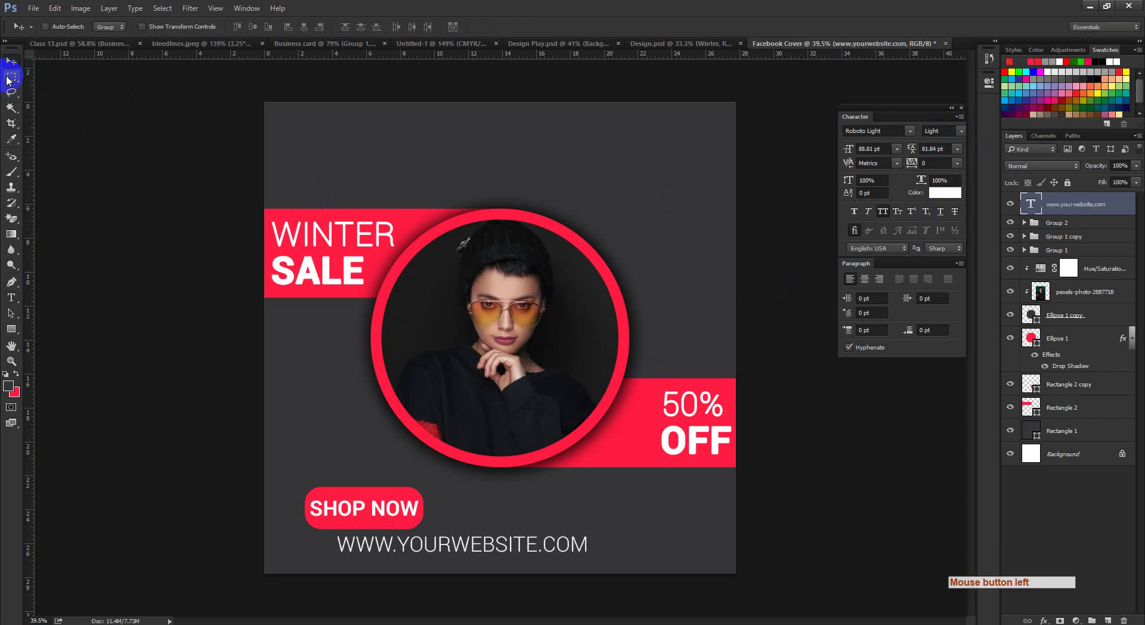
- Change the website address text to the Roboto Thin font style and commit the edit
left_click(11, 297)
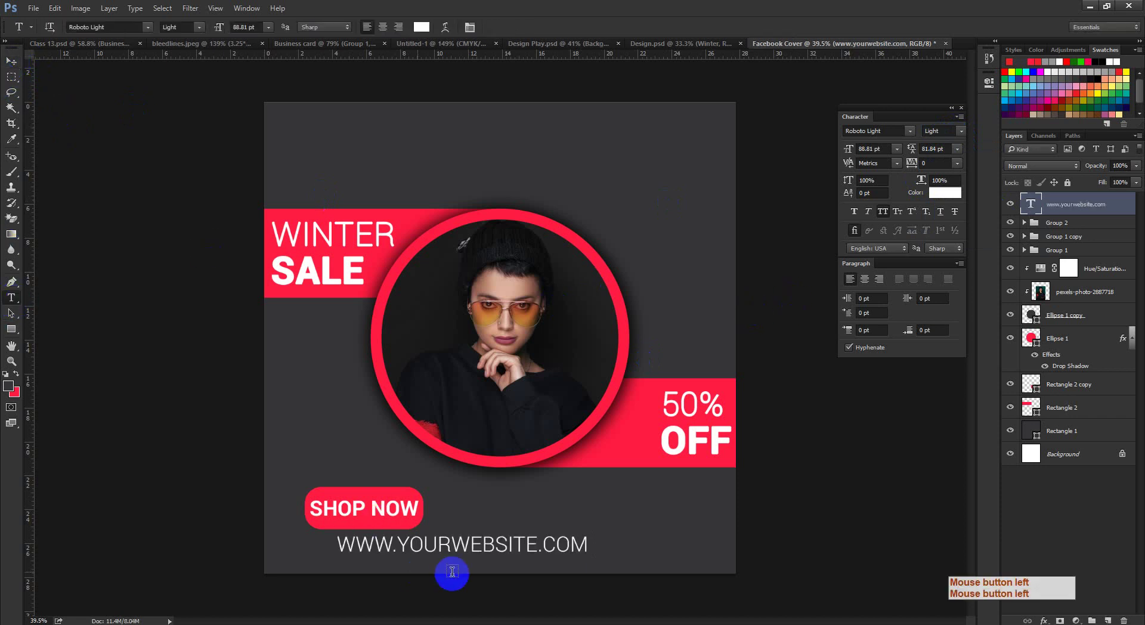
left_click(451, 548)
key("ctrl+a")
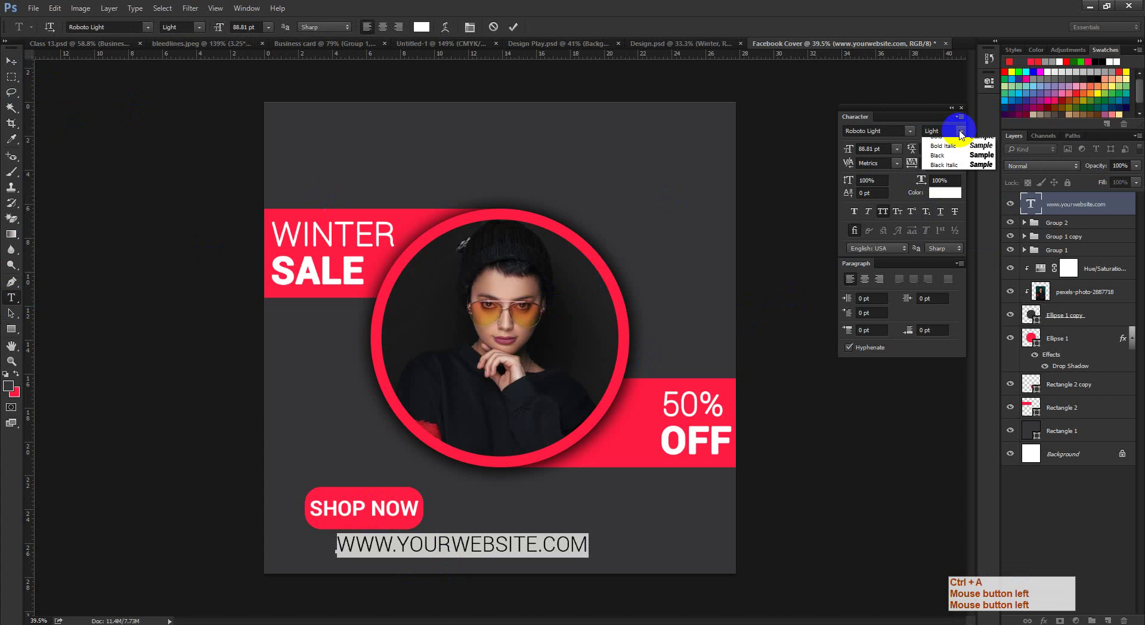
left_click(933, 141)
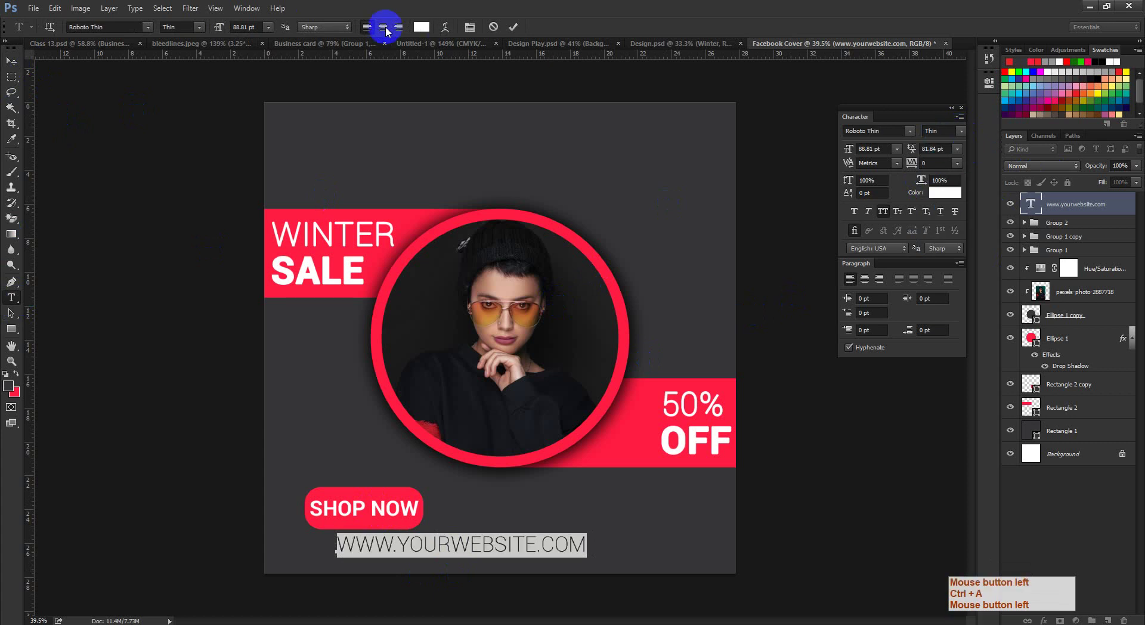
left_click(513, 27)
left_click(11, 61)
left_click(428, 381)
left_click(380, 353)
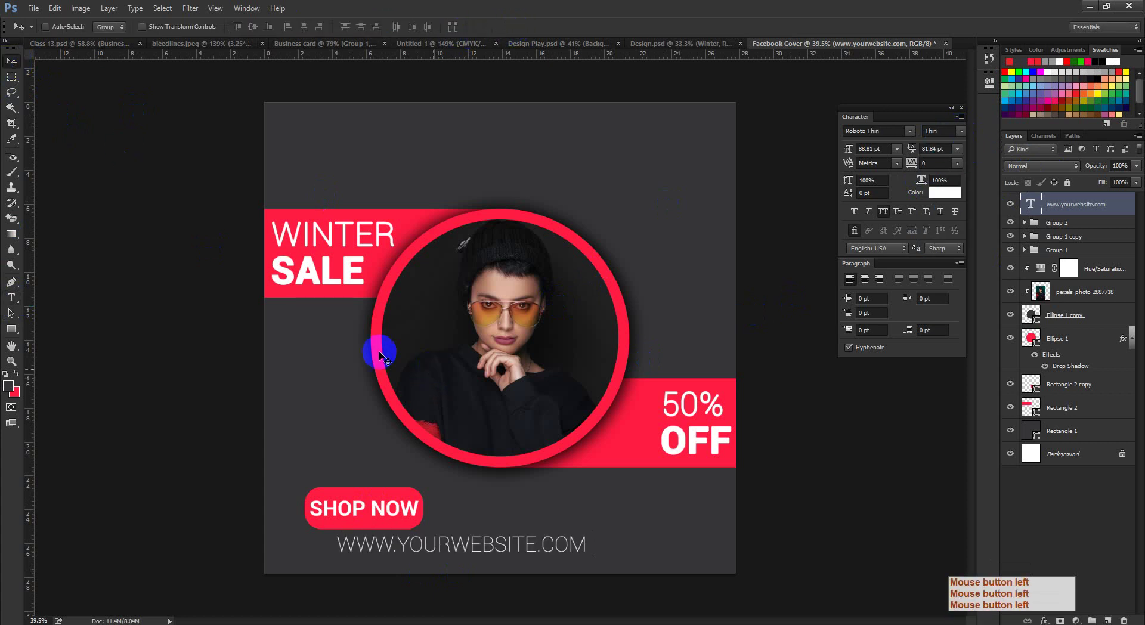
- Align the website text's left edge to a selection of Rectangle 3 in Group 2, and clear the selection
left_click(1033, 224)
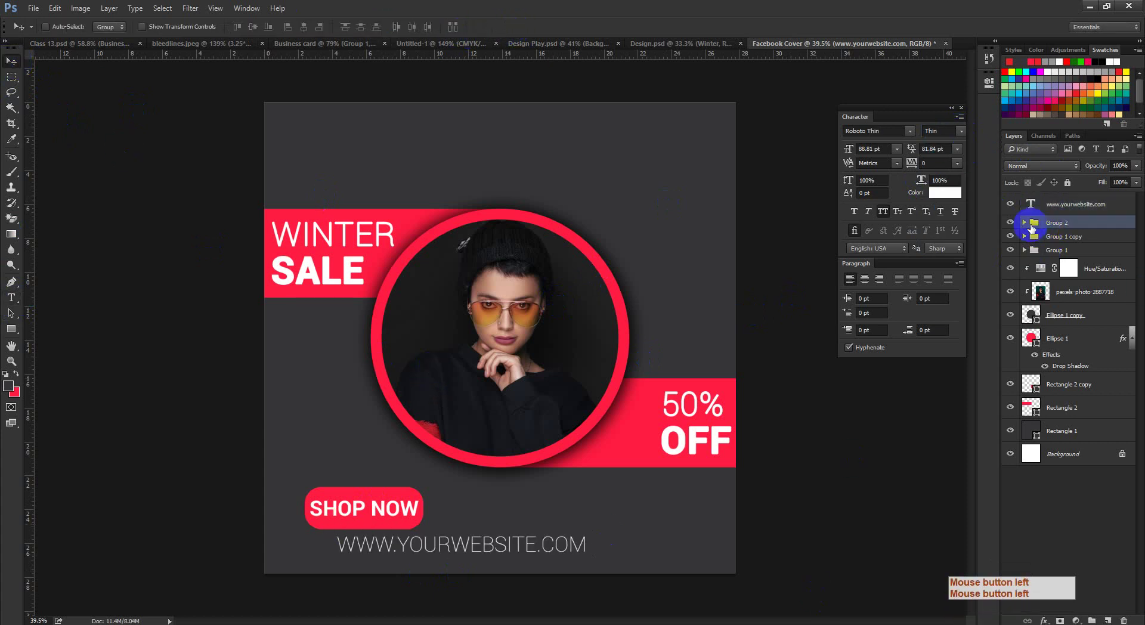
left_click(1024, 223)
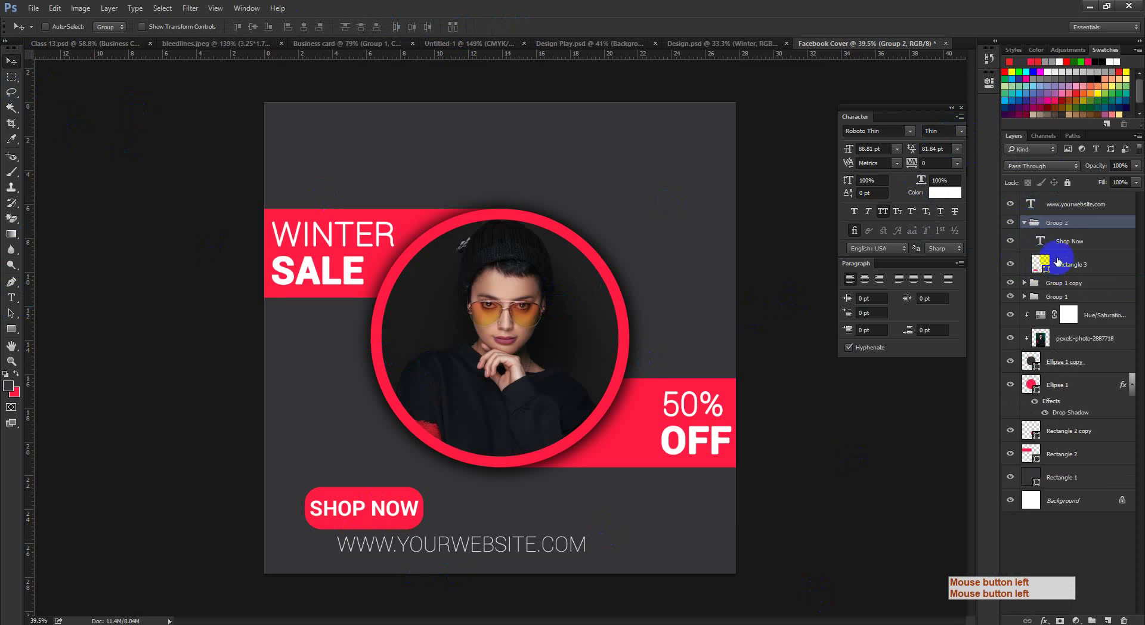
left_click(1056, 262, "ctrl")
left_click(1053, 204)
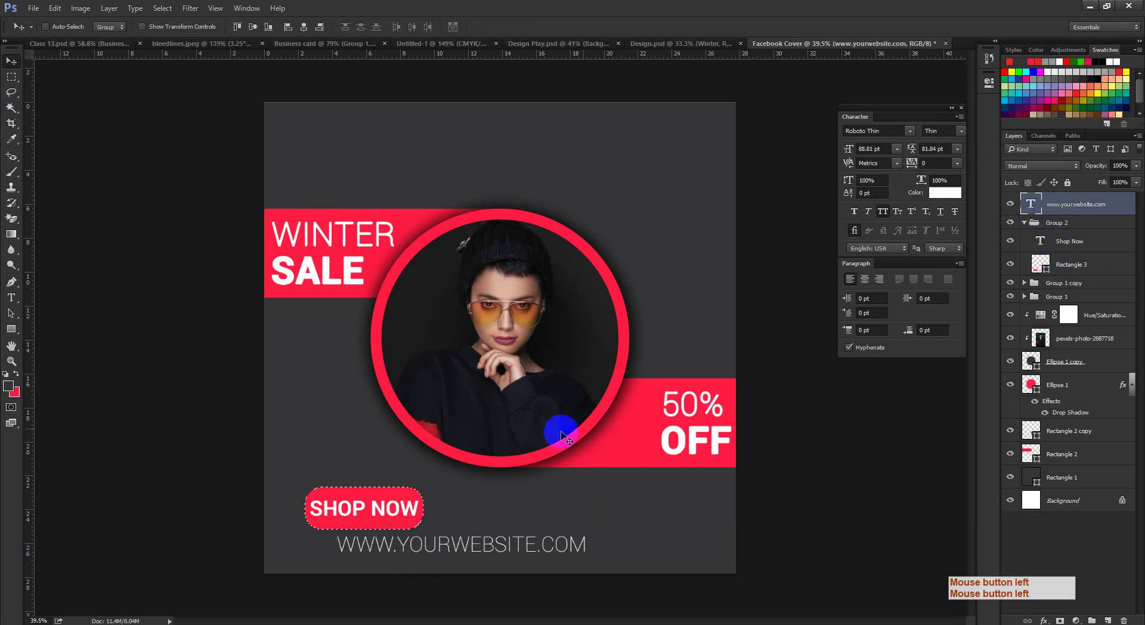
left_click(288, 27)
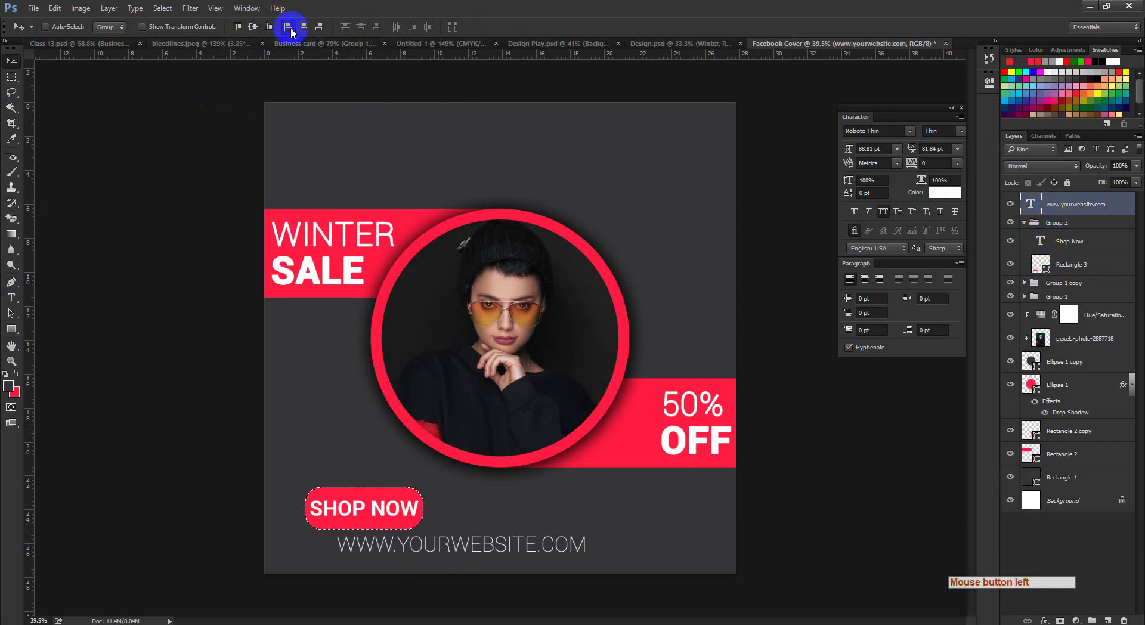
key("ctrl+d")
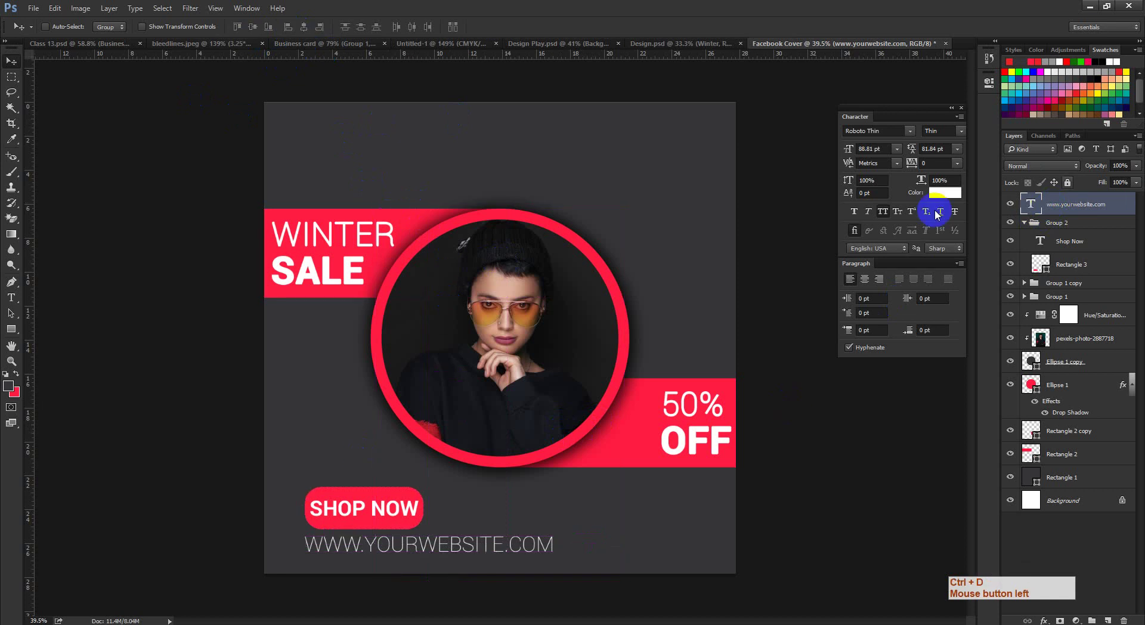
- Toggle All Caps on the website text and leave it off so the address is lowercase
left_click(882, 215)
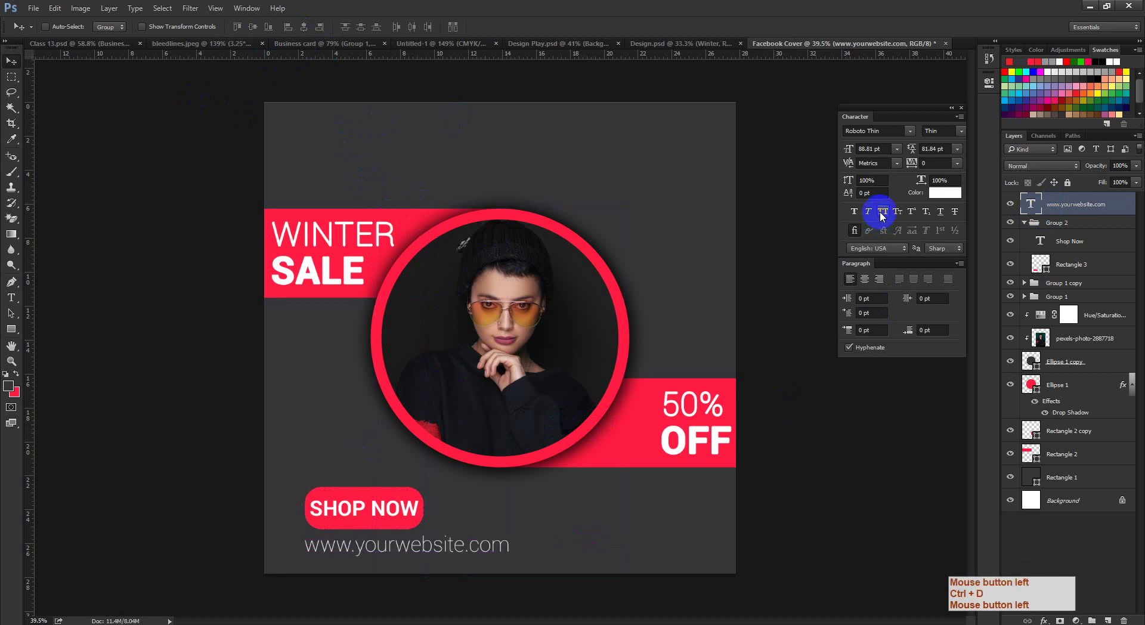
left_click(882, 214)
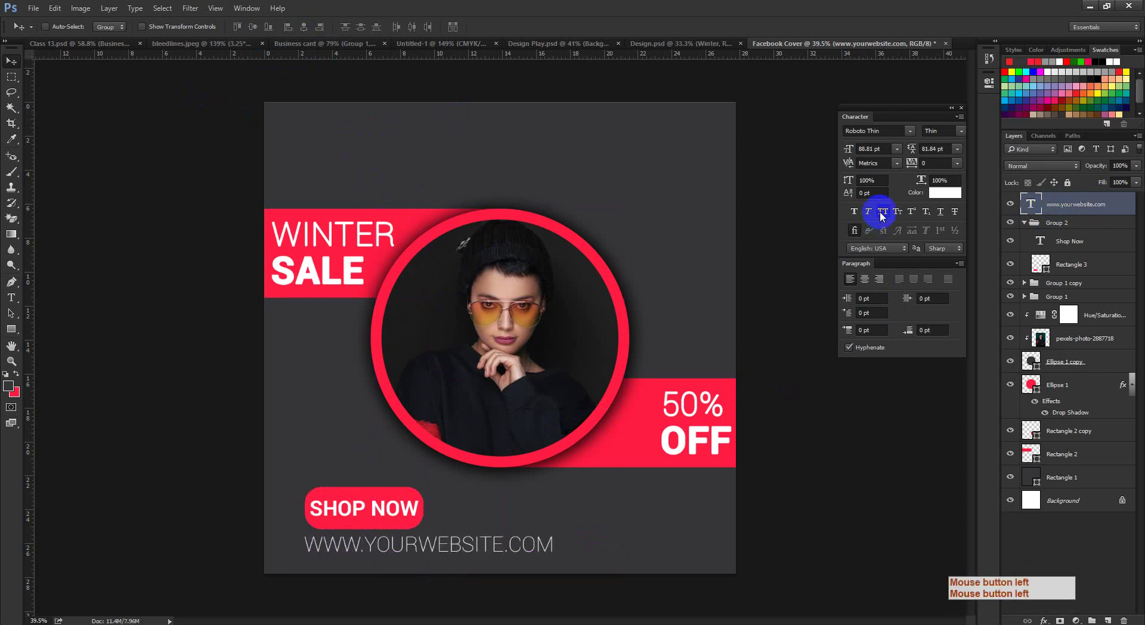
left_click(881, 215)
left_click(882, 215)
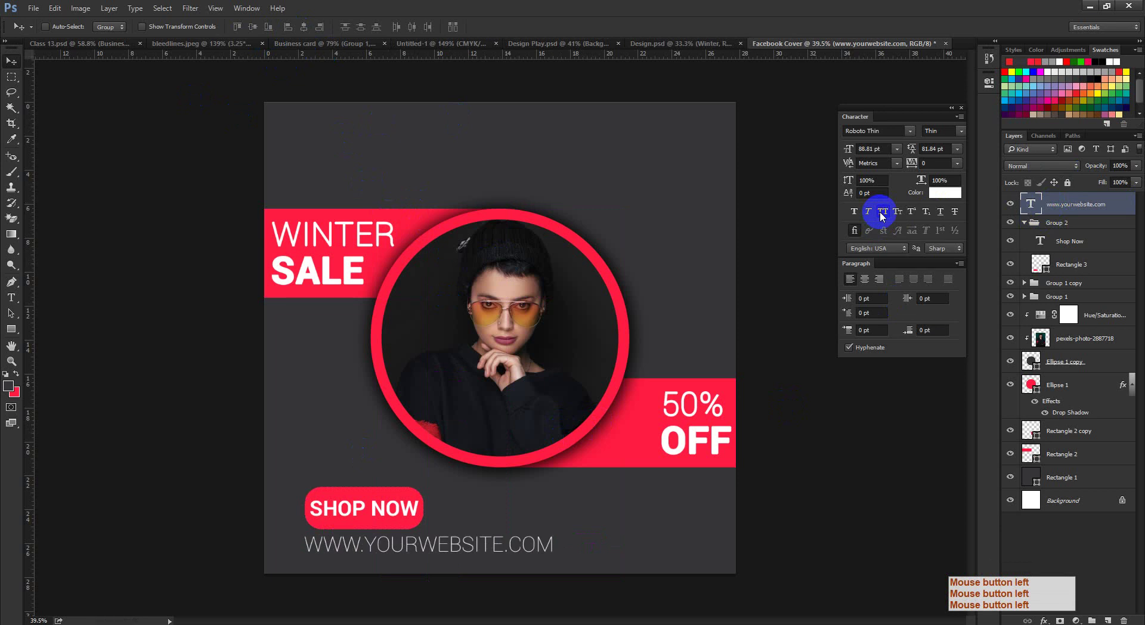
left_click(882, 215)
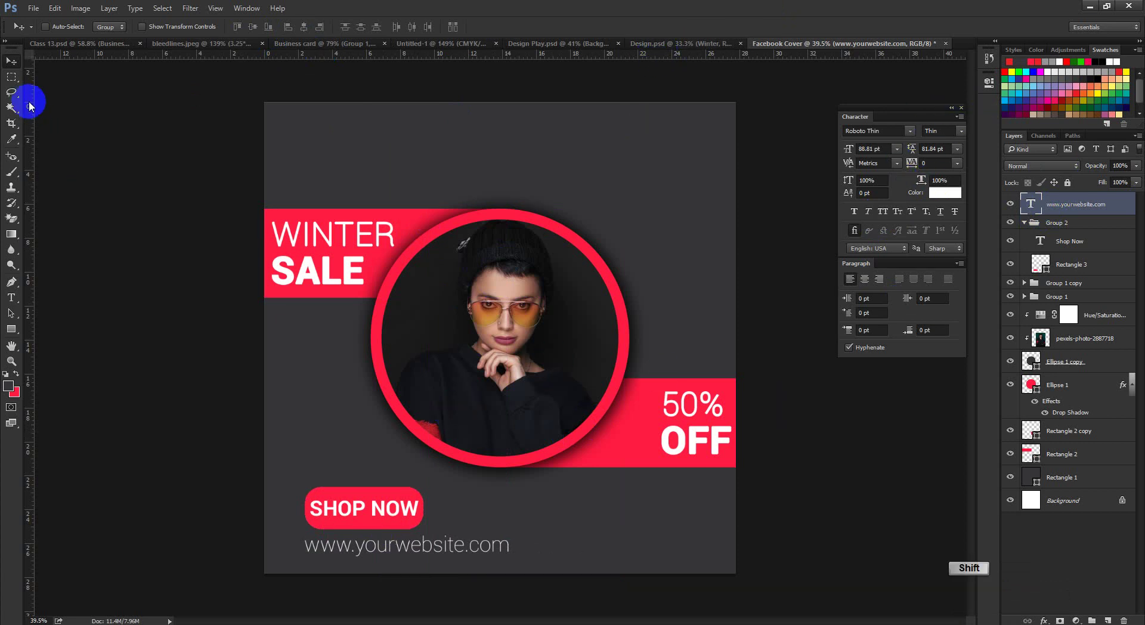
- Nudge the website text slightly up towards the SHOP NOW button and clear any active selection
key("shift+Up")
key("Up")
key("Up")
key("Up")
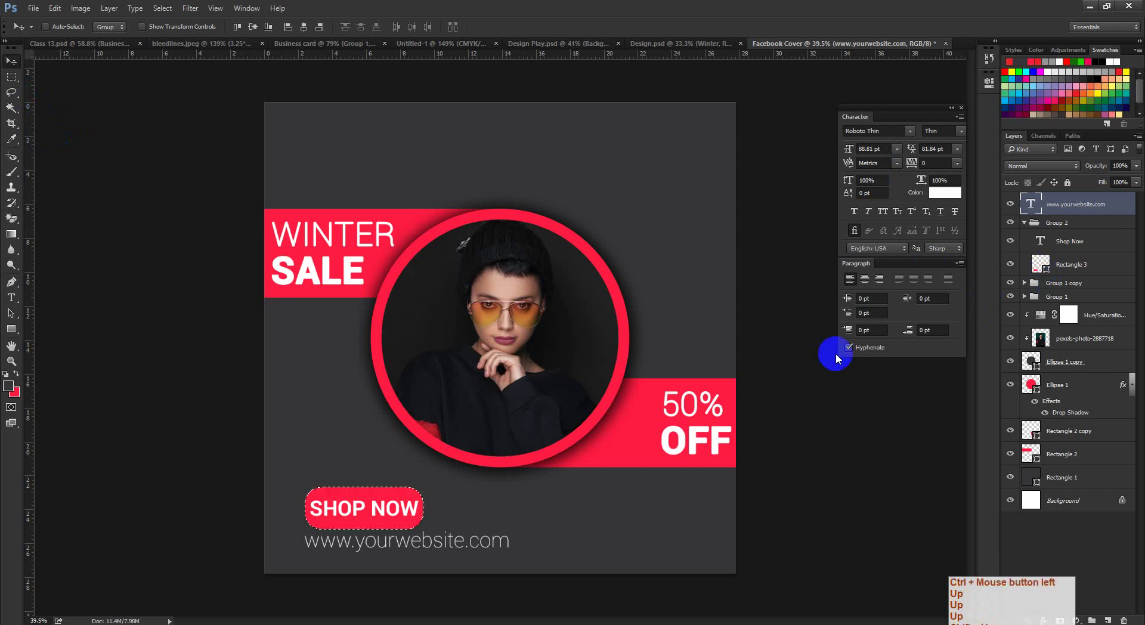
key("ctrl+d")
- Compare the Facebook Cover layout with the reference design in Design.psd, examining the text, button and background
left_click(418, 504, "ctrl")
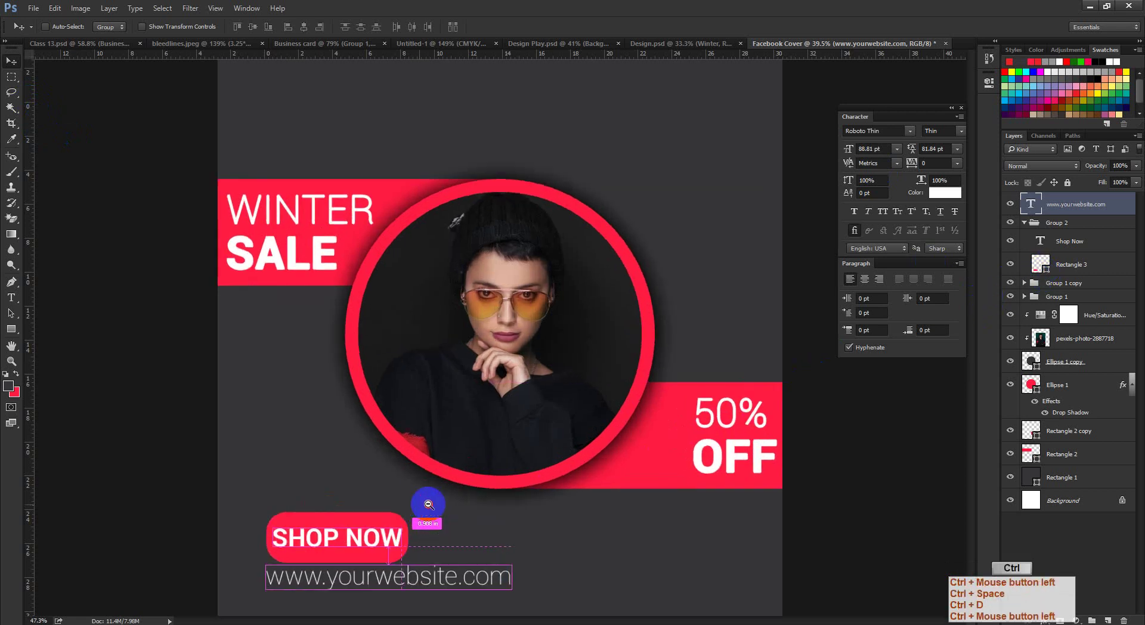
left_click_drag(28, 544, 281, 567)
key("ctrl+space")
left_click_drag(589, 471, 573, 437)
key("ctrl+space")
left_click_drag(453, 335, 934, 123)
left_click(696, 40)
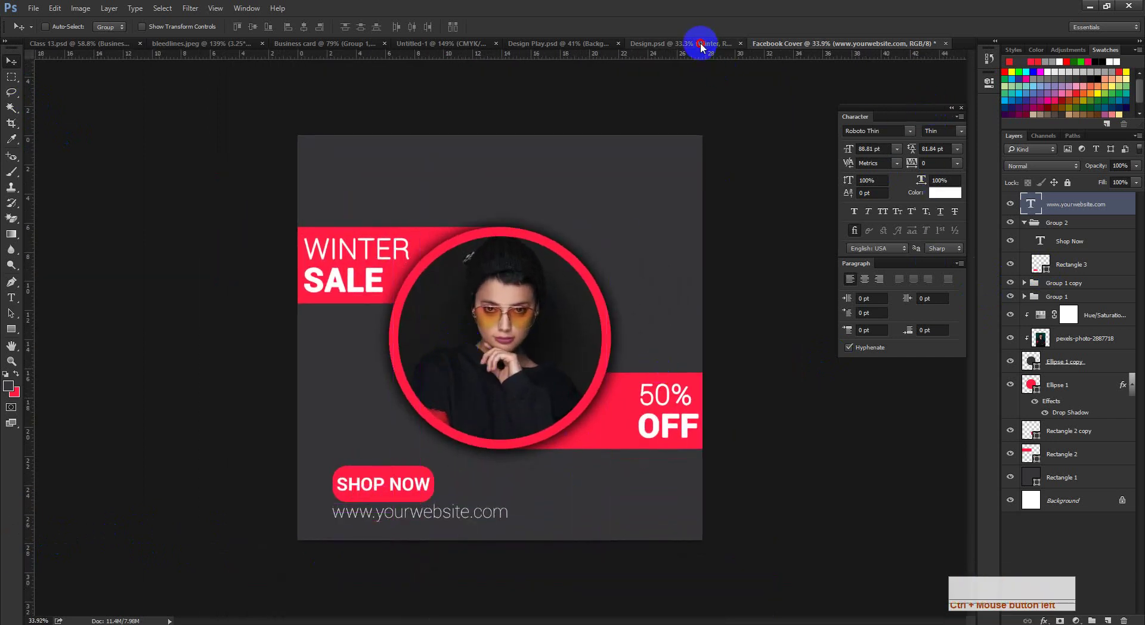
left_click(853, 43)
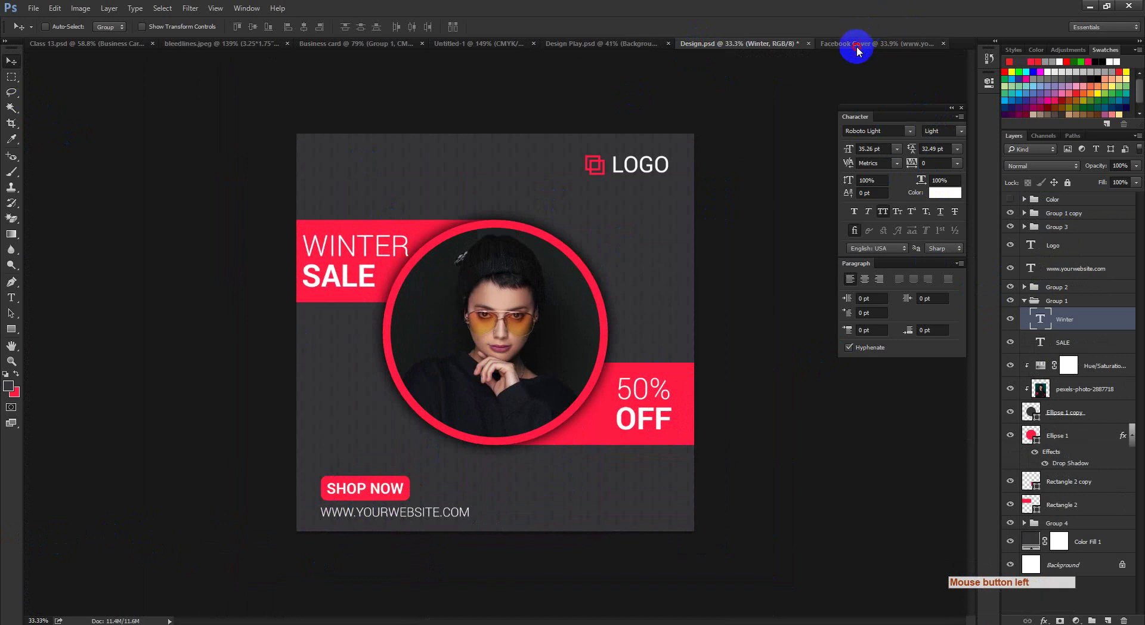
left_click(707, 47)
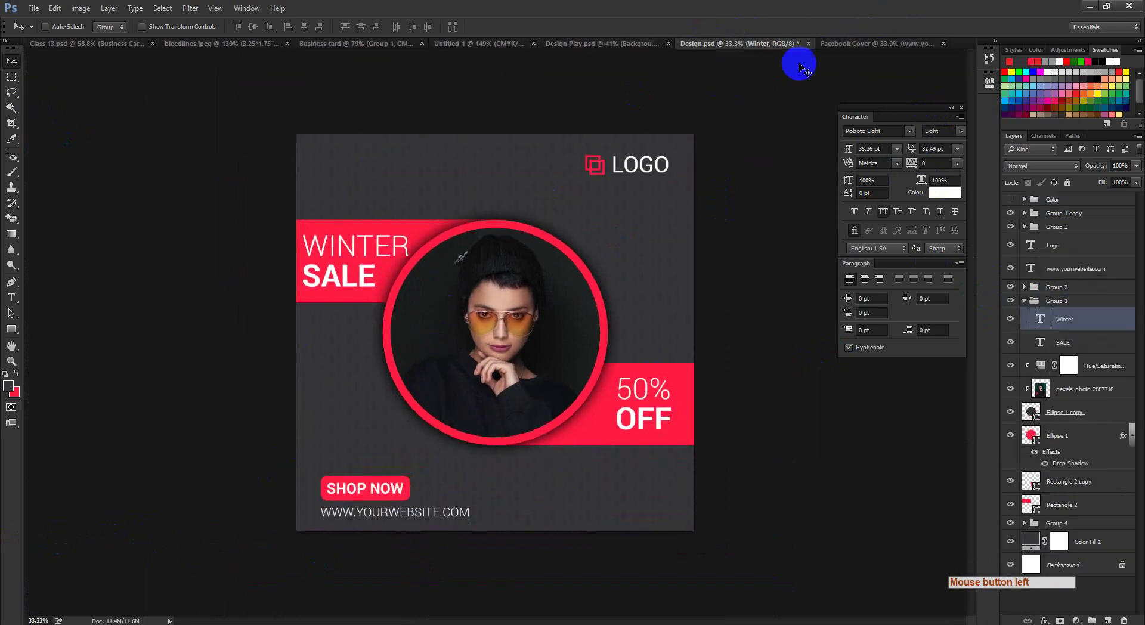
left_click(834, 44)
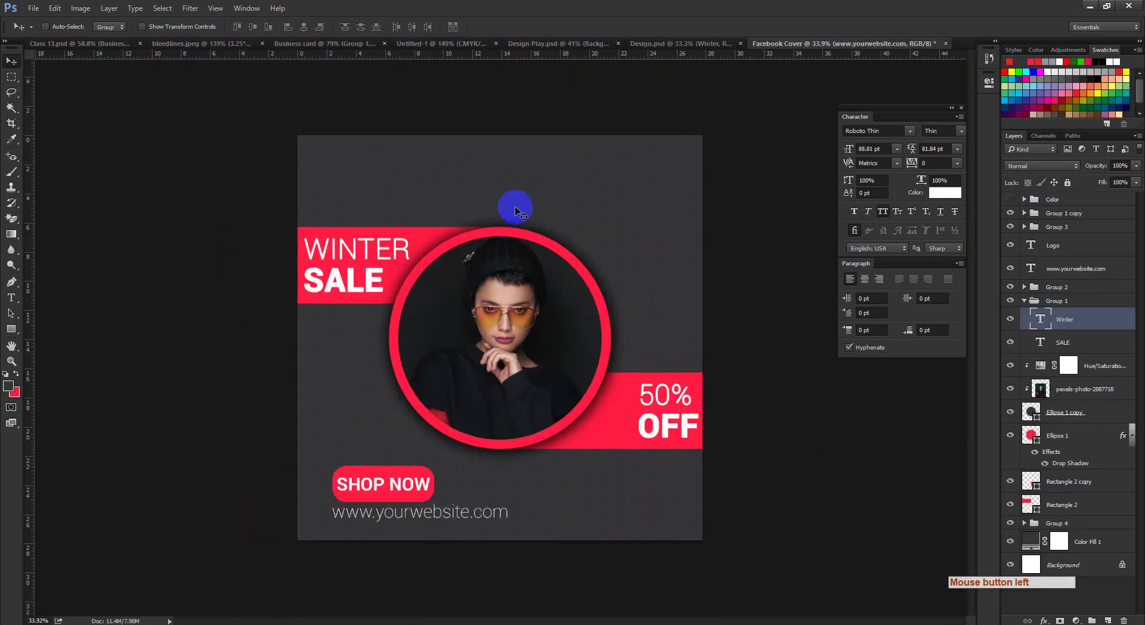
left_click(716, 46)
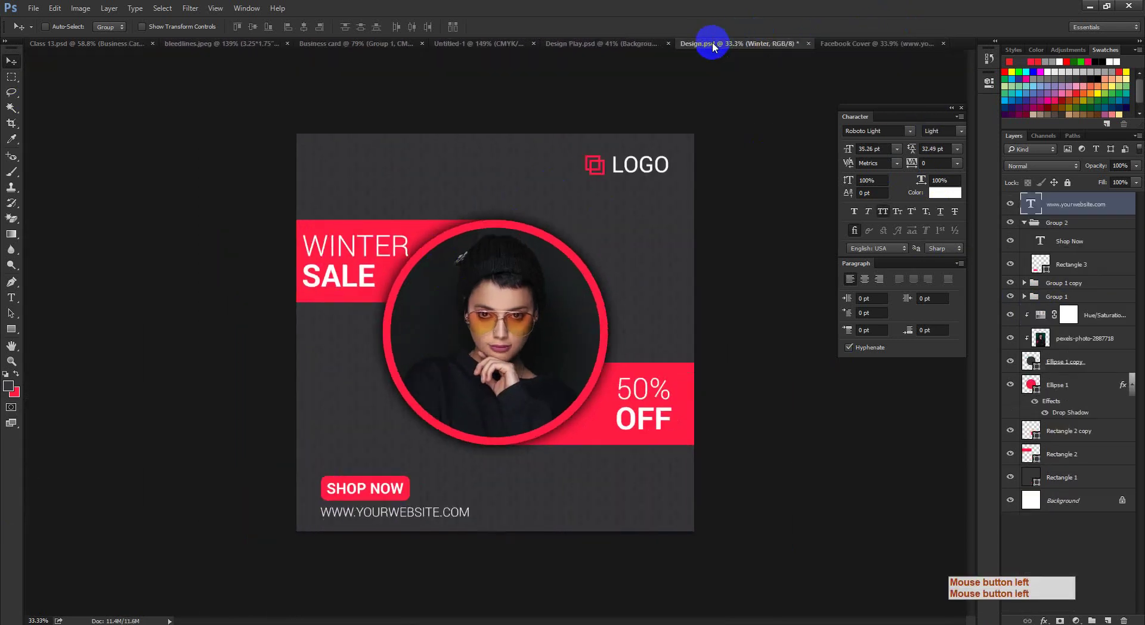
left_click(858, 43)
left_click_drag(574, 218, 552, 254)
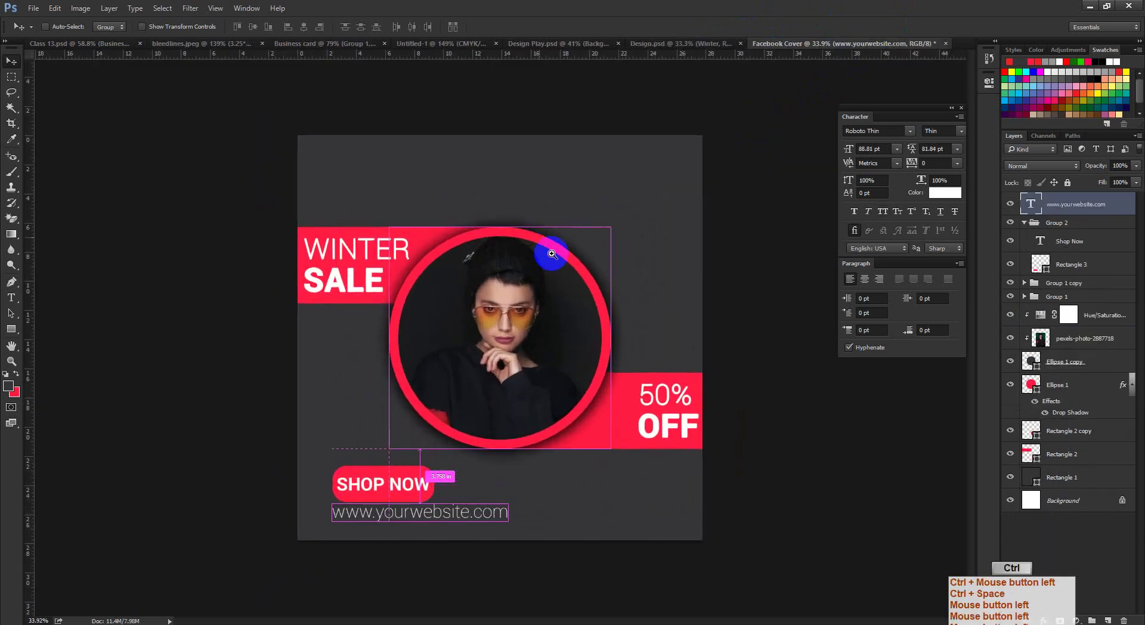
left_click(686, 44)
left_click_drag(506, 179, 442, 216)
left_click(845, 44)
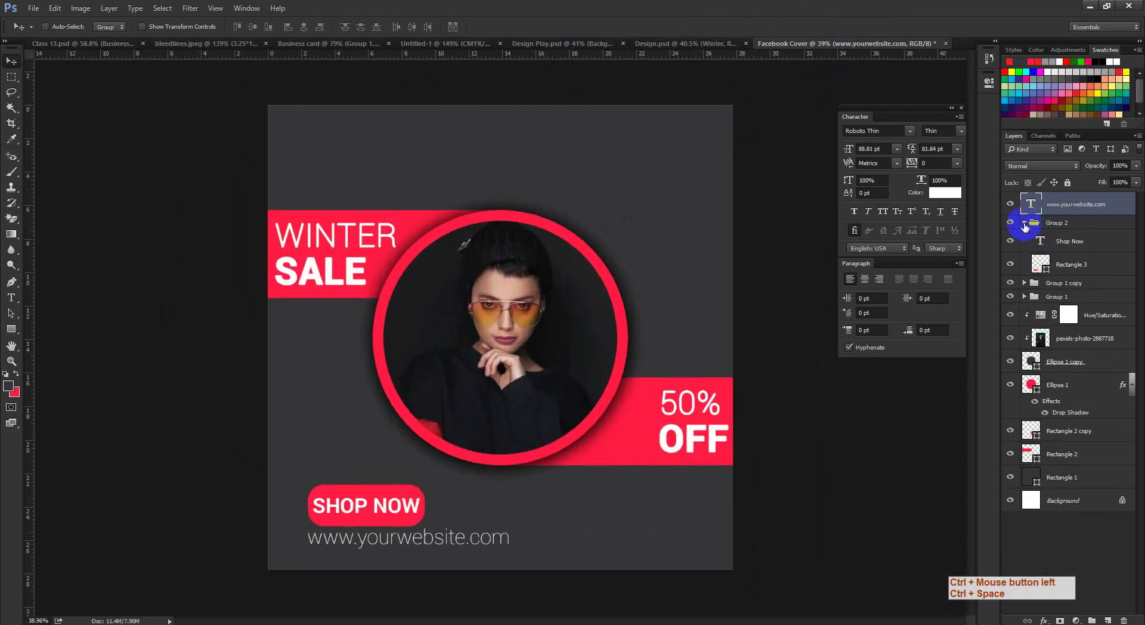
- Collapse Group 2 and set the Rectangle tool to draw a shape with no fill
left_click(1024, 224)
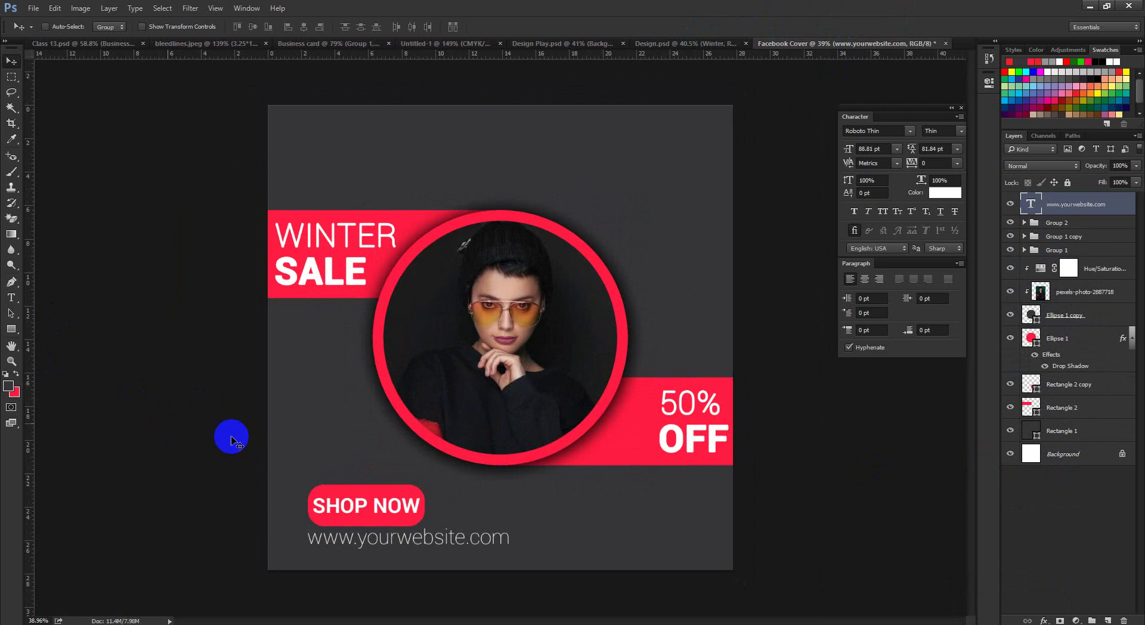
left_click_drag(547, 286, 501, 289)
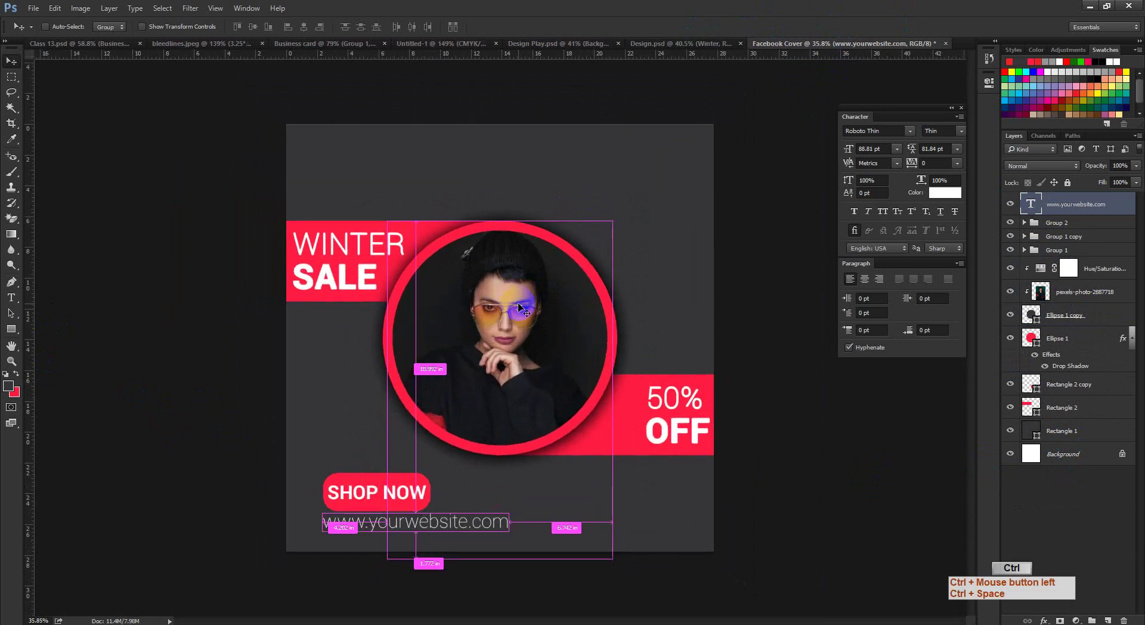
left_click_drag(12, 332, 54, 327)
left_click_drag(289, 128, 286, 121)
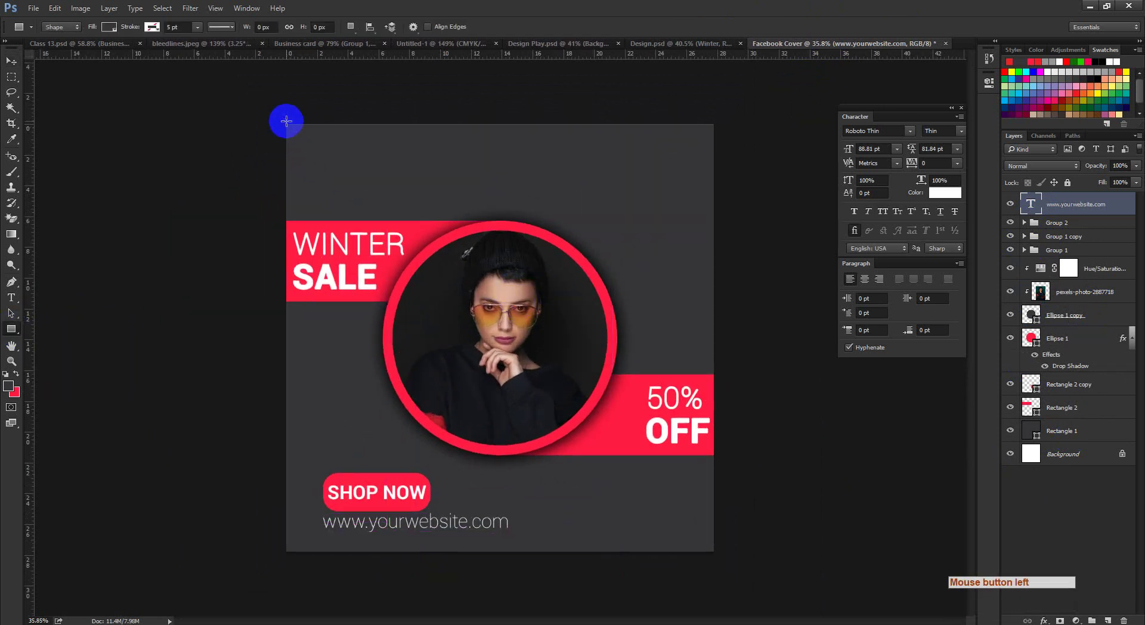
left_click(110, 27)
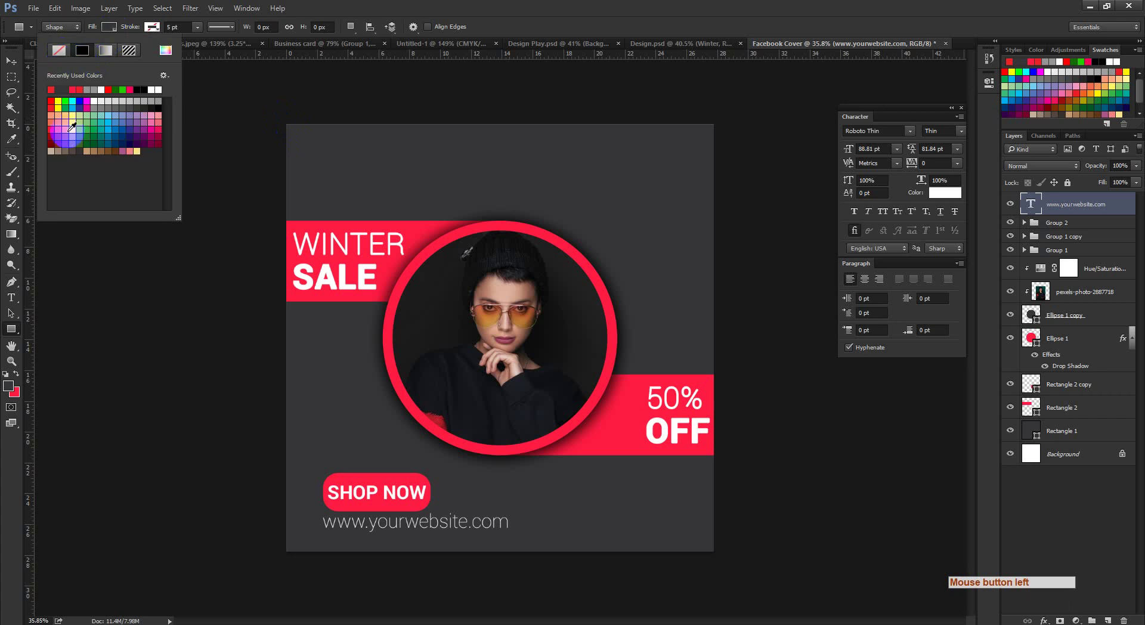
left_click(154, 27)
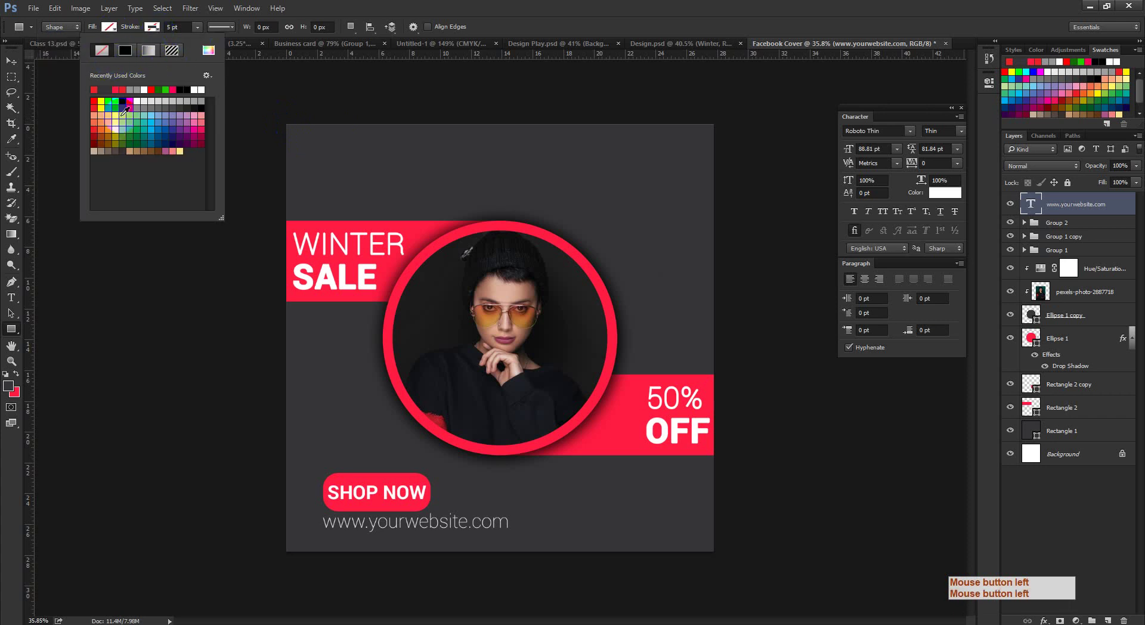
left_click(381, 165)
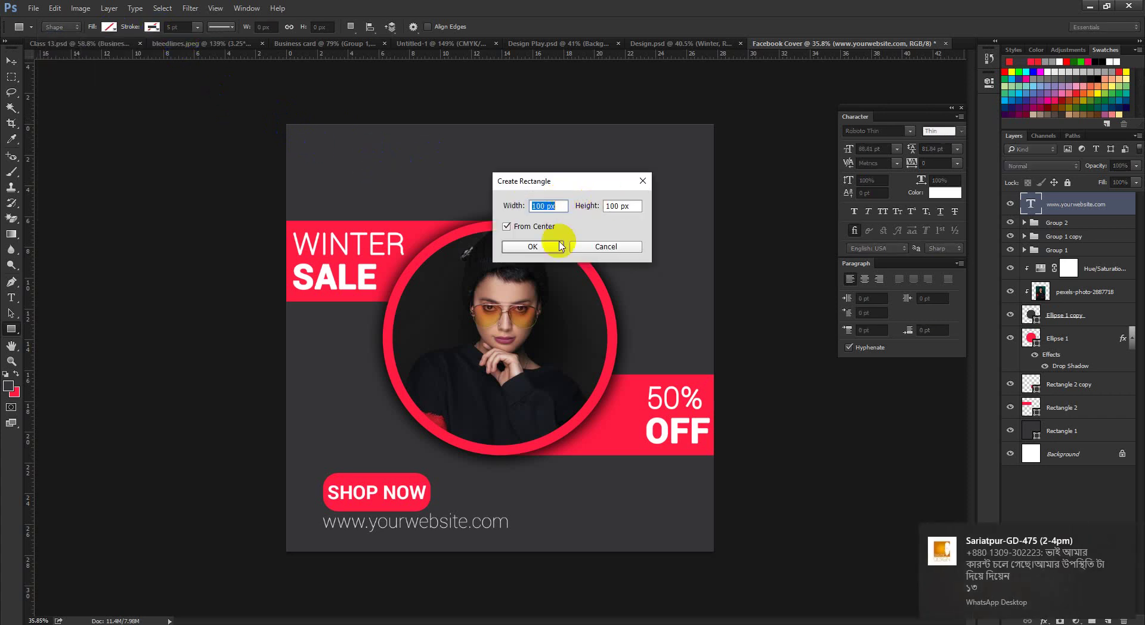
left_click(560, 246)
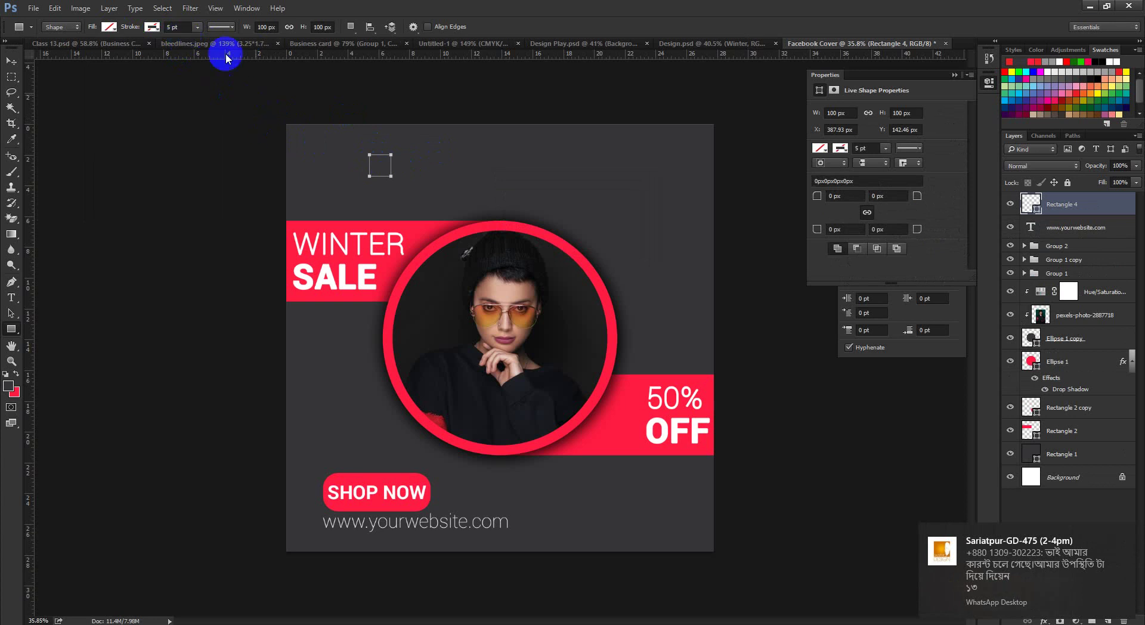
key("ctrl+z")
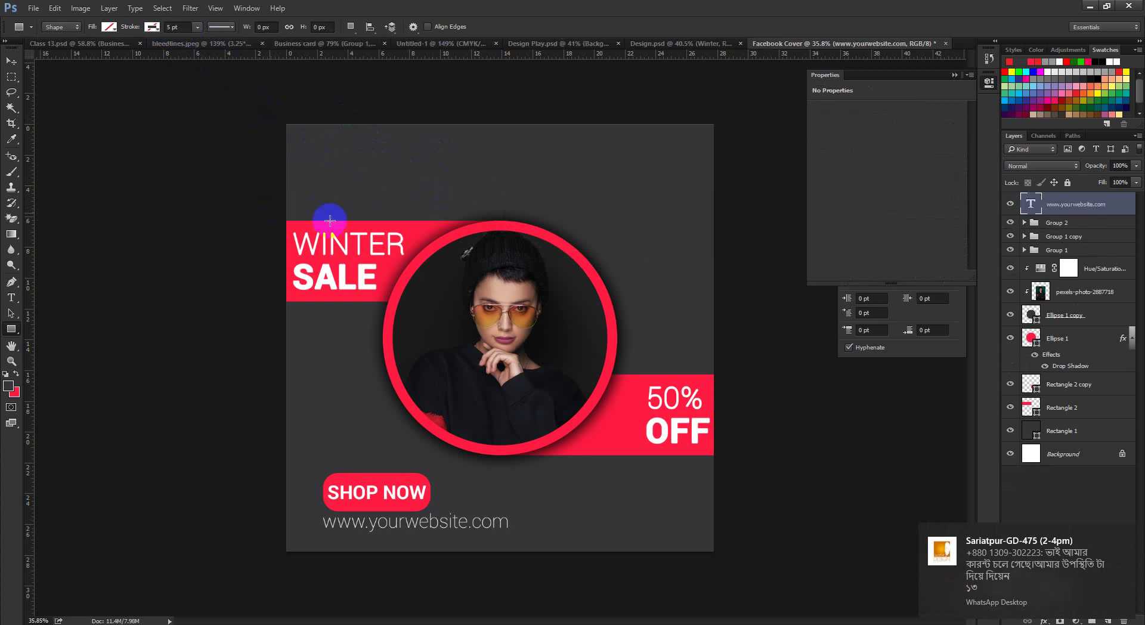
- Draw a narrow rectangle about 67 × 2092 px down the design's left side and set its stroke colour to #141414
mouse_move(301, 173)
left_mouse_down()
mouse_move(327, 250)
mouse_move(370, 540)
mouse_move(361, 529)
mouse_move(352, 561)
mouse_move(314, 559)
left_mouse_up()
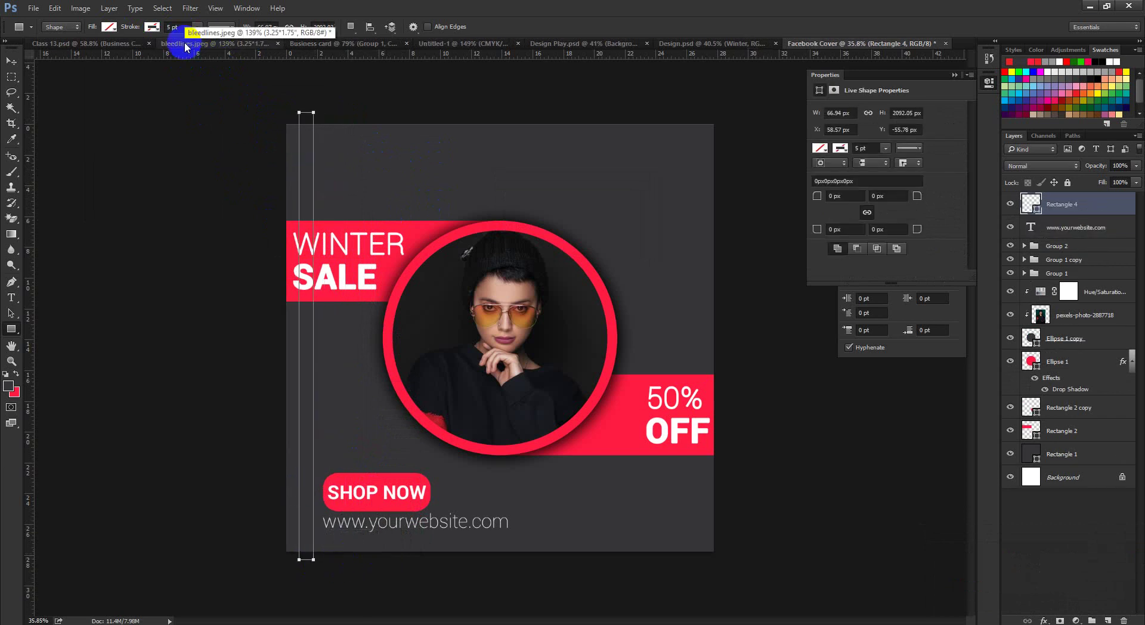
left_click(152, 27)
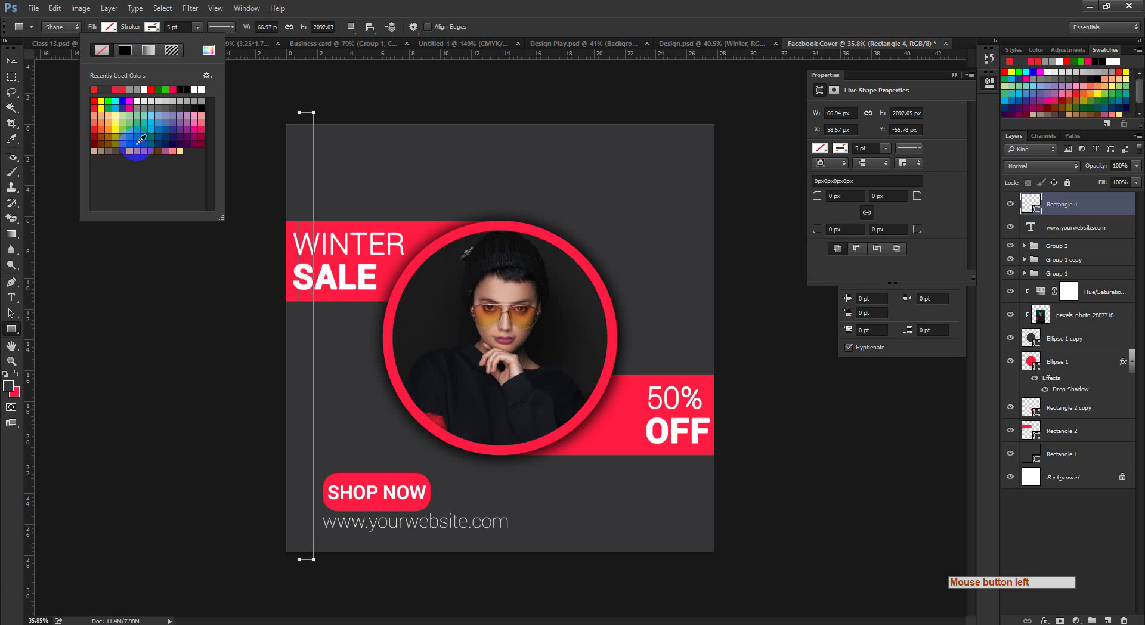
left_click(208, 50)
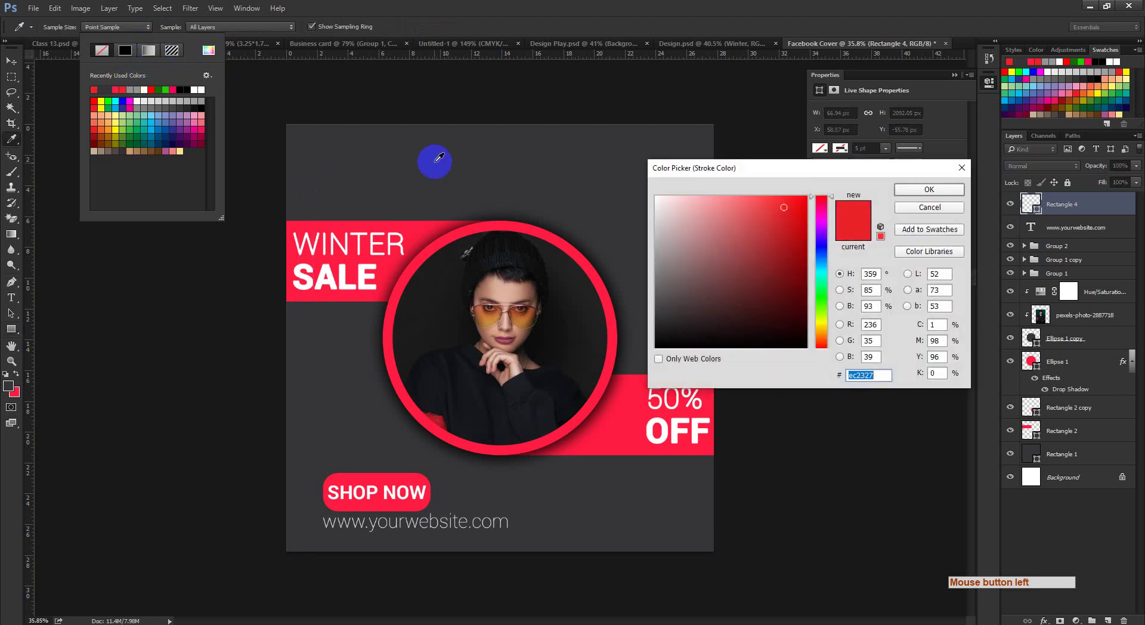
left_click(565, 201)
left_click(660, 329)
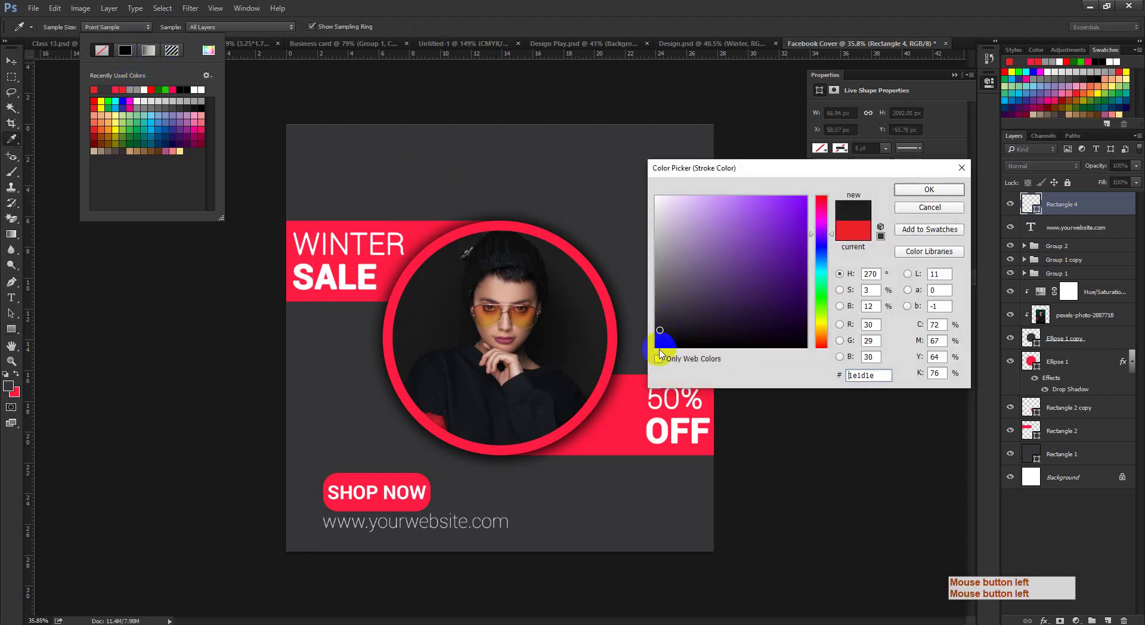
left_click(659, 338)
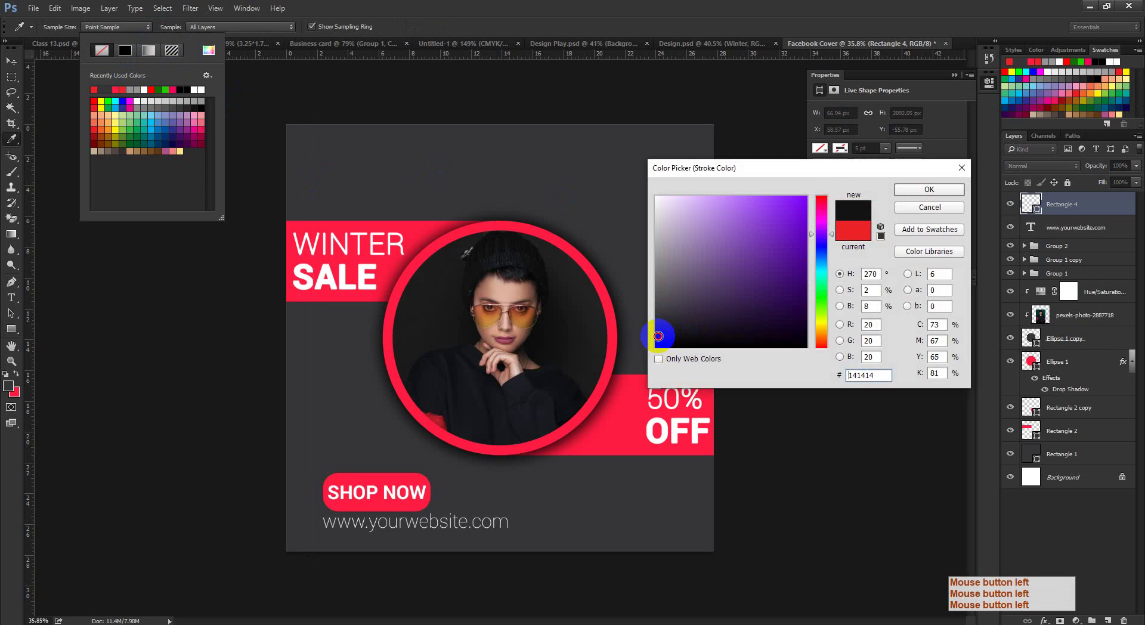
left_click(928, 189)
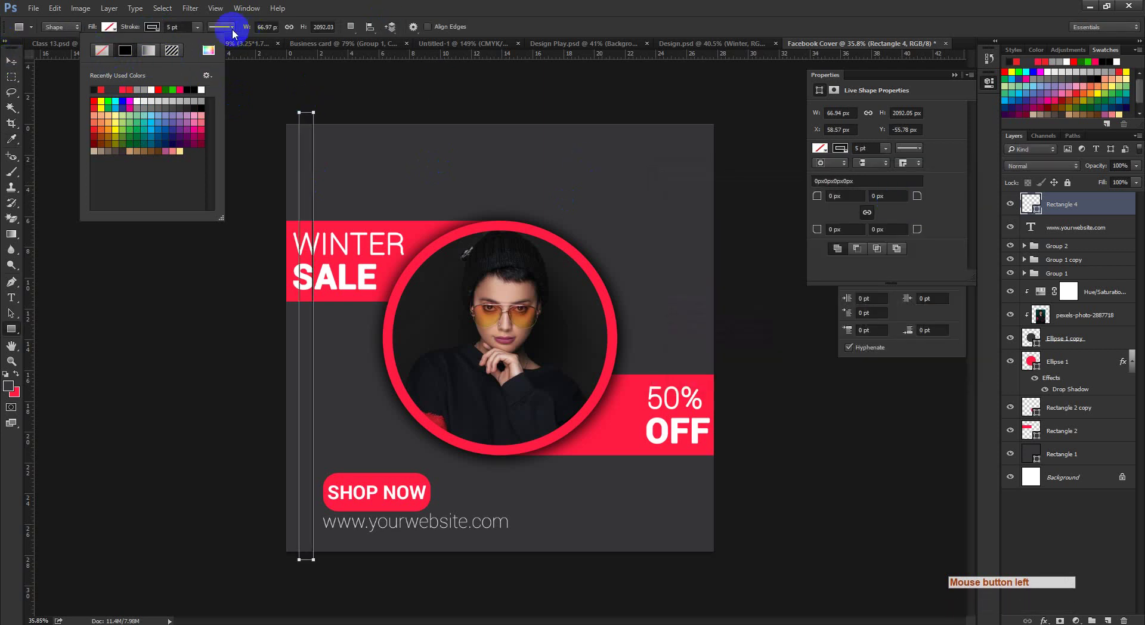
- Change the tall narrow rectangle's stroke from solid to the dashed line style
left_click(231, 27)
left_click(231, 27)
left_click(230, 27)
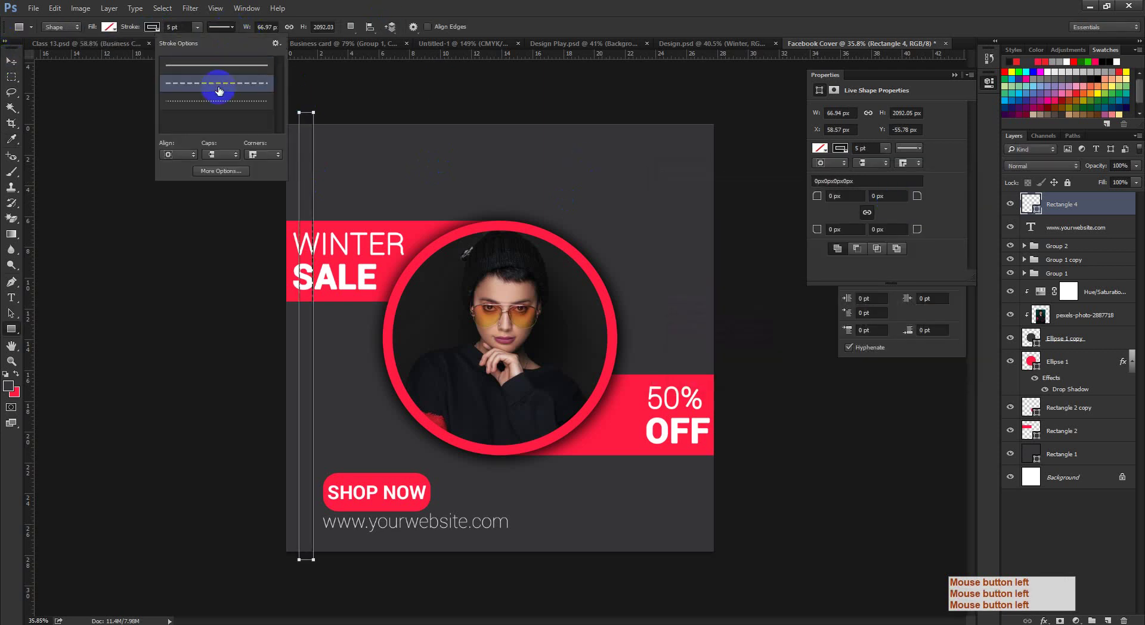
left_click(16, 73)
key("ctrl+space")
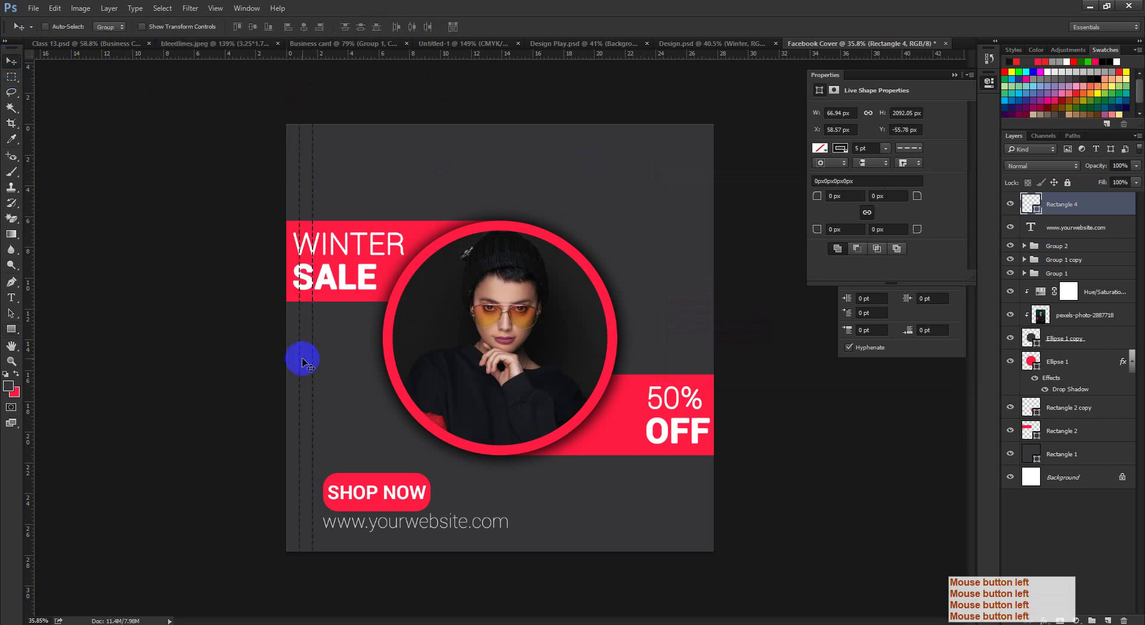
mouse_move(301, 358)
left_mouse_down()
mouse_move(327, 376)
mouse_move(294, 358)
mouse_move(353, 363)
mouse_move(331, 372)
mouse_move(302, 348)
mouse_move(396, 352)
mouse_move(399, 375)
mouse_move(147, 322)
mouse_move(210, 327)
mouse_move(24, 307)
left_mouse_up()
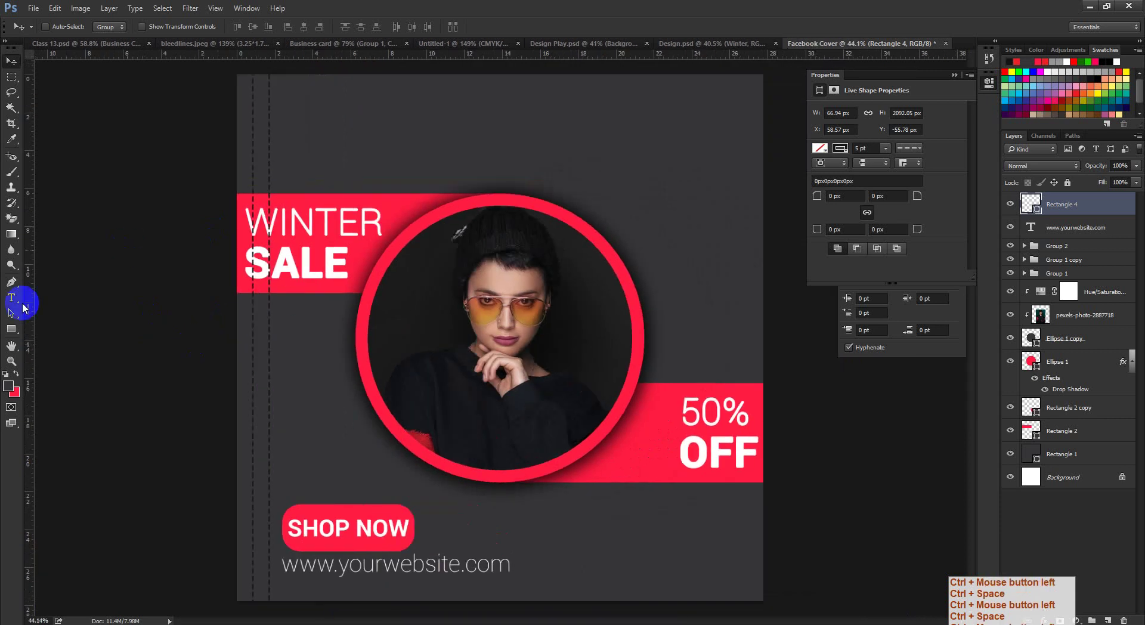
left_click(18, 332)
left_click(232, 26)
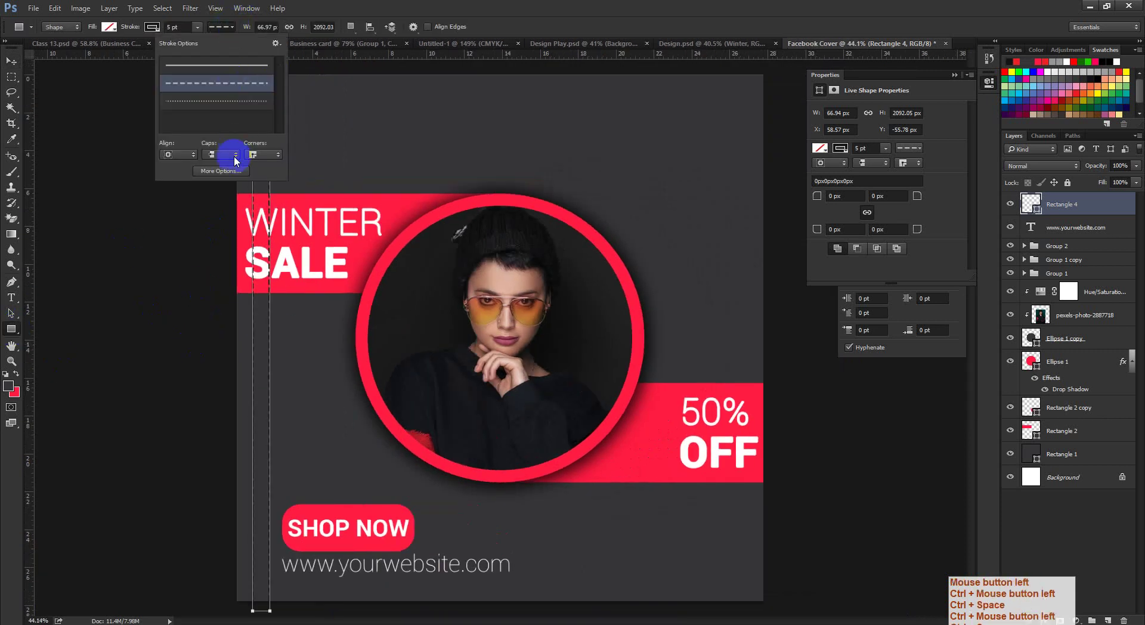
left_click(222, 171)
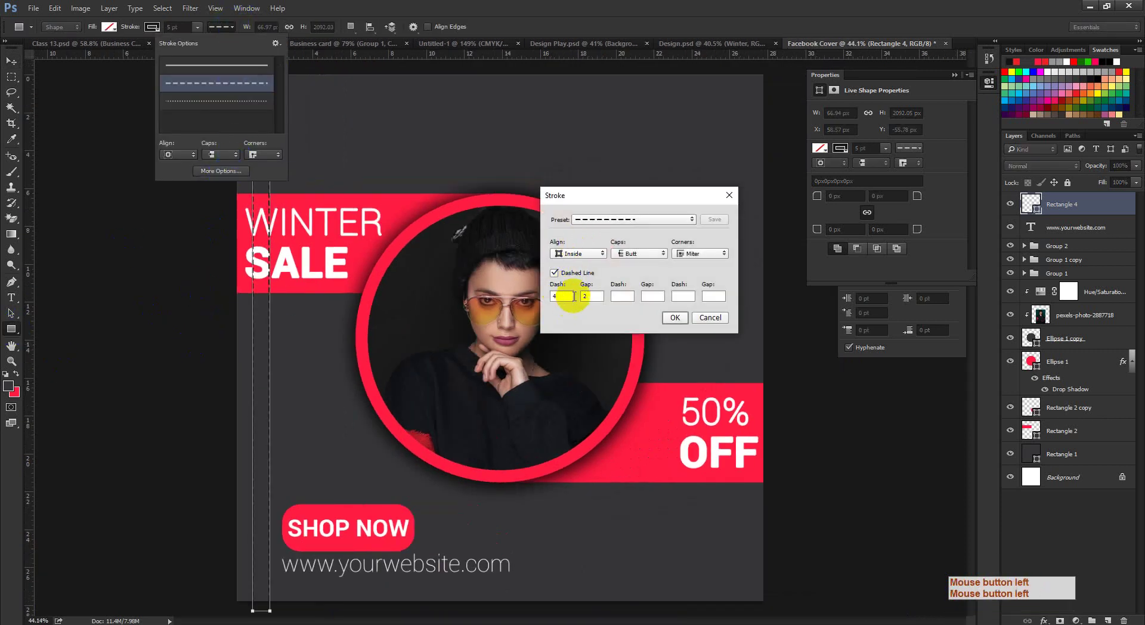
left_click(714, 289)
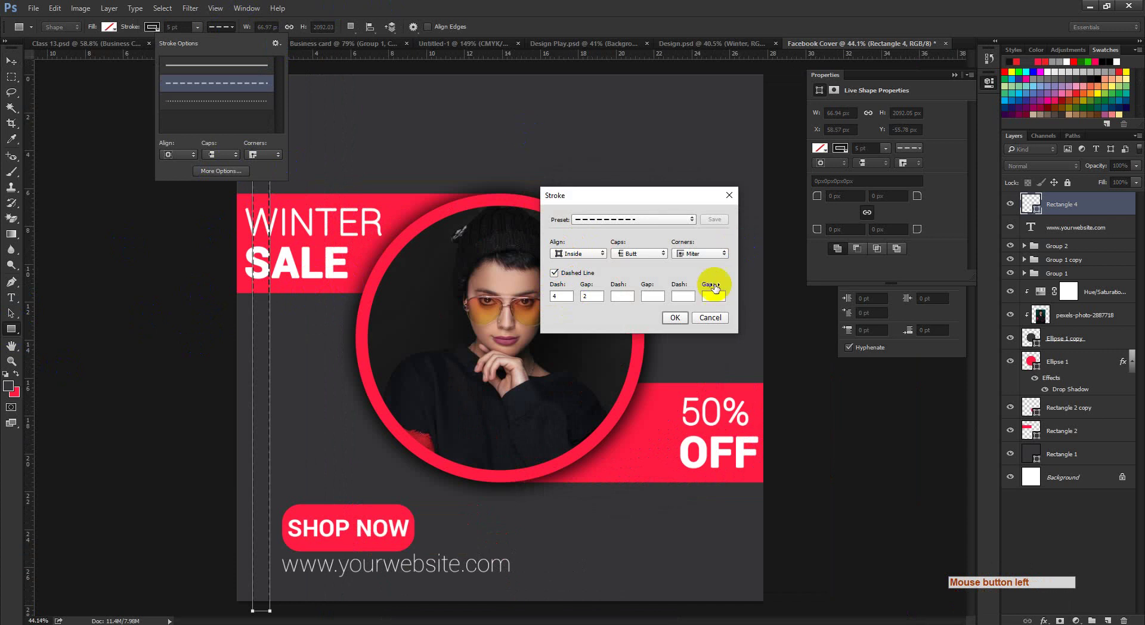
left_click(710, 318)
- Set the dash length of the narrow rectangle's dashed stroke to 5.19 and keep the gap at 2
left_click(259, 335, "ctrl")
left_click_drag(288, 350, 315, 349)
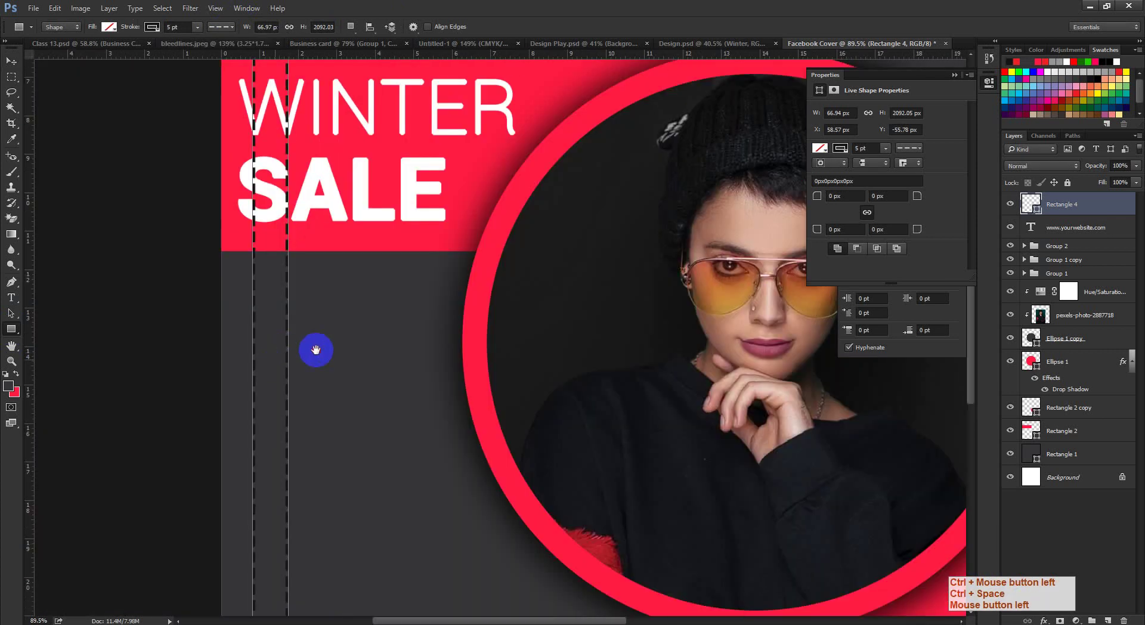
left_click(236, 29)
left_click(222, 172)
left_click(556, 284)
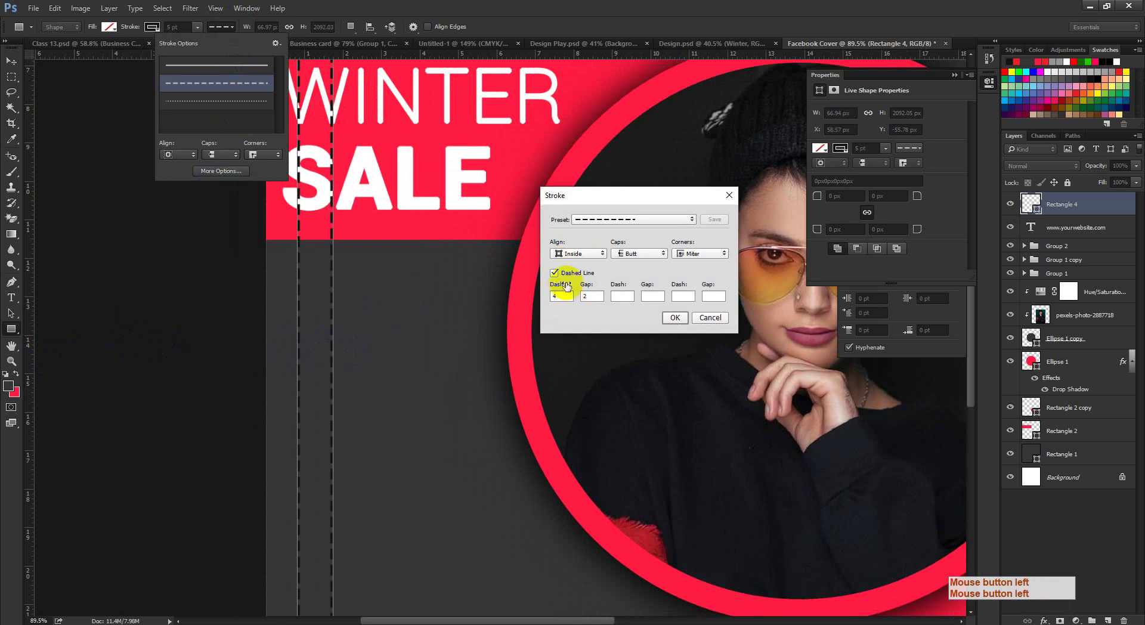
left_click(559, 292)
left_click_drag(561, 287, 688, 274)
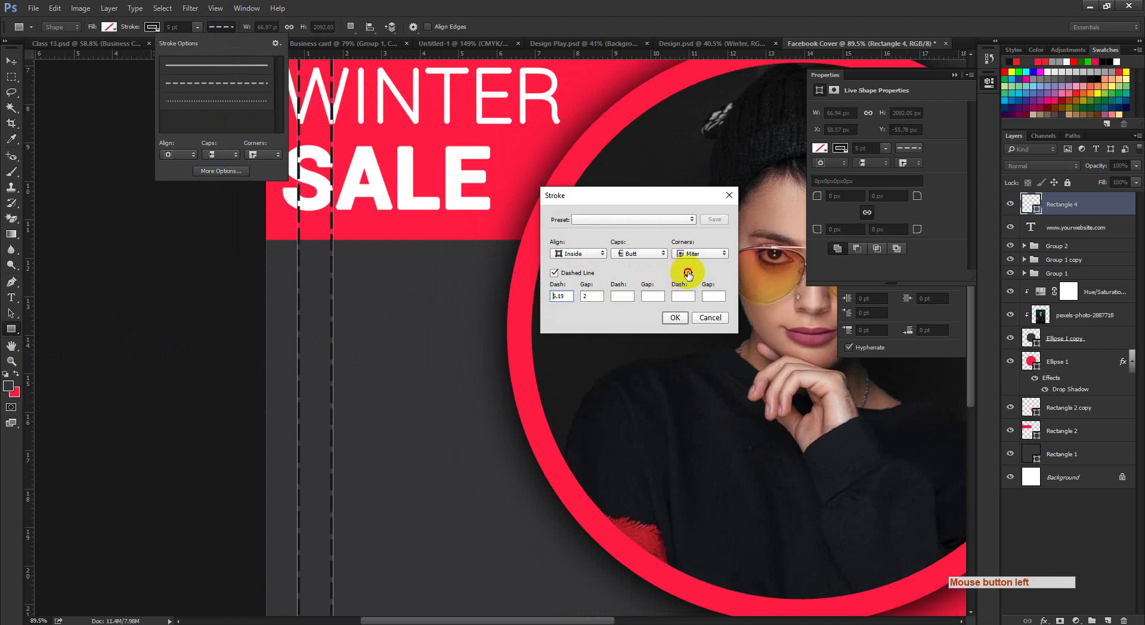
left_click(676, 318)
left_click(334, 33)
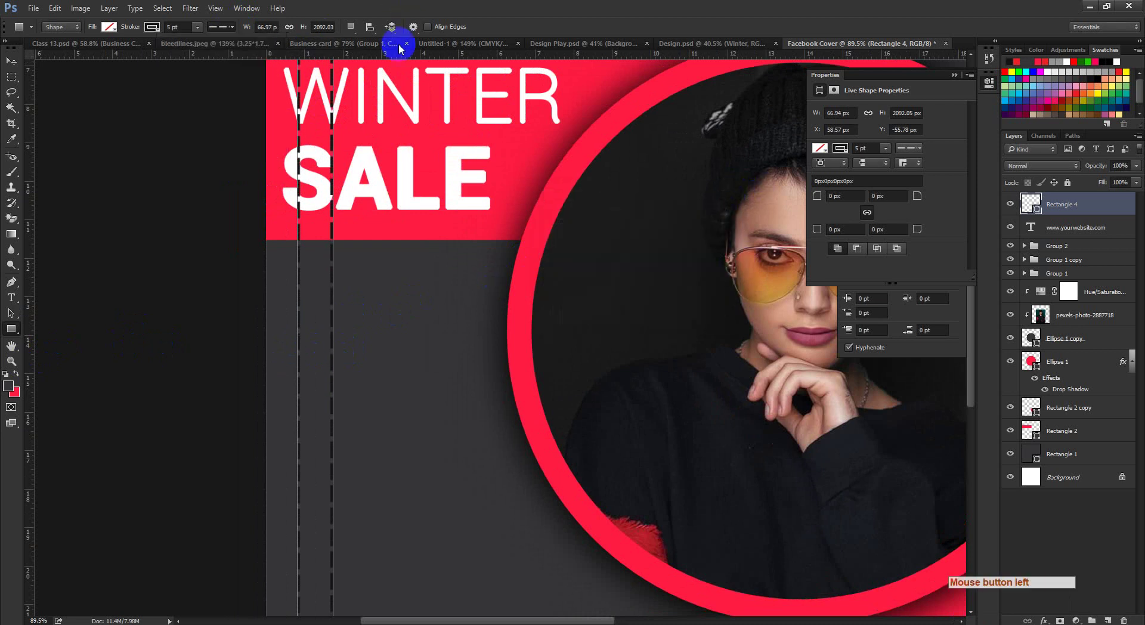
- Move the Rectangle 4 layer below Rectangle 2 so the dashed strip sits directly above Rectangle 1
left_click(12, 62)
key("ctrl+space")
left_click_drag(518, 257, 468, 217)
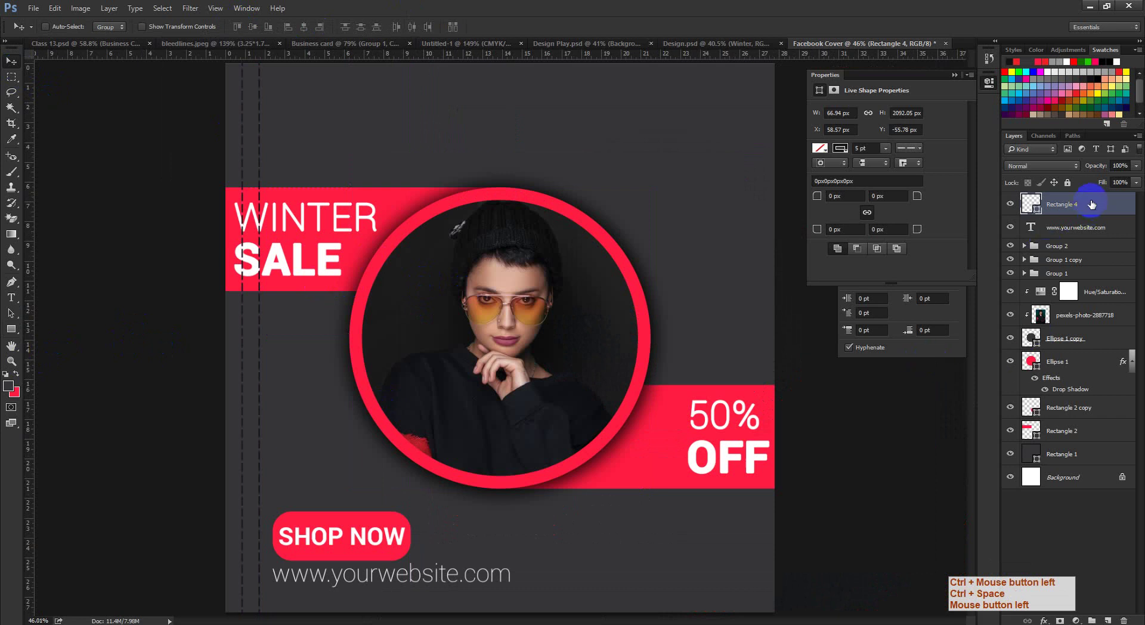
left_click_drag(1091, 204, 1051, 436)
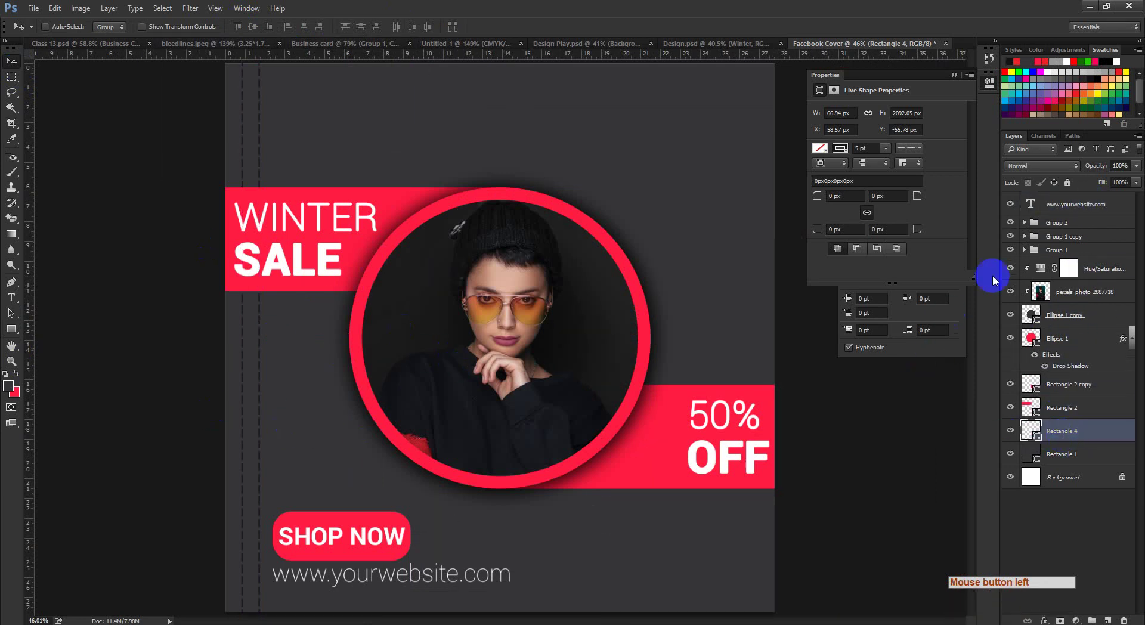
- Shift the dashed strip left to about X 31.6 px and narrow it to about 52 px
mouse_move(261, 407)
left_mouse_down()
mouse_move(251, 406)
mouse_move(269, 422)
left_mouse_up()
key("ctrl+t")
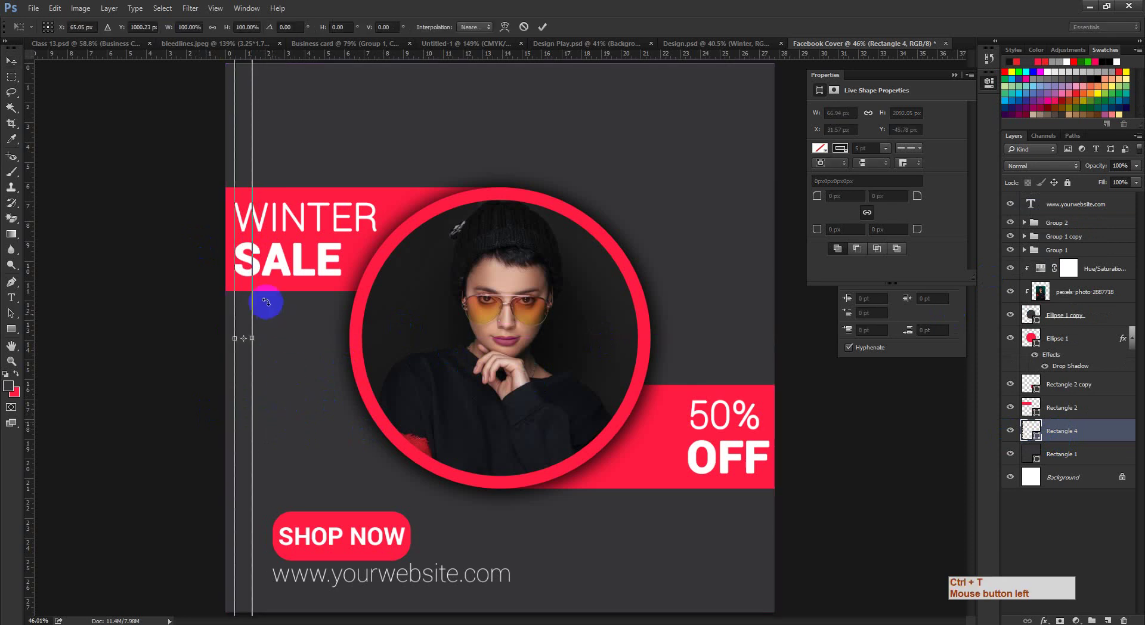
left_click(250, 340)
left_click_drag(247, 340, 248, 338)
left_click(543, 28)
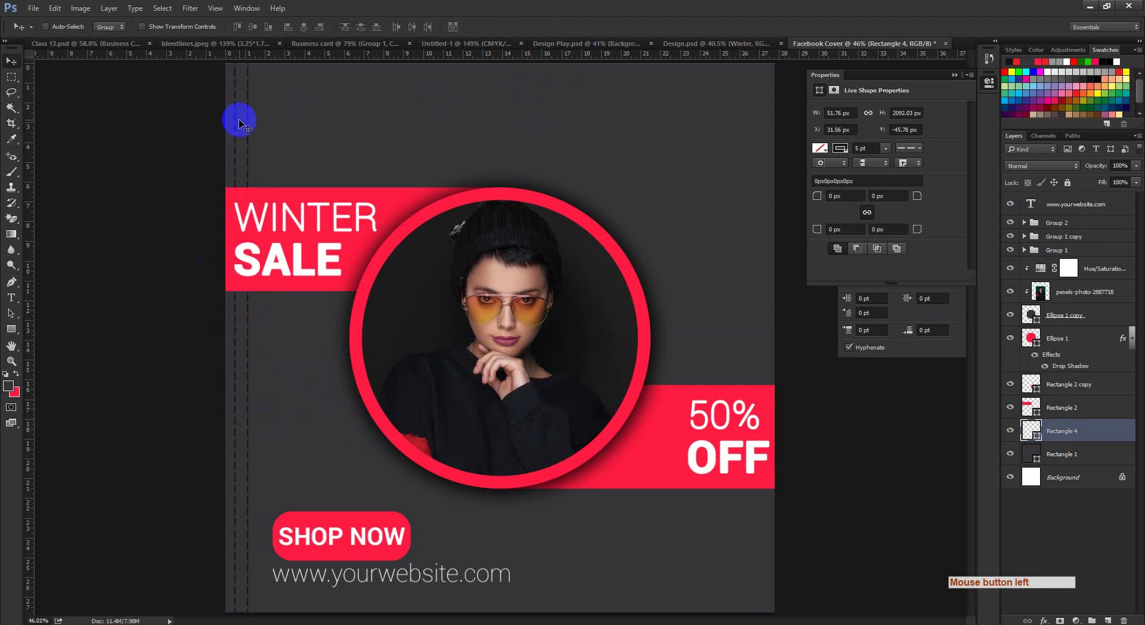
- Nudge the dashed strip left to the canvas edge, to about X 3.6 px
key("ctrl+space")
key("shift+Left")
key("shift+Left")
key("shift+Left")
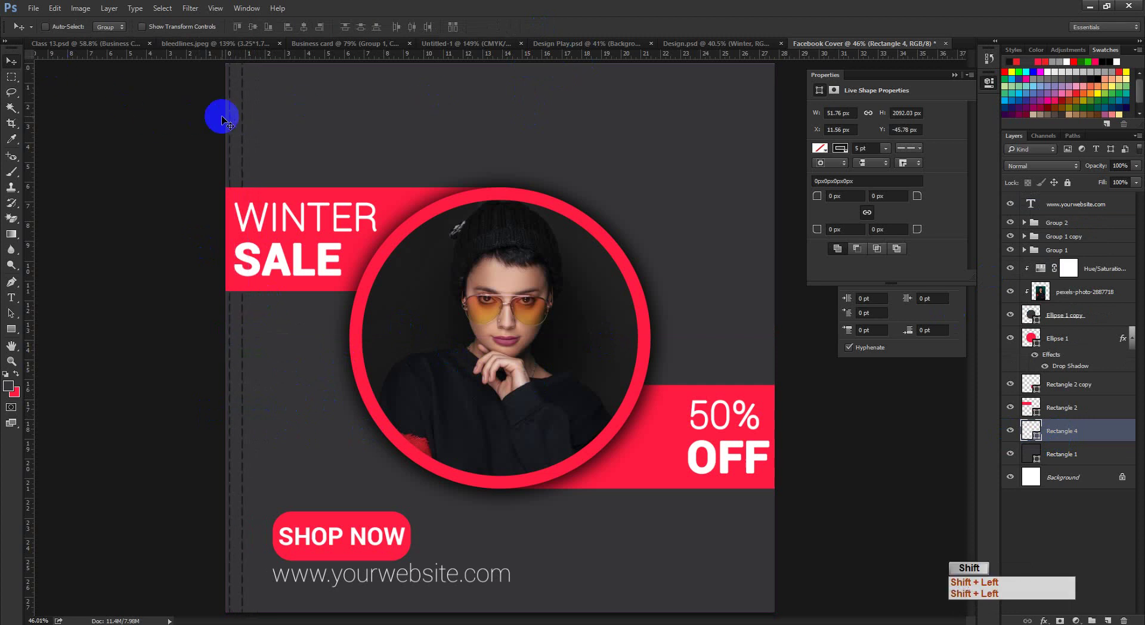
left_click(394, 306, "ctrl")
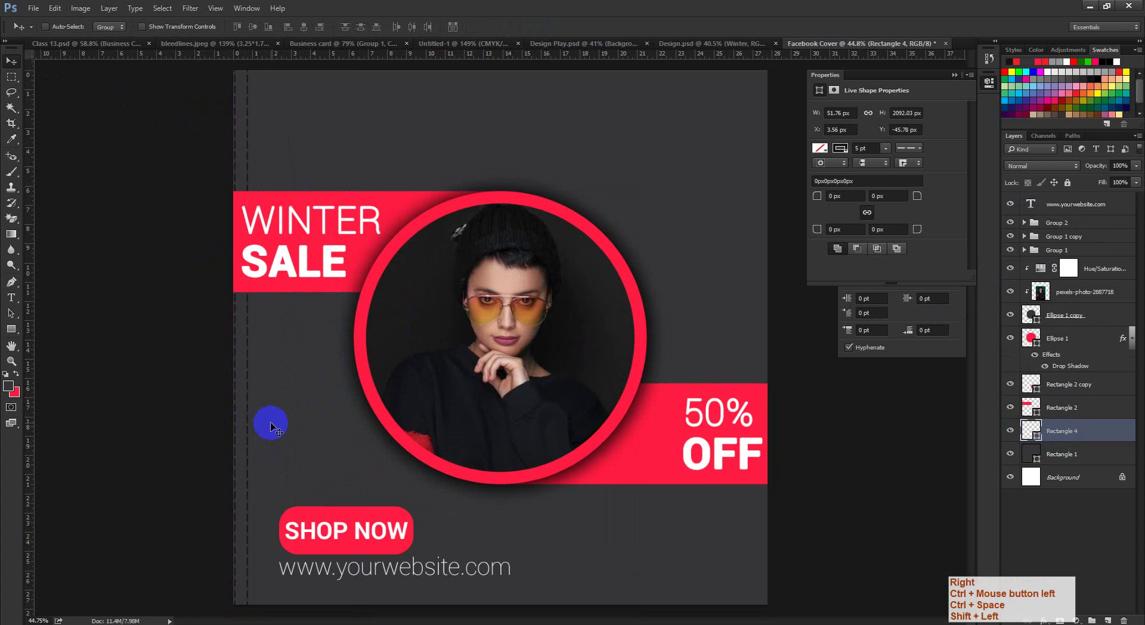
- Narrow the dashed strip to about 32 px wide while keeping its left edge in place
key("ctrl+t")
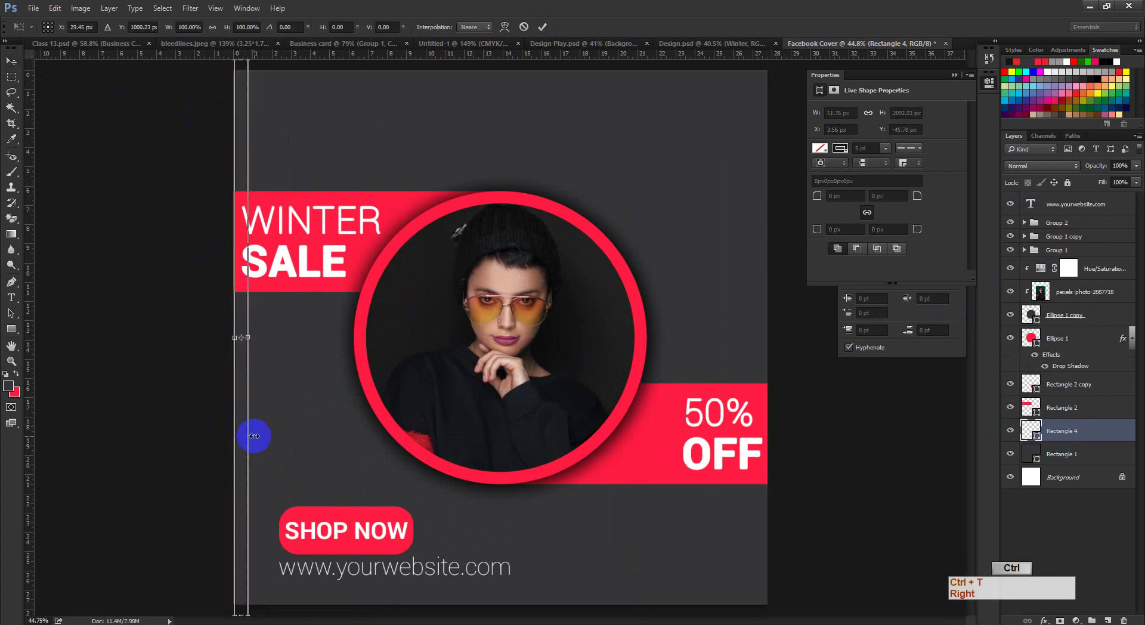
key("Right")
left_click(252, 430, "ctrl")
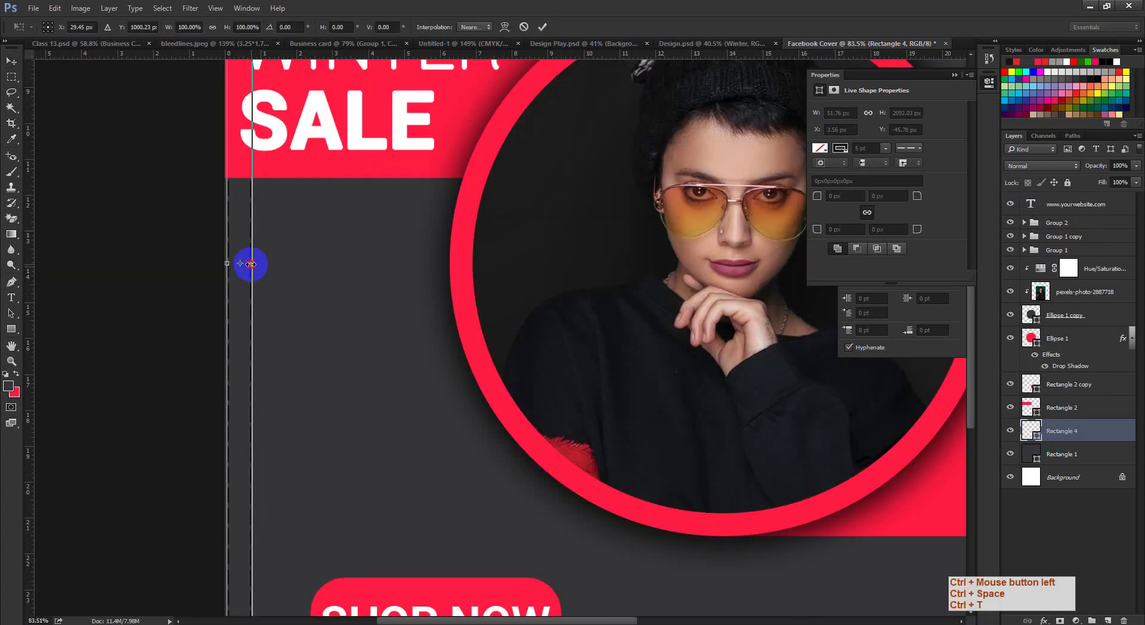
left_click_drag(251, 264, 243, 265)
left_click(542, 27)
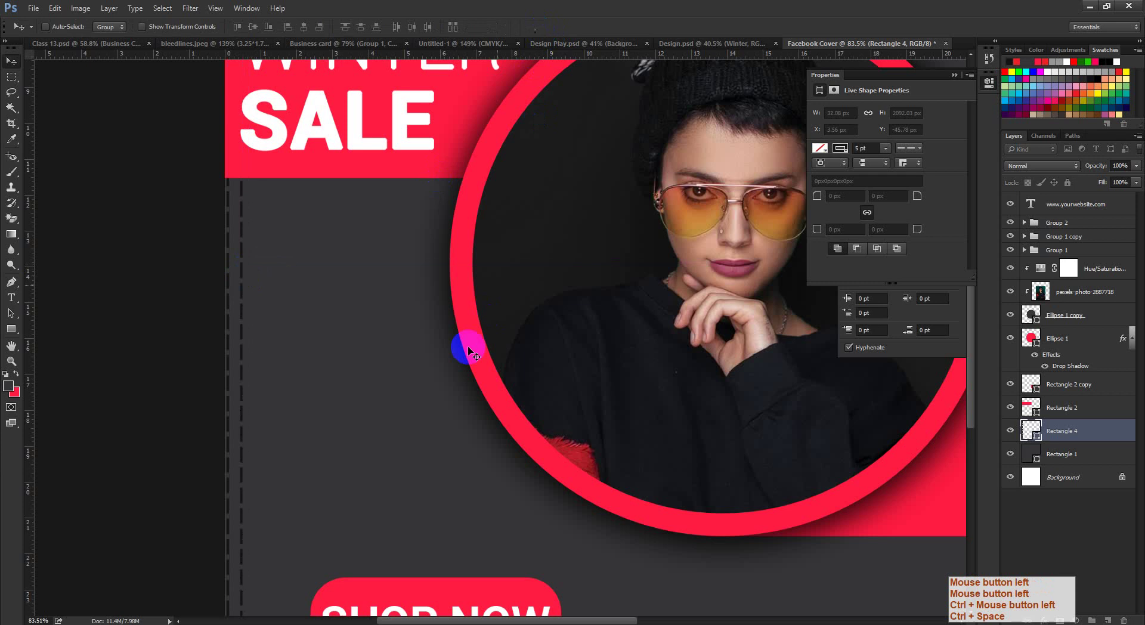
left_click_drag(471, 352, 396, 357)
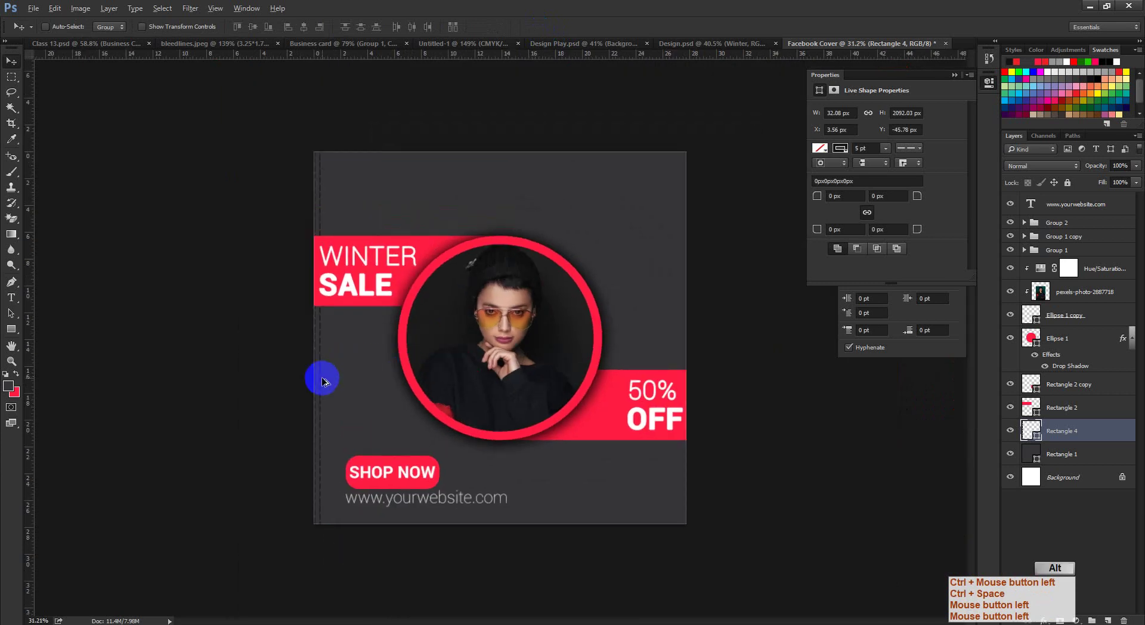
- Transform the dashed strip to about 43 px wide, with its left edge kept at X 3.56 px
left_click_drag(366, 388, 376, 397)
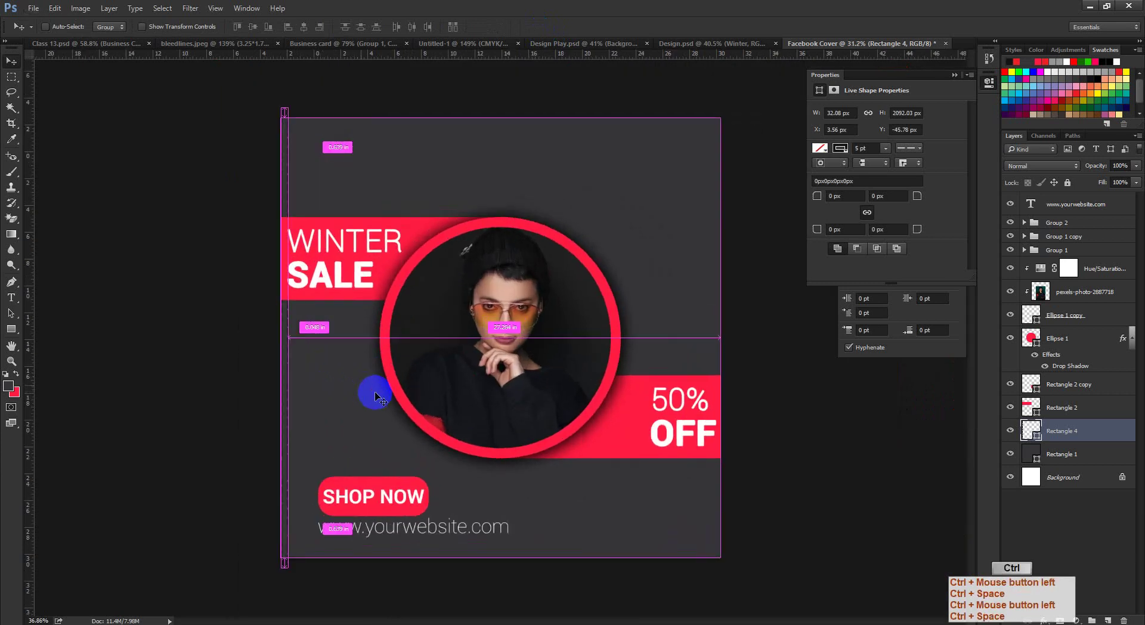
key("ctrl+t")
mouse_move(294, 340)
left_mouse_down()
mouse_move(314, 360)
mouse_move(287, 332)
left_mouse_up()
key("Right")
key("Right")
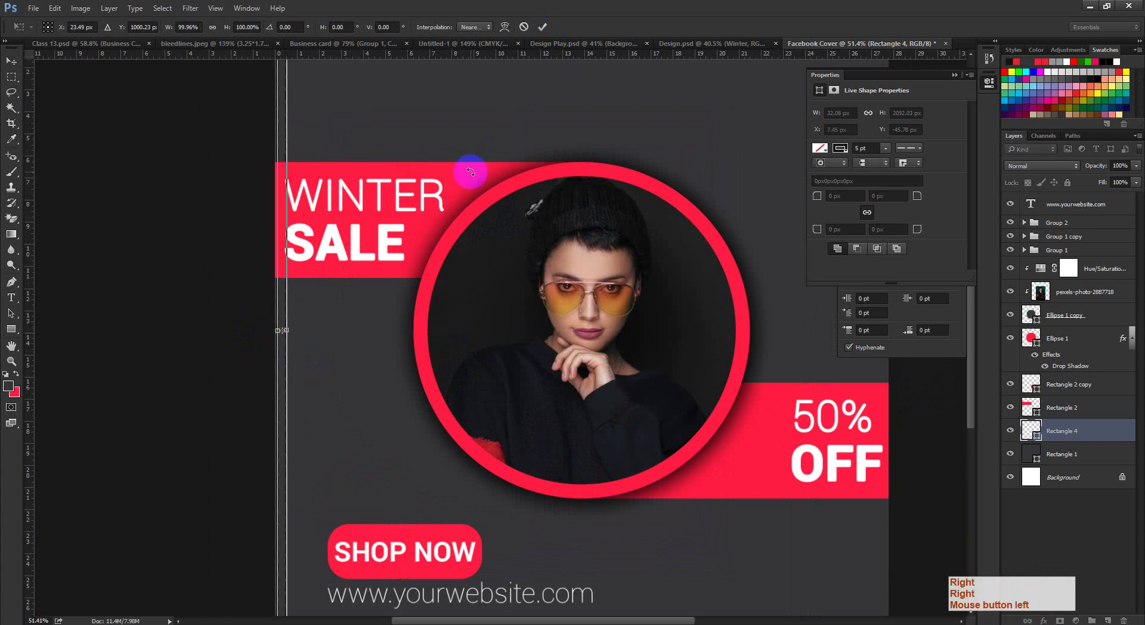
key("ctrl+z")
left_click(316, 393, "ctrl")
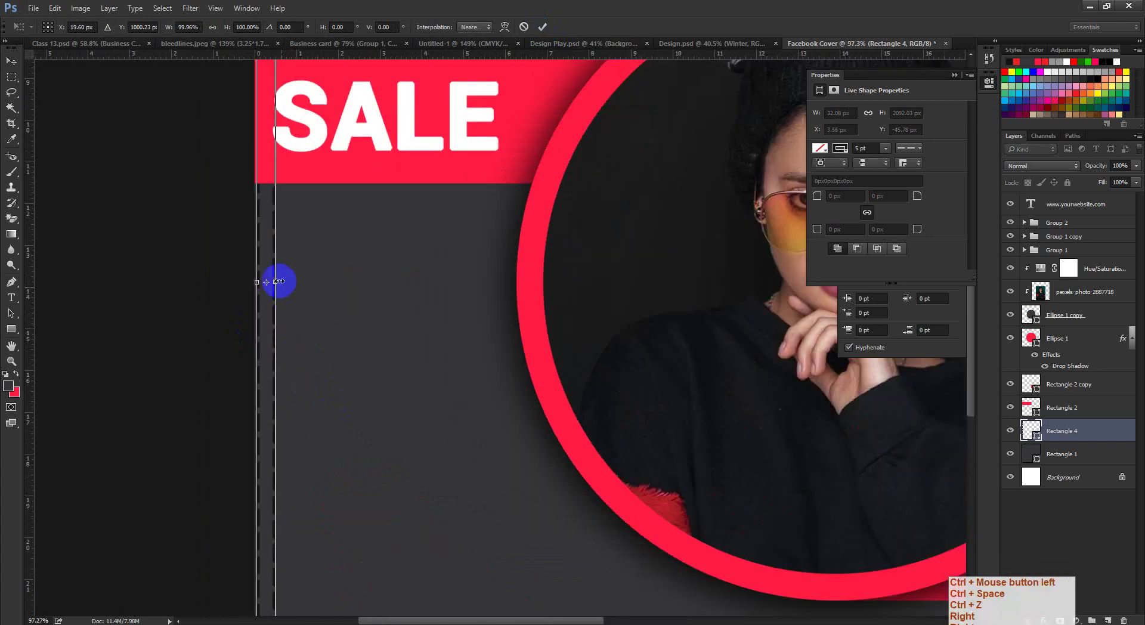
left_click_drag(276, 281, 285, 284)
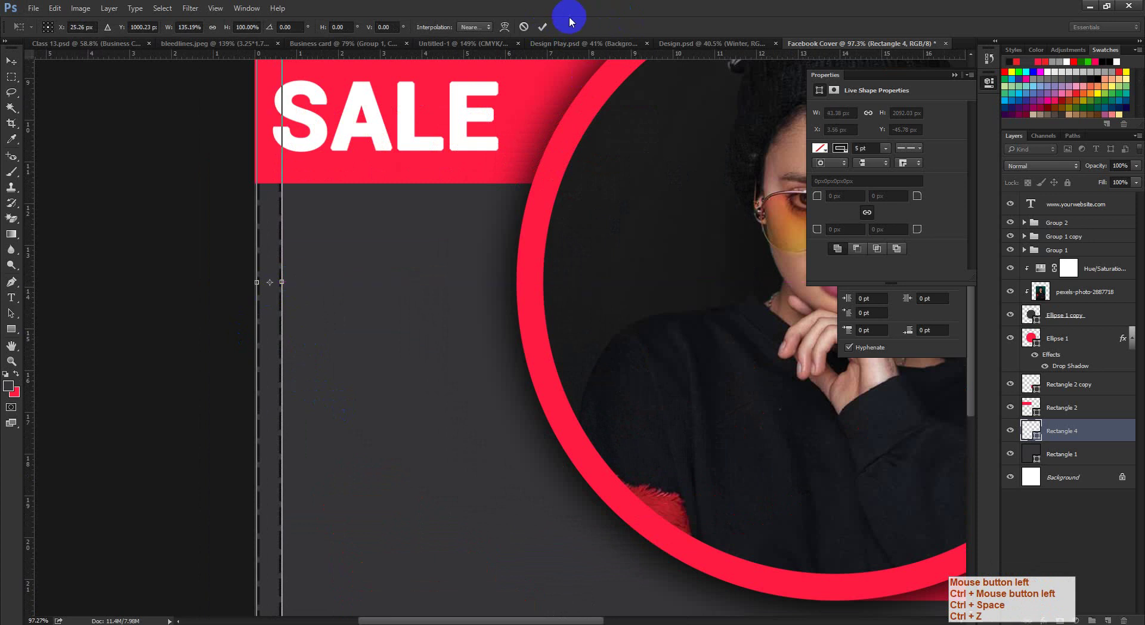
left_click(543, 26)
- Duplicate the dashed strip 19 times across the canvas to fill the background up to the right edge
left_click_drag(541, 251, 524, 273)
left_click(523, 273, "ctrl")
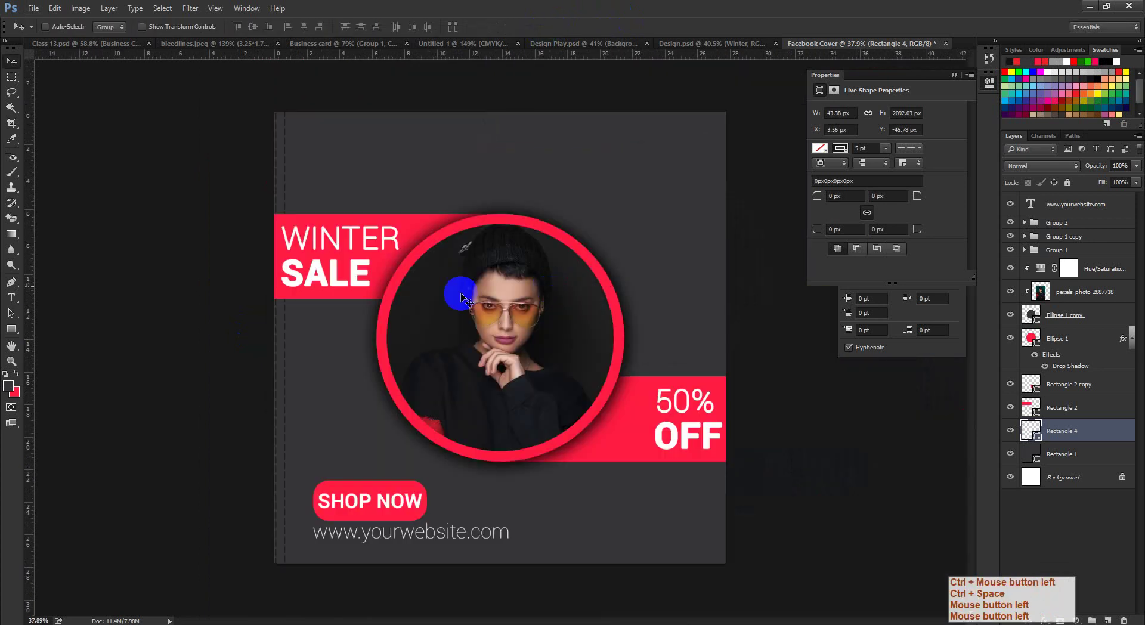
left_click_drag(282, 362, 617, 515)
left_click_drag(650, 520, 718, 531)
- Select Rectangle 4 and all its copies, distribute them evenly by horizontal centers, and align their top edges
scroll(1072, 465, "down", 3)
scroll(1068, 495, "down", 3)
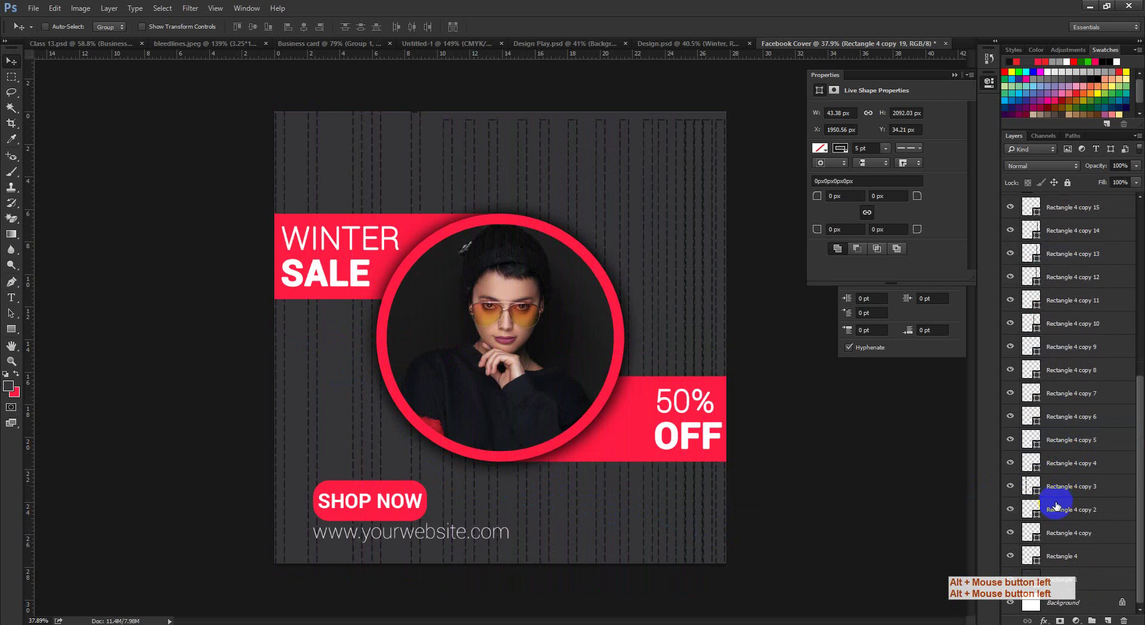
left_click(1061, 556, "shift")
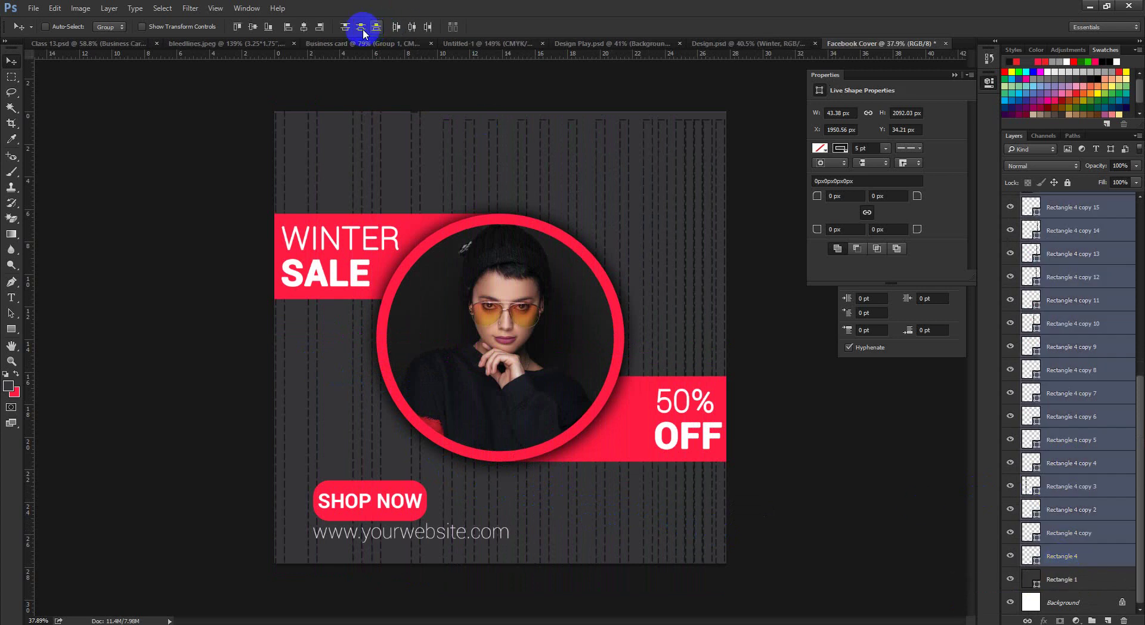
left_click(415, 27)
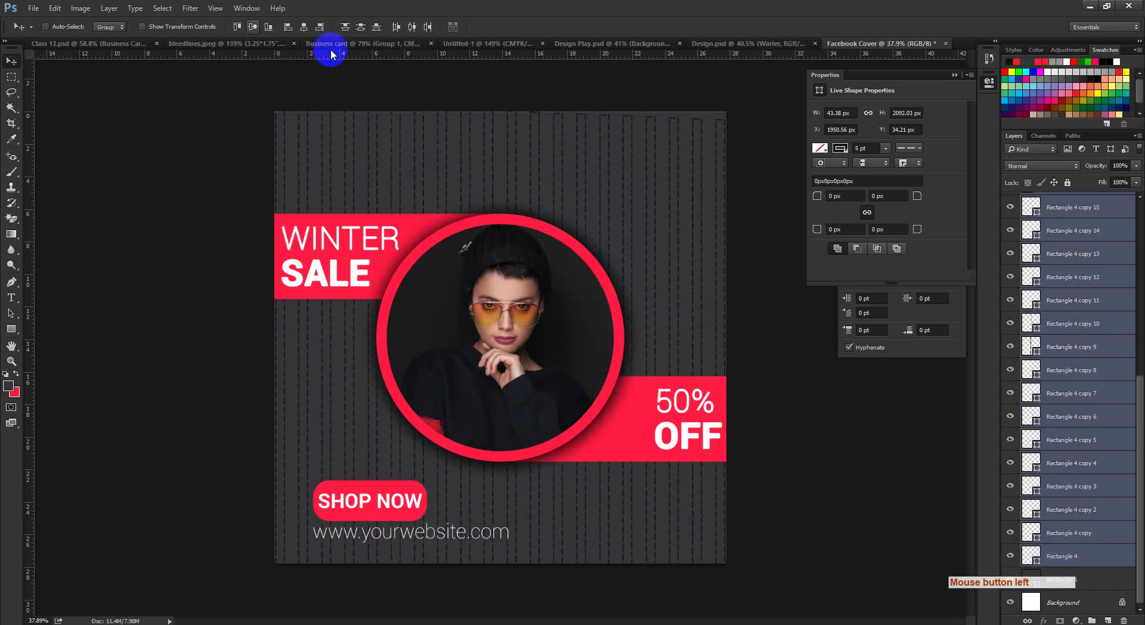
left_click(237, 28)
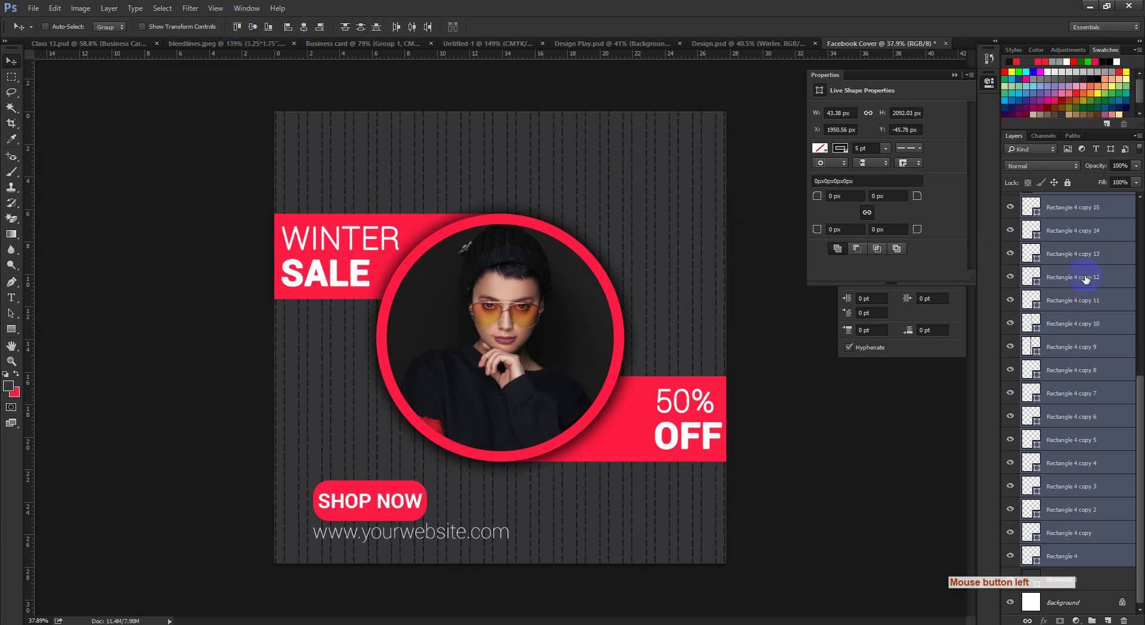
- Group Rectangle 4 and all its copies, and lower the group's opacity to 14%
key("ctrl")
key("ctrl+g")
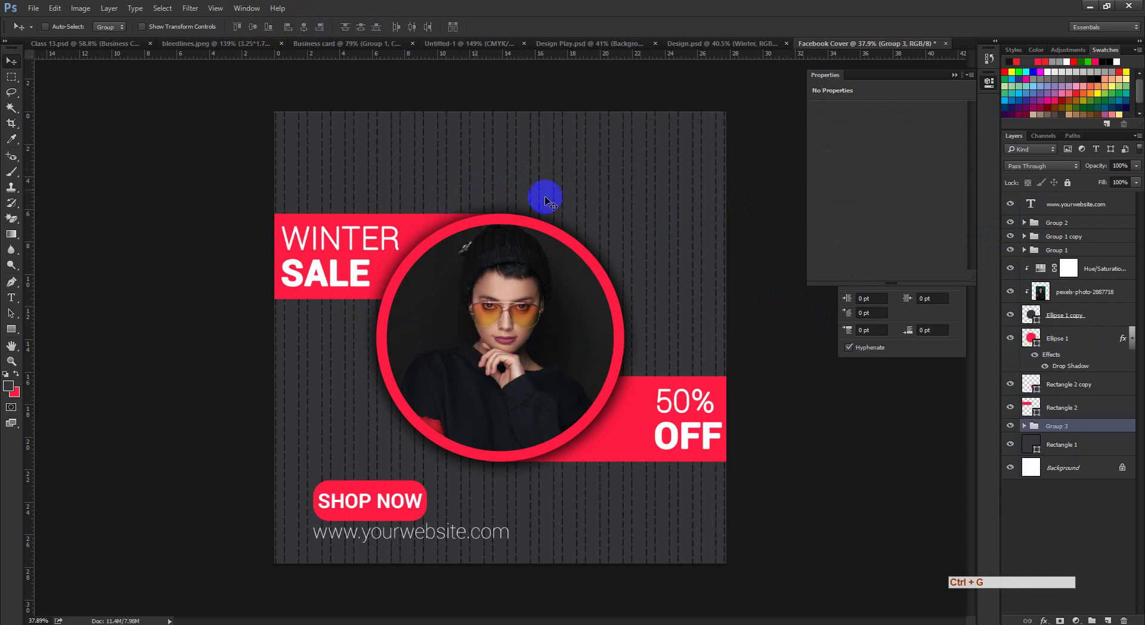
left_click(1138, 166)
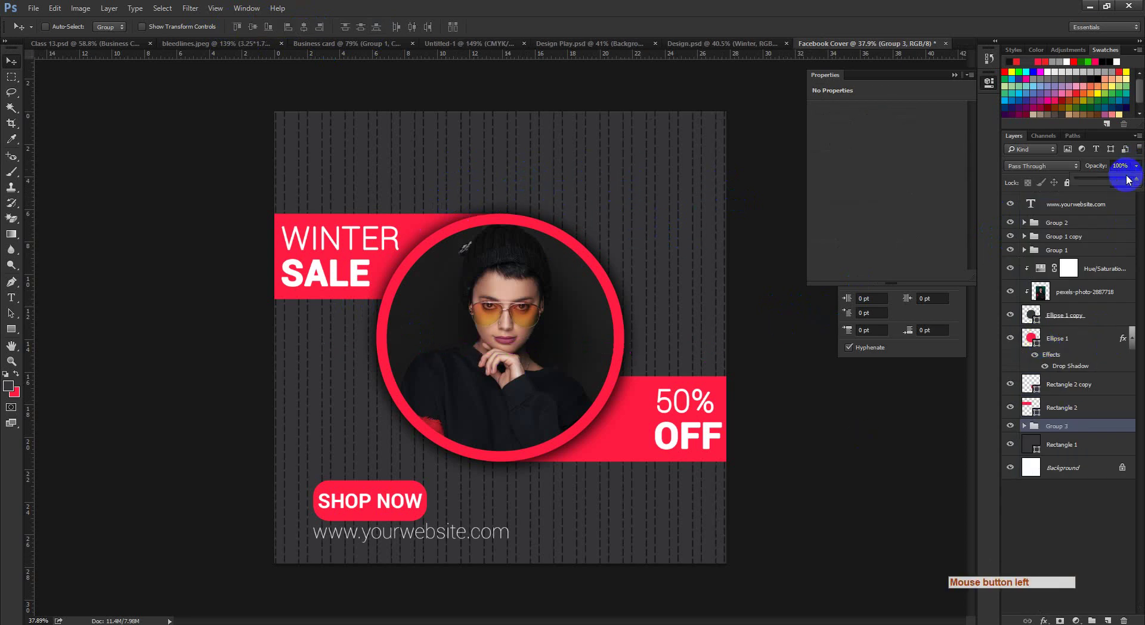
left_click(1112, 181)
left_click_drag(1105, 182, 1103, 182)
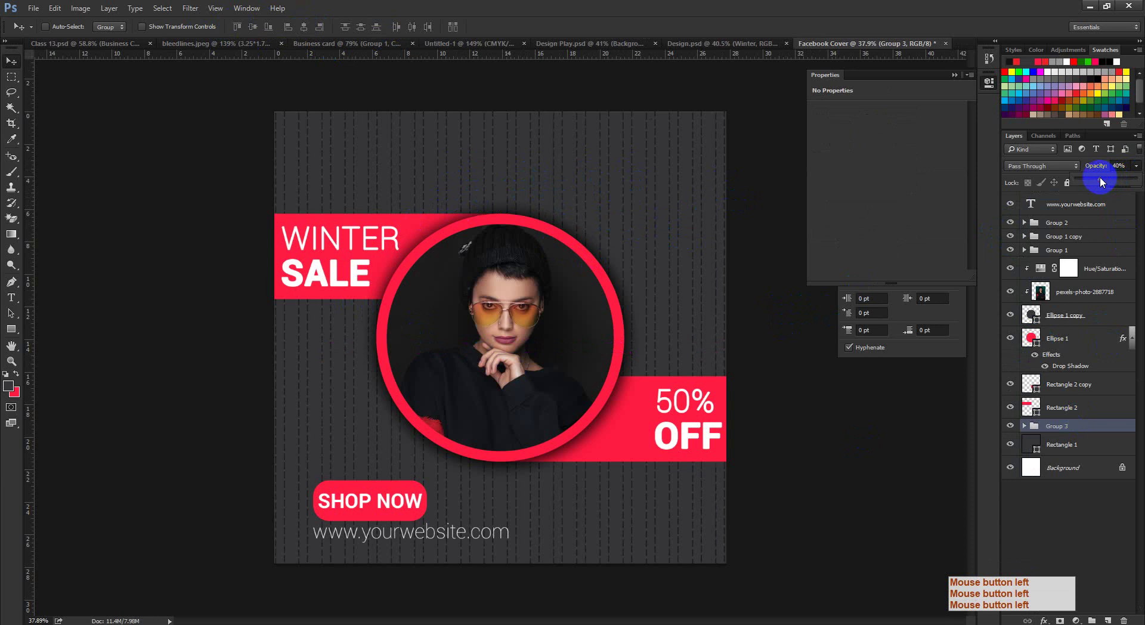
left_click(1096, 182)
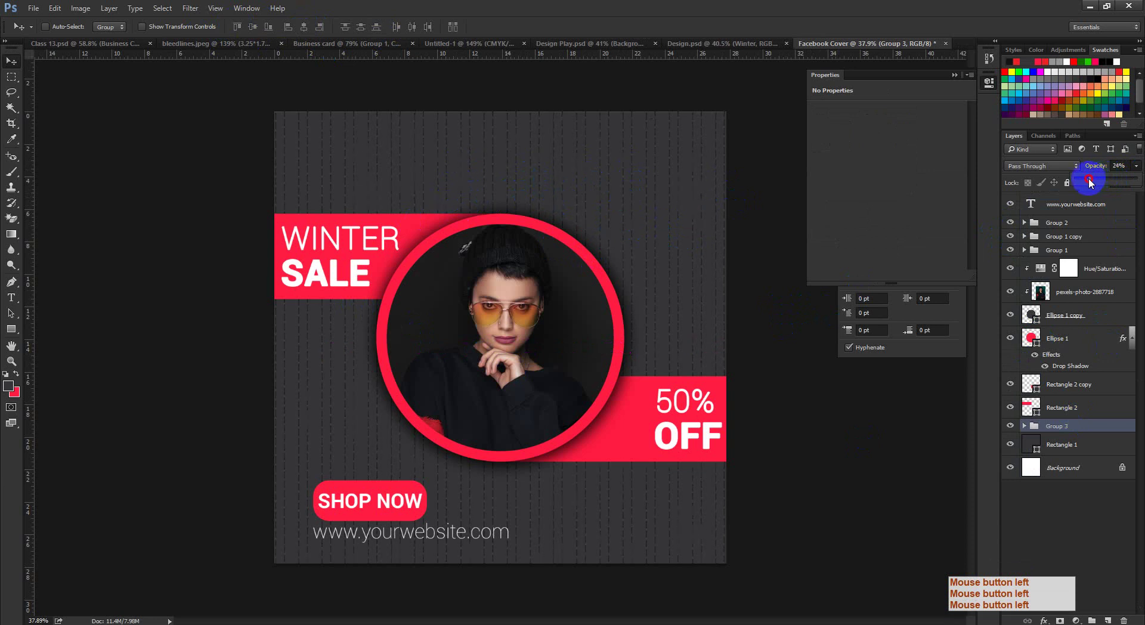
left_click_drag(1087, 183, 1087, 182)
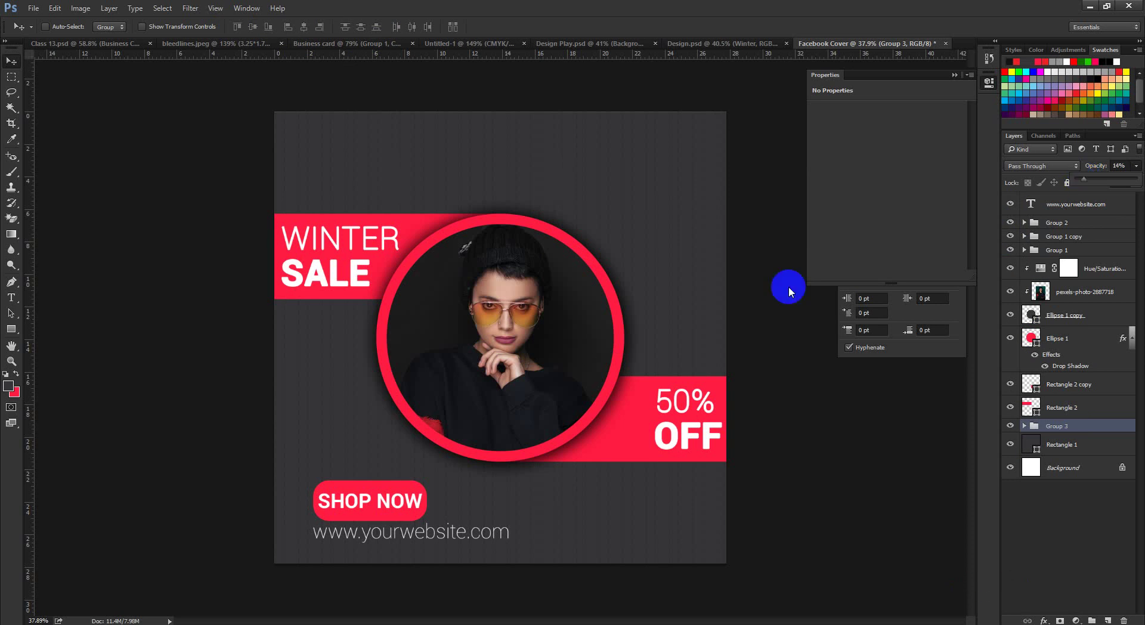
- Collapse the Properties panel and move the floating Character and Paragraph panels farther away from the artwork
key("ctrl+space")
left_click_drag(596, 384, 599, 413)
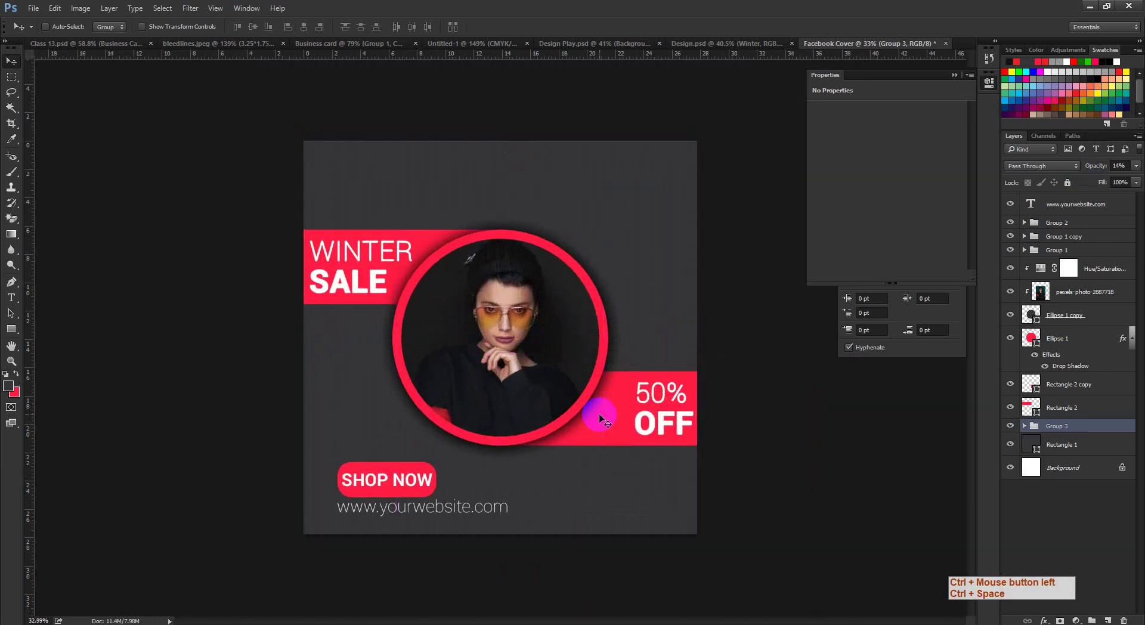
left_click(954, 75)
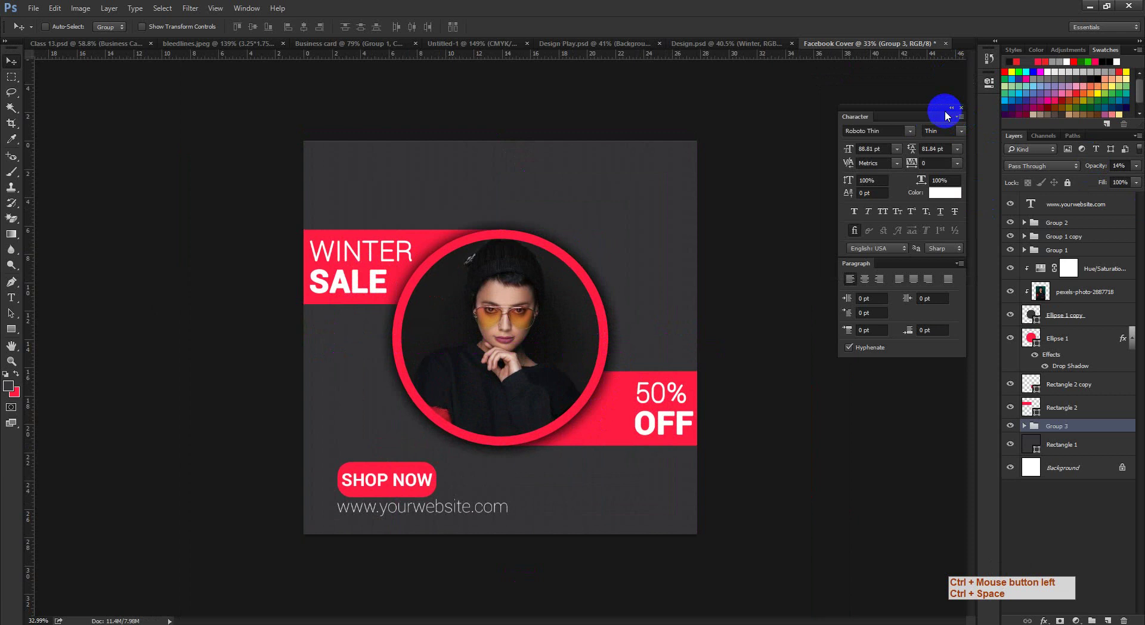
left_click_drag(946, 112, 948, 96)
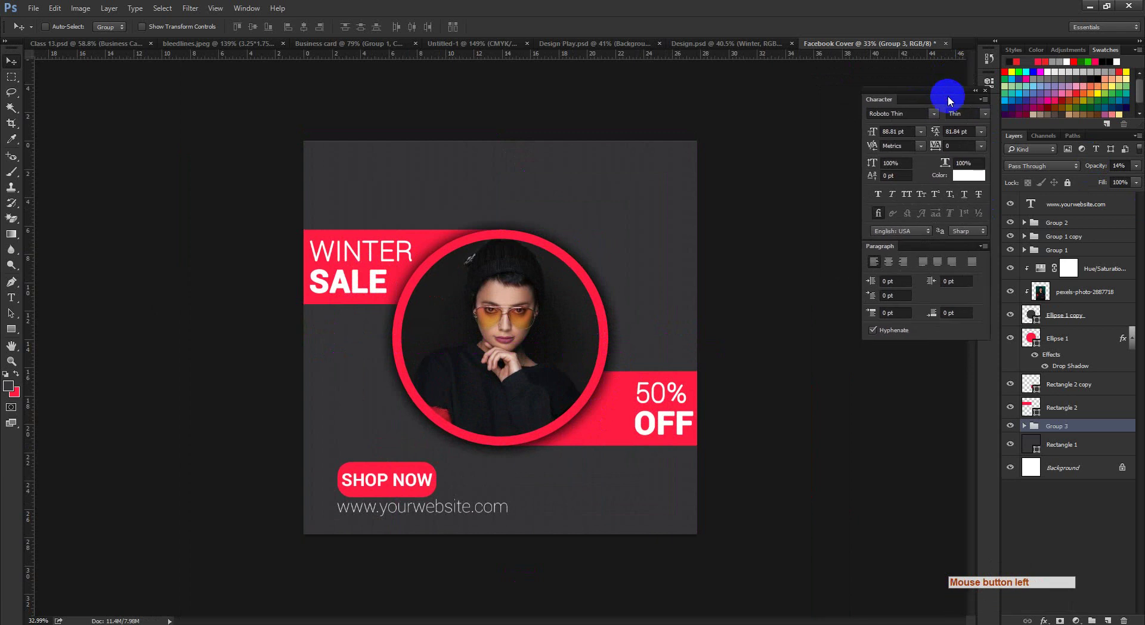
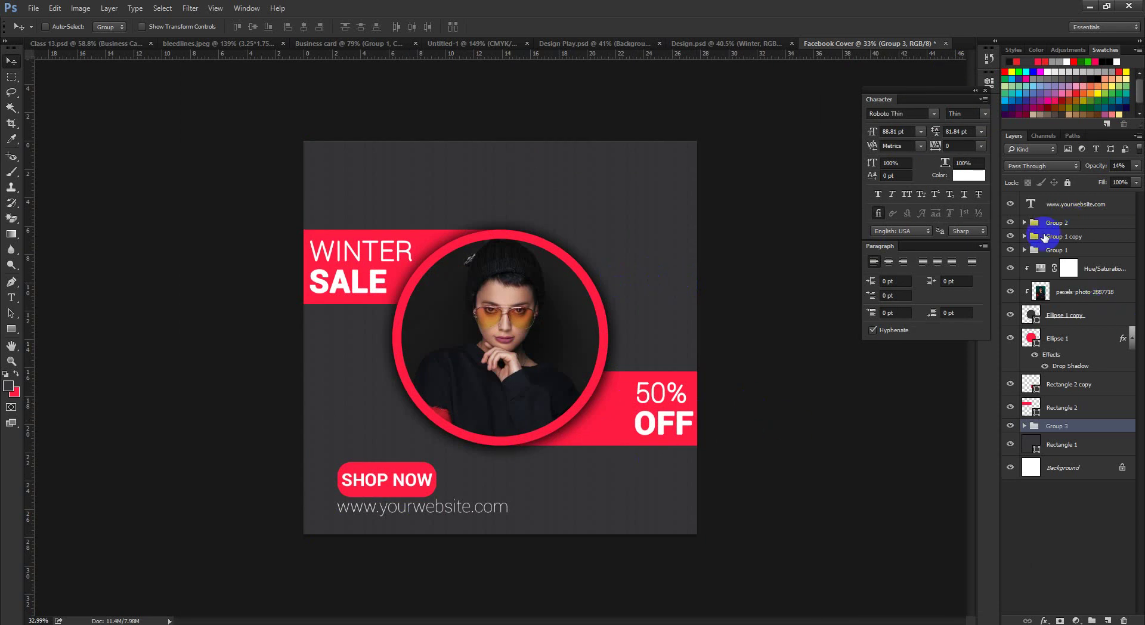
- Identify the 50% OFF text group, Group 1 copy, and nudge it left, away from the canvas's right edge
left_click(1023, 225)
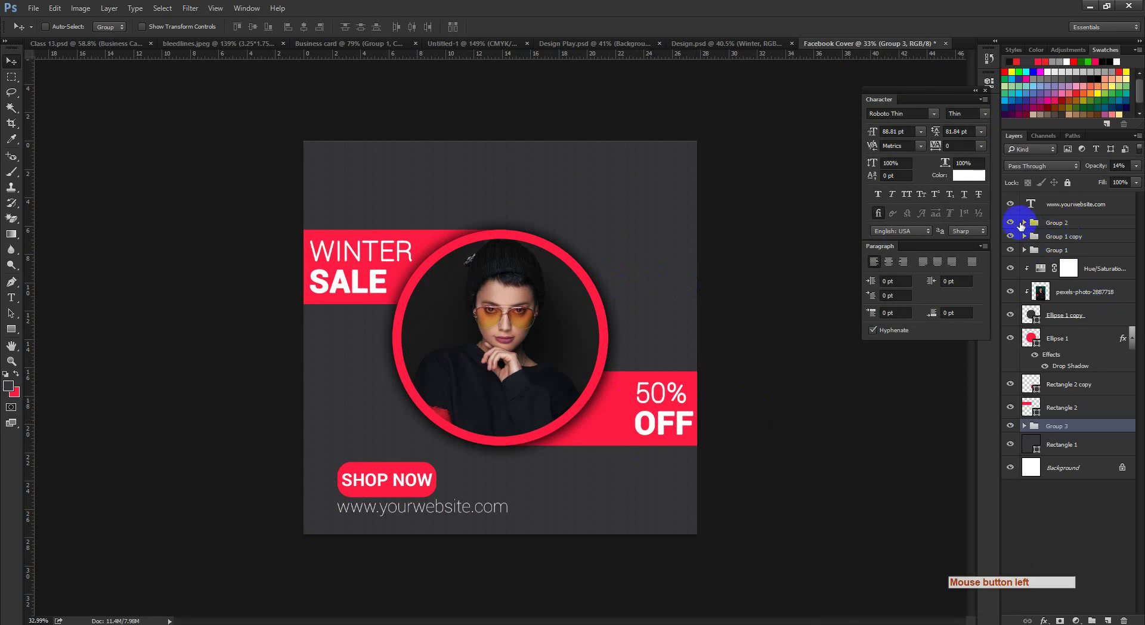
left_click(1011, 237)
left_click(1010, 236)
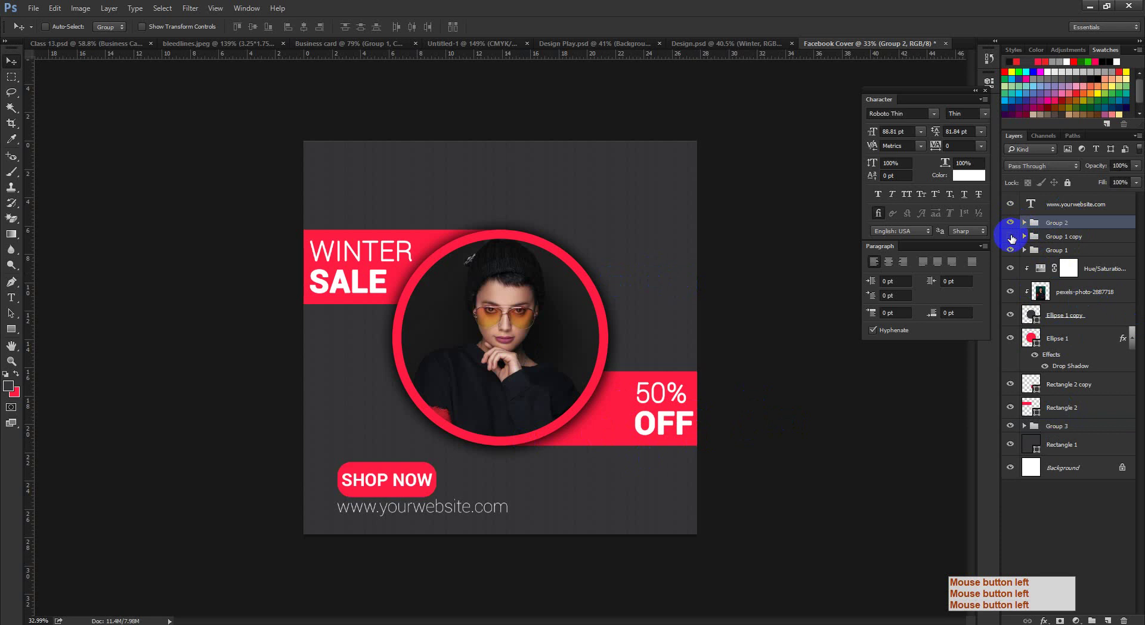
left_click(1011, 223)
left_click(1011, 222)
left_click(1048, 237)
key("shift+Left")
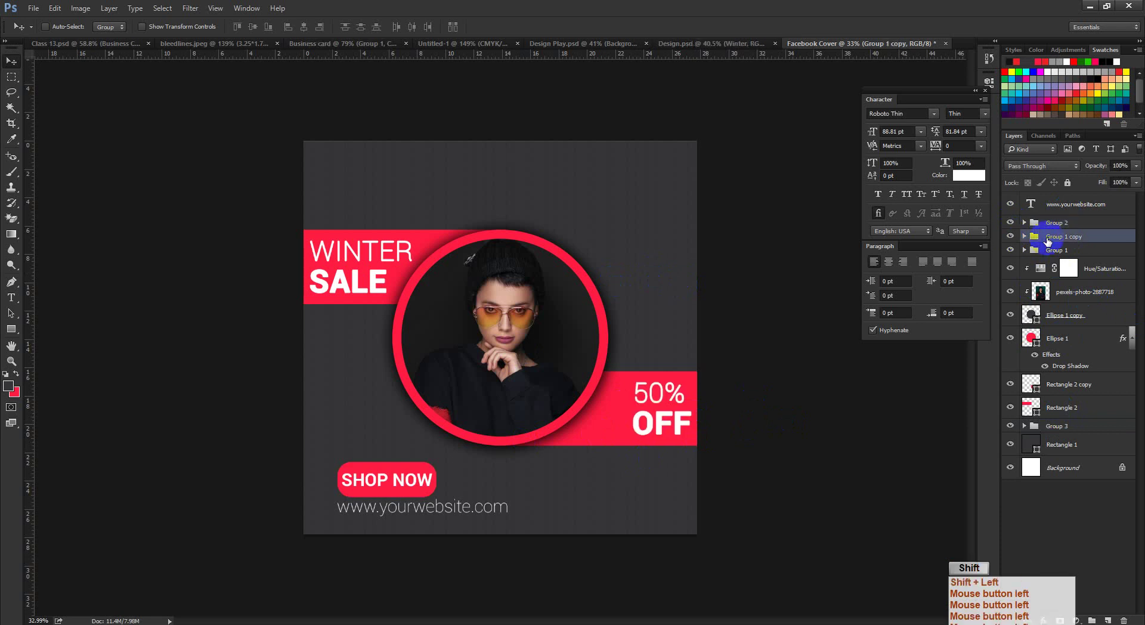
key("shift+Left")
key("shift+Left")
key("shift+Left")
key("shift+Left")
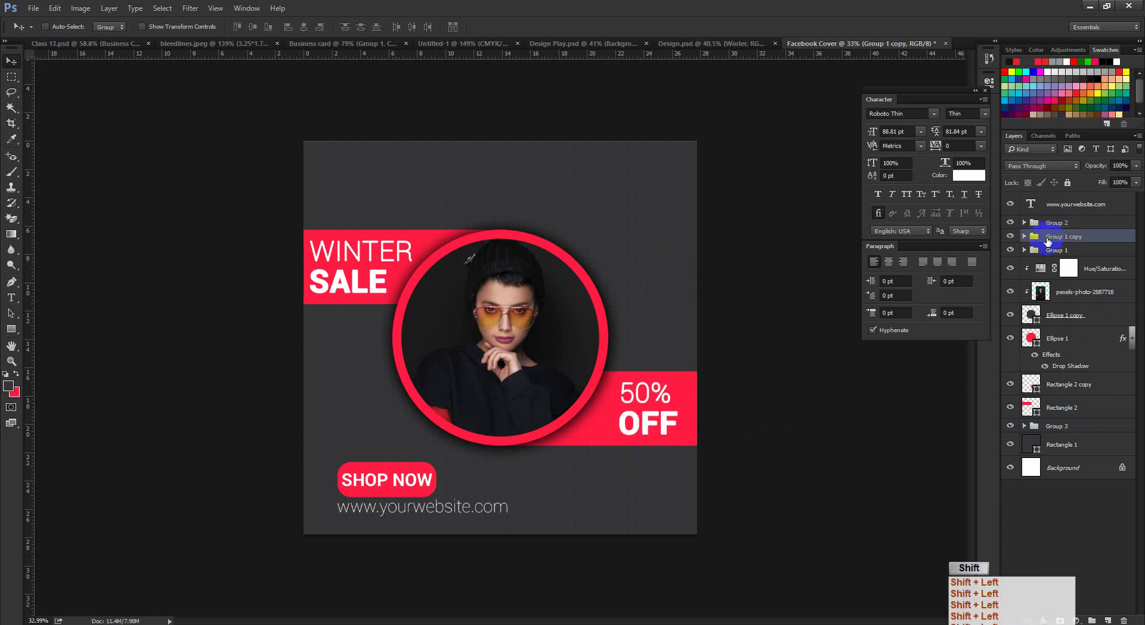
key("shift+Left")
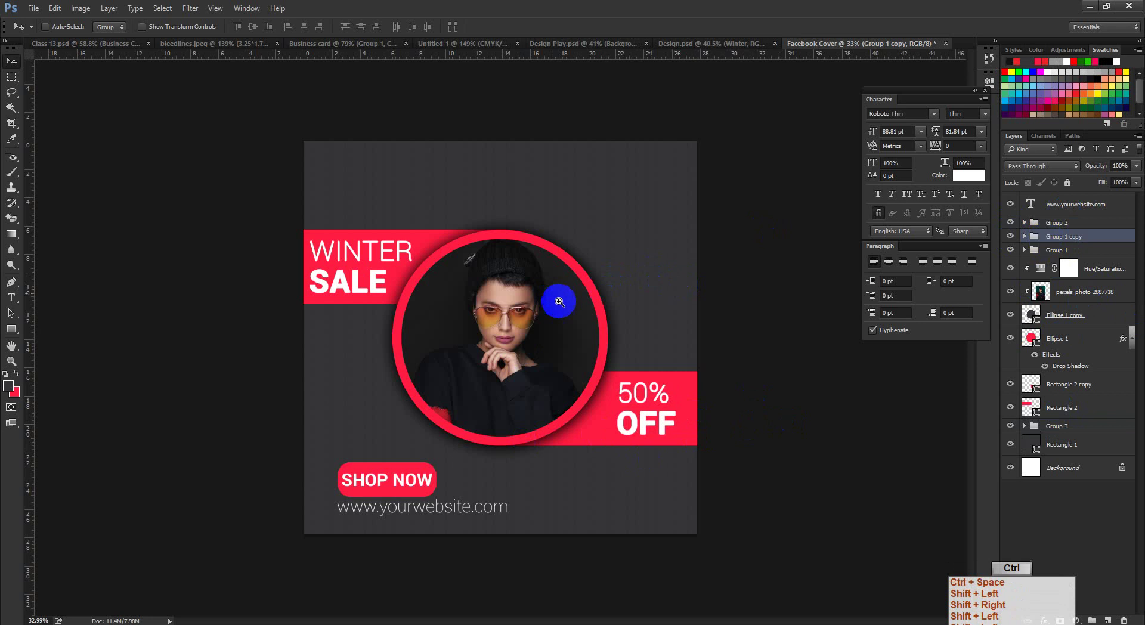
mouse_move(559, 301)
left_mouse_down()
mouse_move(596, 307)
mouse_move(557, 315)
left_mouse_up()
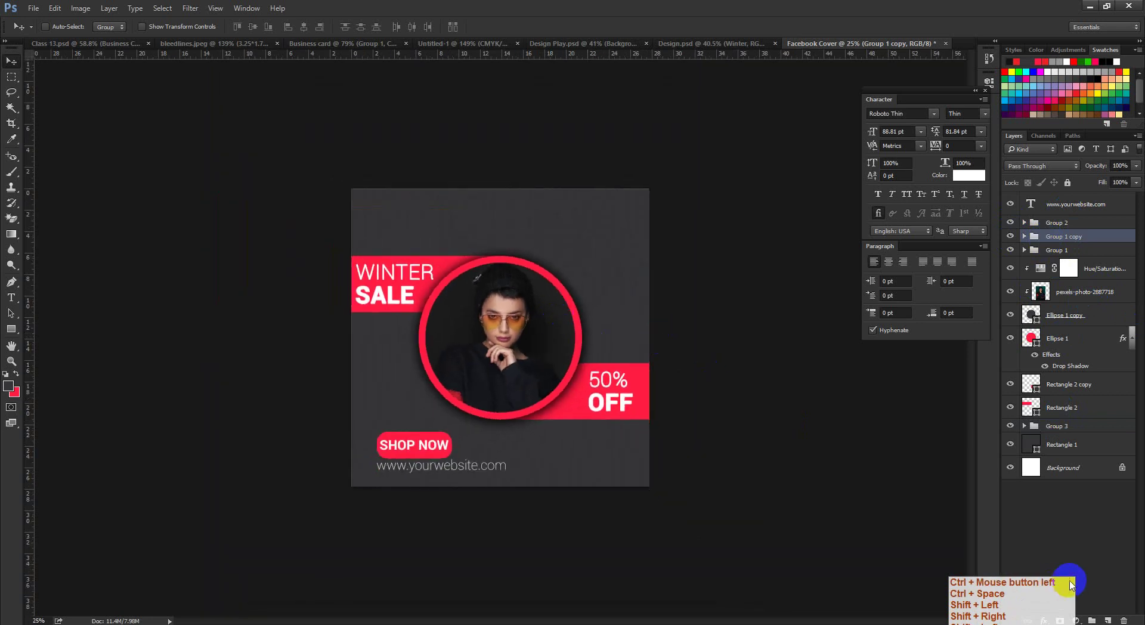
- View the Class 13.psd document's topic list and return to the Facebook Cover document
left_click(893, 7)
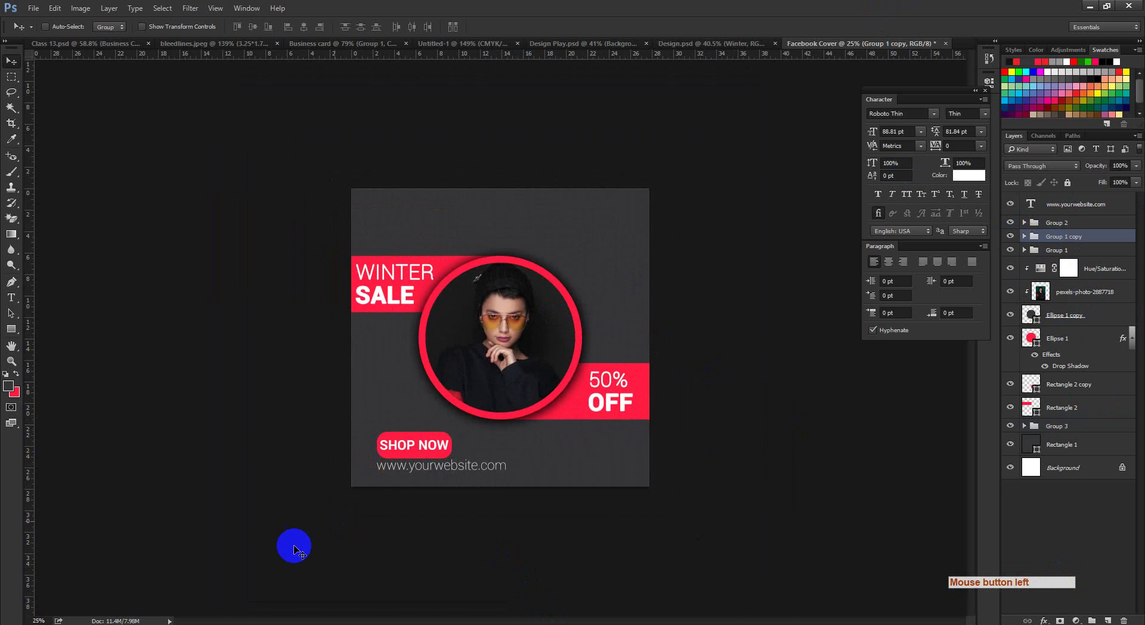
left_click(90, 44)
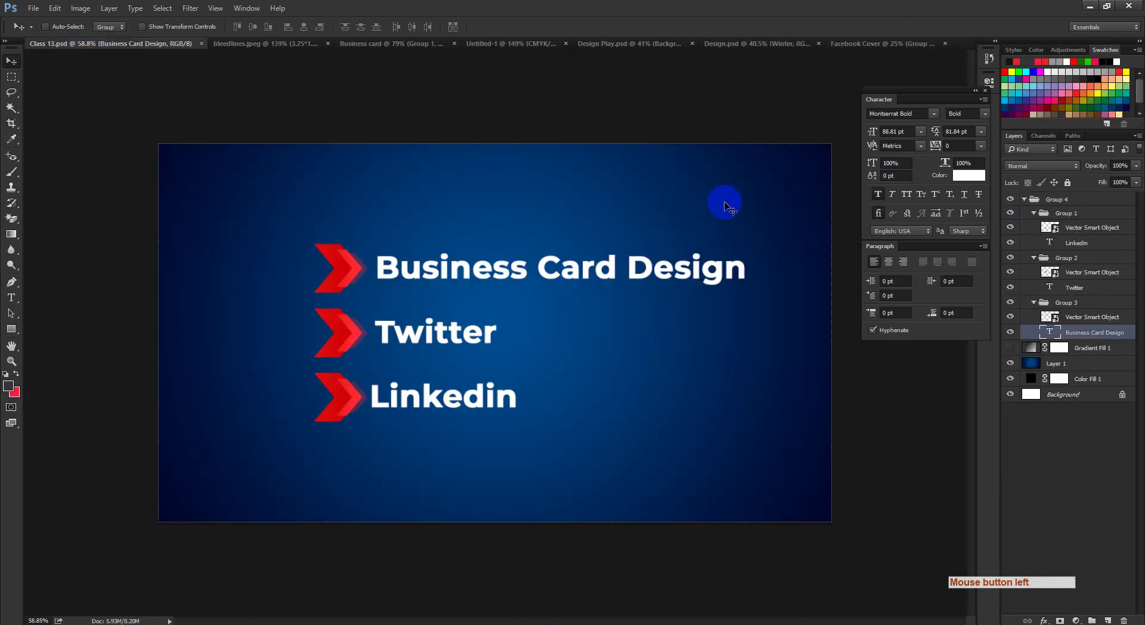
left_click(840, 44)
key("ctrl+space")
left_click_drag(552, 358, 560, 384)
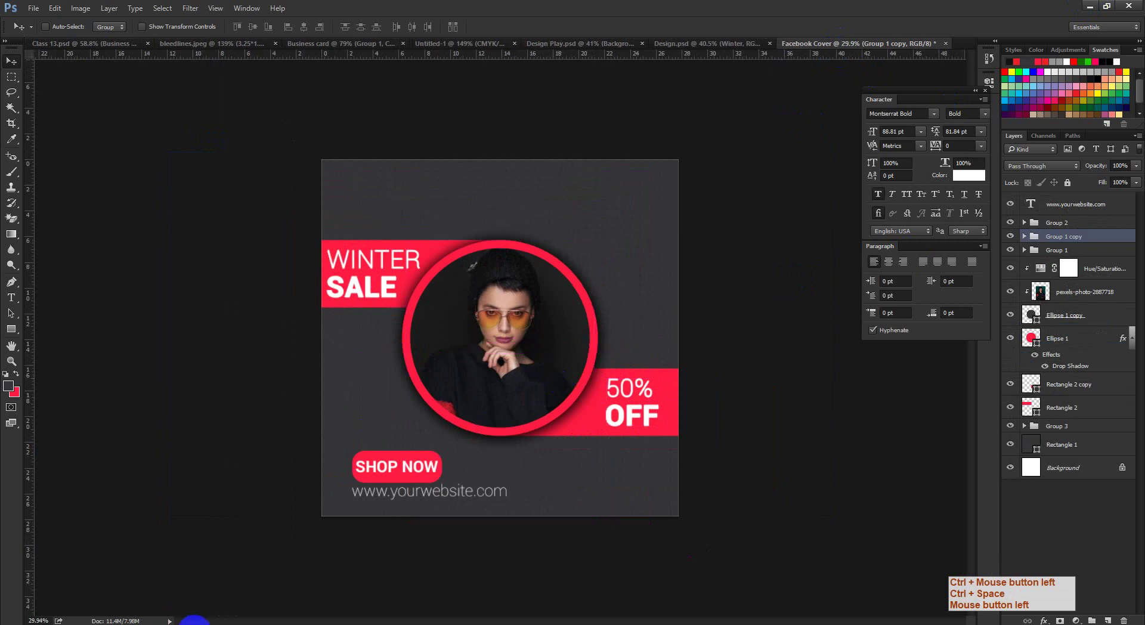
- Switch to the Google Meet call in the browser
left_click(146, 602)
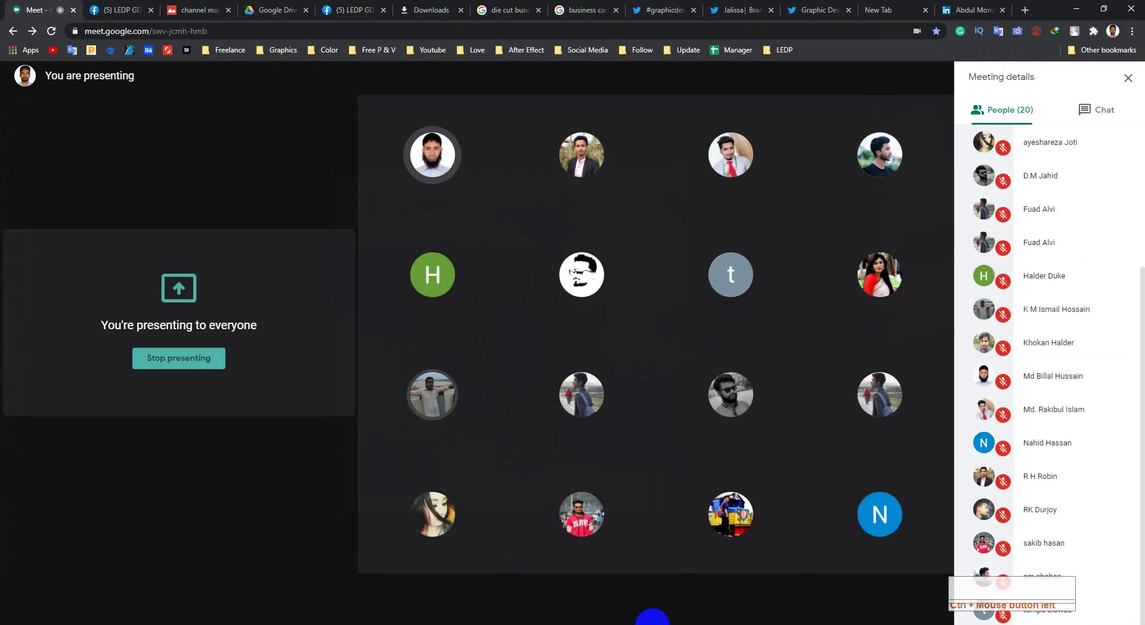
left_click(651, 623)
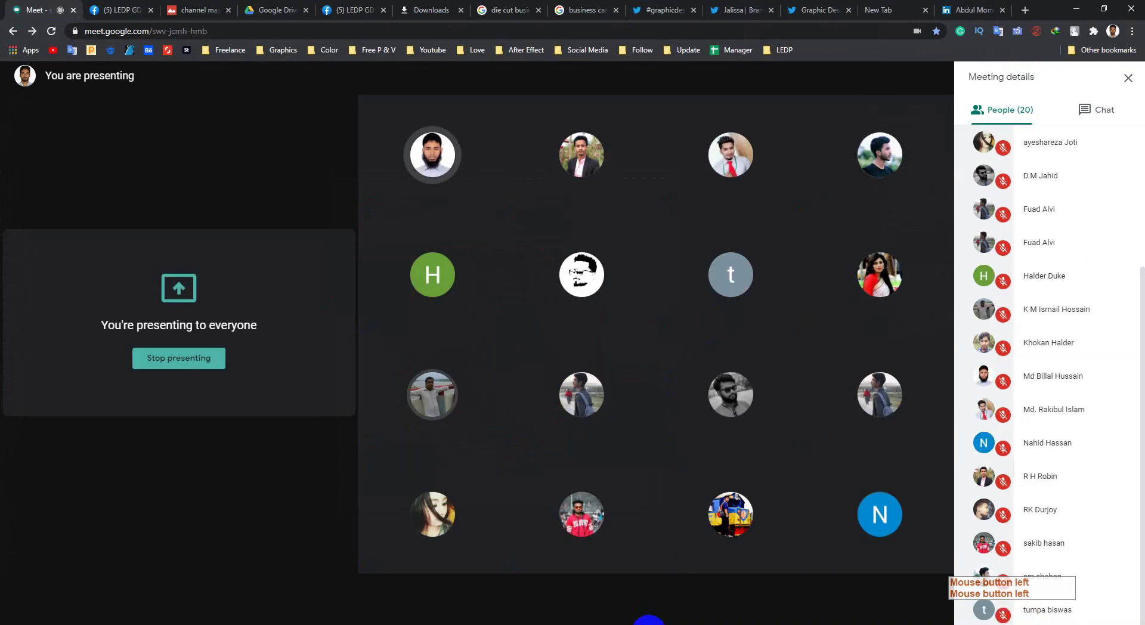